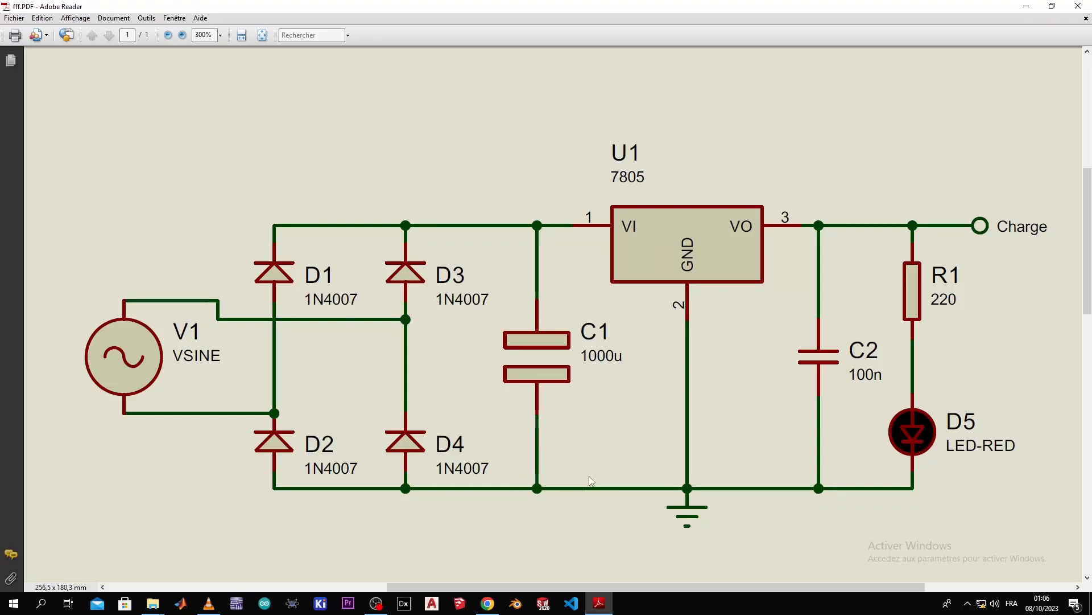
left_click_drag(647, 177, 607, 184)
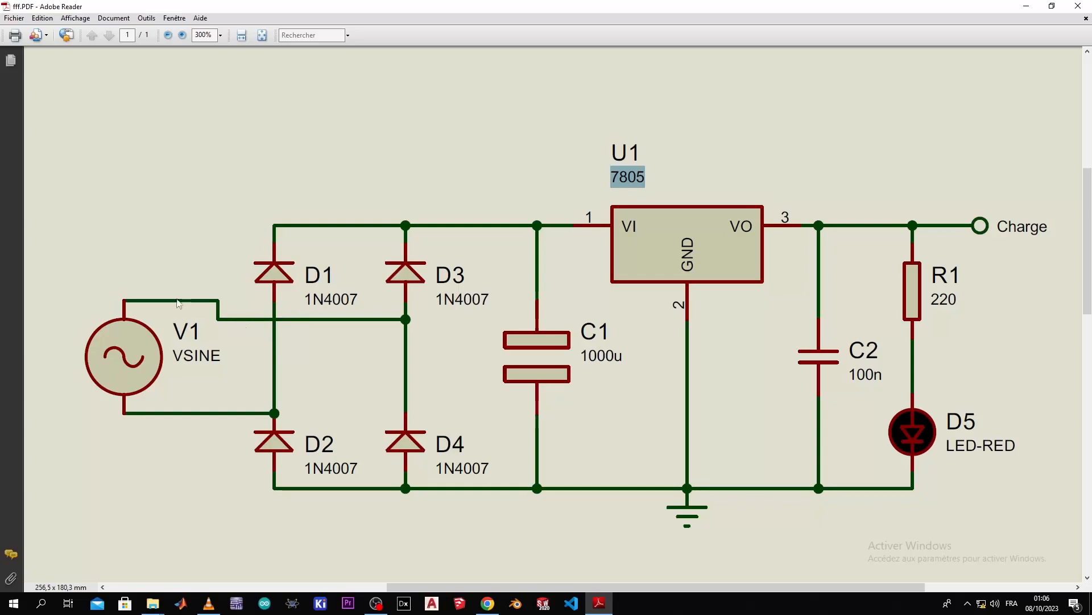
left_click(147, 351)
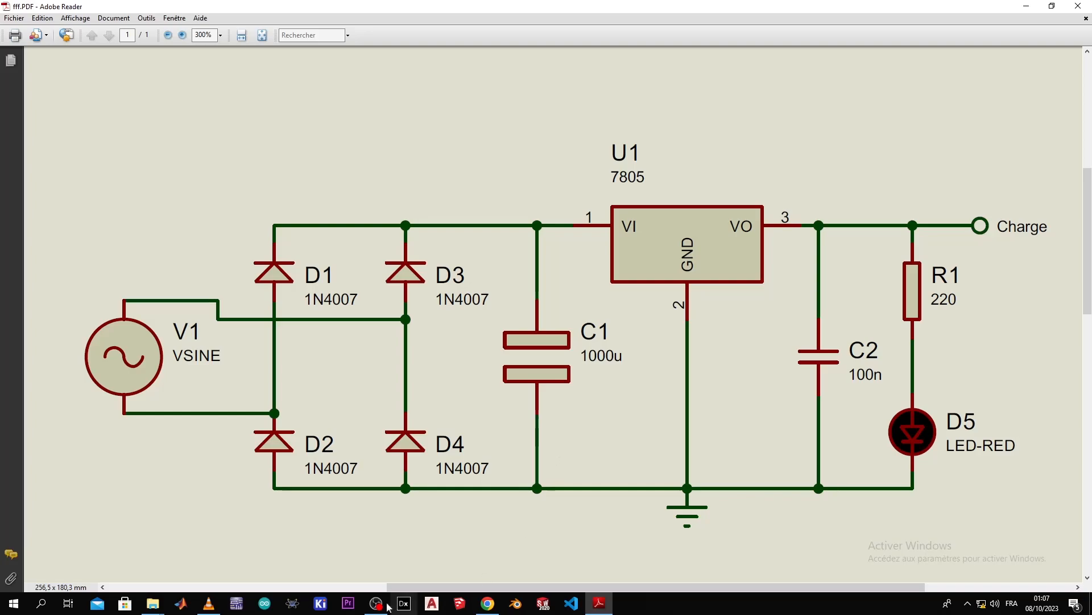
Switch to KiCad and create a new project named chargeur in the Formation folder on the desktop
left_click(321, 603)
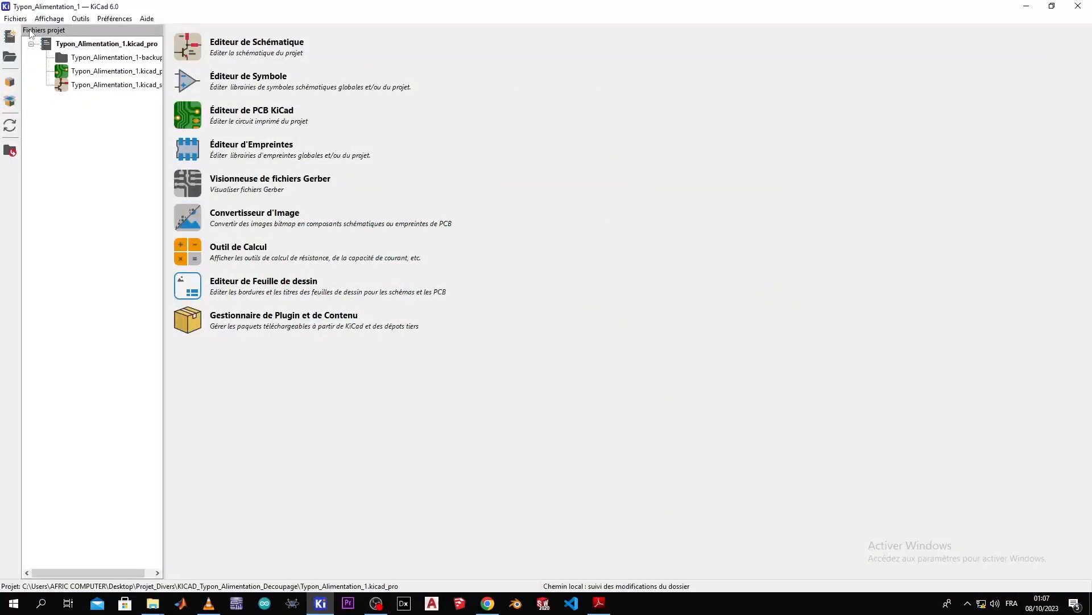
left_click(10, 37)
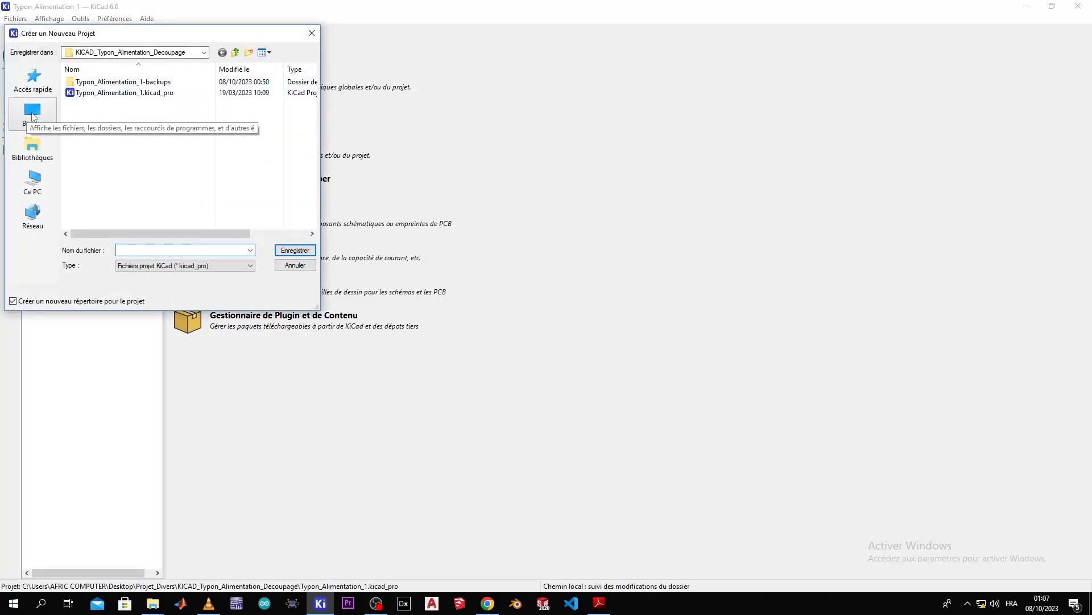
left_click(33, 117)
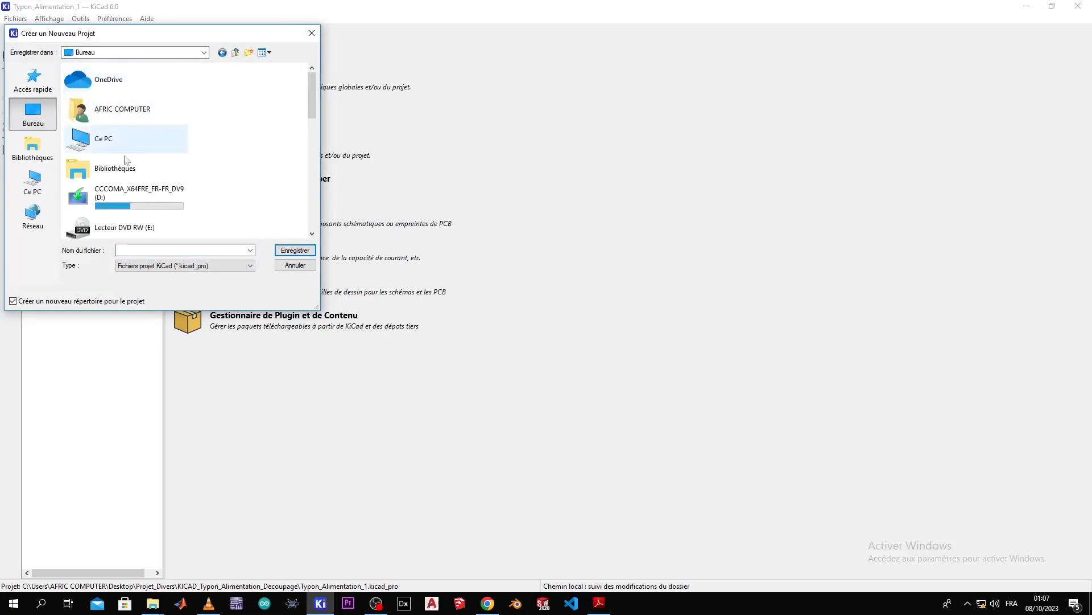
scroll(129, 200, "down", 3)
double_click(129, 203)
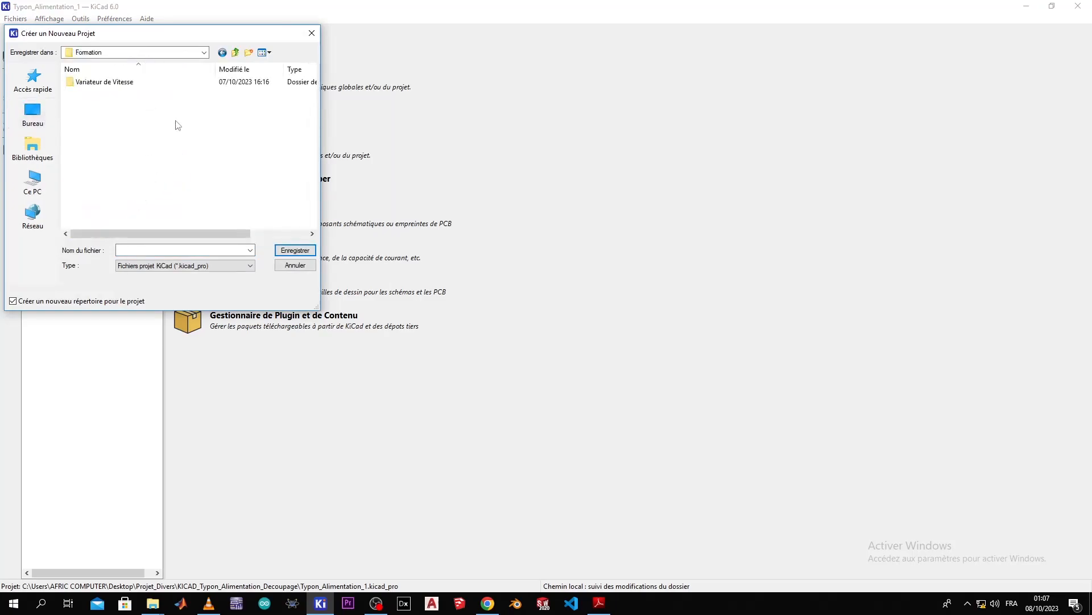
left_click(132, 250)
key("Return")
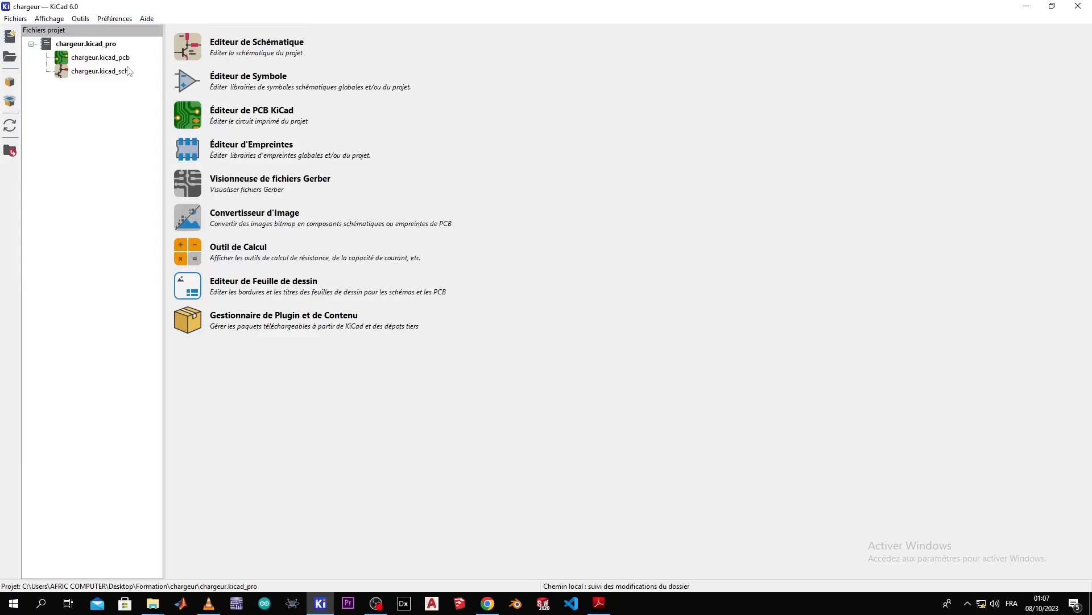
Open the chargeur schematic and place a resistor symbol (R) in the upper middle of the sheet
double_click(108, 72)
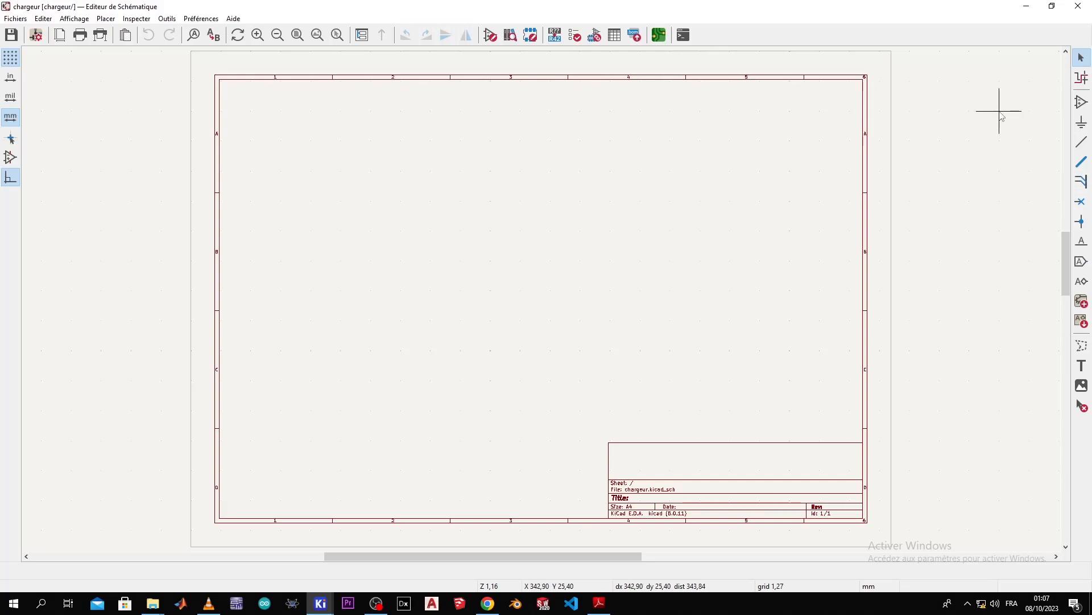
left_click(1079, 102)
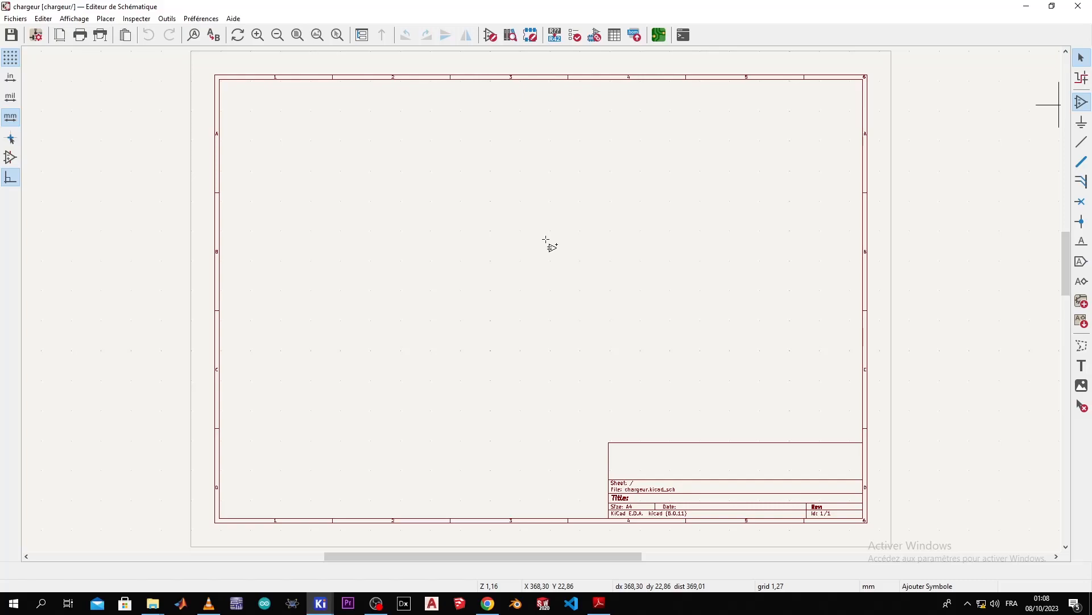
left_click(546, 242)
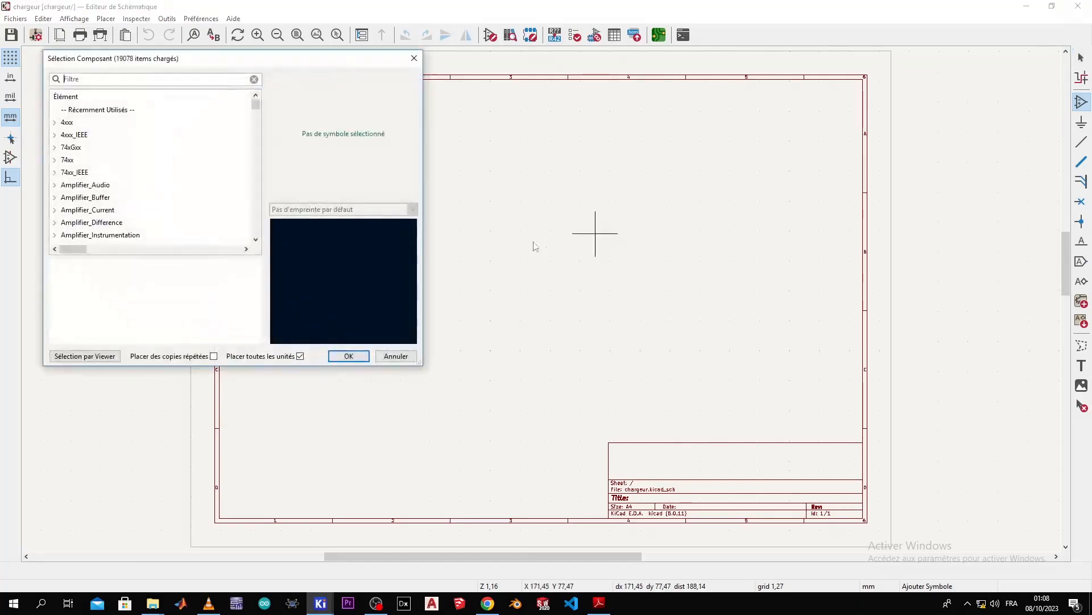
type("r")
left_click(162, 121)
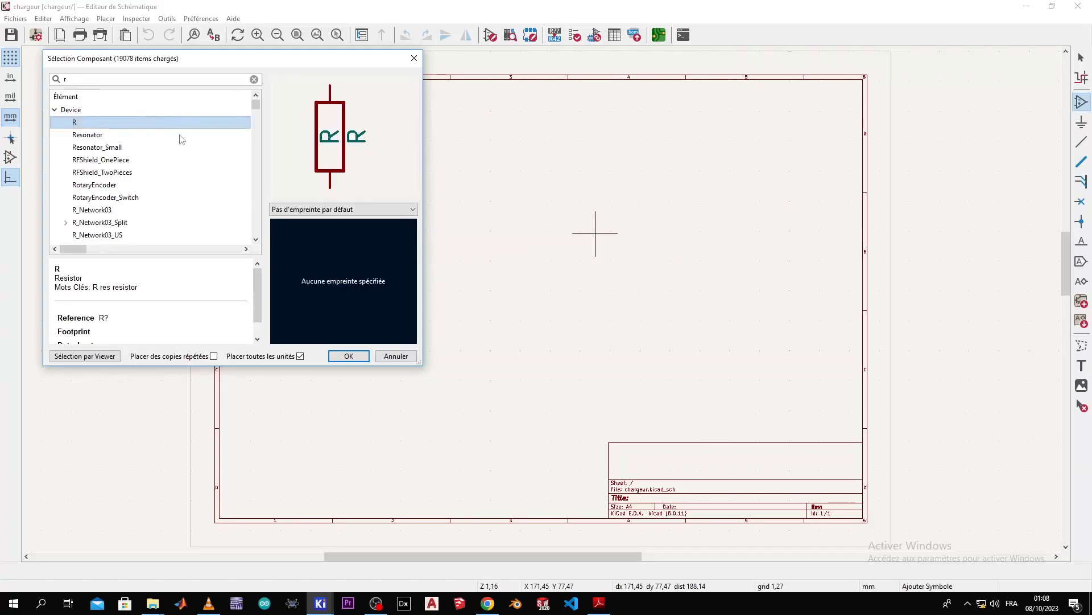
double_click(221, 124)
left_click(538, 200)
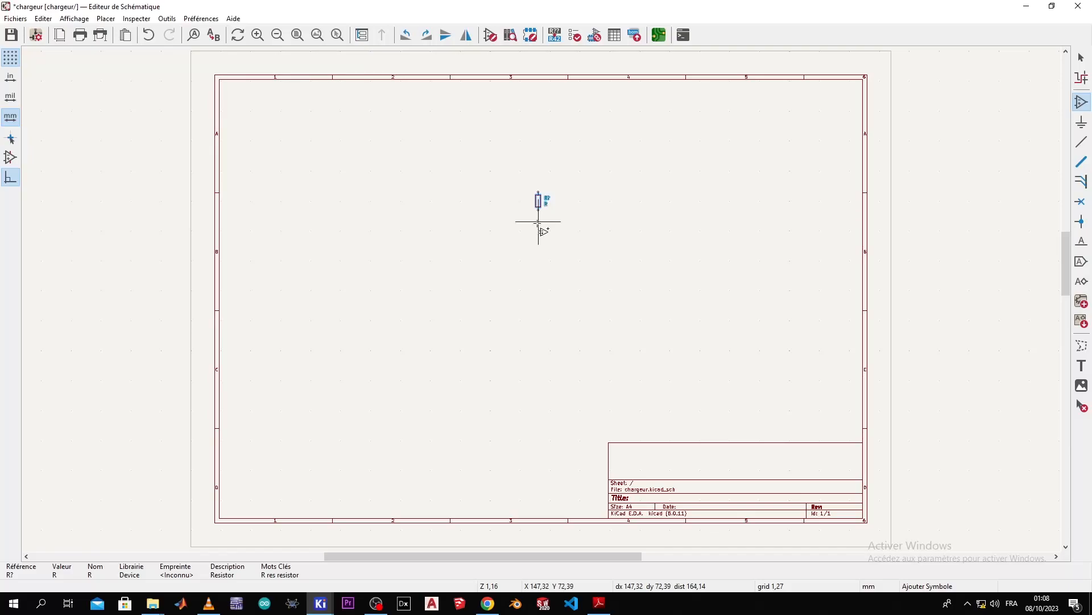
scroll(538, 222, "up", 3)
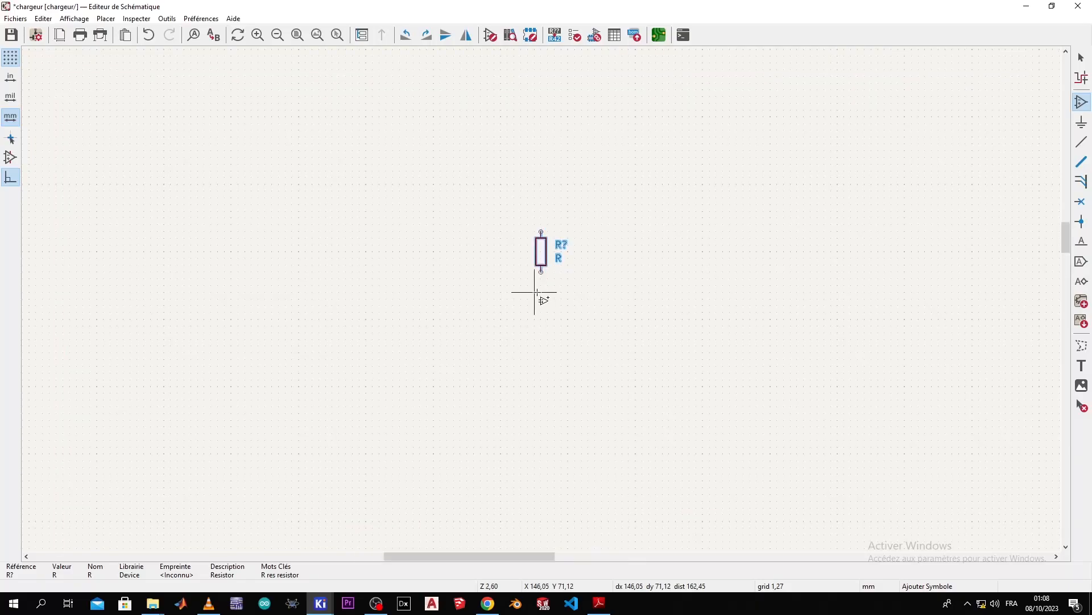
Check the reference circuit in Adobe Reader and place a diode symbol (D), rotated upright with its cathode up, left of the resistor in KiCad
key("alt+Tab")
key("alt+Tab")
key("alt+Tab")
key("alt+Tab")
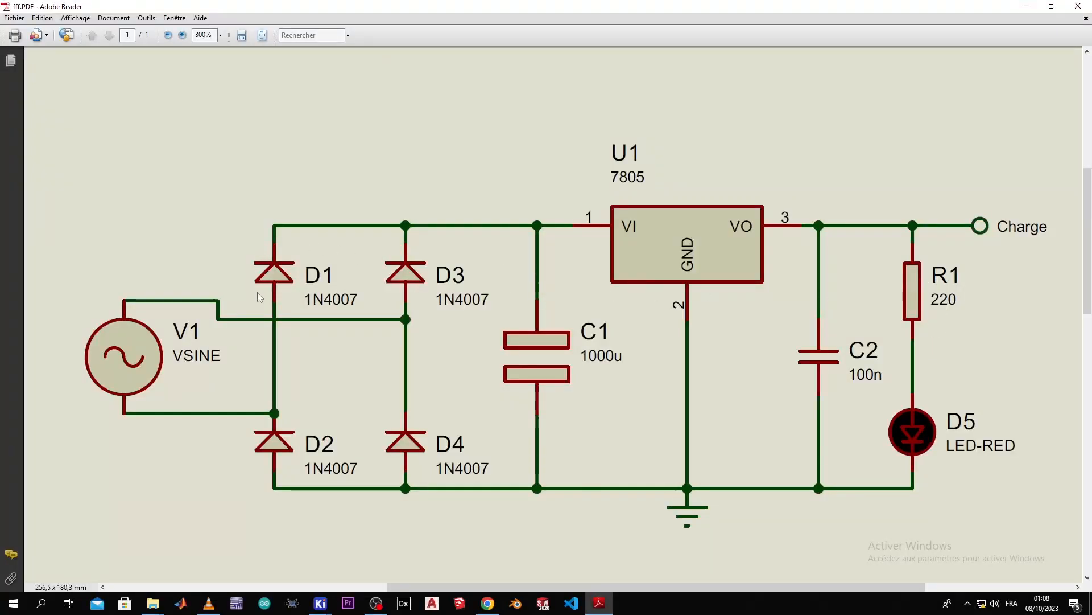
key("alt+Tab")
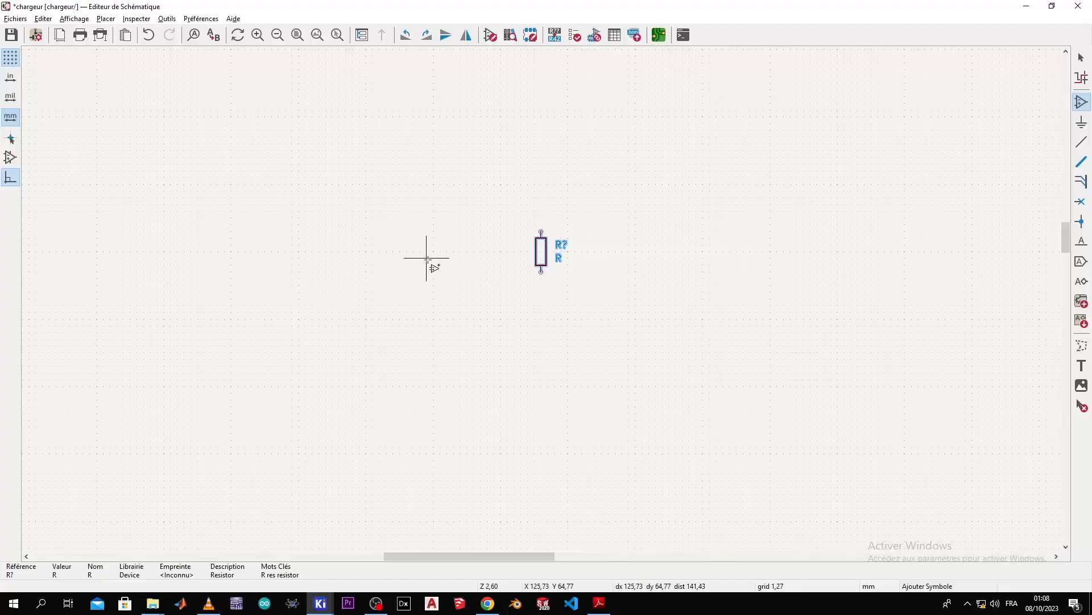
left_click(427, 259)
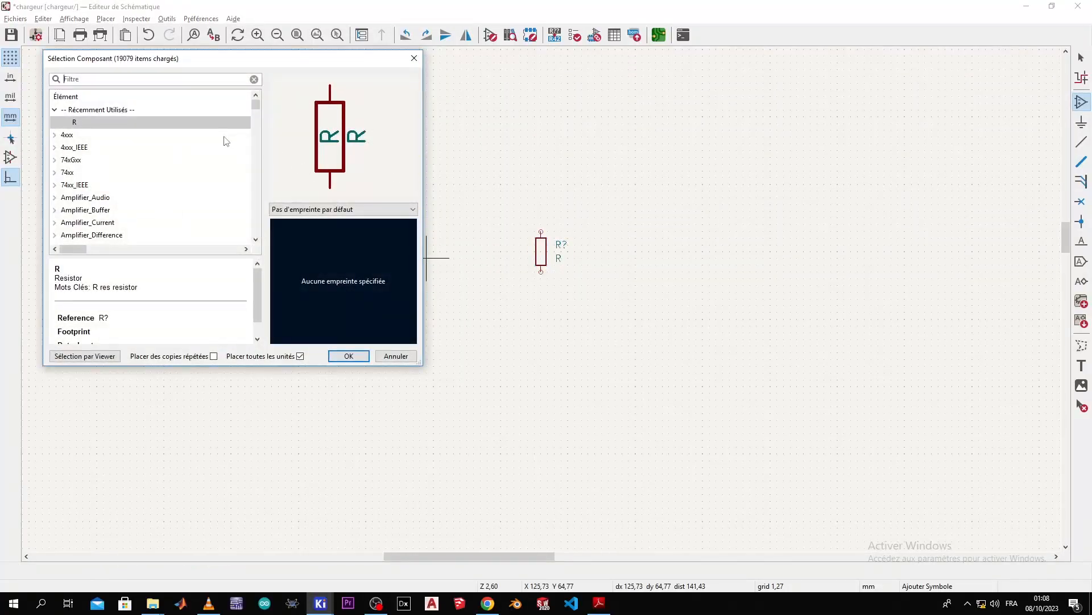
type("did")
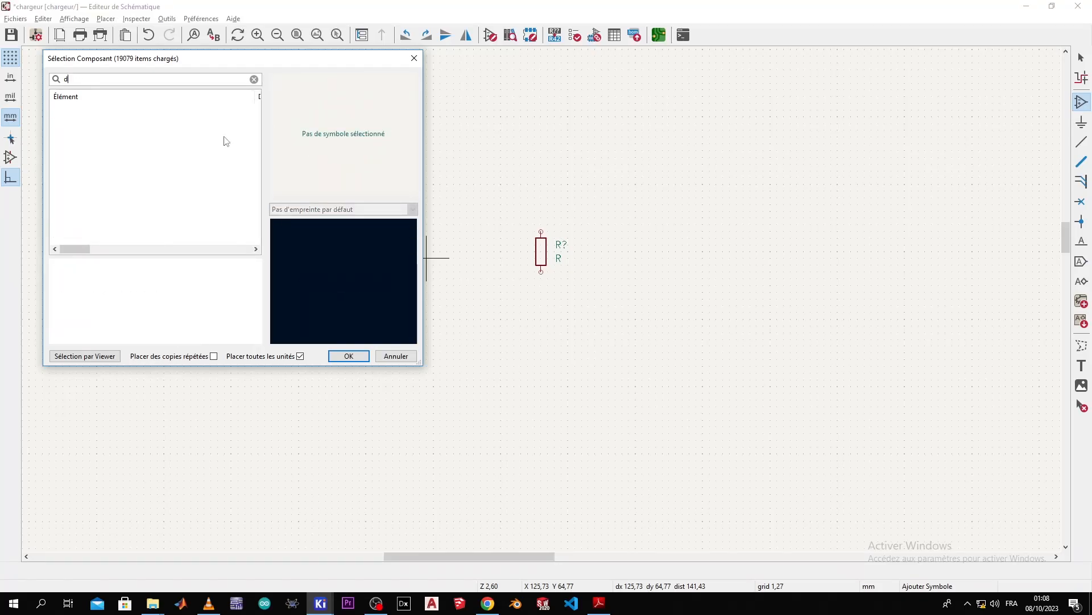
key("BackSpace")
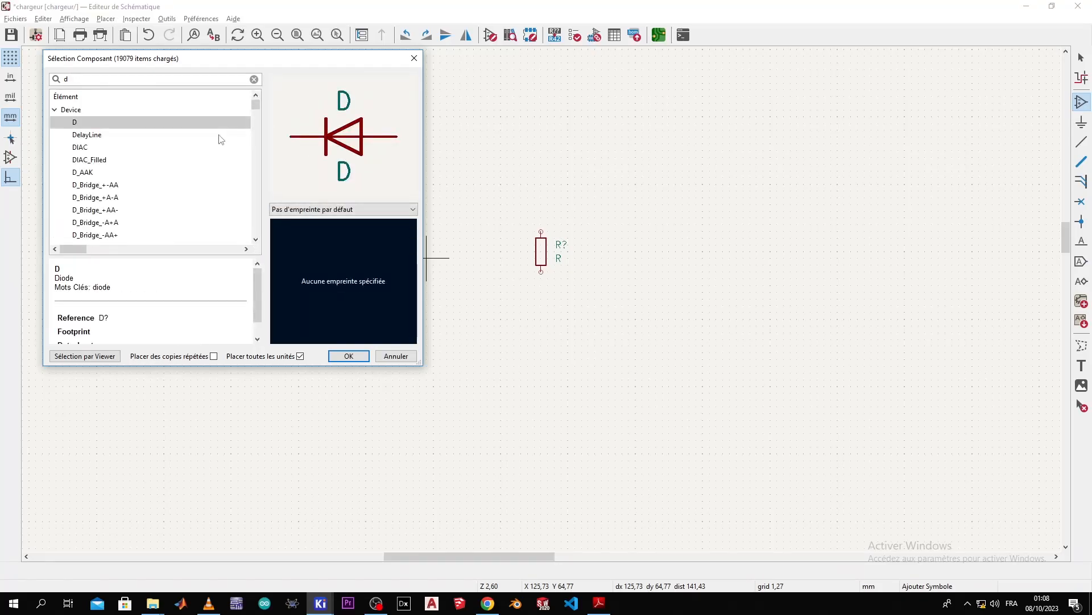
double_click(227, 121)
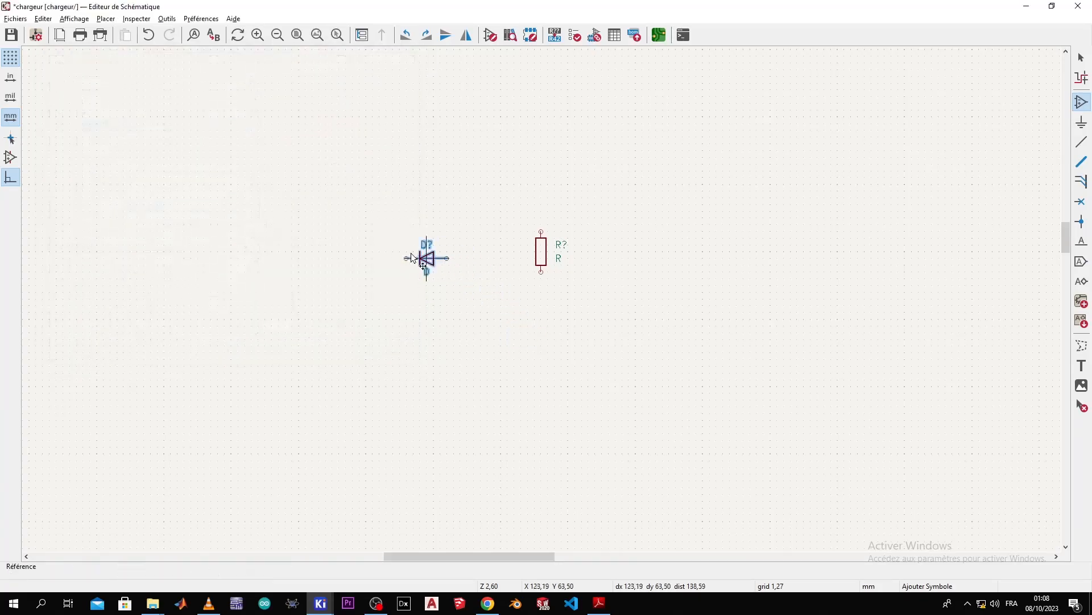
right_click(398, 250)
left_click(405, 297)
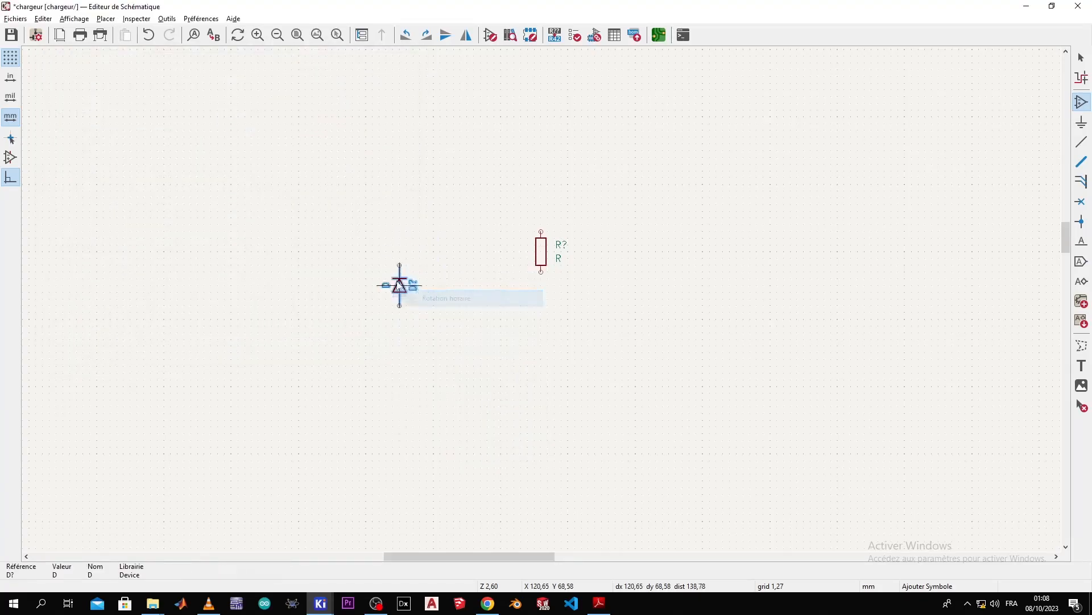
left_click(359, 224)
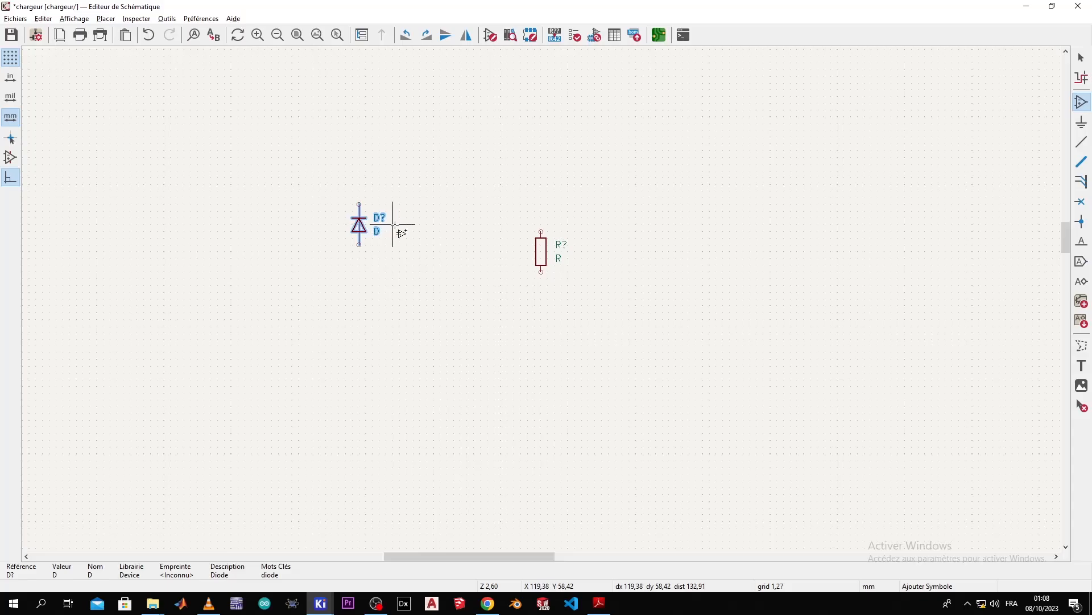
key("Escape")
Duplicate the diode and place the copy to its right at the same height
left_click(363, 227)
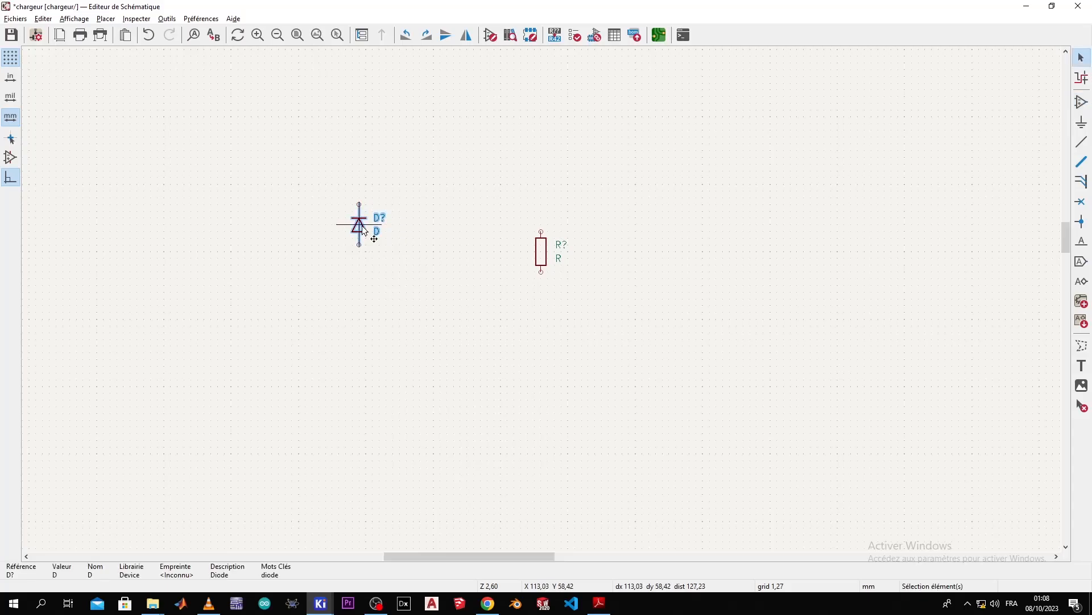
key("ctrl+d")
scroll(398, 230, "up", 5)
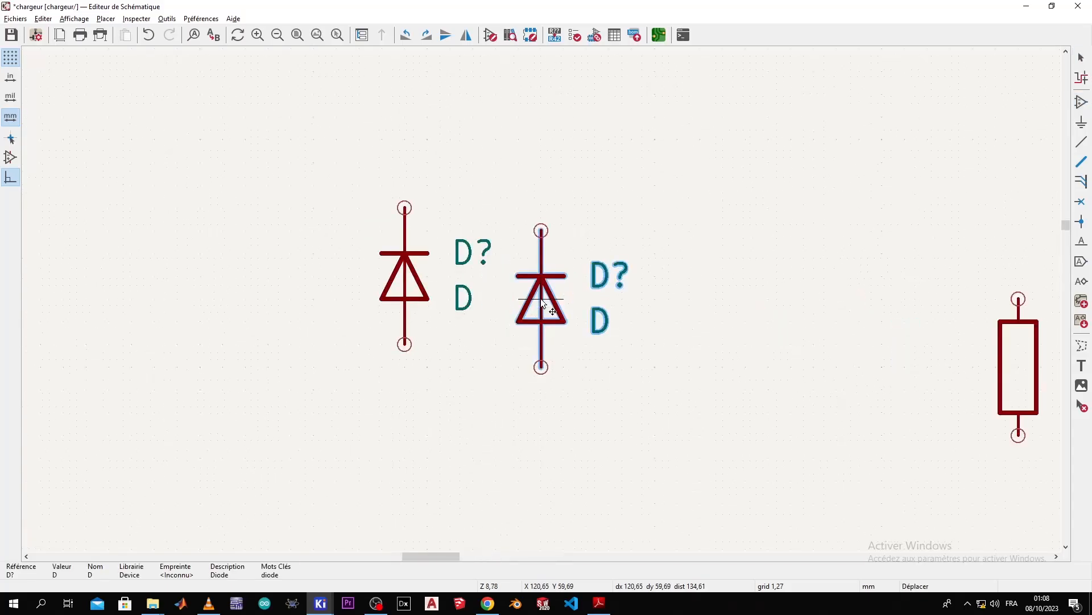
left_click(599, 285)
scroll(599, 285, "down", 3)
middle_click_drag(517, 349, 495, 251)
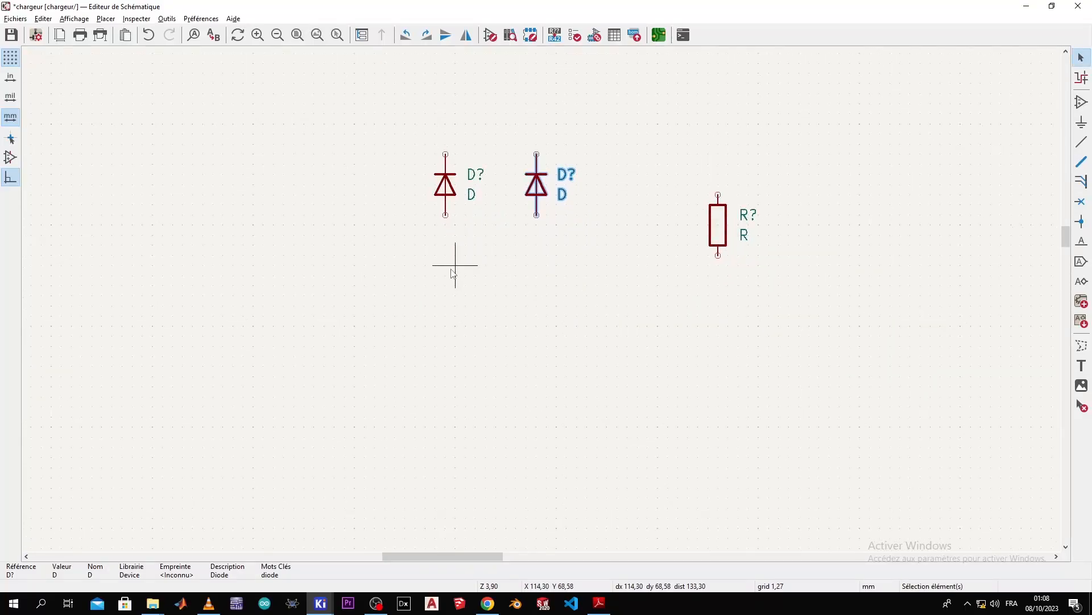
Duplicate the diode twice more, placing one copy below each upper diode to complete a two-by-two bridge layout
key("ctrl+d")
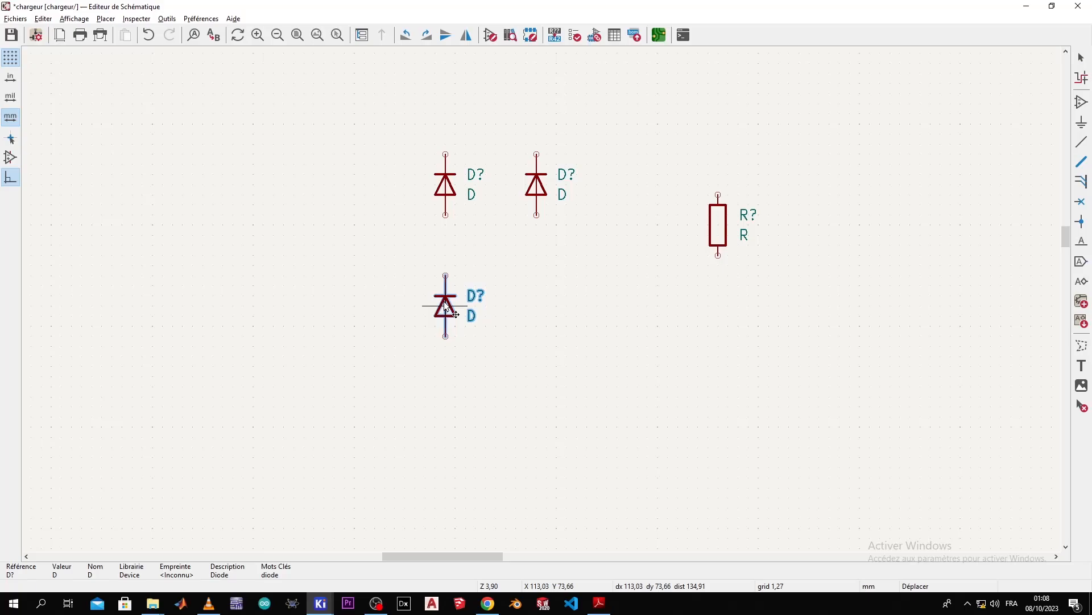
left_click(446, 317)
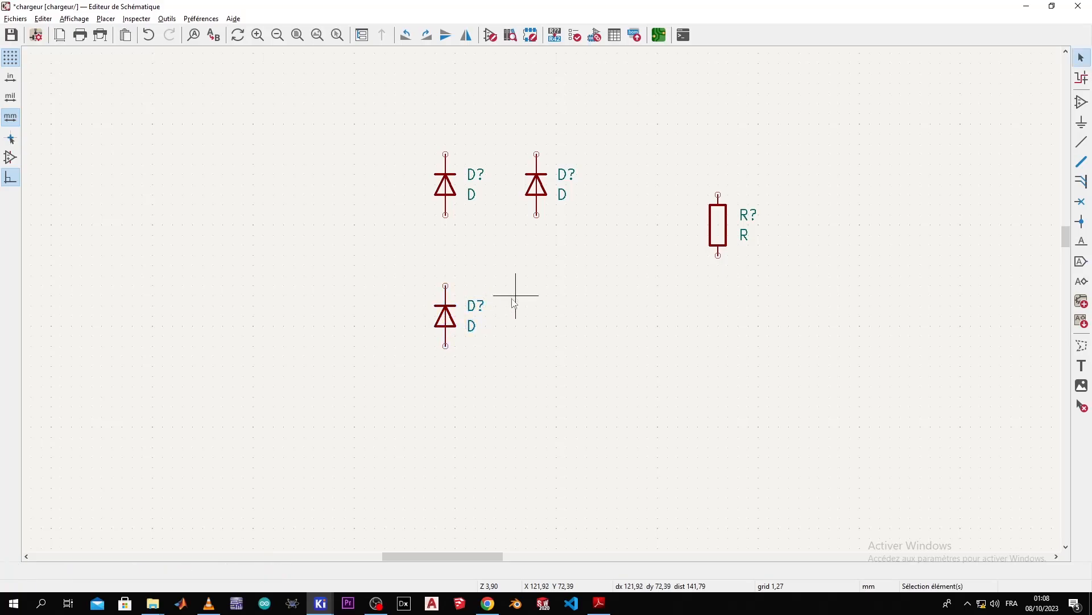
key("ctrl+d")
left_click(540, 317)
Wire the lower pin of each upper diode to the upper pin of the diode beneath it, in both columns
key("w")
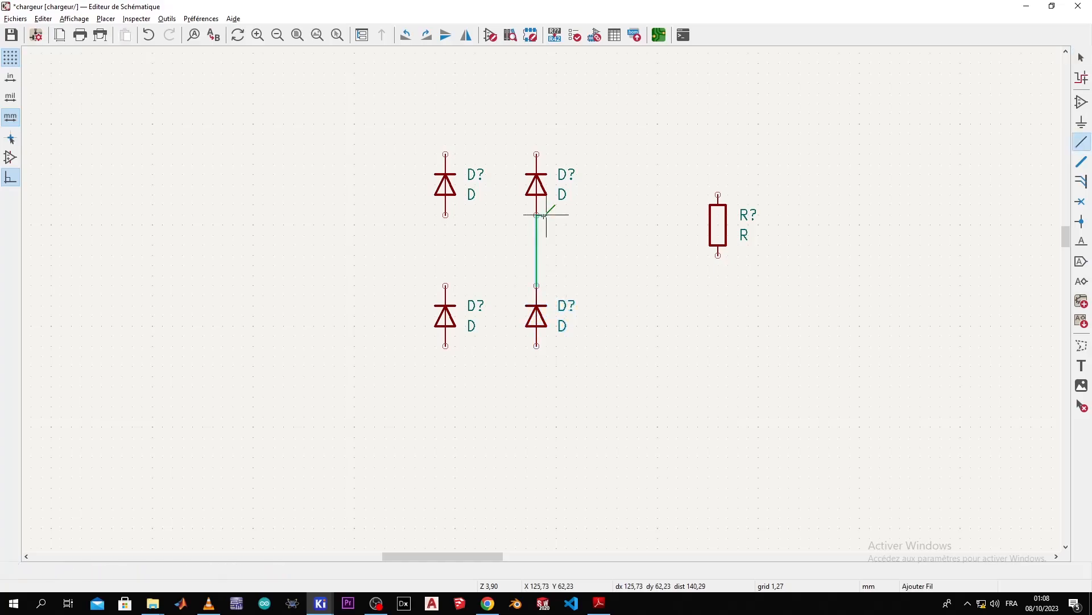
left_click(537, 215)
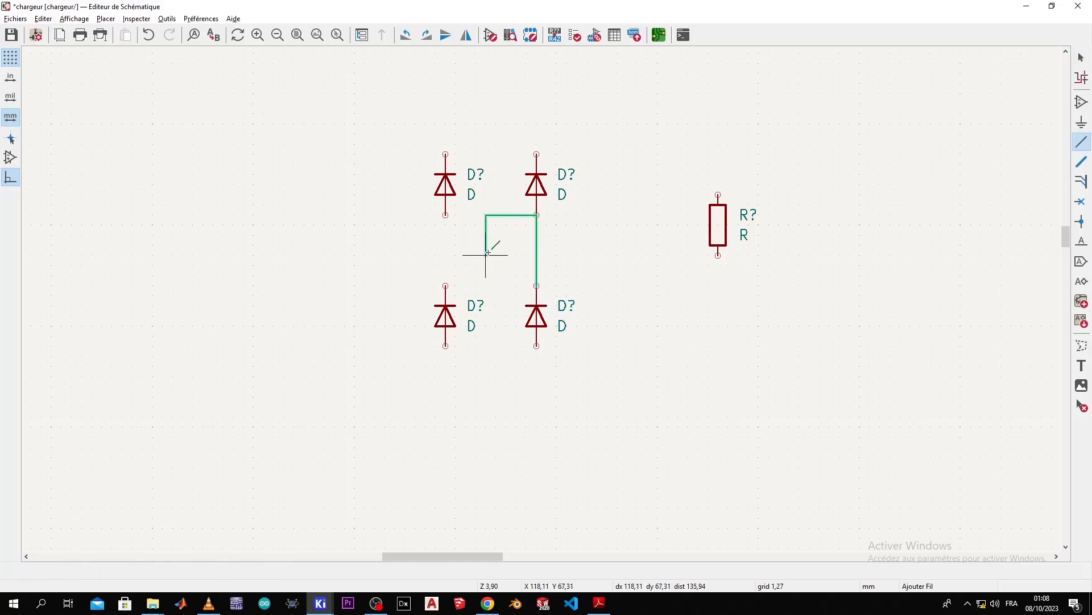
key("Escape")
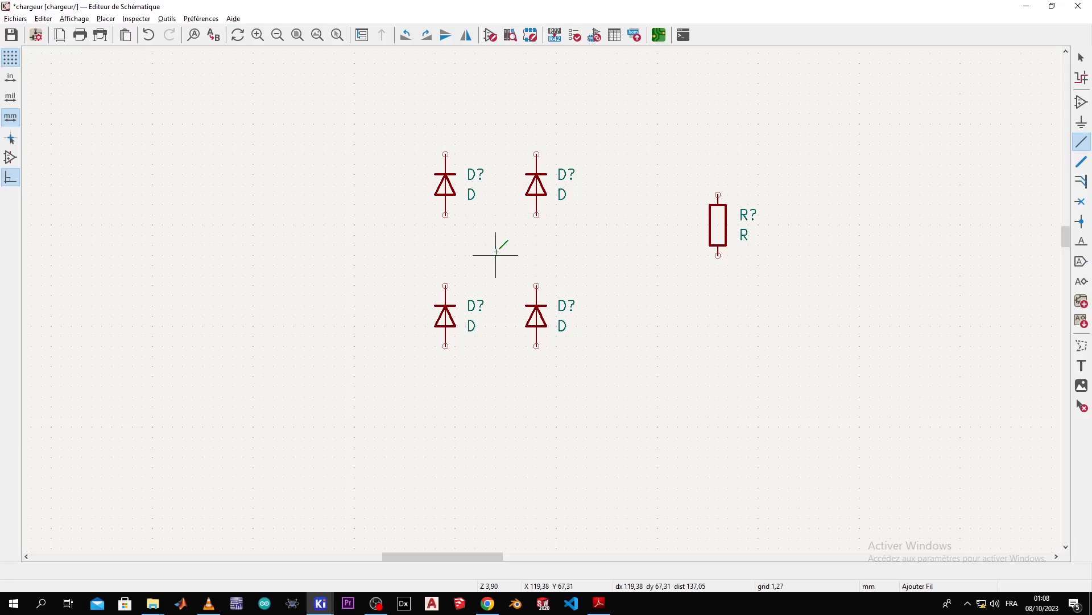
left_click(536, 285)
left_click(537, 215)
key("Escape")
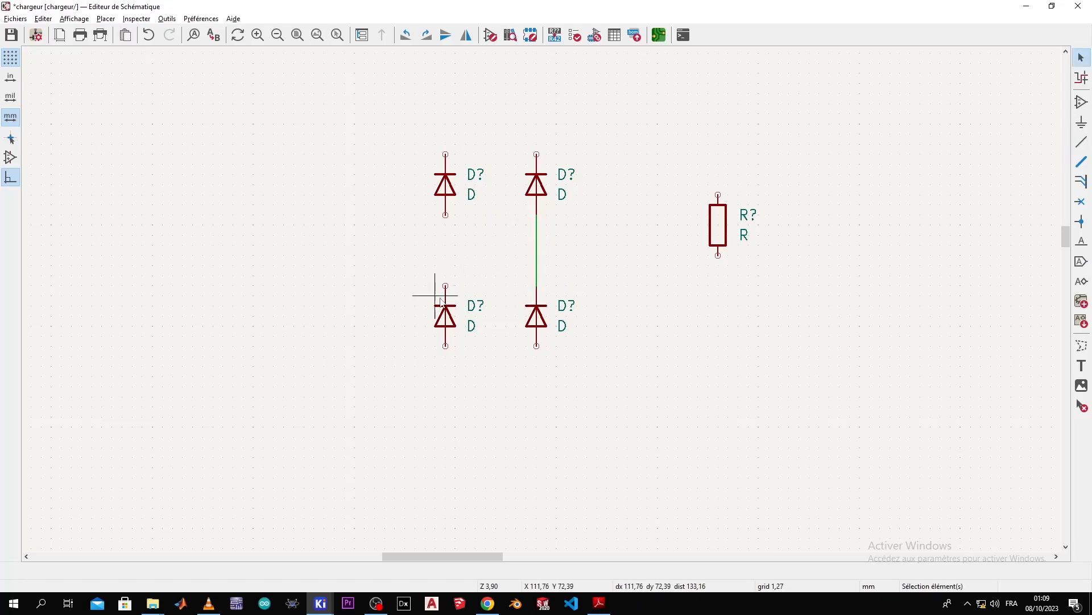
key("w")
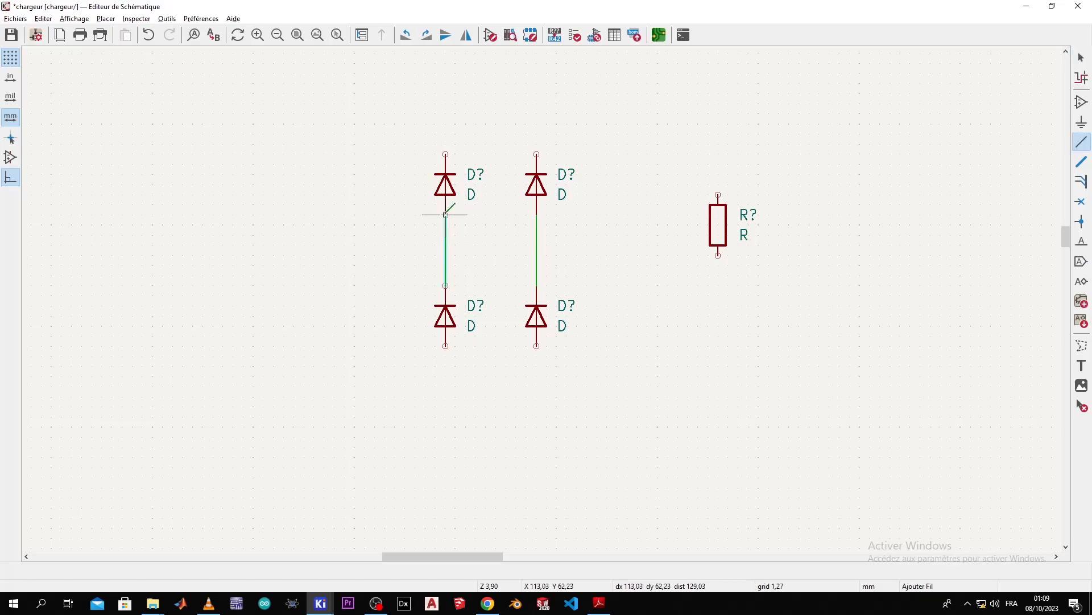
key("Escape")
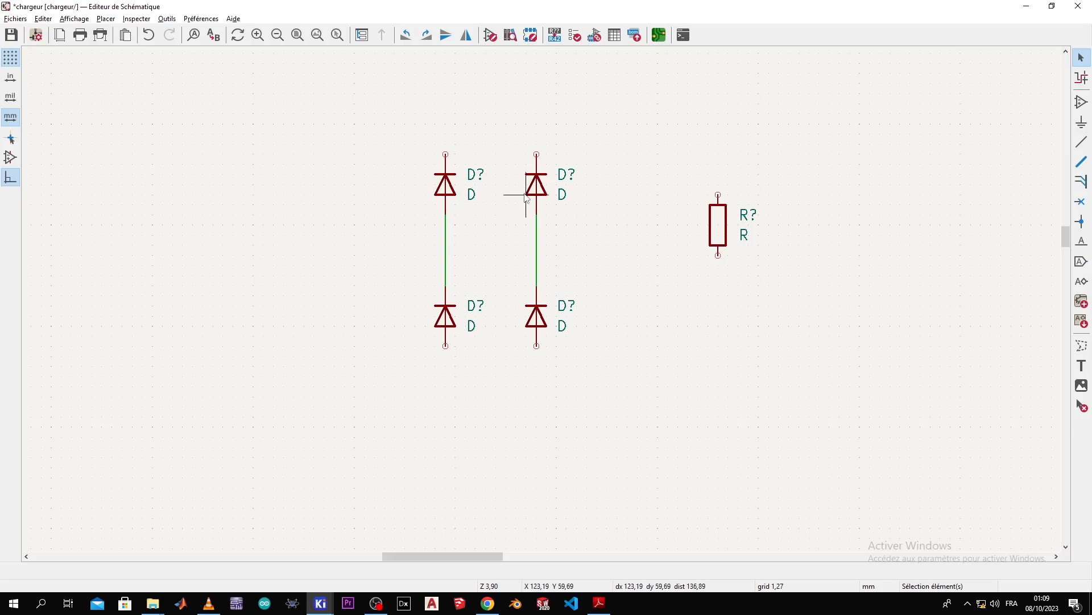
Check the reference circuit in Adobe Reader and place an unpolarized capacitor symbol (C) immediately left of the resistor in KiCad
key("alt+Tab")
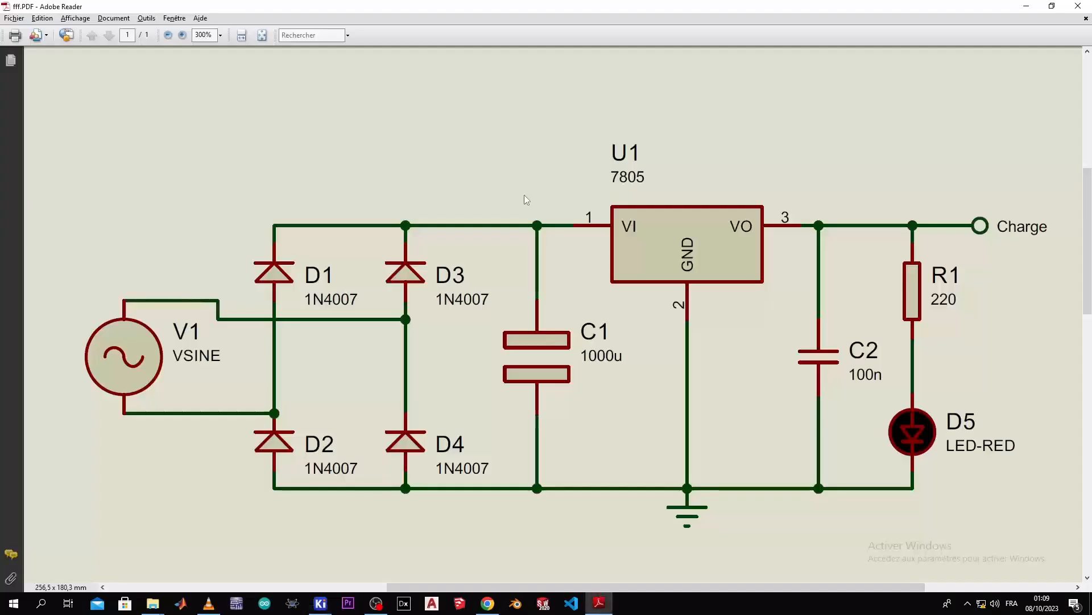
key("alt+Tab")
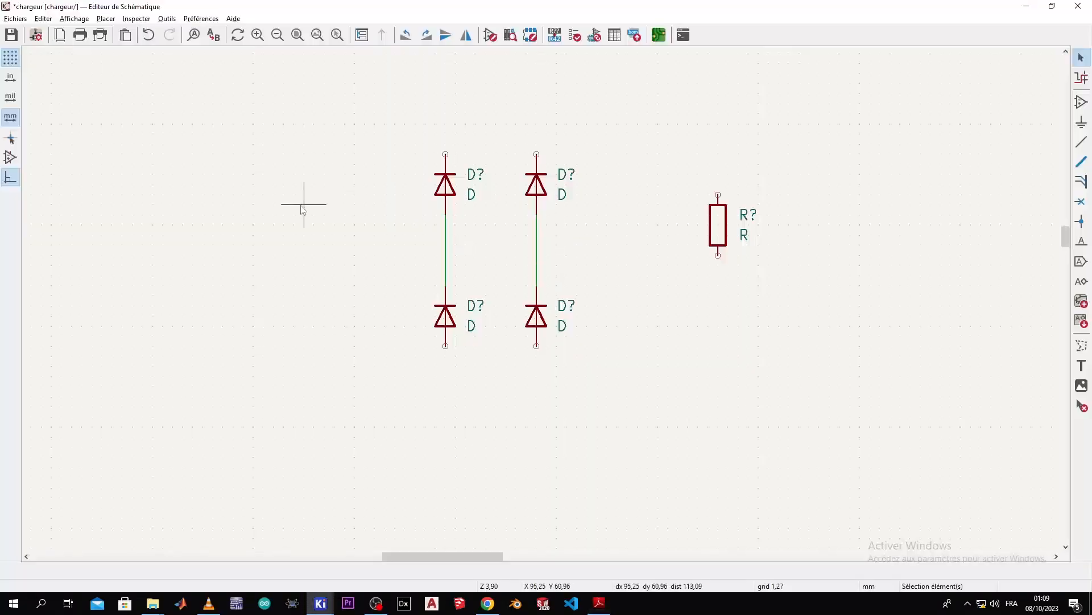
left_click(1081, 101)
left_click(456, 160)
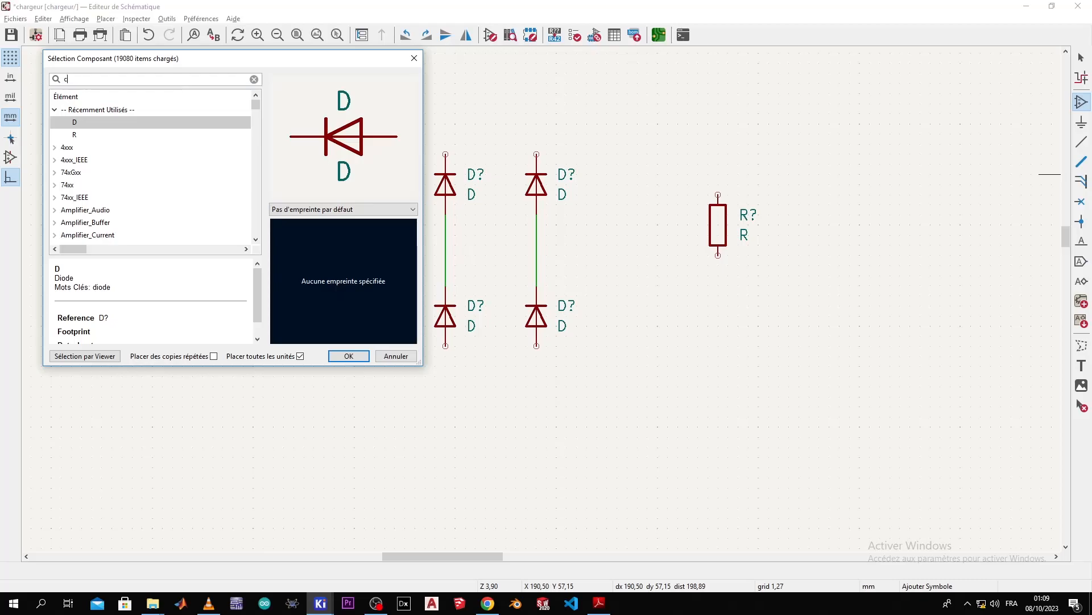
type("c")
left_click(153, 124)
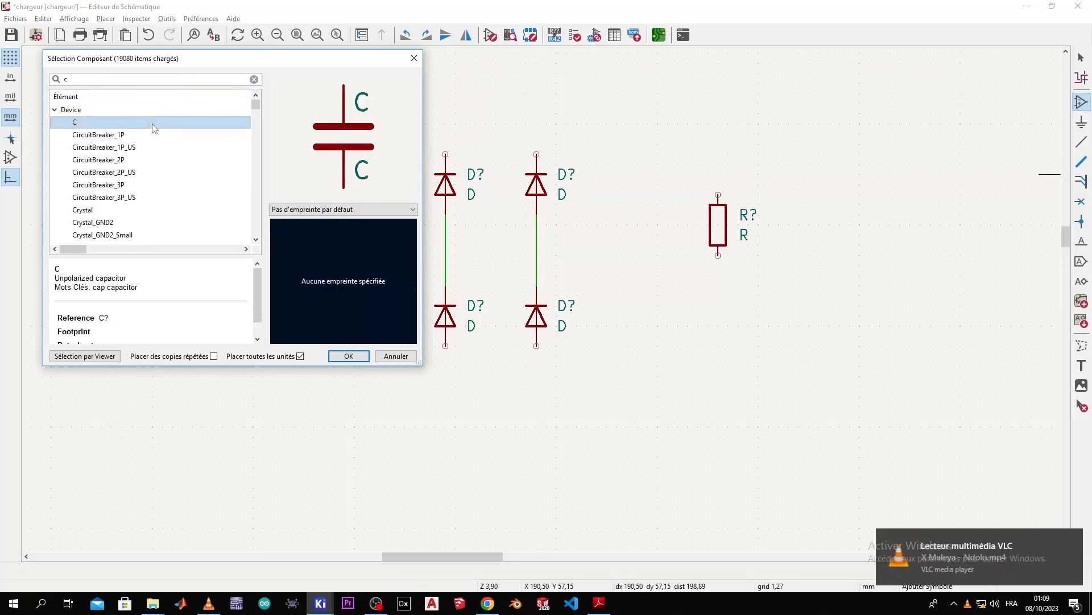
double_click(153, 123)
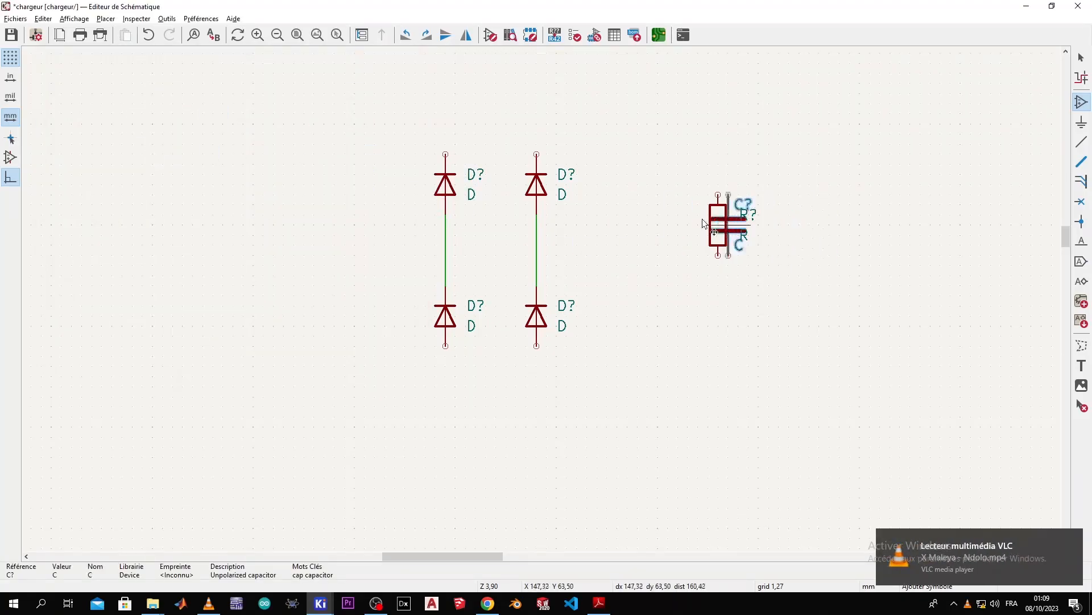
left_click(668, 233)
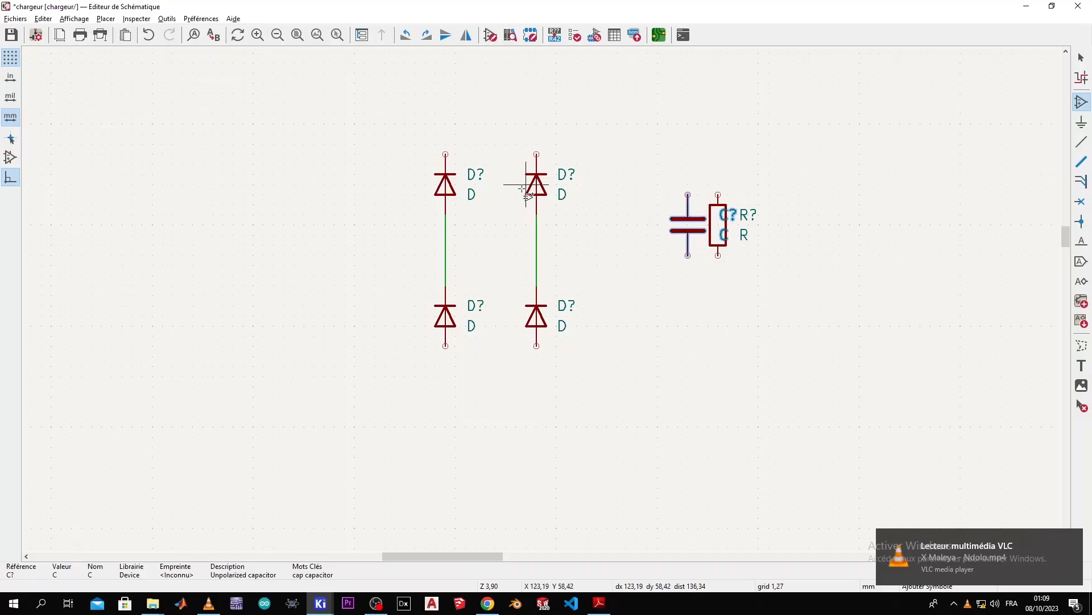
Place a polarized capacitor symbol (C_Polarized) between the diode bridge and the unpolarized capacitor
left_click(637, 164)
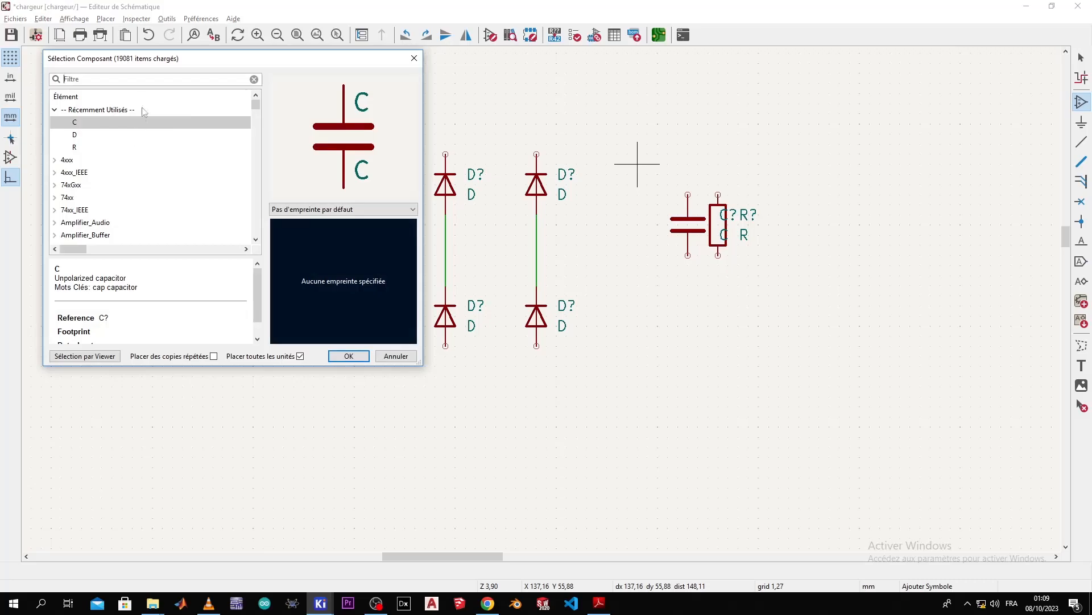
type("c")
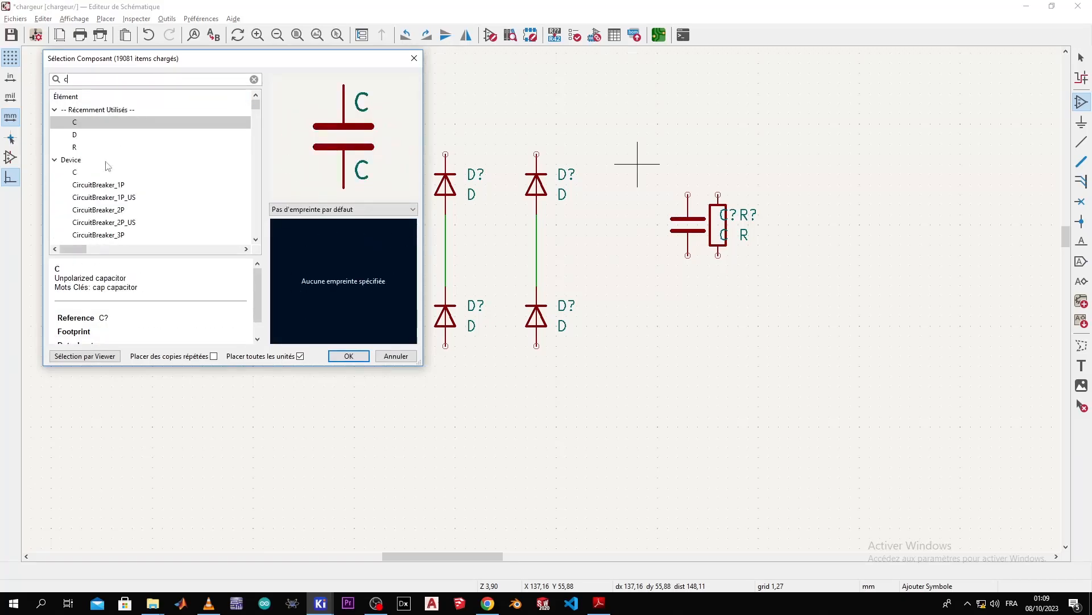
left_click(88, 173)
left_click(97, 197)
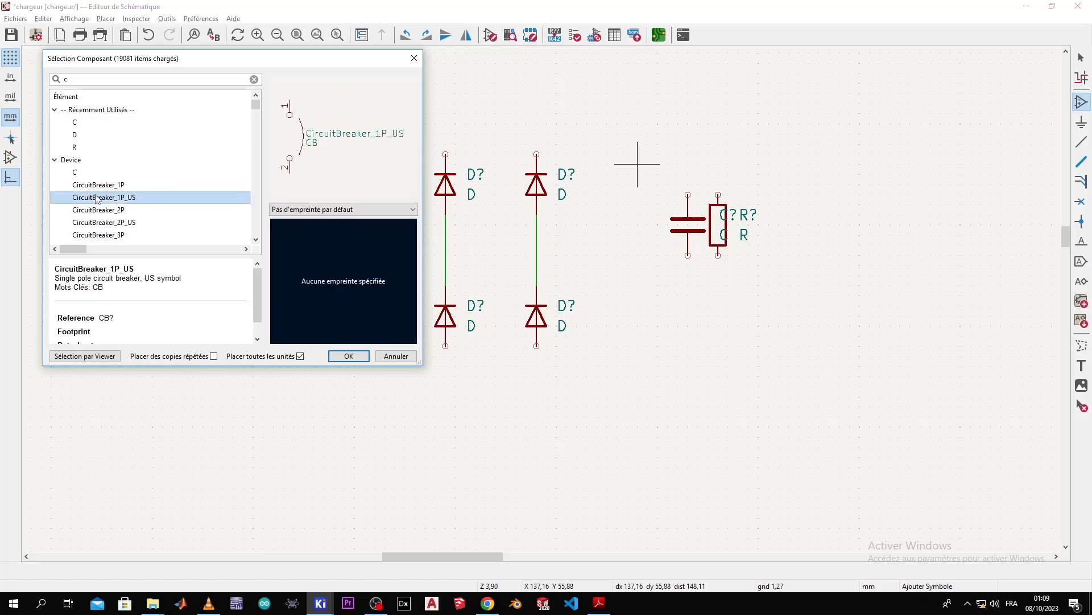
left_click(110, 186)
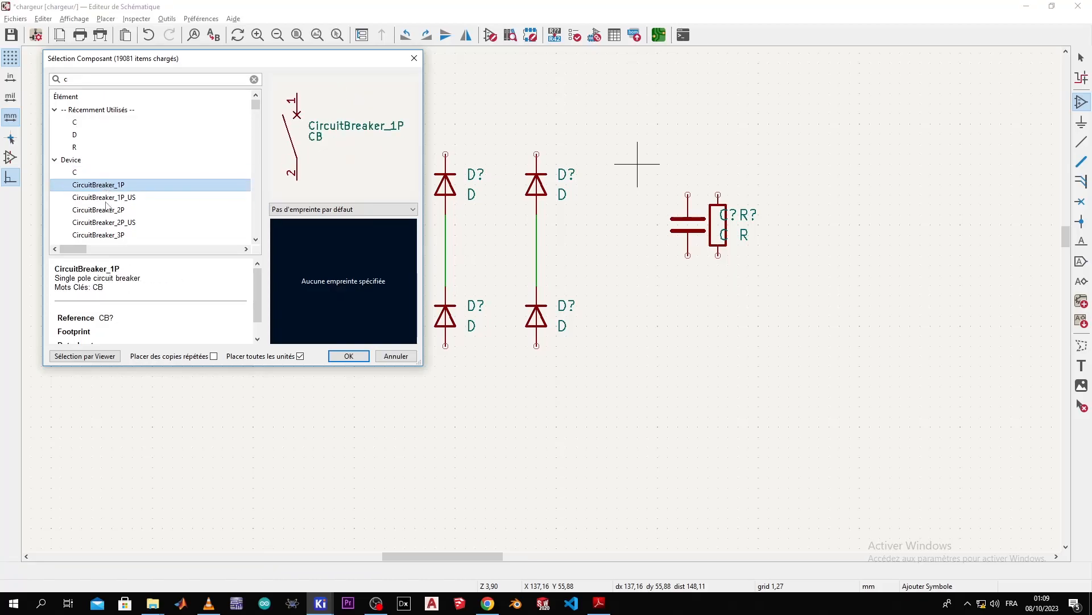
key("Down")
key("Down")
key("Down")
key("Down")
key("Down")
key("Down")
key("Down")
key("Down")
key("Down")
key("Down")
key("Down")
key("Down")
key("Down")
key("Down")
key("Down")
key("Down")
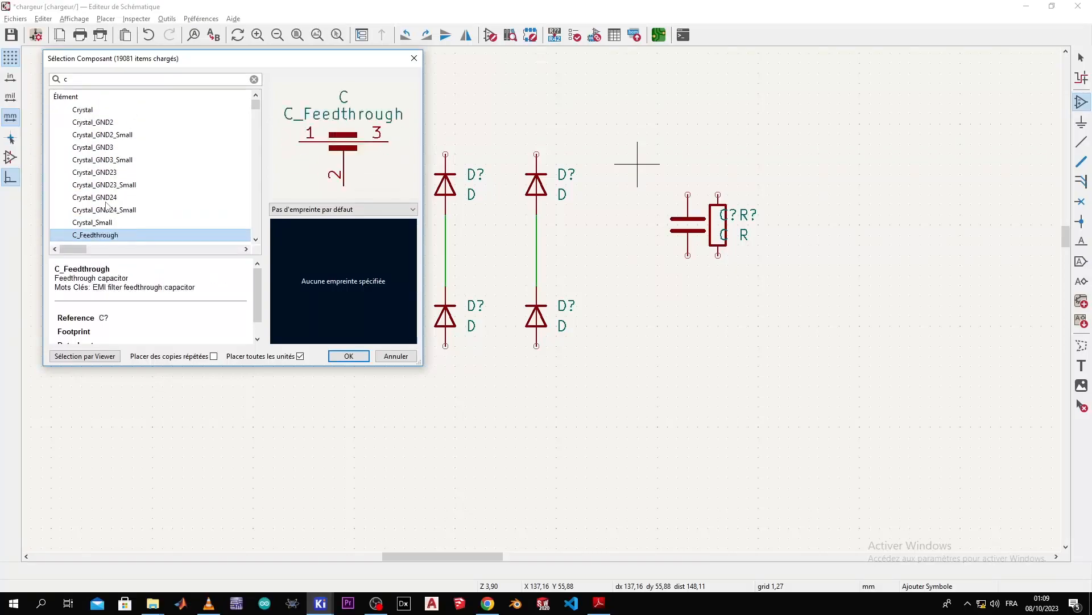
key("Down")
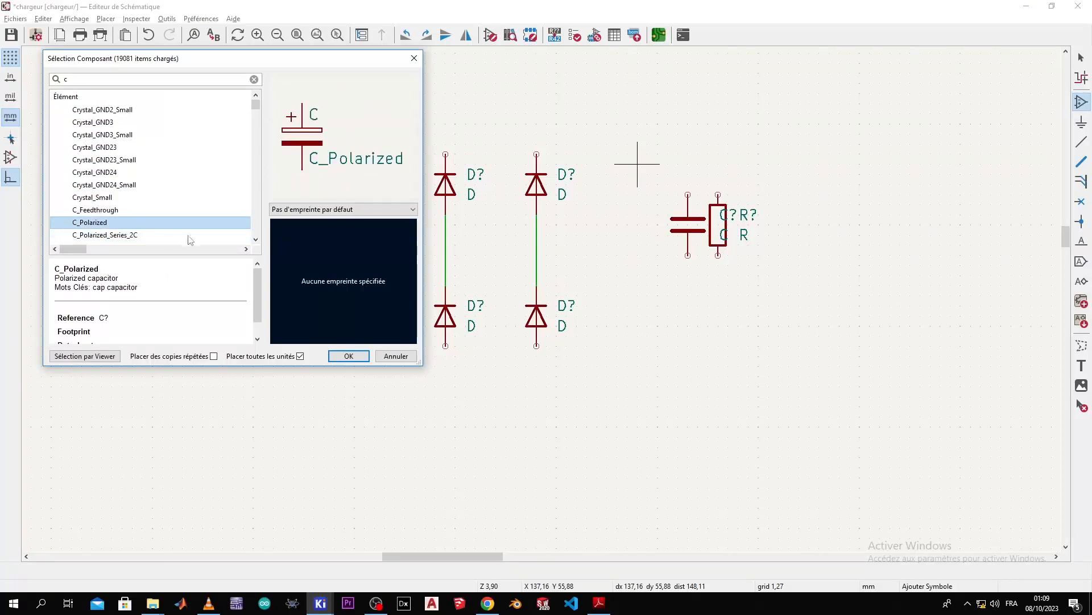
left_click(349, 356)
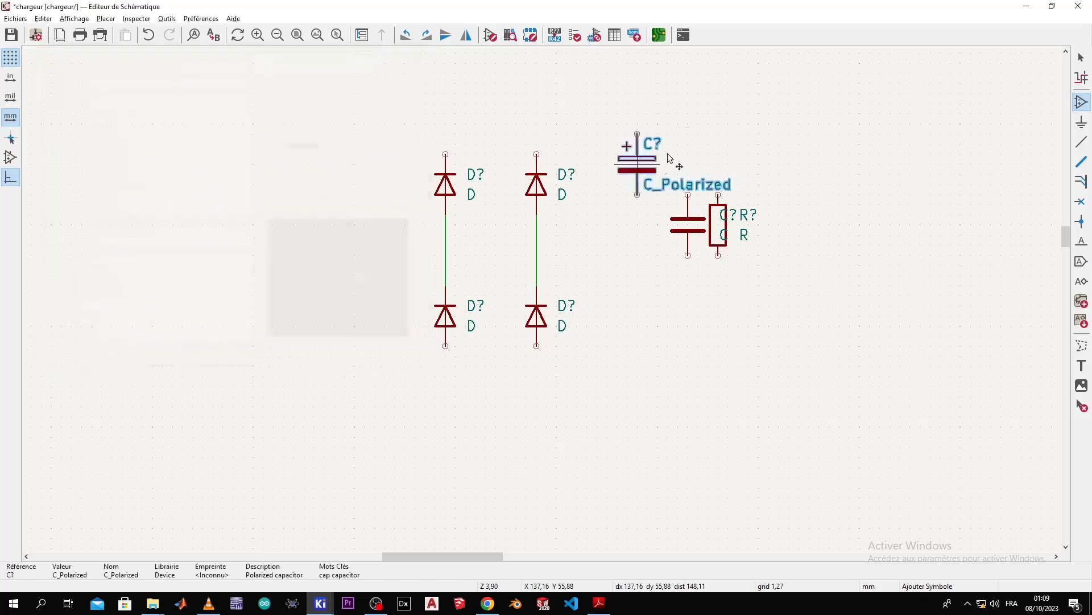
left_click(597, 245)
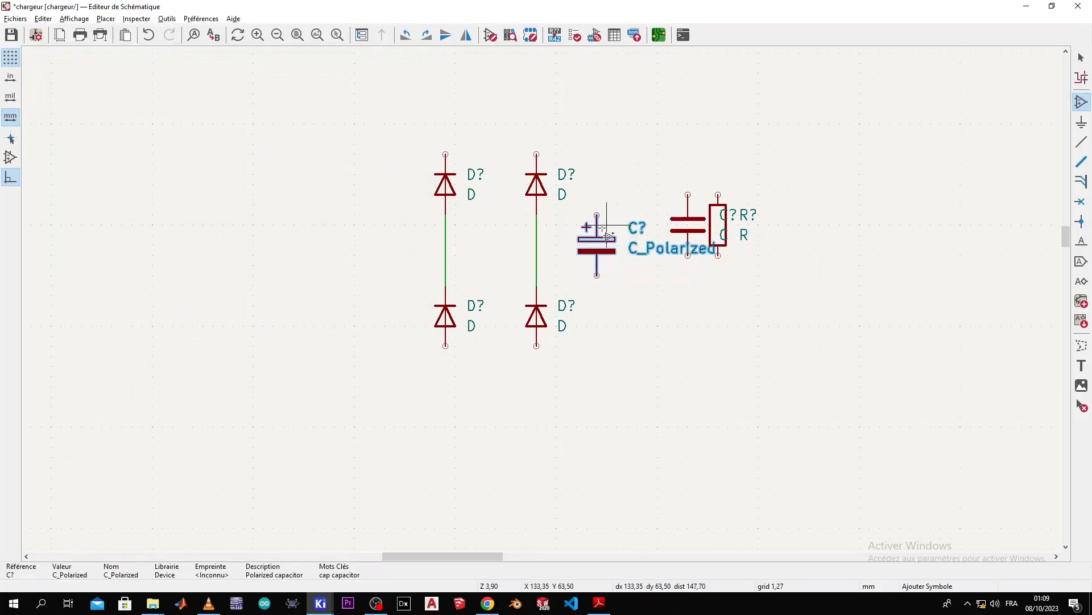
Check the regulator in the Adobe Reader reference, find 7805 in KiCad's symbol library and place LM7805_TO220 above the capacitors
left_click(607, 186)
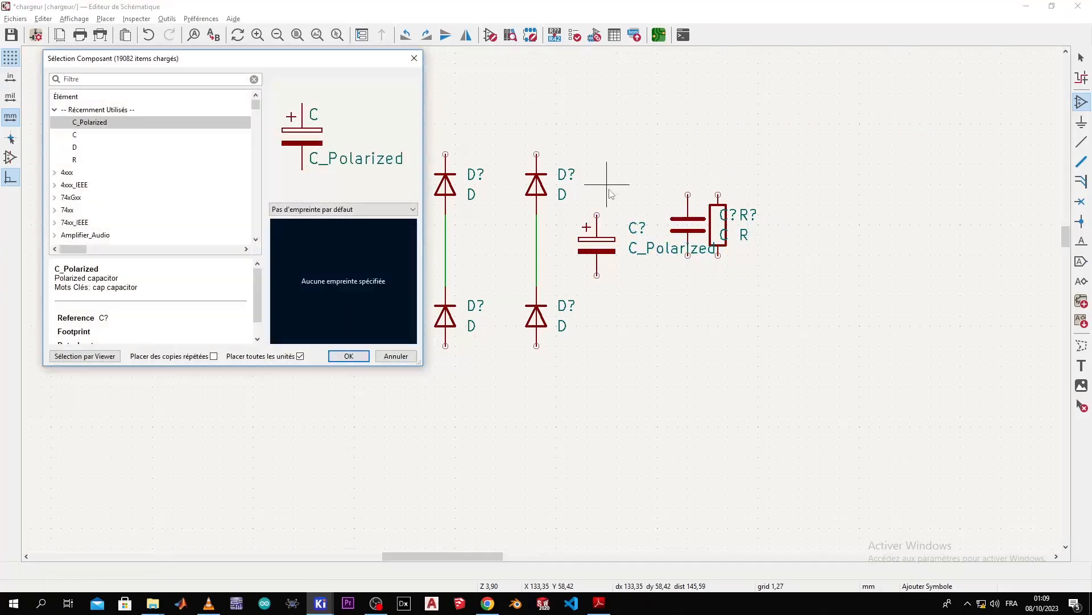
key("alt+Tab")
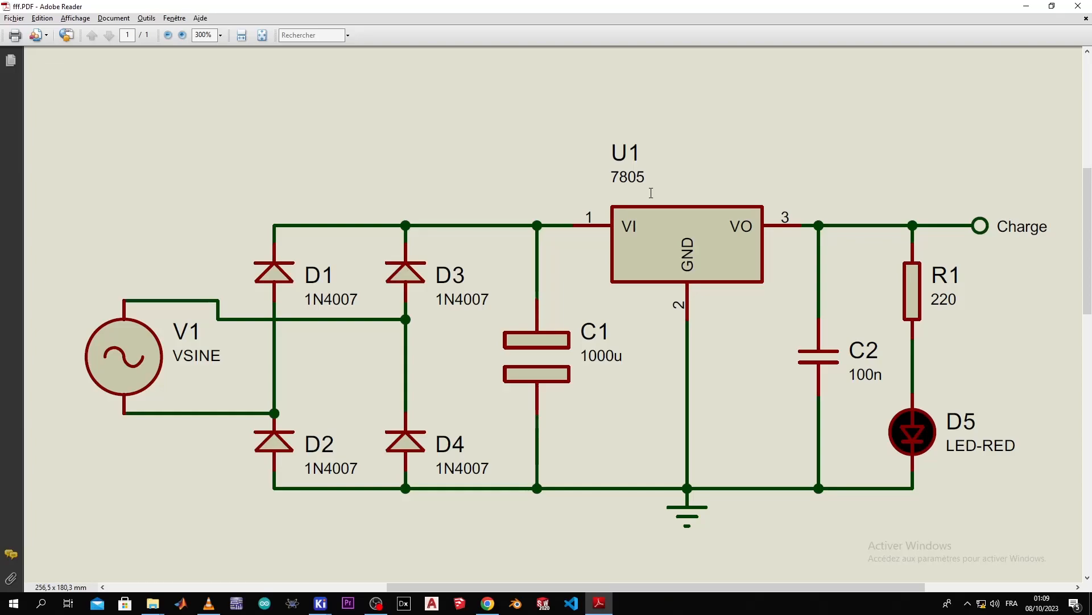
key("alt+Tab")
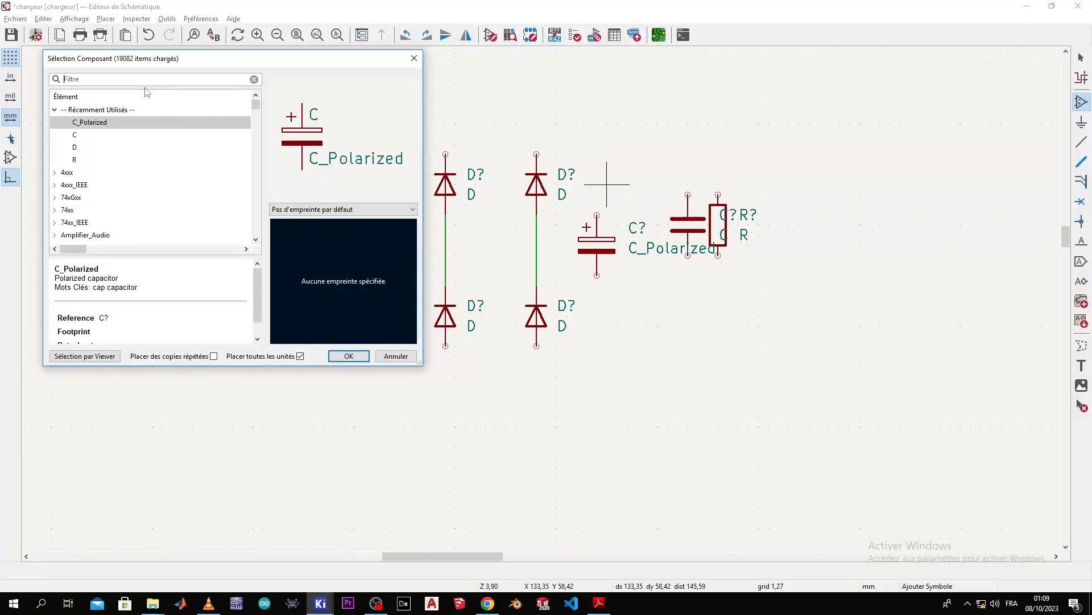
type("052")
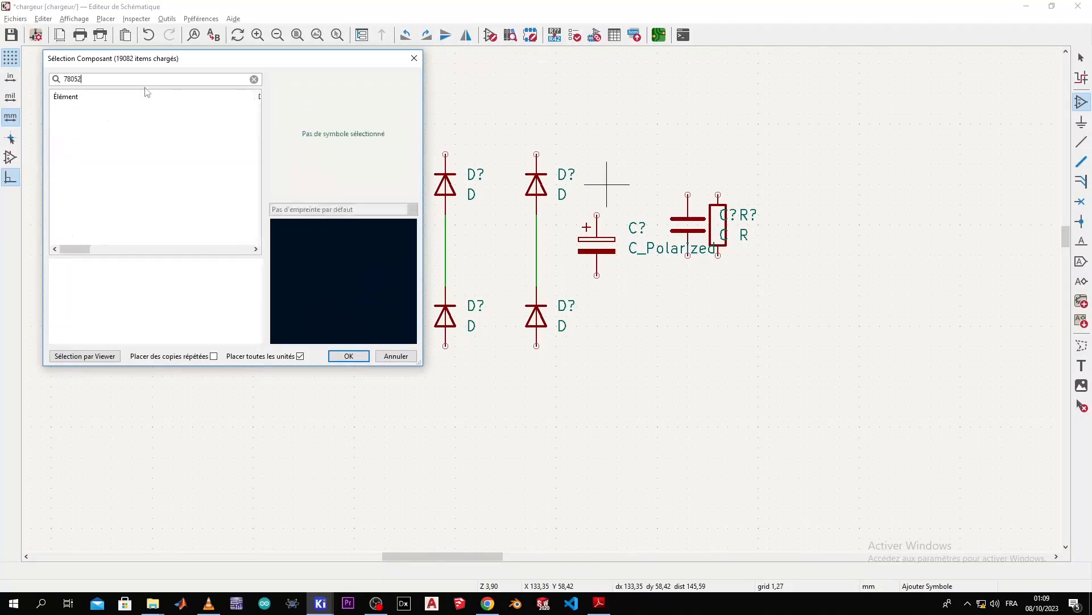
key("BackSpace")
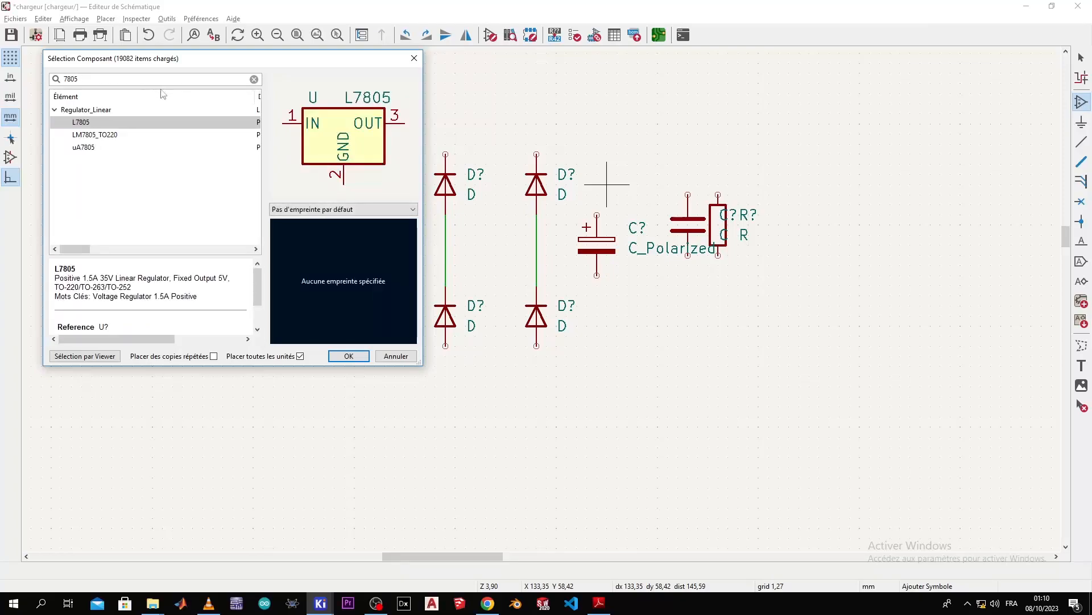
left_click(120, 139)
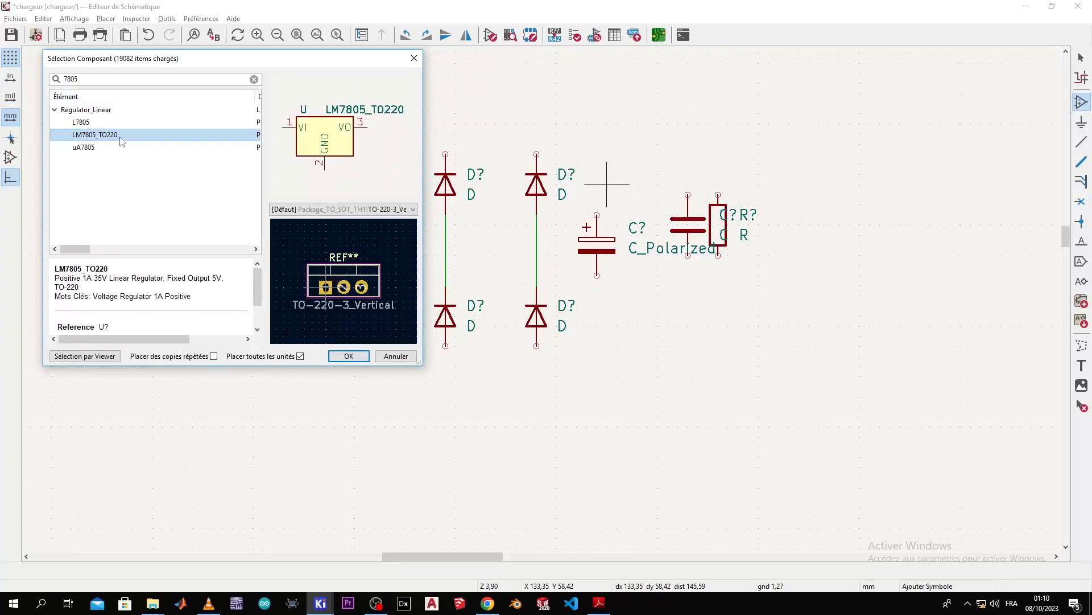
left_click(122, 122)
left_click(121, 133)
left_click(349, 355)
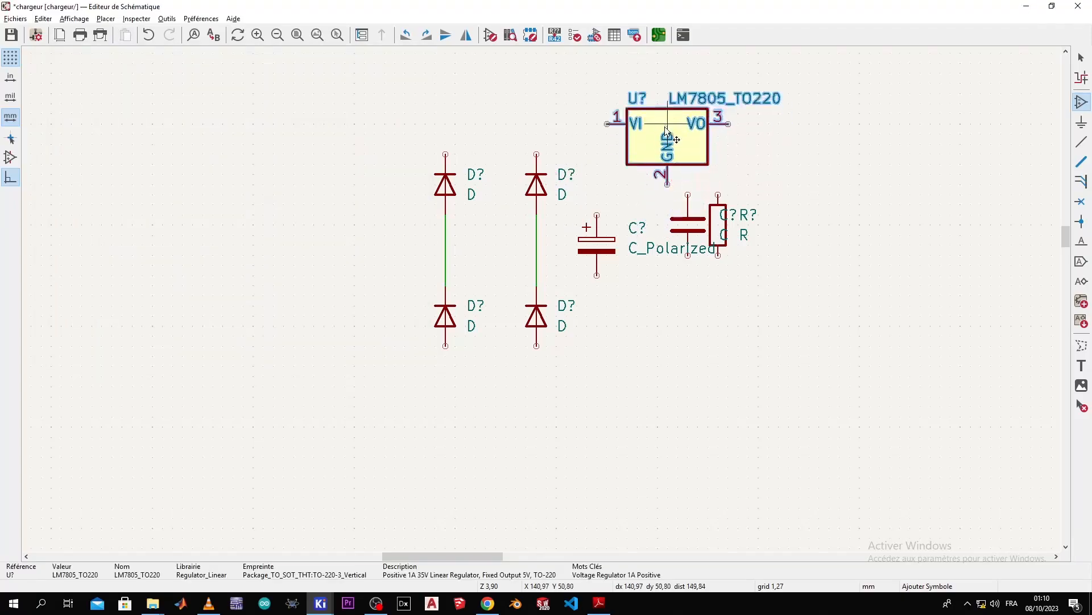
left_click(659, 142)
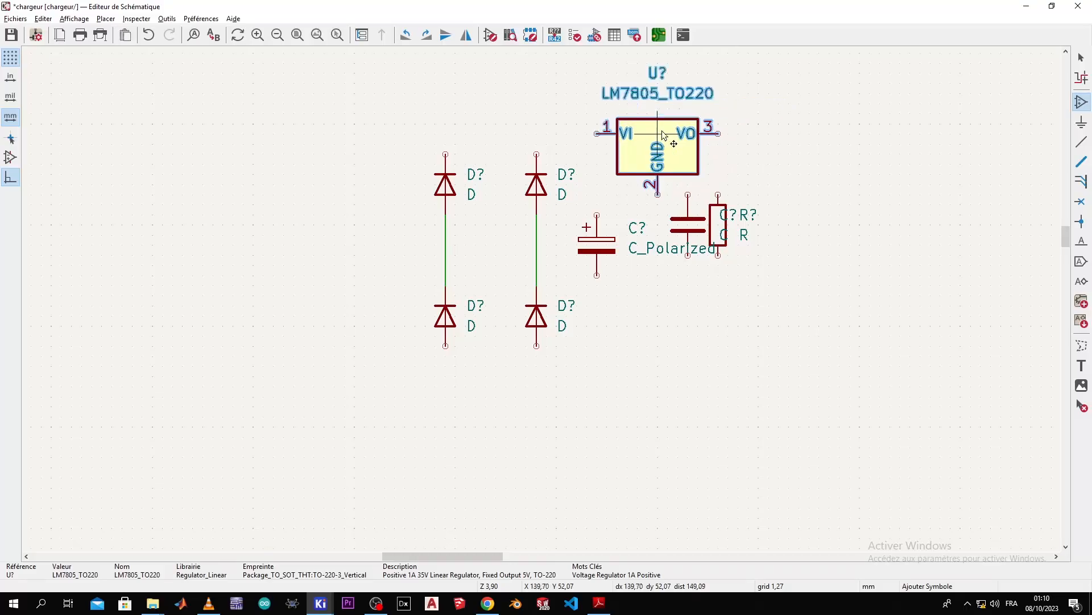
Check the reference in Adobe Reader and place an LED symbol in KiCad, rotated clockwise so its cathode points down, below the resistor
left_click(720, 225)
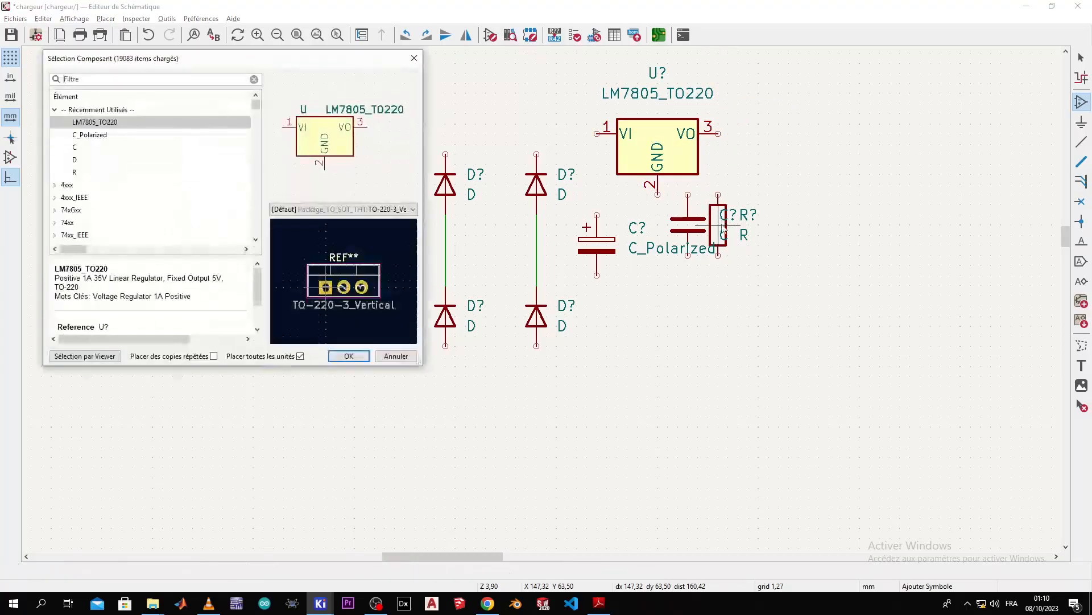
key("alt+Tab")
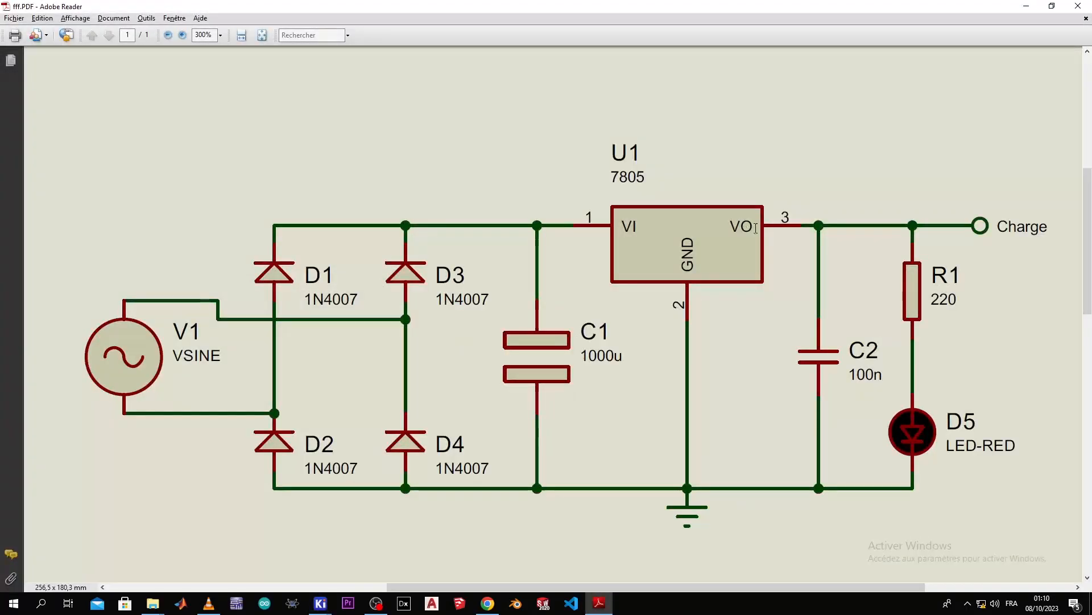
key("alt+Tab")
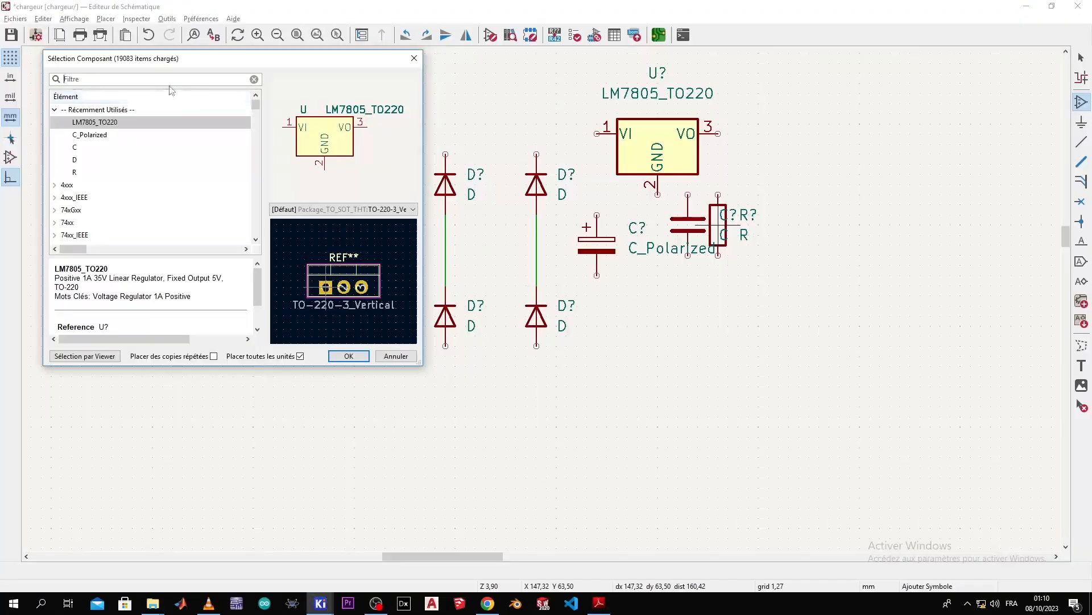
type("led")
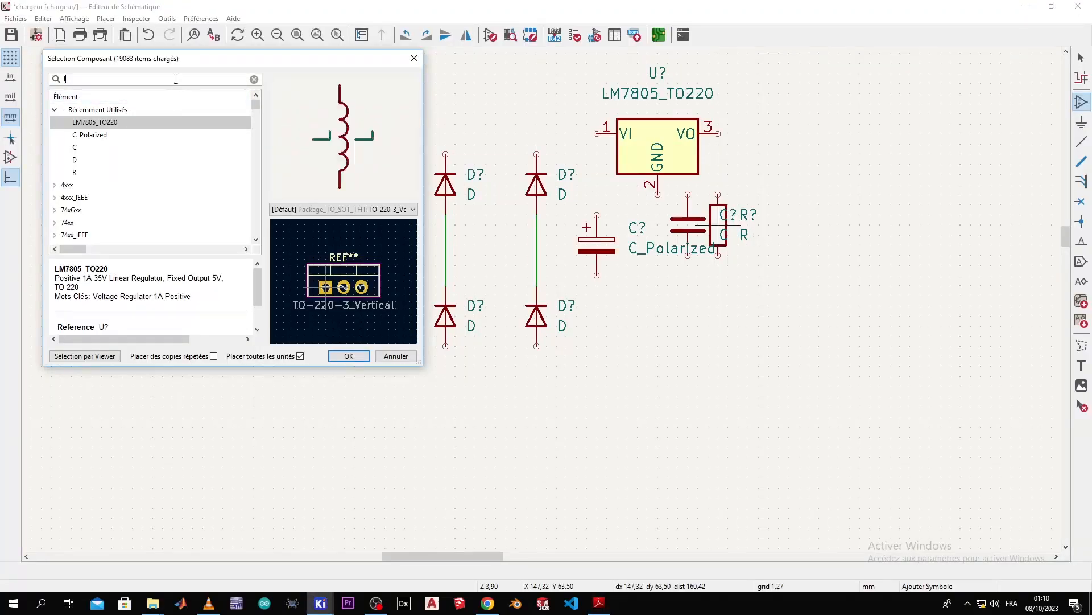
left_click(201, 124)
double_click(200, 124)
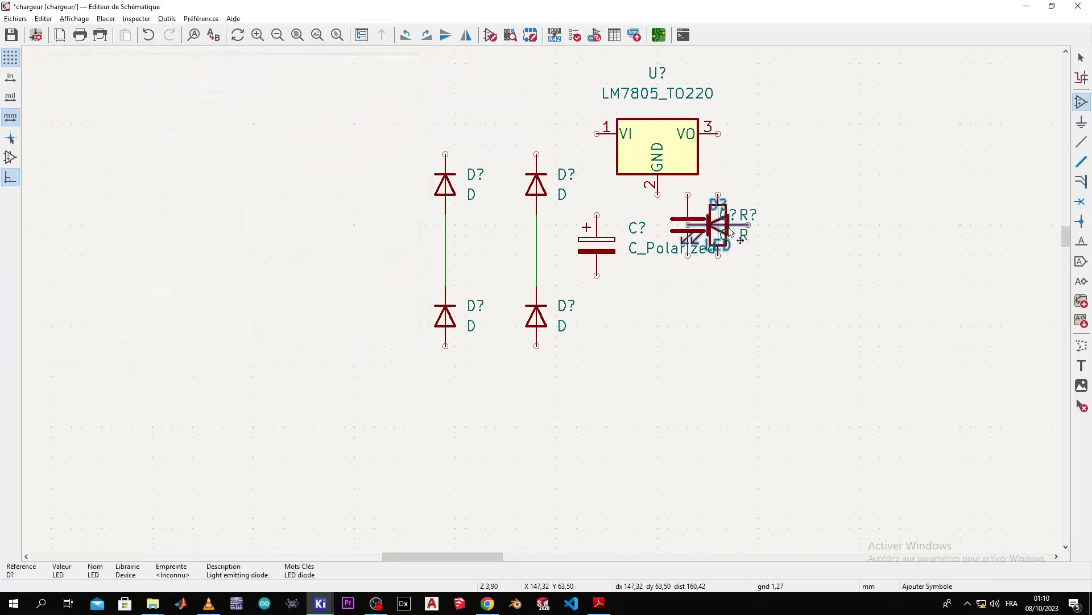
right_click(919, 366)
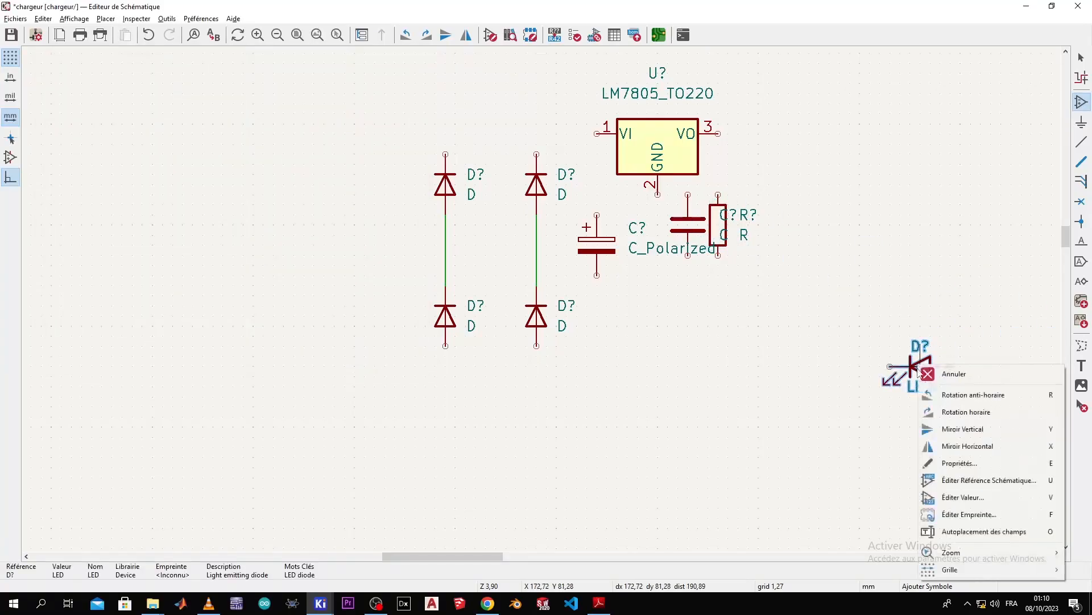
left_click(944, 413)
left_click(739, 307)
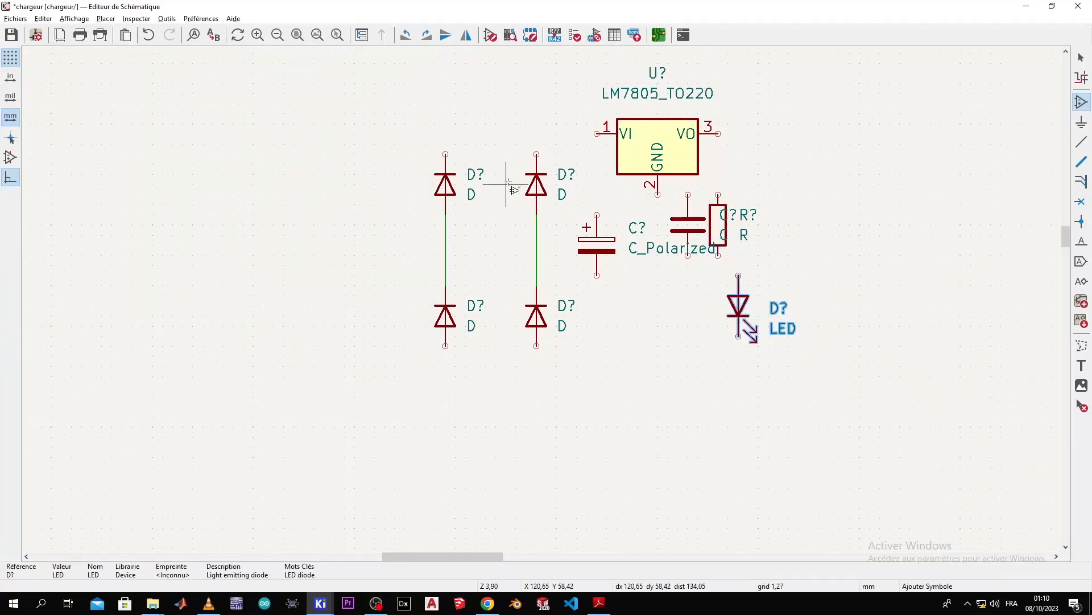
Check the source in the Adobe Reader reference and place a two-pin connector (Conn_01x02_Pin) left of the diode bridge in KiCad
key("alt+Tab")
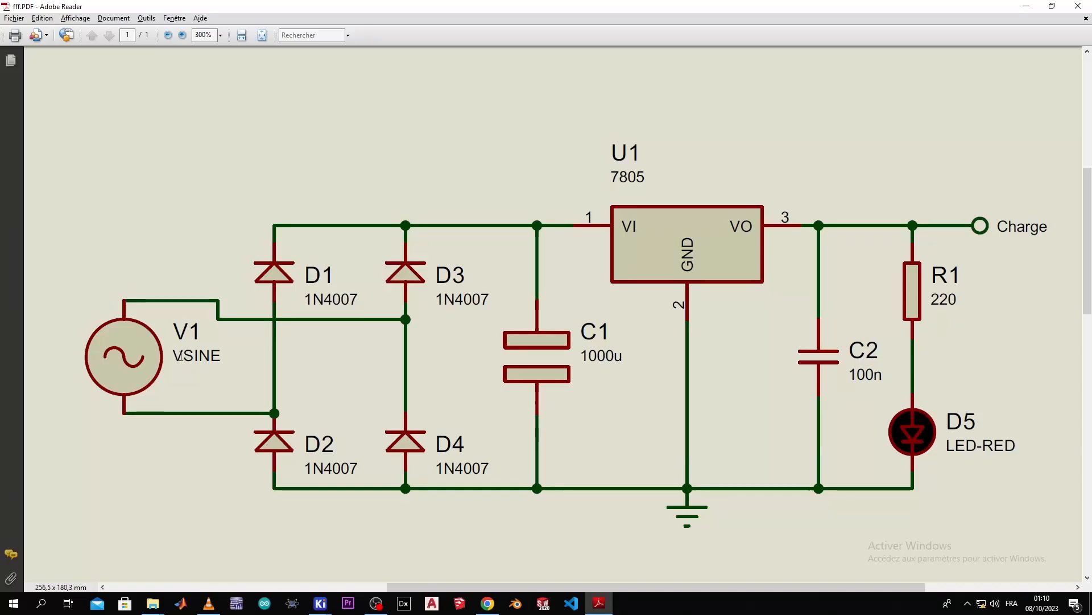
key("alt+Tab")
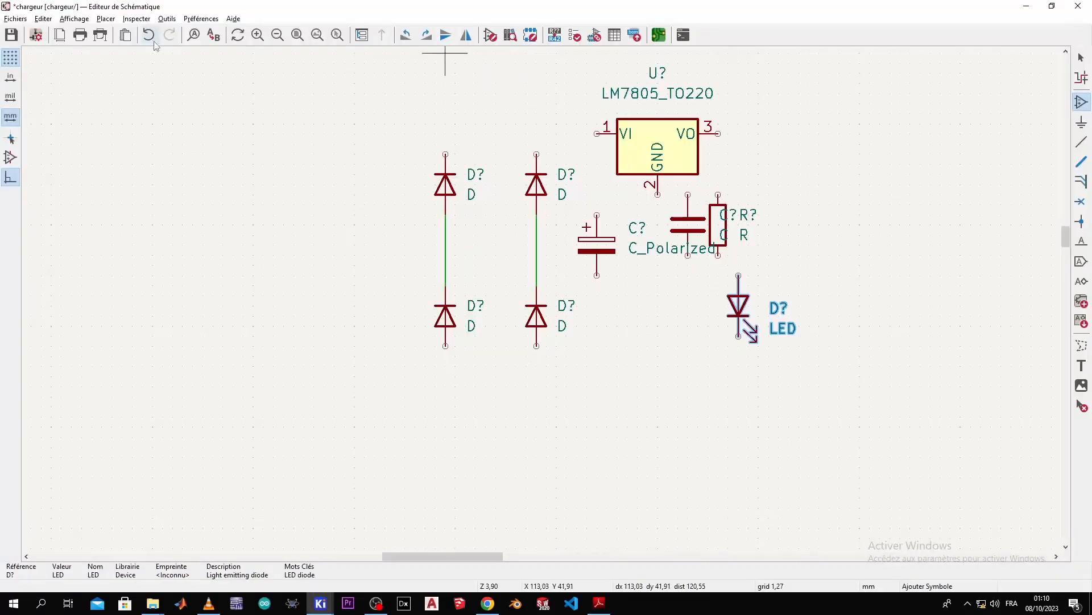
left_click(546, 104)
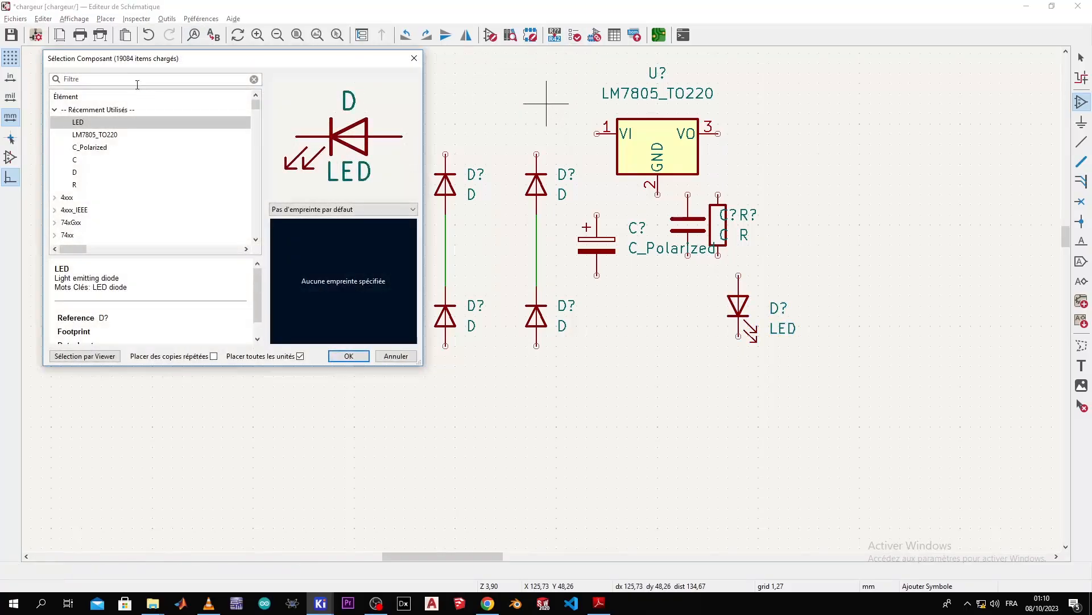
type("conn")
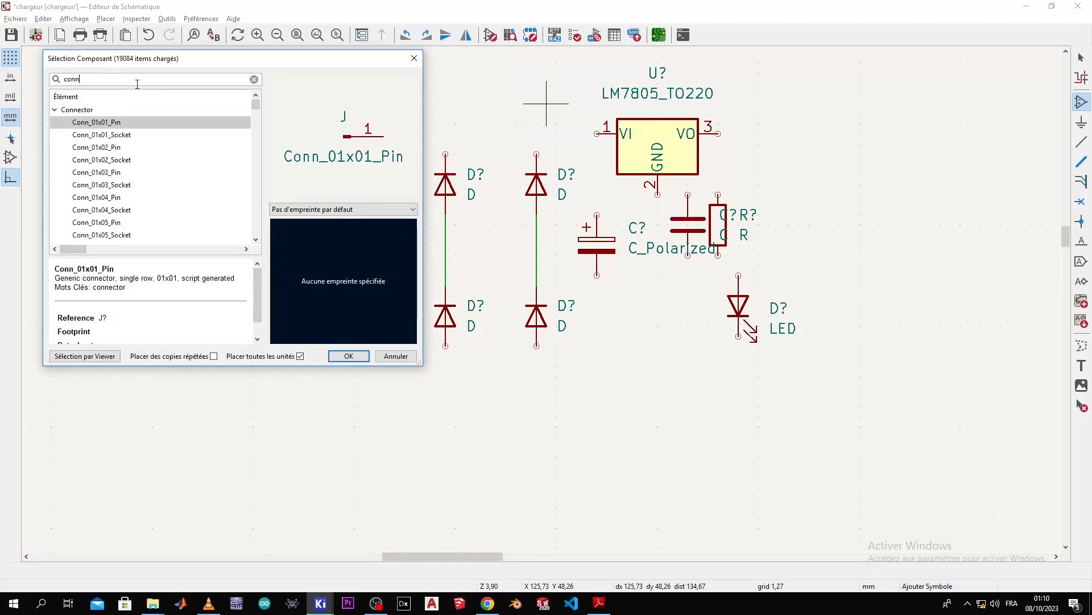
double_click(114, 147)
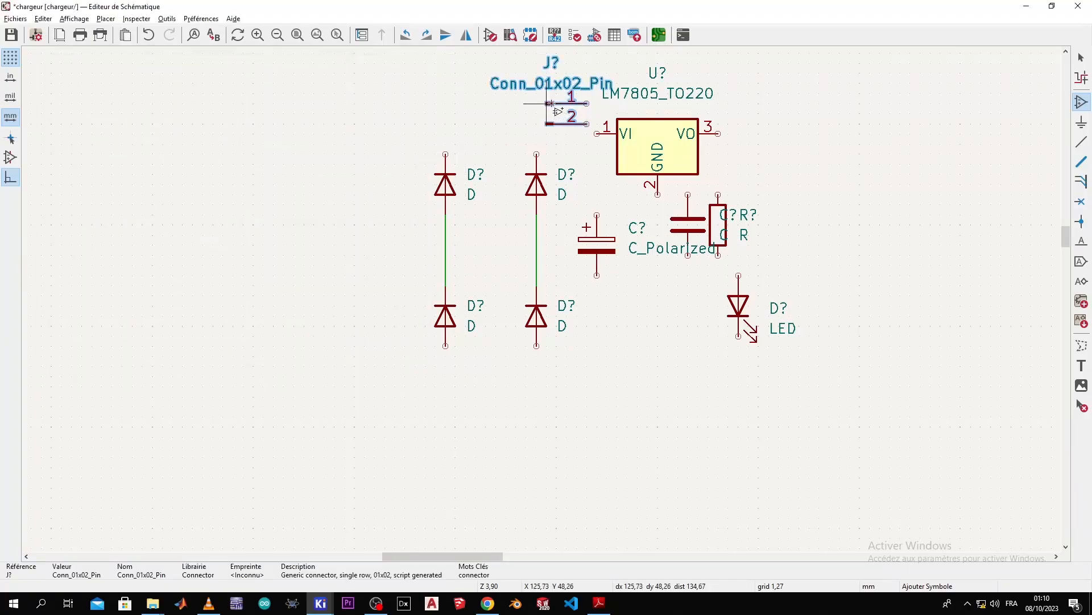
left_click(325, 255)
Place a second two-pin connector (Conn_01x02_Pin) right of the resistor and check the circuit's output in the Adobe Reader reference
left_click(823, 224)
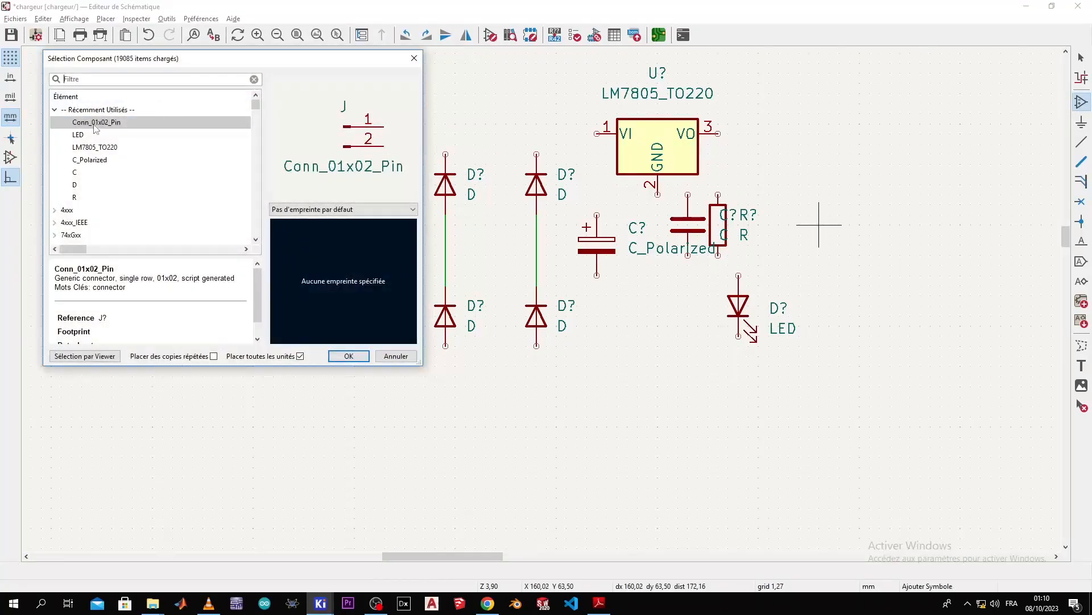
double_click(95, 123)
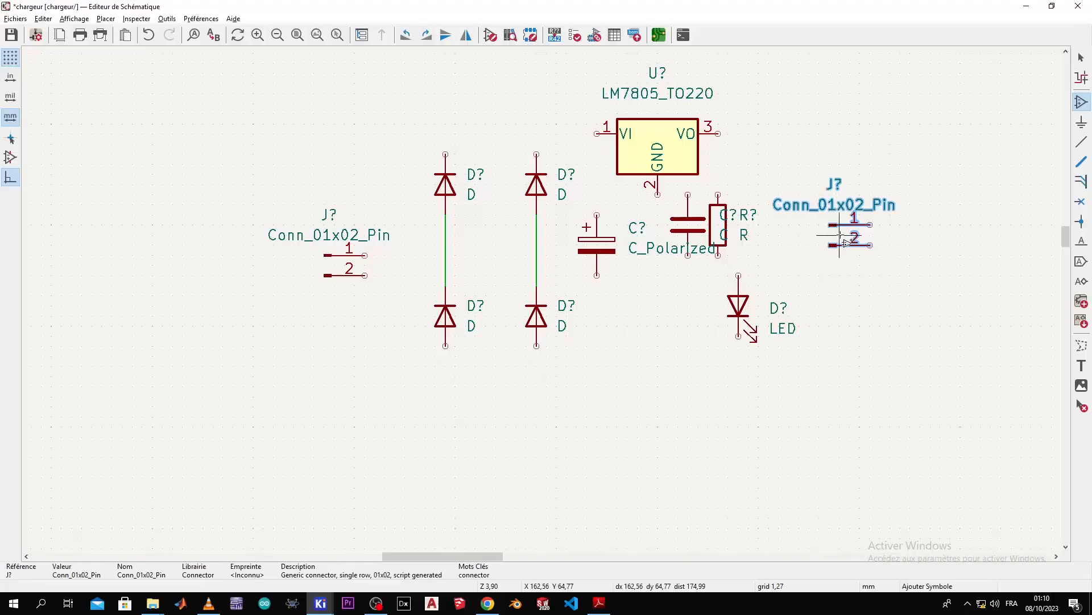
key("alt+Tab")
scroll(1000, 235, "down", 1)
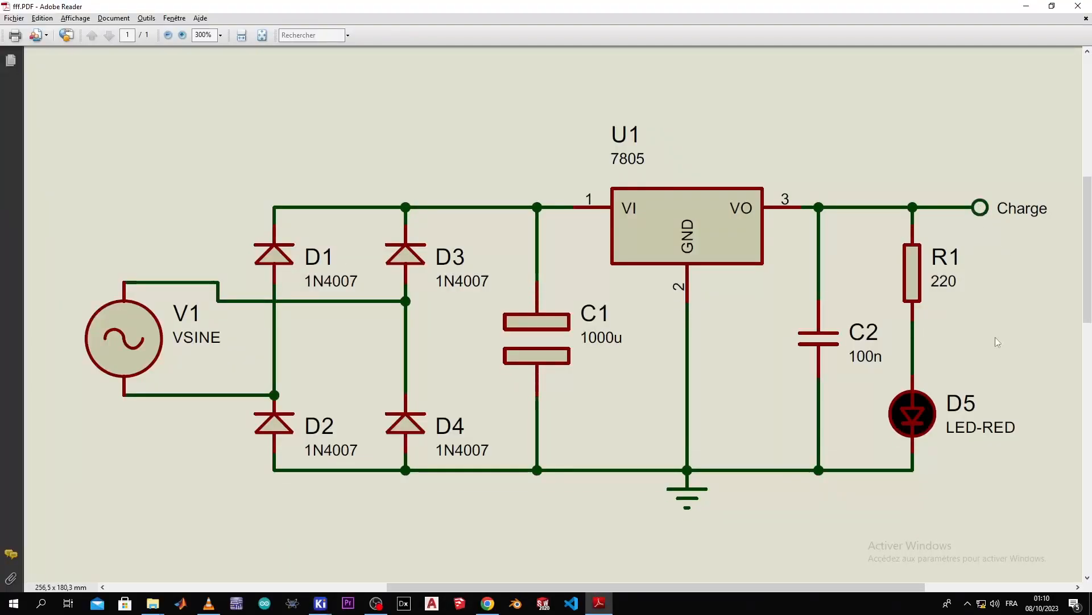
key("alt+Tab")
scroll(837, 395, "down", 2)
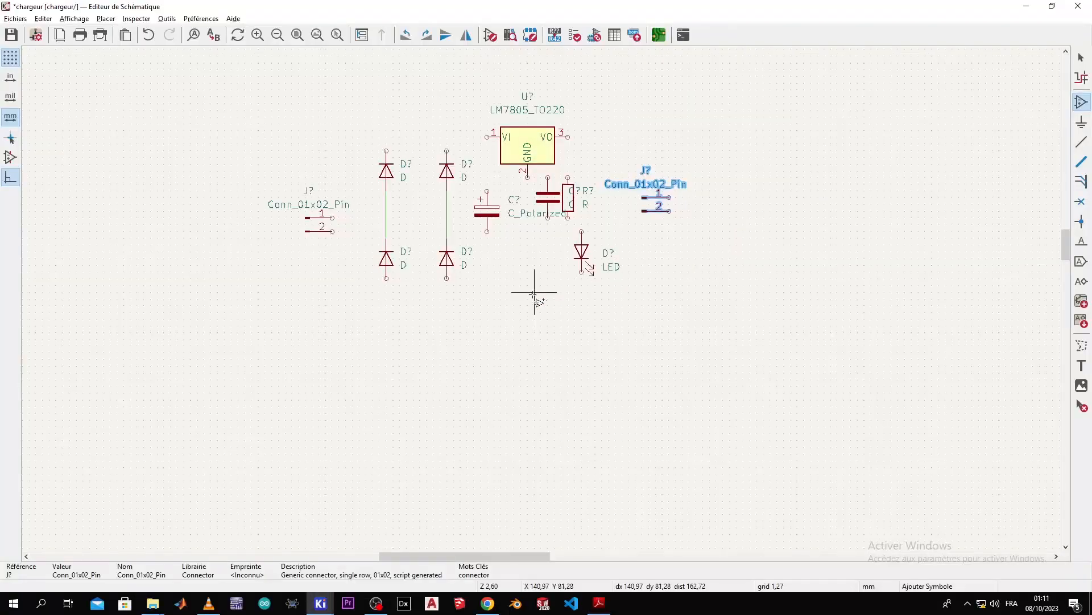
scroll(573, 287, "up", 2)
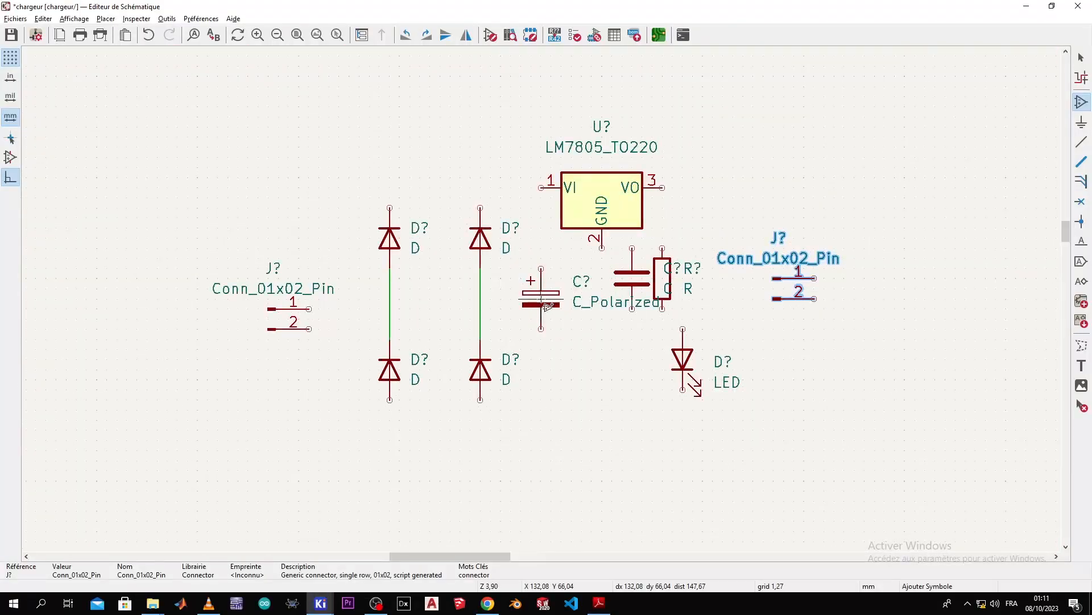
left_click(1081, 58)
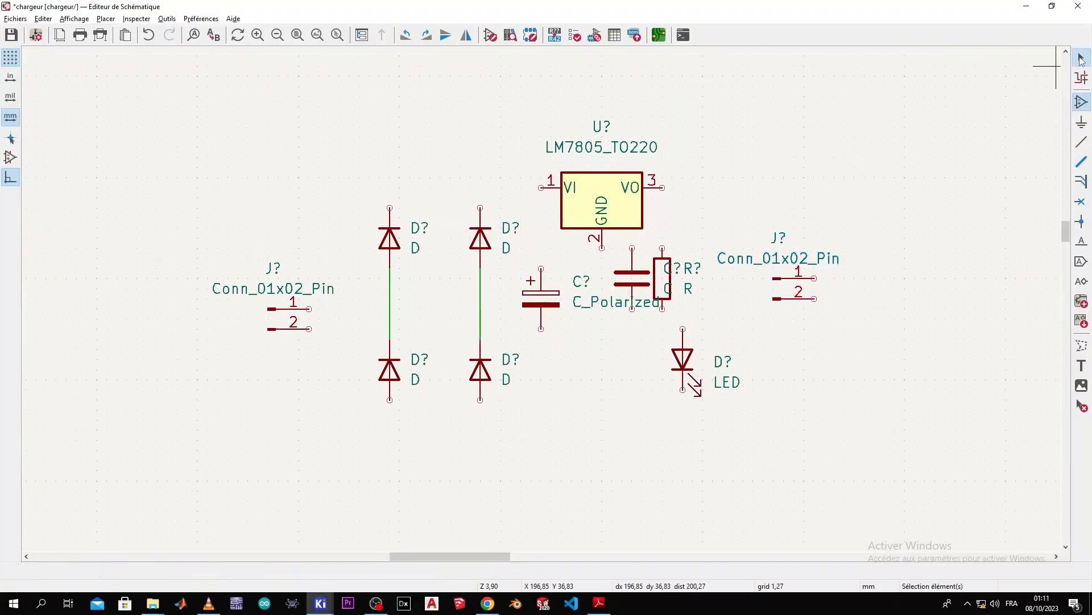
Wire the top ends of the two upper diodes together and the bottom ends of the two lower diodes together
scroll(541, 296, "down", 2)
scroll(540, 299, "up", 4)
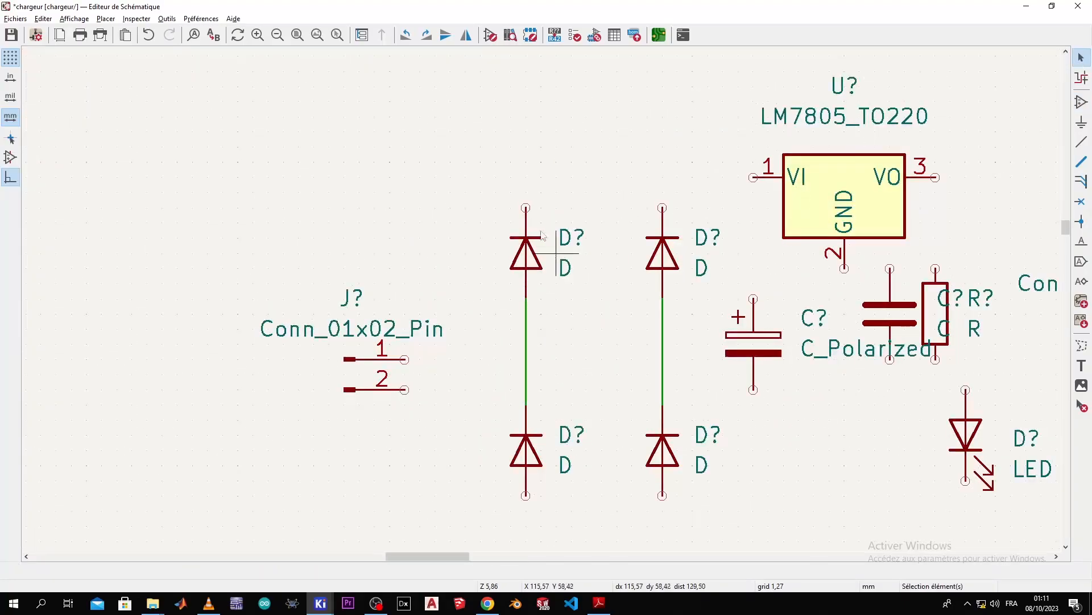
left_click(526, 208)
left_click(526, 177)
left_click(662, 208)
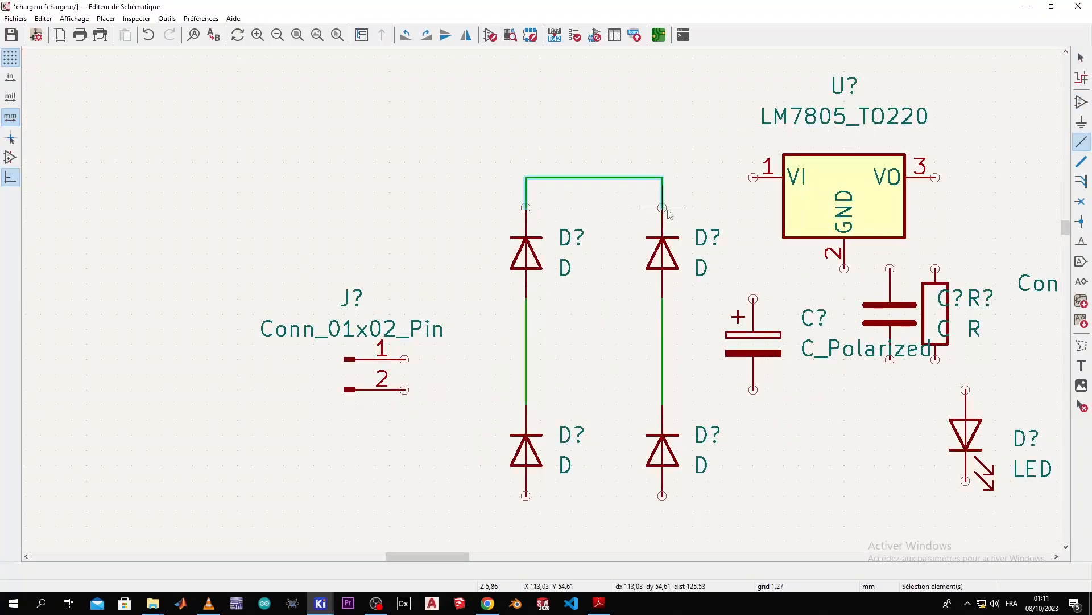
left_click(526, 495)
left_click(526, 511)
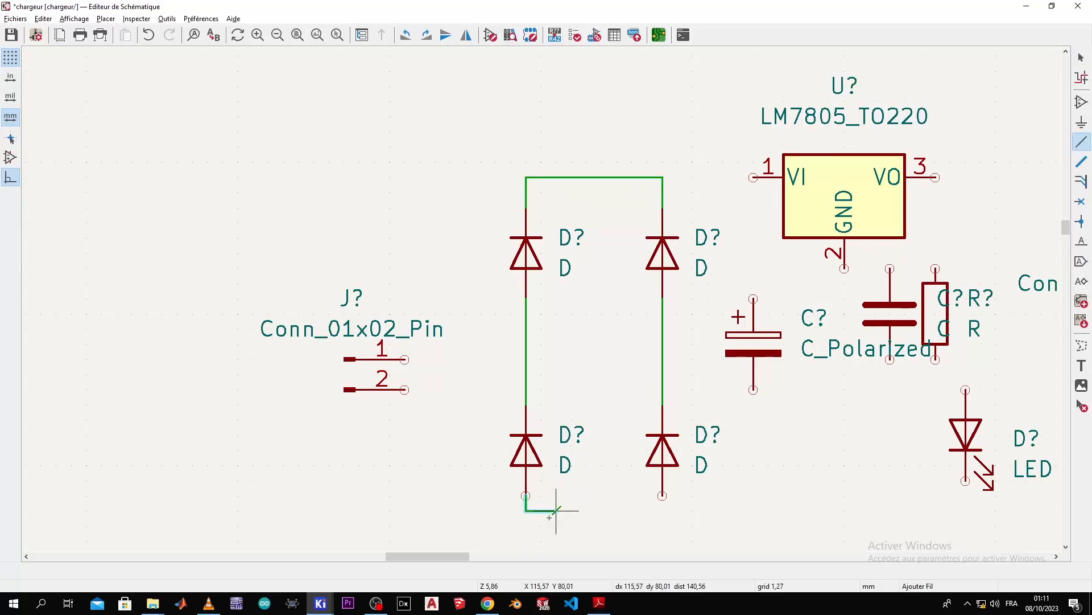
left_click(663, 495)
scroll(663, 383, "down", 2)
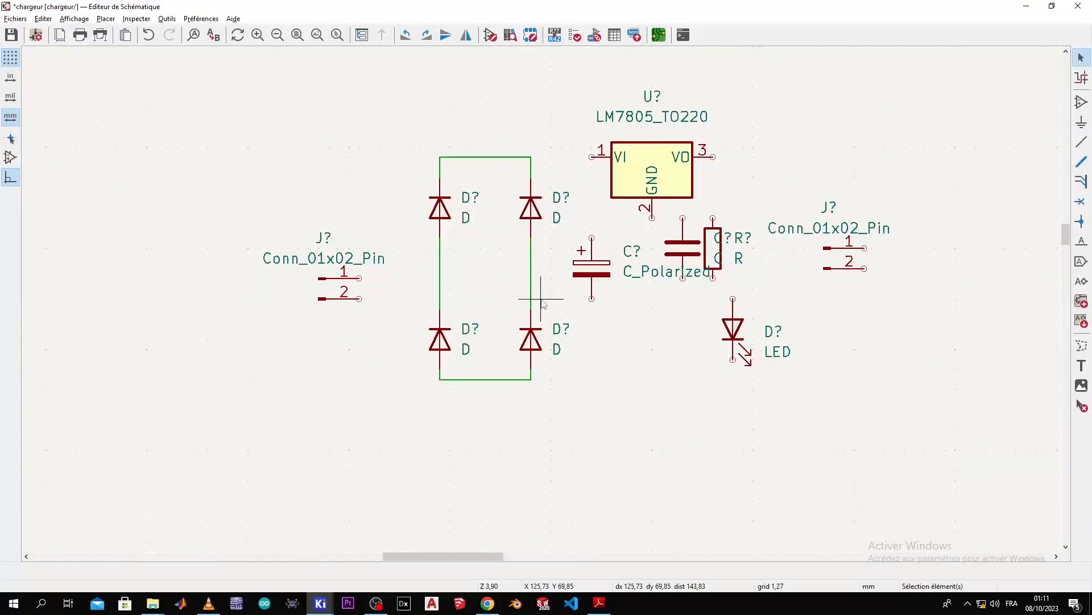
Delete the wire joining the upper diodes and redraw it closer to their top pins
left_click(489, 162)
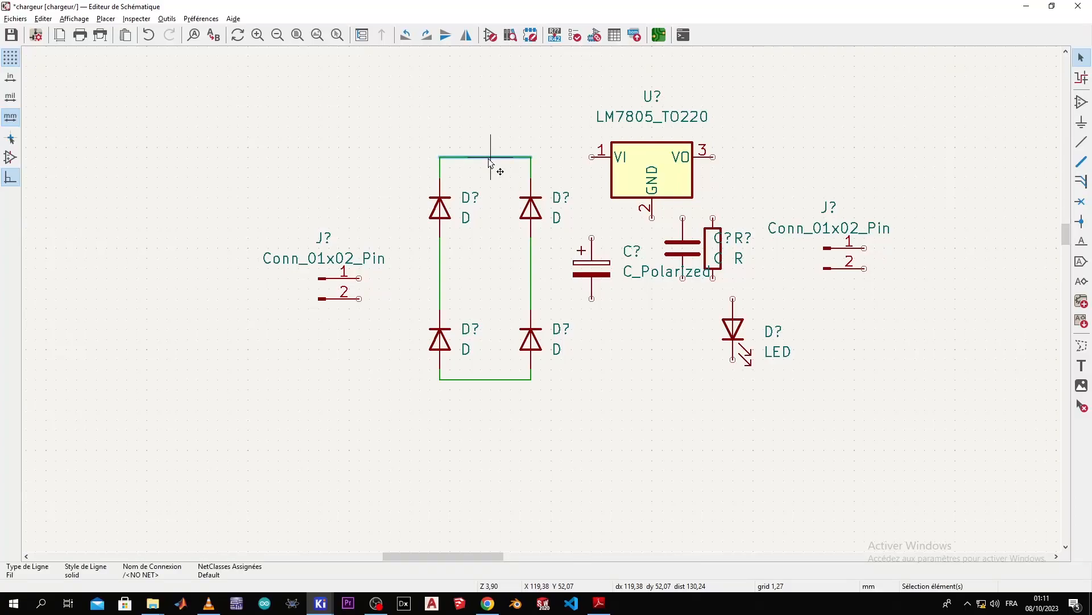
key("Delete")
key("Delete")
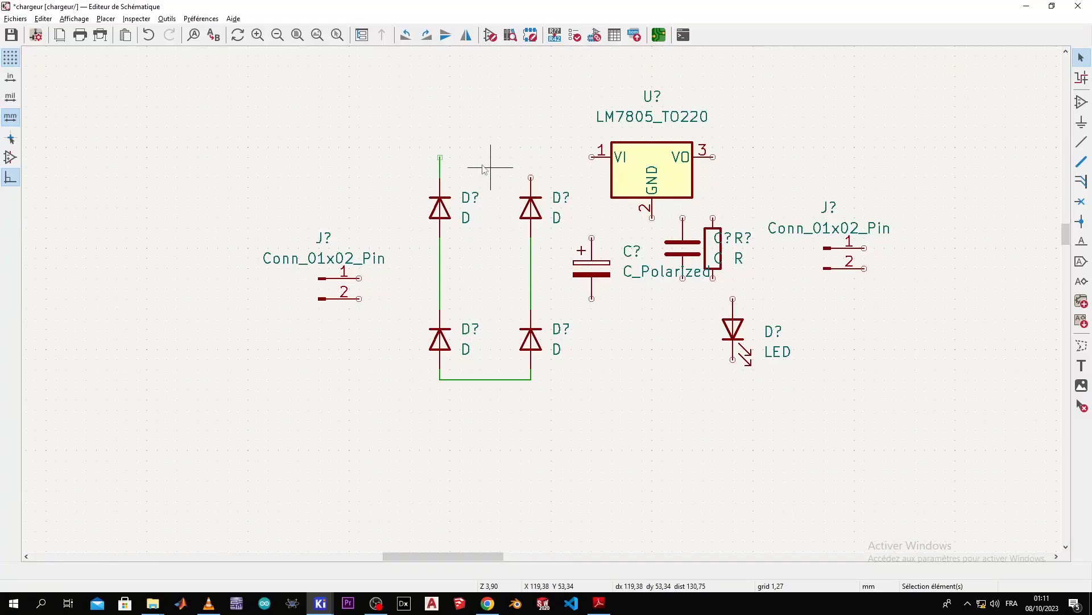
key("w")
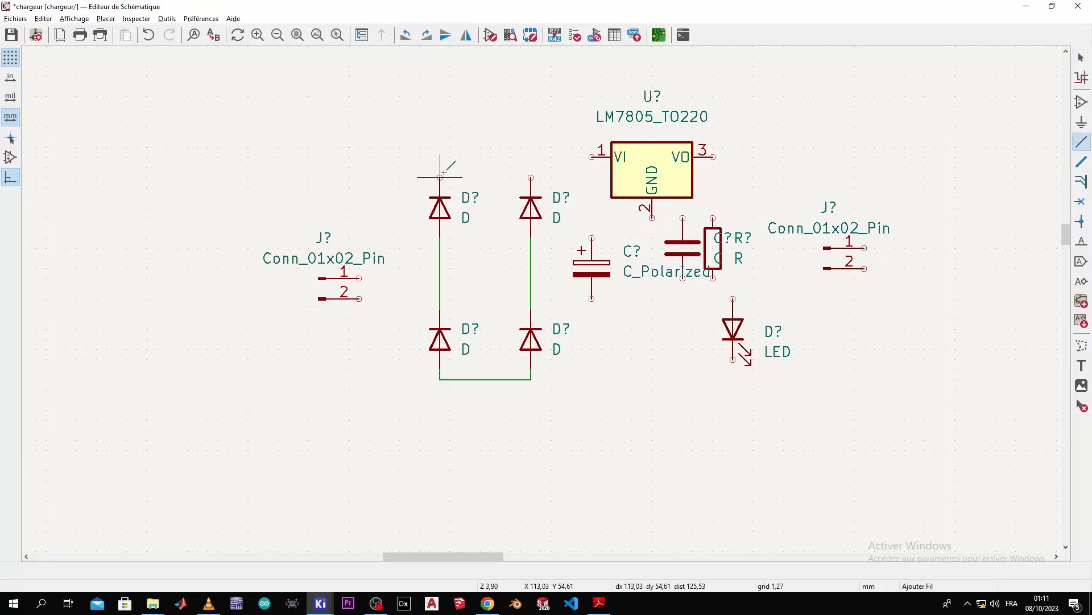
left_click(443, 168)
left_click(531, 177)
key("Escape")
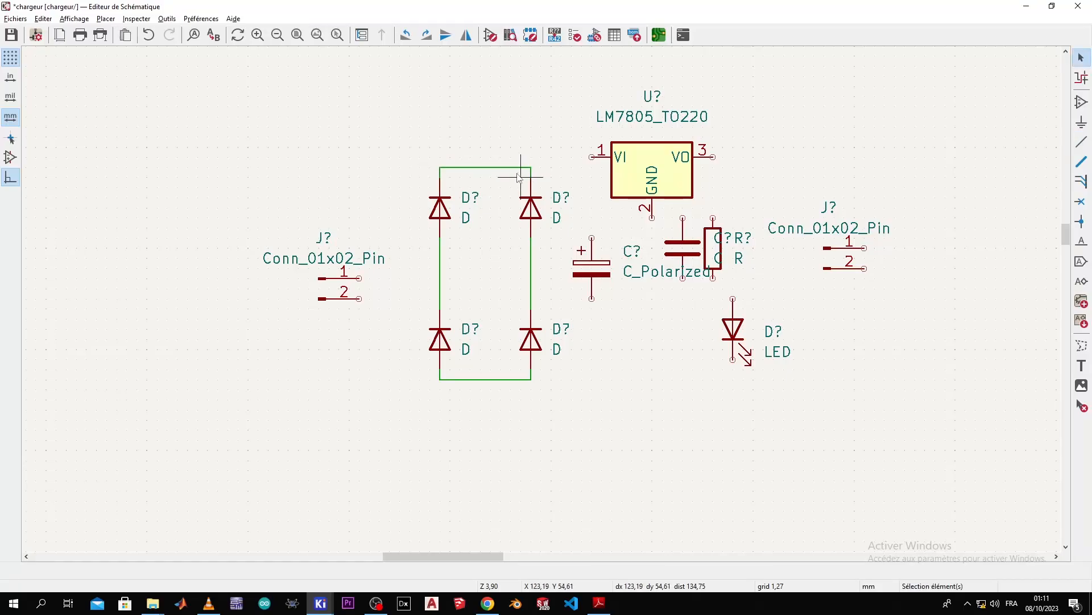
Wire the polarized capacitor's positive pin to the bridge's upper rail at the second diode column
scroll(540, 399, "down", 2)
scroll(542, 305, "up", 4)
scroll(541, 295, "down", 4)
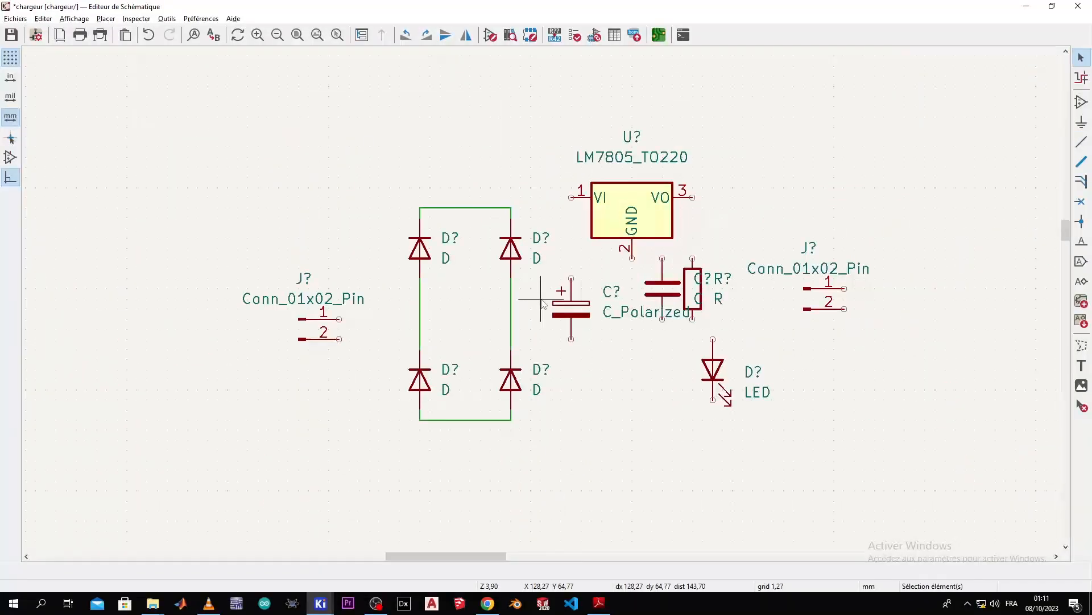
scroll(540, 292, "up", 4)
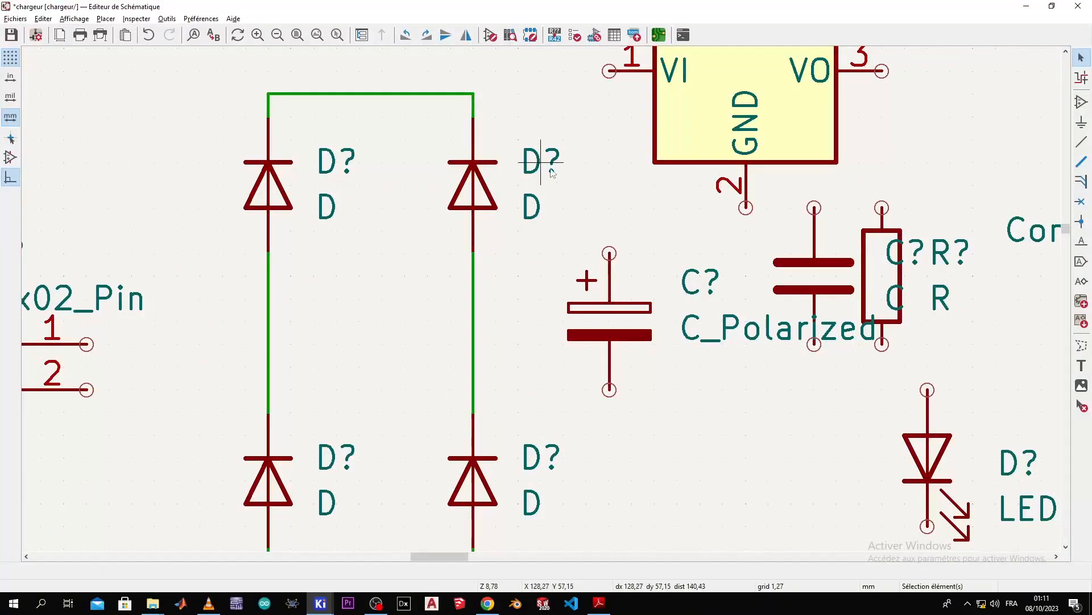
key("w")
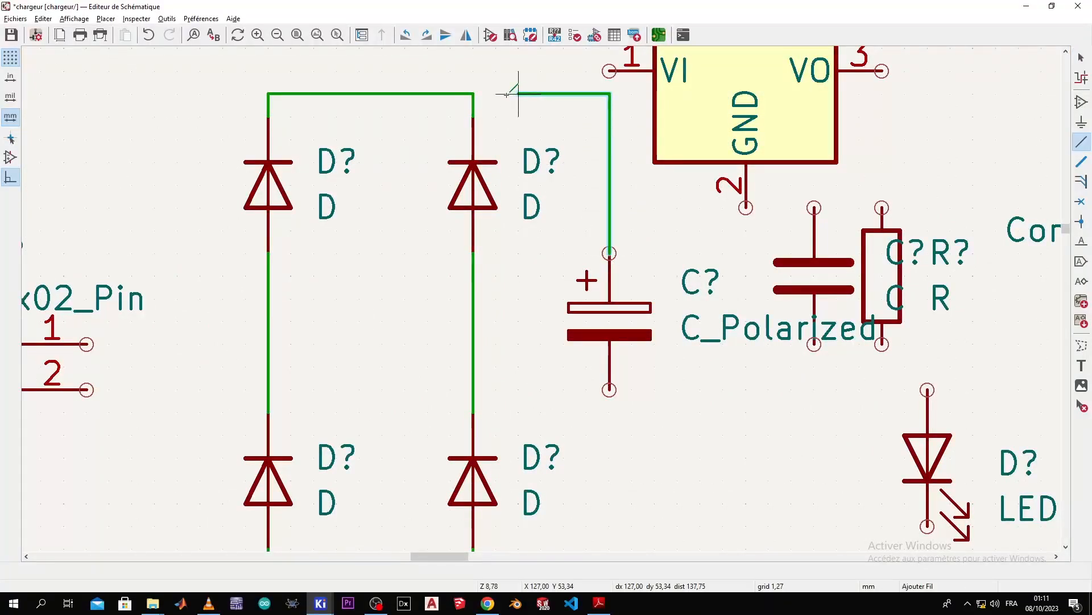
left_click(478, 92)
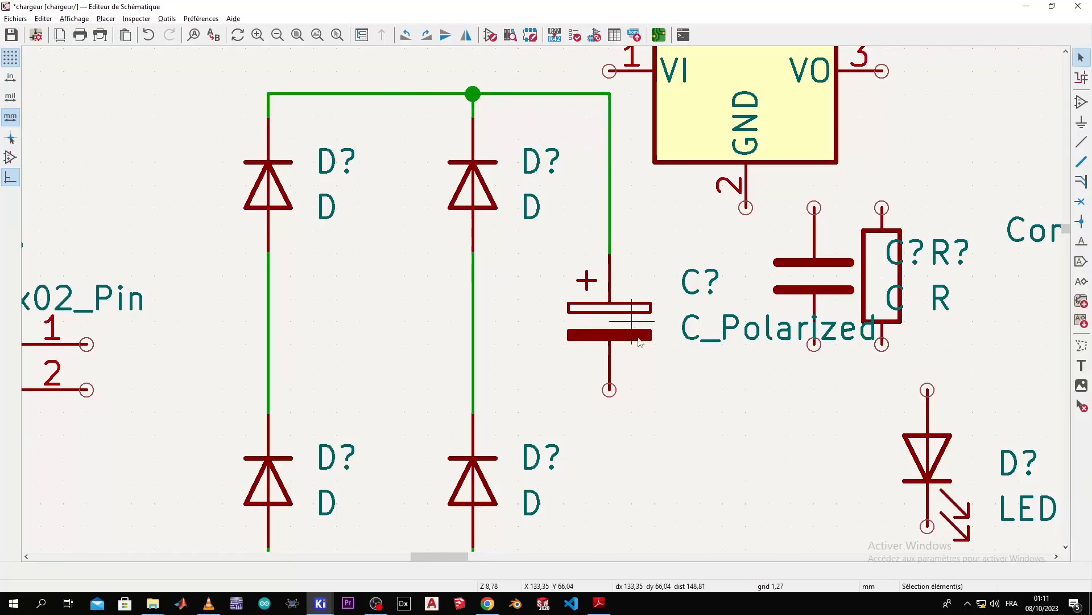
Wire the polarized capacitor's negative pin to the bridge's lower rail below the second diode column
scroll(608, 390, "down", 5)
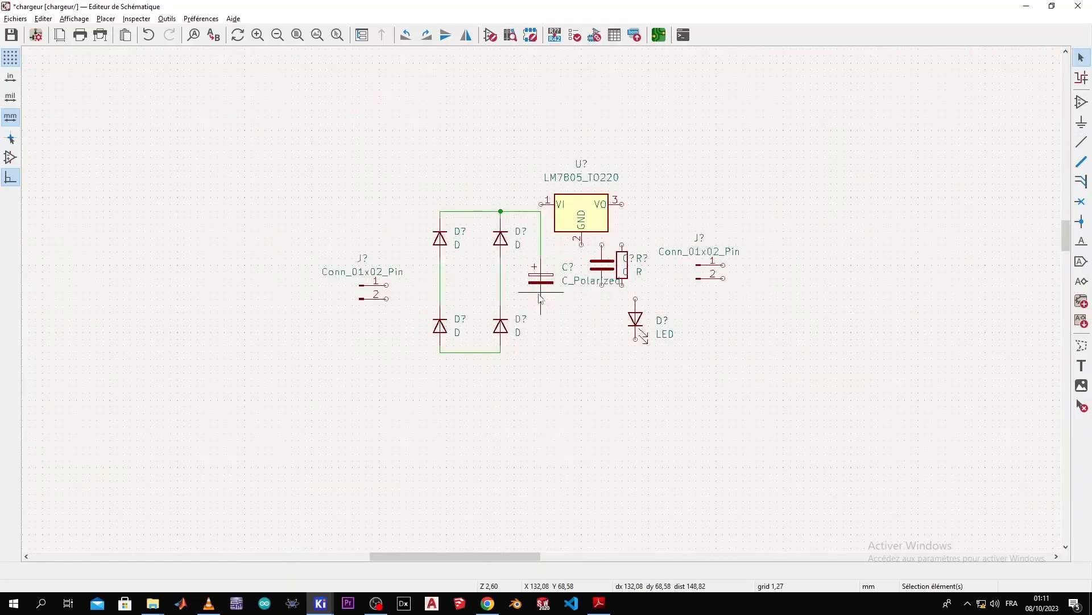
scroll(541, 296, "up", 3)
left_click(542, 313)
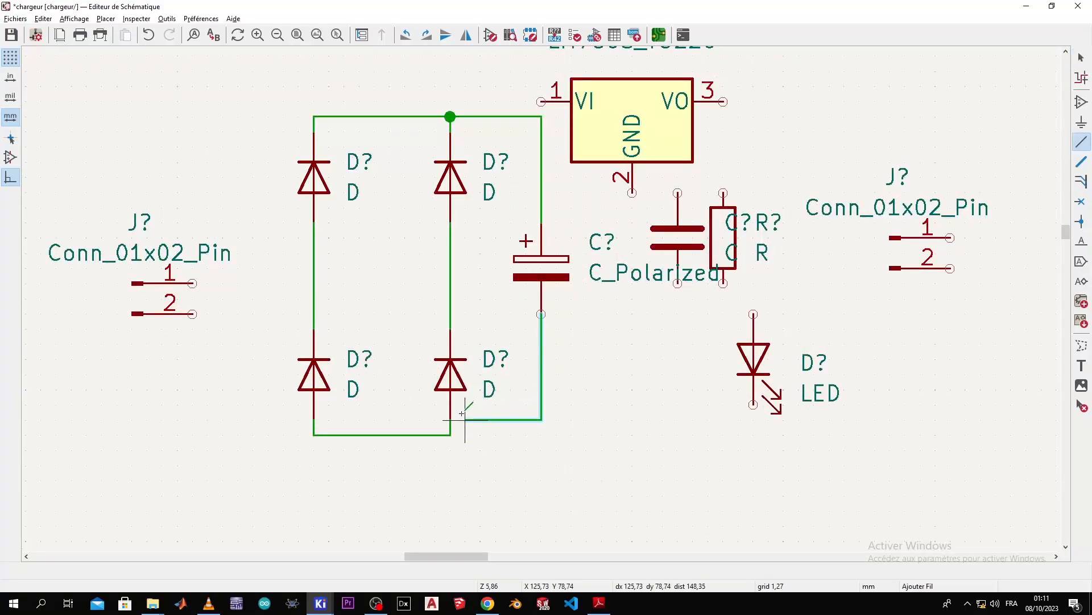
left_click(450, 435)
scroll(450, 435, "down", 2)
scroll(537, 293, "up", 1)
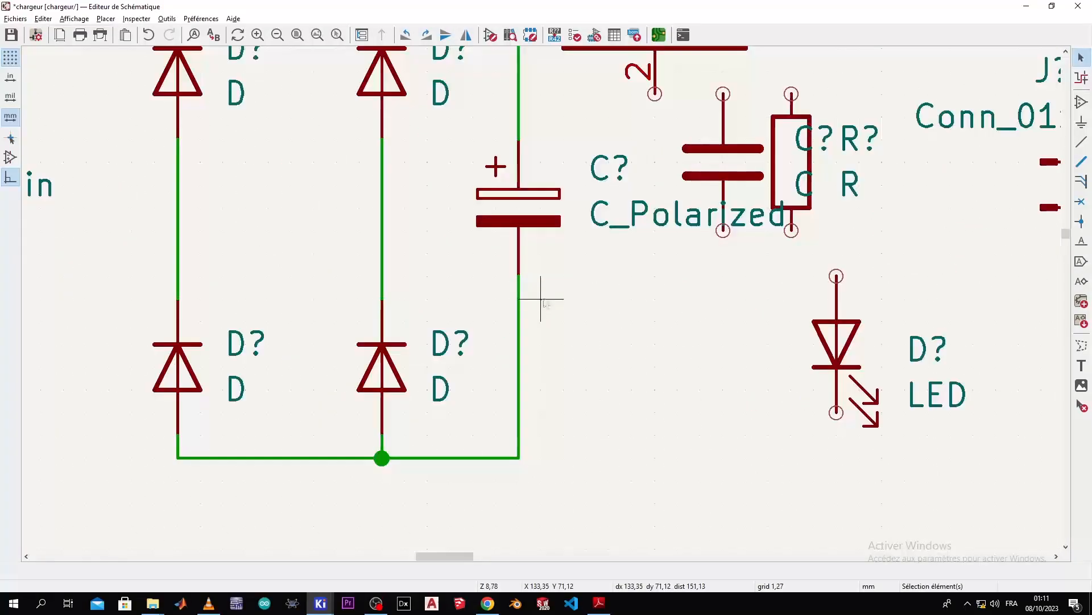
Move the resistor and unpolarized capacitor further right and align the LM7805's VI pin with the bridge's upper rail
scroll(541, 300, "down", 1)
left_click_drag(651, 238, 864, 229)
left_click_drag(612, 246, 682, 266)
left_click(590, 148)
left_click_drag(591, 148, 601, 158)
Wire the LM7805's VI pin to the upper rail and its GND pin to the lower rail at the polarized capacitor
left_click(540, 160)
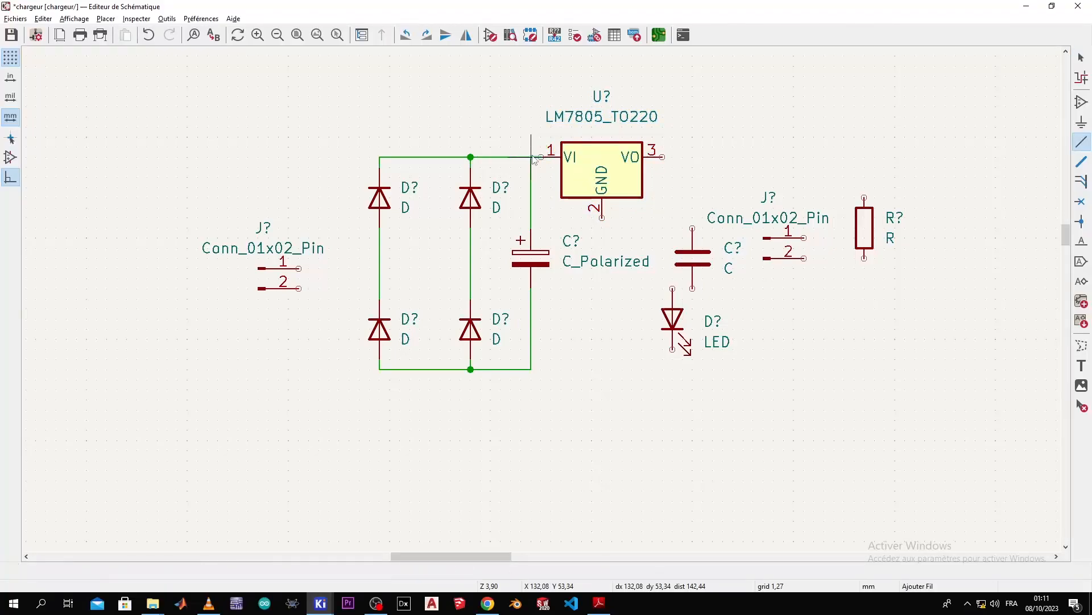
key("w")
left_click(532, 368)
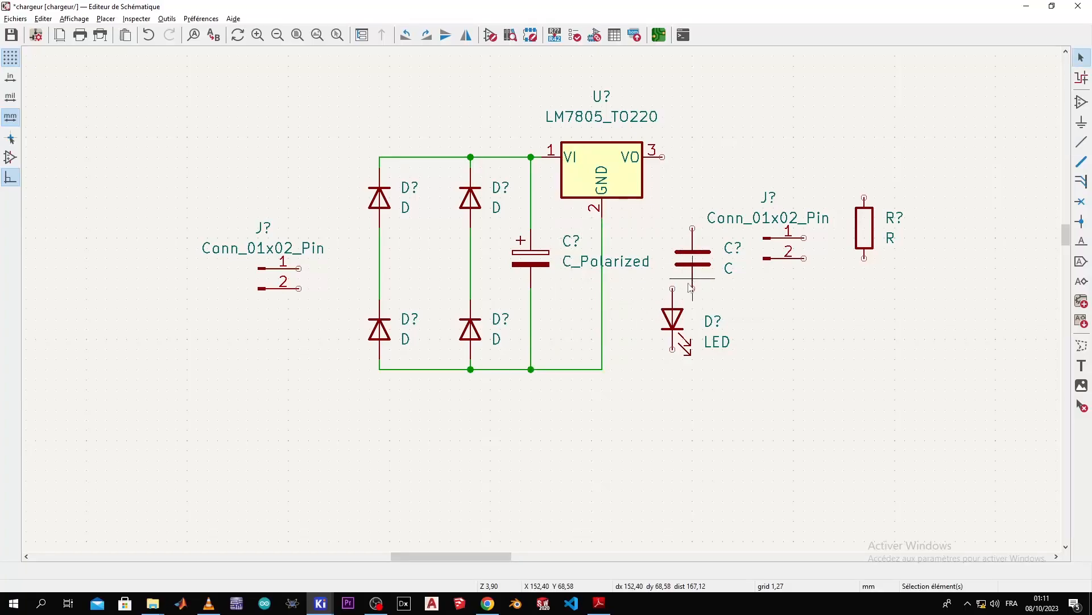
Move the LED further right and position the unpolarized capacitor just right of the regulator, below its VO pin
left_click_drag(676, 309, 740, 329)
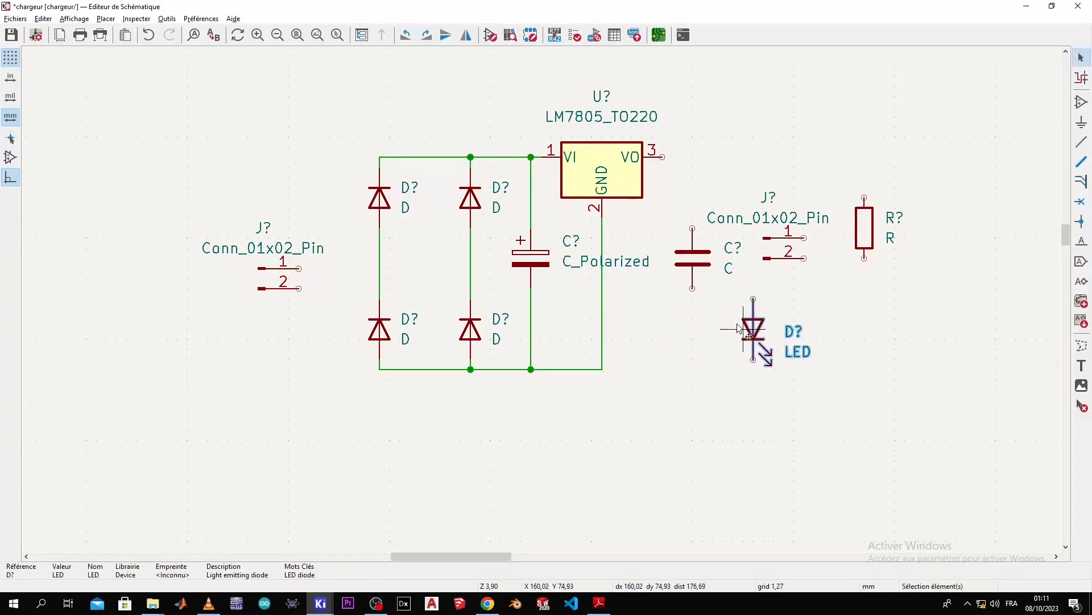
left_click(697, 276)
key("m")
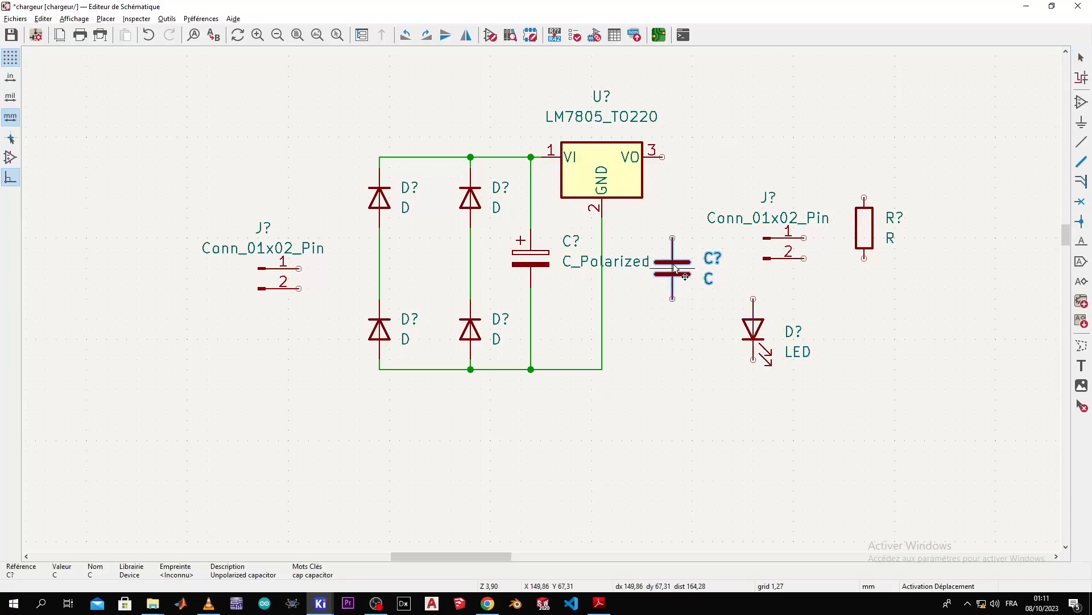
left_click(678, 270)
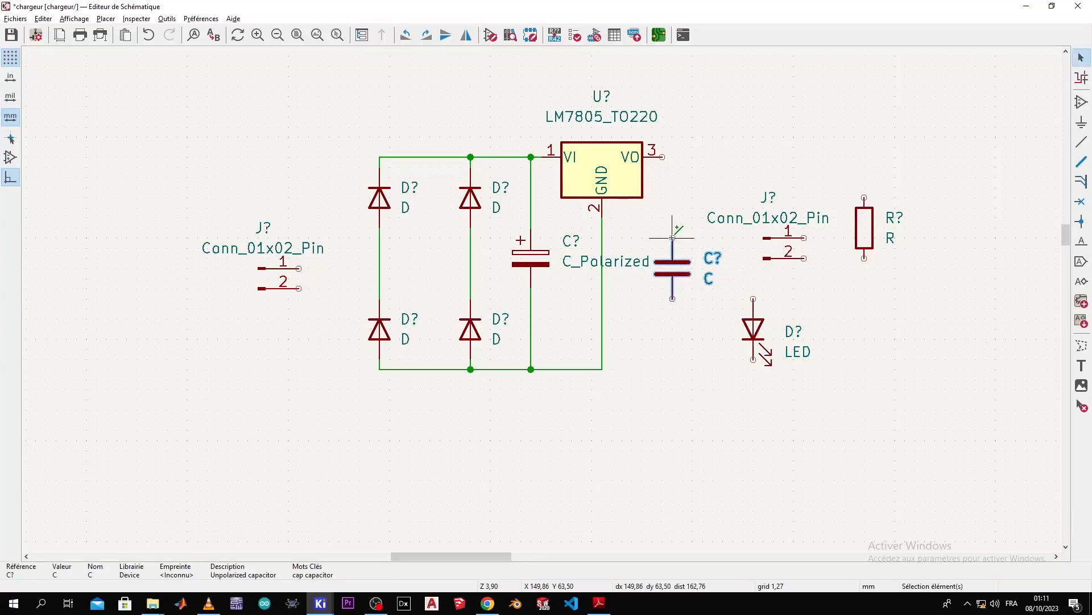
left_click_drag(672, 237, 673, 227)
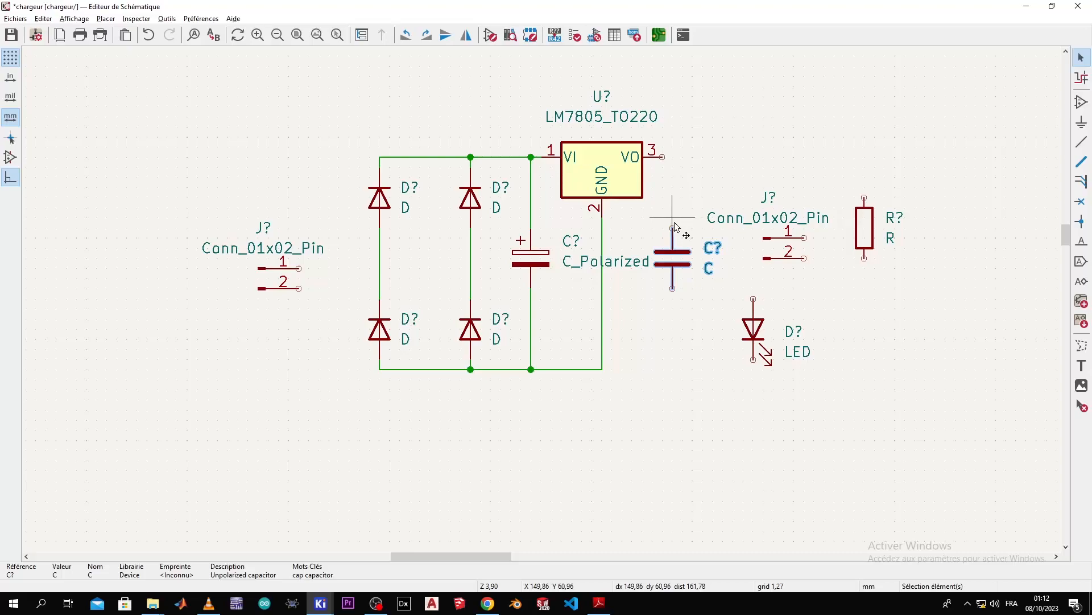
Wire the unpolarized capacitor's top pin to the regulator's VO pin and its bottom pin to the lower rail
key("w")
left_click(662, 158)
key("Escape")
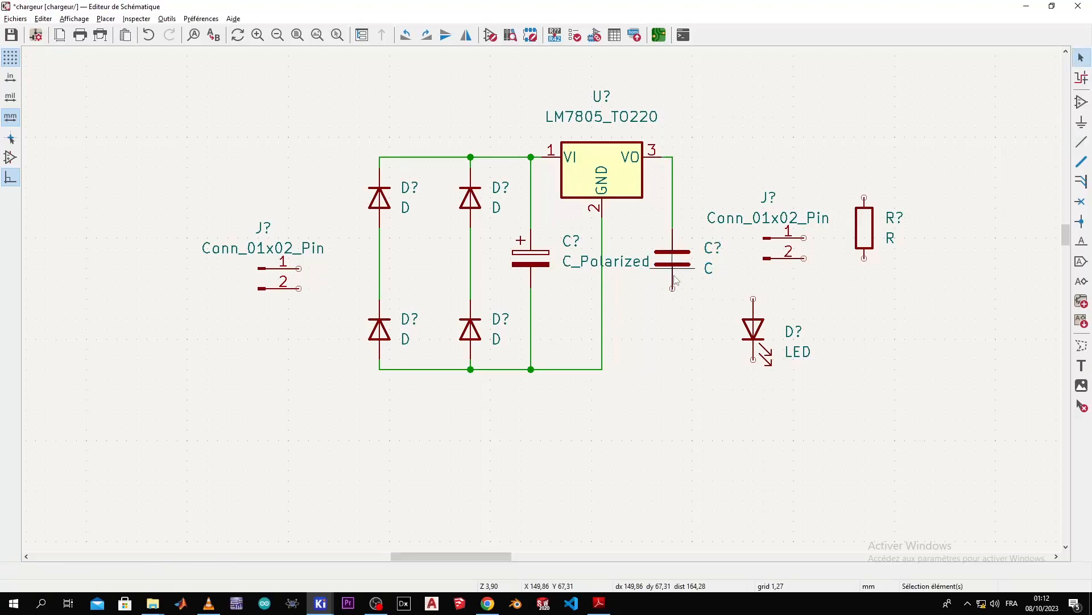
left_click(673, 289)
left_click(602, 369)
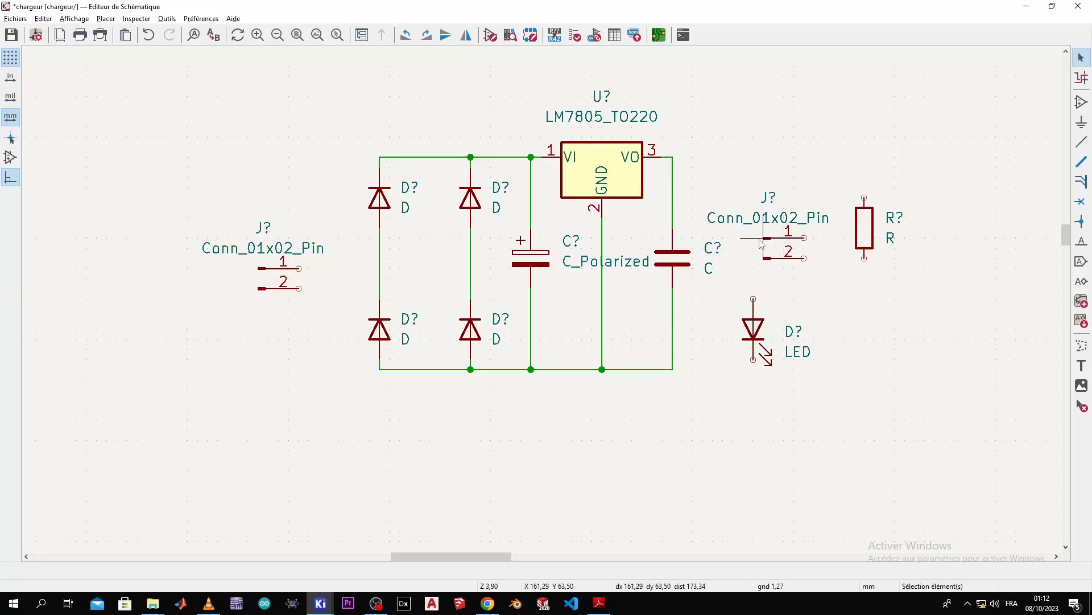
Move the output connector up to VO pin height and line up the resistor above the LED right of the unpolarized capacitor
left_click_drag(769, 245, 829, 164)
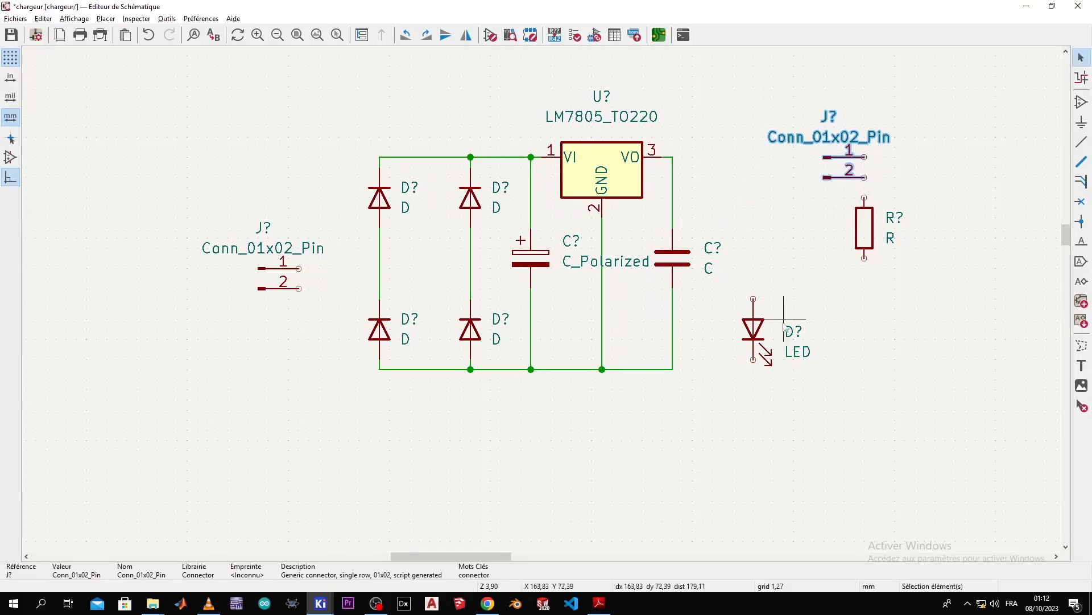
left_click(757, 333)
left_click_drag(757, 332, 746, 312)
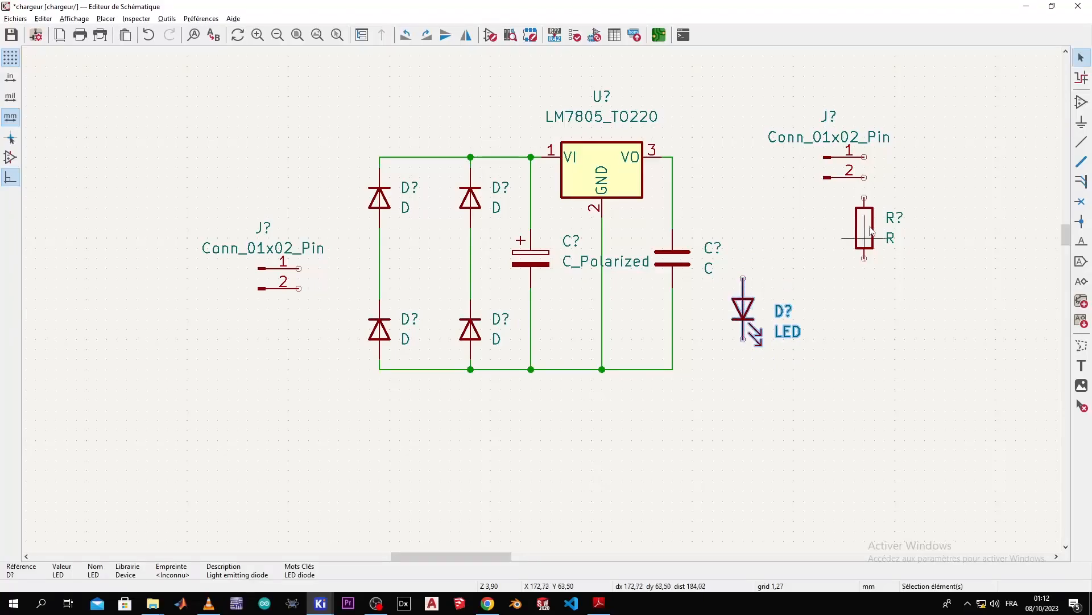
left_click(874, 229)
left_click_drag(874, 230, 751, 211)
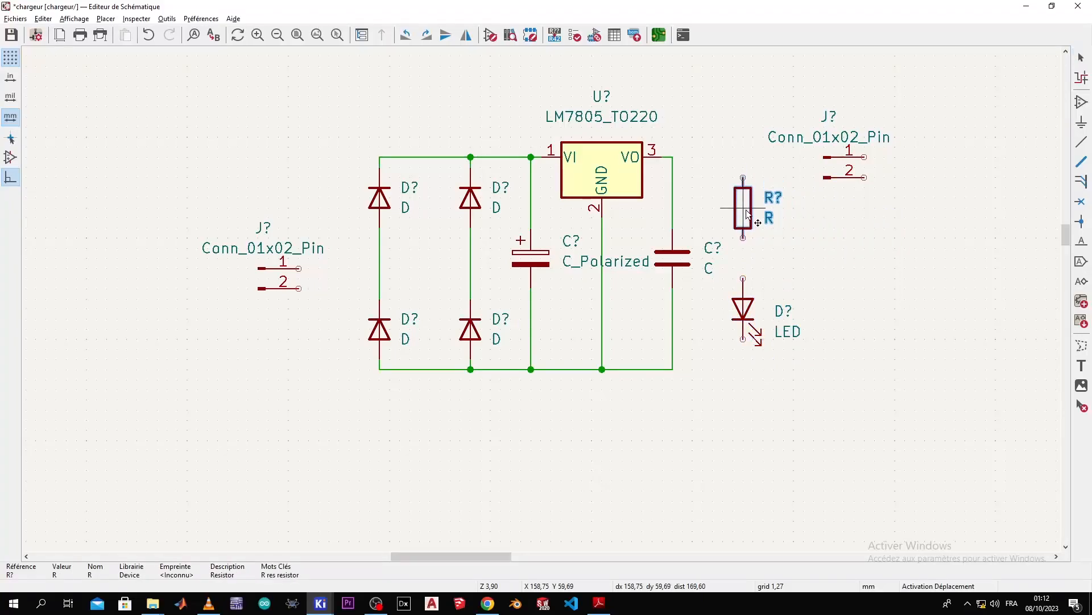
Wire the resistor's bottom pin to the LED's anode and its top pin to the regulator's VO line above the capacitor
key("w")
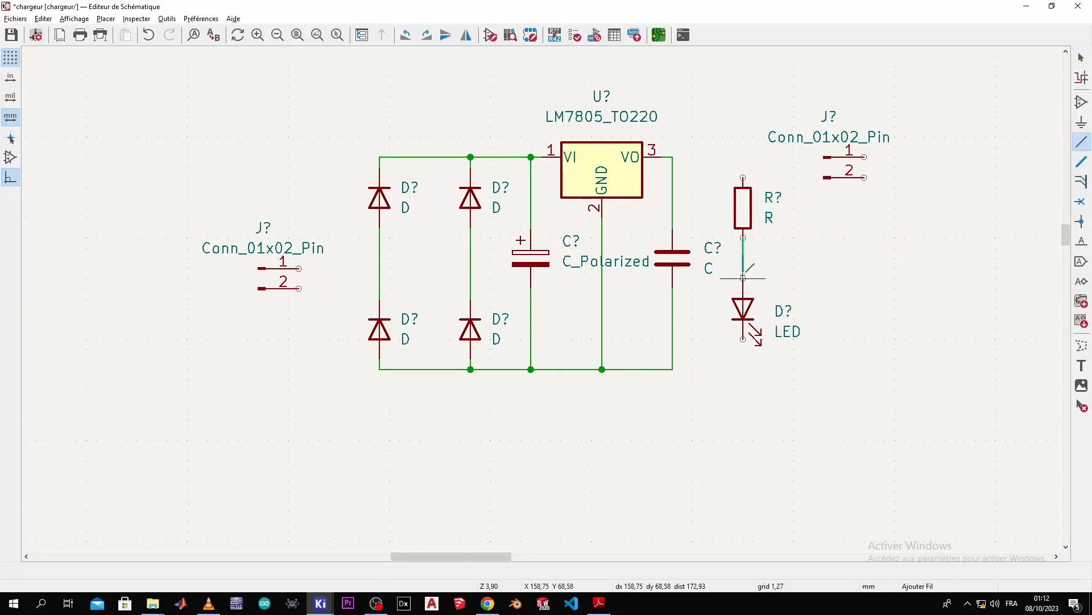
left_click(743, 277)
key("Escape")
key("w")
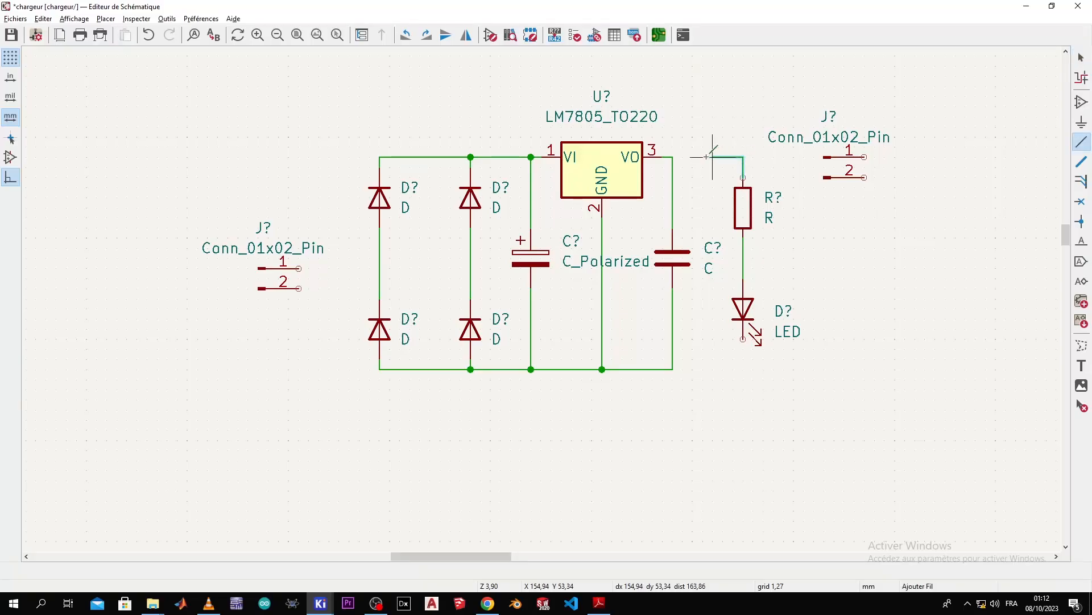
left_click(672, 157)
key("Escape")
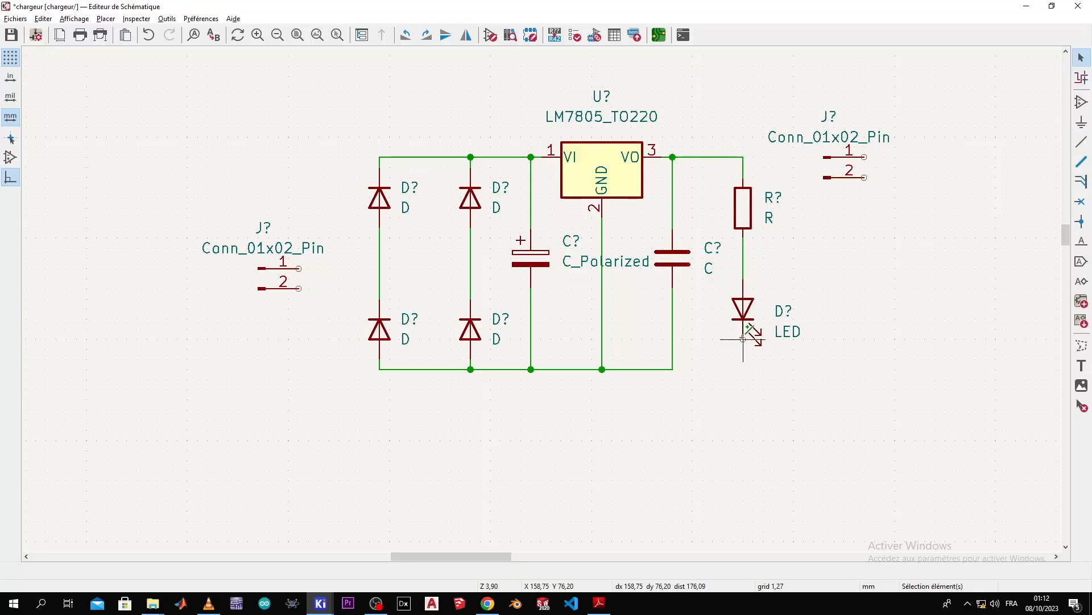
Wire the LED's cathode to the lower rail at the bottom of the unpolarized capacitor
key("w")
left_click(673, 369)
key("Escape")
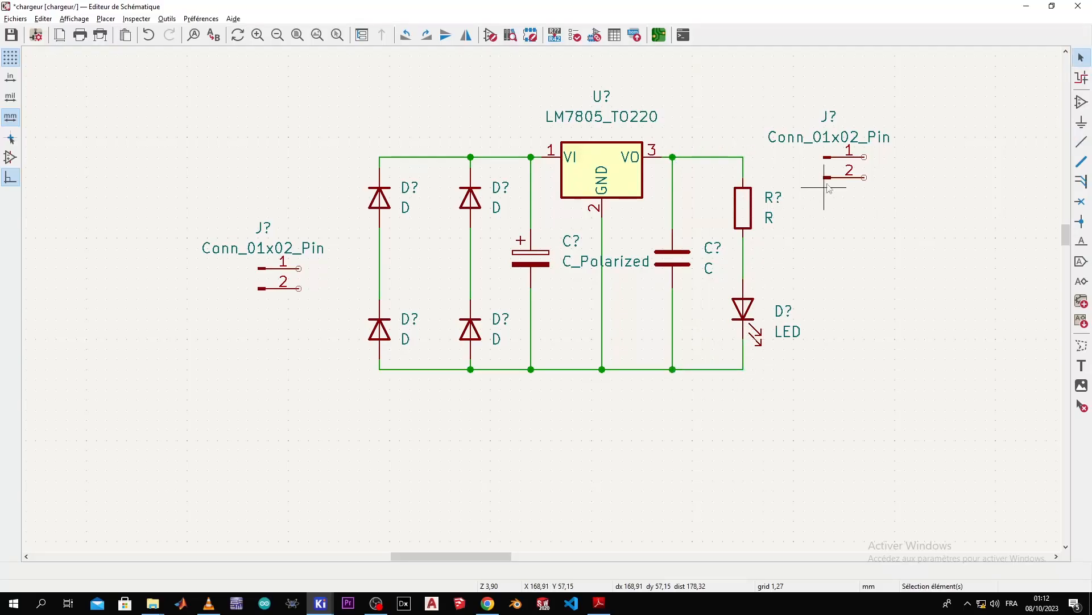
Move the output connector down beside the resistor and rotate it 180° so its pins face the circuit
left_click(823, 161)
left_click_drag(823, 161, 823, 241)
left_click(824, 242)
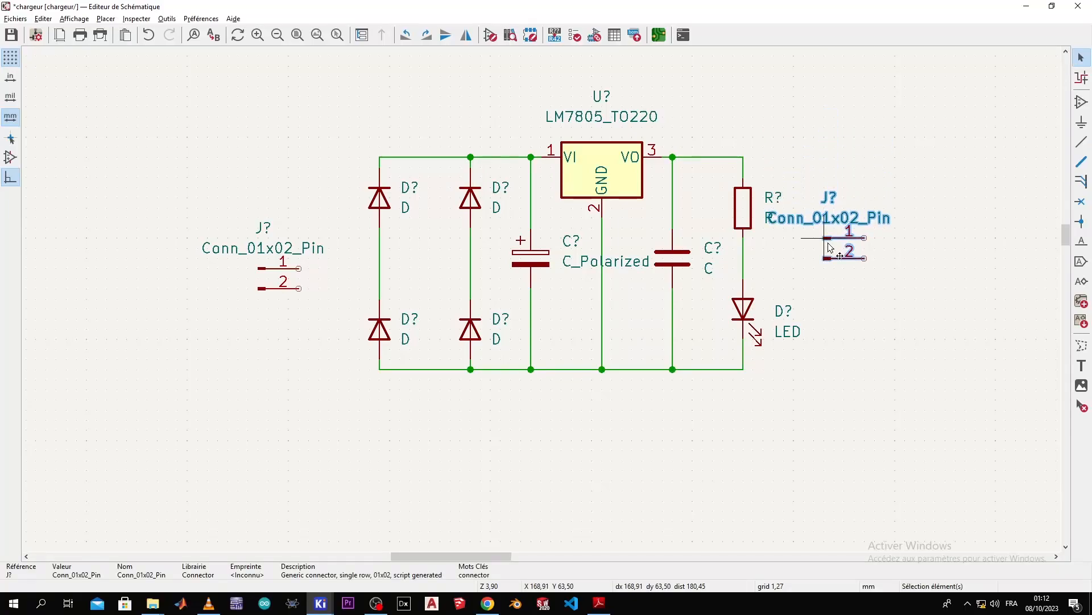
right_click(828, 242)
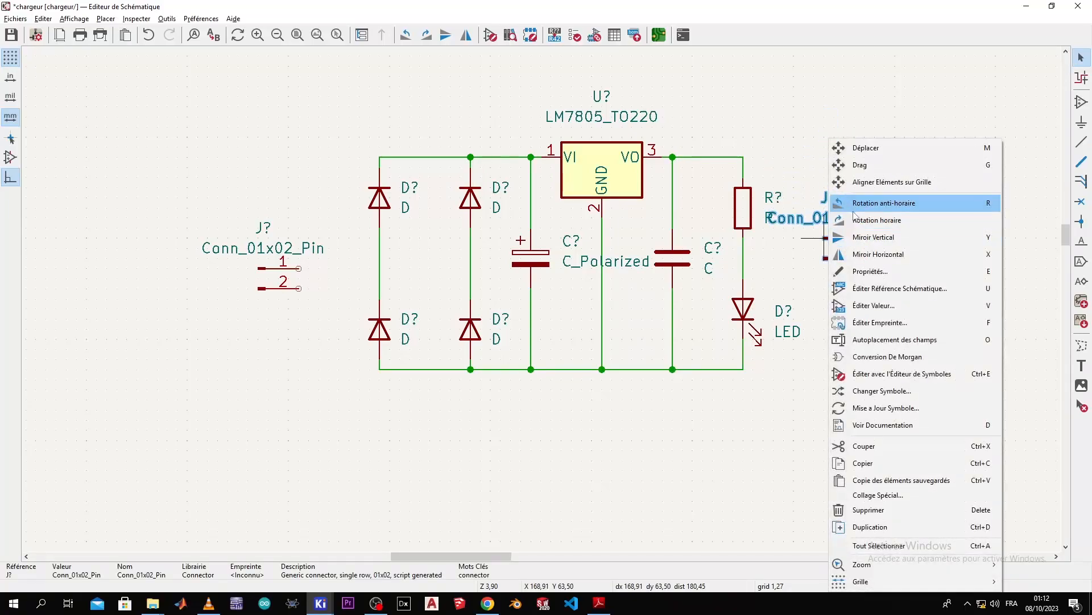
left_click(853, 208)
right_click(835, 230)
left_click(859, 200)
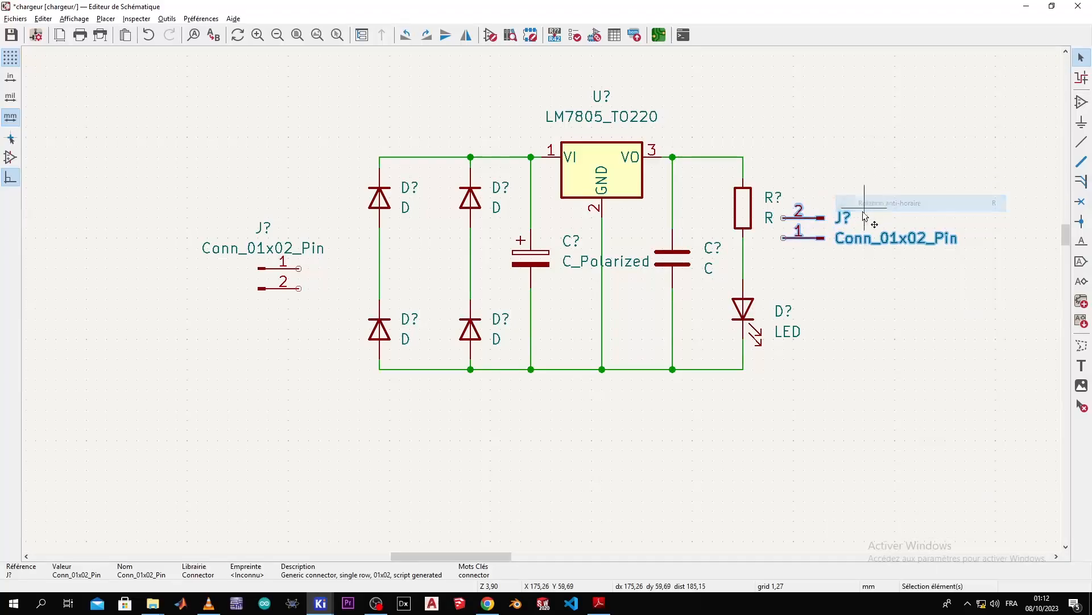
left_click_drag(826, 243, 838, 266)
left_click(838, 266)
left_click(803, 219)
Wire the output connector's pin 2 to the VO line above the resistor and its pin 1 to the lower rail
key("w")
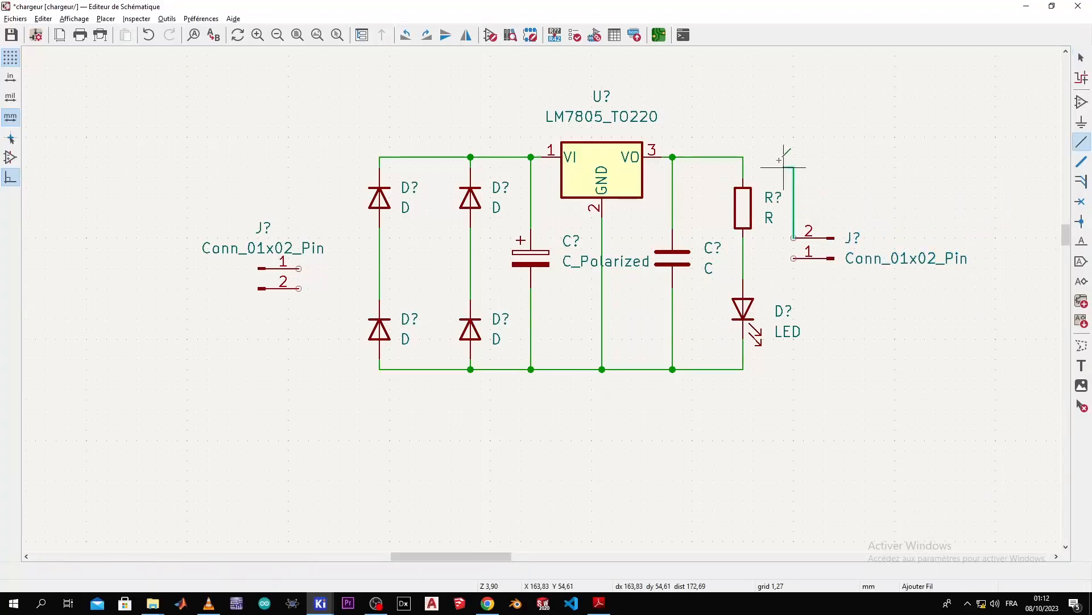
left_click(744, 157)
key("Escape")
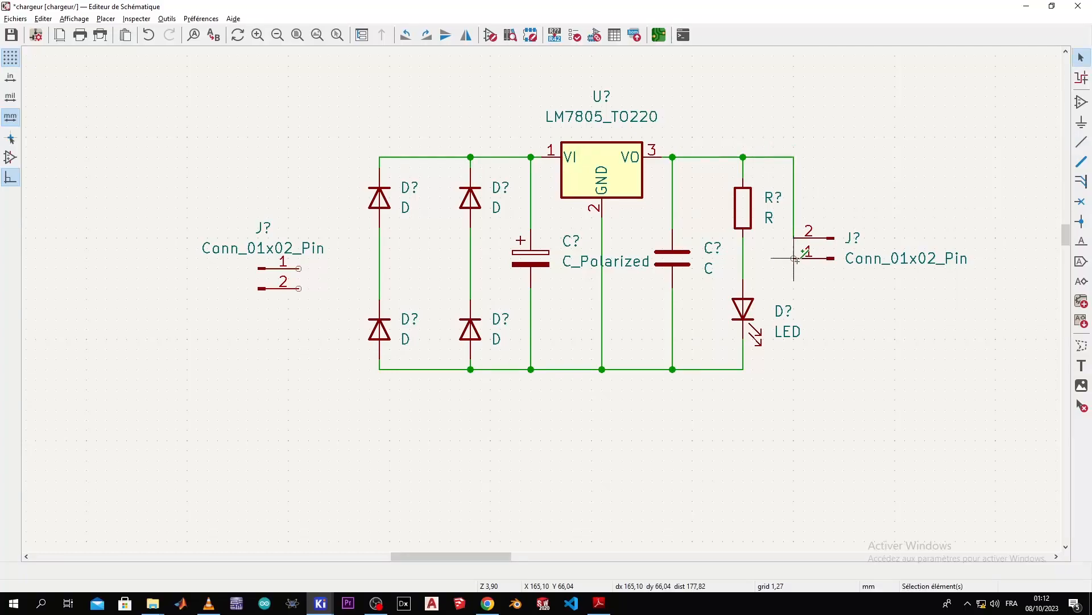
key("w")
left_click(745, 369)
key("Escape")
Wire the input connector's pin 1 to the diode bridge's upper rail and its pin 2 to the lower rail
key("w")
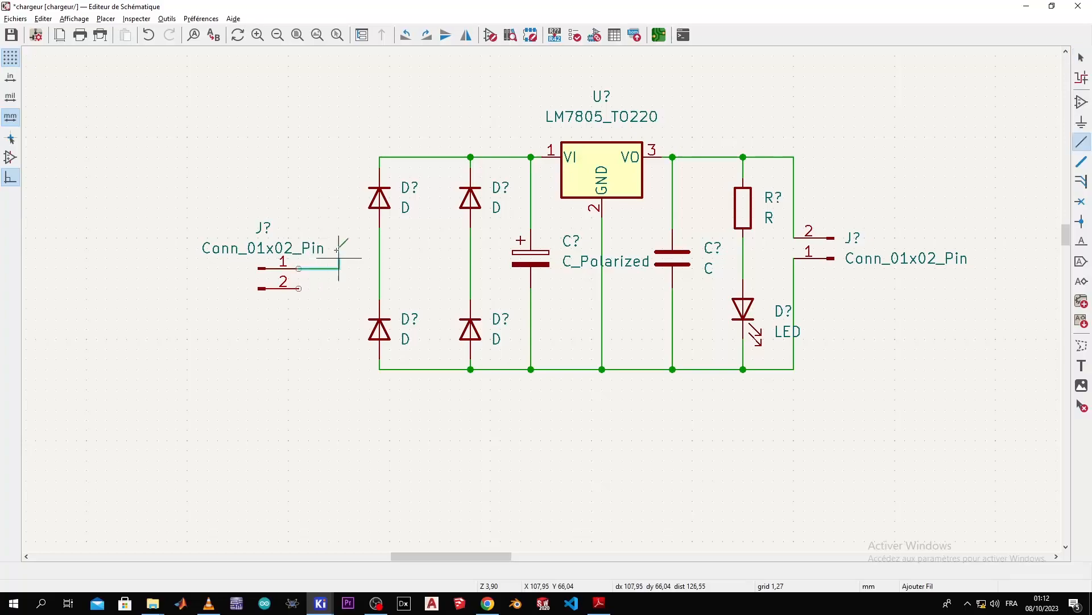
left_click(380, 157)
key("Escape")
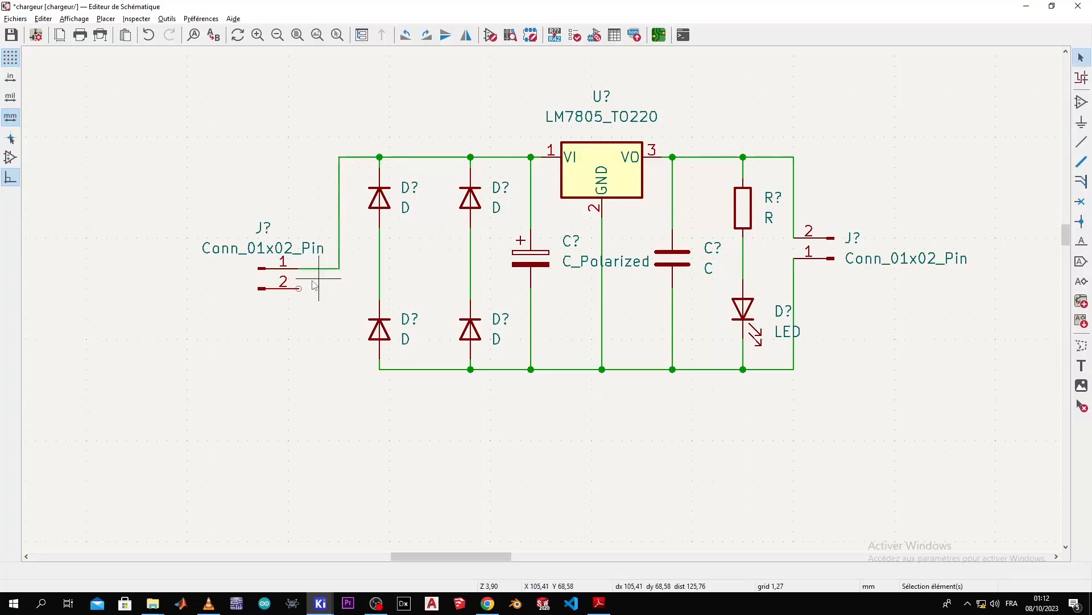
key("w")
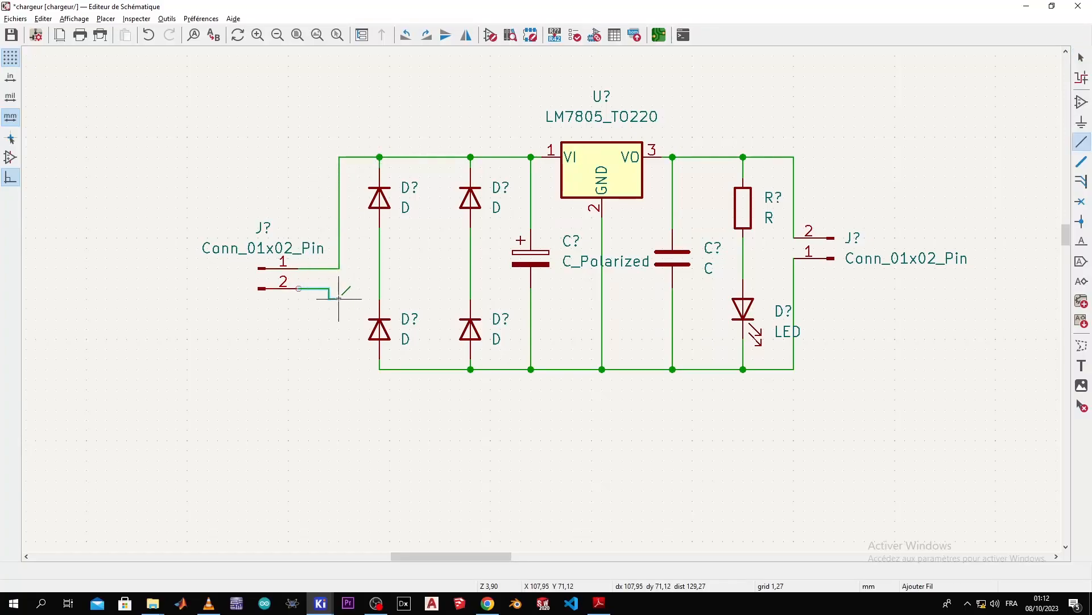
left_click(379, 367)
key("Escape")
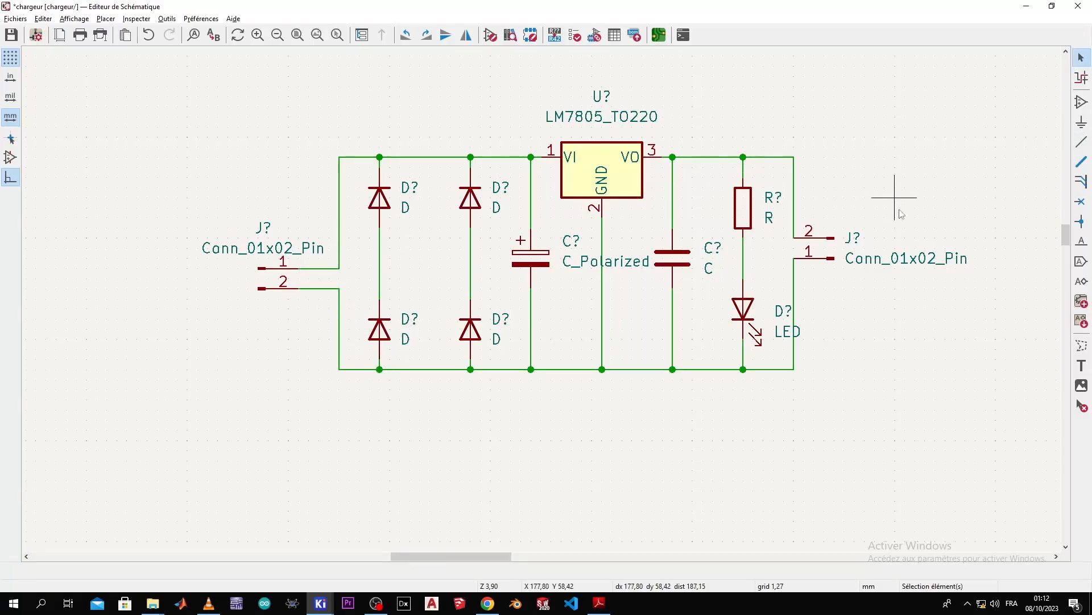
Place a GND power symbol just below the lower rail, between the polarized capacitor and the regulator's ground wire
left_click(1081, 122)
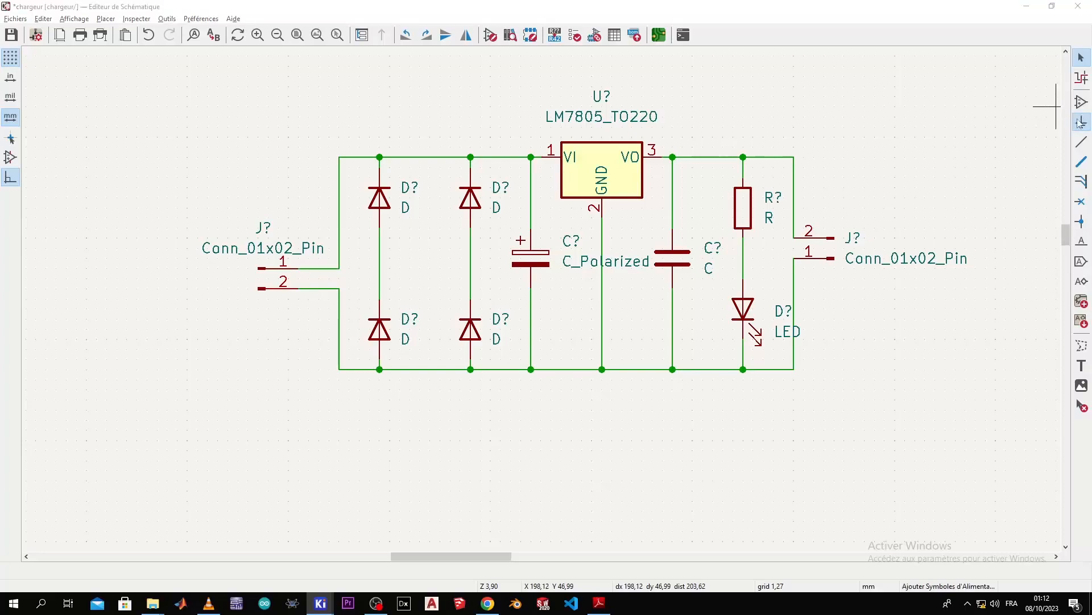
left_click(465, 227)
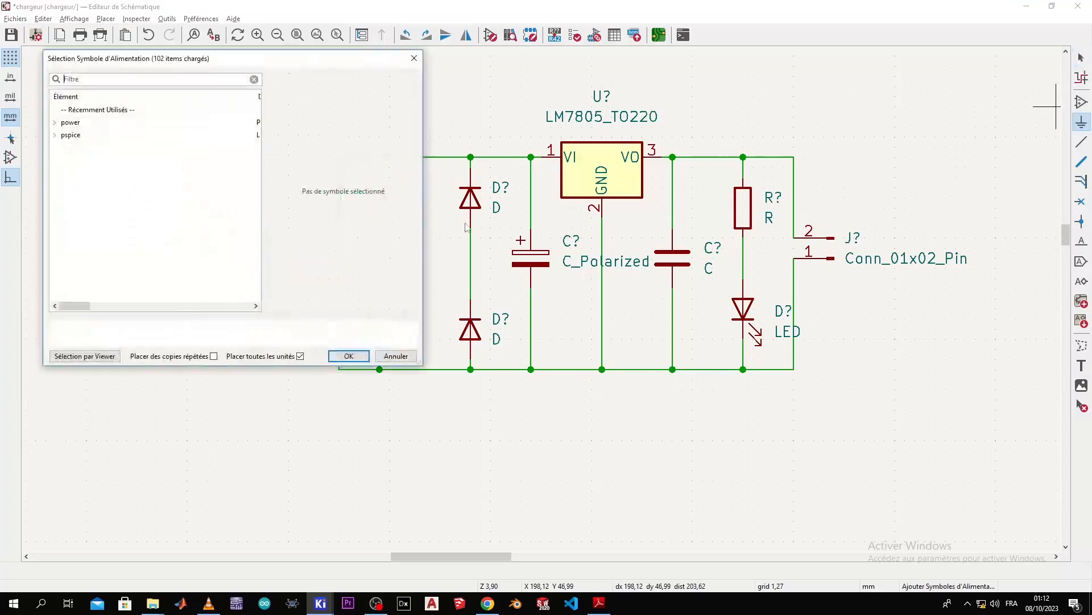
left_click(83, 123)
left_click(54, 123)
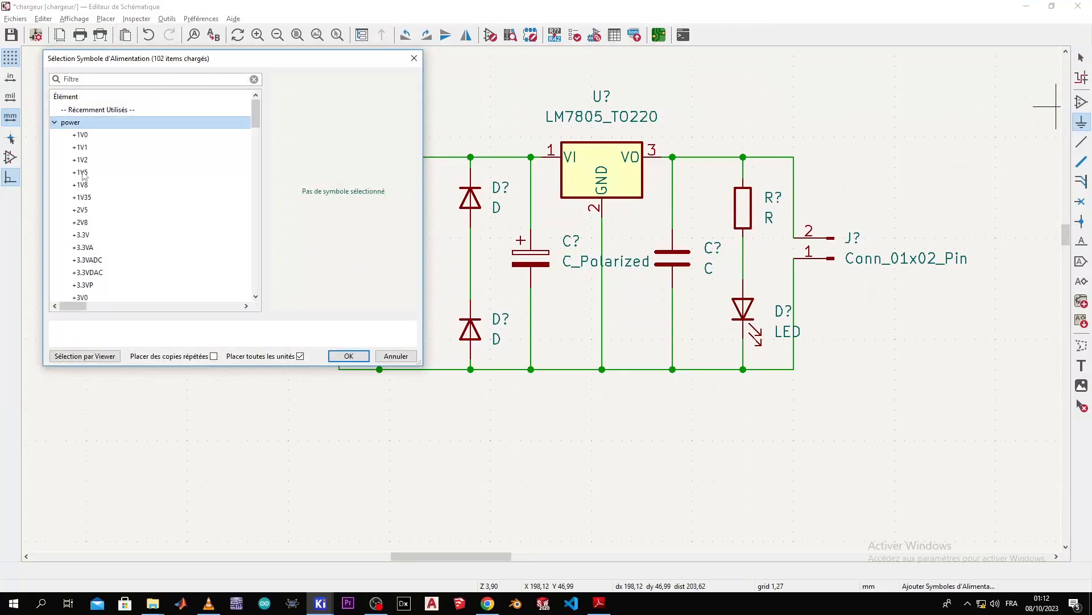
left_click(118, 83)
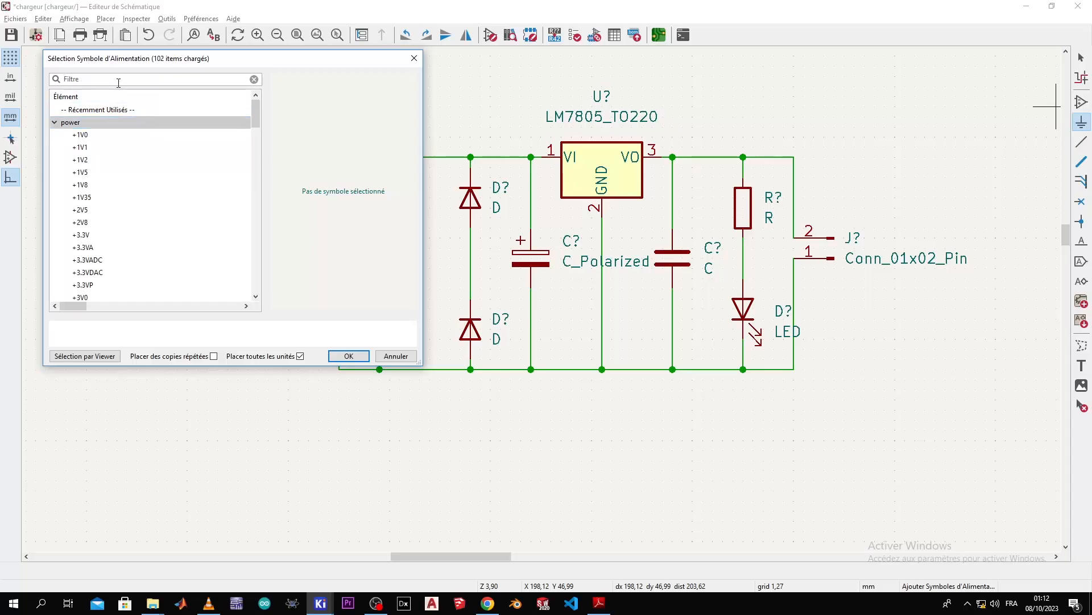
type("gnd")
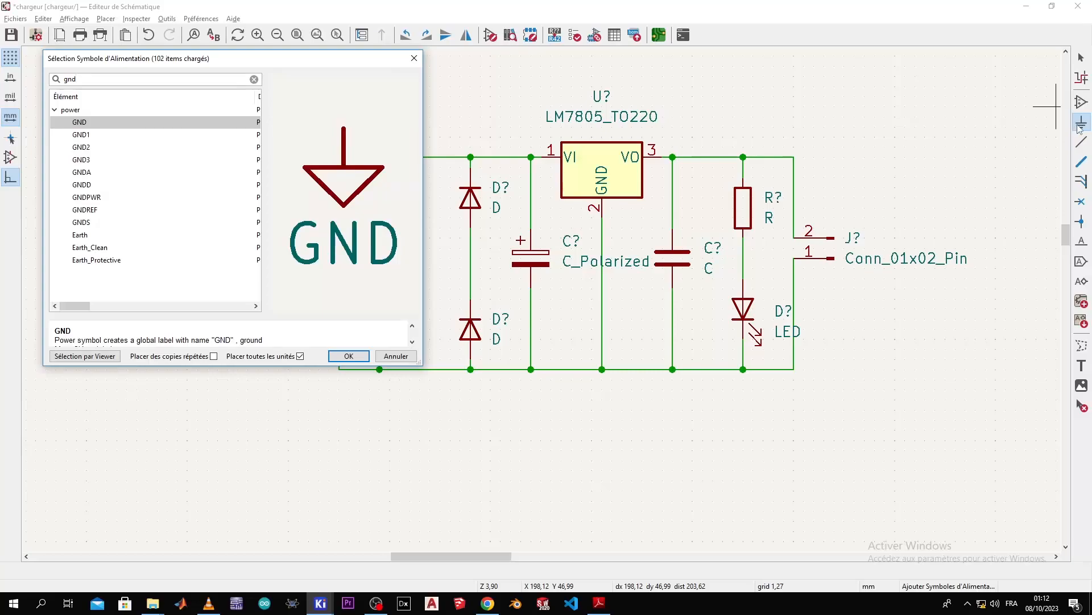
left_click(346, 356)
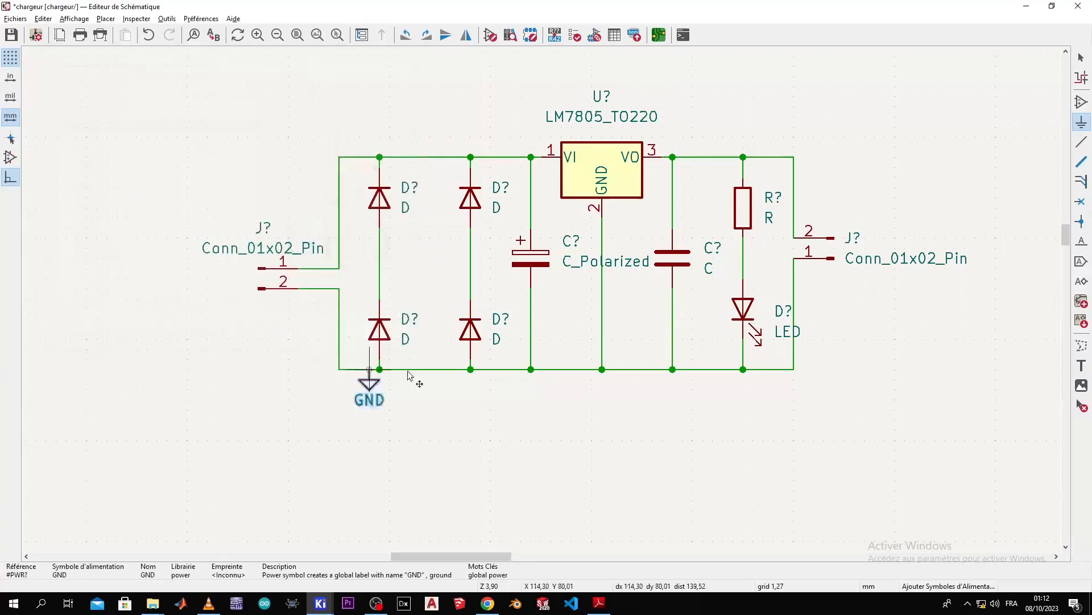
scroll(639, 420, "up", 2)
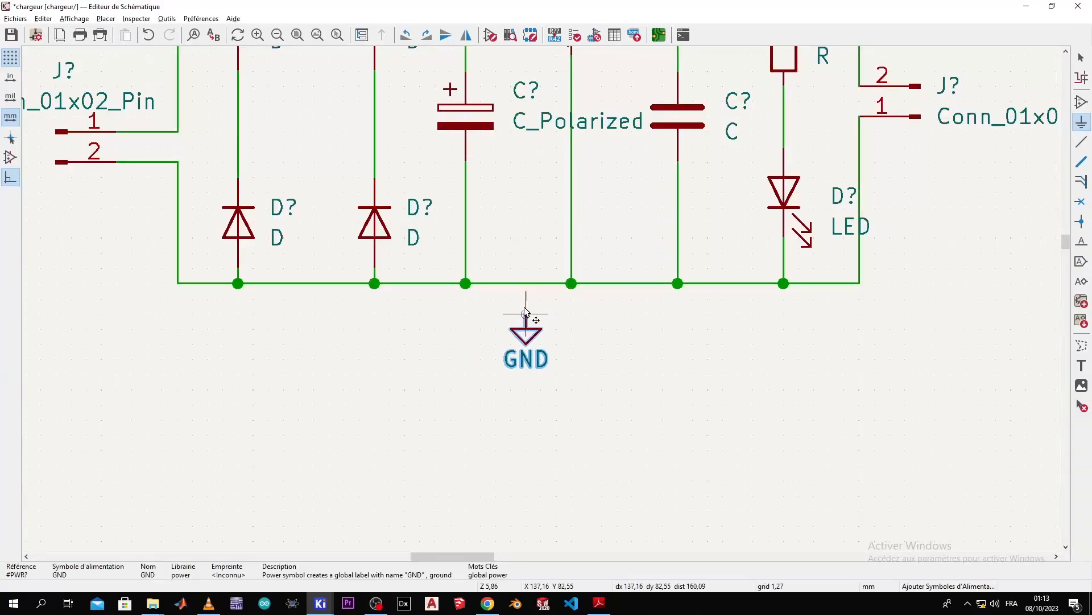
scroll(532, 306, "down", 2)
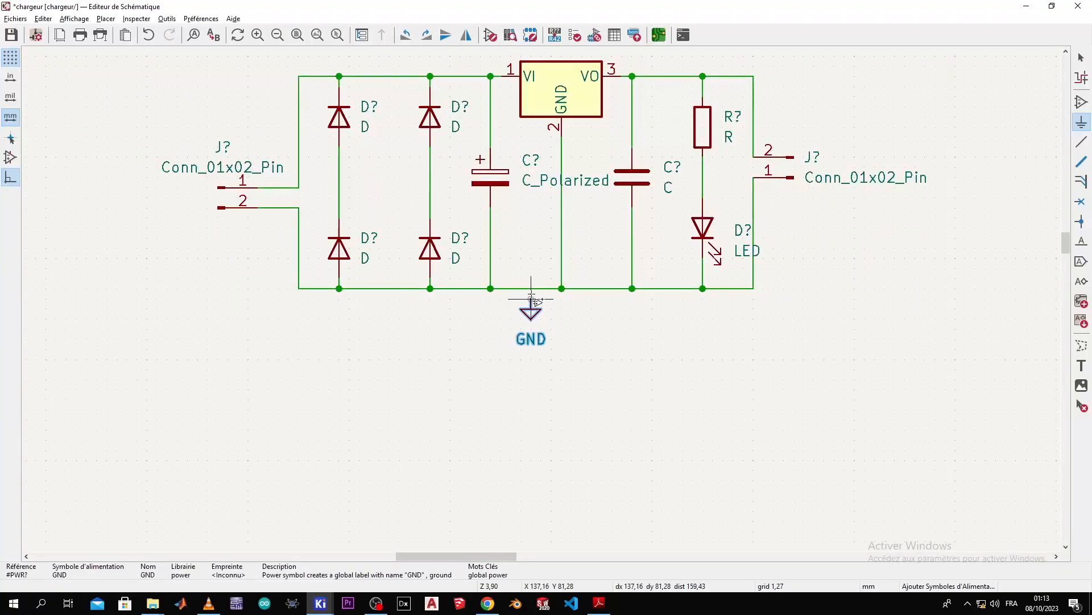
left_click(537, 307)
Wire the GND symbol's pin to the lower rail
key("Escape")
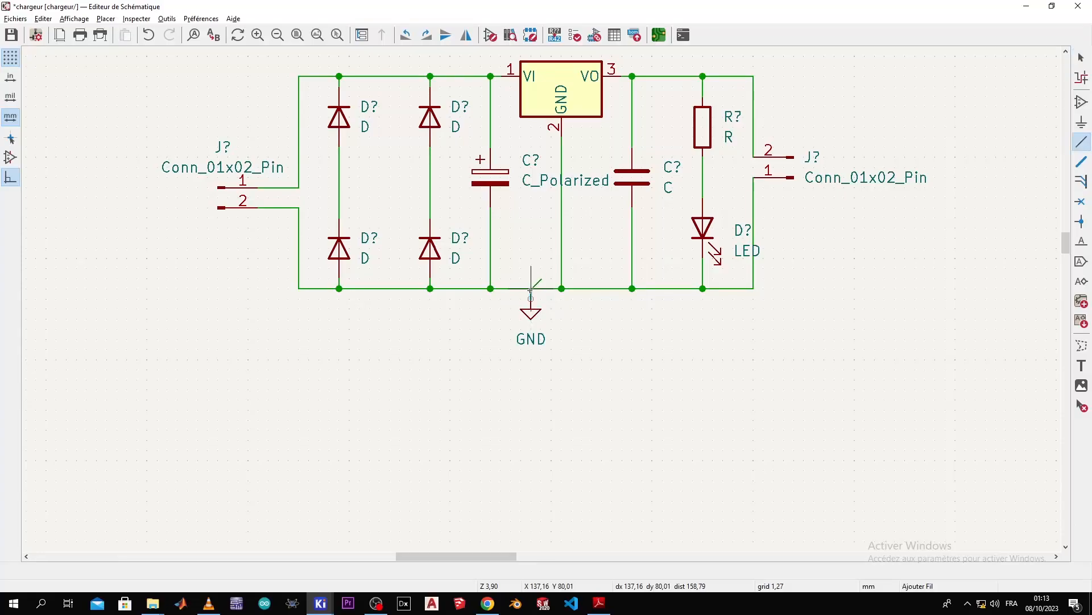
key("F4")
middle_click_drag(524, 318, 654, 227)
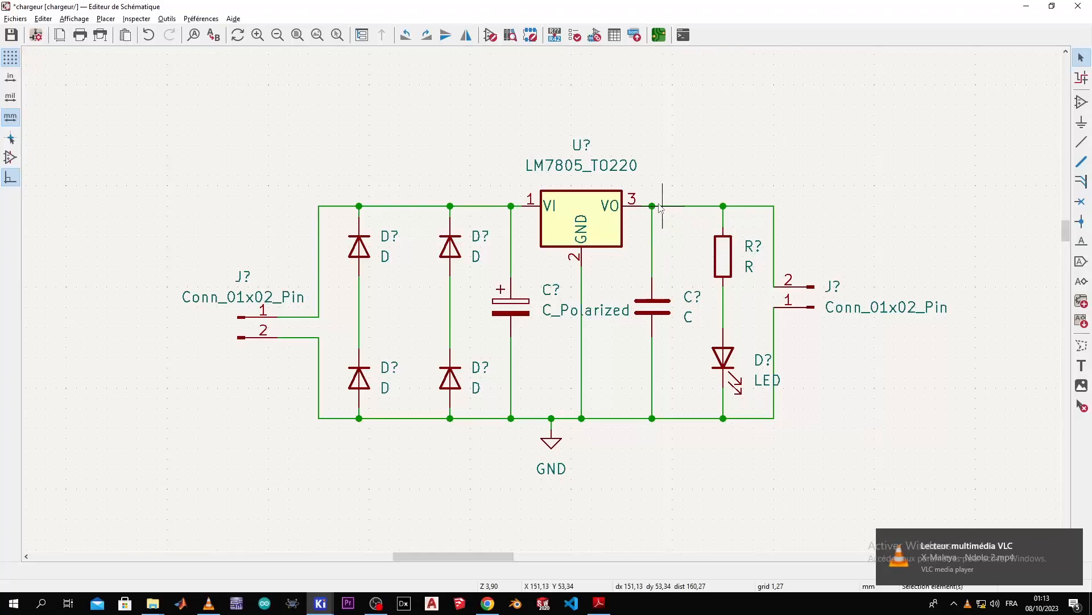
Add the text "Alimentation Linéaire 5V" above the circuit, left of the regulator's labels
left_click(1082, 366)
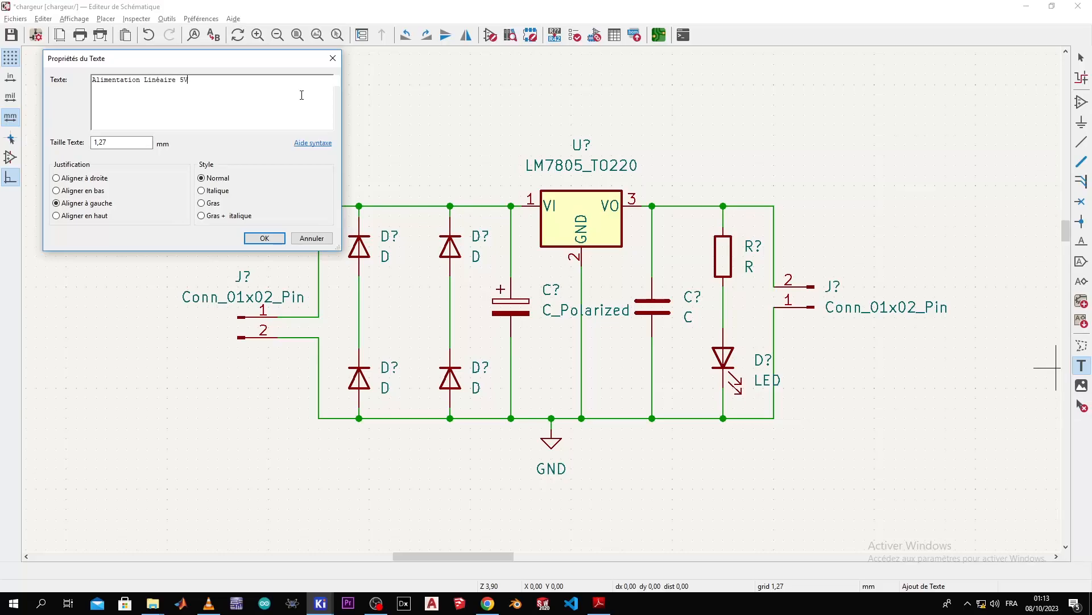
left_click(265, 237)
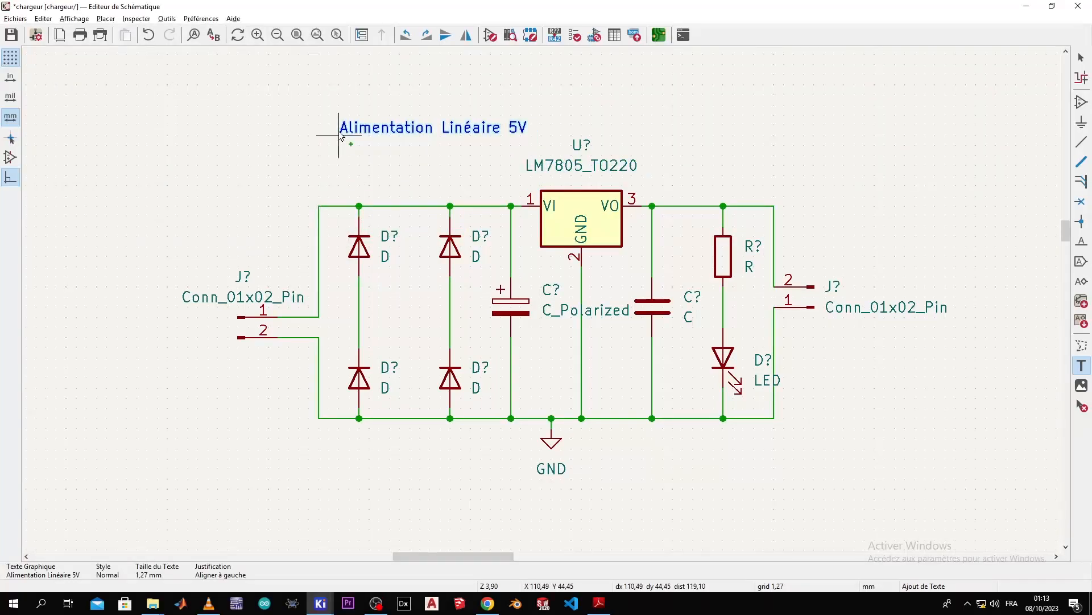
left_click(319, 123)
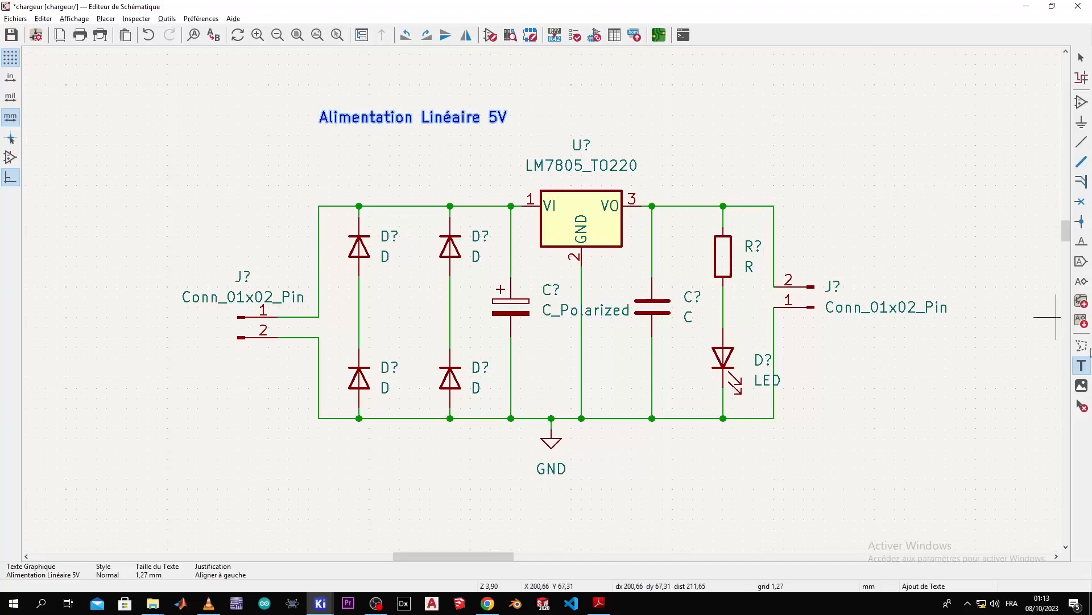
Draw a closed rectangular frame of dashed graphic lines around the circuit
left_click(1082, 346)
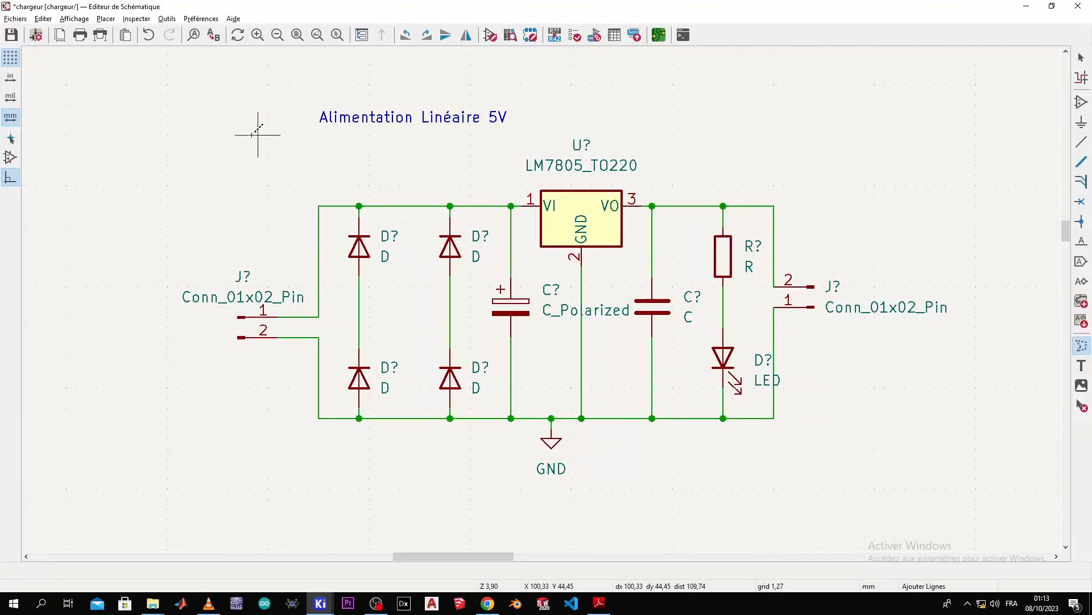
left_click(207, 124)
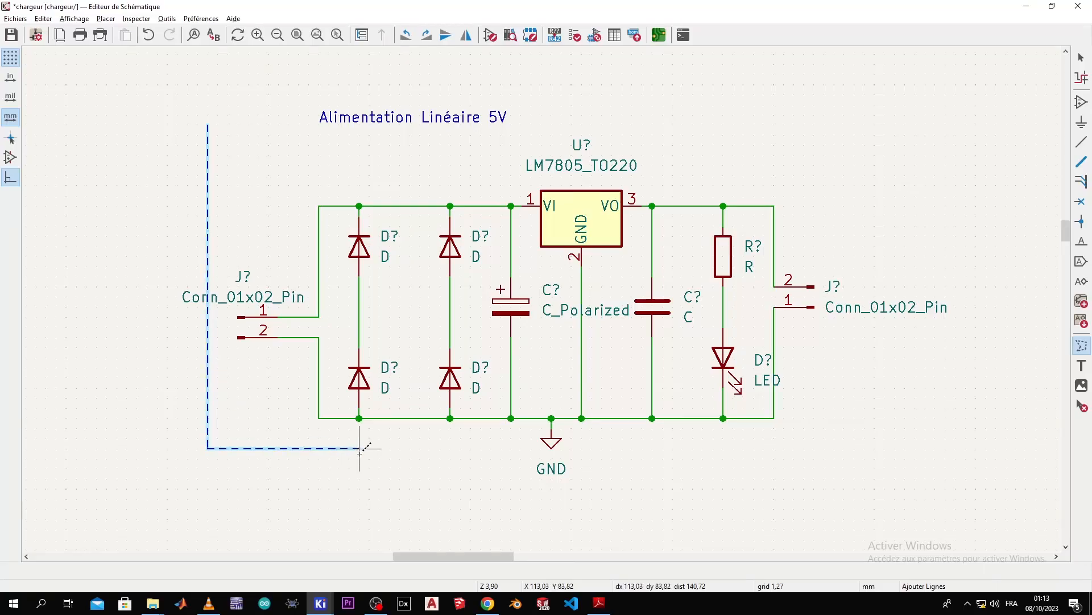
left_click(370, 469)
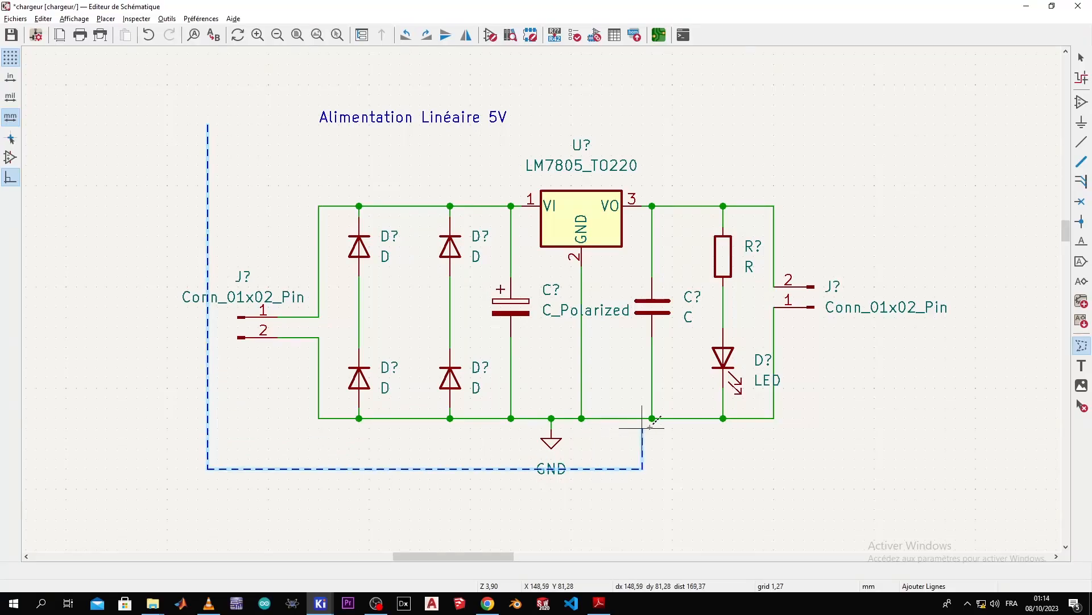
left_click(956, 165)
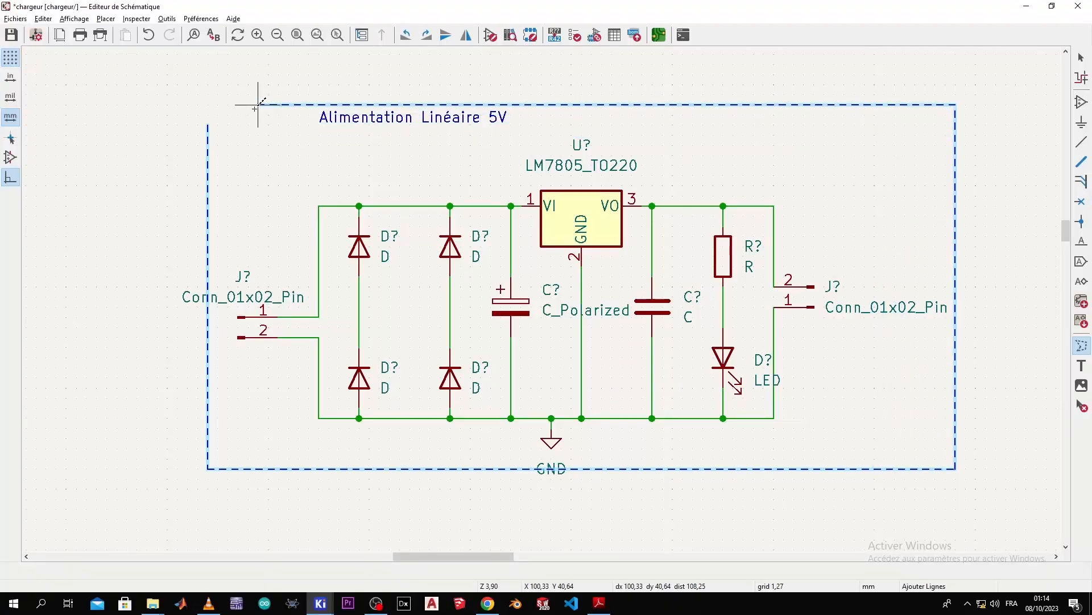
double_click(208, 105)
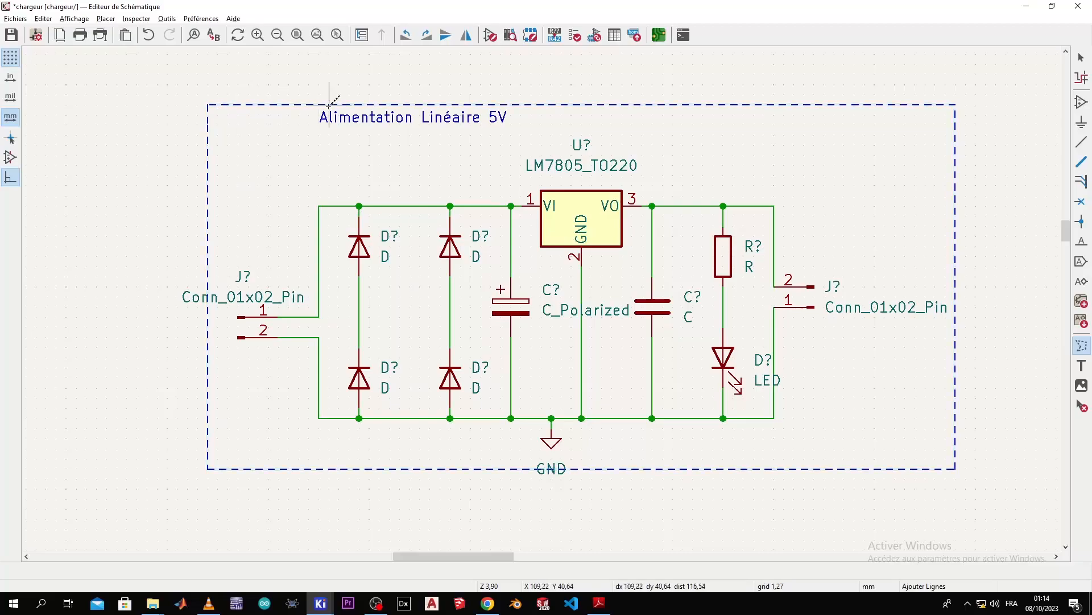
key("Escape")
Move the title text just above the frame, near its upper-left corner
left_click(404, 121)
key("m")
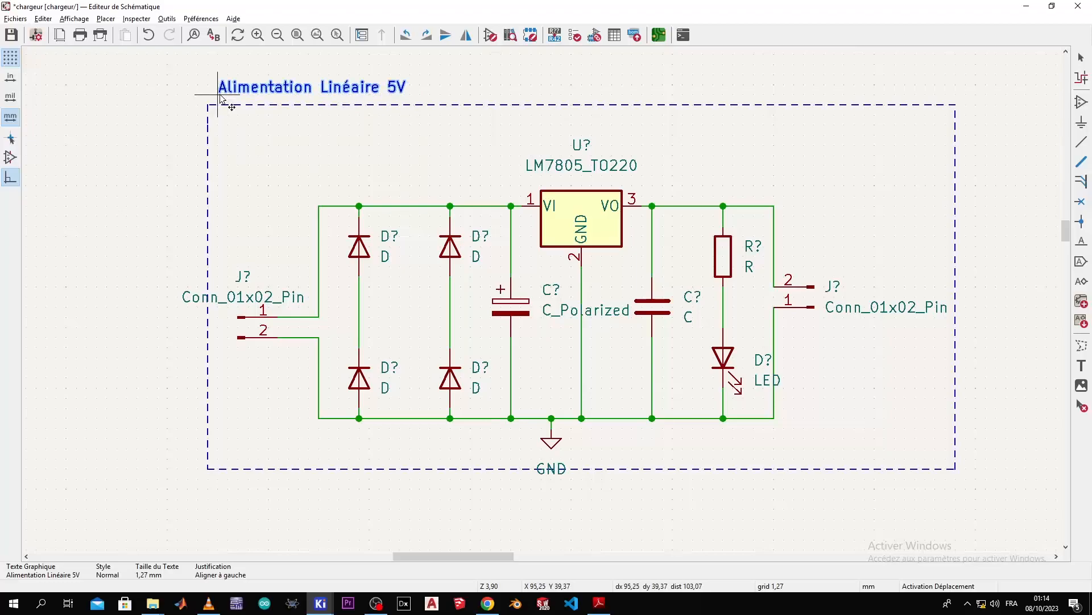
left_click(230, 98)
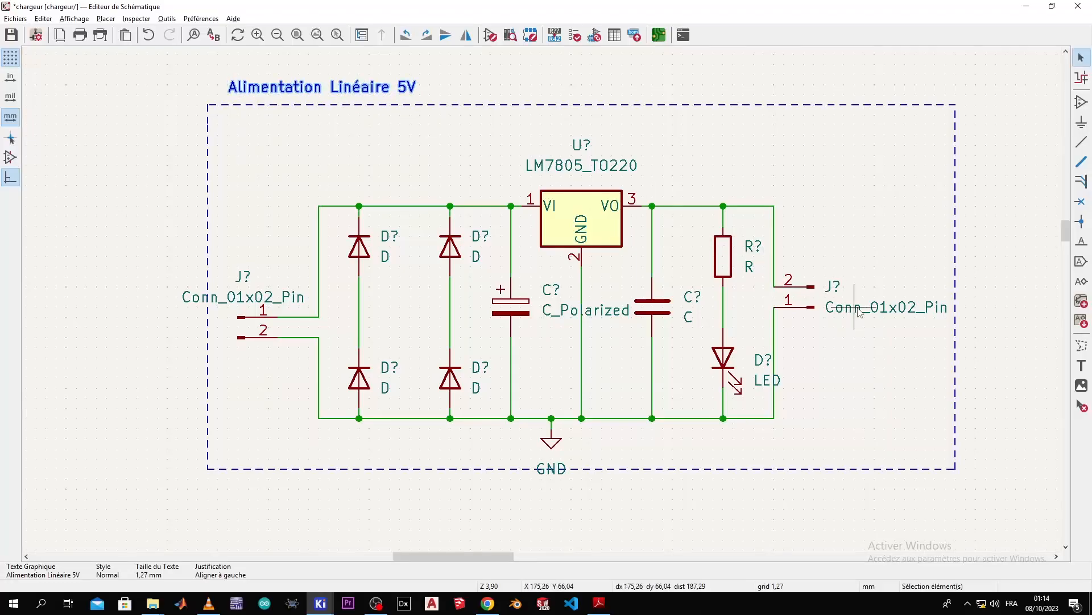
Move the output connector's value label below its pins, and shift the whole circuit up and right inside the frame
left_click(874, 312)
left_click_drag(872, 312, 753, 315)
left_click_drag(833, 147, 223, 452)
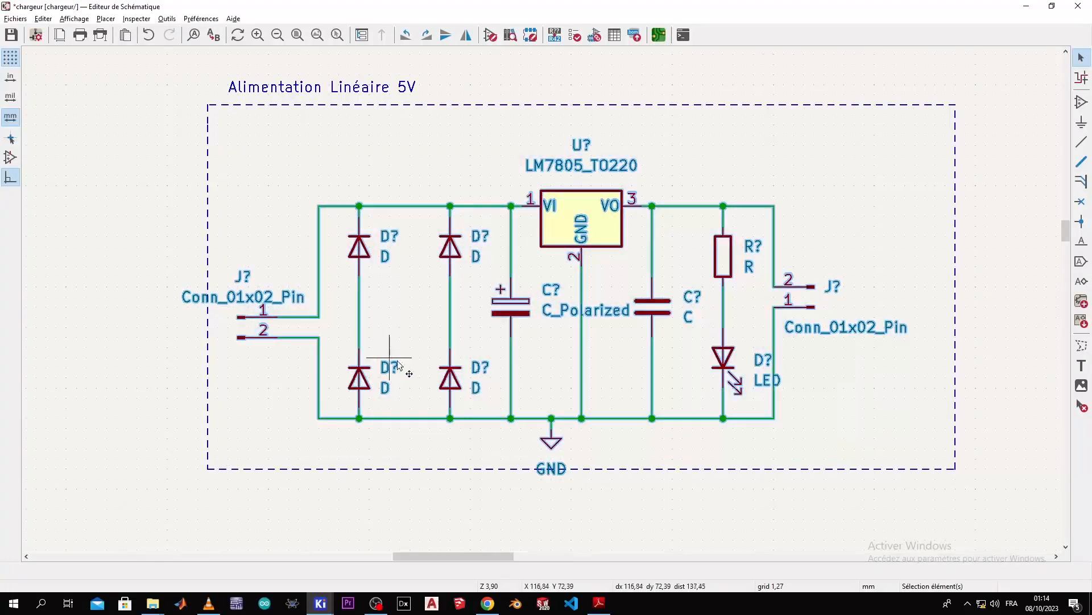
left_click_drag(450, 359, 493, 333)
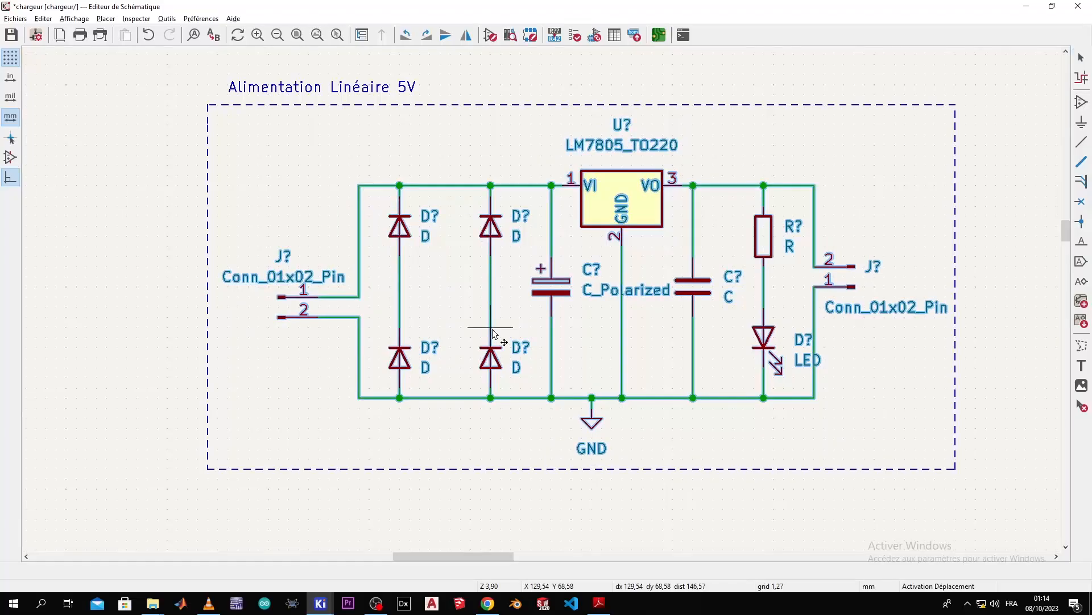
Set the output connector's value to charge
double_click(895, 310)
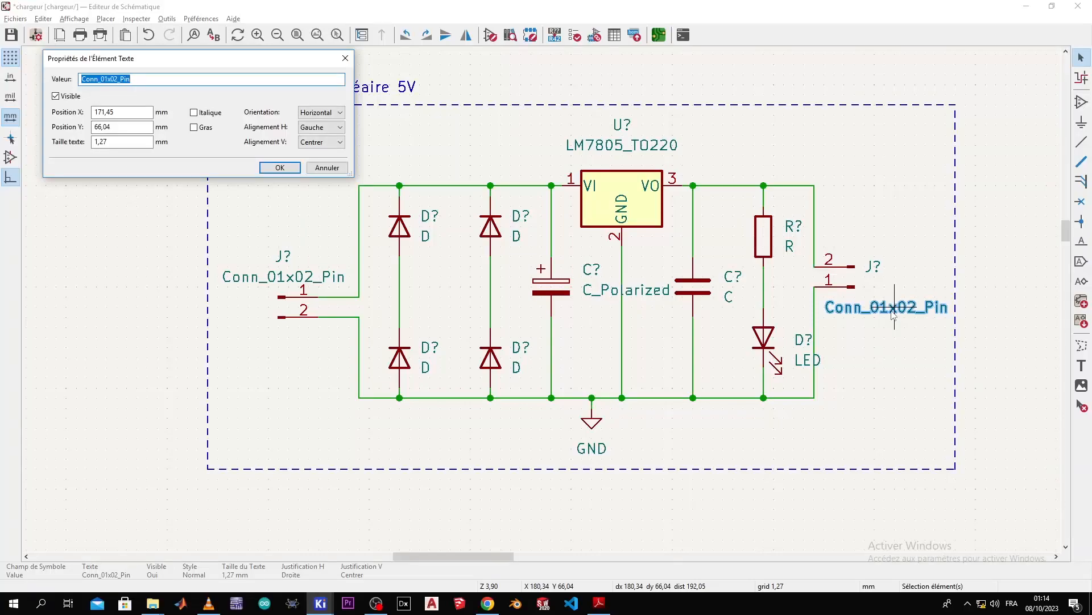
type("harge")
key("Return")
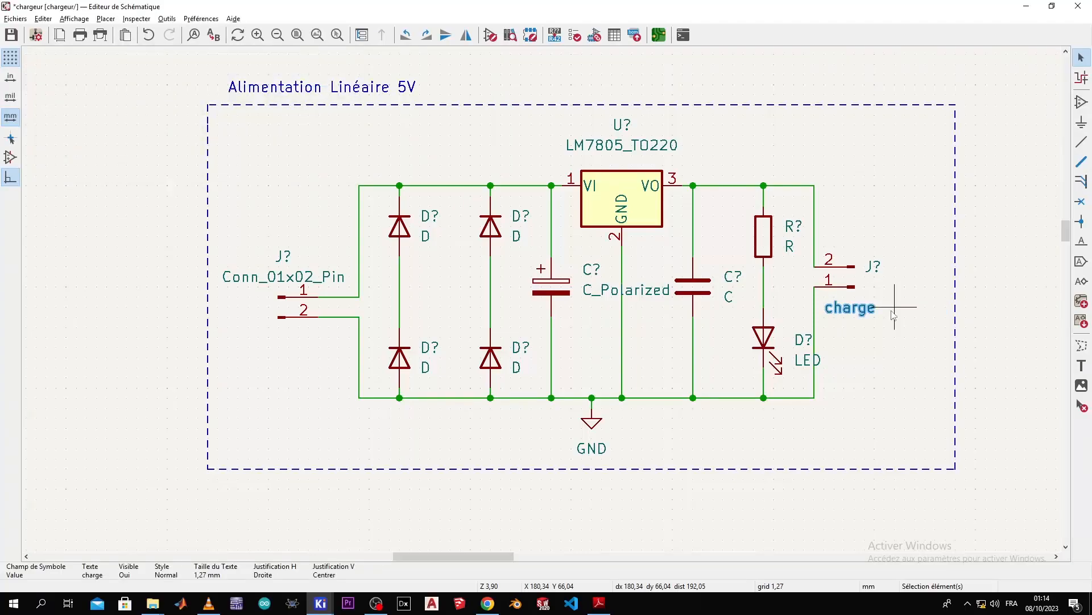
Set the input connector's value to Source and the voltage regulator's value to Regulateur
double_click(267, 282)
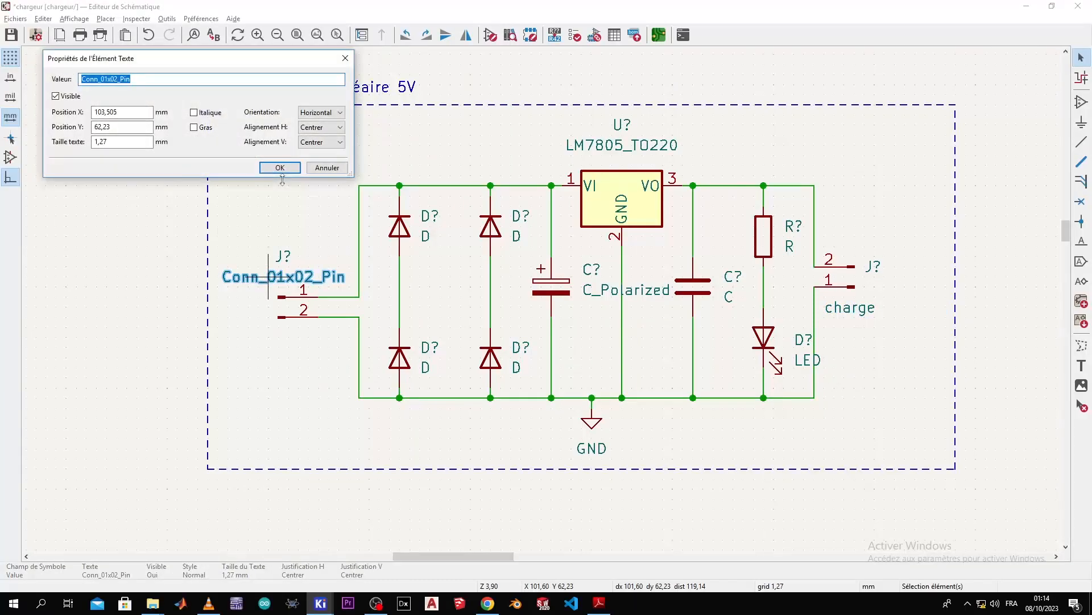
type("S")
key("Return")
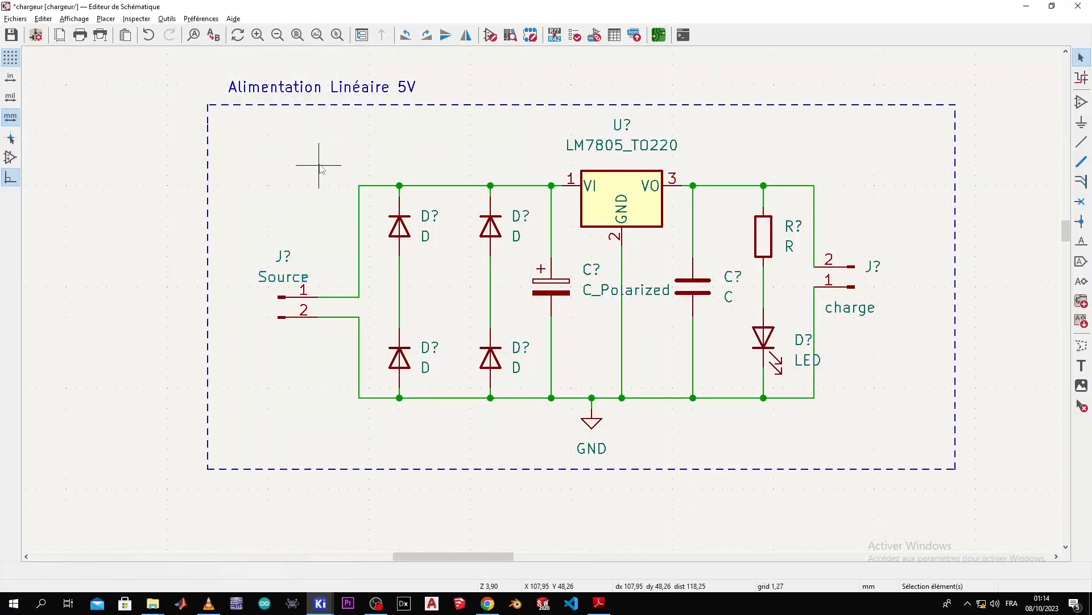
double_click(647, 149)
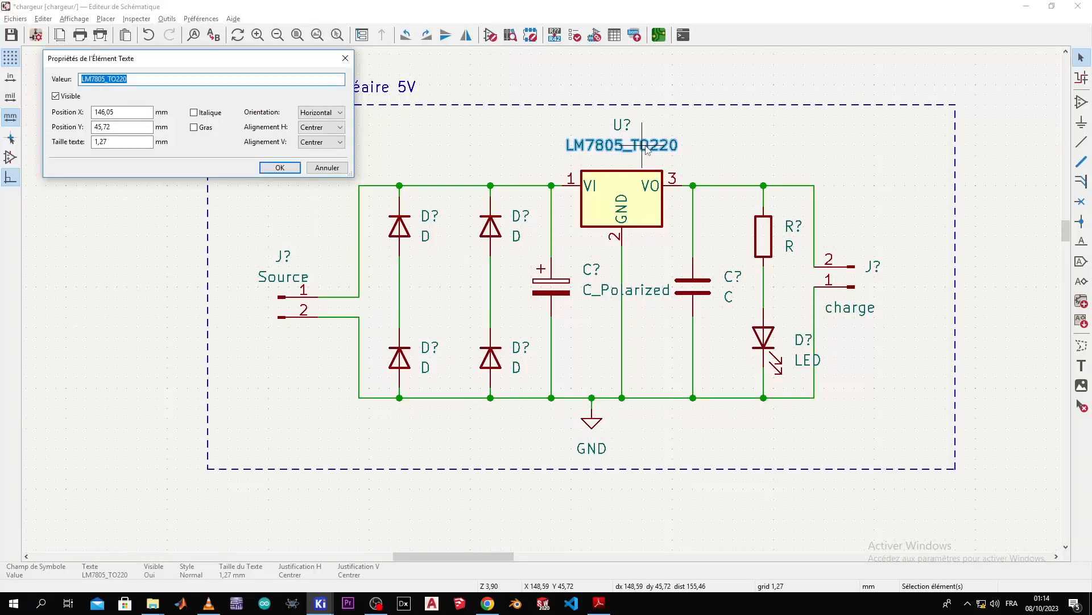
type("Regulateur")
left_click(280, 167)
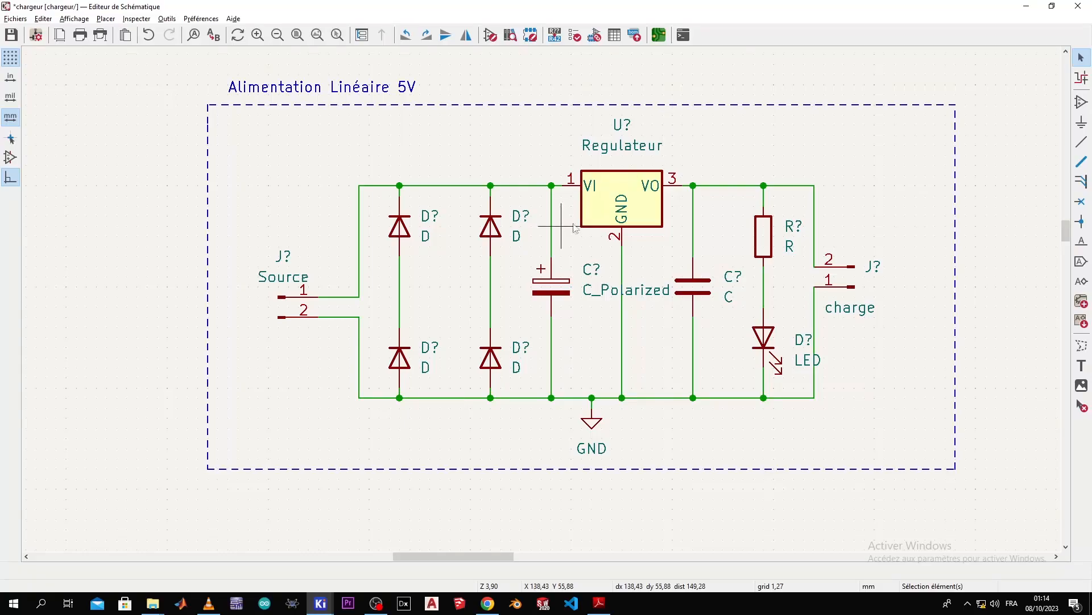
Set the polarized capacitor's value to 1000uF and the output capacitor's value to 100n, checking against the reference PDF schematic
double_click(604, 295)
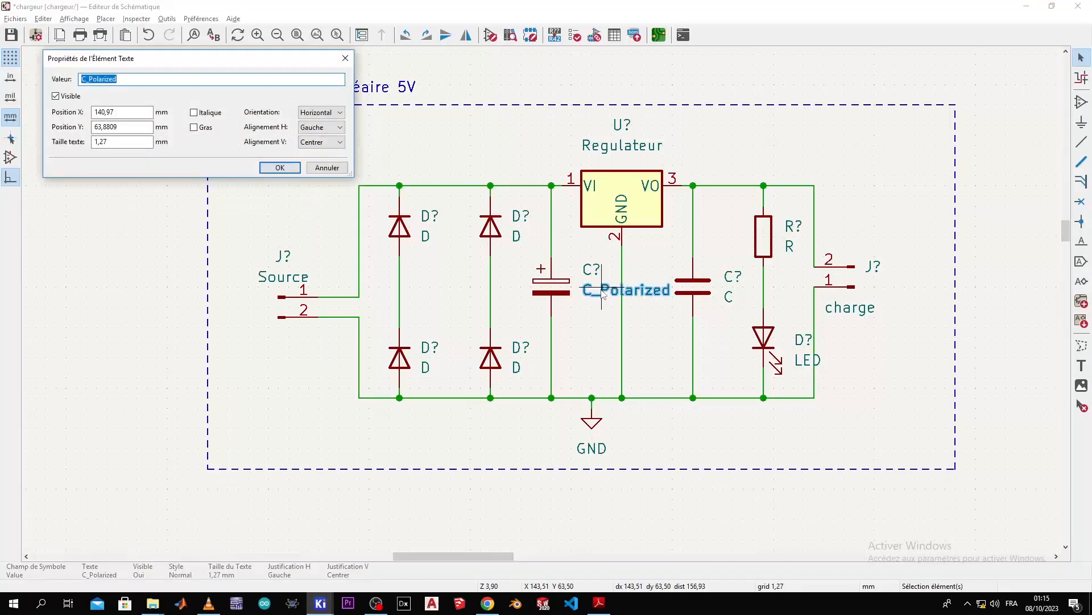
type("1000uF")
key("Return")
key("alt+Tab")
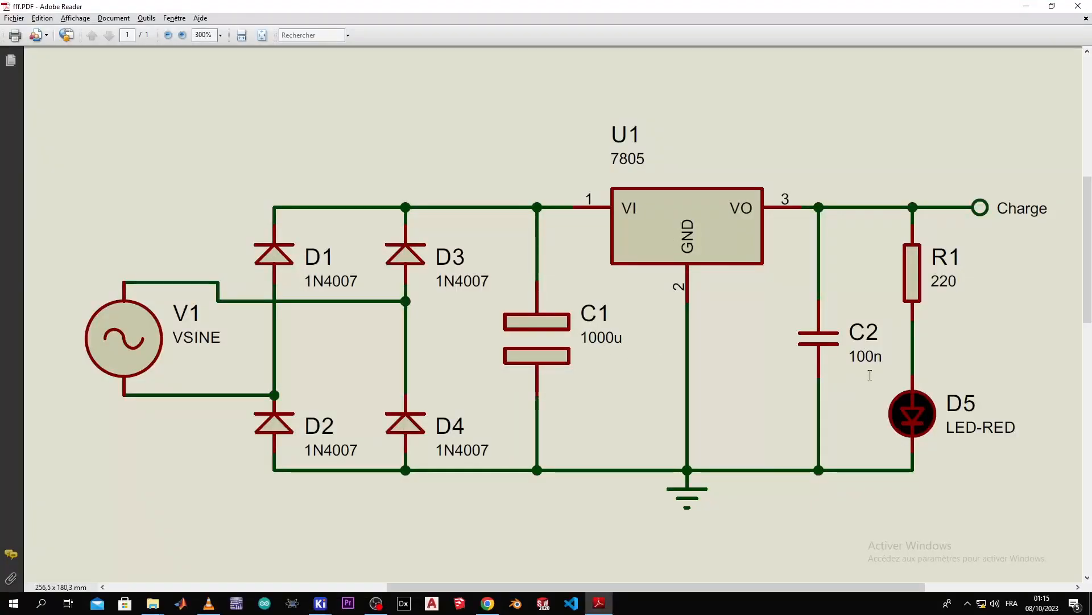
key("alt+Tab")
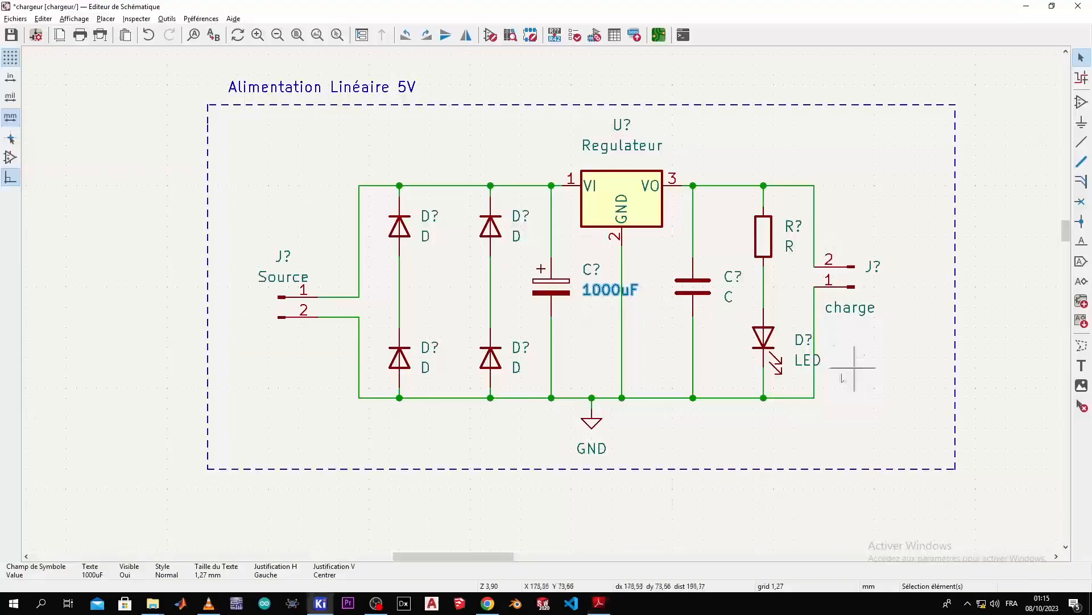
left_click(729, 300)
double_click(730, 300)
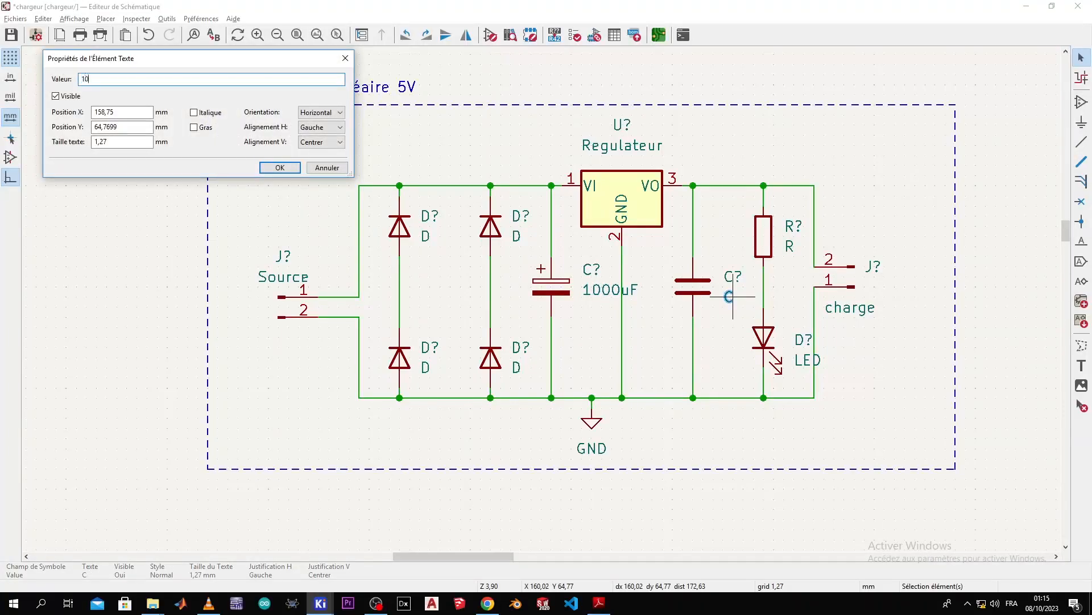
key("Return")
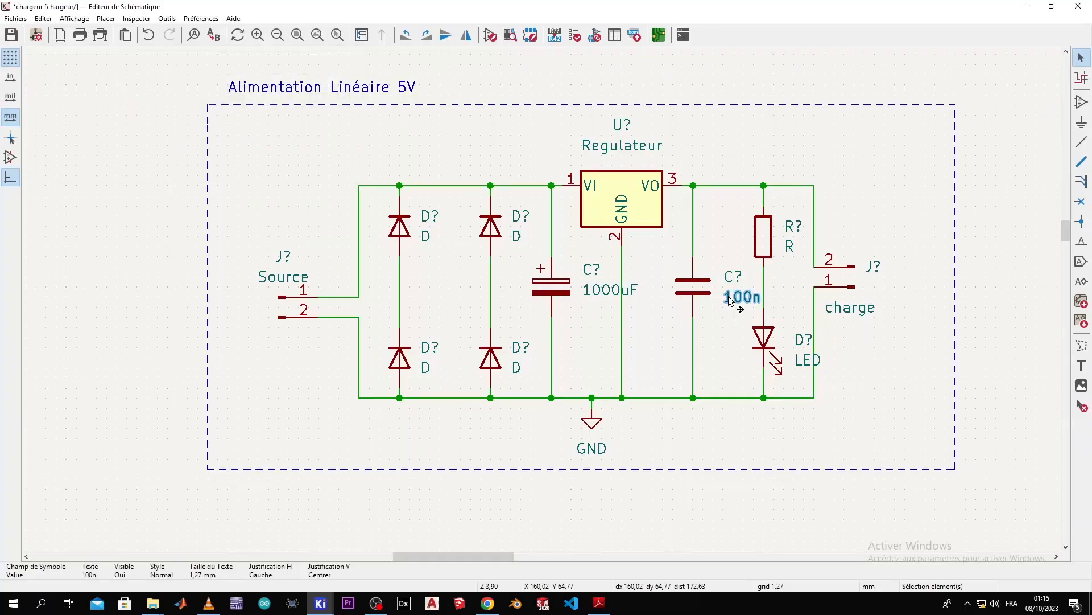
Set the value of the resistor above the LED to 220 and compare with the reference PDF schematic
left_click(791, 246)
double_click(790, 245)
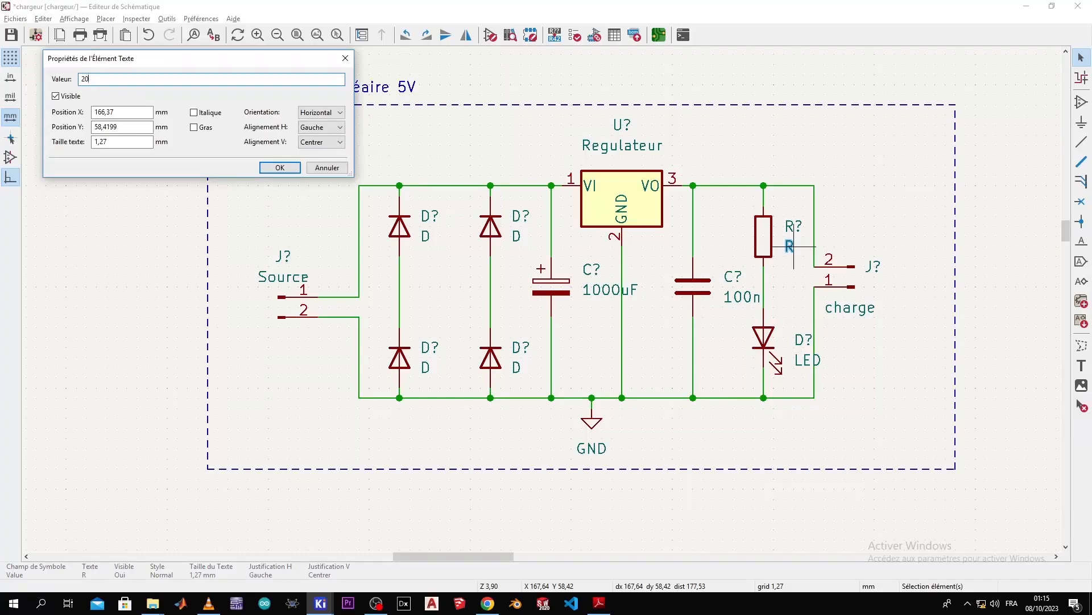
type("220")
key("Return")
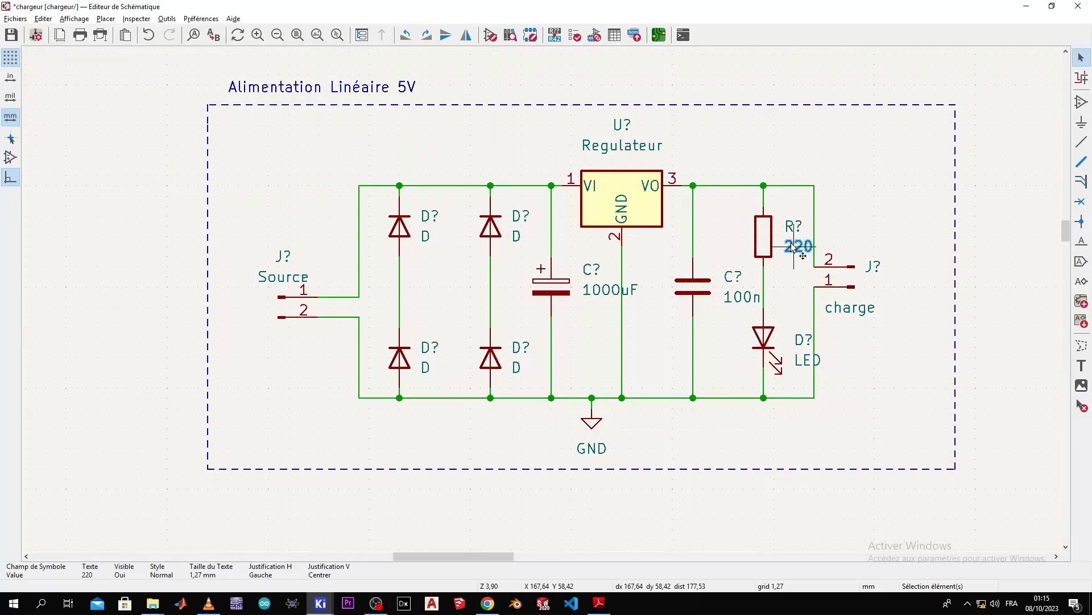
key("alt+Tab")
key("alt+Tab")
scroll(622, 239, "down", 2)
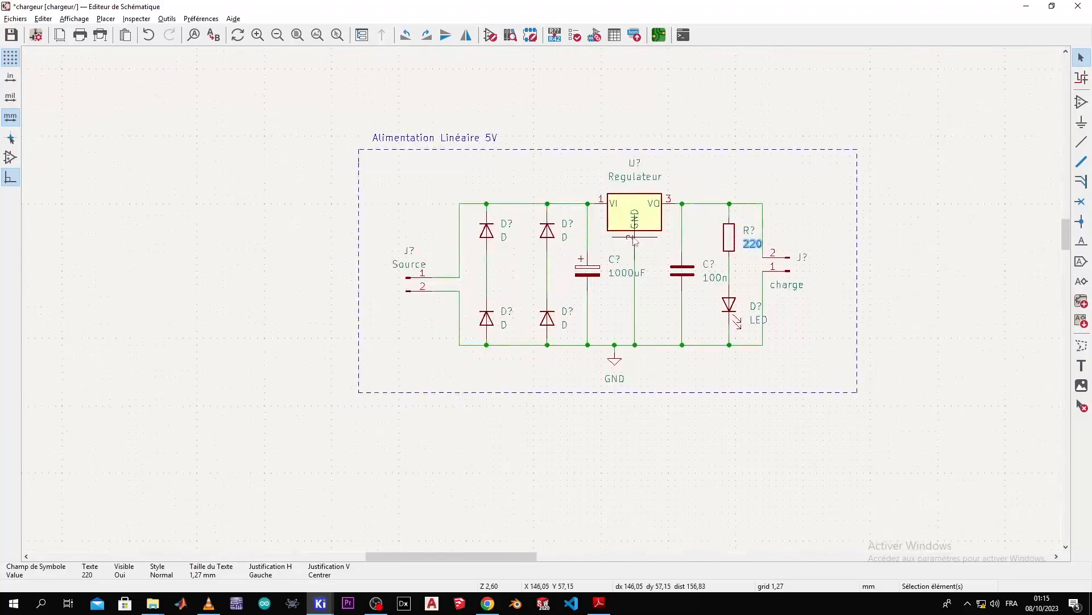
scroll(622, 239, "up", 2)
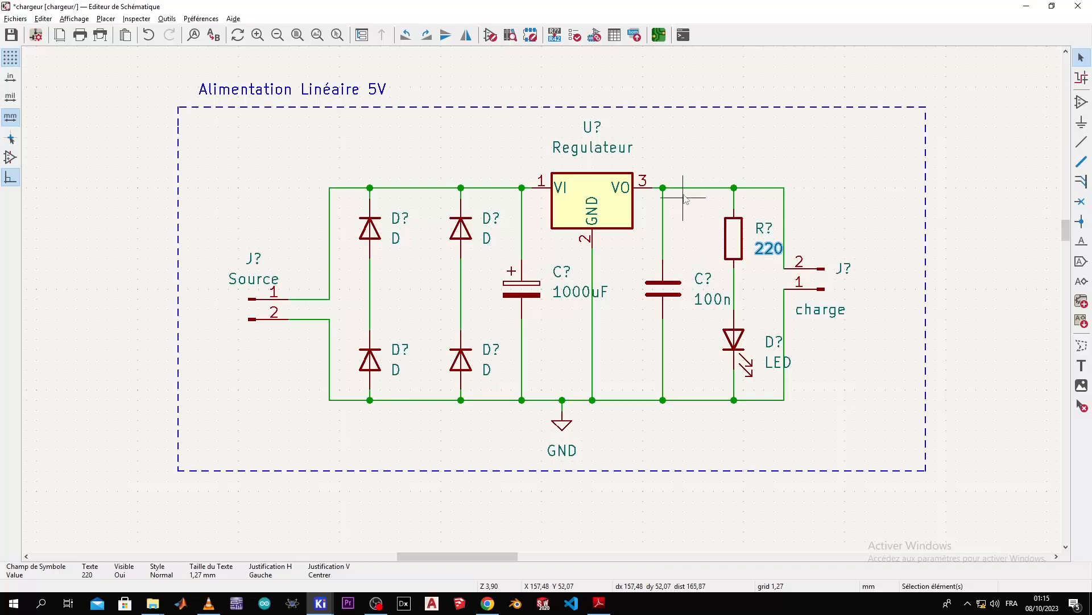
Annotate the entire schematic with symbols sorted by X position, keeping existing annotations, and review the numbering messages
left_click(555, 36)
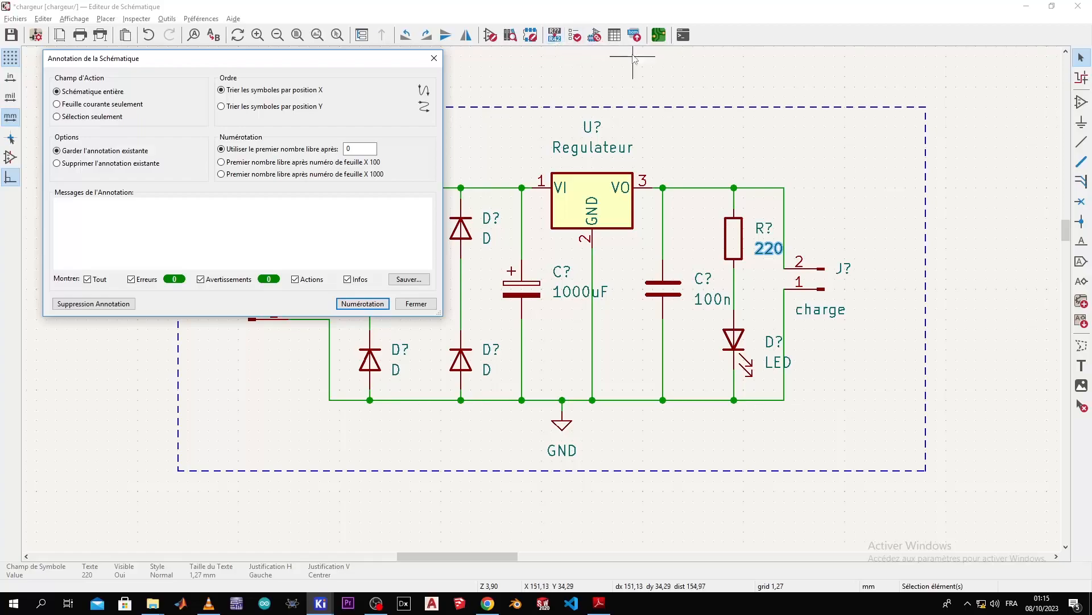
left_click(364, 304)
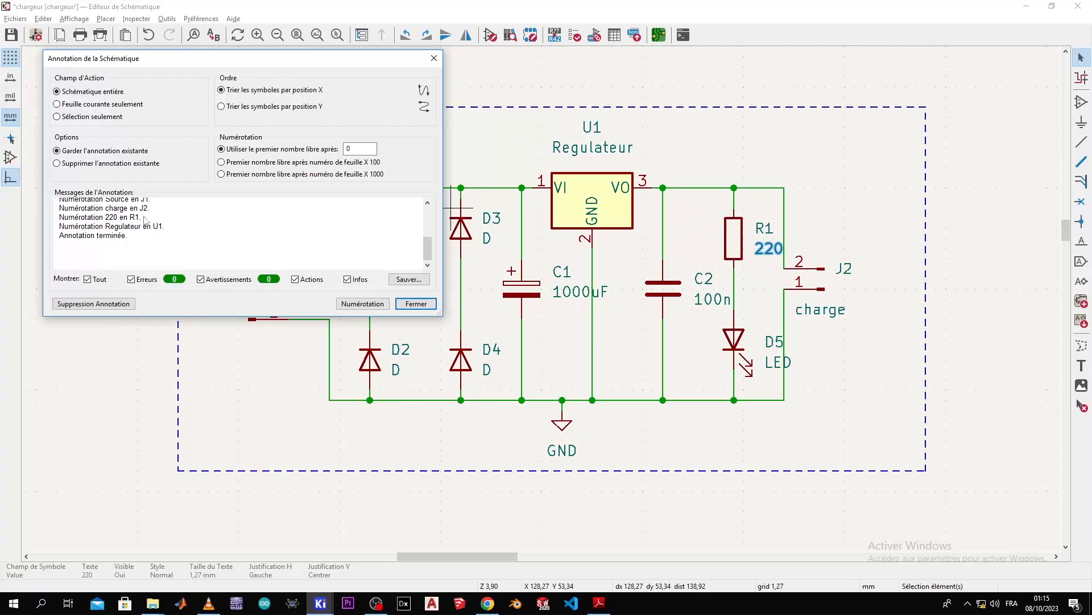
scroll(145, 221, "up", 5)
scroll(145, 221, "down", 5)
left_click(416, 304)
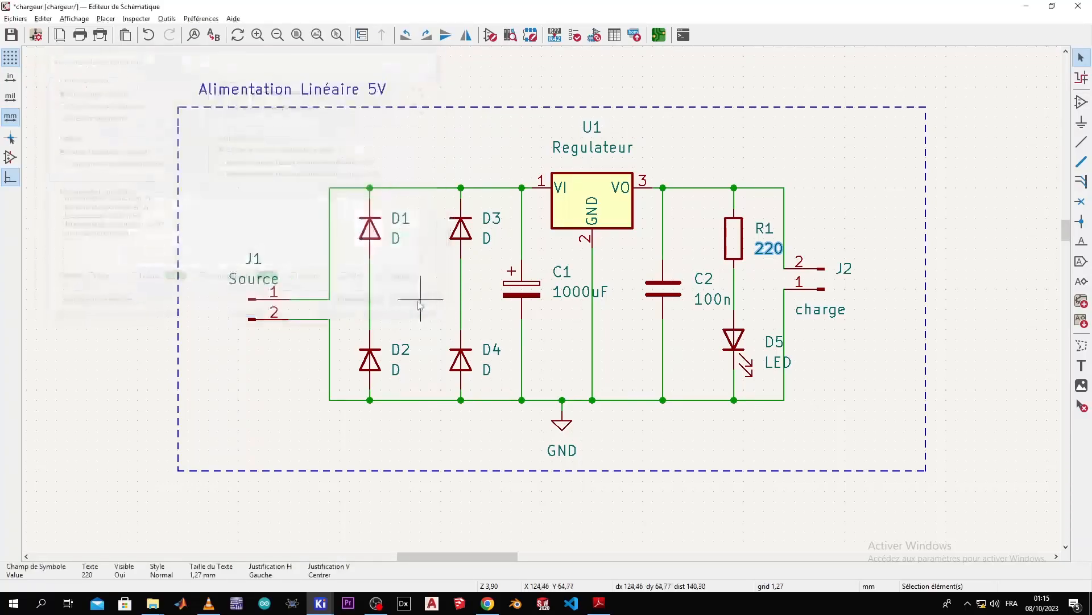
Run the electrical rules check on the annotated schematic and review the violations
left_click(576, 37)
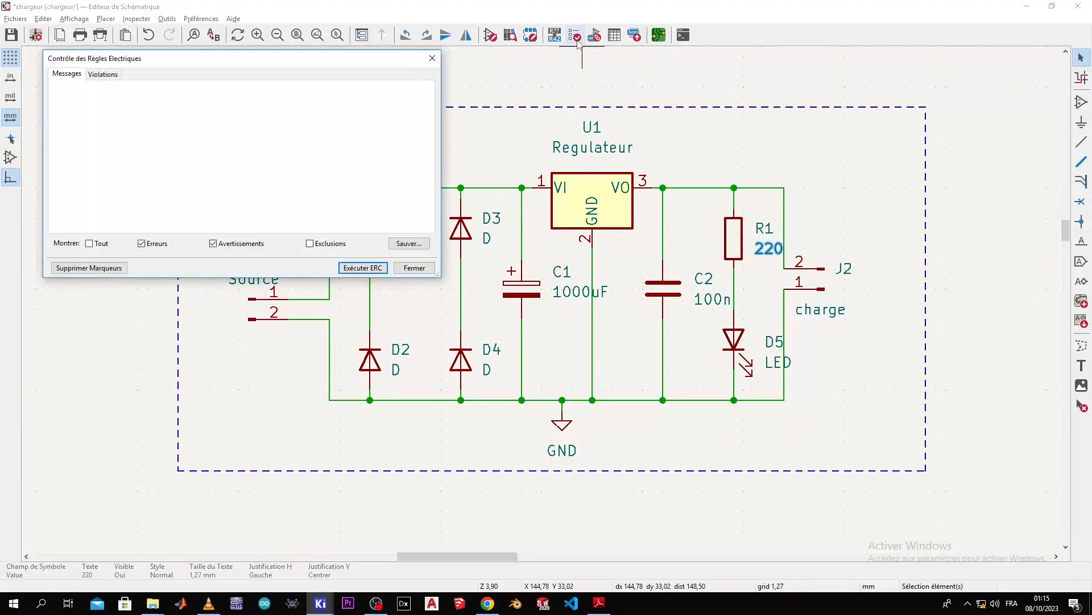
left_click(363, 268)
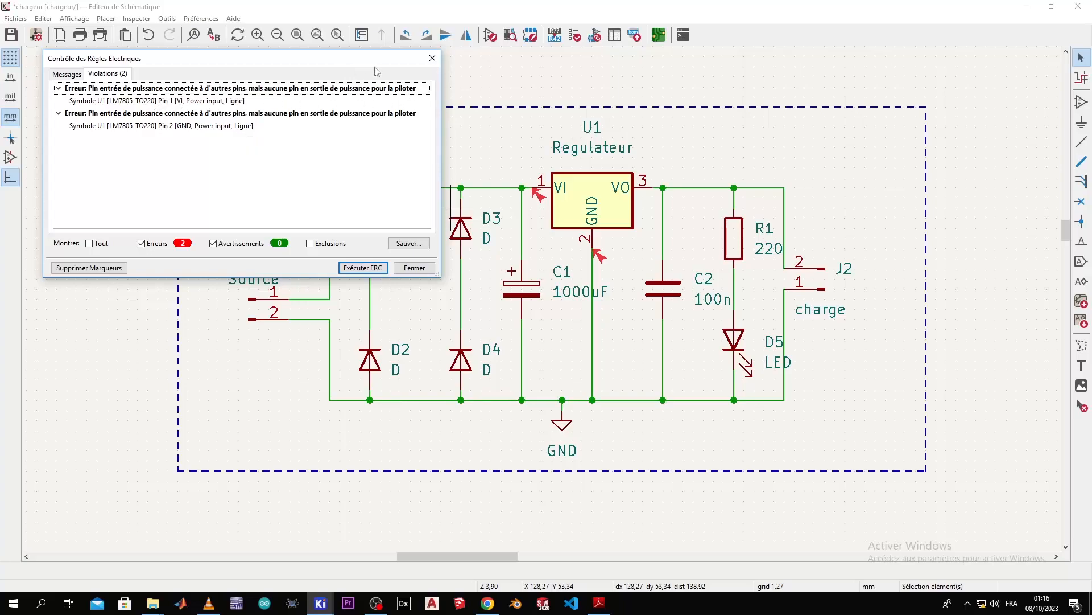
left_click(433, 58)
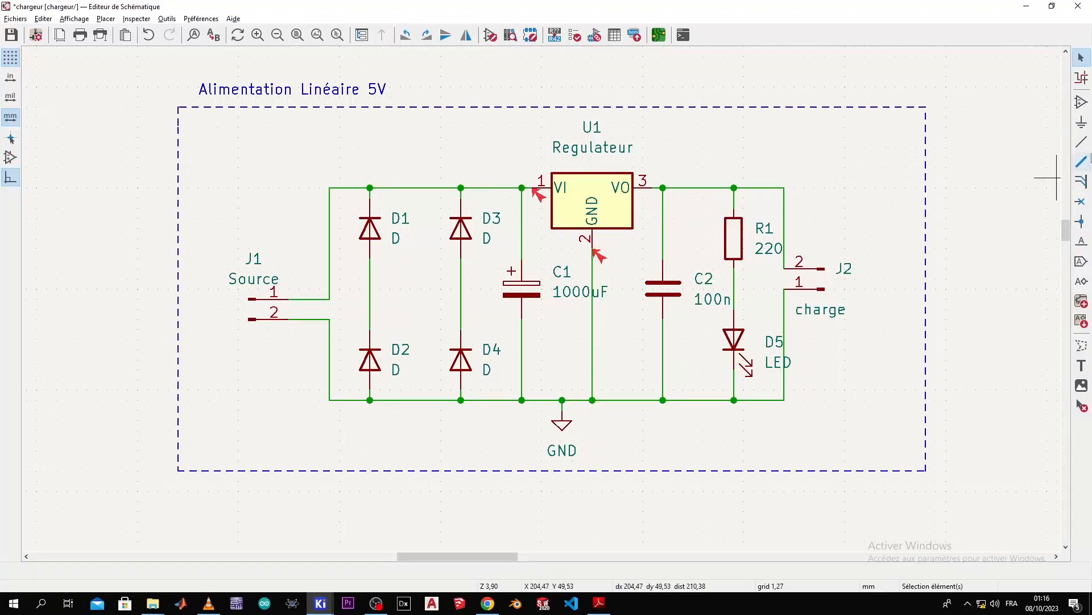
Place a PWR_FLAG power symbol on the upper supply wire, at its corner above the Source connector
left_click(1082, 123)
left_click(606, 207)
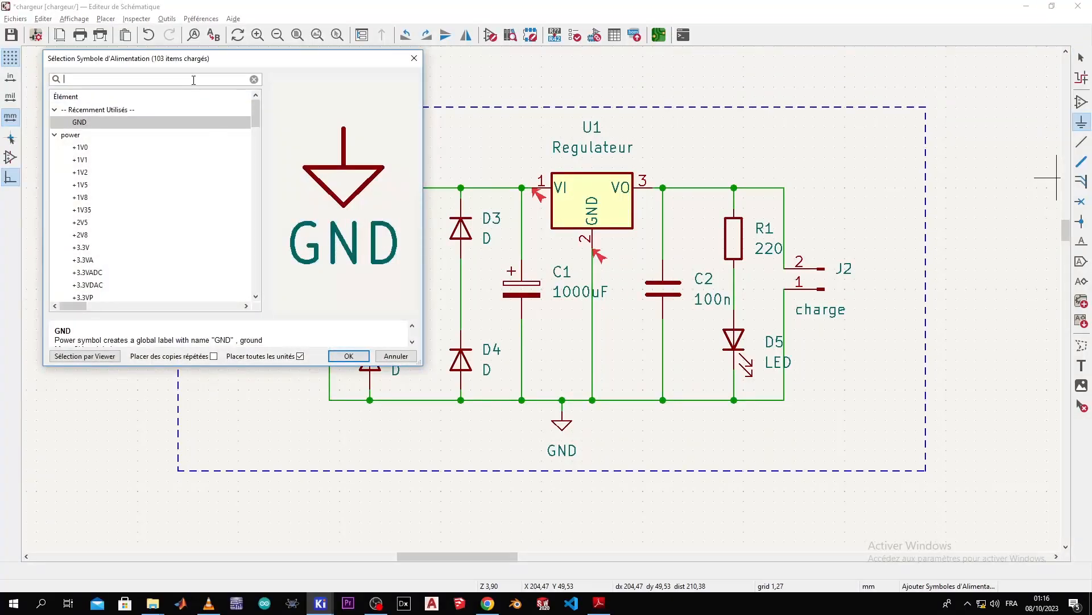
type("R")
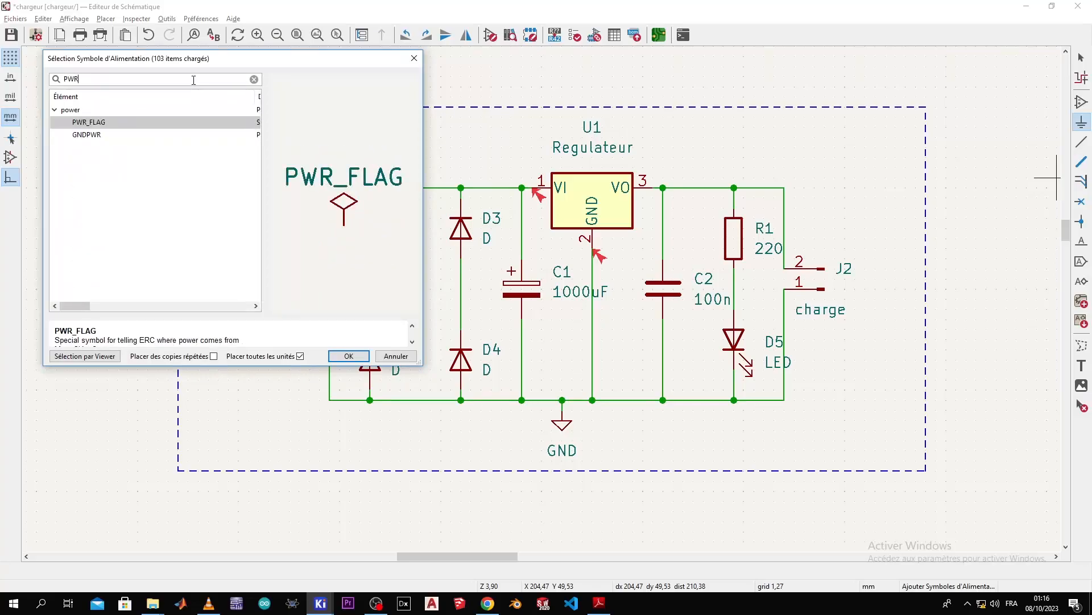
double_click(111, 123)
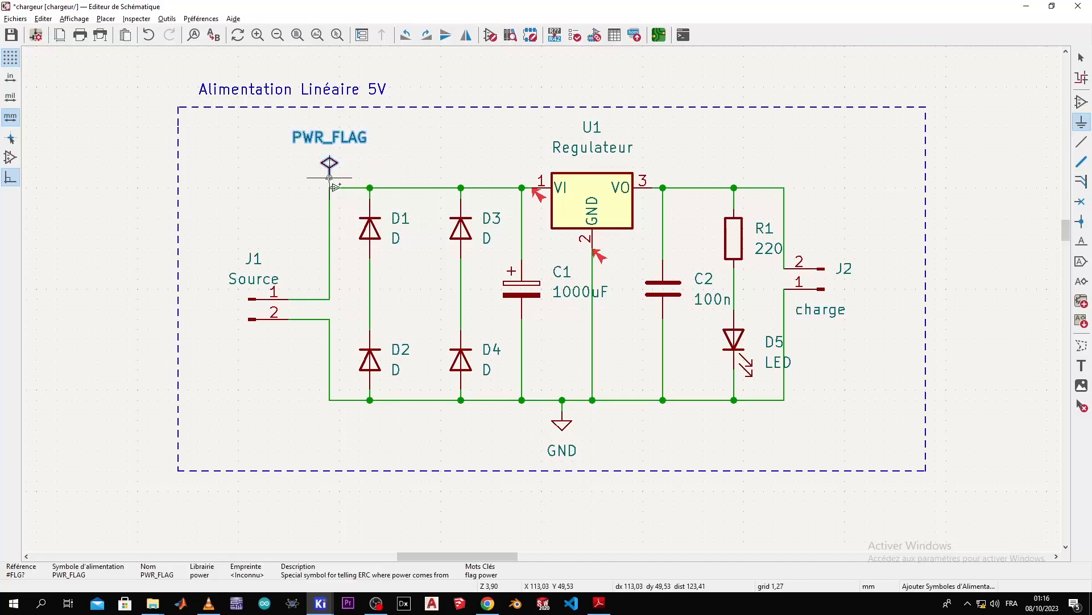
left_click(330, 177)
key("Escape")
key("w")
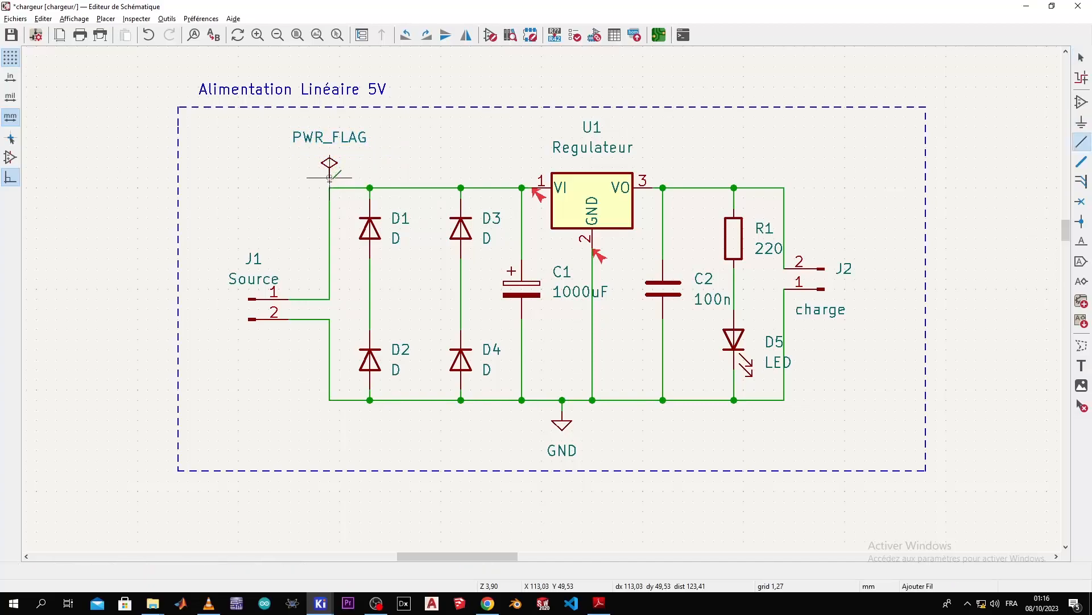
key("Escape")
Rerun the electrical rules check with the power flag in place and review the remaining violations
scroll(643, 410, "down", 3)
scroll(544, 302, "up", 3)
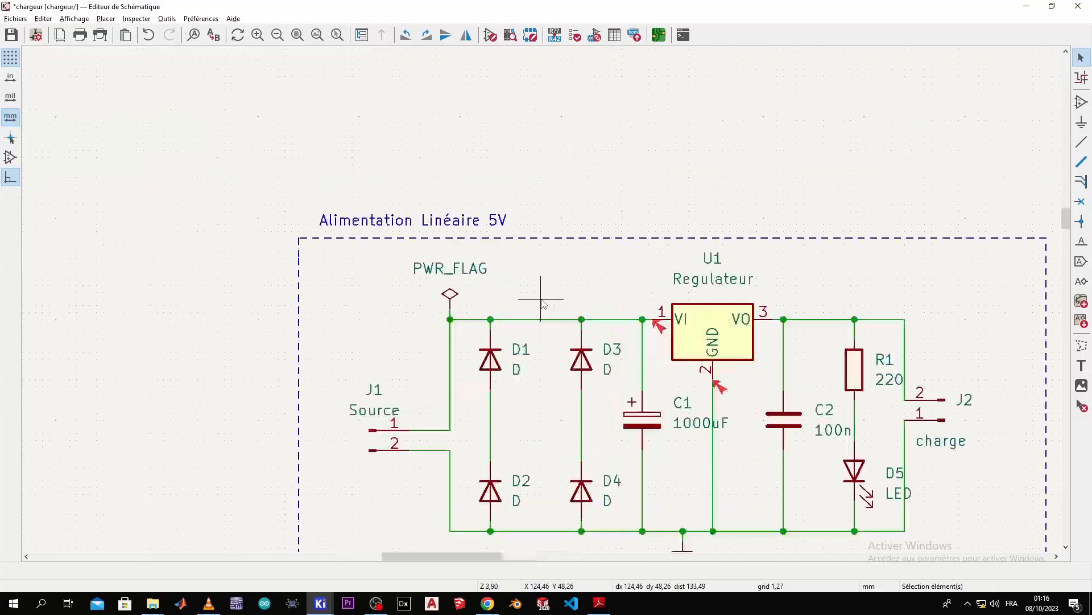
middle_click_drag(546, 306, 434, 198)
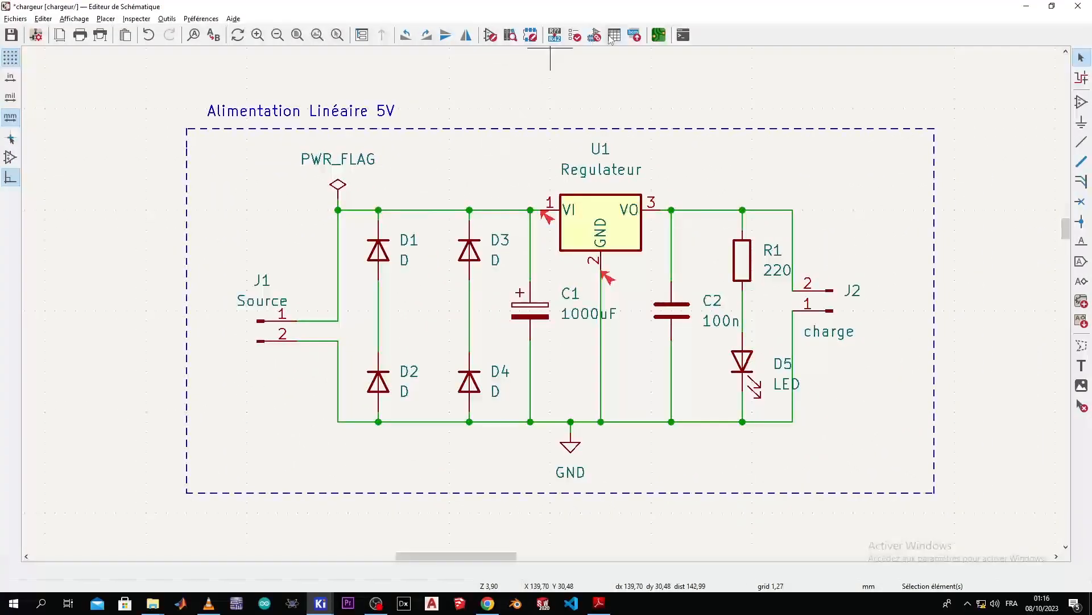
left_click(577, 38)
left_click(378, 291)
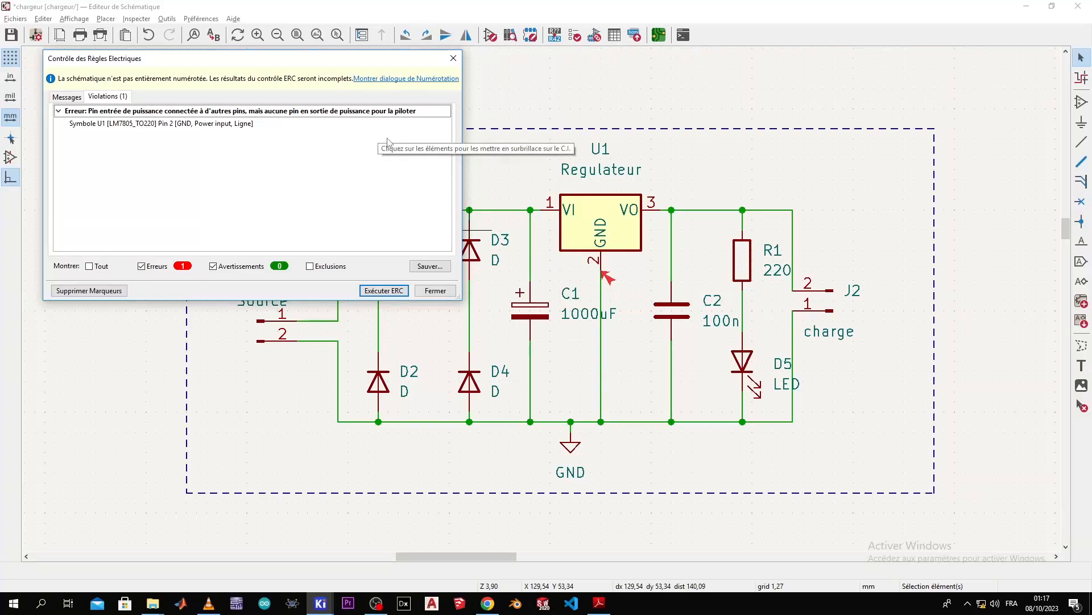
left_click(454, 58)
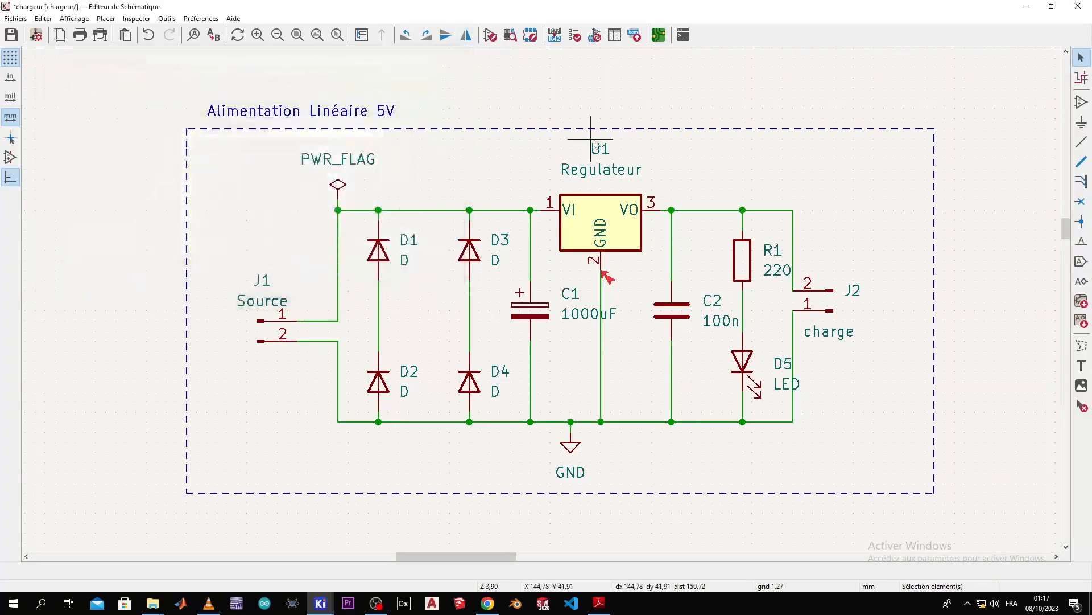
Delete the electrical rules check markers from the schematic
left_click(576, 36)
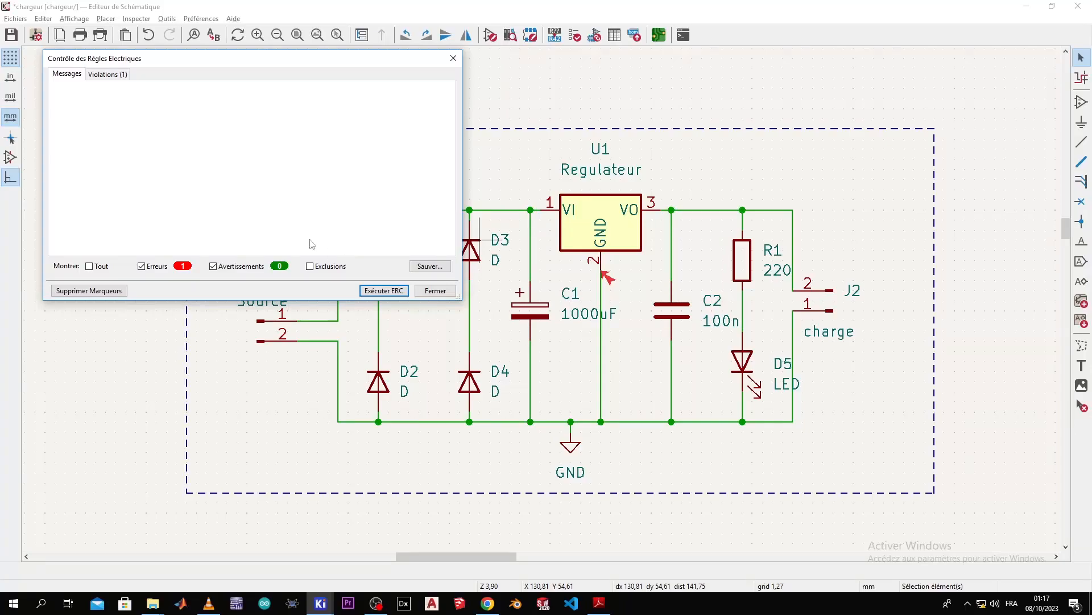
left_click(93, 293)
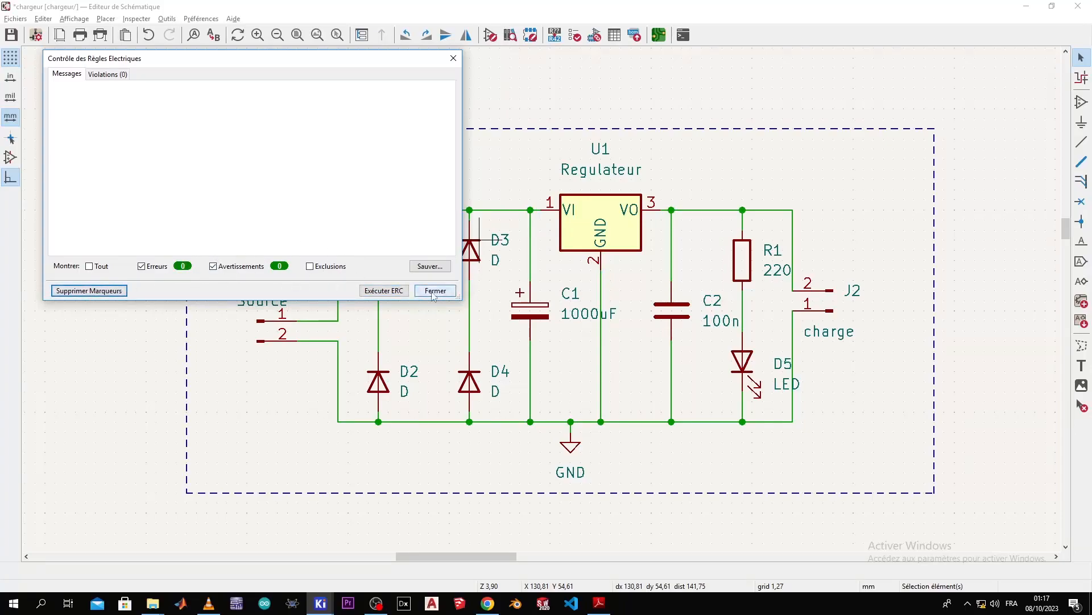
left_click(435, 290)
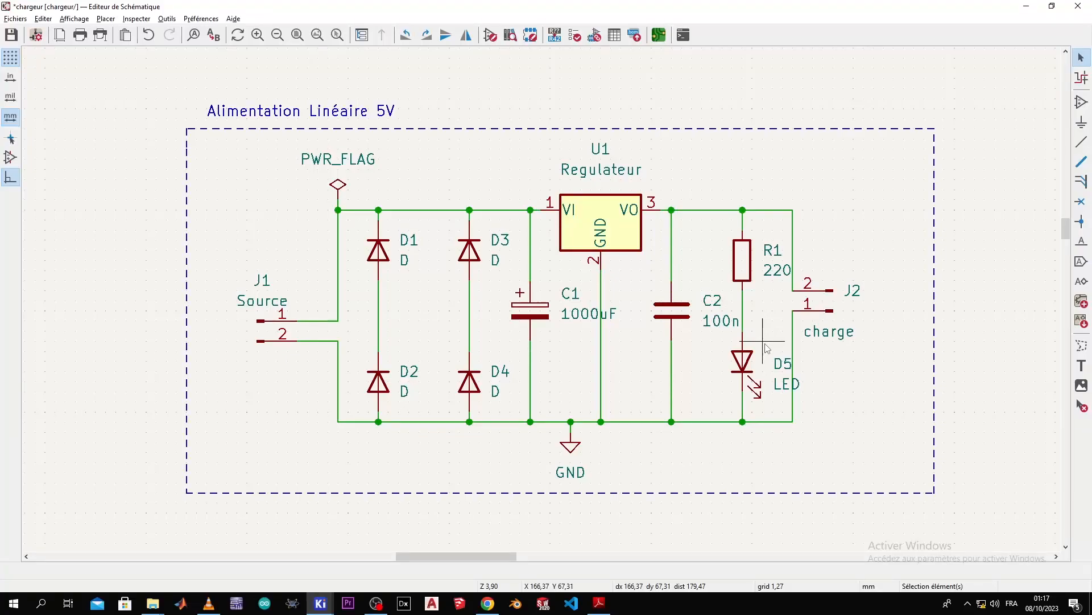
Open the footprint assignment tool and view the TO-220-3_Vertical footprint assigned to regulator U1
scroll(765, 346, "up", 1)
scroll(561, 122, "down", 1)
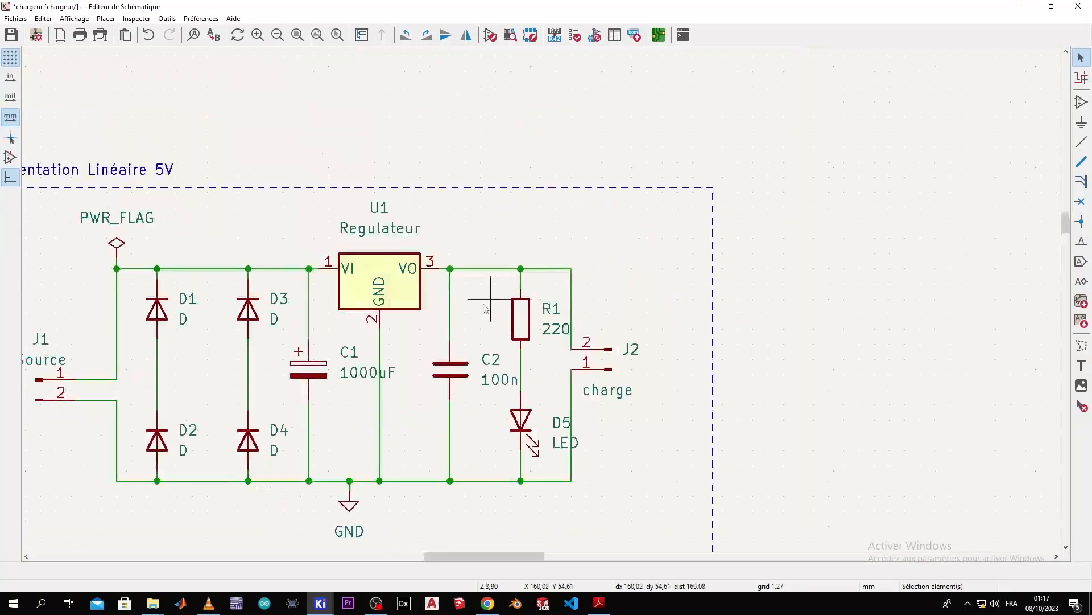
middle_click_drag(624, 248, 631, 248)
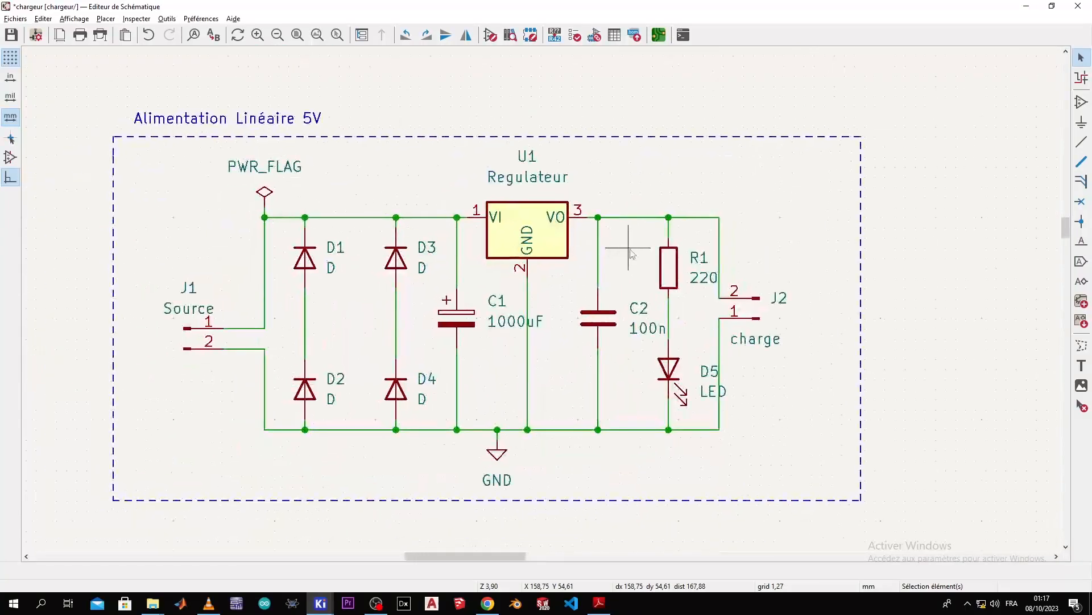
left_click(595, 36)
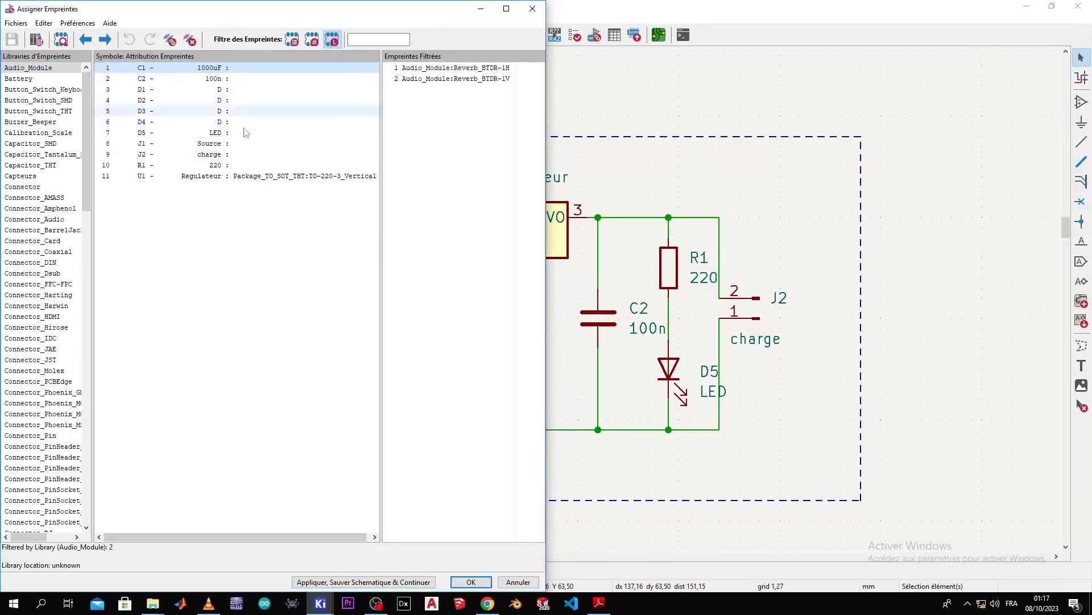
left_click(276, 176)
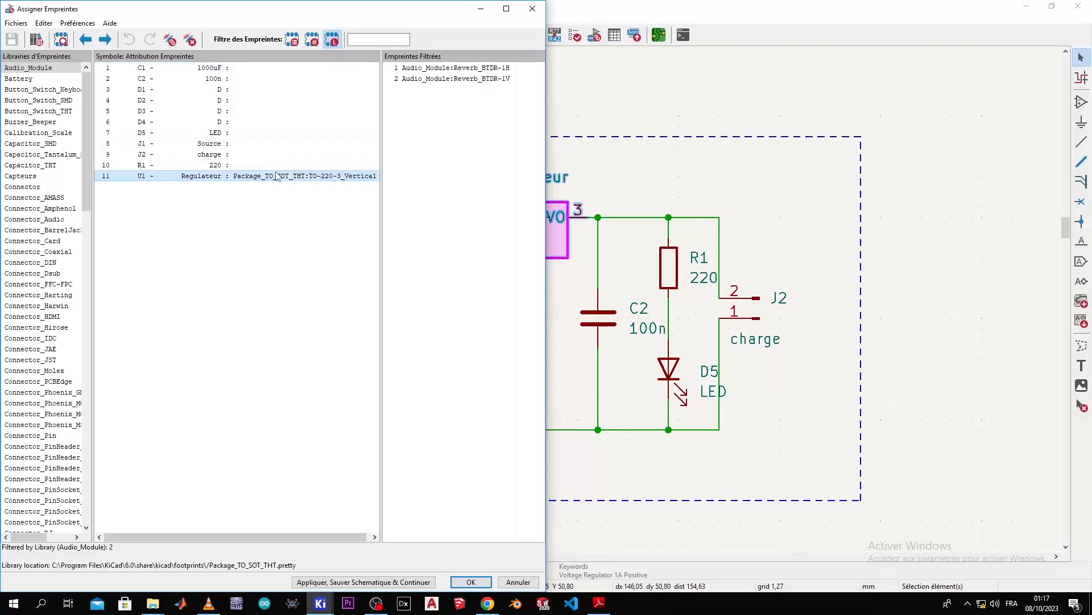
left_click(61, 40)
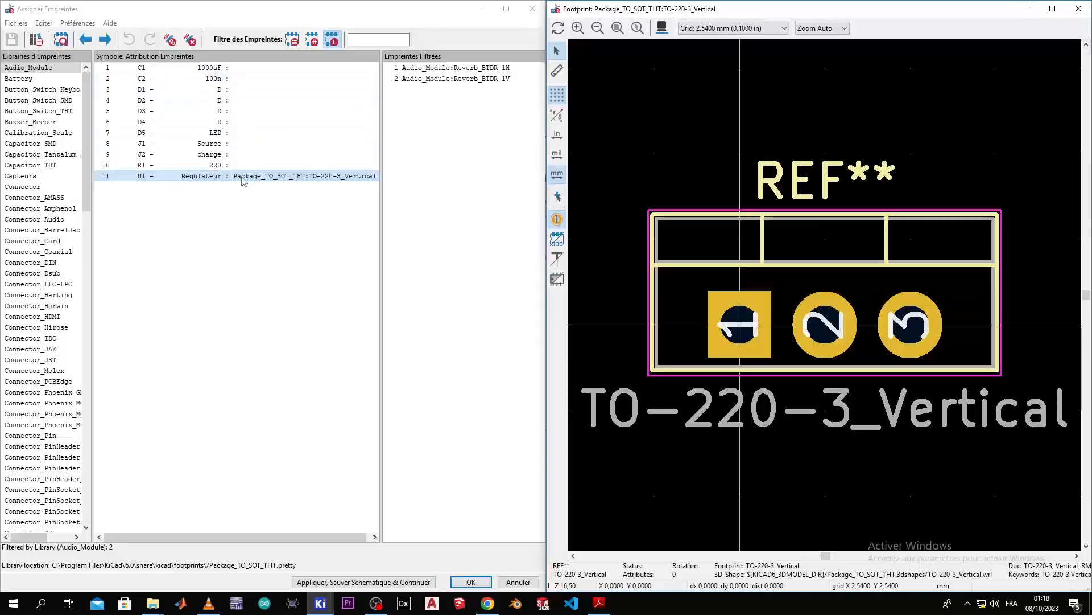
Select resistor R1 and list the footprints of the Resistor_THT library
left_click(232, 166)
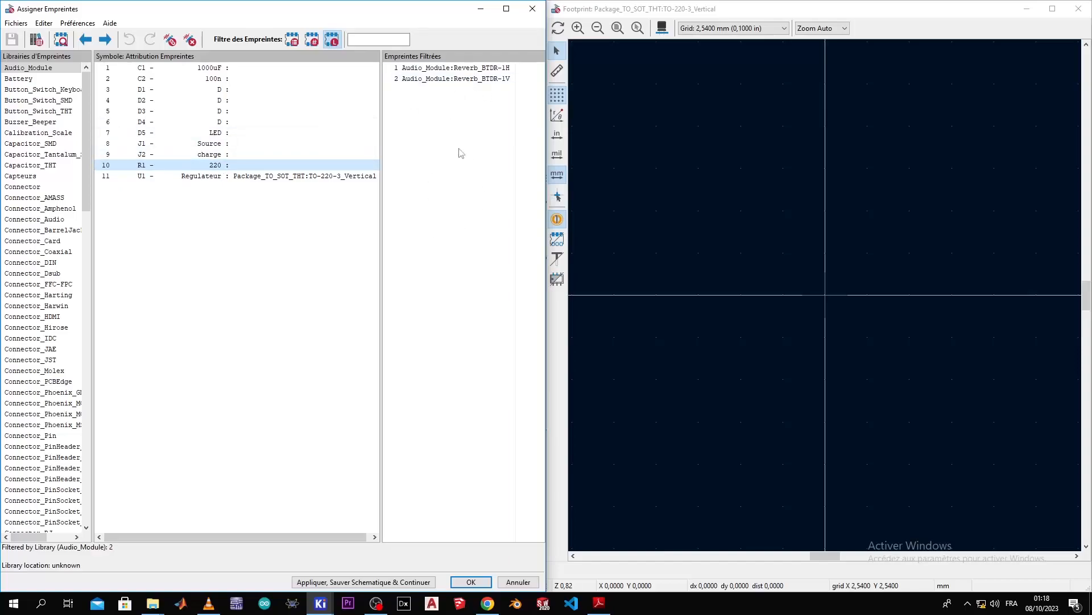
left_click_drag(86, 174, 80, 493)
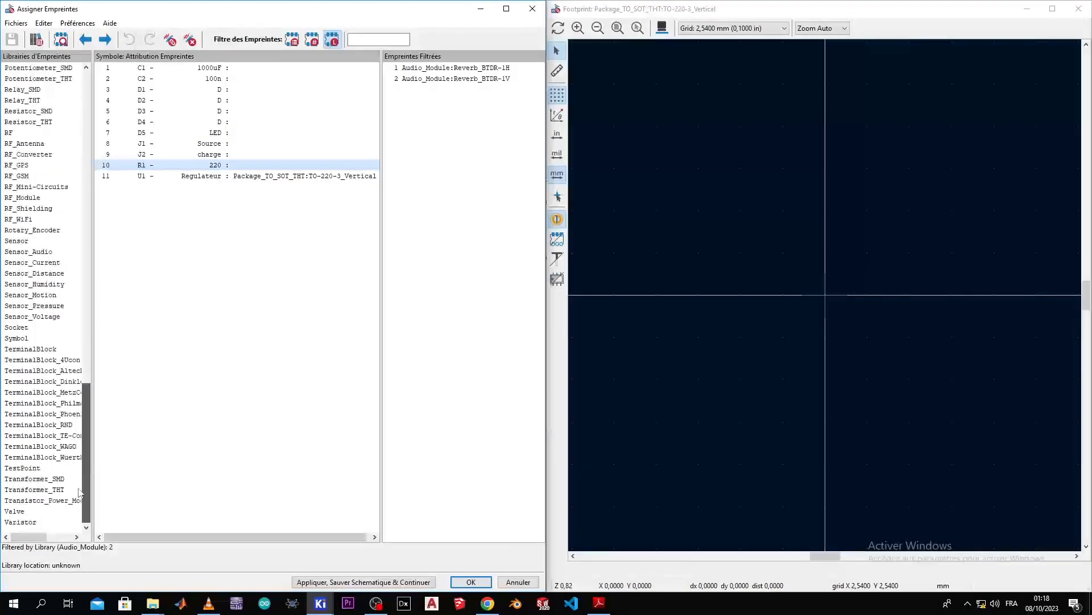
scroll(80, 478, "up", 2)
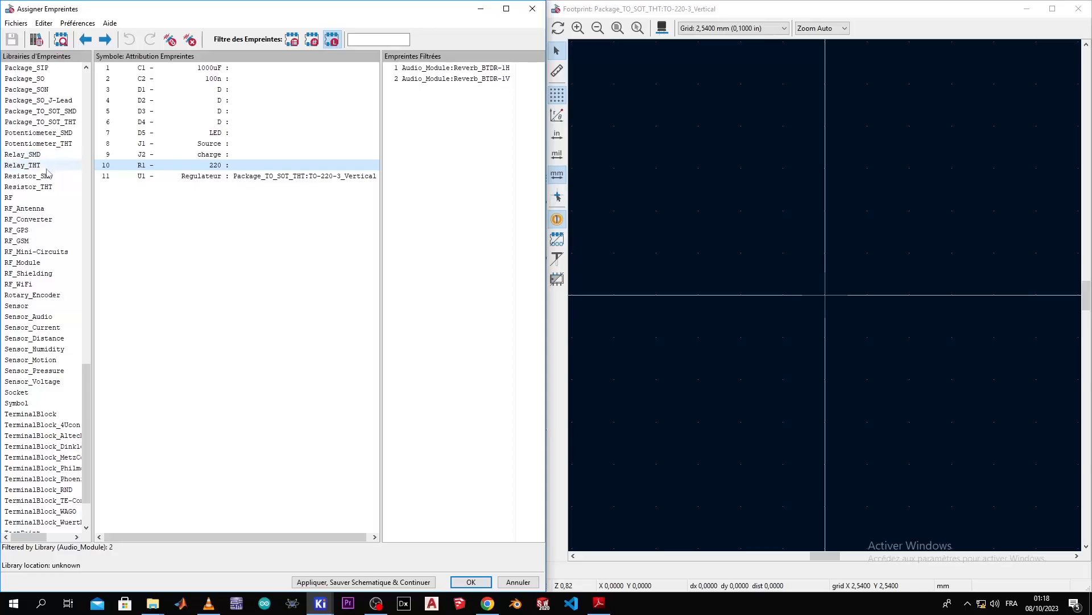
left_click(49, 187)
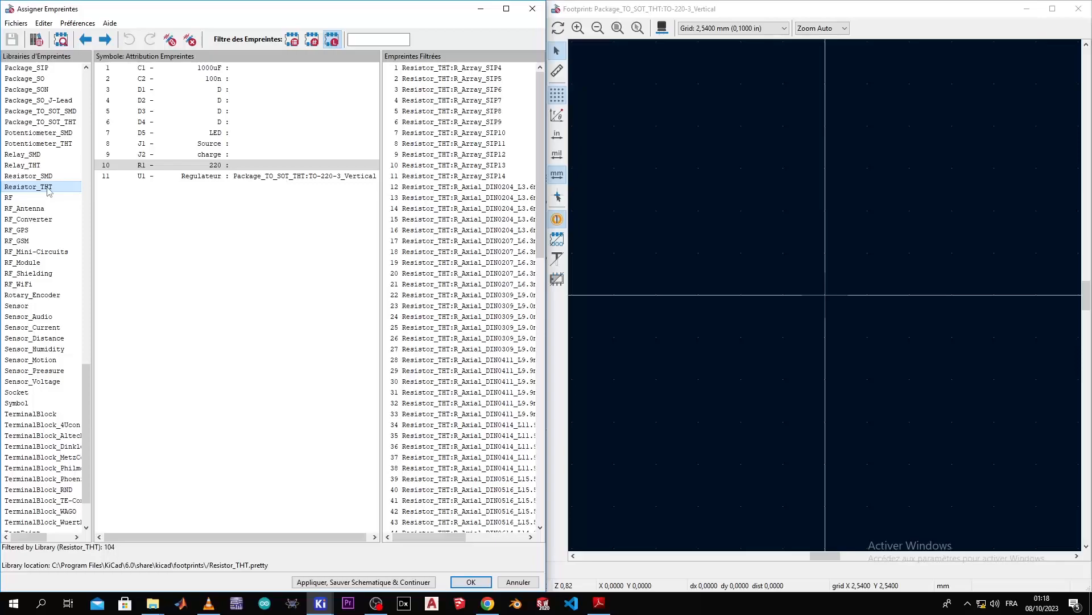
Browse the axial resistor footprints and inspect R_Axial_DIN0207_L6.3mm_D2.5mm_P10.16mm_Horizontal in the 3D viewer
left_click(464, 202)
left_click(455, 220)
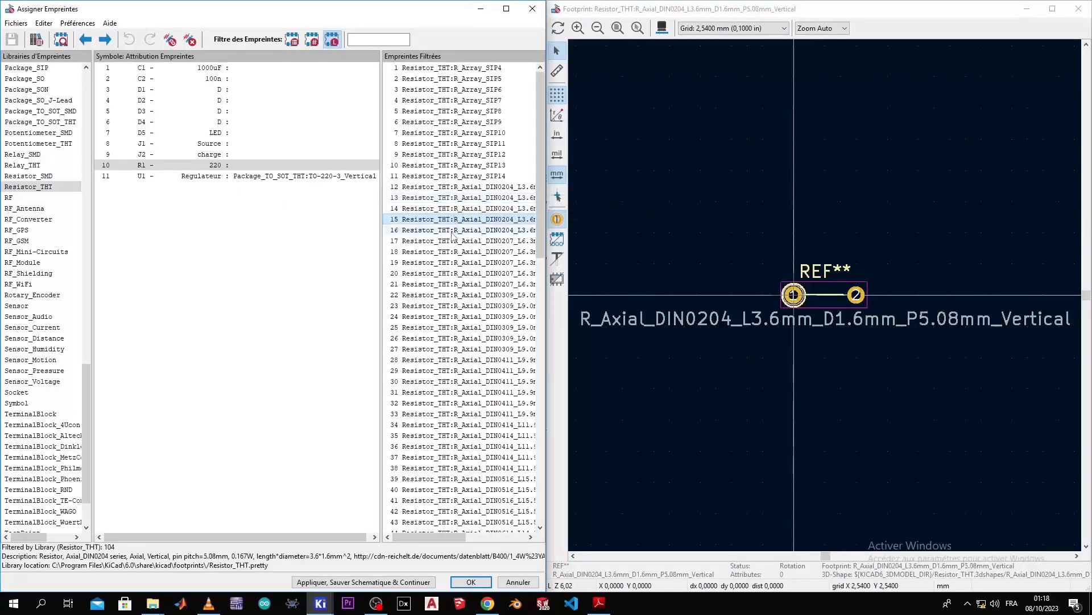
key("Down")
key("Down")
key("Down")
key("Down")
key("Up")
key("Down")
key("Down")
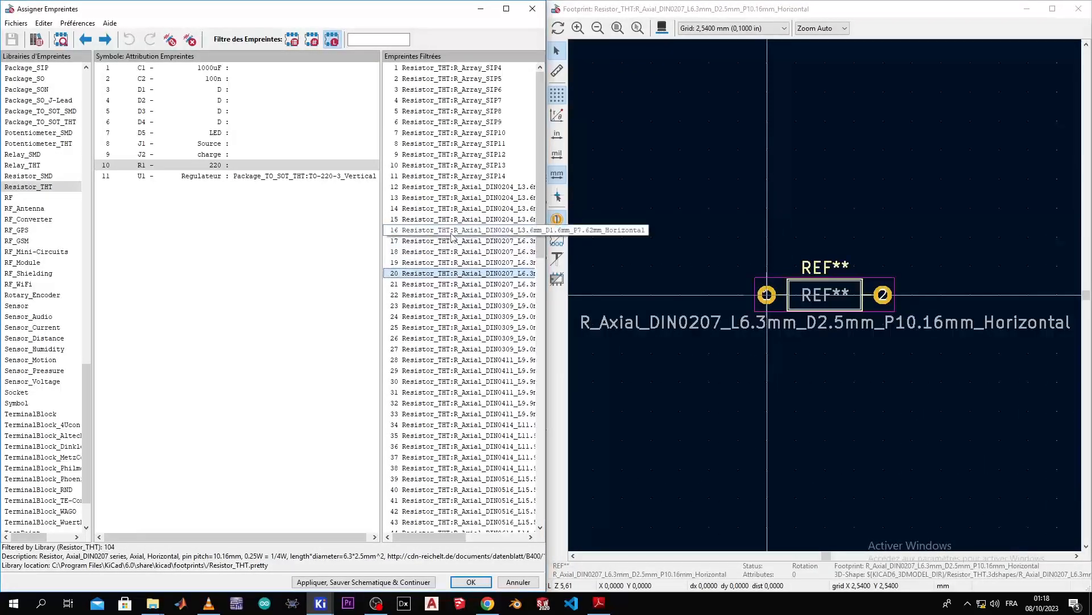
left_click(661, 28)
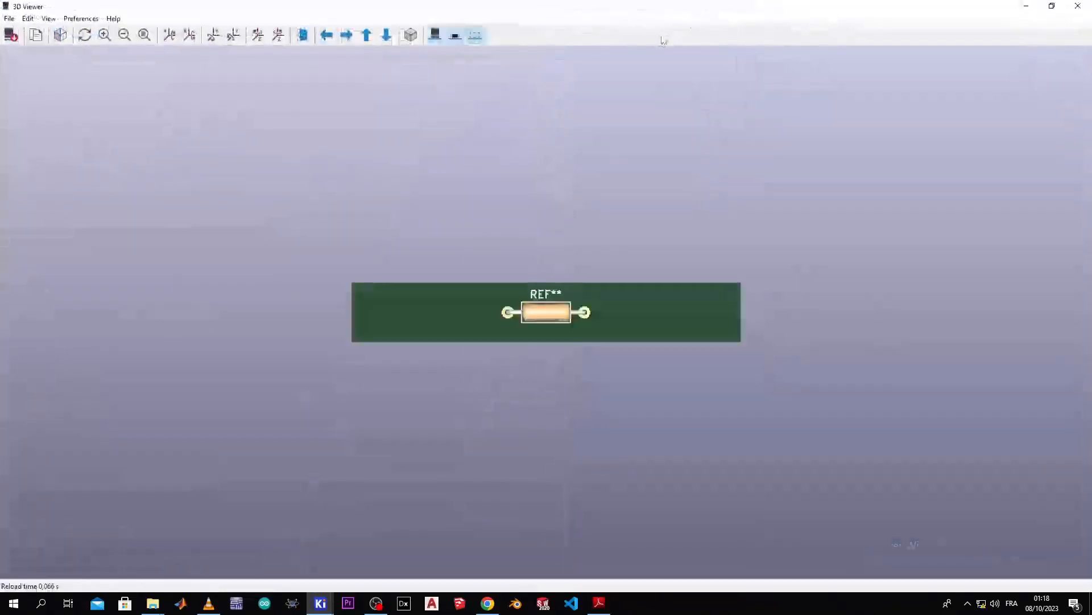
left_click_drag(535, 268, 540, 28)
left_click_drag(499, 408, 626, 455)
left_click(1078, 6)
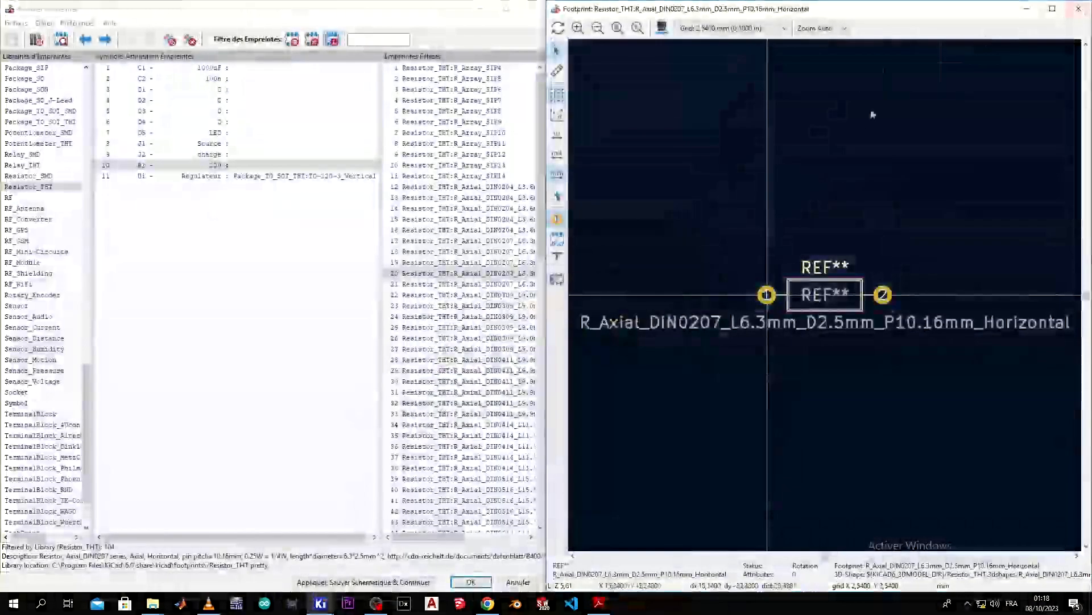
Preview R_Axial_DIN0309_L9.0mm_D3.2mm_P15.24mm_Horizontal in 3D and assign it to resistor R1
left_click(449, 327)
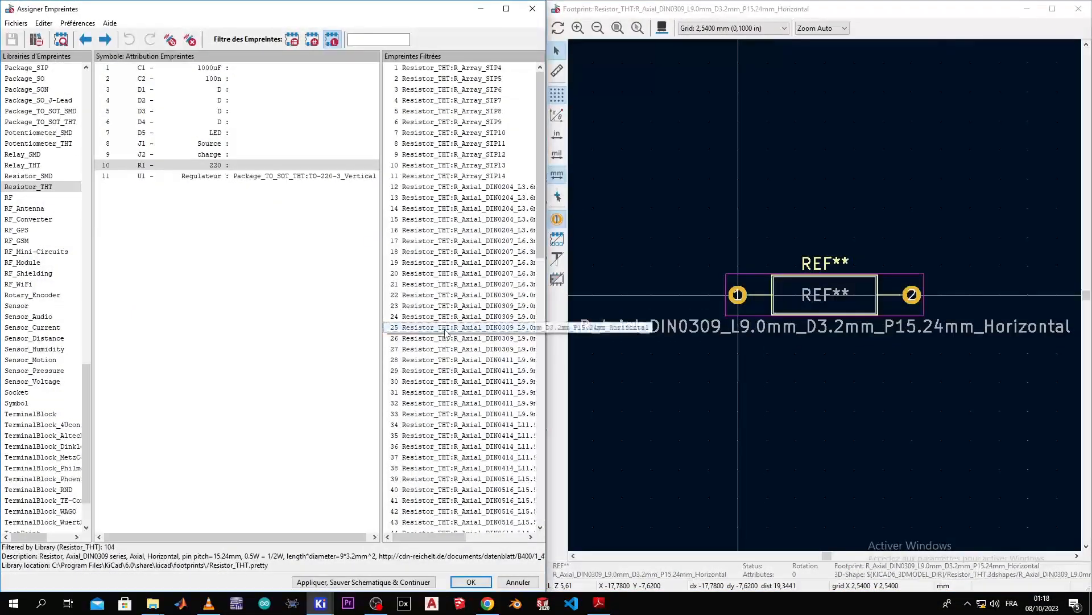
left_click(662, 28)
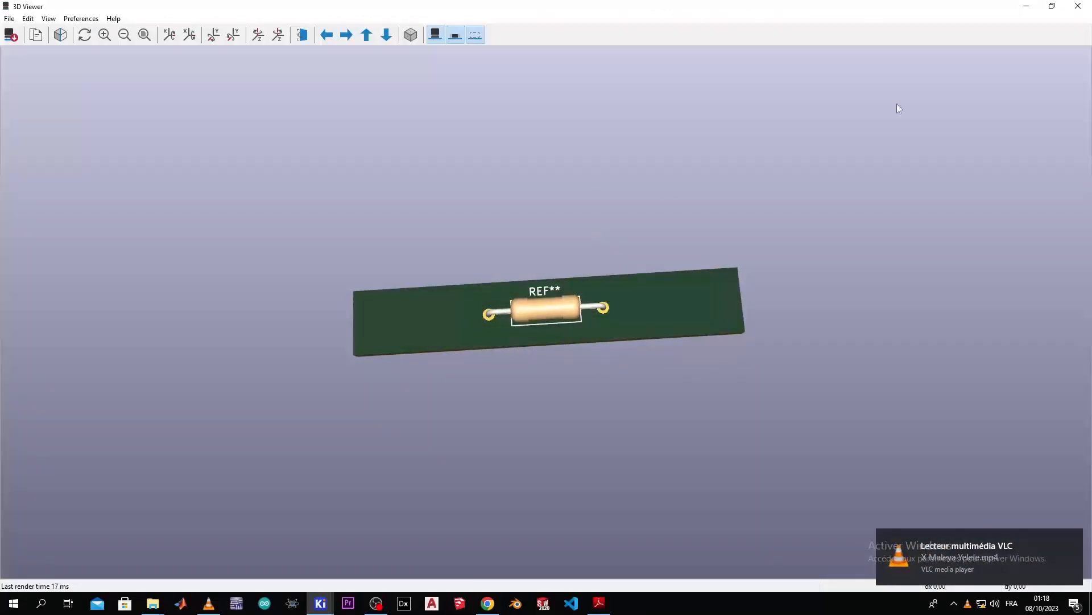
left_click(1079, 6)
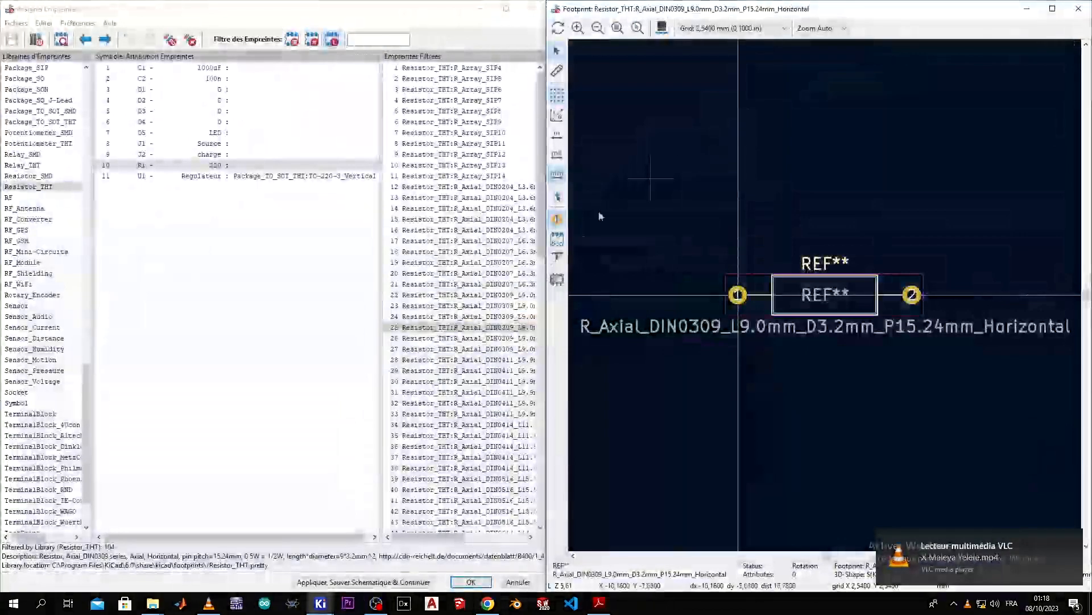
double_click(463, 328)
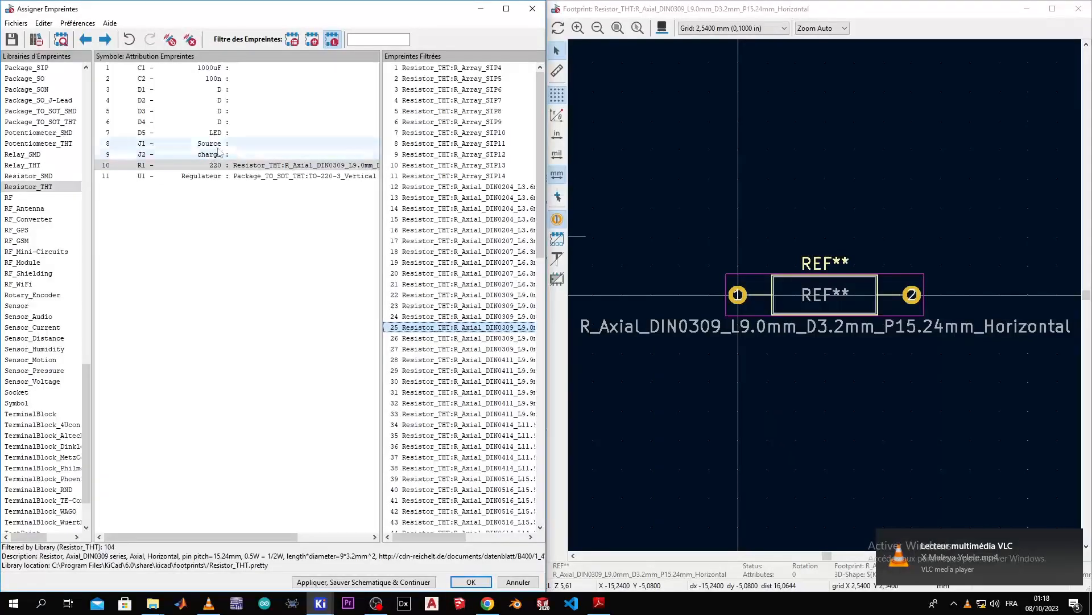
Select the Source connector J1, widen the library list and show the footprints of the Connector_JST library
left_click(226, 146)
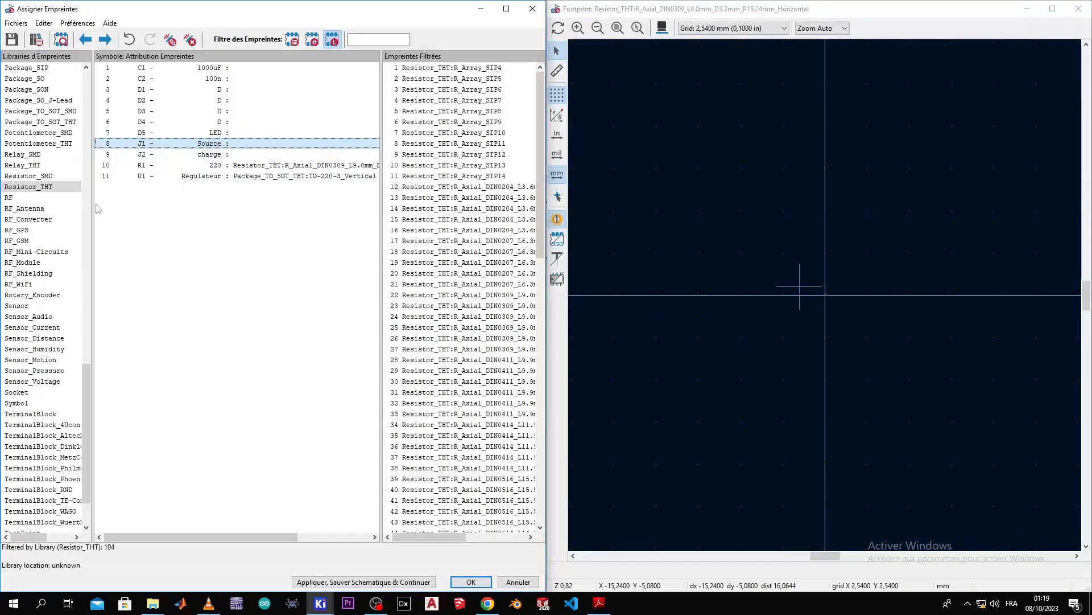
scroll(103, 261, "up", 12)
scroll(103, 261, "up", 8)
scroll(100, 186, "up", 4)
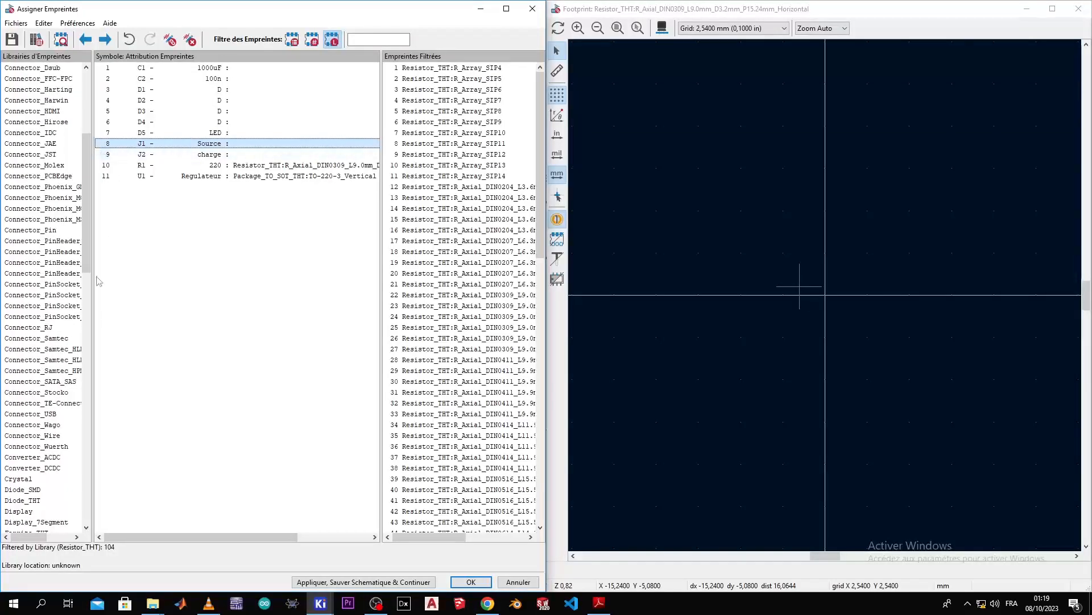
left_click_drag(92, 286, 147, 285)
scroll(114, 267, "up", 1)
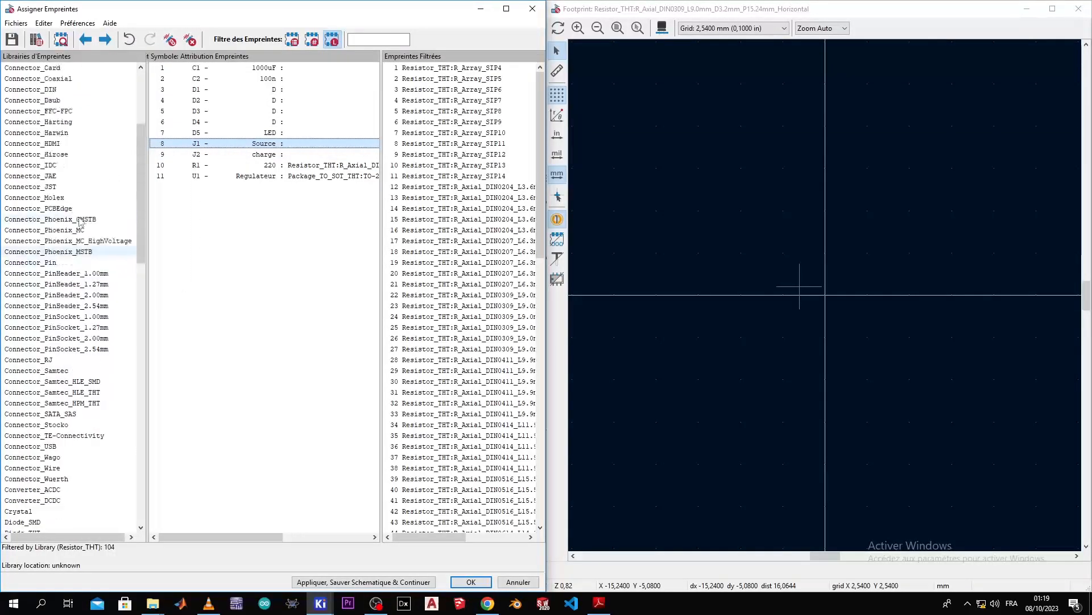
left_click(81, 188)
Inspect the 13-pin footprint JST_EH_B13B-EH-A_1x13_P2.50mm_Vertical in the 3D viewer
left_click(467, 263)
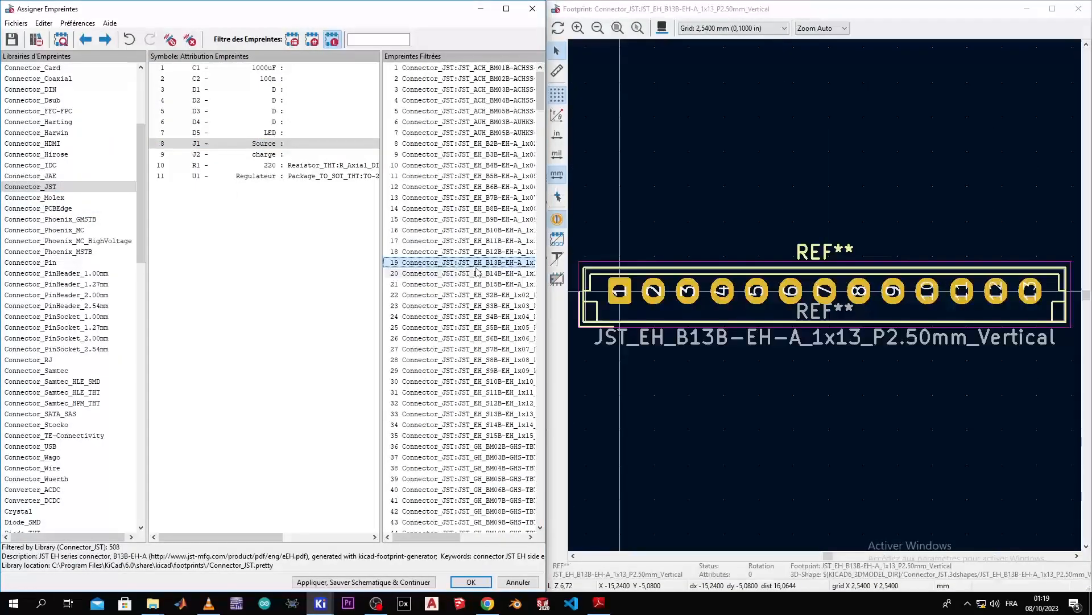
left_click(662, 28)
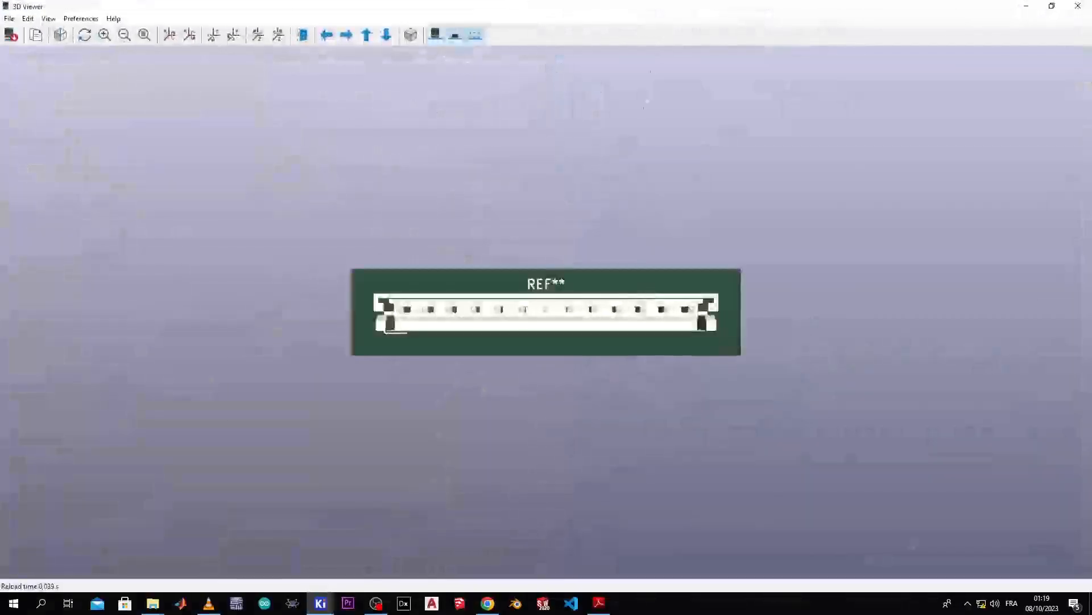
left_click_drag(583, 66, 507, 411)
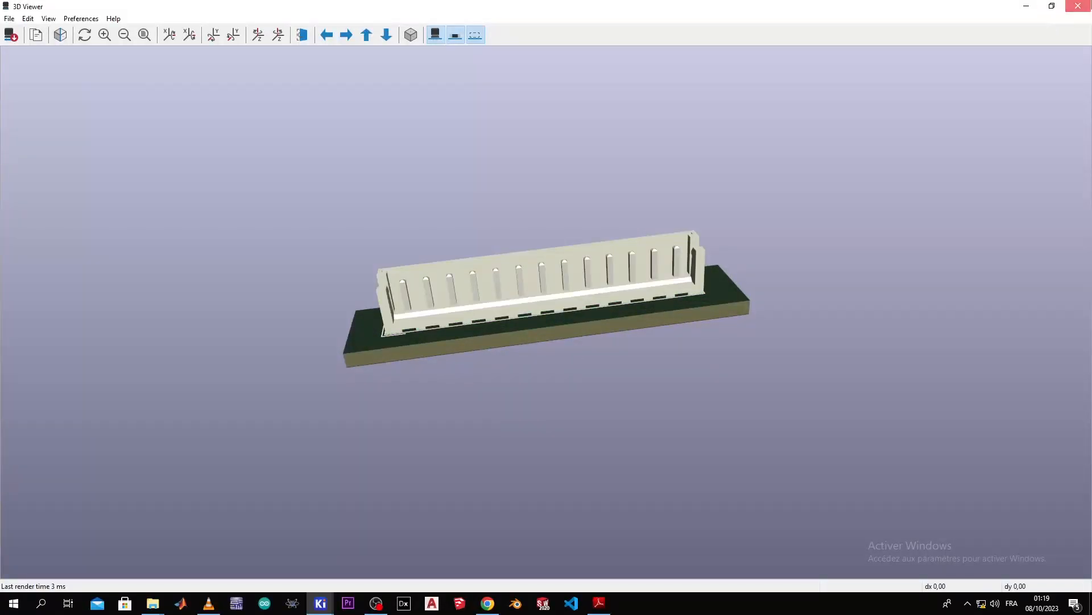
left_click(1077, 5)
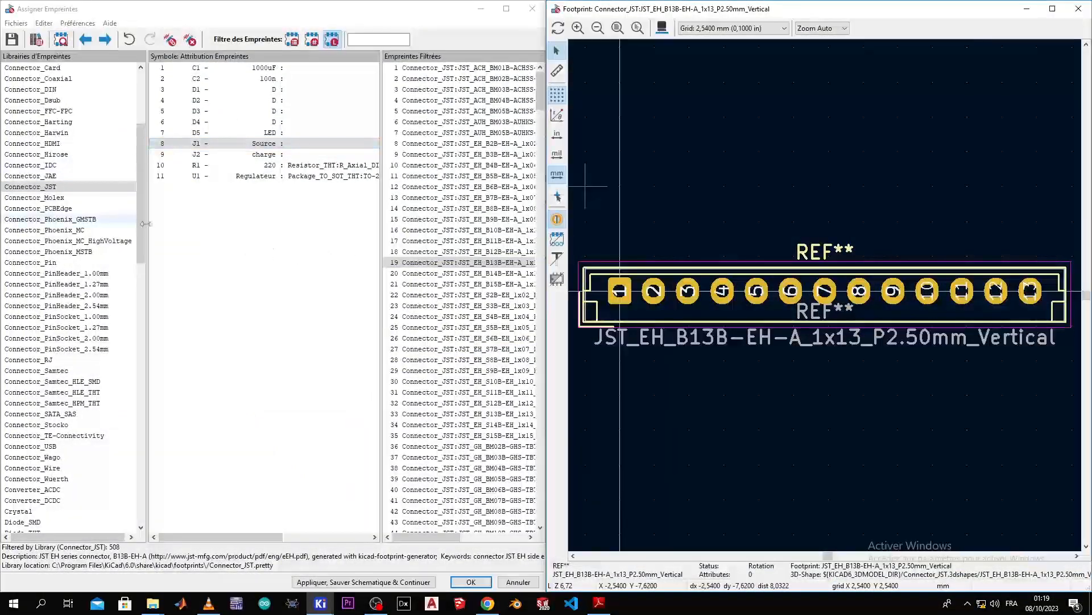
Step through the JST EH footprints to the two-pin JST_EH_B2B-EH-A_1x02_P2.50mm_Vertical
left_click(435, 221)
key("Up")
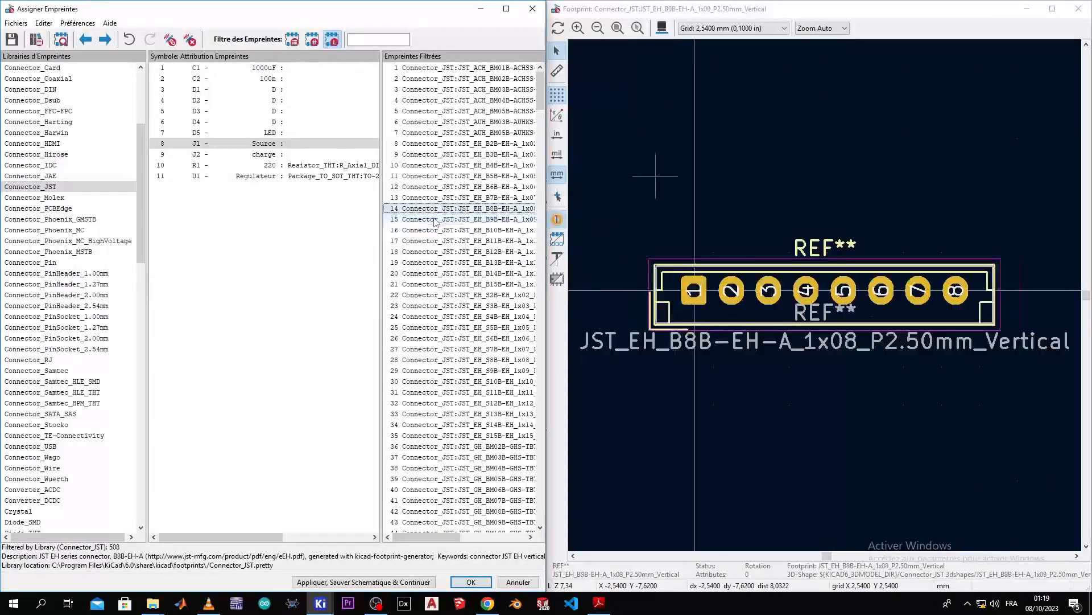
key("Up")
key("Up")
key("Up")
key("Up")
key("Up")
key("Up")
key("Up")
key("Up")
key("Up")
key("Up")
key("Up")
key("Down")
key("Down")
key("Down")
key("Down")
key("Down")
key("Down")
key("Down")
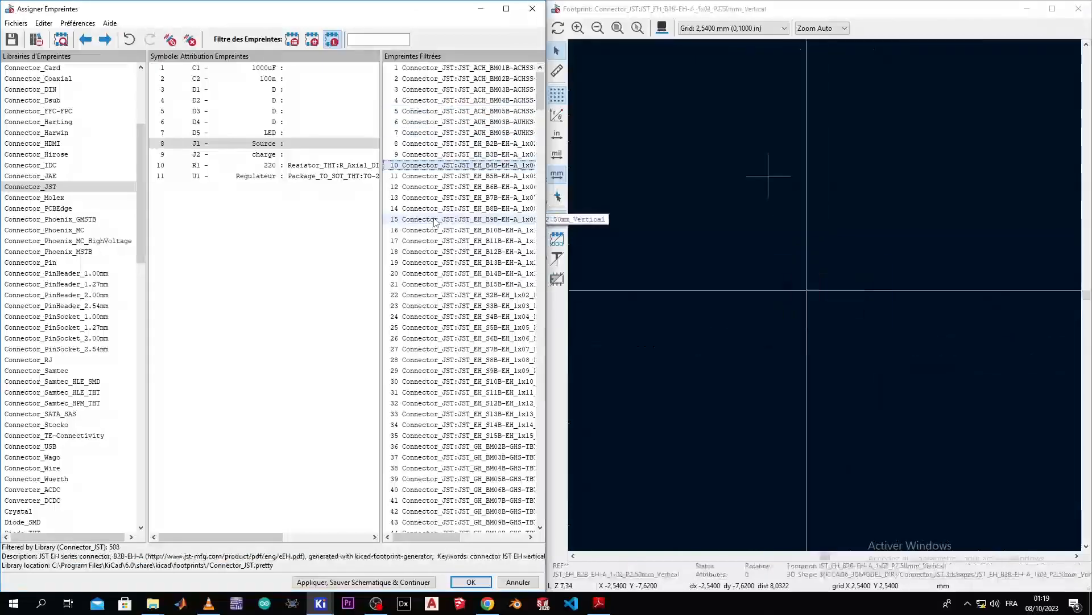
key("Down")
key("Up")
key("Up")
key("Up")
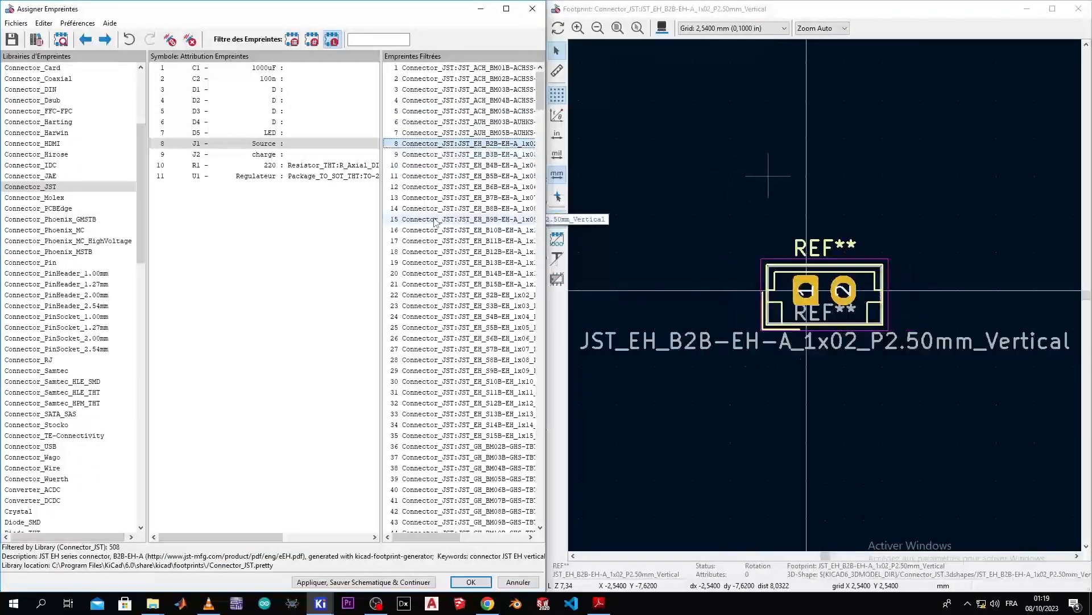
Check the two-pin JST_EH_B2B-EH-A_1x02_P2.50mm_Vertical footprint in 3D and assign it to connector J1
left_click(662, 28)
left_click_drag(593, 342, 585, 92)
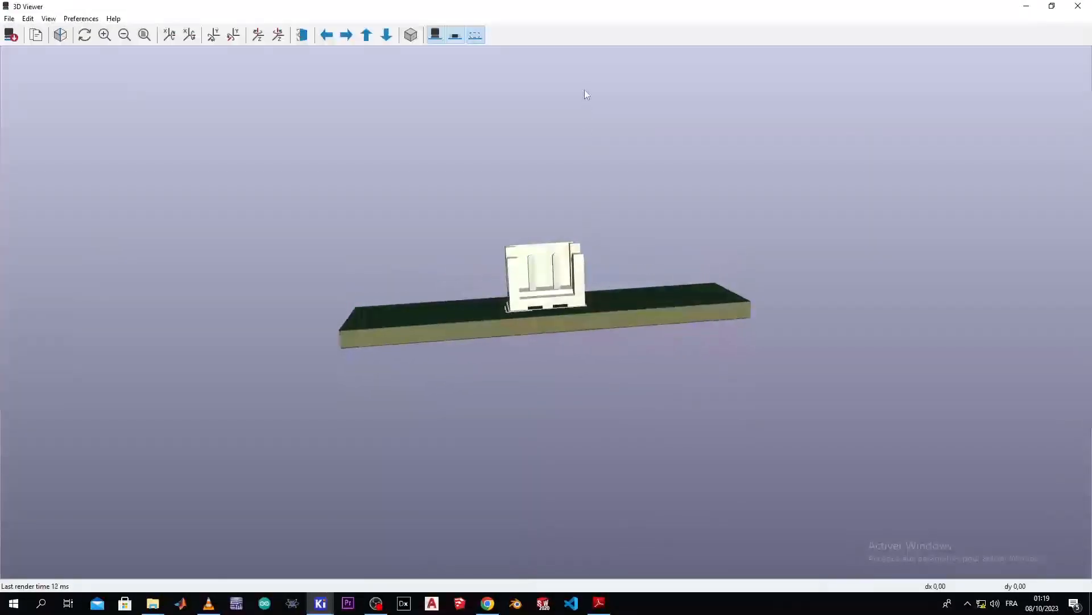
left_click(1078, 5)
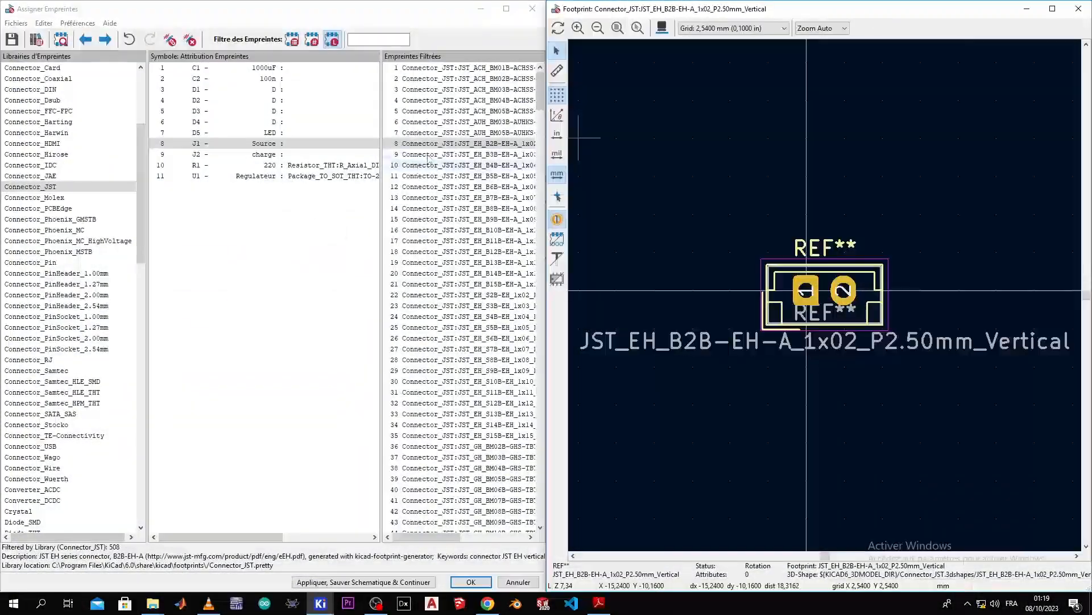
double_click(438, 145)
Copy the footprint assignment of connector J1 to the charge connector J2
left_click(342, 145)
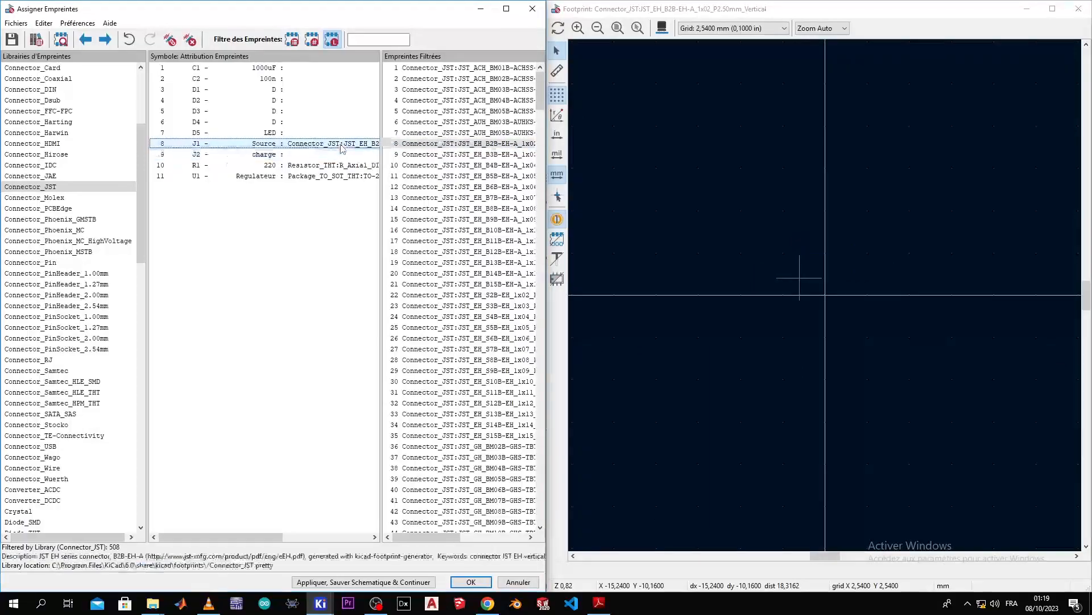
left_click(340, 153)
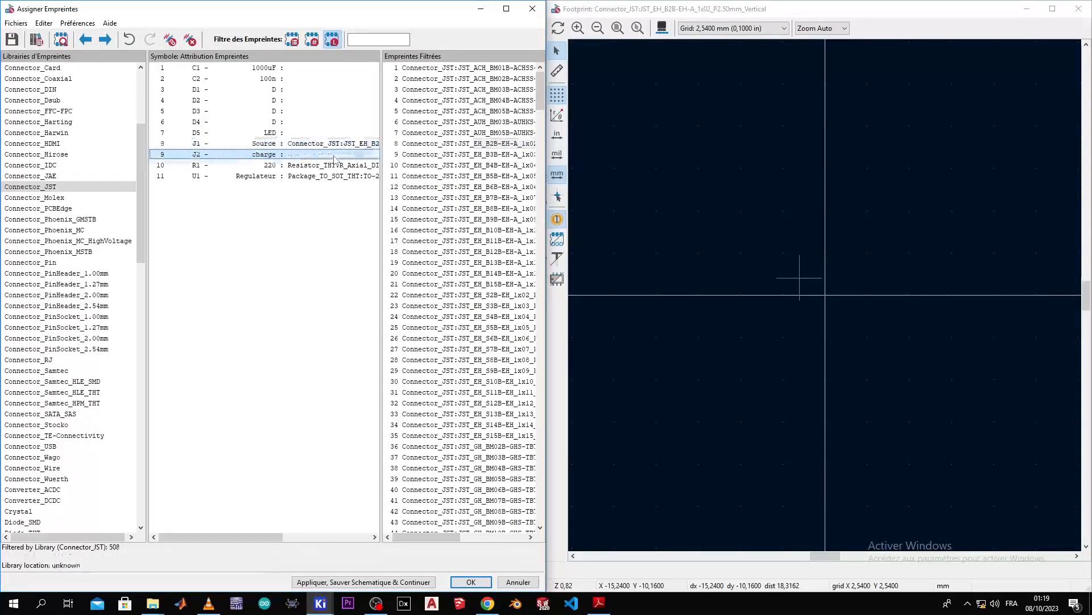
key("ctrl+v")
Select LED D5 and list the footprints of the LED_THT library
left_click(322, 133)
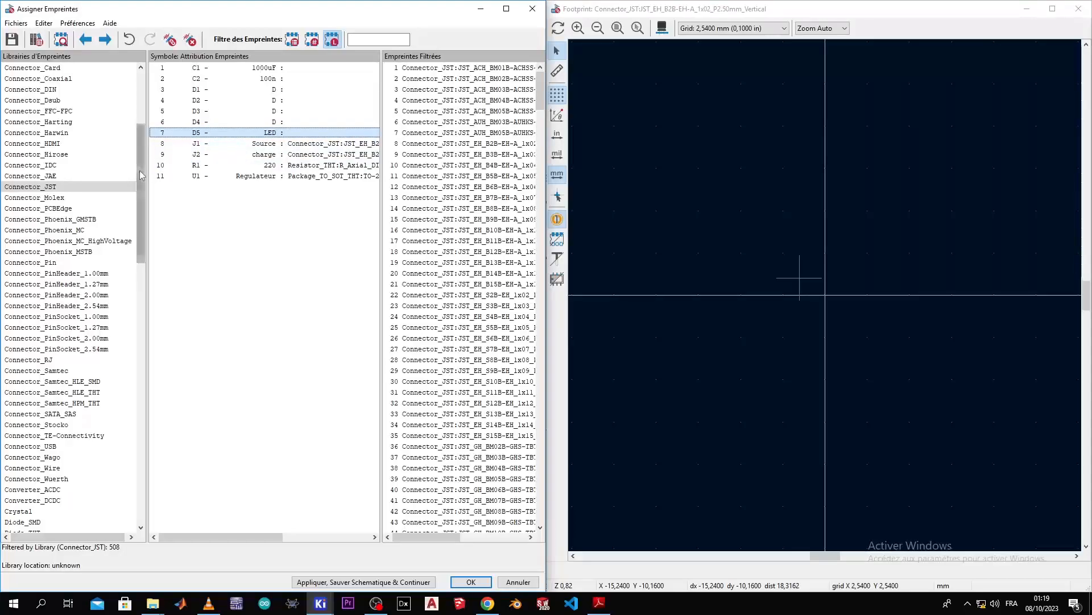
left_click_drag(142, 178, 152, 281)
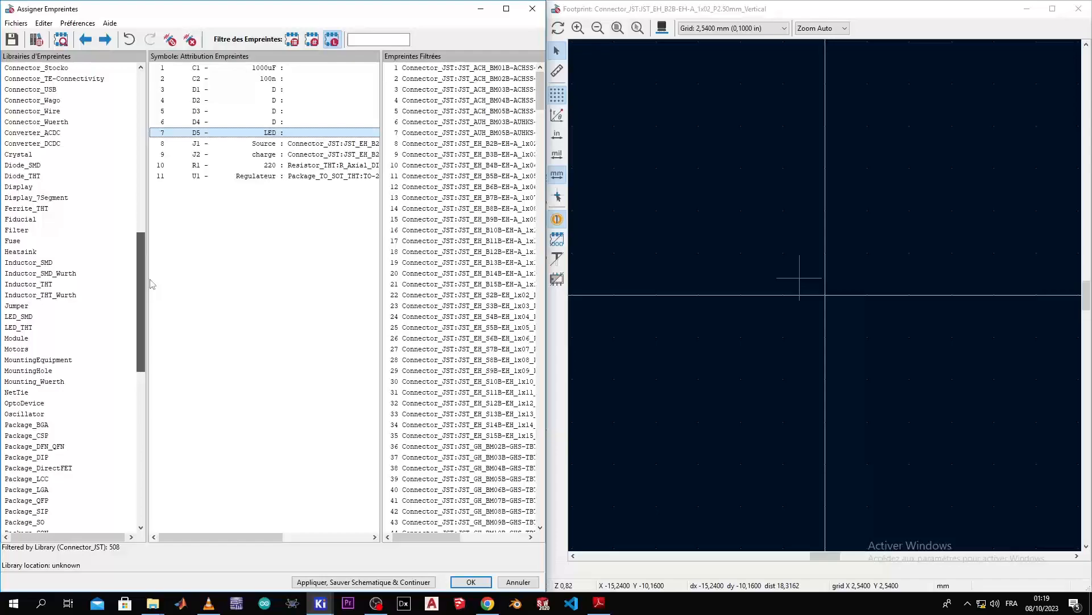
left_click(38, 328)
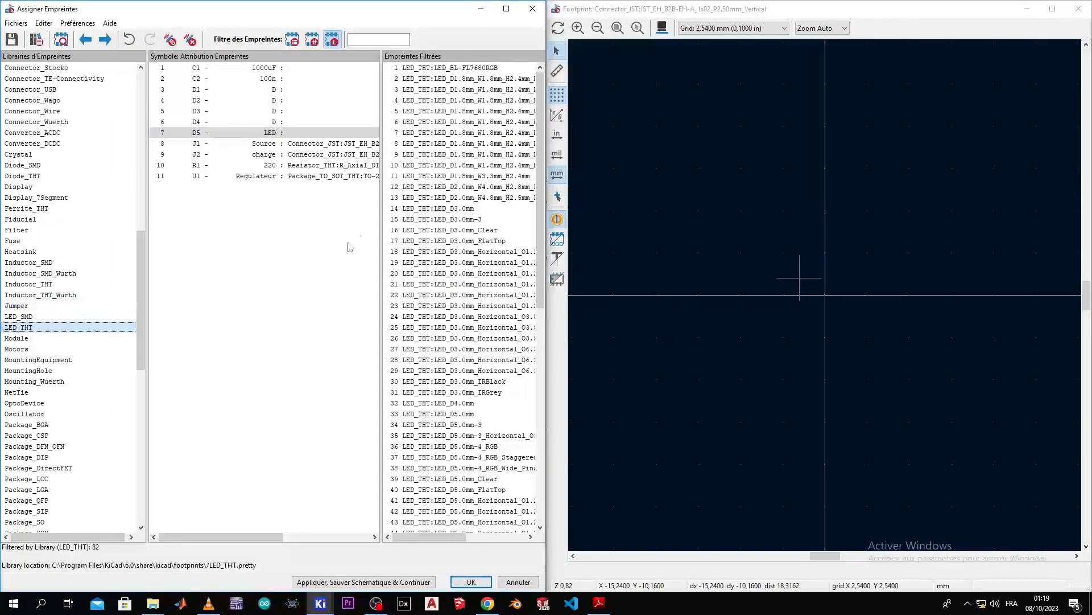
Browse the LED footprints and inspect LED_D3.0mm_Clear in the 3D viewer
left_click(422, 198)
left_click(440, 169)
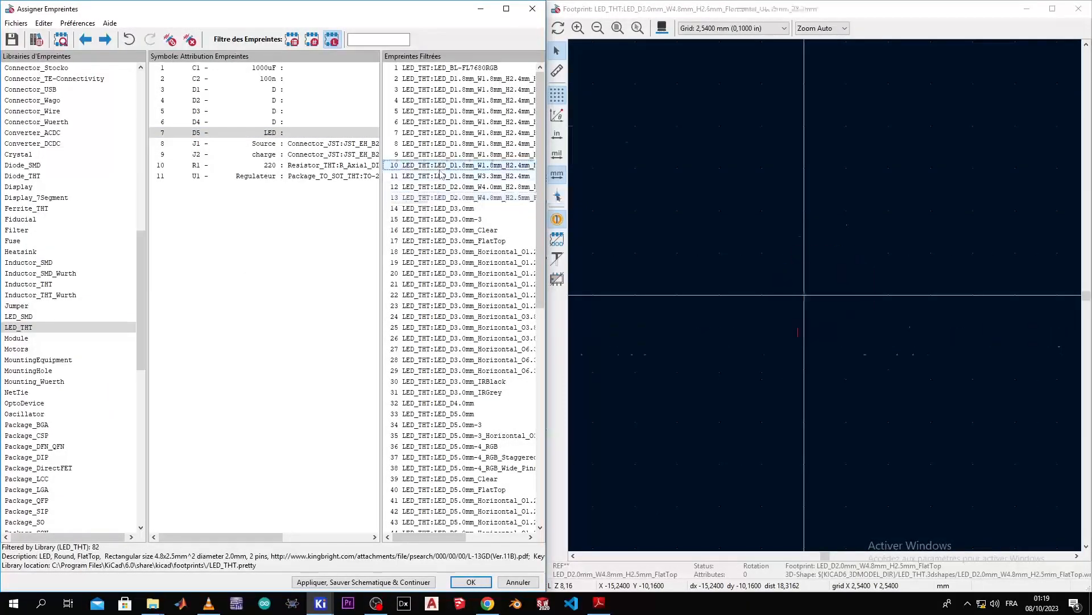
key("Down")
key("Down")
key("Down")
key("Down")
key("Down")
key("Down")
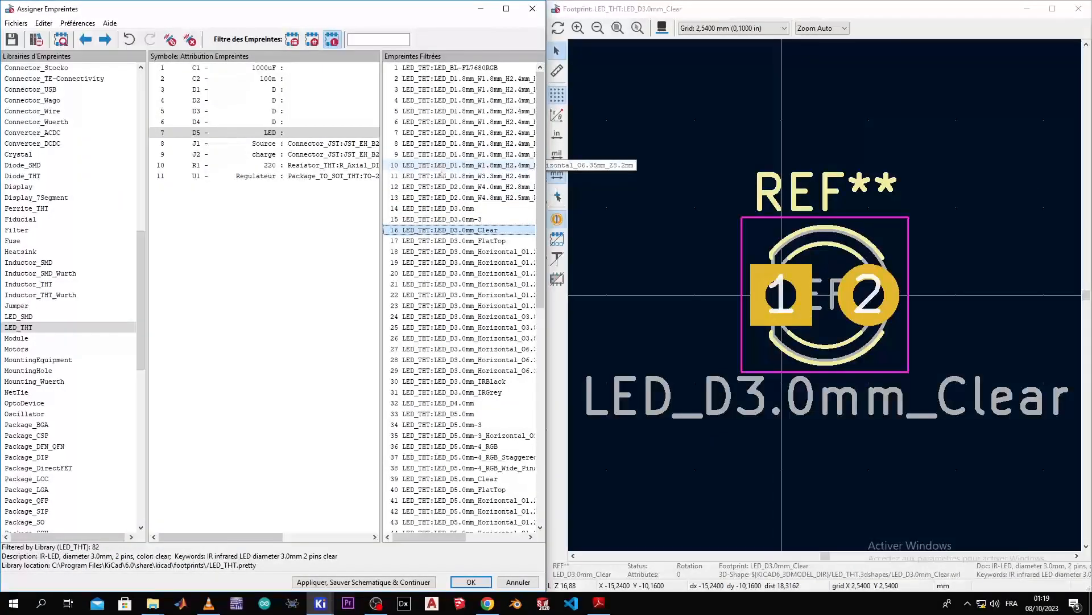
left_click(661, 29)
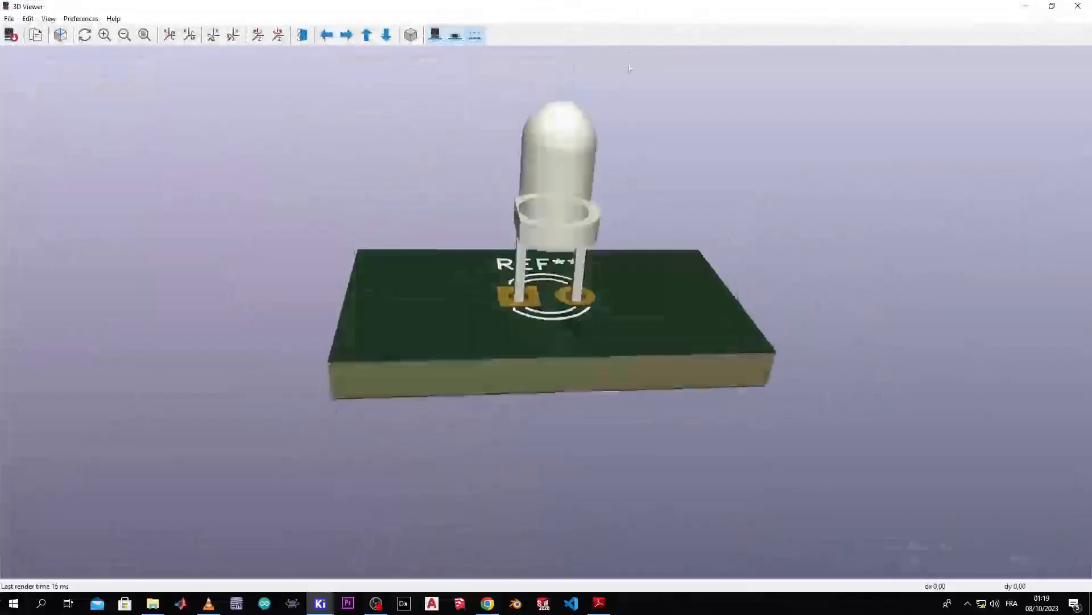
left_click(1078, 6)
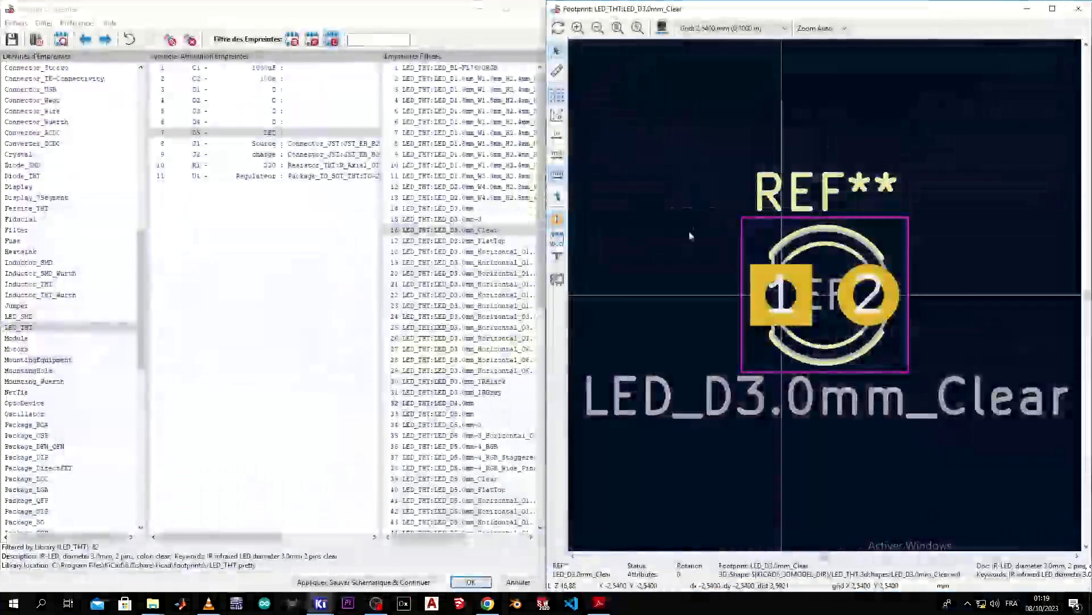
Browse the horizontal 3 mm LED footprints and inspect LED_D3.0mm_IRGrey in the 3D viewer
left_click(466, 252)
key("Down")
key("Down")
key("Down")
key("Down")
key("Down")
key("Down")
key("Down")
key("Down")
key("Down")
key("Down")
key("Down")
key("Down")
key("Down")
key("Down")
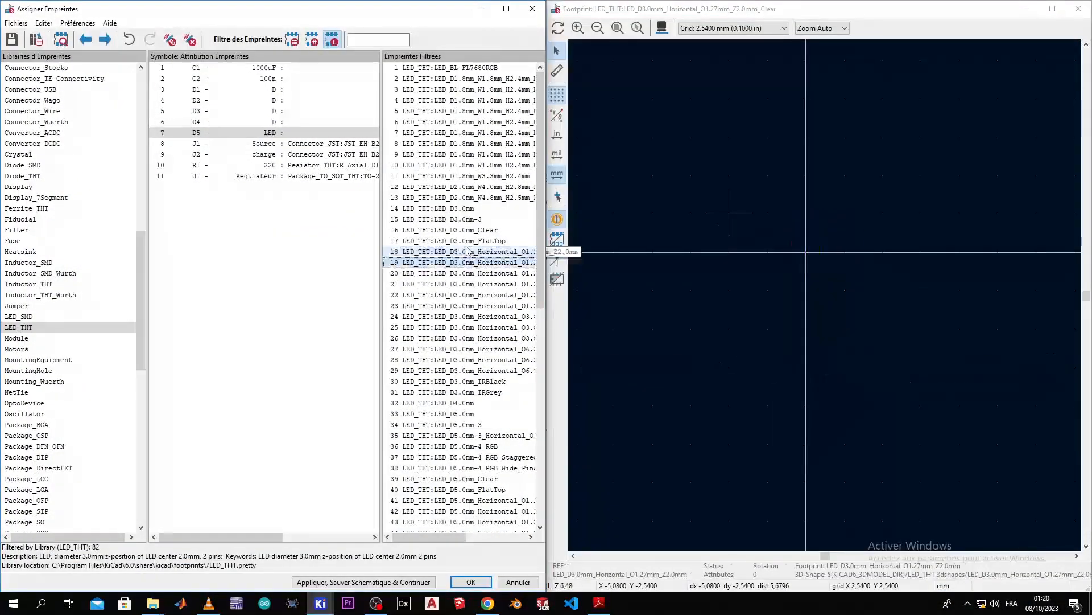
key("Down")
key("Up")
key("Up")
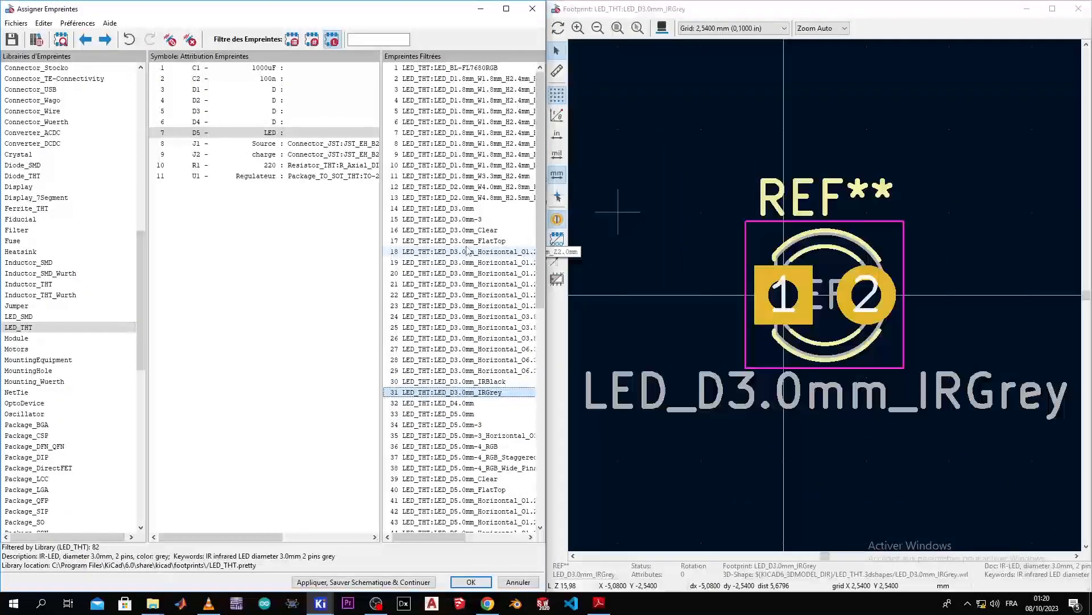
left_click(662, 28)
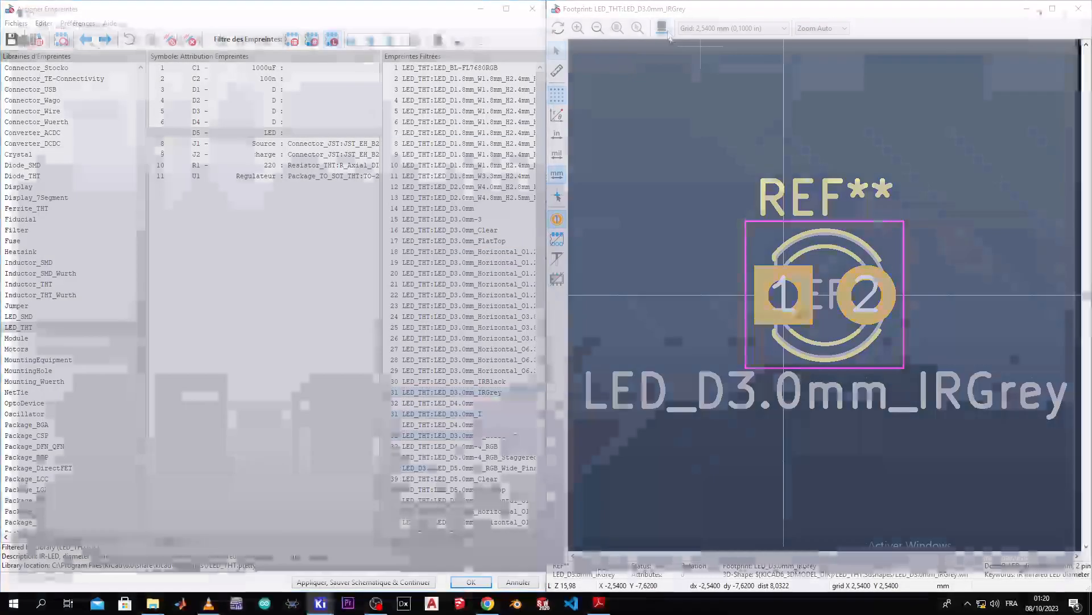
left_click(1080, 6)
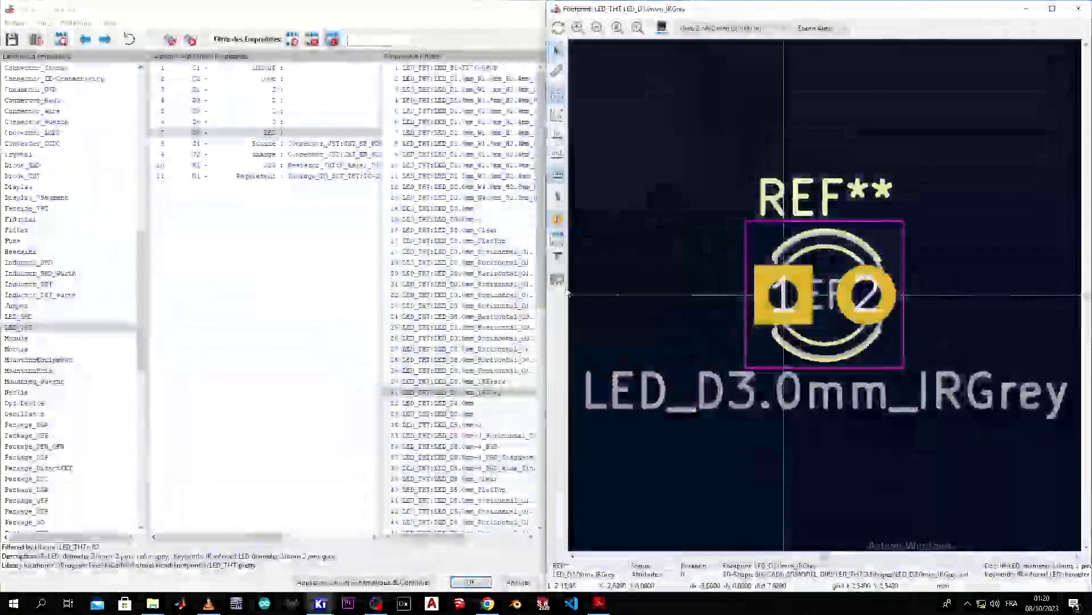
Preview the LED_THT footprints from LED_D5.0mm through the rectangular and VCCLite types at the end of the library
left_click(485, 415)
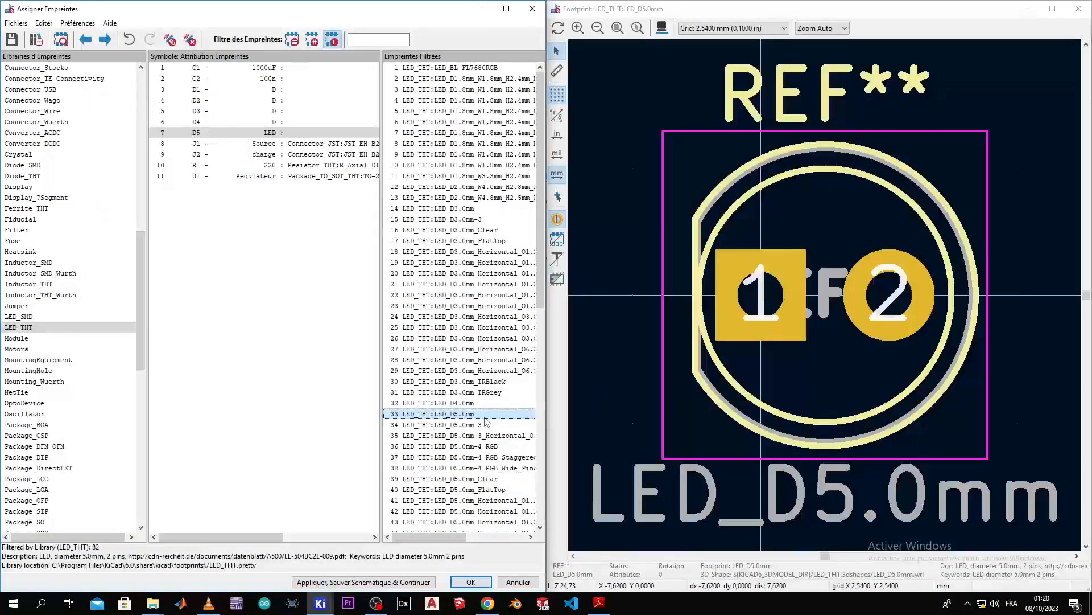
key("Down")
key("Down")
key("Down")
key("Down")
key("Down")
key("Down")
key("Down")
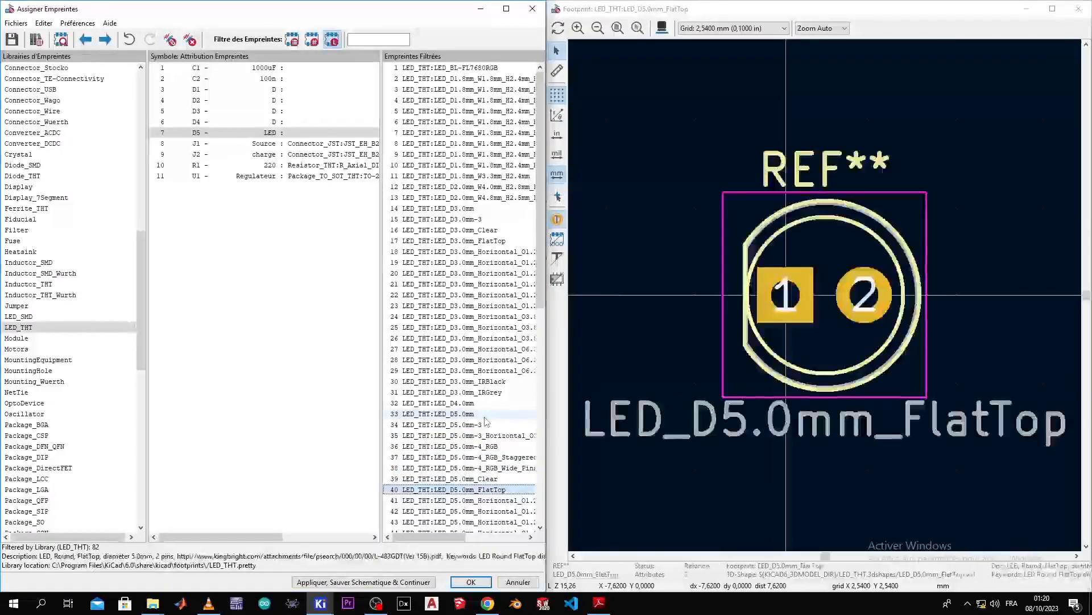
key("Down")
key("Up")
key("Up")
key("Up")
key("Down")
key("Down")
key("Down")
key("Down")
key("Down")
key("Down")
key("Down")
key("Down")
key("Down")
key("Down")
key("Down")
key("Down")
key("Down")
key("Down")
key("Down")
key("Down")
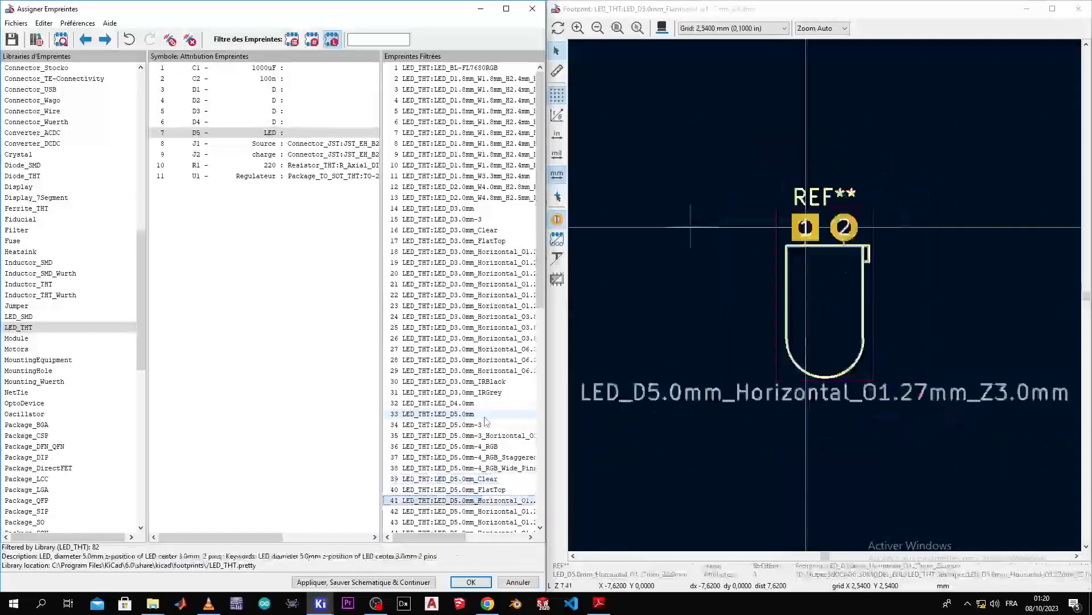
key("Down")
key("Down")
key("Down")
key("Down")
key("Down")
key("Down")
key("Down")
key("Down")
key("Down")
key("Down")
key("Down")
key("Down")
key("Down")
key("Down")
key("Down")
key("Down")
key("Down")
key("Down")
key("Down")
key("Down")
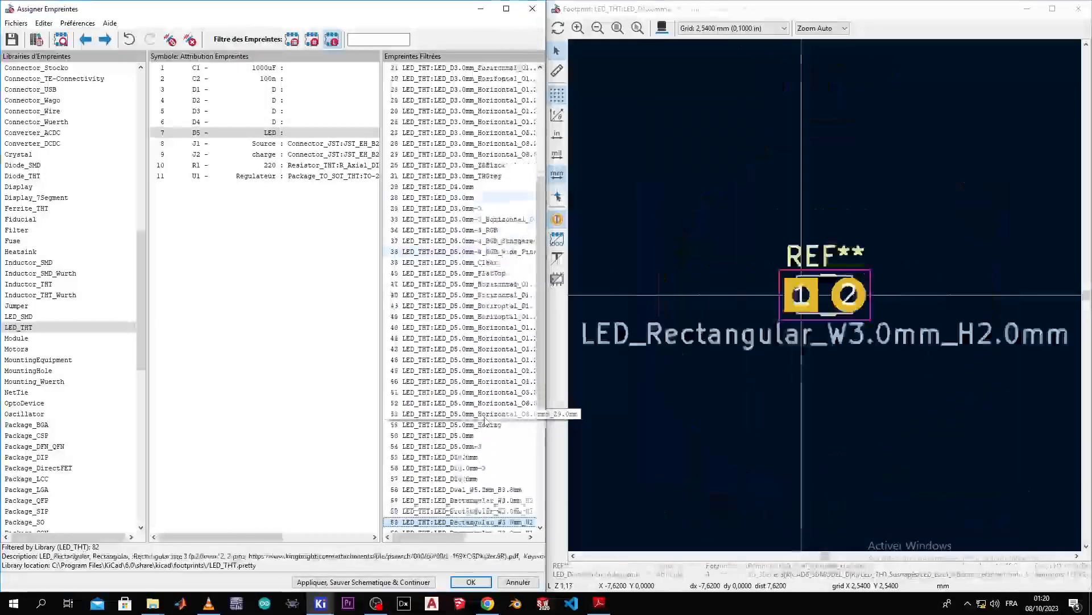
key("Down")
key("Down")
key("Down")
key("Down")
key("Down")
key("Down")
key("Down")
key("Down")
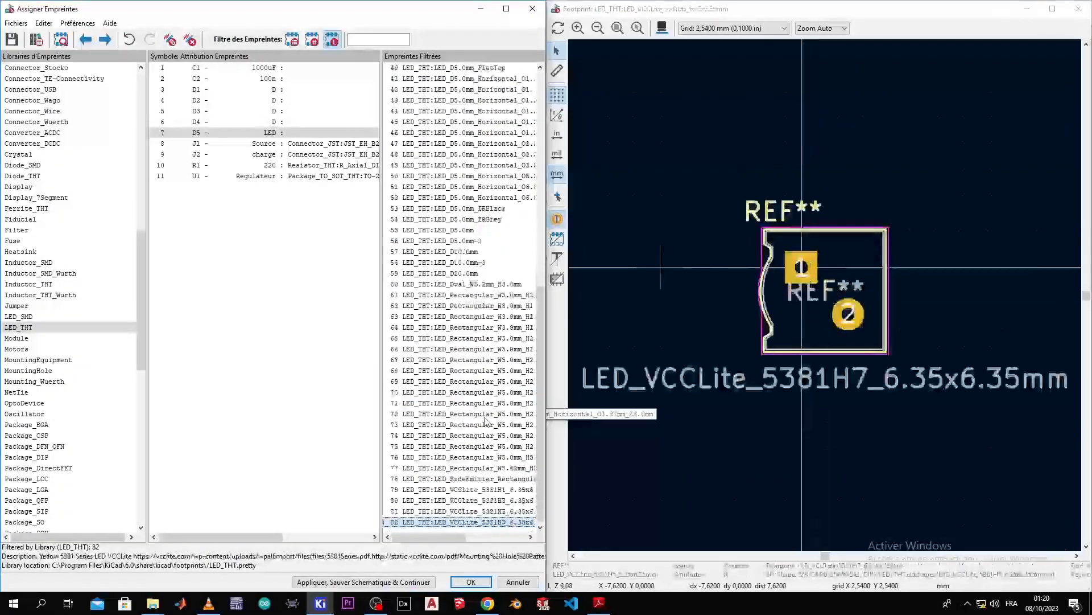
Look back through the LED_THT footprints from the end of the library to the 1.8 mm types at its beginning
key("Up")
key("Up")
key("Up")
key("Up")
key("Up")
key("Up")
key("Up")
key("Up")
key("Up")
key("Up")
key("Up")
key("Up")
key("Up")
key("Up")
key("Up")
key("Up")
key("Up")
key("Up")
key("Up")
key("Up")
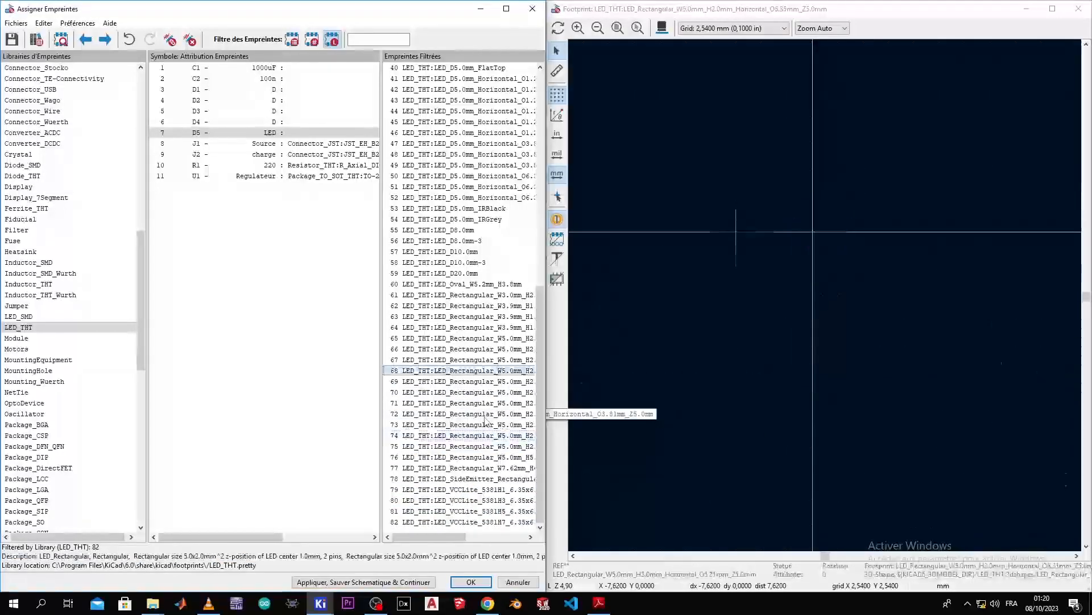
key("Up")
key("Up")
key("Up")
key("Up")
key("Up")
key("Up")
key("Up")
key("Up")
key("Up")
key("Up")
key("Up")
key("Up")
key("Up")
key("Up")
key("Up")
key("Up")
key("Up")
key("Up")
key("Up")
key("Up")
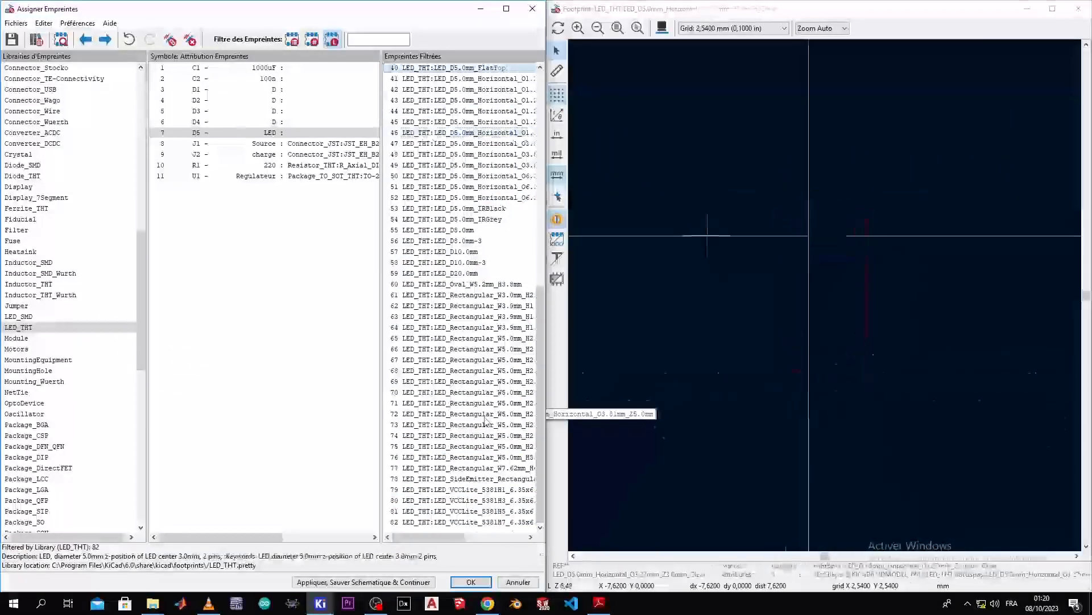
key("Up")
key("Up")
key("Up")
key("Up")
key("Up")
key("Up")
key("Up")
key("Up")
key("Up")
key("Up")
key("Up")
key("Up")
key("Up")
key("Up")
key("Up")
key("Up")
key("Up")
key("Up")
key("Up")
key("Up")
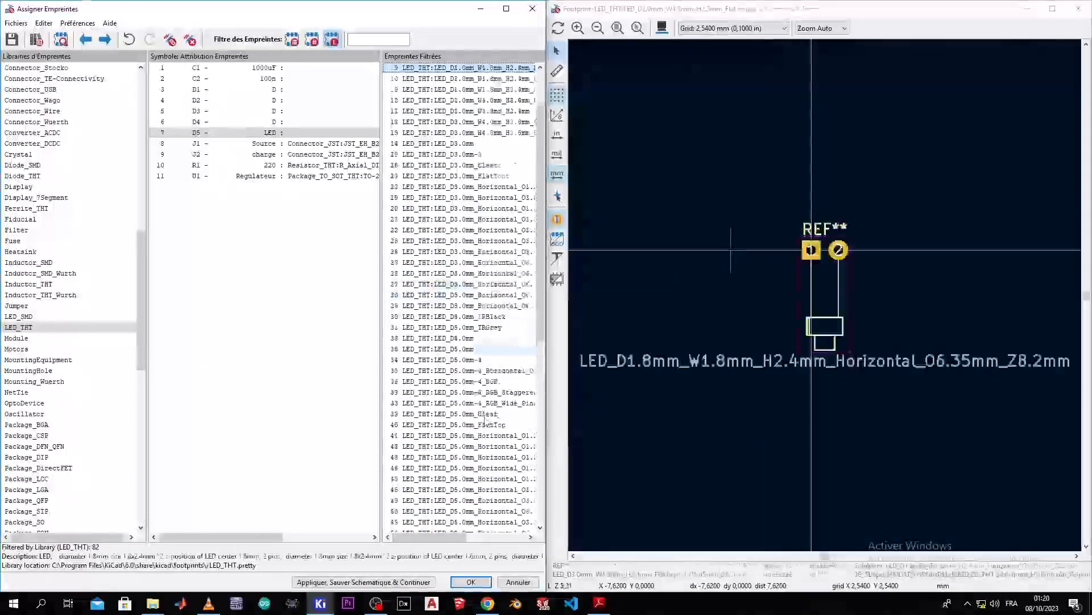
Choose the LED_D3.0mm footprint, check it in 3D and assign it to LED D5
key("Down")
key("Down")
key("Down")
key("Down")
key("Down")
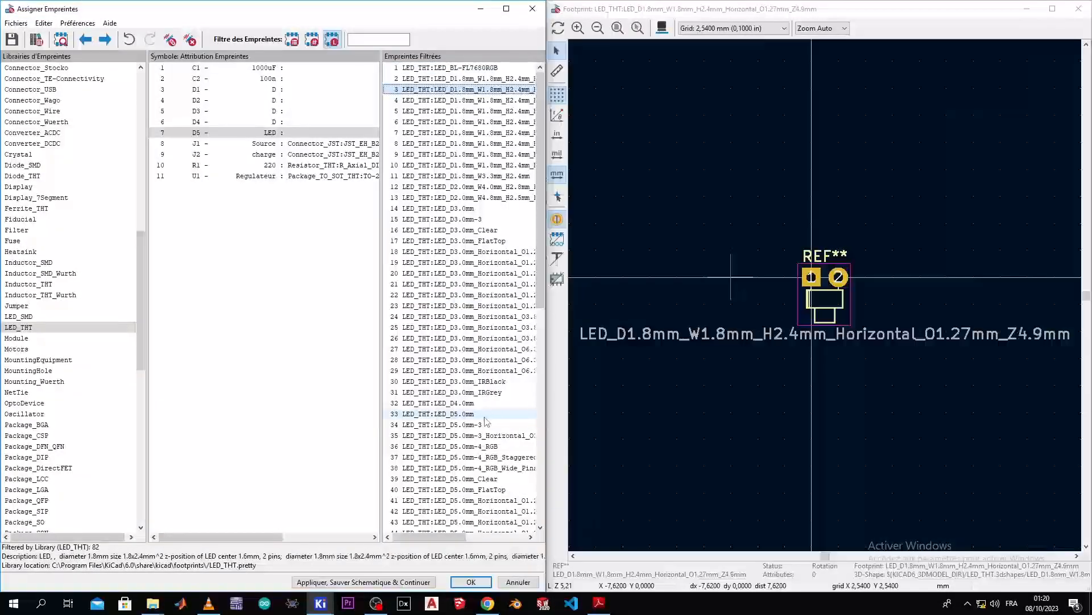
key("Down")
key("Down")
key("Down")
key("Down")
key("Down")
key("Down")
key("Down")
key("Down")
key("Down")
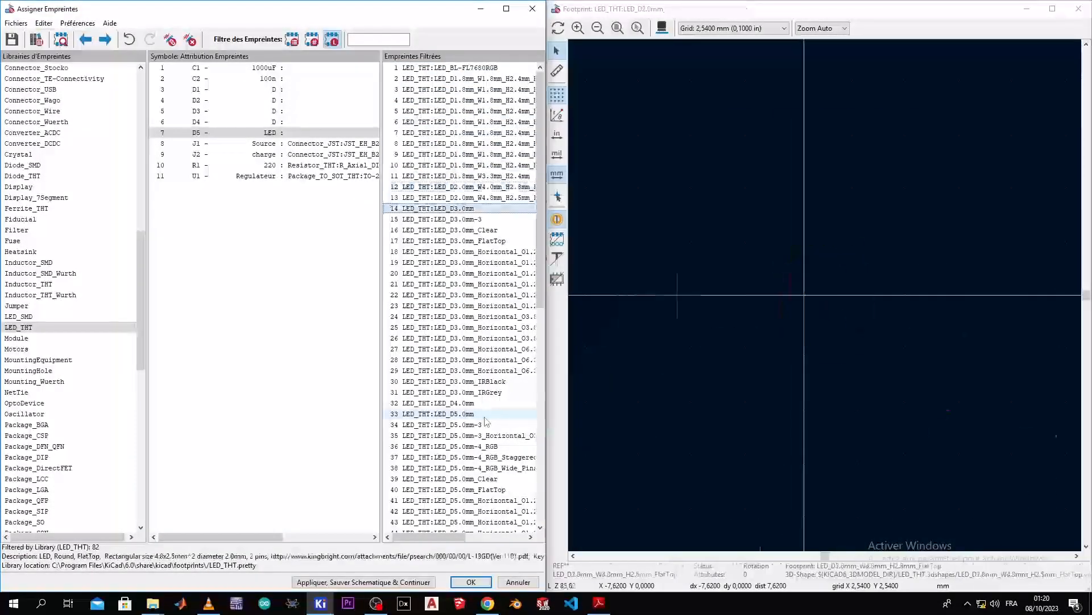
key("Up")
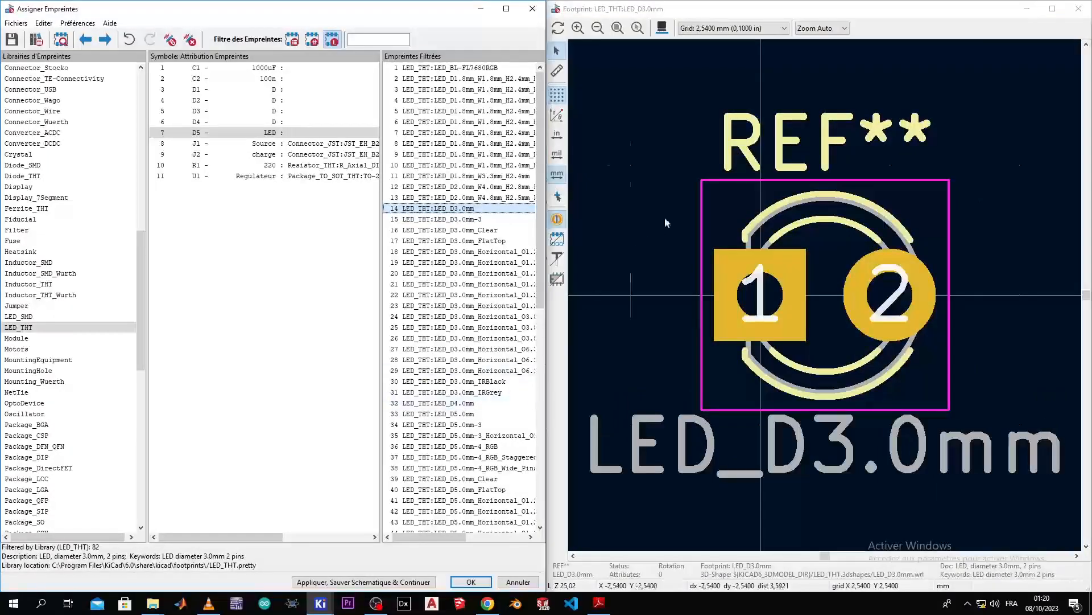
left_click(662, 27)
left_click_drag(628, 266, 711, 284)
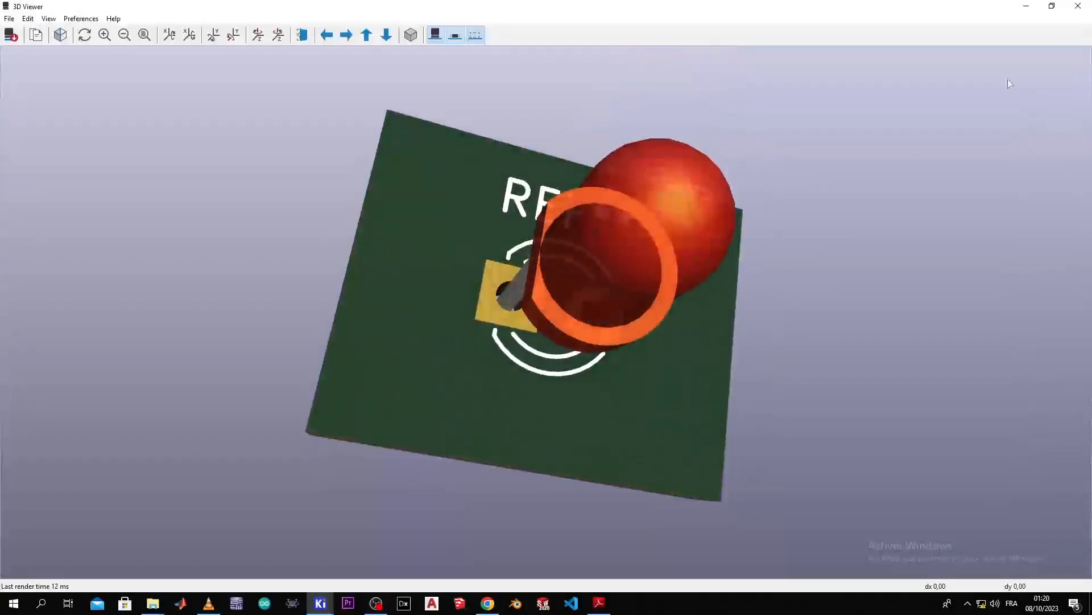
left_click(1078, 6)
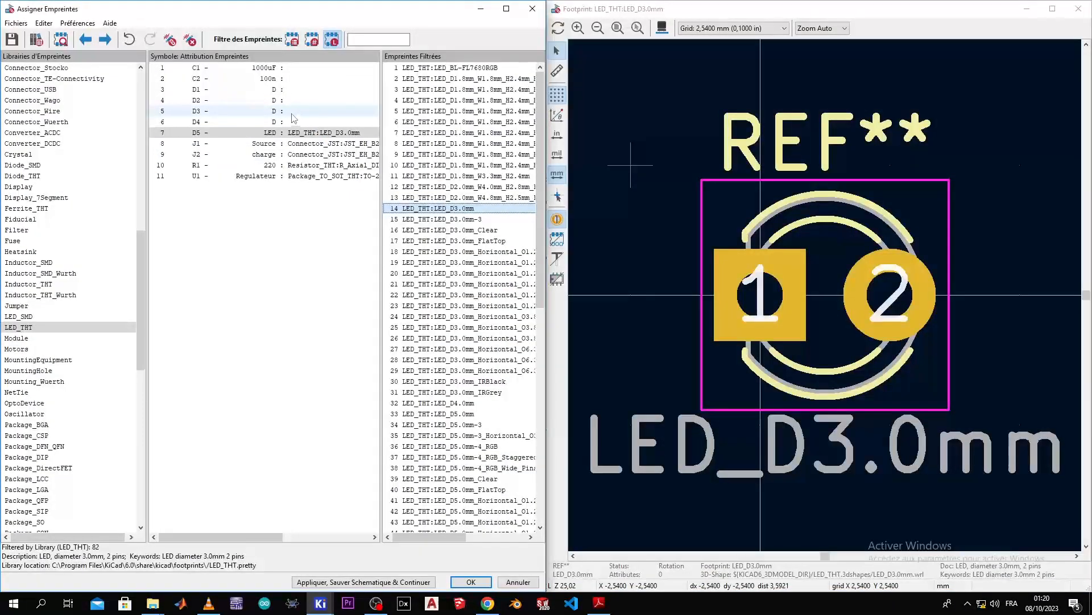
Select diode D1 and list the footprints of the Diode_THT library
left_click(297, 93)
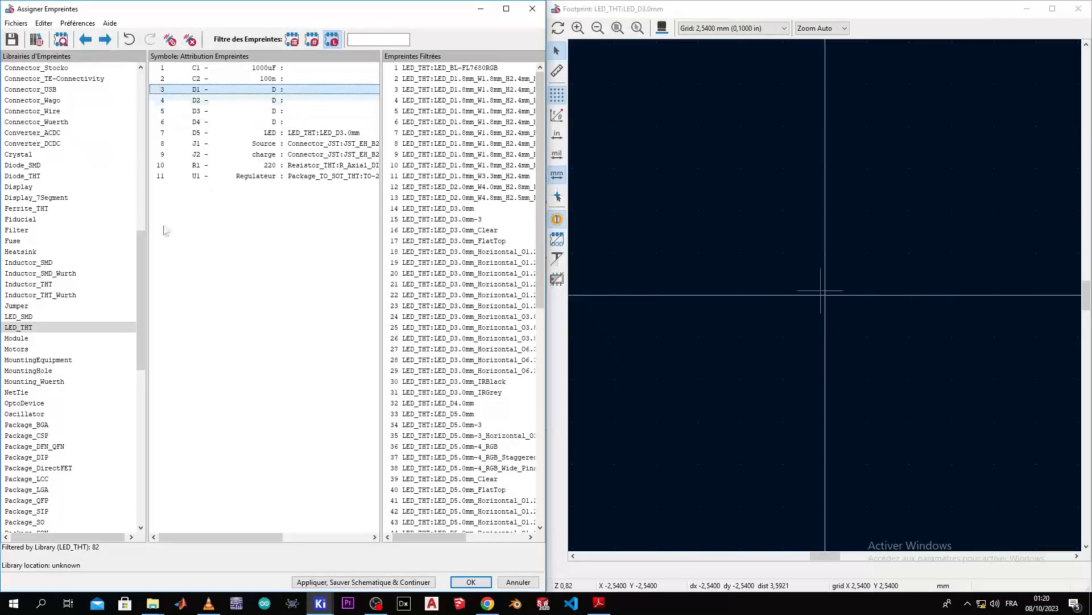
left_click_drag(141, 285, 132, 211)
scroll(128, 236, "down", 5)
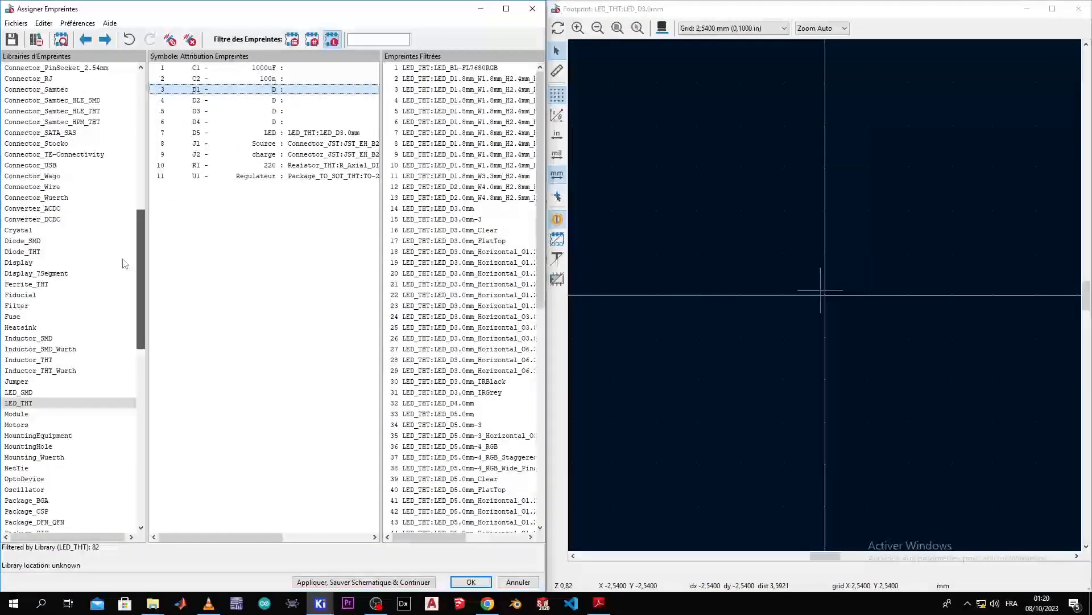
left_click(27, 252)
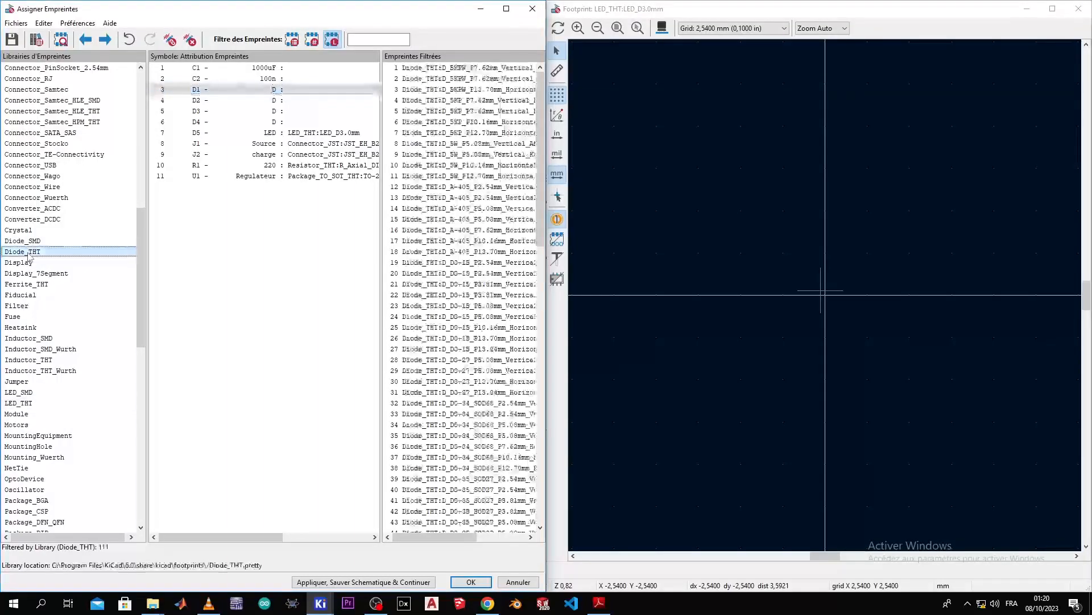
Choose the D_A-405_P10.16mm_Horizontal footprint, check it in 3D and assign it to diode D1
left_click(444, 198)
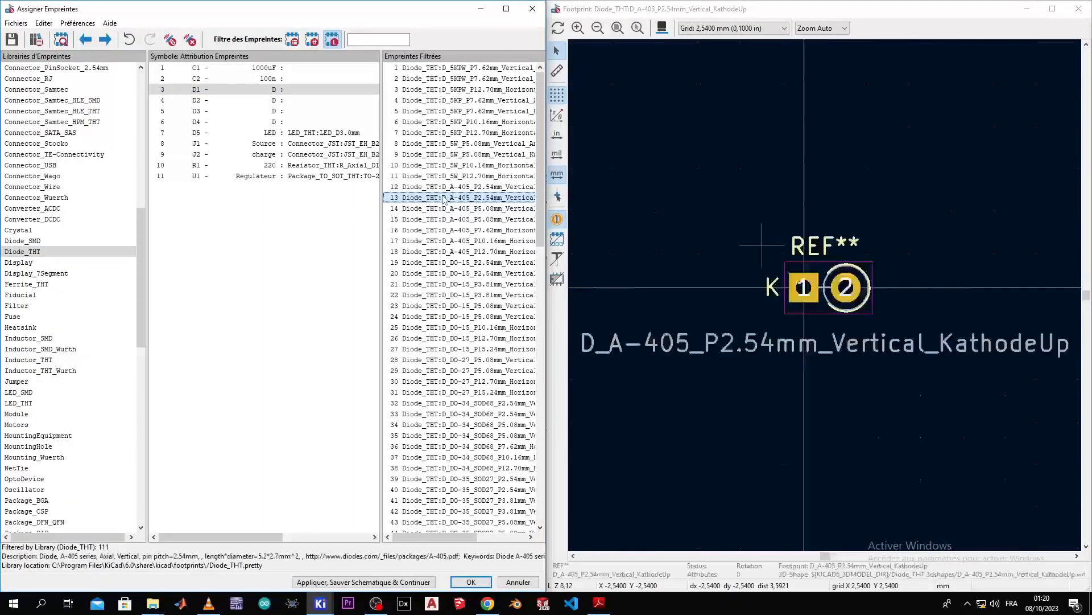
left_click(451, 242)
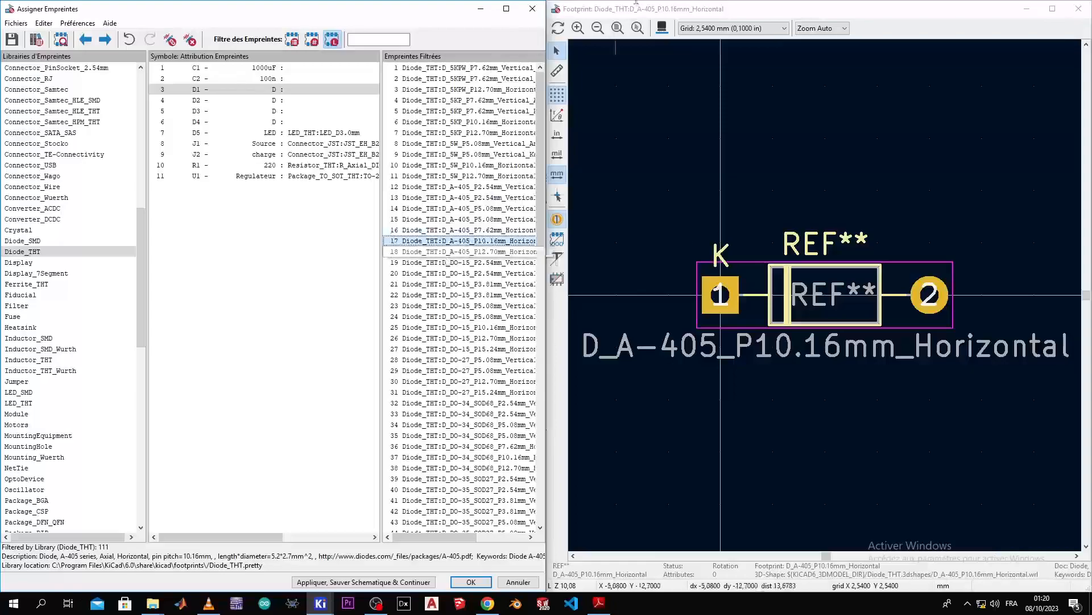
left_click(662, 28)
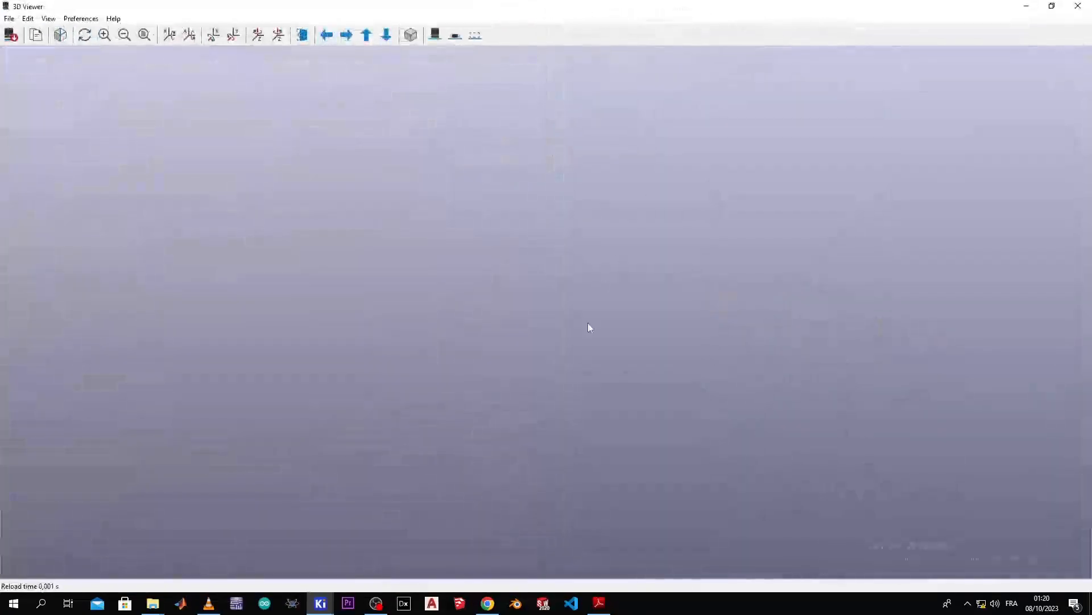
left_click_drag(585, 333, 600, 160)
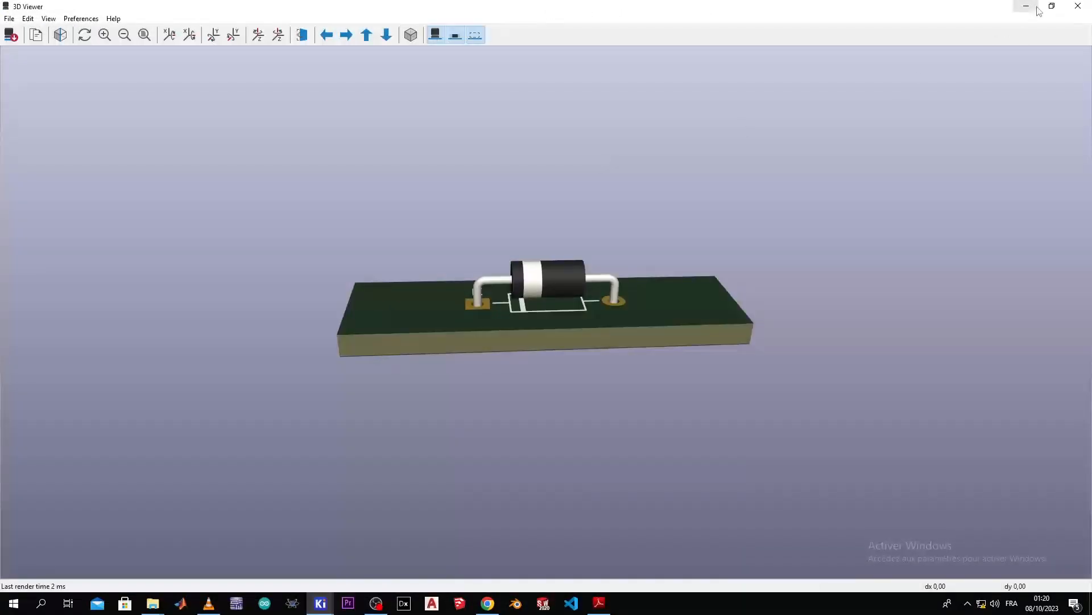
key("alt+F4")
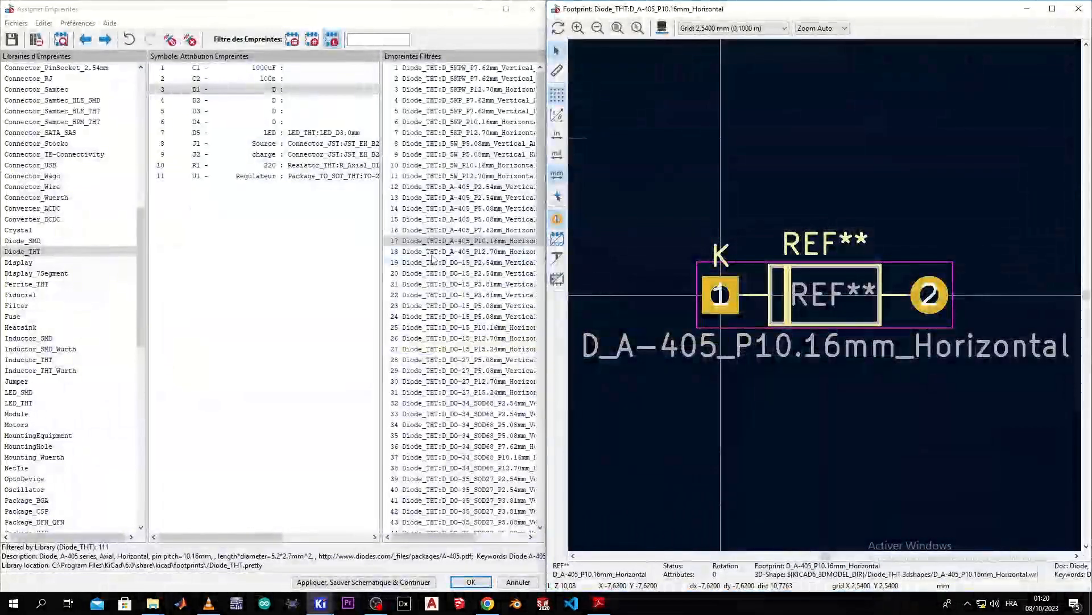
left_click(444, 246)
Assign the same D_A-405_P10.16mm_Horizontal footprint to diodes D2, D3 and D4
left_click(327, 91)
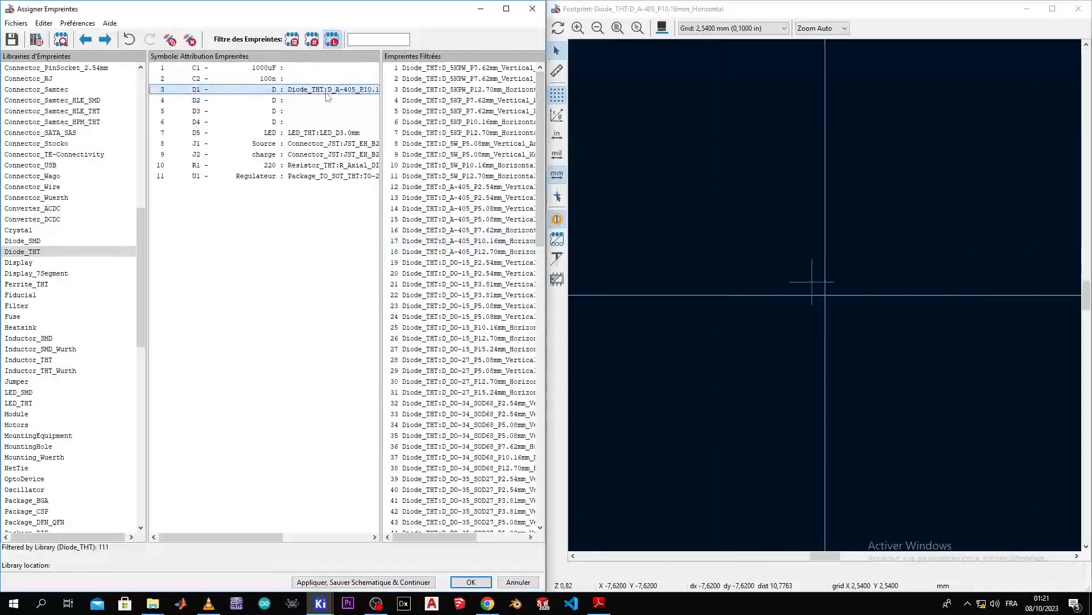
left_click(330, 101, "shift")
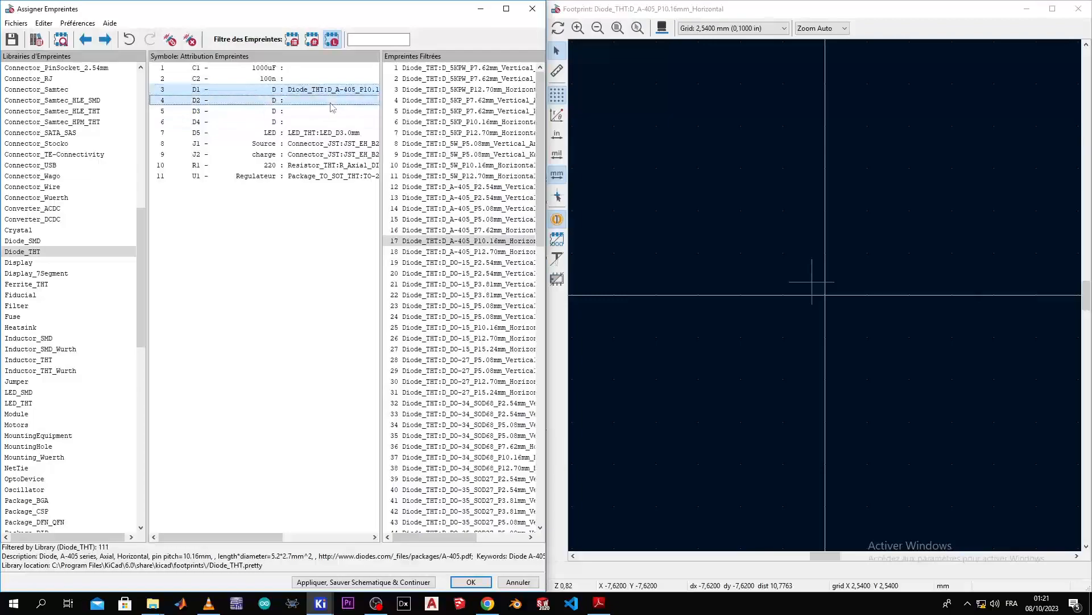
left_click(326, 111)
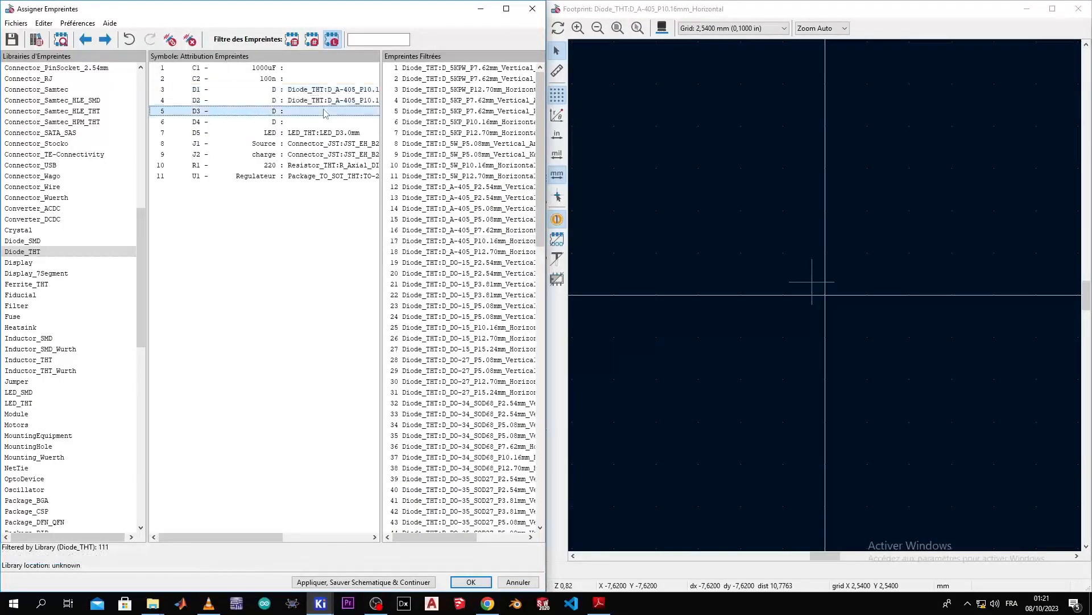
left_click(320, 122)
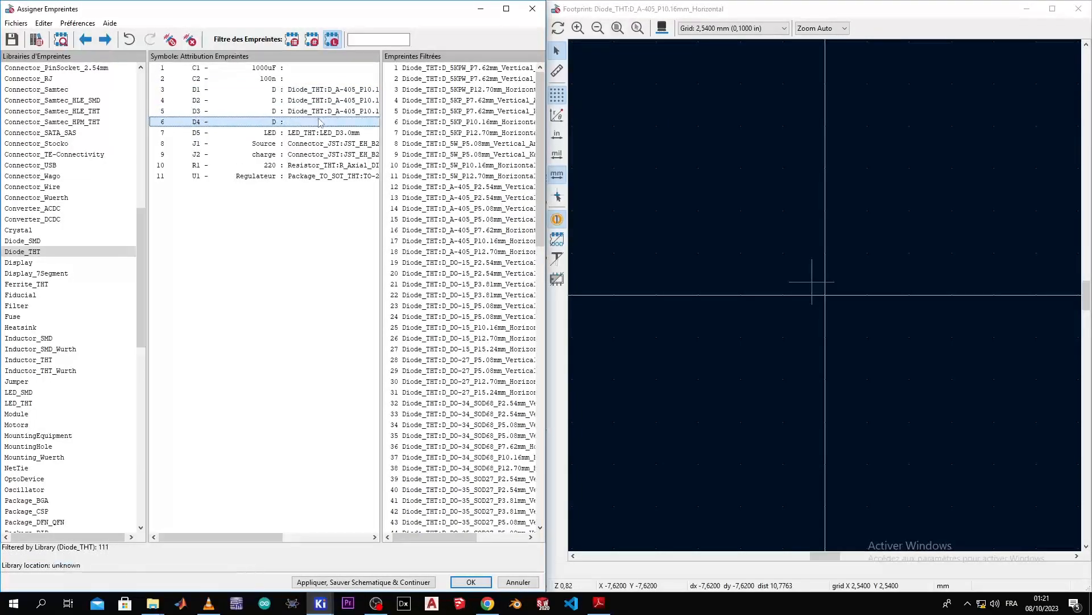
Select capacitor C1 and list the footprints of the Capacitor_THT library
left_click(319, 69)
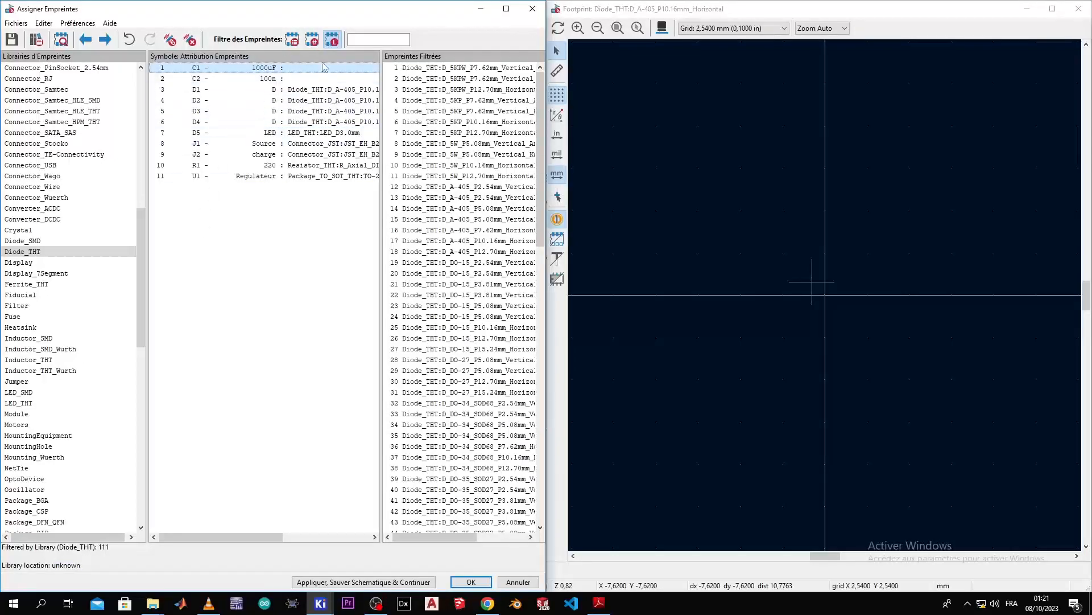
left_click_drag(140, 227, 132, 95)
left_click(52, 155)
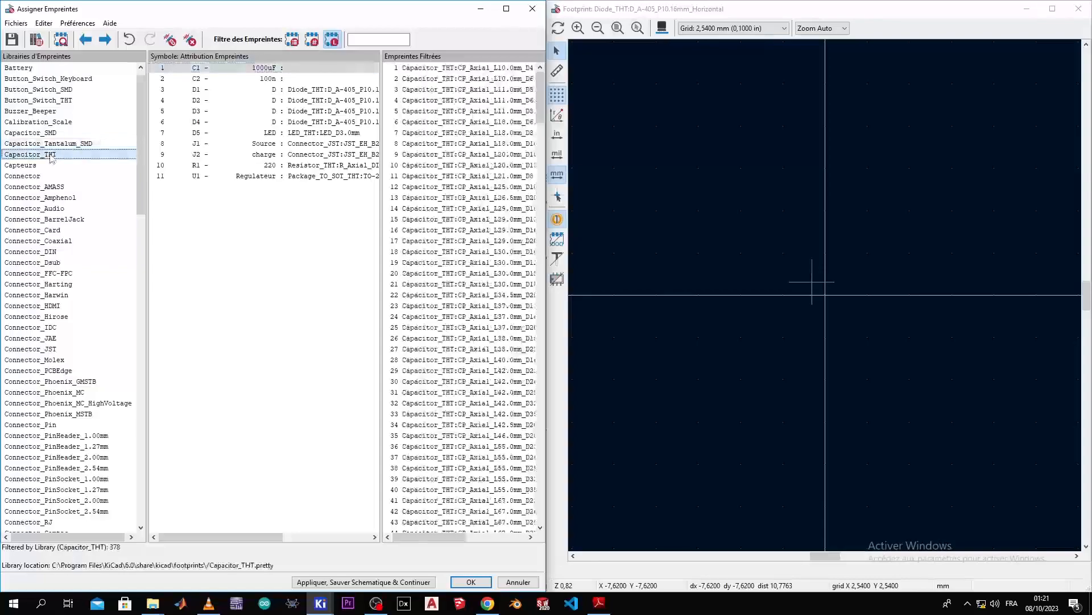
Preview the Capacitor_THT footprints from the axial types through to the small radial ones around CP_Radial_D7.5mm_P2.50mm
left_click(411, 155)
left_click(457, 230)
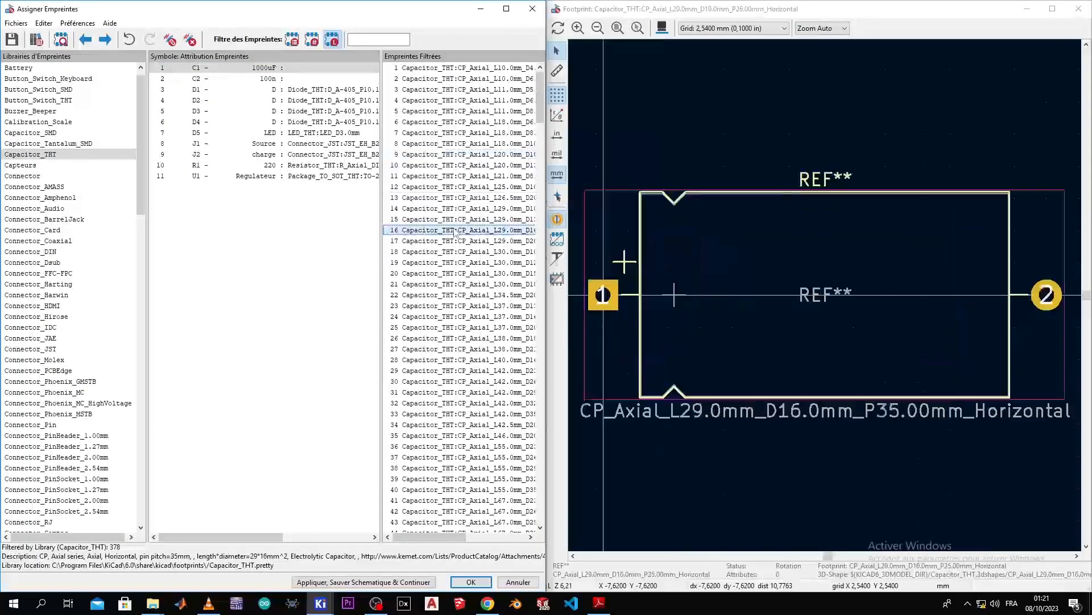
left_click(431, 198)
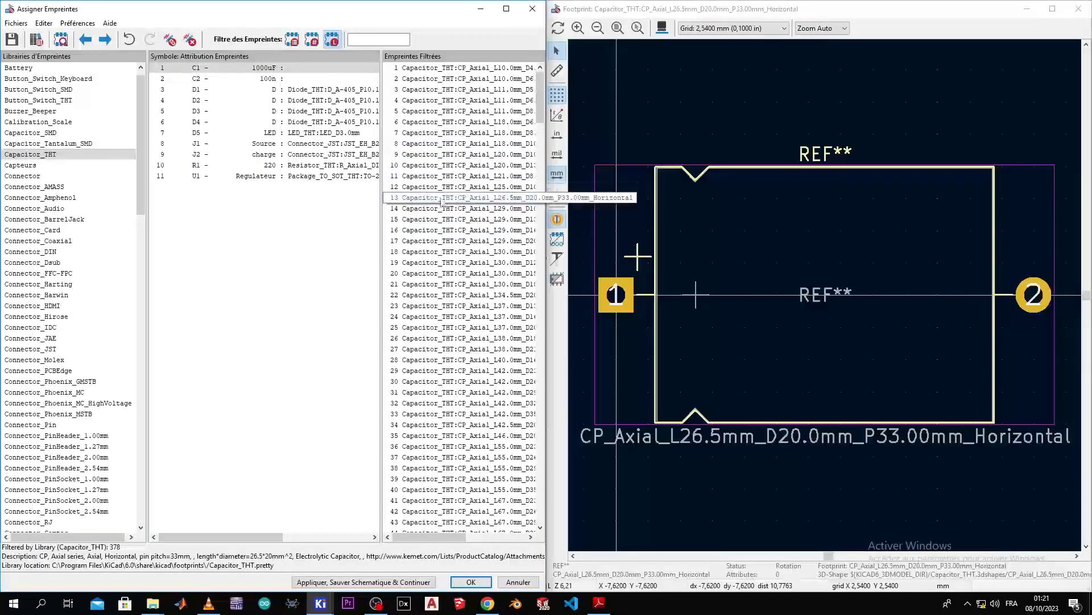
left_click(452, 90)
key("Down")
key("Down")
key("Down")
key("Down")
key("Down")
key("Down")
key("Down")
key("Down")
key("Down")
key("Down")
key("Down")
key("Down")
key("Down")
key("Down")
key("Down")
key("Down")
key("Down")
key("Down")
key("Down")
key("Down")
key("Down")
key("Down")
key("Down")
key("Down")
key("Down")
key("Down")
key("Down")
key("Down")
key("Down")
key("Down")
key("Down")
key("Down")
key("Down")
key("Down")
key("Down")
key("Down")
key("Down")
key("Down")
key("Down")
key("Down")
key("Down")
key("Down")
key("Down")
key("Down")
key("Up")
key("Up")
key("Up")
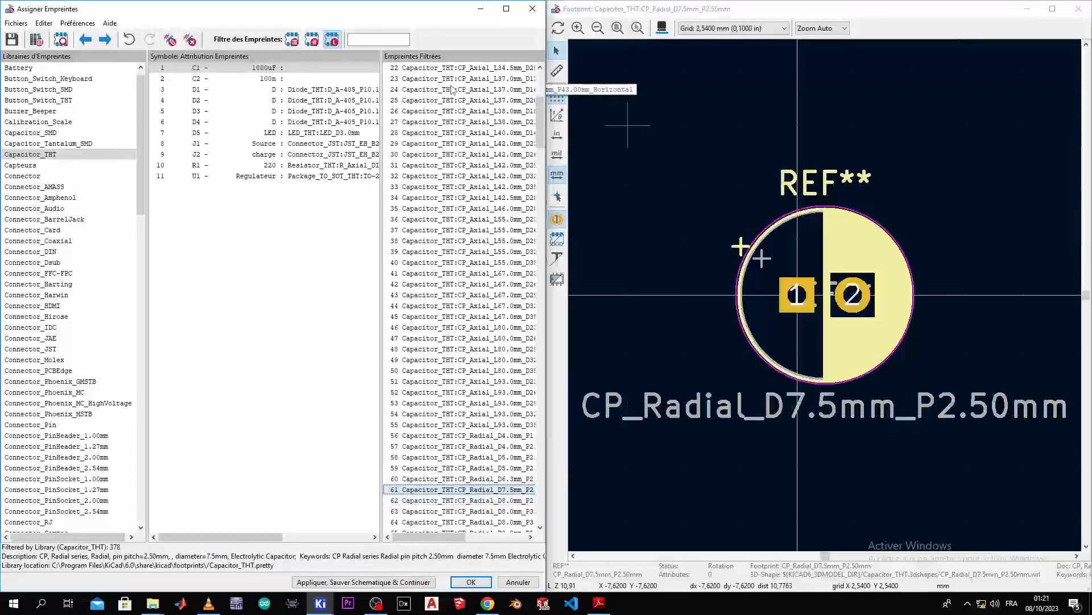
Inspect the CP_Radial_D7.5mm_P2.50mm footprint in 3D from several angles
left_click(664, 27)
left_click_drag(659, 99, 569, 296)
left_click(1078, 5)
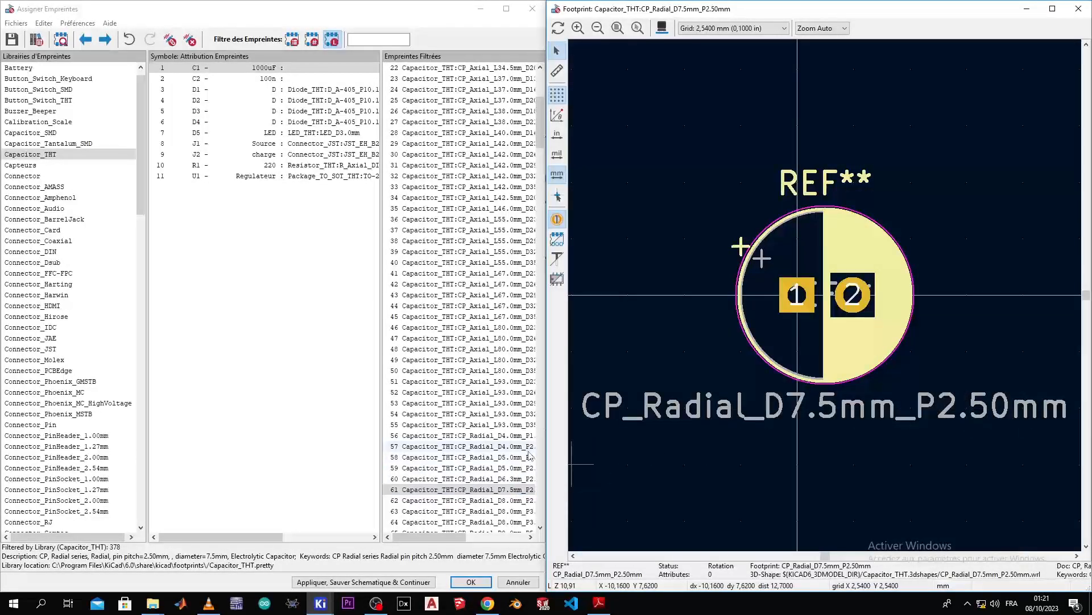
Preview the larger radial capacitor footprints from the 8.0 mm diameter types to CP_Radial_D40.0mm_P10.00mm_SnapIn
scroll(518, 419, "down", 2)
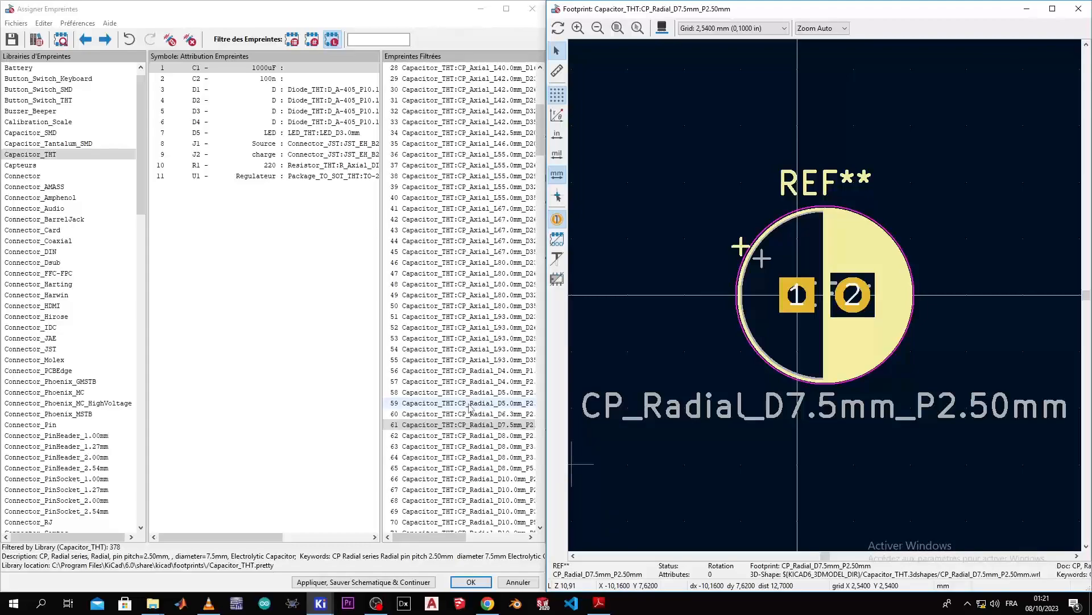
left_click(475, 437)
key("Down")
key("Down")
key("Down")
key("Down")
key("Down")
key("Down")
key("Down")
key("Down")
key("Down")
key("Down")
key("Down")
key("Down")
key("Down")
key("Down")
key("Down")
key("Down")
key("Down")
key("Down")
key("Down")
key("Down")
key("Down")
key("Down")
key("Down")
key("Down")
key("Down")
key("Down")
key("Down")
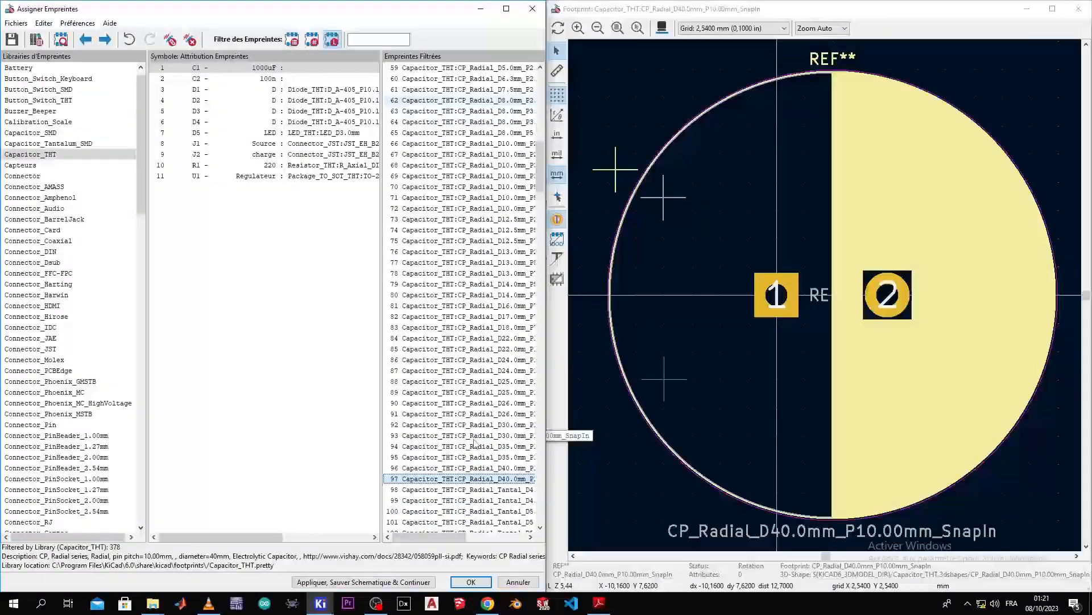
Choose the CP_Radial_D30.0mm_P10.00mm_SnapIn footprint, check it in 3D and assign it to capacitor C1
key("Up")
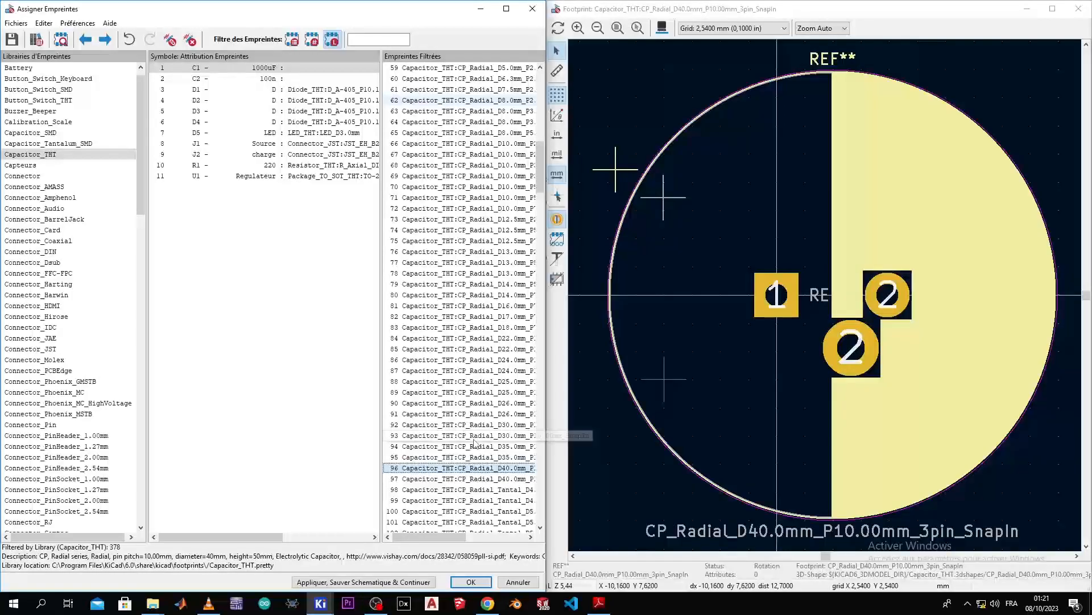
key("Up")
key("Up")
key("Up")
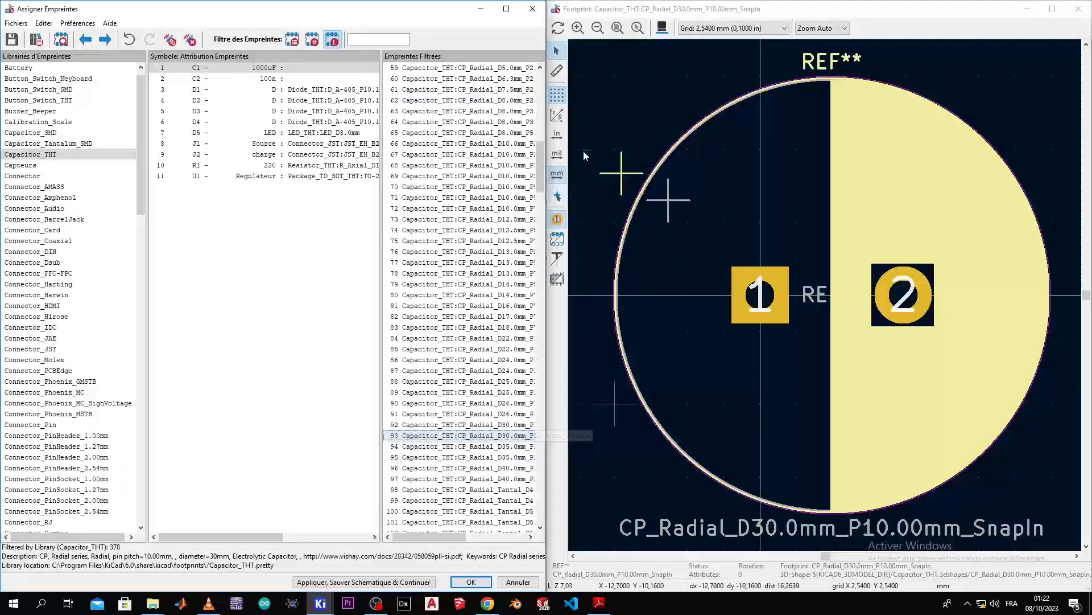
left_click(754, 28)
left_click(662, 28)
left_click(662, 27)
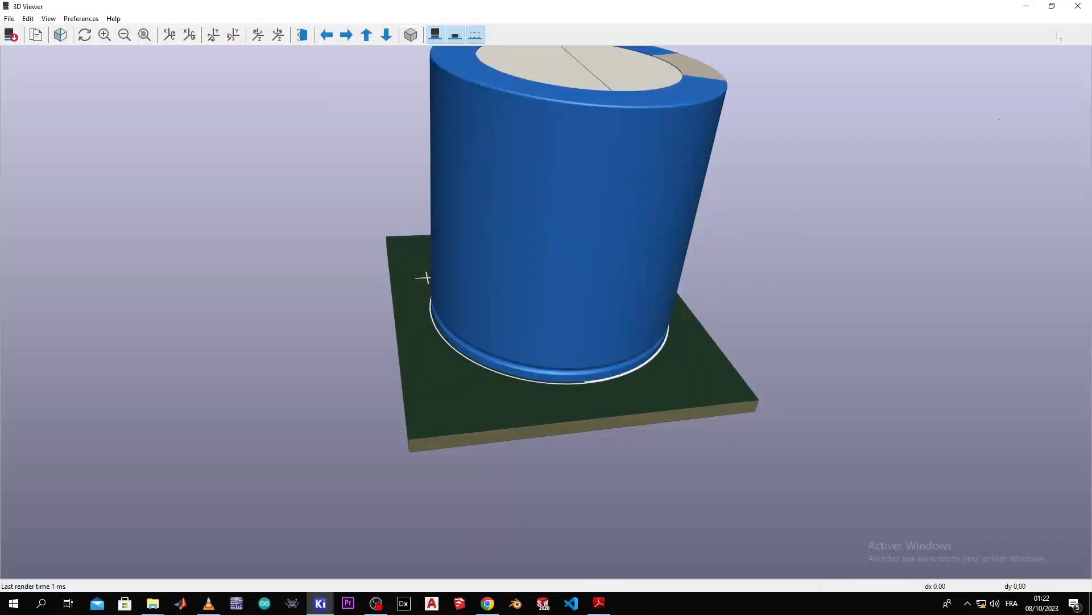
left_click(1078, 7)
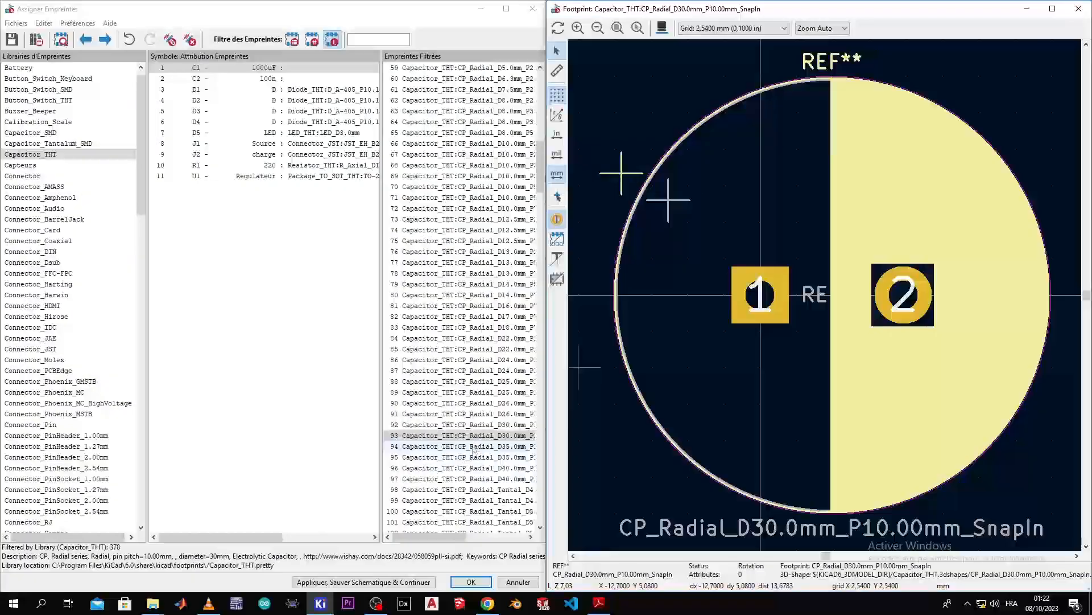
double_click(479, 440)
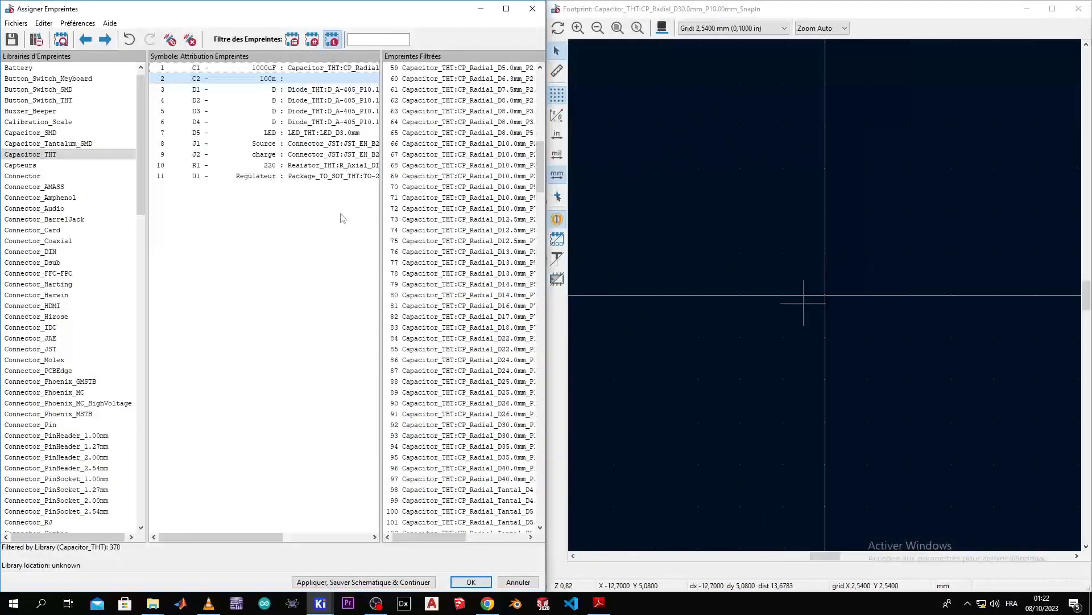
Select capacitor C2 and preview the CP_Radial_D10.0mm_P5.00mm_P7.50mm footprint
left_click(307, 69)
left_click(239, 80)
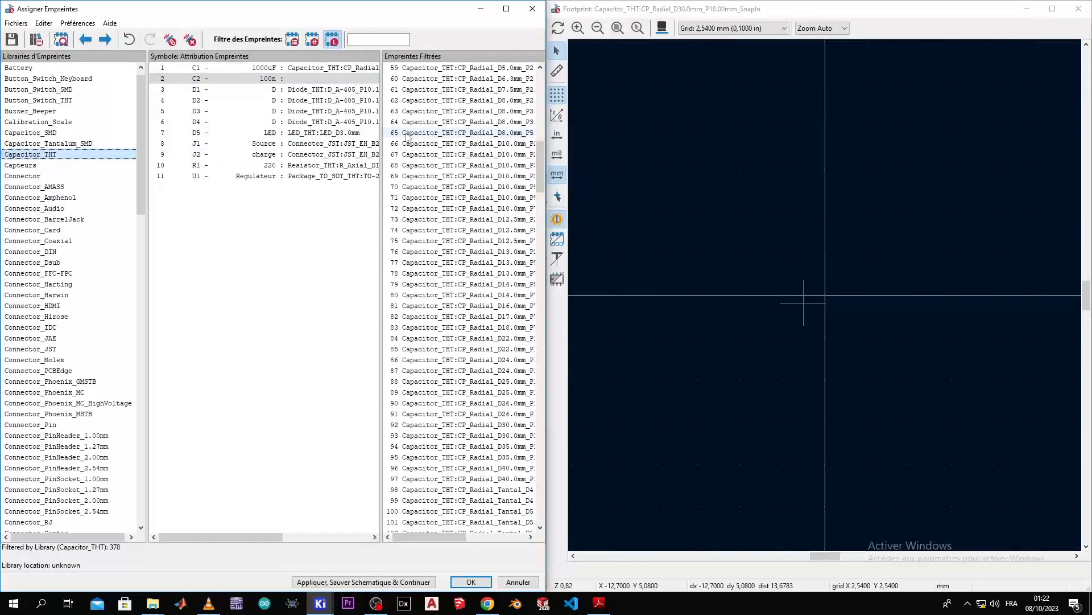
left_click(455, 198)
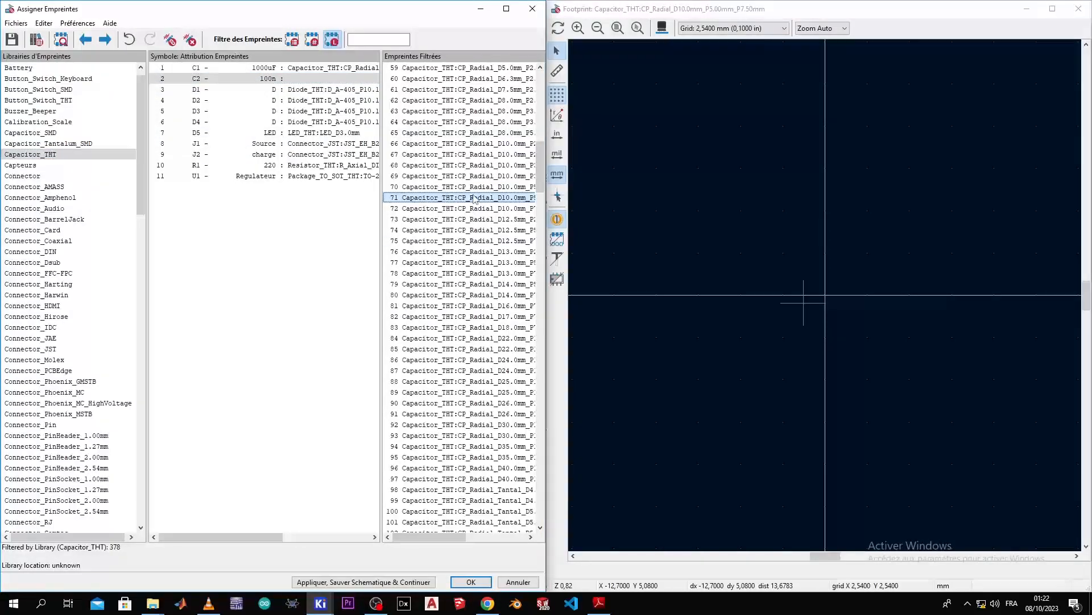
Preview the polarised axial capacitor footprints from CP_Axial_L93.0mm_D35.0mm_P100.00mm_Horizontal back through the smaller sizes to the start of the library
scroll(485, 129, "up", 3)
left_click(483, 124)
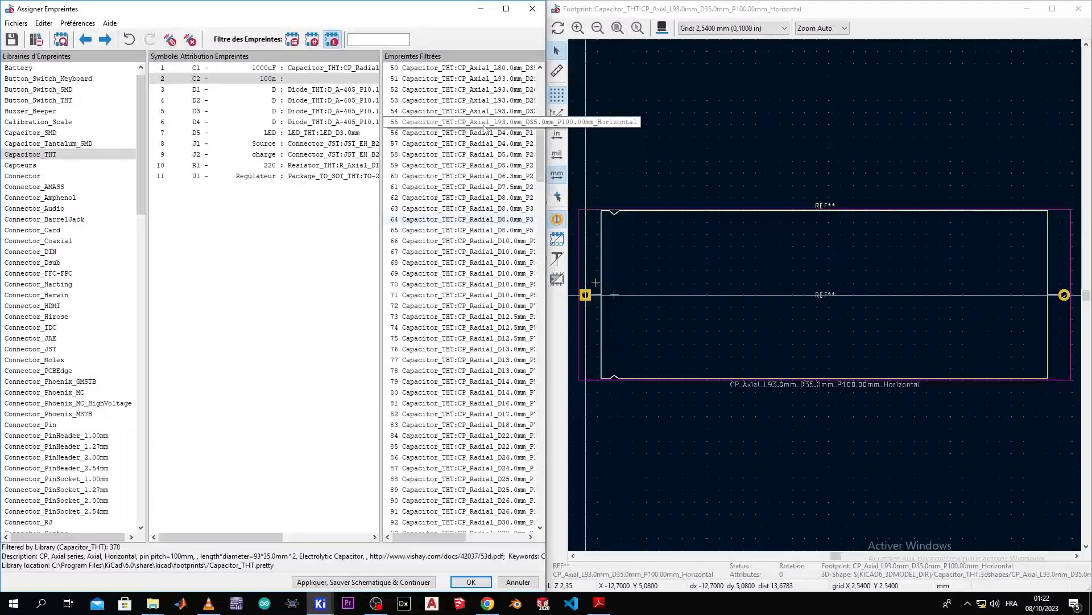
key("Up")
key("Up")
key("Up")
key("Up")
key("Up")
key("Up")
key("Up")
key("Up")
key("Up")
key("Up")
key("Up")
key("Up")
key("Up")
key("Up")
key("Up")
key("Up")
key("Up")
key("Up")
key("Up")
key("Up")
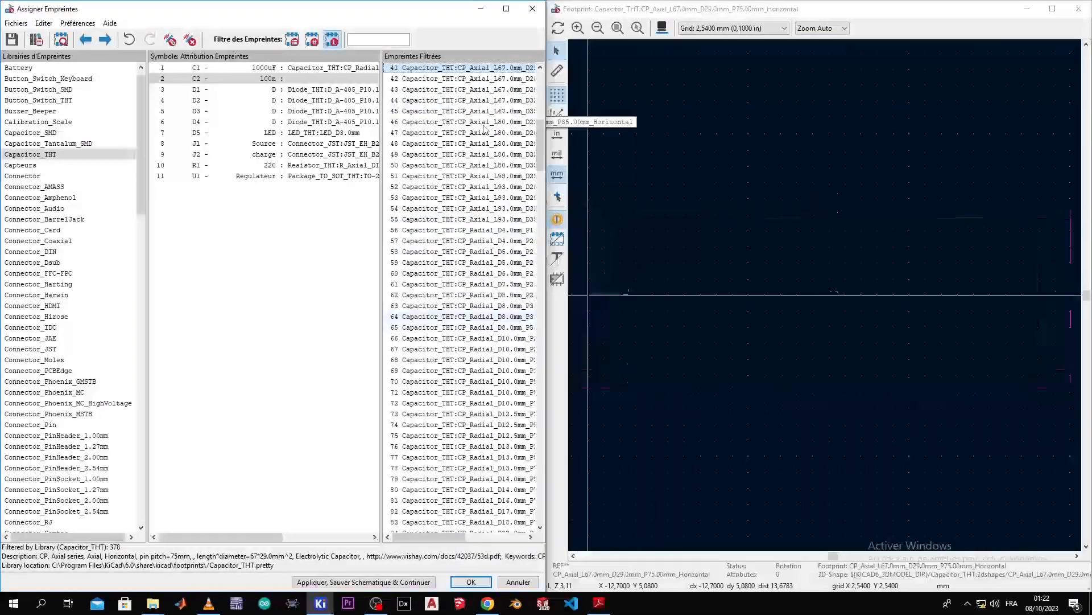
key("Up")
key("Up")
key("Up")
key("Up")
key("Up")
key("Up")
key("Up")
key("Up")
key("Up")
key("Up")
key("Up")
key("Up")
key("Up")
key("Up")
key("Up")
key("Up")
key("Up")
key("Up")
key("Up")
key("Up")
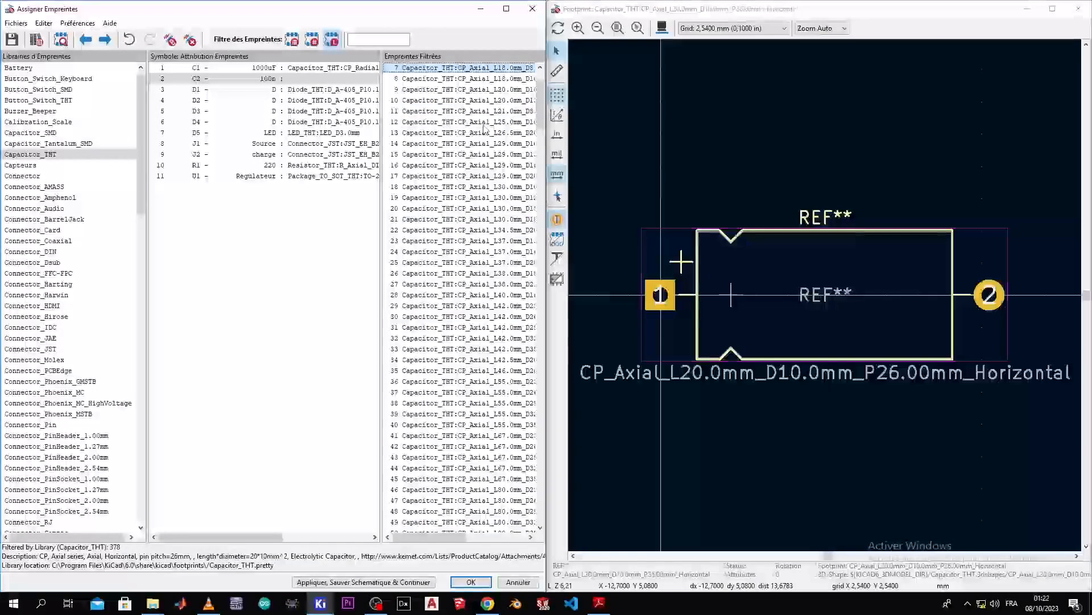
Preview the CP_Axial footprints in increasing size, from the 11 mm long types up to the 93 mm long ones
key("Down")
key("Down")
key("Down")
key("Down")
key("Down")
key("Down")
key("Down")
key("Down")
key("Down")
key("Down")
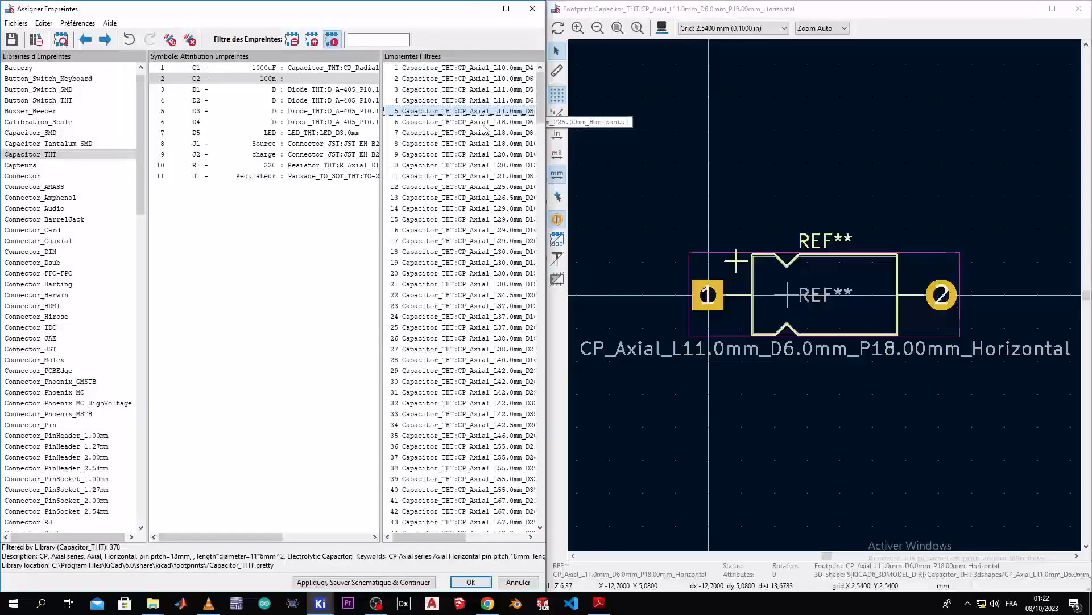
key("Down")
key("Down")
key("Down")
key("Down")
key("Down")
key("Down")
key("Down")
key("Down")
key("Down")
key("Down")
key("Down")
key("Down")
key("Down")
key("Down")
key("Down")
key("Down")
key("Down")
key("Down")
key("Down")
key("Down")
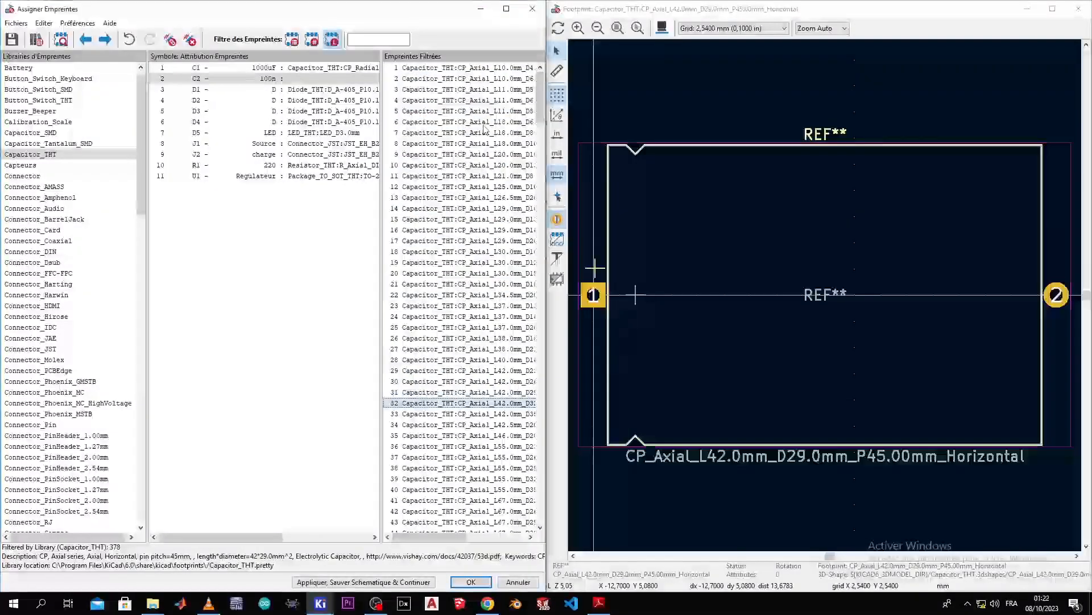
key("Down")
key("Down")
key("Down")
key("Down")
key("Down")
key("Down")
key("Down")
key("Down")
key("Down")
key("Down")
key("Down")
key("Down")
key("Down")
key("Down")
key("Down")
key("Down")
key("Down")
key("Down")
key("Down")
key("Down")
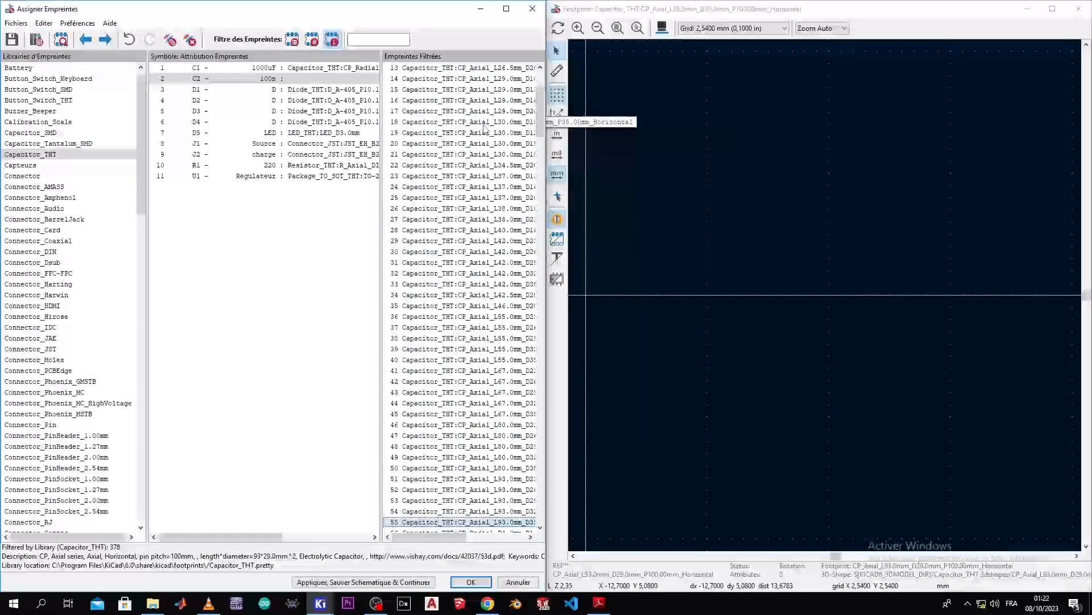
Preview the polarised radial and tantalum footprints and continue to the non-polarised C_Axial_L12.0mm_D6.5mm_P15.00mm_Horizontal
key("Down")
key("Down")
key("Down")
key("Down")
key("Down")
key("Down")
key("Down")
key("Down")
key("Down")
key("Down")
key("Down")
key("Down")
key("Down")
key("Down")
key("Down")
key("Down")
key("Down")
key("Down")
key("Down")
key("Down")
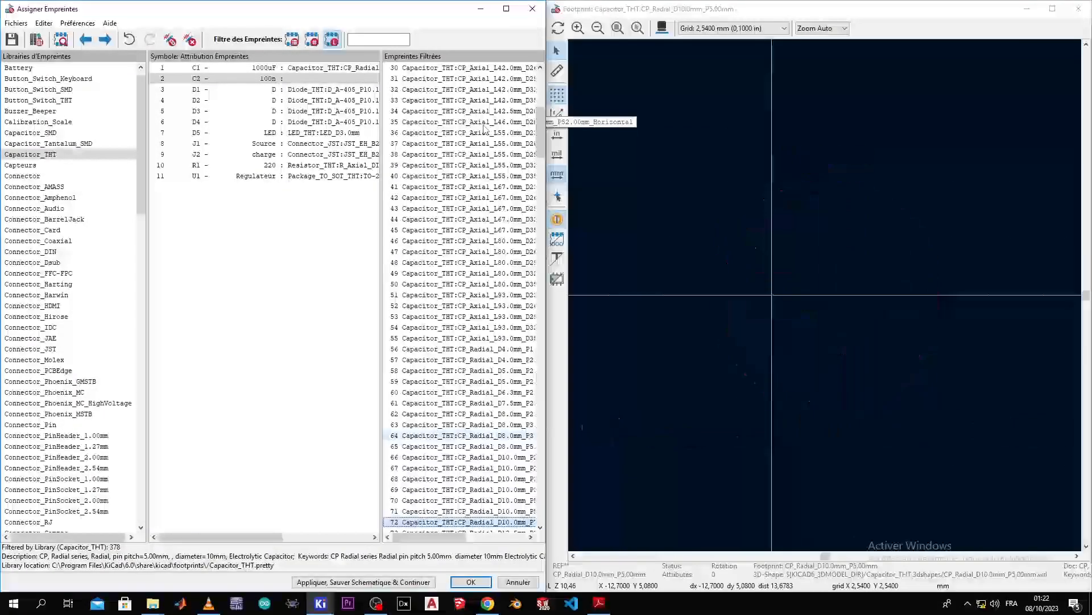
key("Down")
key("Down")
key("Down")
key("Down")
key("Down")
key("Down")
key("Down")
key("Down")
key("Down")
key("Down")
key("Down")
key("Down")
key("Down")
key("Down")
key("Down")
key("Down")
key("Down")
key("Down")
key("Down")
key("Down")
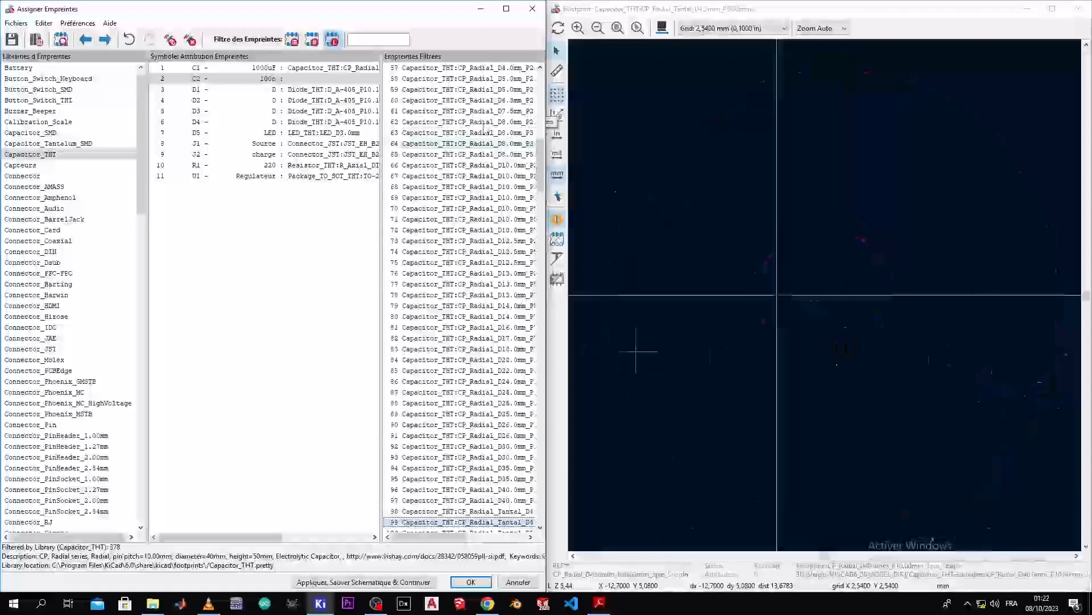
key("Down")
key("Down")
key("Down")
key("Down")
key("Down")
key("Down")
key("Down")
key("Down")
key("Down")
key("Down")
key("Down")
key("Down")
key("Down")
key("Down")
key("Down")
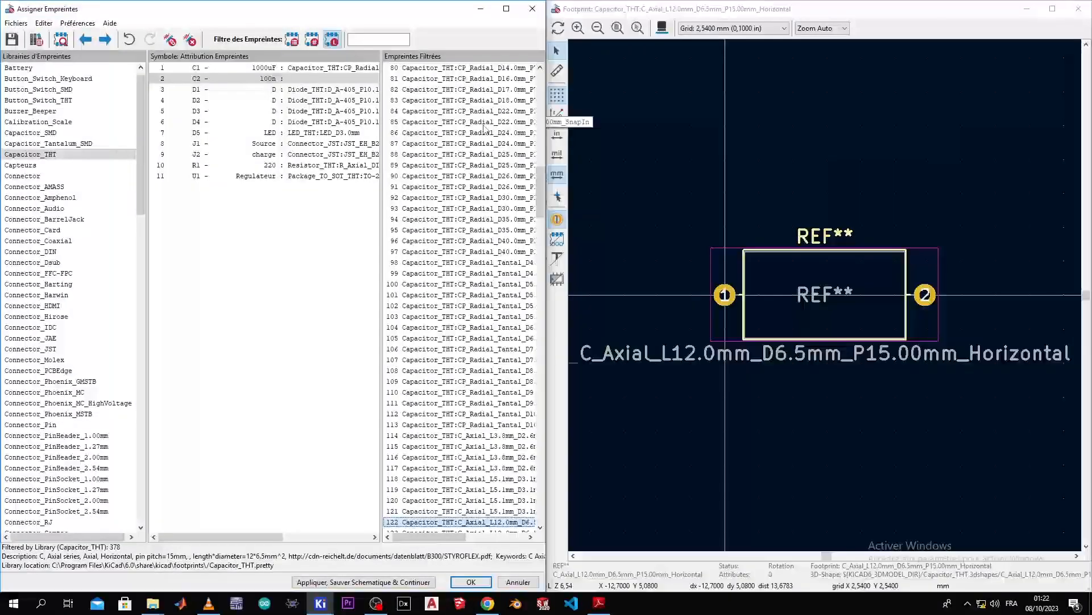
Select the C_Axial_L5.1mm_D3.1mm_P10.00mm_Horizontal footprint and inspect its 3D model
key("Up")
key("Up")
key("Up")
key("Down")
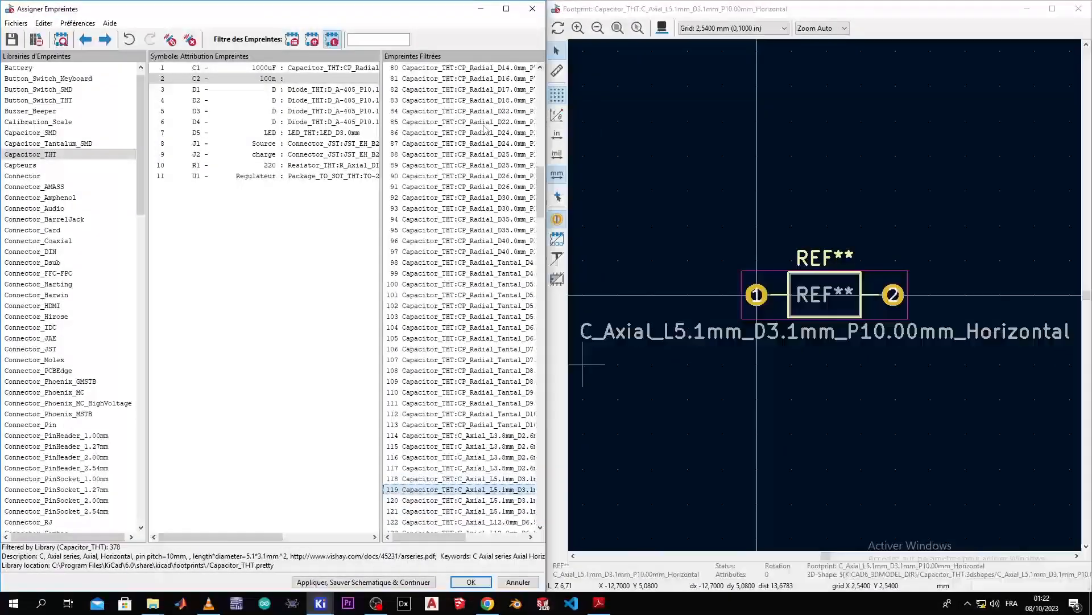
left_click(663, 29)
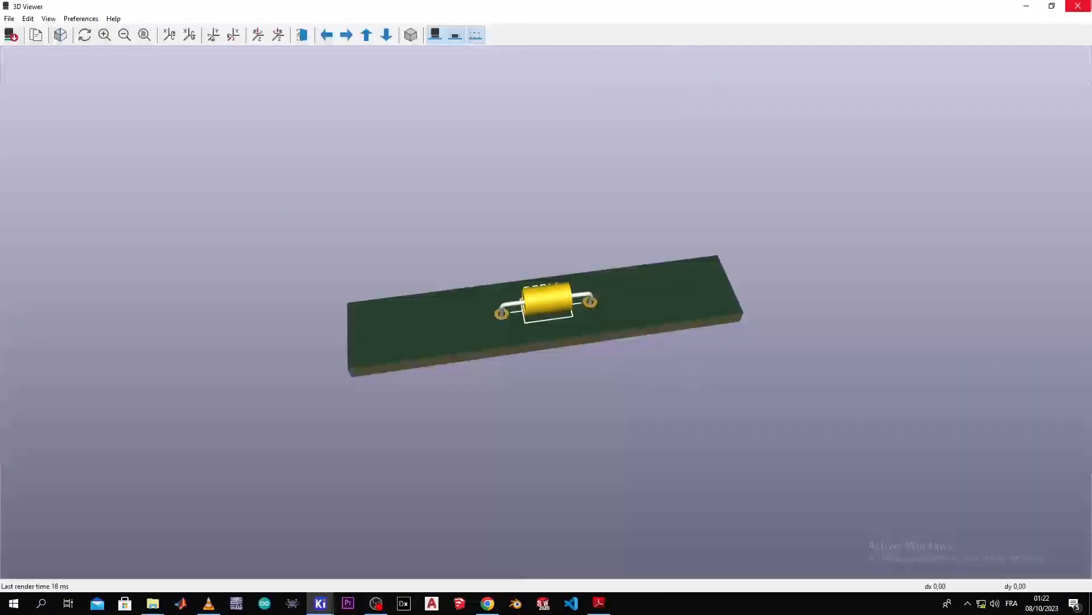
key("alt+F4")
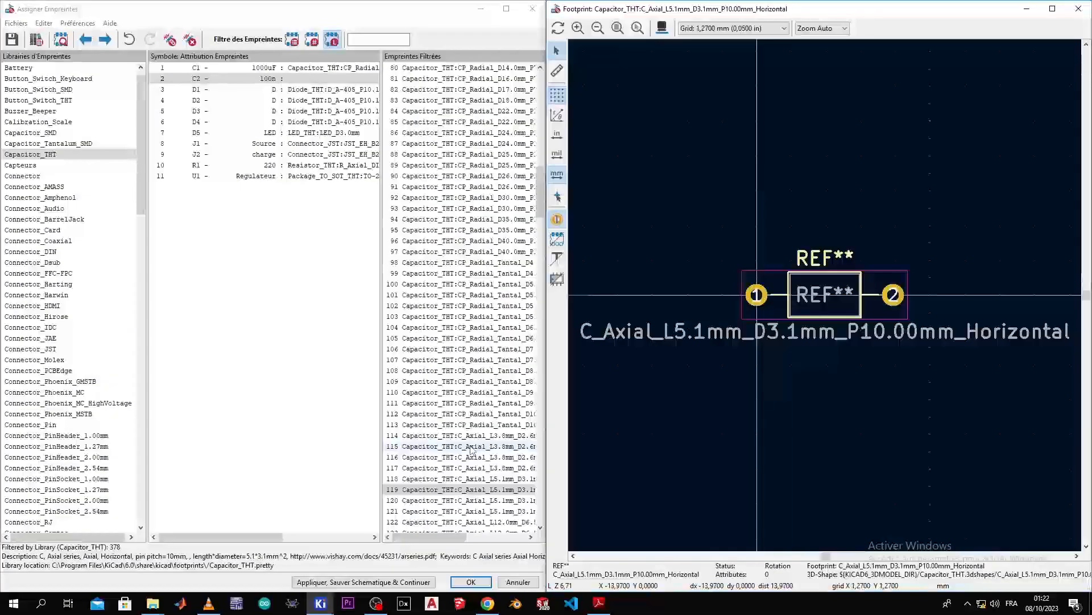
Preview the remaining C_Axial footprints up to C_Disc_D3.4mm_W2.1mm_P2.50mm and inspect that disc capacitor's 3D model
scroll(824, 438, "up", 3)
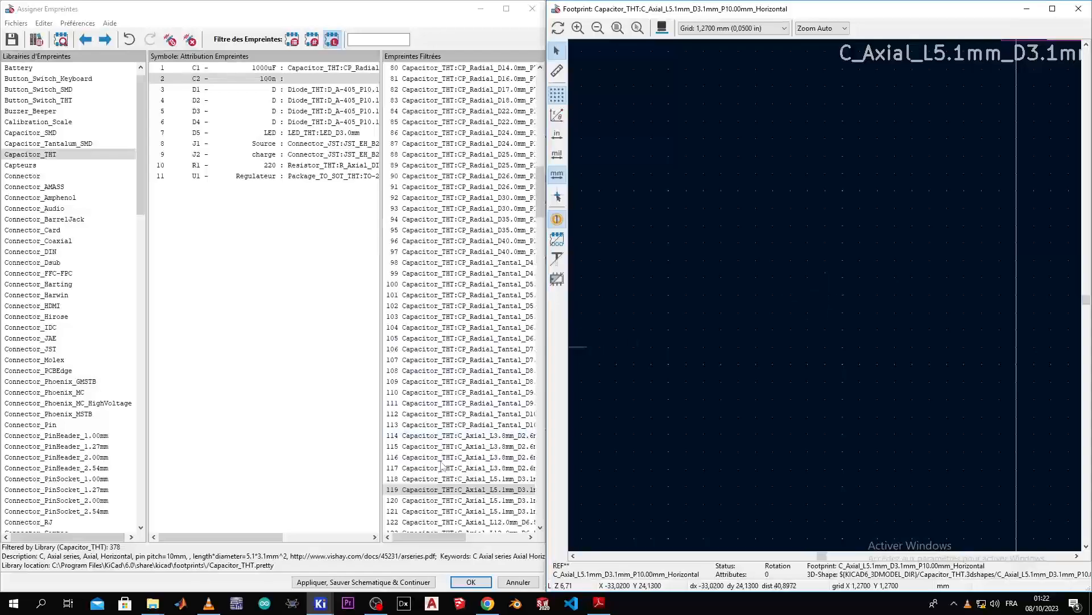
key("Down")
key("Down")
key("Down")
key("Down")
key("Down")
key("Down")
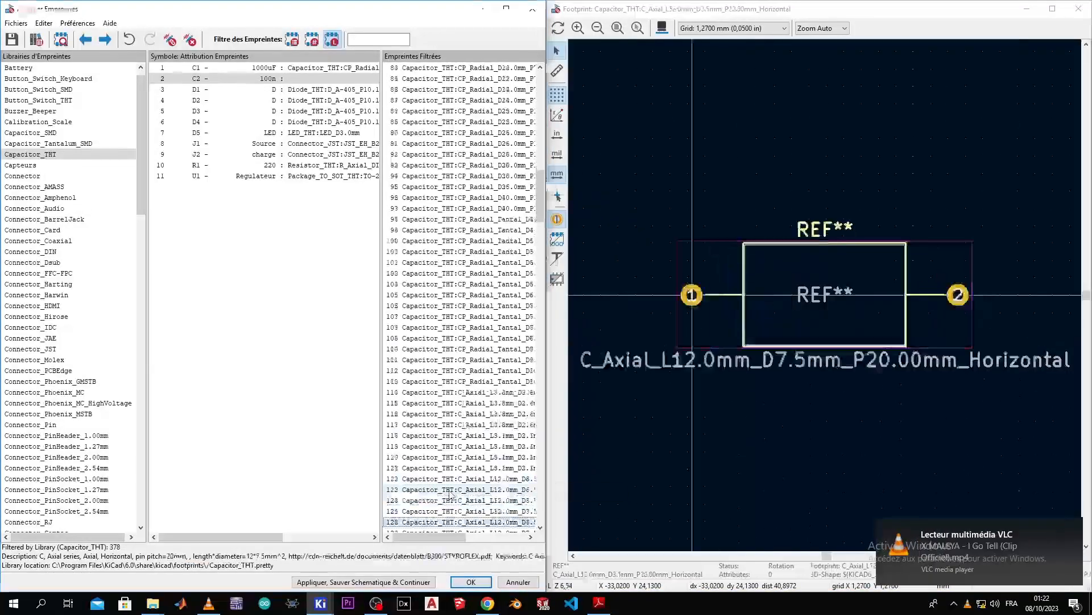
key("Down")
key("Down")
key("Down")
key("Down")
key("Down")
key("Down")
key("Down")
key("Down")
key("Down")
key("Down")
key("Down")
key("Down")
key("Down")
key("Down")
key("Down")
key("Down")
key("Down")
key("Down")
key("Down")
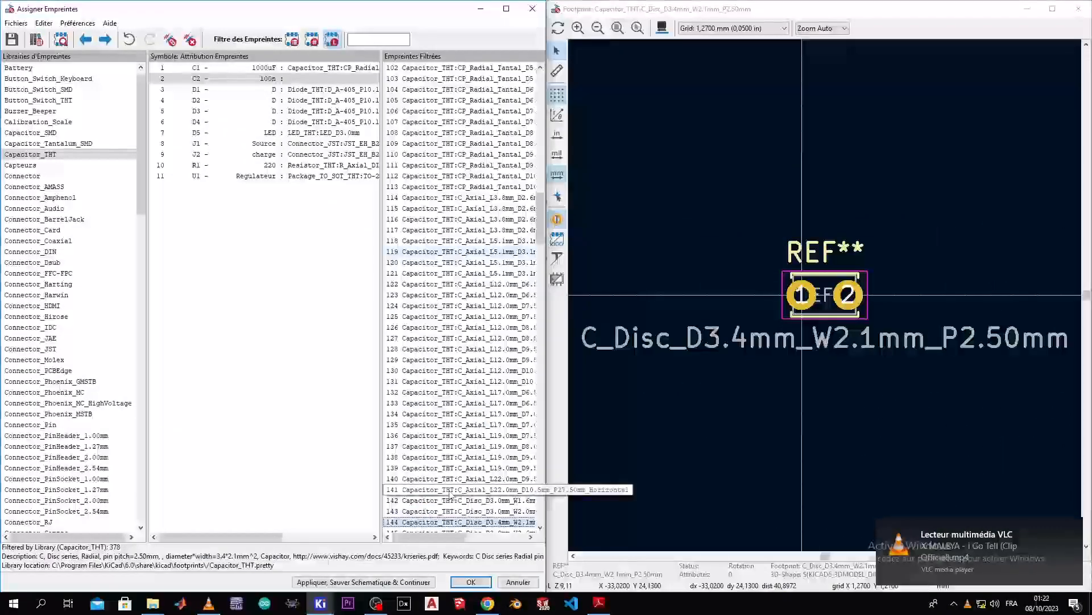
left_click(659, 32)
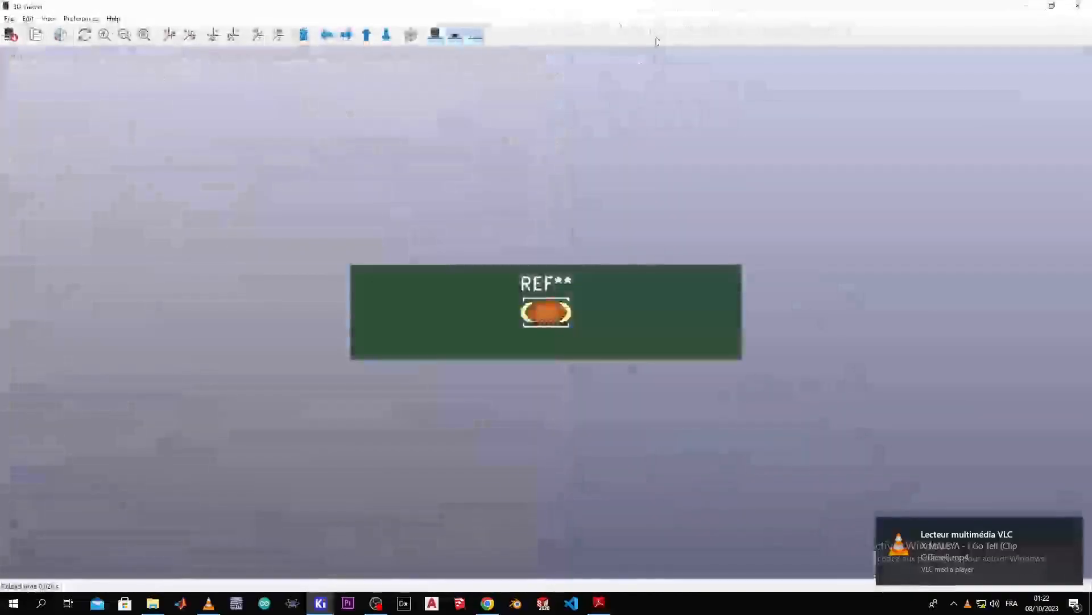
left_click(1037, 7)
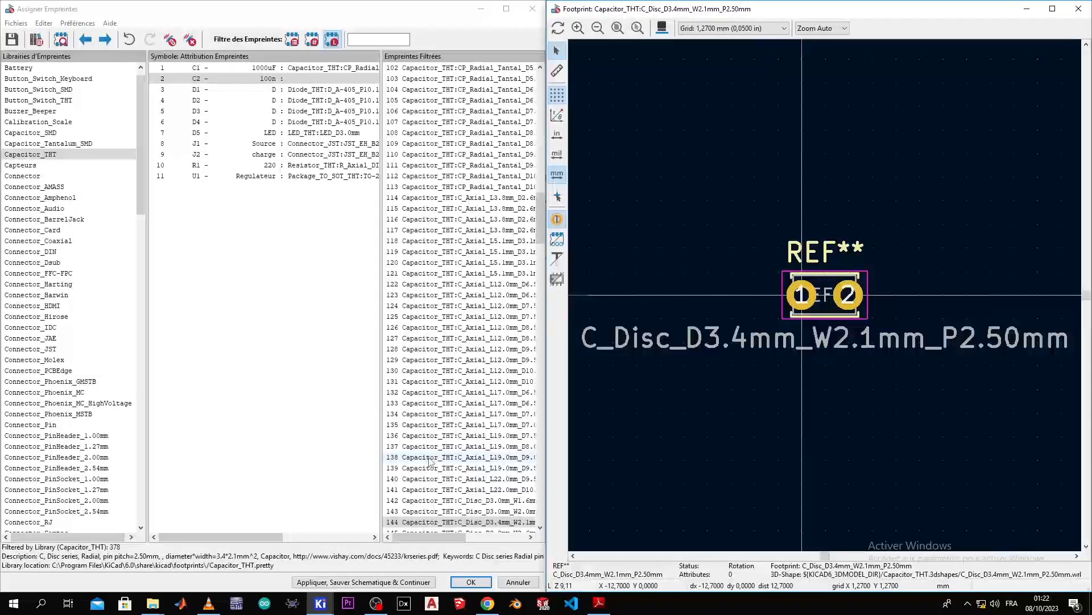
Preview the C_Disc footprints in increasing size up to C_Disc_D8.0mm_W2.5mm_P5.00mm
left_click(466, 522)
key("Down")
key("Down")
key("Down")
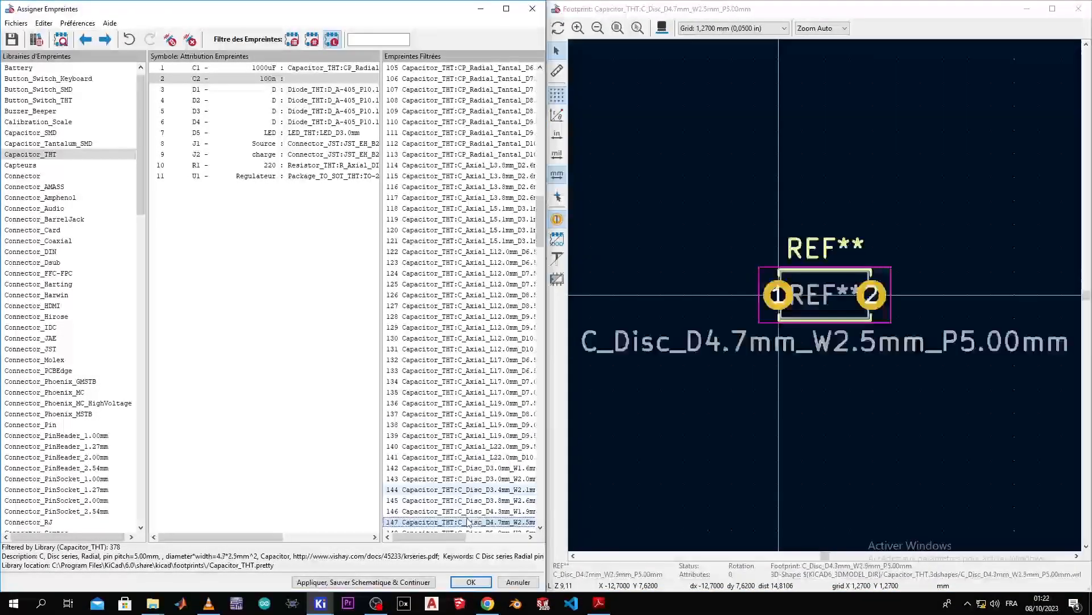
key("Down")
key("Down")
key("Down")
key("Down")
key("Down")
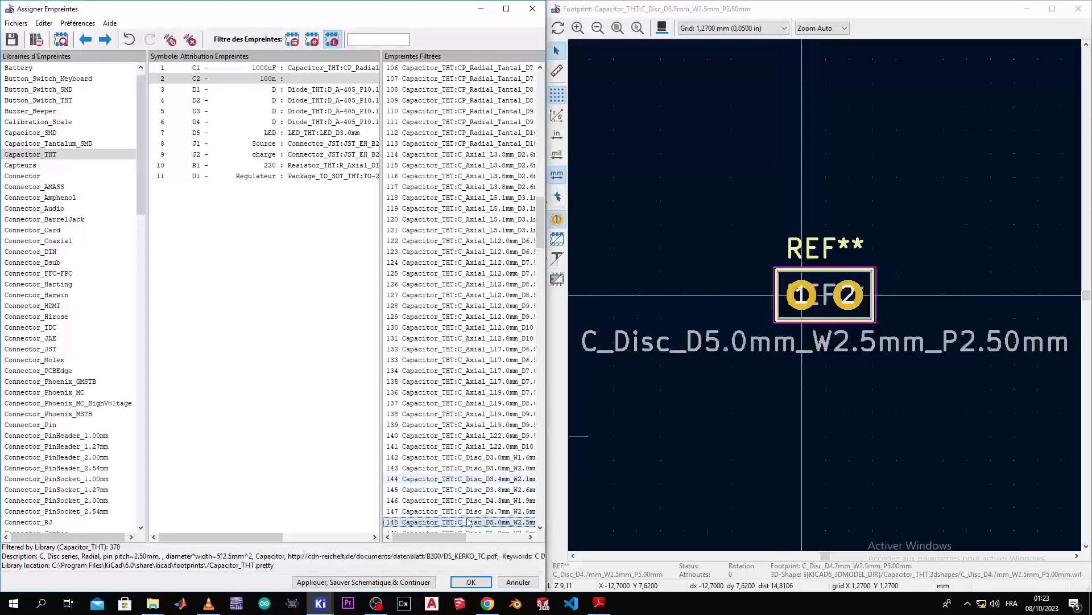
key("Down")
key("Down")
key("Down")
key("Down")
key("Down")
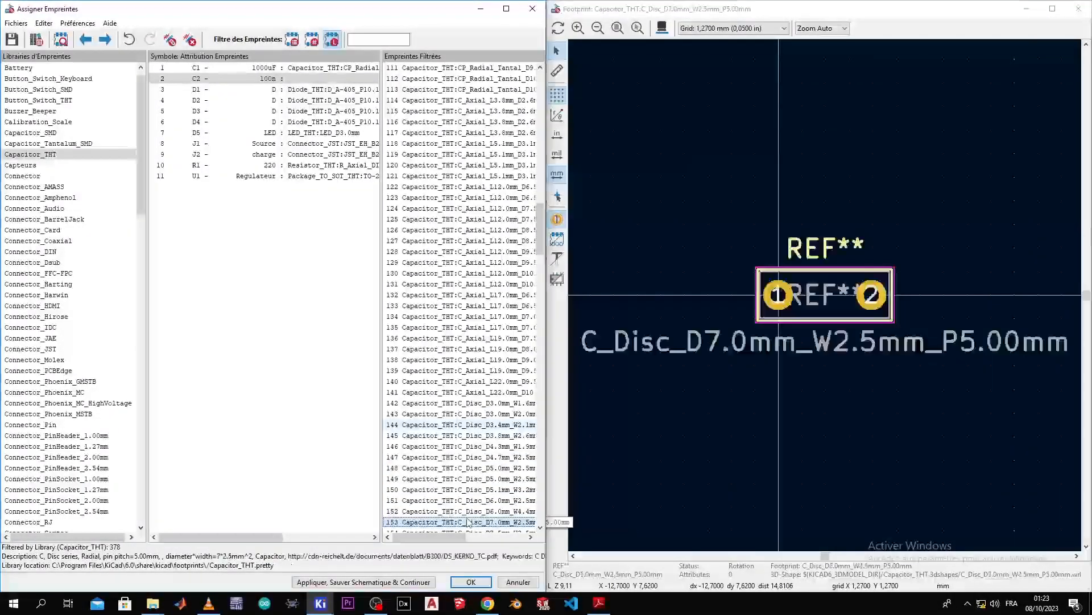
key("Down")
key("Down")
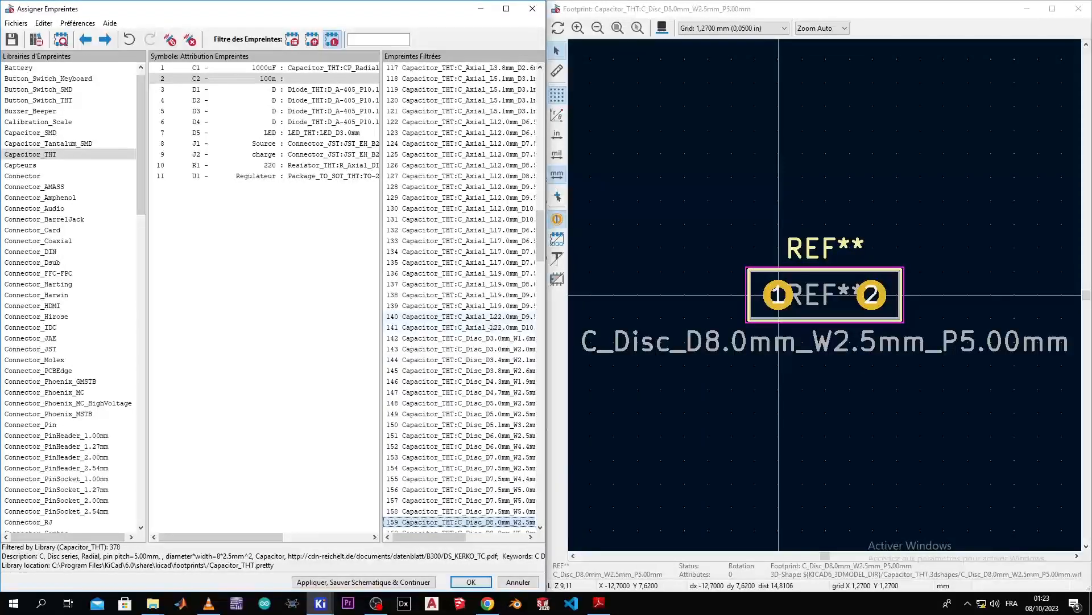
Check the 3D view of C_Disc_D8.0mm_W2.5mm_P5.00mm, assign that footprint to C2 and accept the footprint assignments
left_click(665, 28)
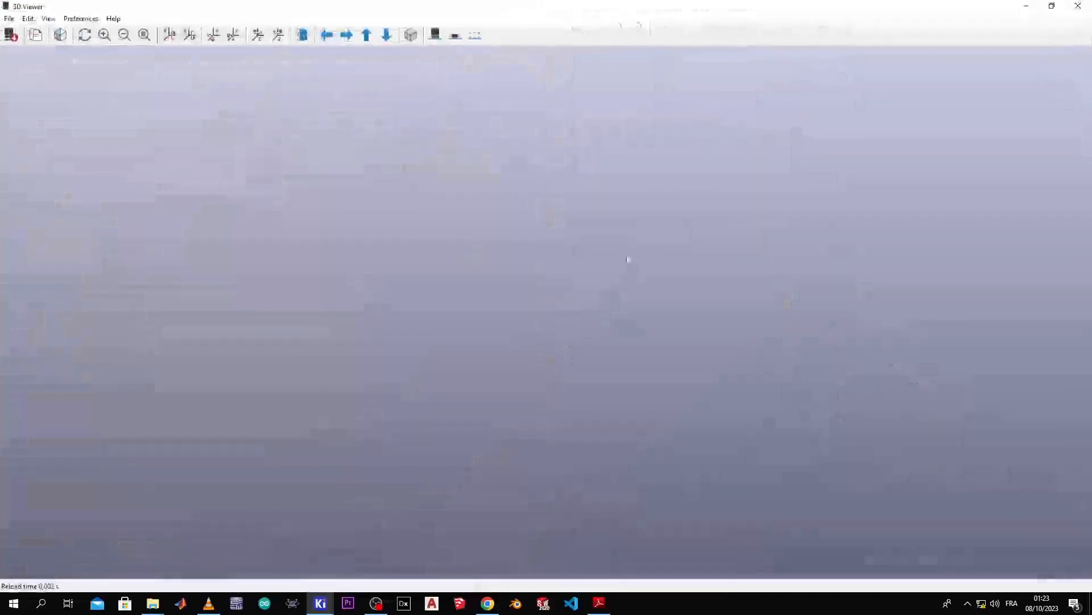
left_click(1080, 6)
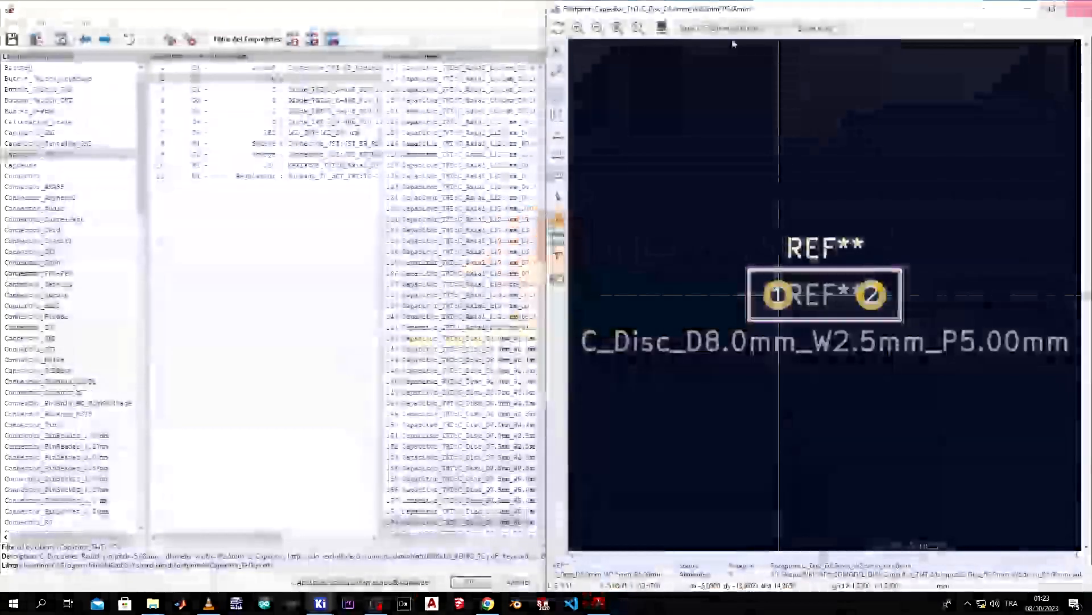
double_click(478, 521)
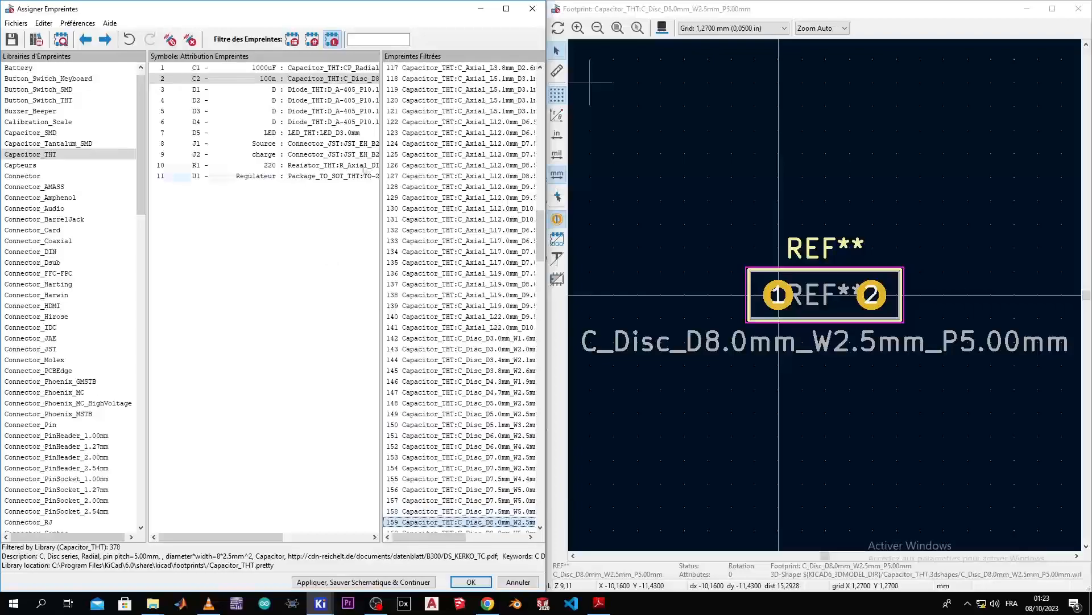
left_click(482, 582)
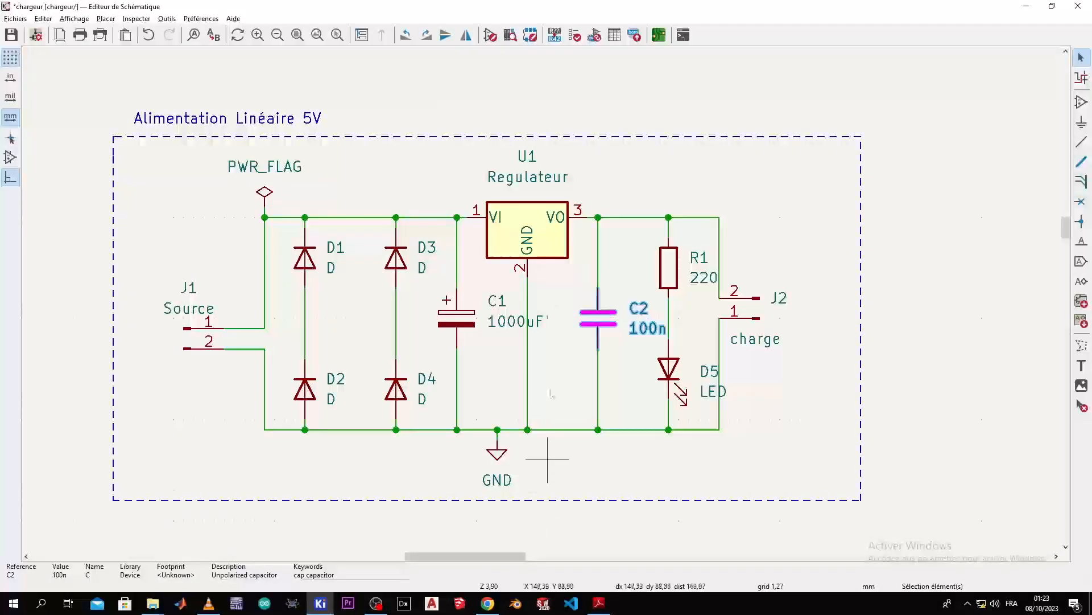
Inspect resistor R1's properties and view its assigned footprint in the library browser and in 3D, making no changes
left_click(668, 272)
double_click(668, 272)
left_click_drag(300, 59, 600, 77)
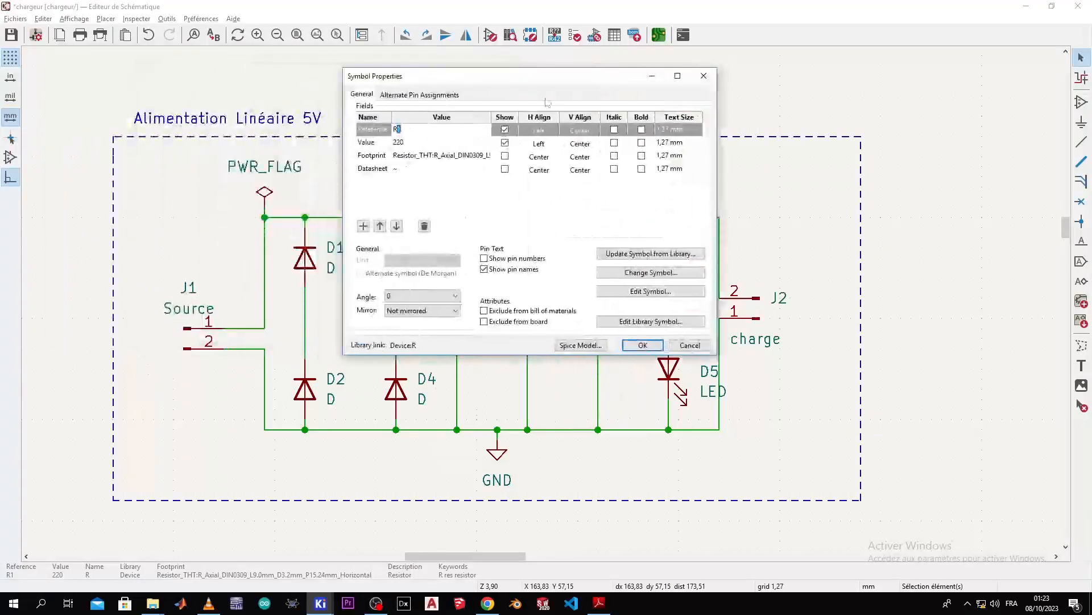
left_click(411, 144)
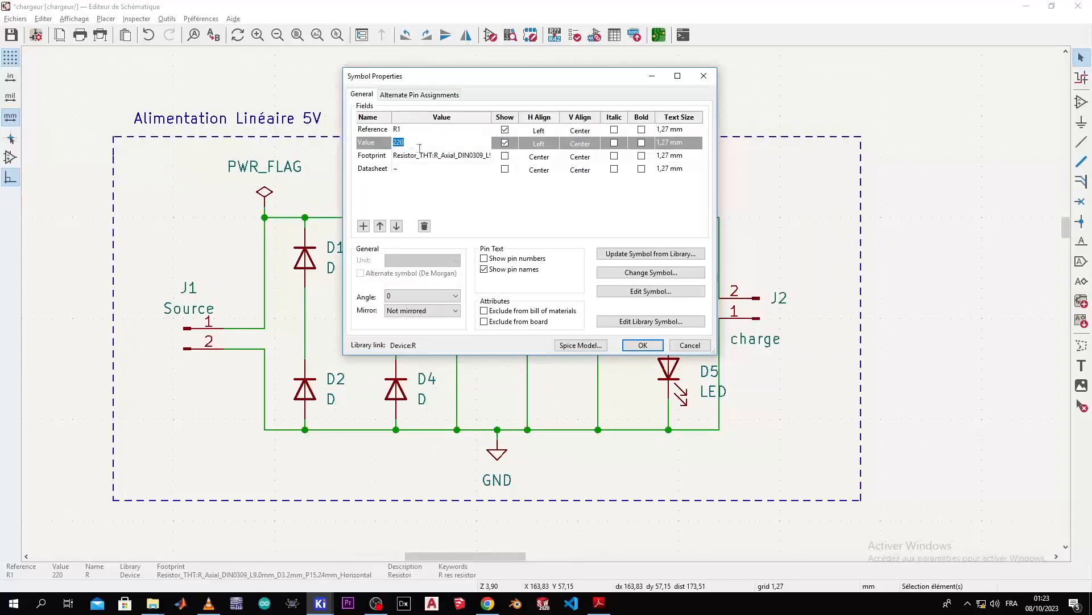
left_click(419, 156)
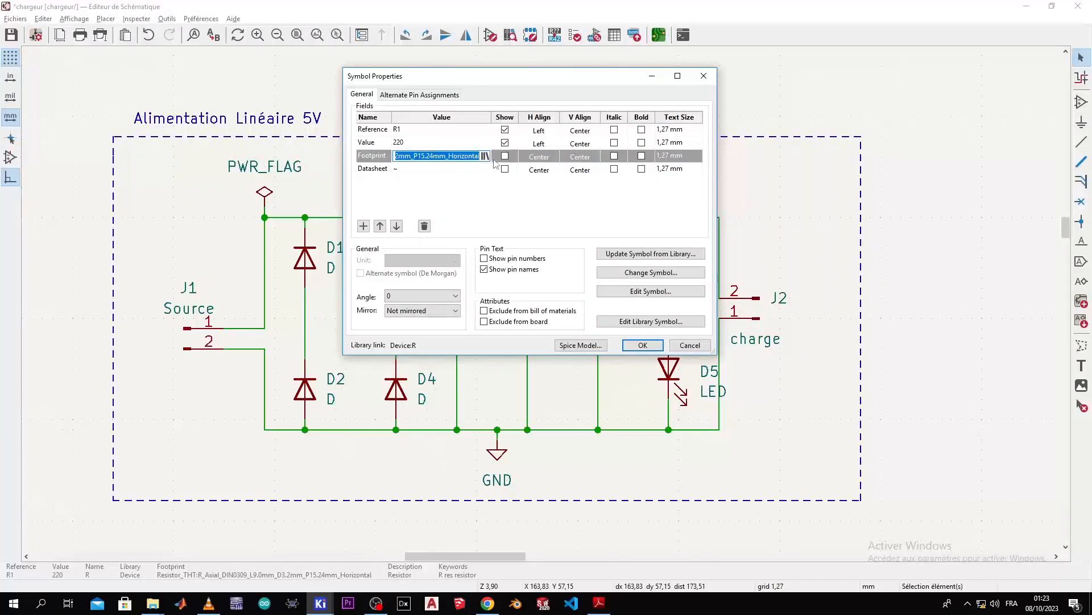
left_click(484, 156)
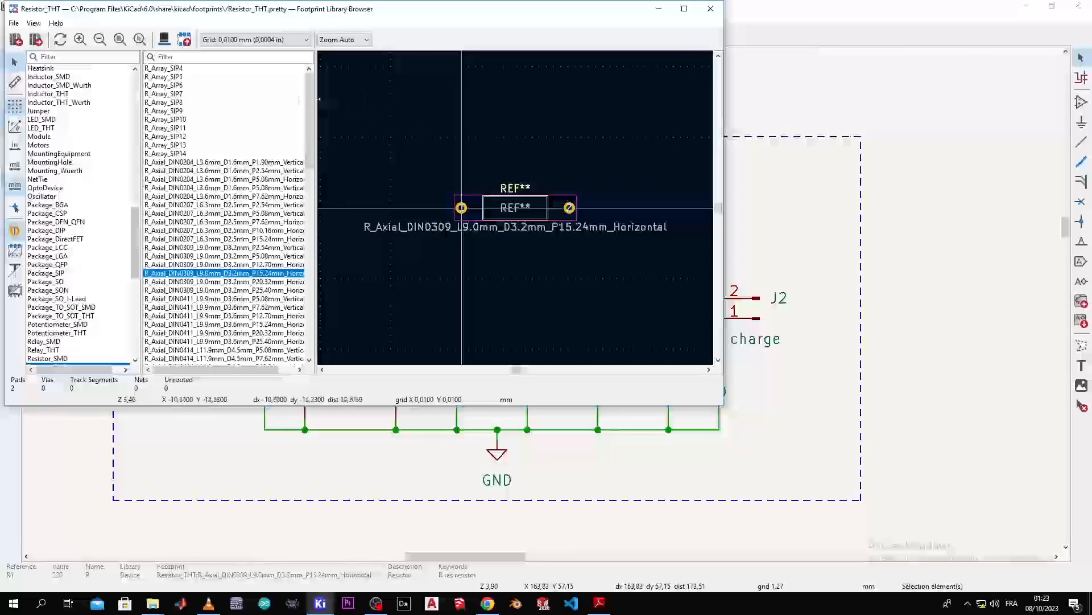
left_click(183, 39)
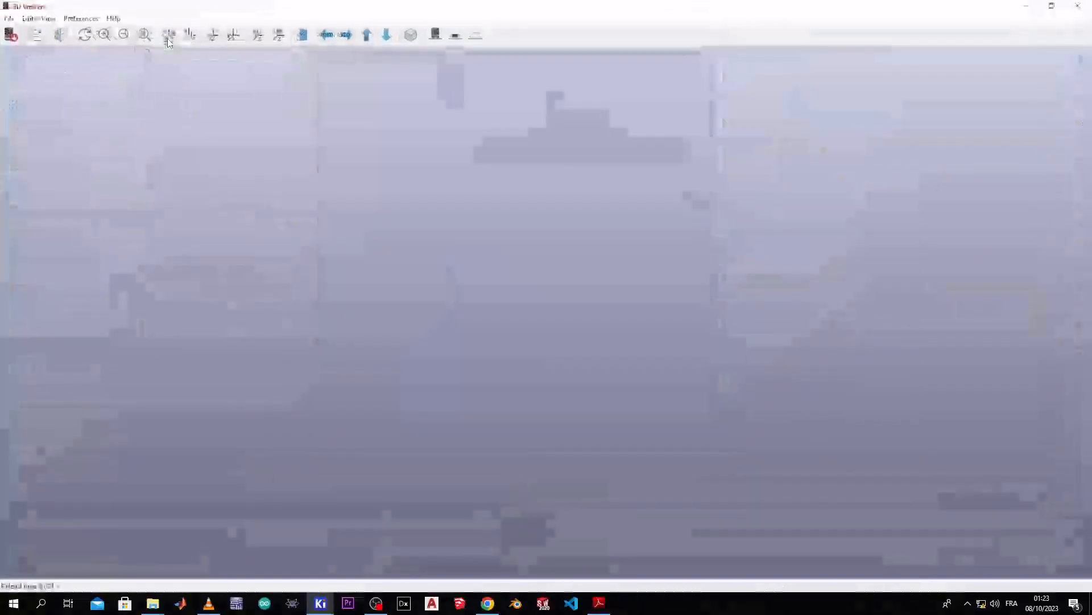
left_click(1078, 6)
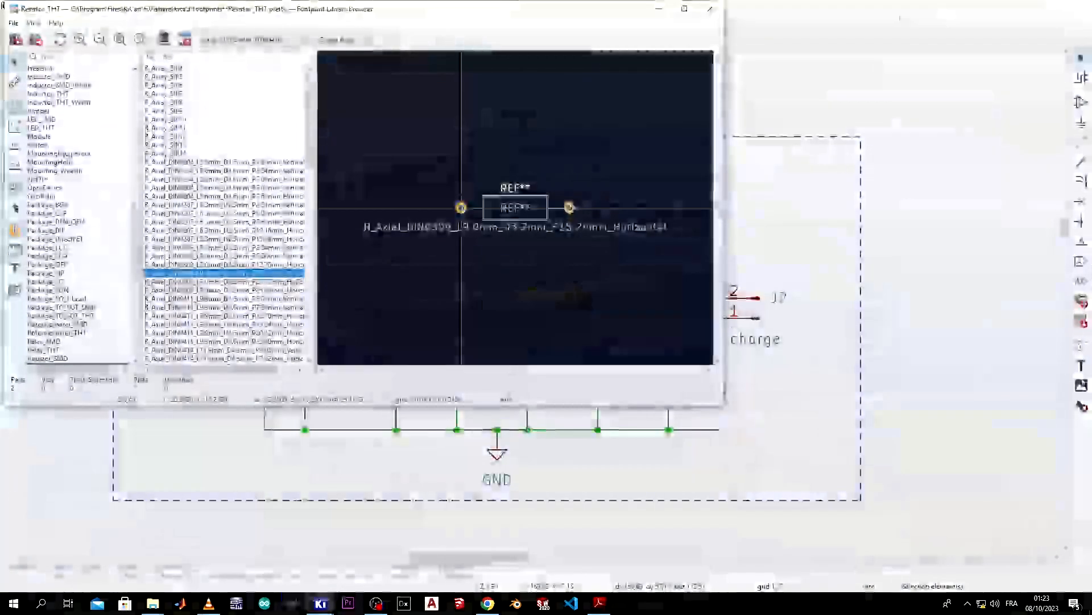
left_click(706, 11)
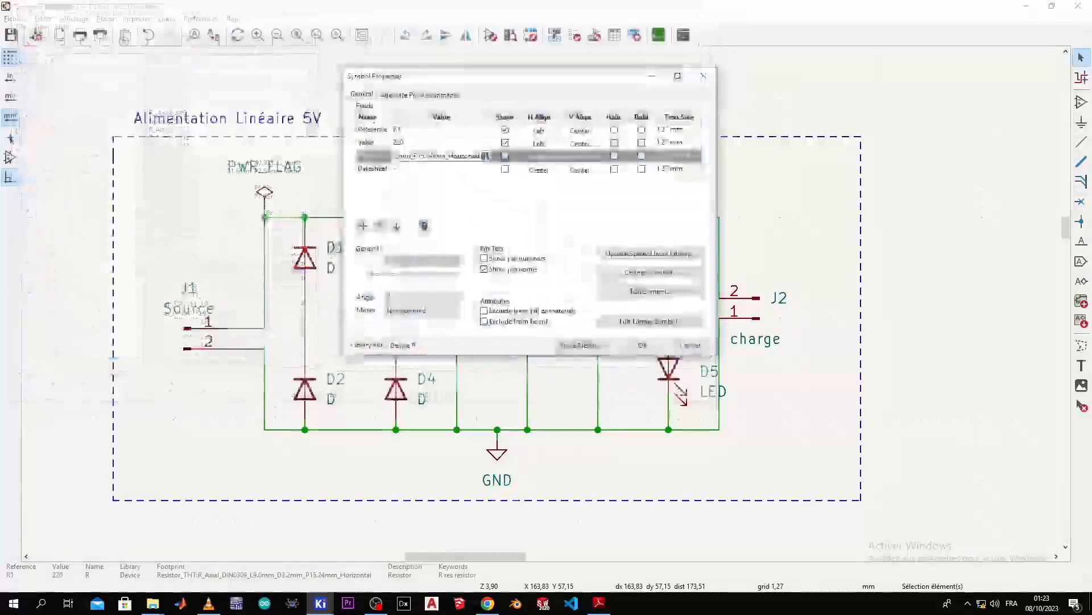
left_click(704, 76)
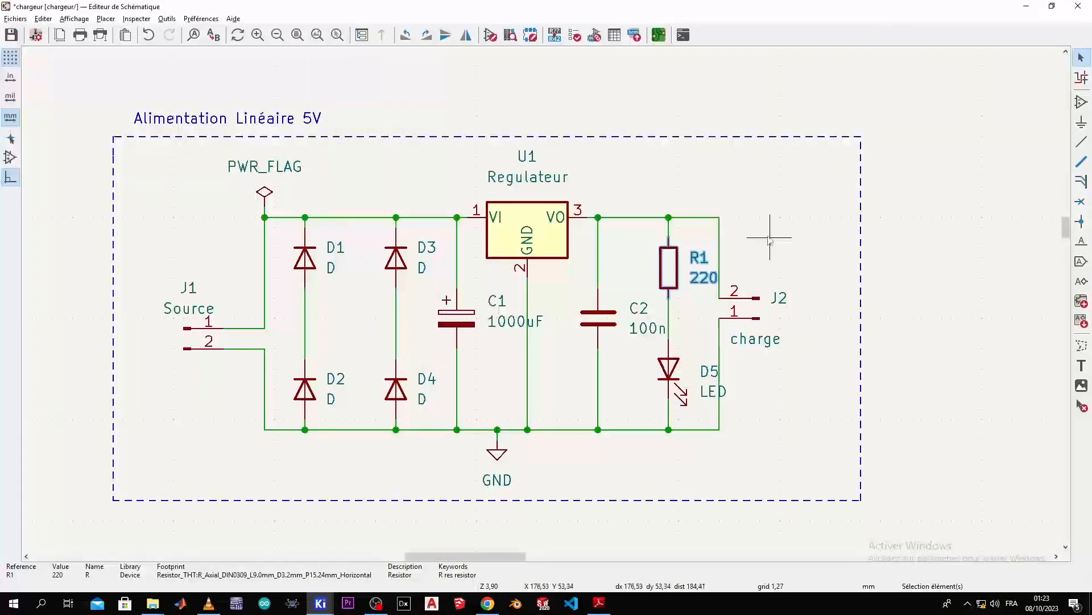
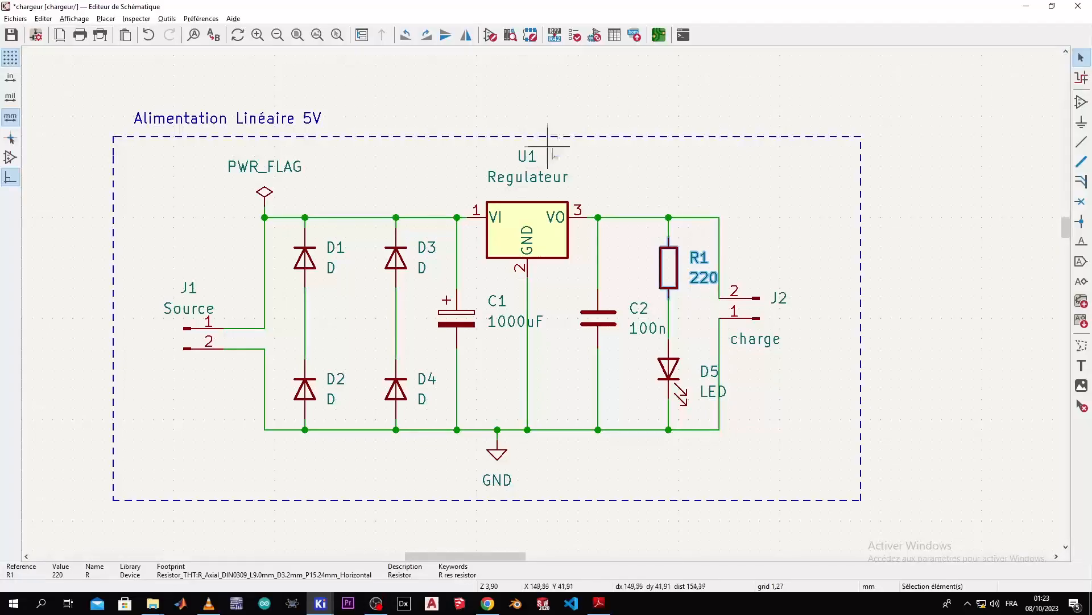
Open the PCB editor, update the board from the schematic and place the imported footprints in the upper part of the sheet
left_click(662, 43)
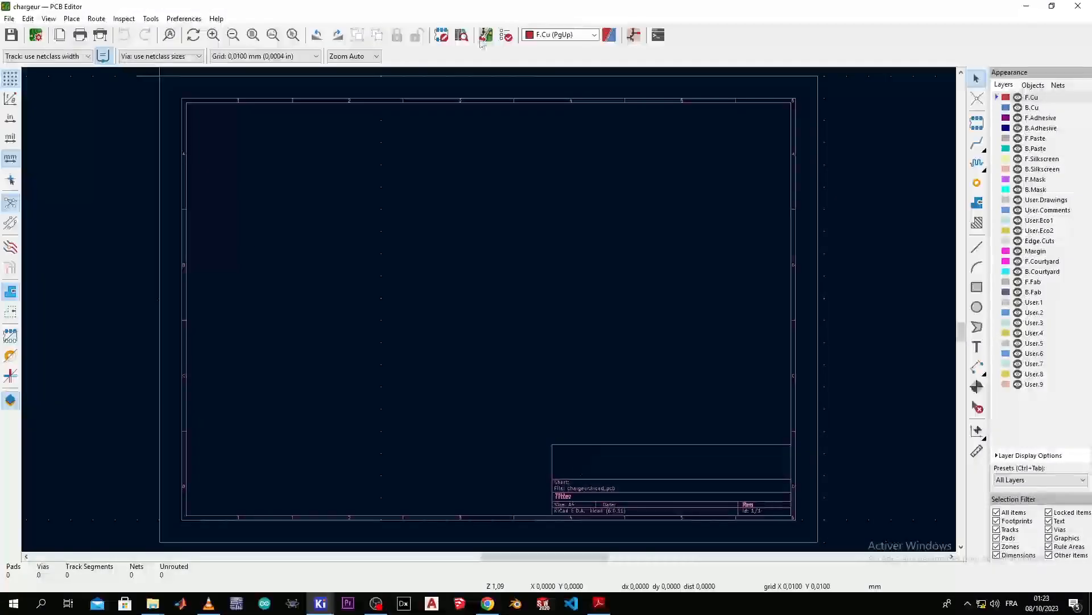
left_click(485, 37)
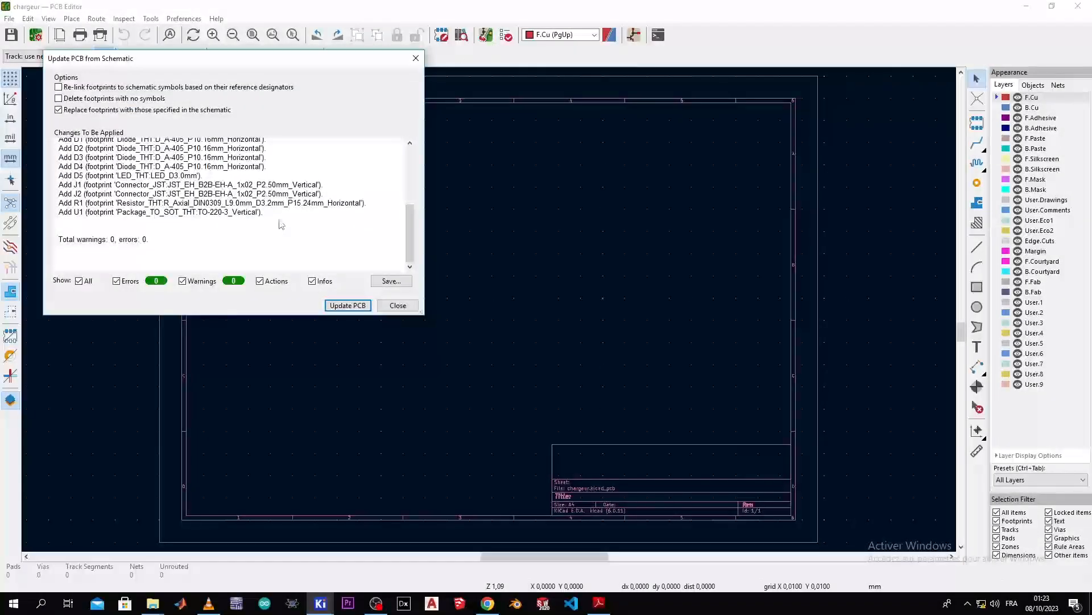
left_click(348, 305)
left_click(397, 306)
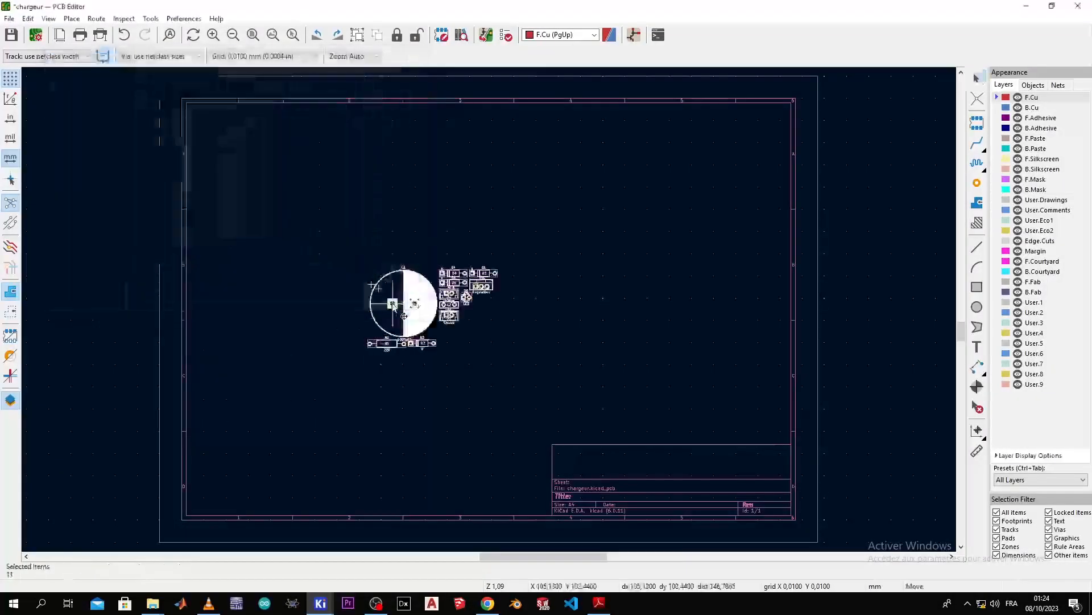
left_click(437, 169)
scroll(406, 201, "up", 3)
scroll(489, 309, "down", 1)
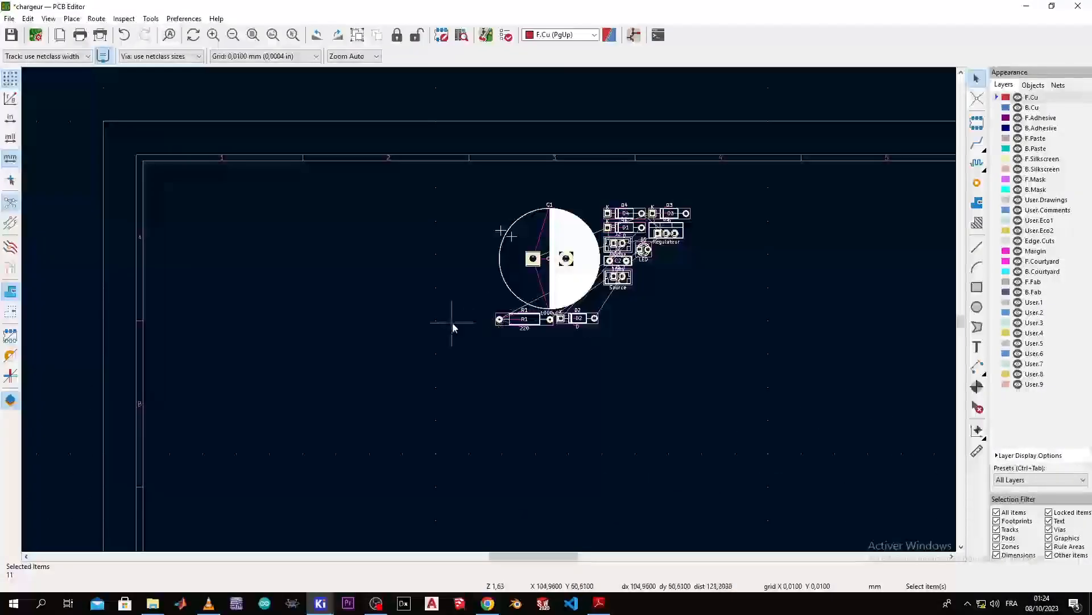
middle_click_drag(452, 323, 596, 290)
left_click(524, 289)
Select diode D4 on the board and locate its matching symbol in the schematic
scroll(632, 271, "up", 1)
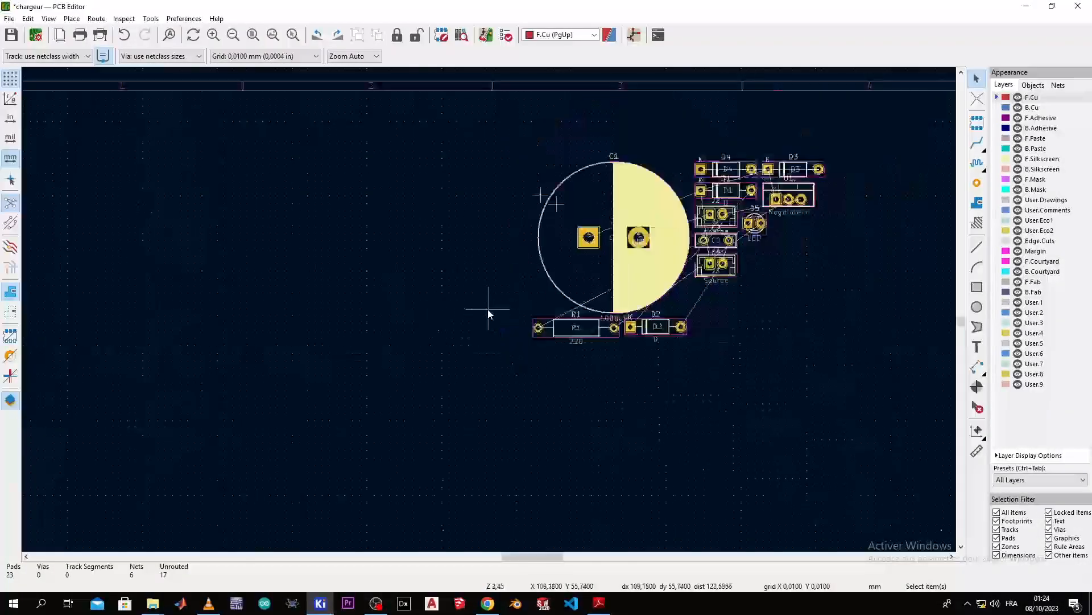
middle_click_drag(427, 303, 591, 288)
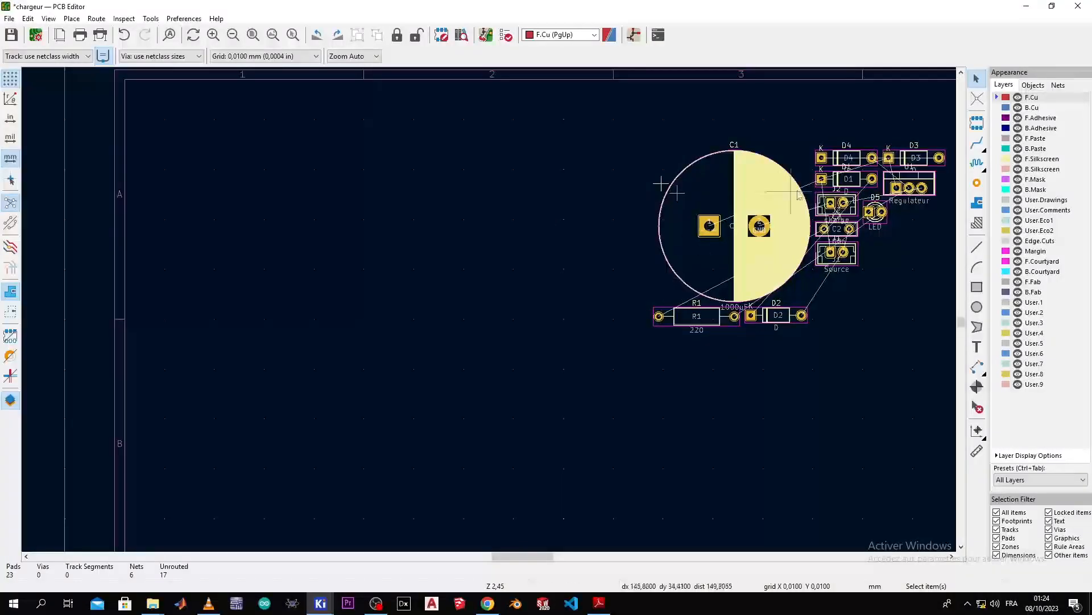
left_click(858, 166)
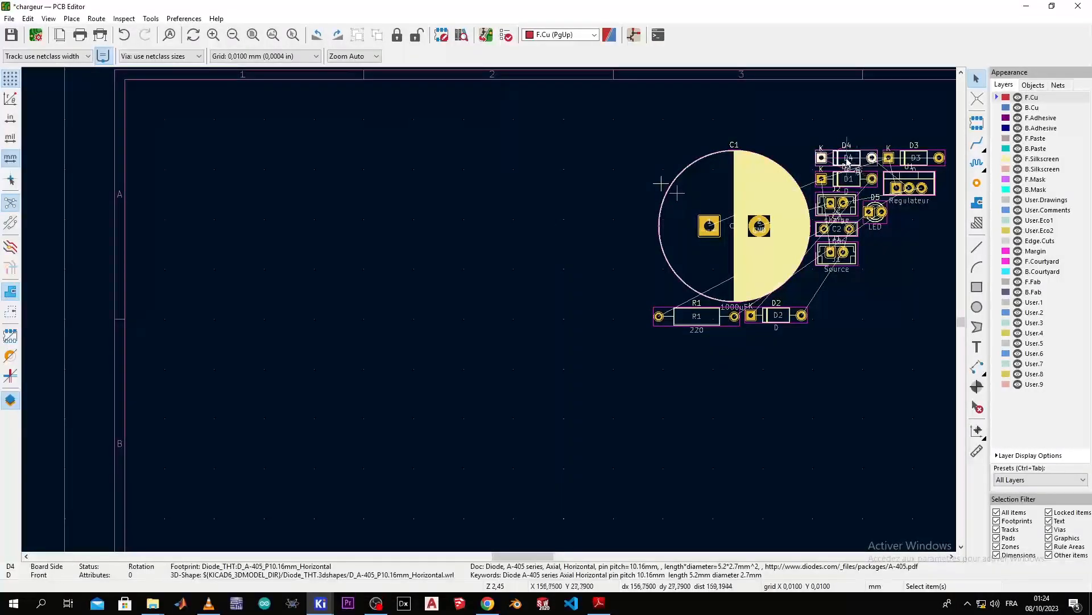
key("alt+Tab")
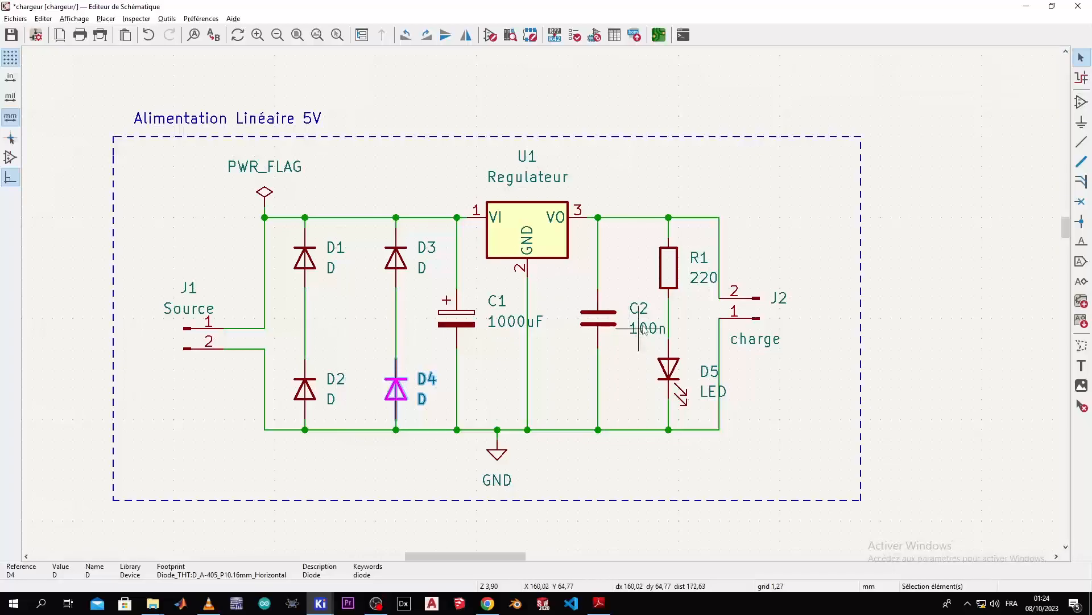
key("alt+Tab")
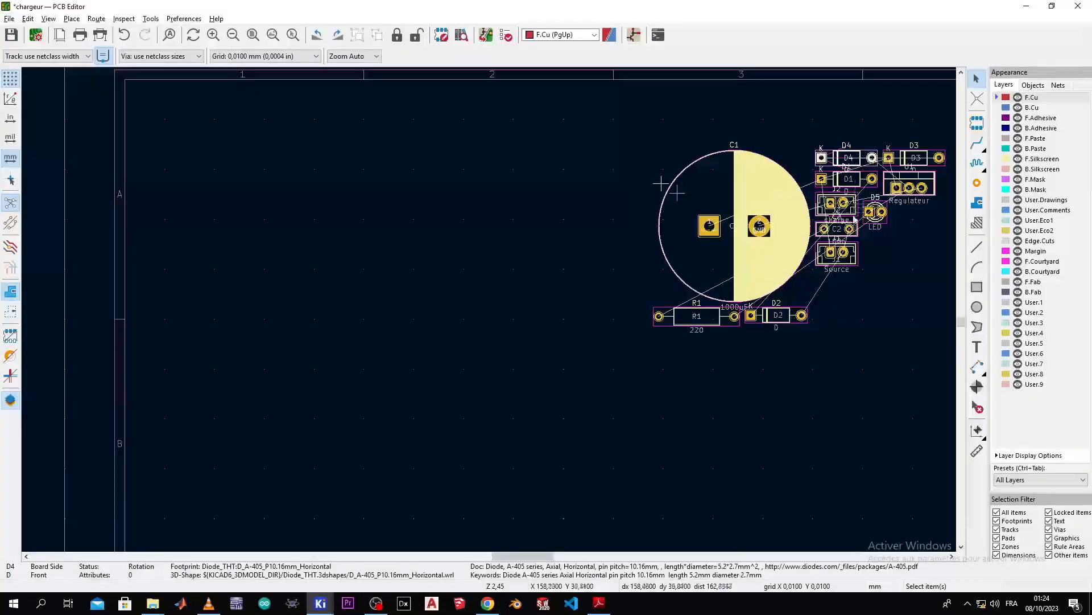
Move connector J1 (Source) well away from the other footprints on the side of C1, and rotate it to -90° so it stands vertically
left_click_drag(854, 252, 385, 241)
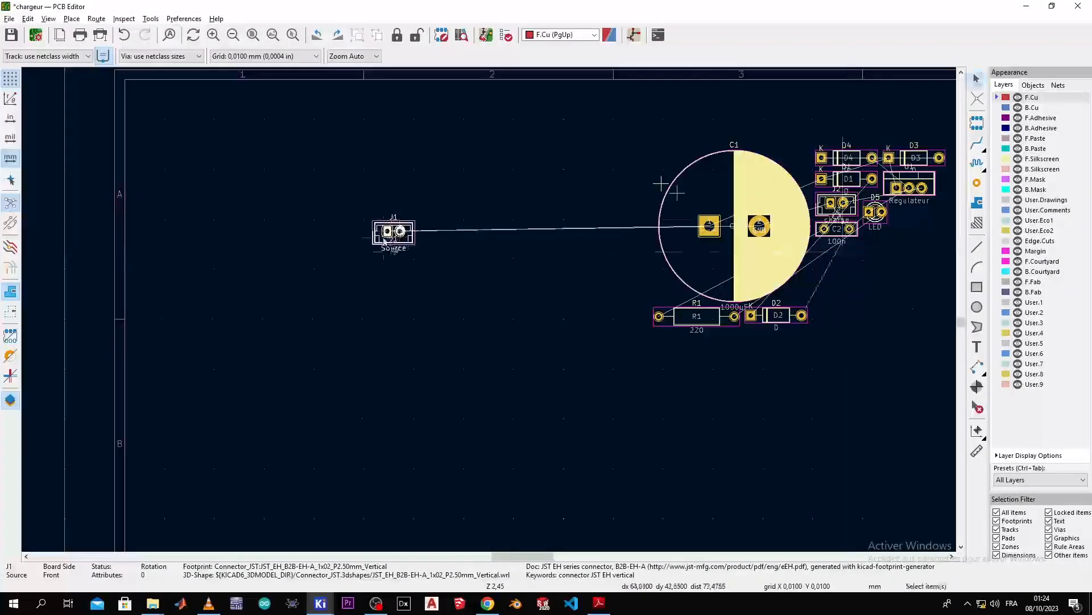
scroll(385, 241, "up", 6)
right_click(594, 310)
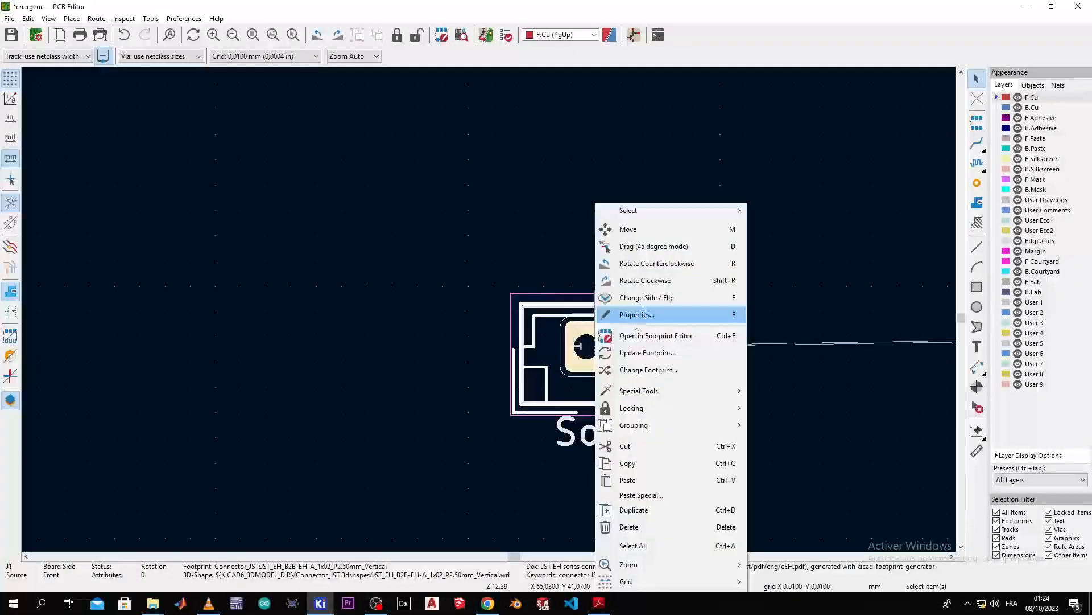
left_click(657, 263)
key("m")
left_click(512, 282)
scroll(494, 337, "down", 5)
scroll(501, 344, "up", 2)
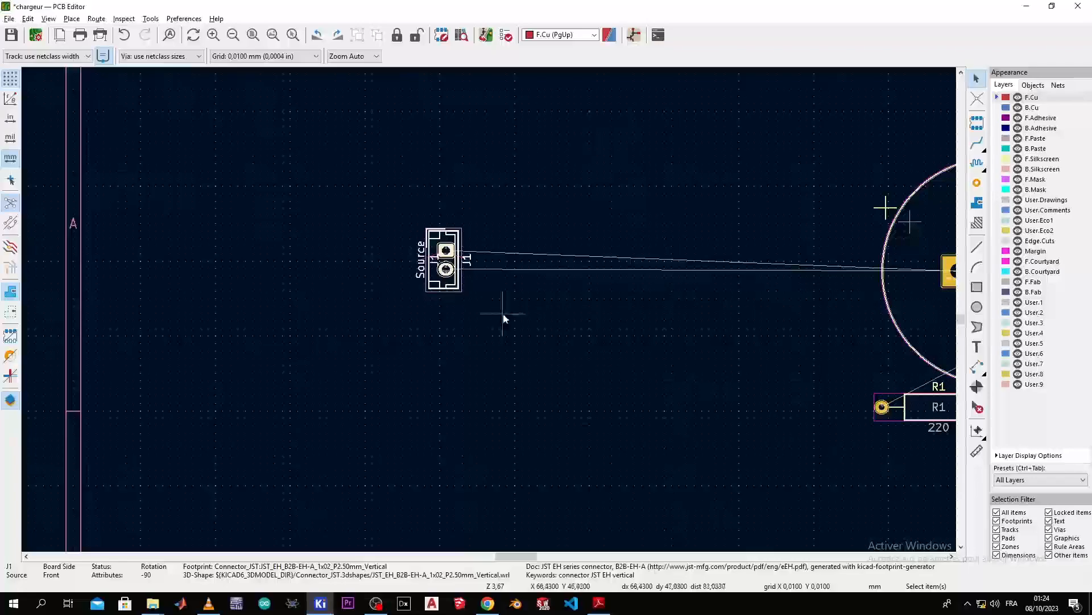
Select diode D1 via its schematic symbol and move its footprint between J1 and C1, slightly above connector J1
middle_click_drag(500, 312, 312, 356)
key("alt+Tab")
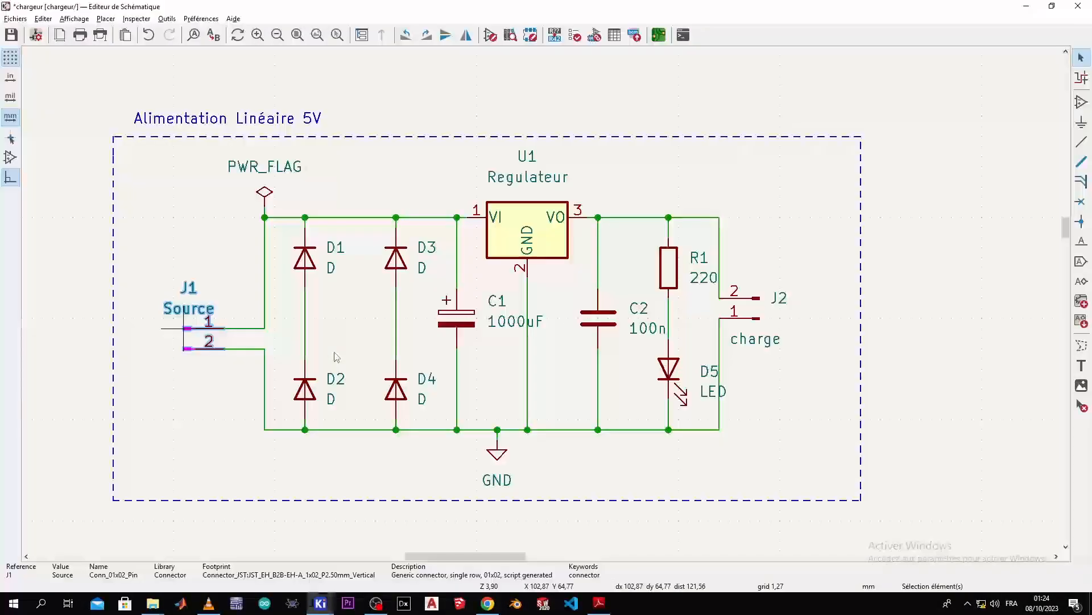
key("alt+Tab")
middle_click_drag(586, 324, 490, 312)
key("alt+Tab")
left_click(307, 267)
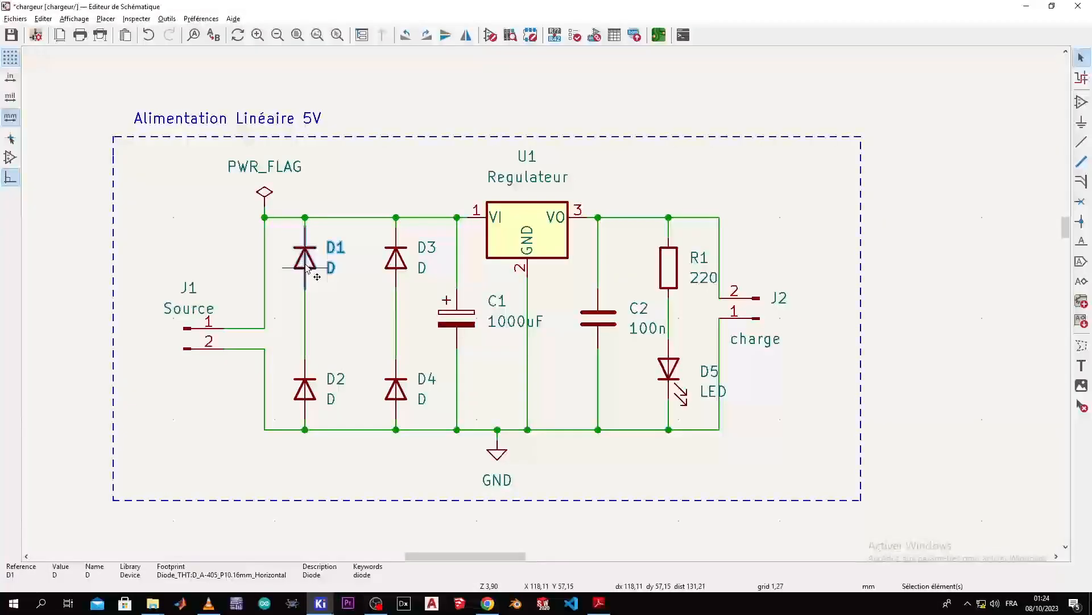
key("alt+Tab")
scroll(491, 313, "down", 3)
scroll(490, 312, "up", 3)
key("m")
left_click(203, 272)
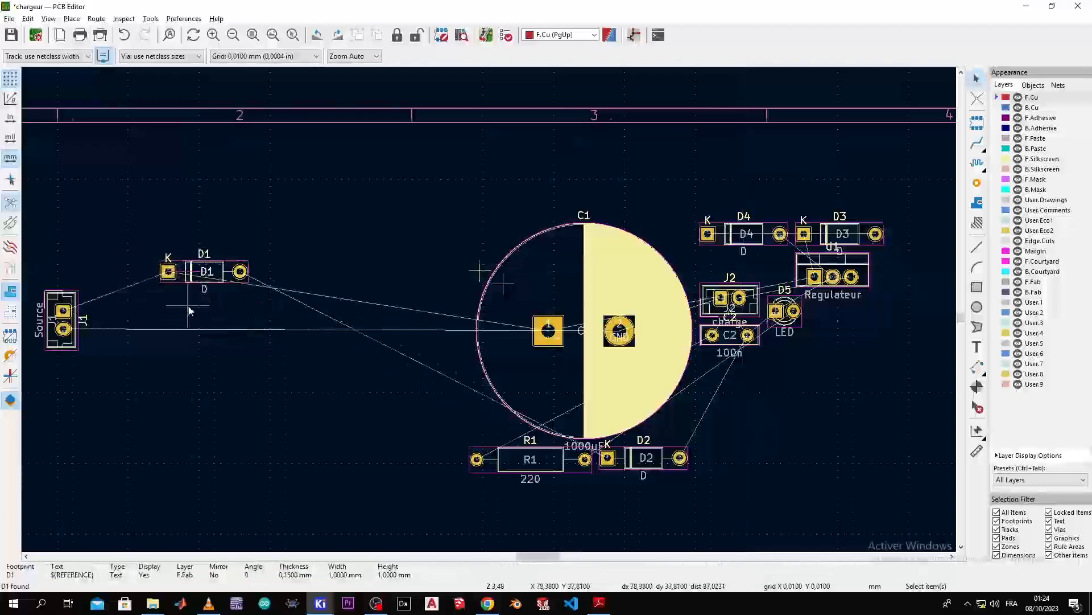
Rotate the D1 reference text on the F.Fab layer clockwise to -90°
middle_click_drag(188, 306, 453, 336)
scroll(441, 322, "up", 3)
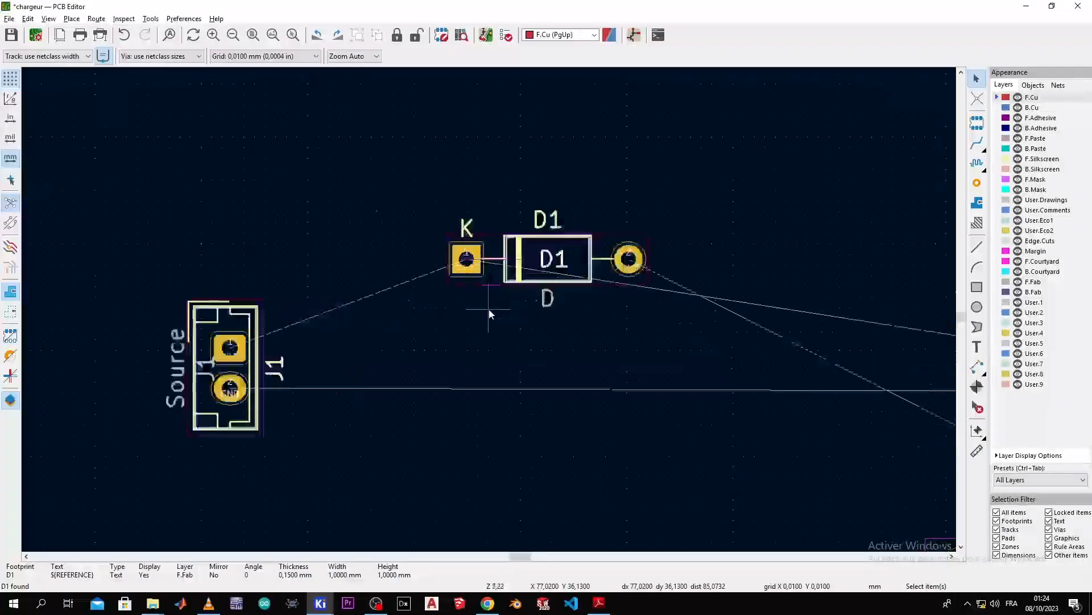
right_click(509, 269)
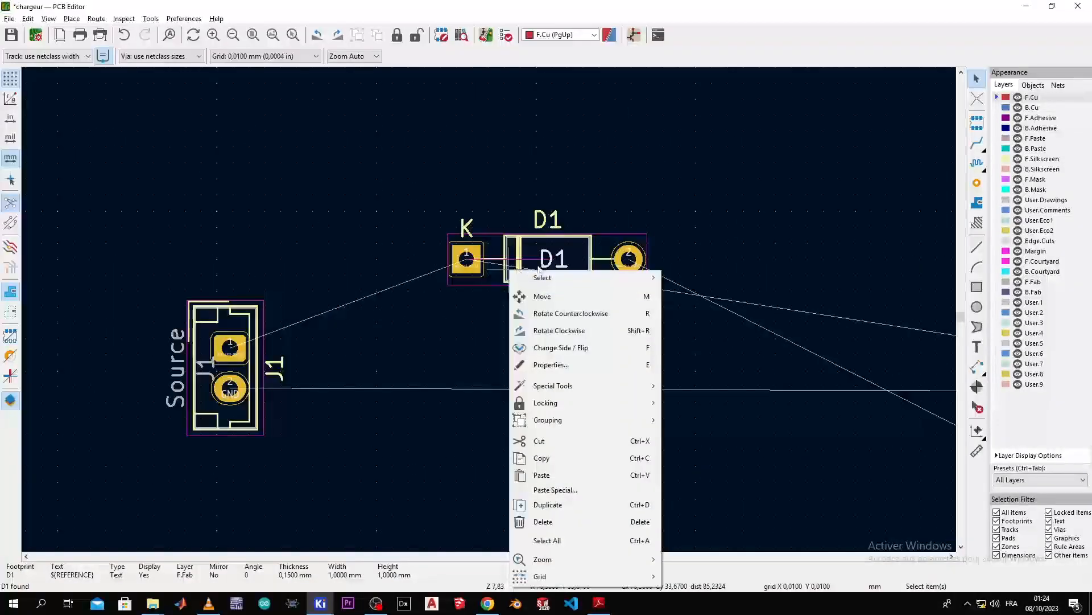
left_click(541, 331)
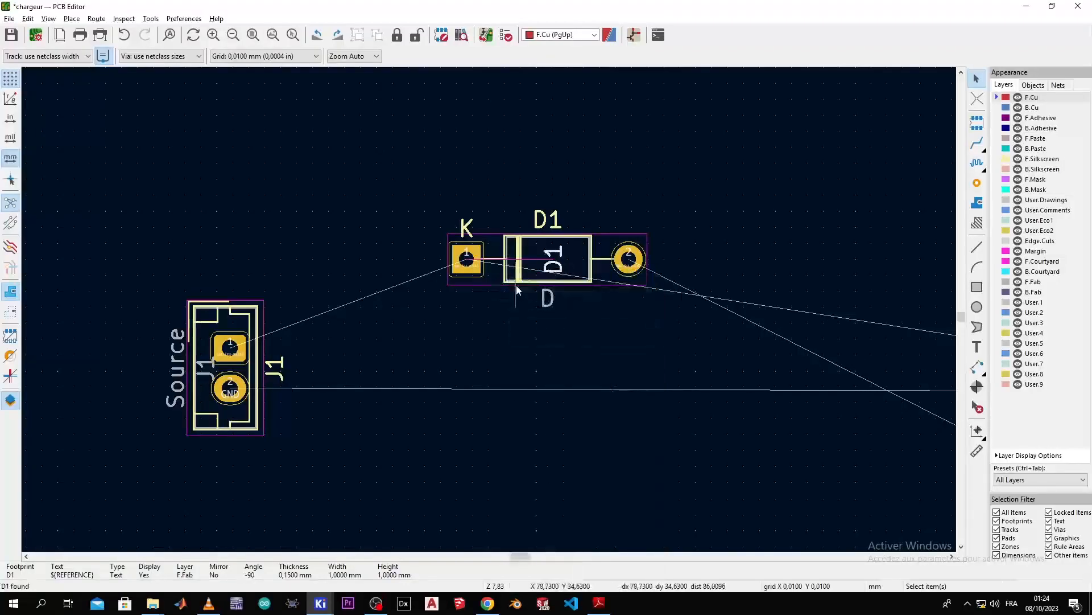
Rotate the D1 footprint clockwise to -90° and move it closer to connector J1, above the connector's level
right_click(517, 283)
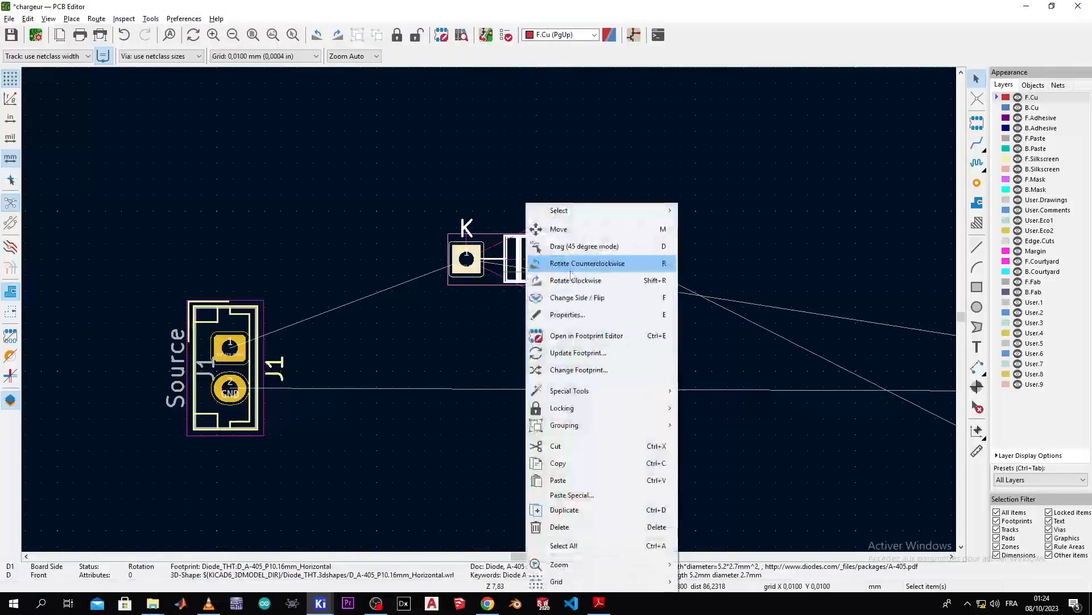
left_click(571, 278)
key("m")
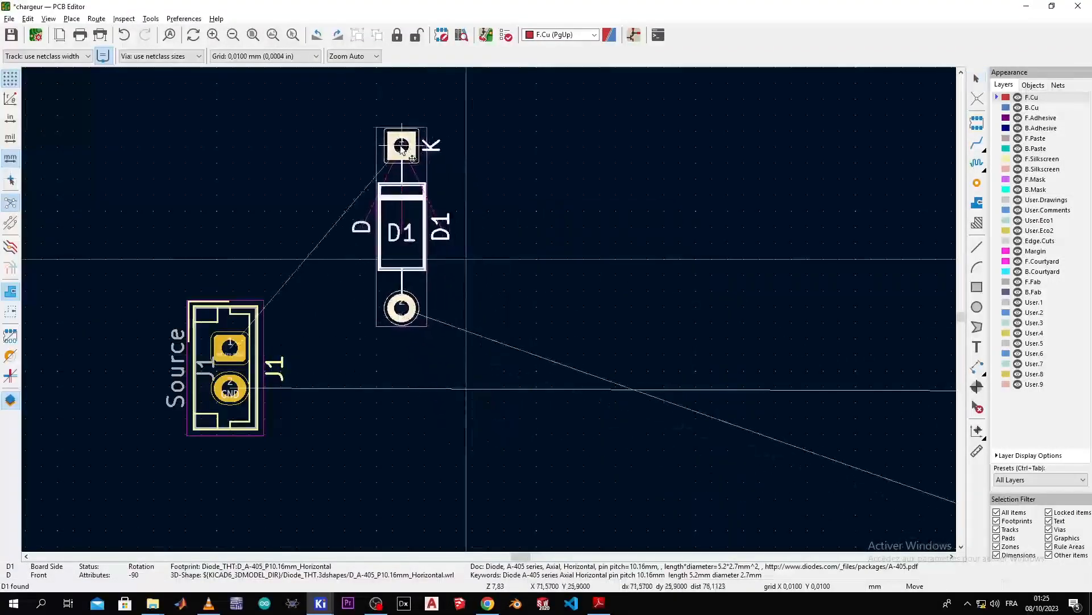
left_click(399, 159)
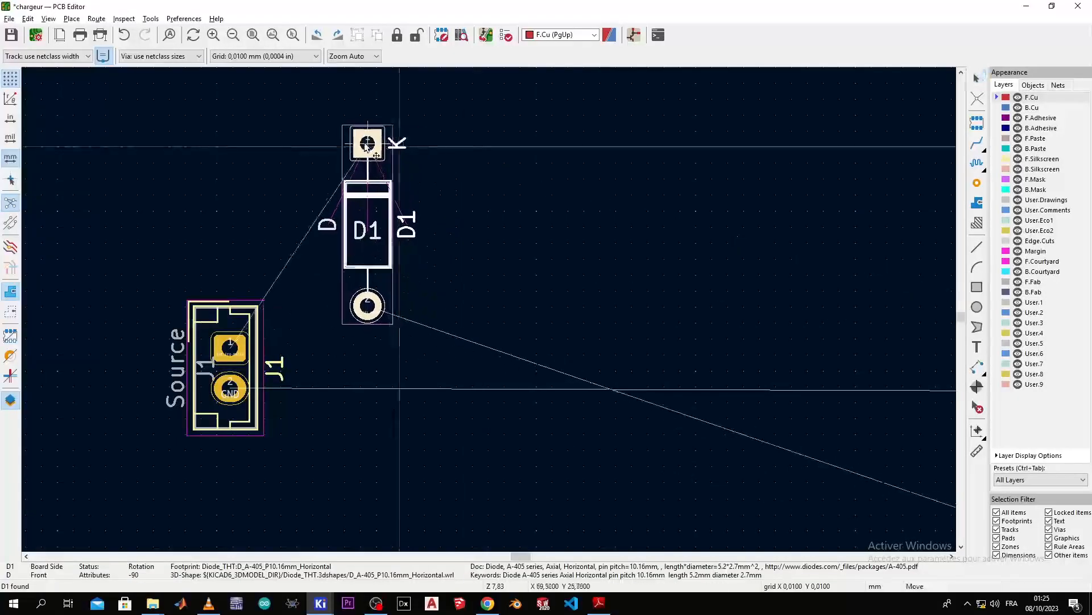
Select diode D3 via the schematic, move its footprint beside D1 on the C1 side and rotate it to -90°
key("alt+Tab")
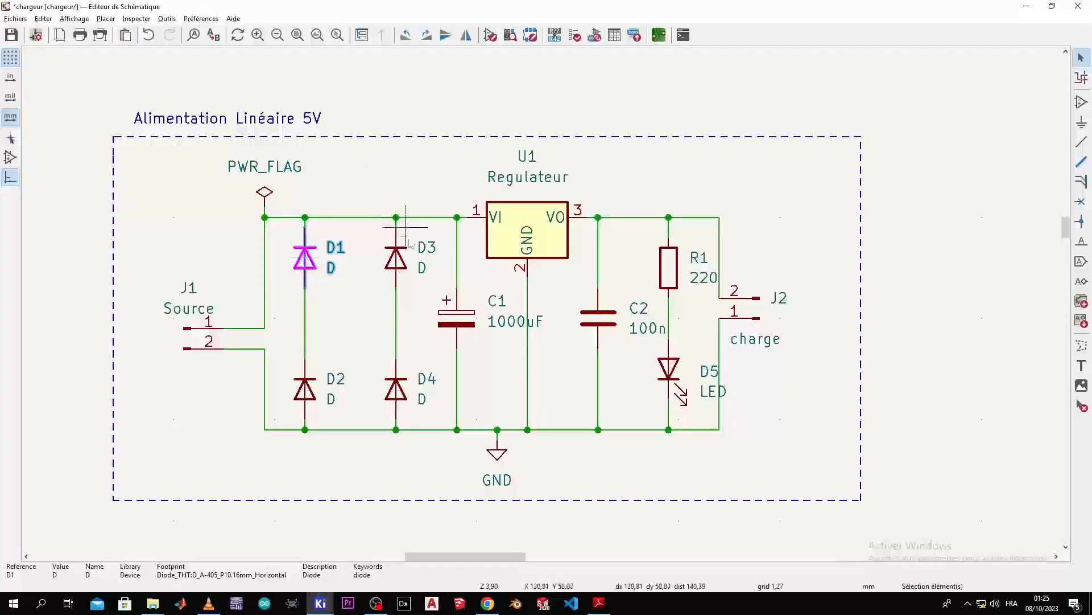
left_click(405, 257)
key("alt+Tab")
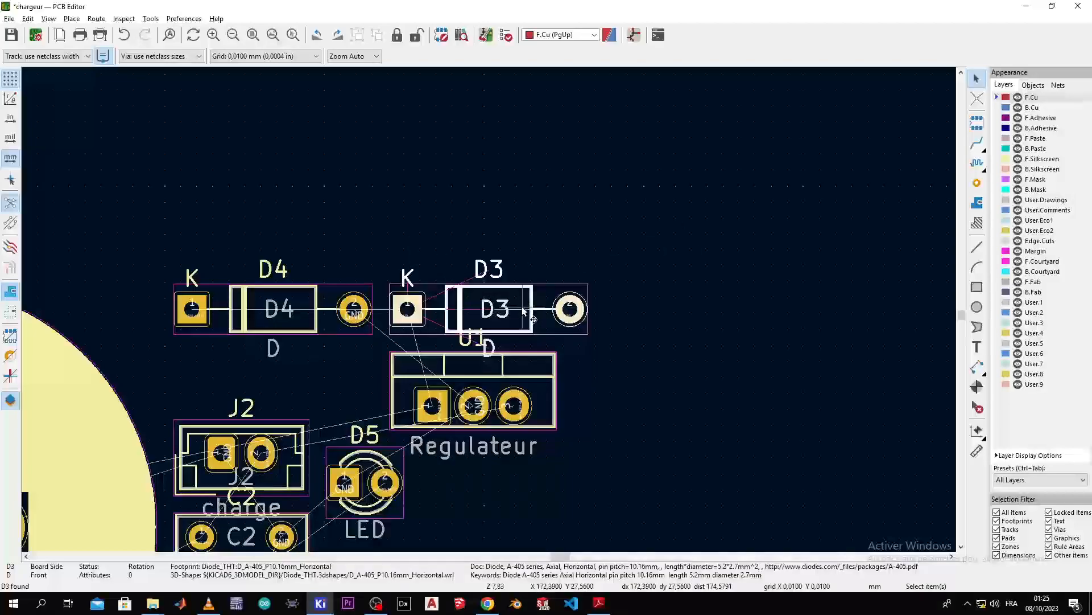
scroll(522, 310, "down", 5)
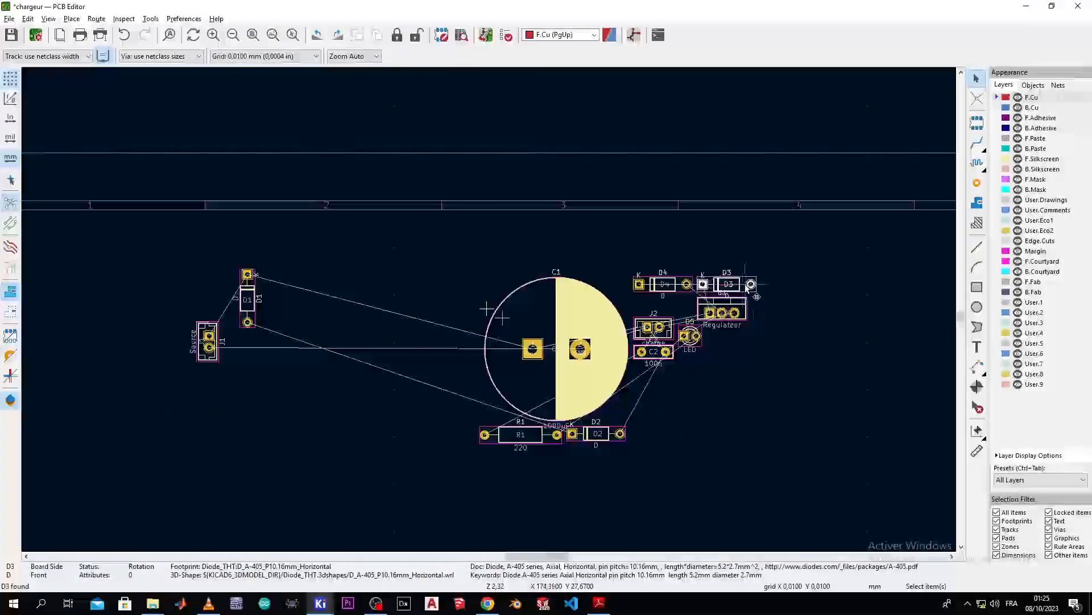
left_click_drag(734, 288, 312, 278)
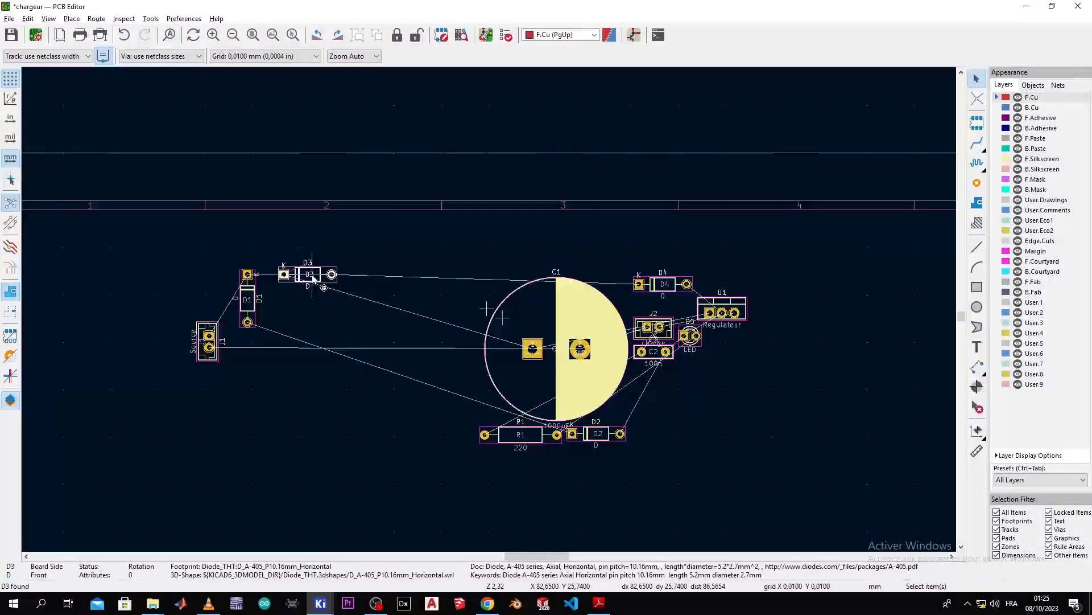
right_click(312, 278)
left_click(352, 280)
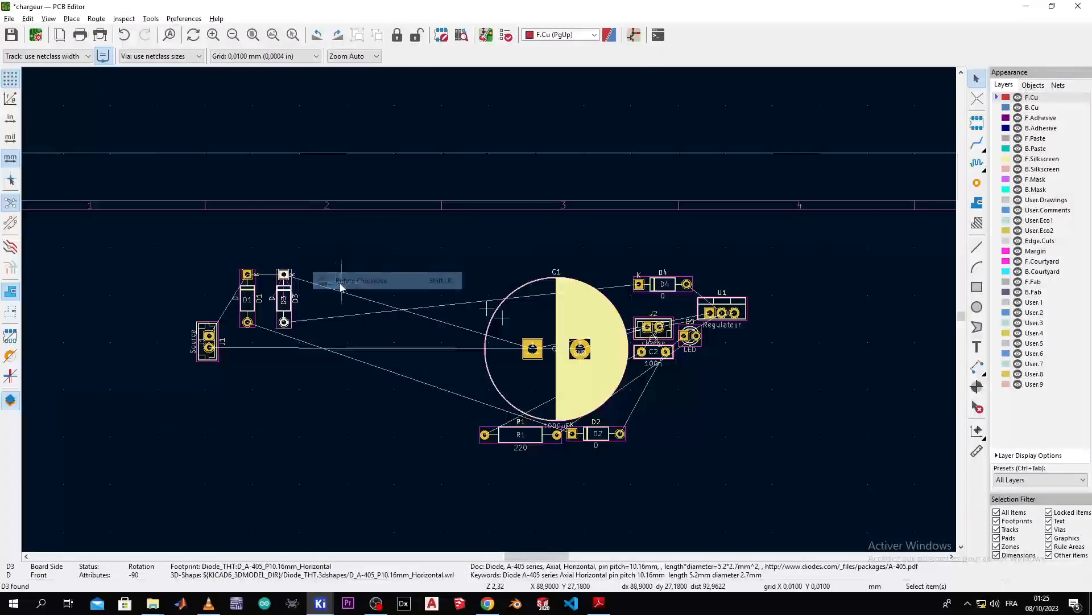
scroll(302, 308, "up", 4)
scroll(489, 310, "down", 5)
scroll(489, 313, "up", 2)
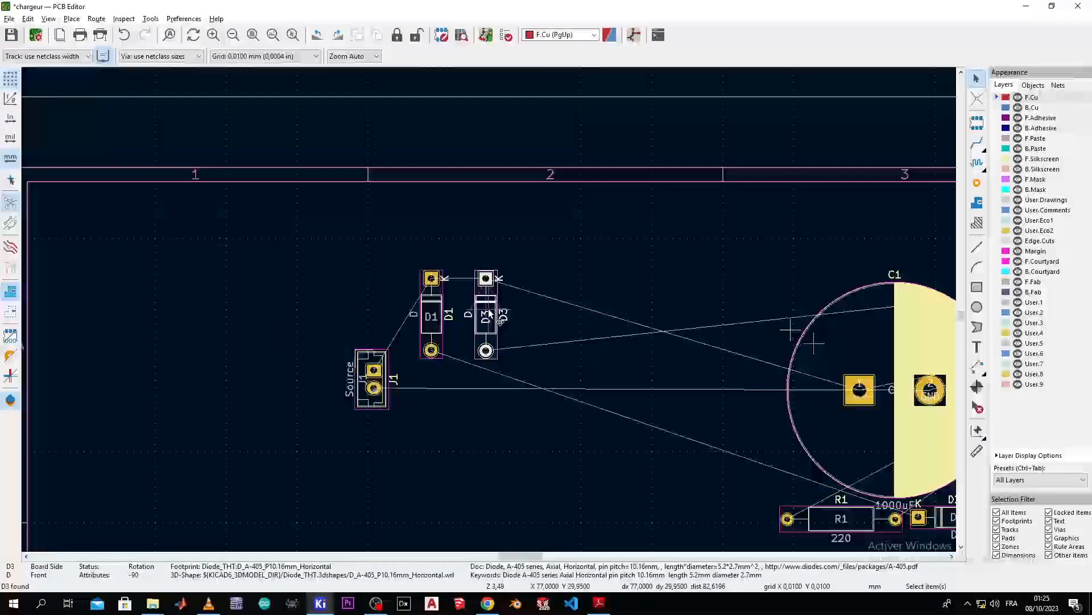
Select diode D2 via the schematic, bring its footprint below connector J1 and rotate it to -90°
key("alt+Tab")
left_click(358, 379)
key("alt+Tab")
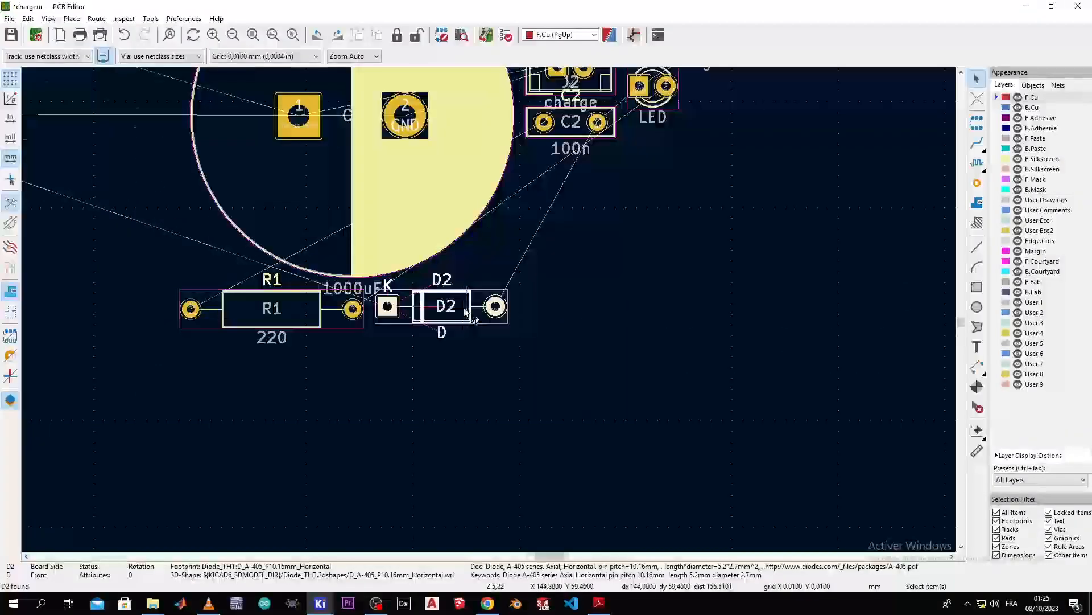
key("Home")
scroll(250, 276, "up", 6)
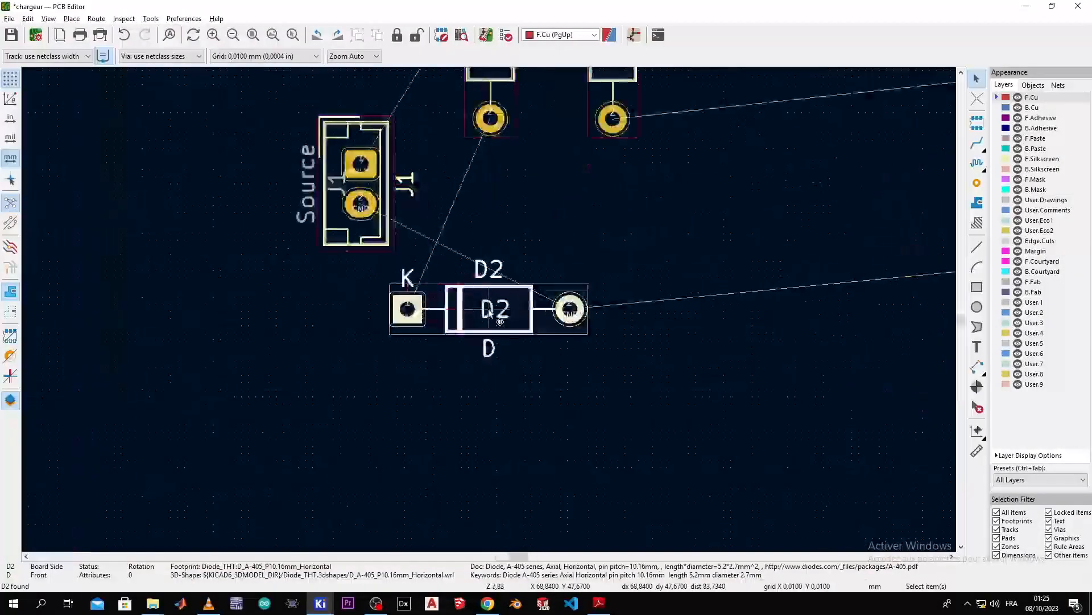
right_click(488, 310)
left_click(516, 281)
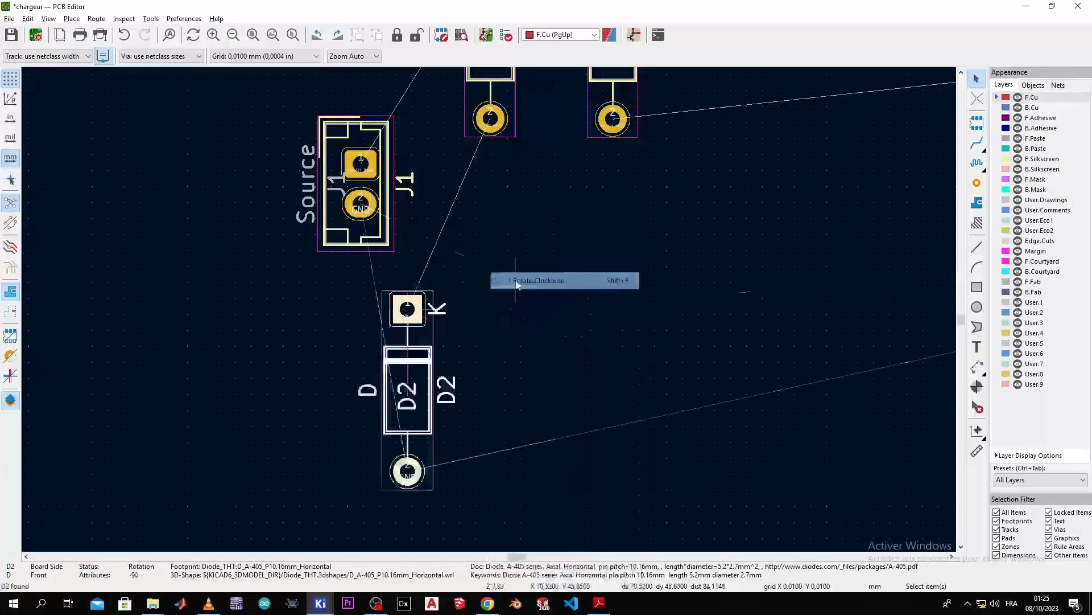
Move diode D2 directly below D1 so that its cathode pad lines up with D1's lower pad
left_click_drag(410, 394, 503, 284)
left_click(503, 284)
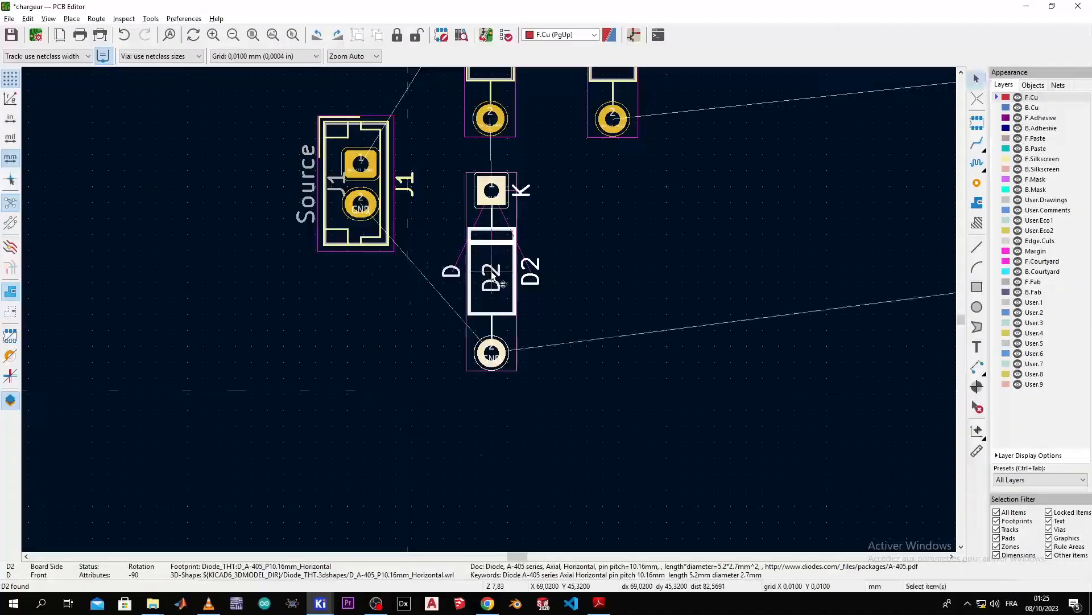
scroll(489, 310, "down", 5)
scroll(592, 330, "up", 4)
scroll(489, 309, "down", 3)
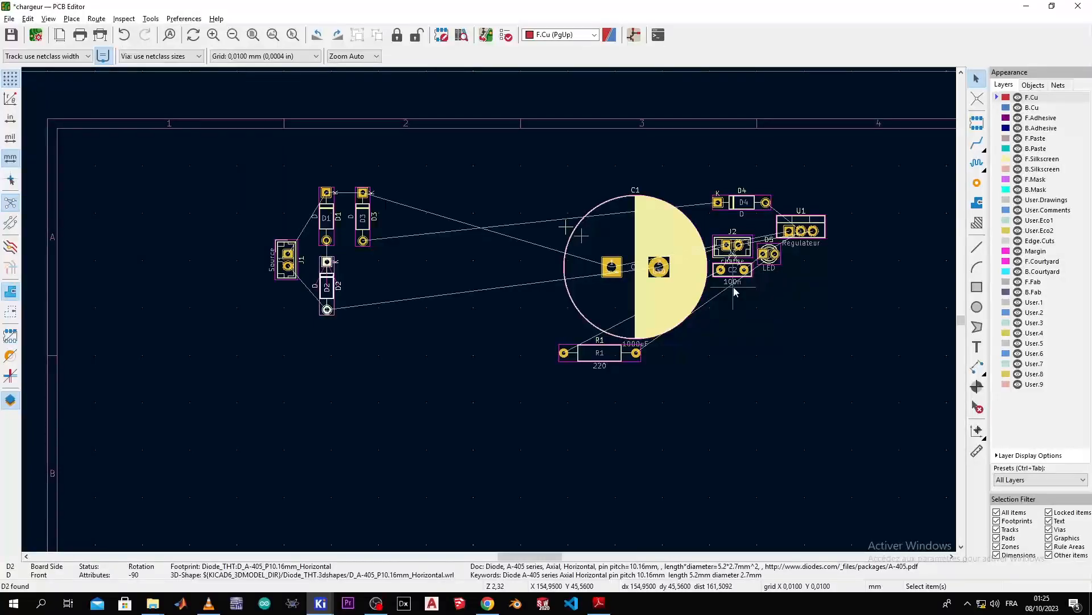
Select diode D4 via the schematic, move its footprint below D3 and rotate it to -90°
key("alt+Tab")
left_click(397, 393)
key("alt+Tab")
scroll(655, 251, "down", 5)
scroll(655, 251, "up", 4)
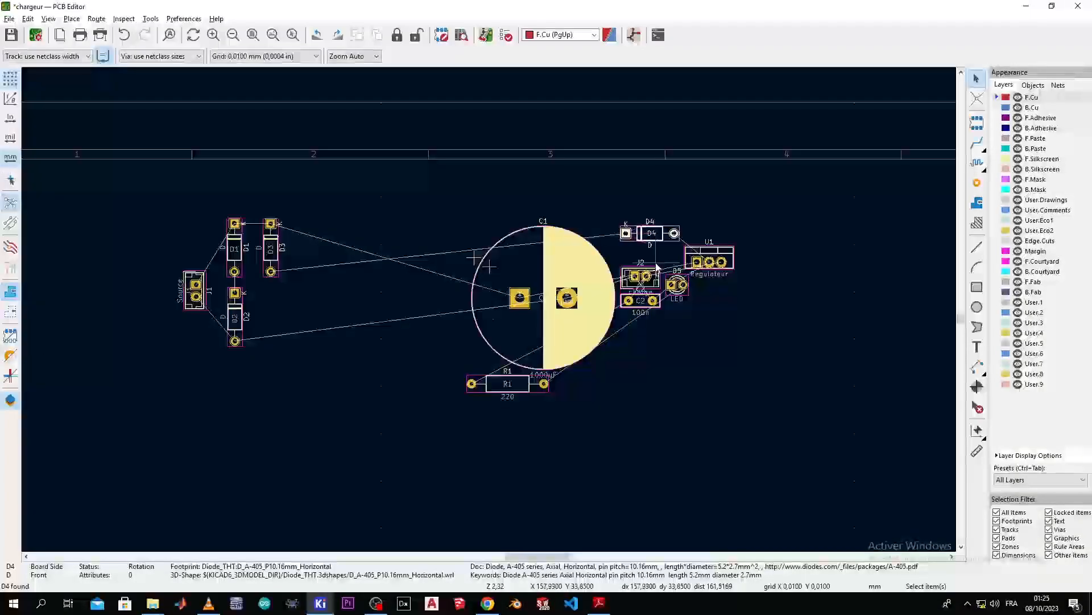
scroll(843, 240, "down", 2)
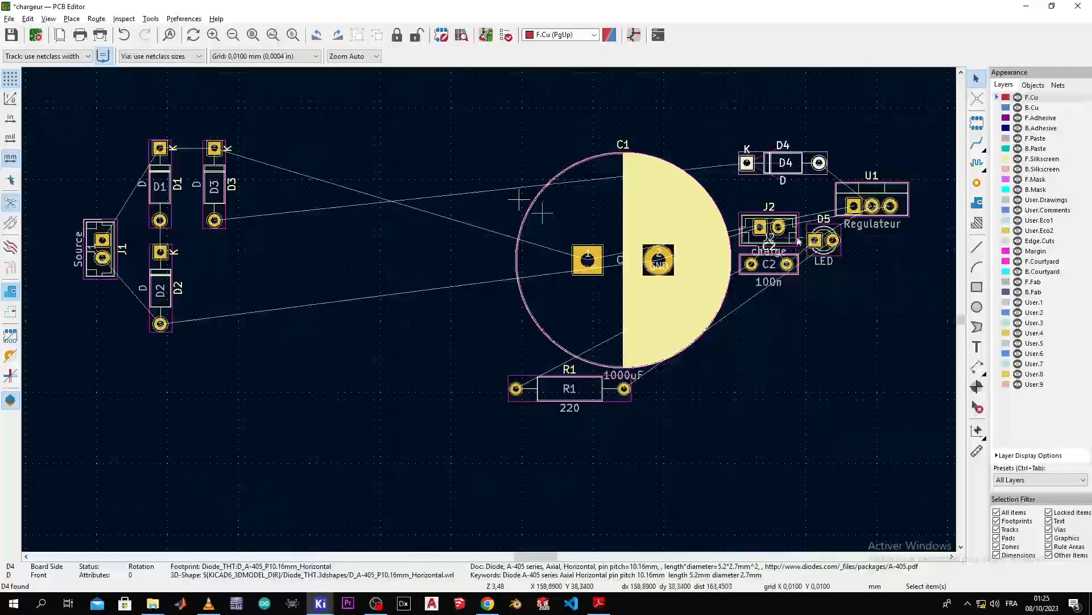
left_click_drag(789, 178, 251, 273)
right_click(251, 273)
left_click(295, 281)
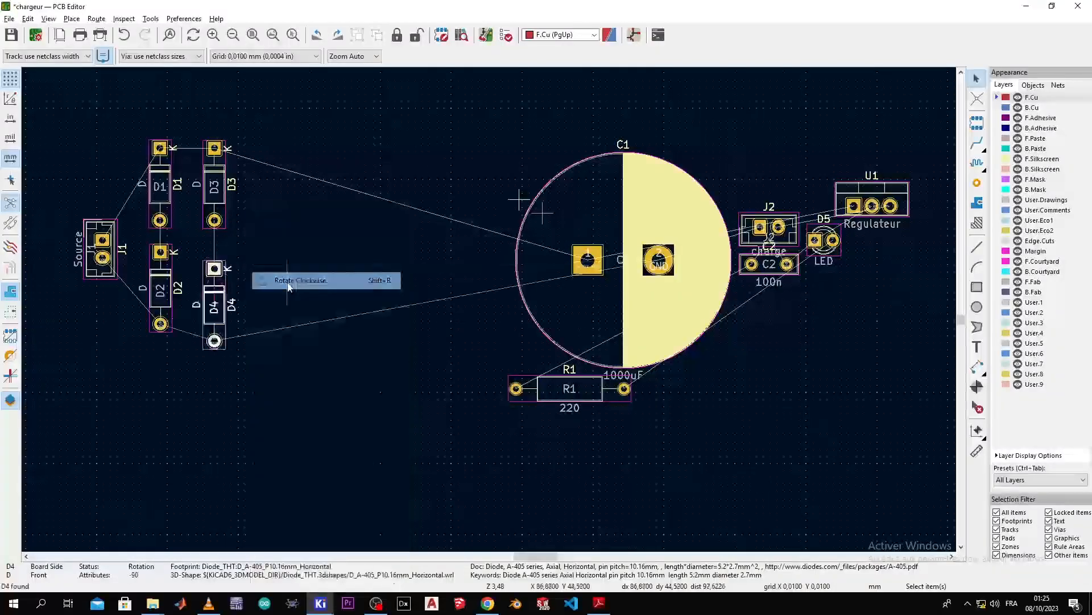
Fine-tune D4's position so it stands level with D2 and vertically in line with D3
left_click(220, 306)
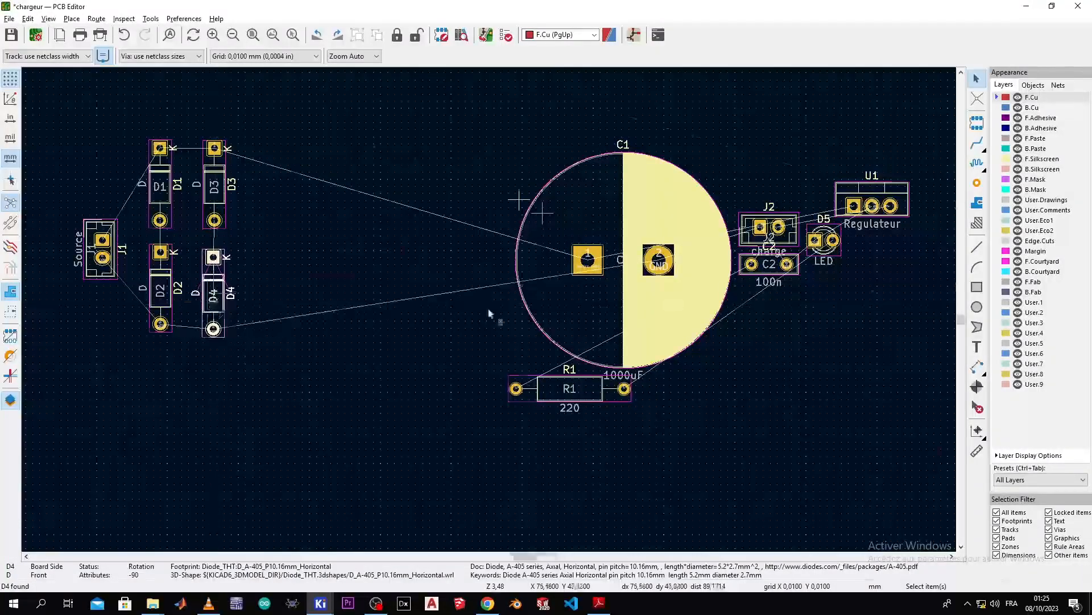
scroll(210, 302, "up", 4)
middle_click_drag(514, 344, 596, 437)
key("m")
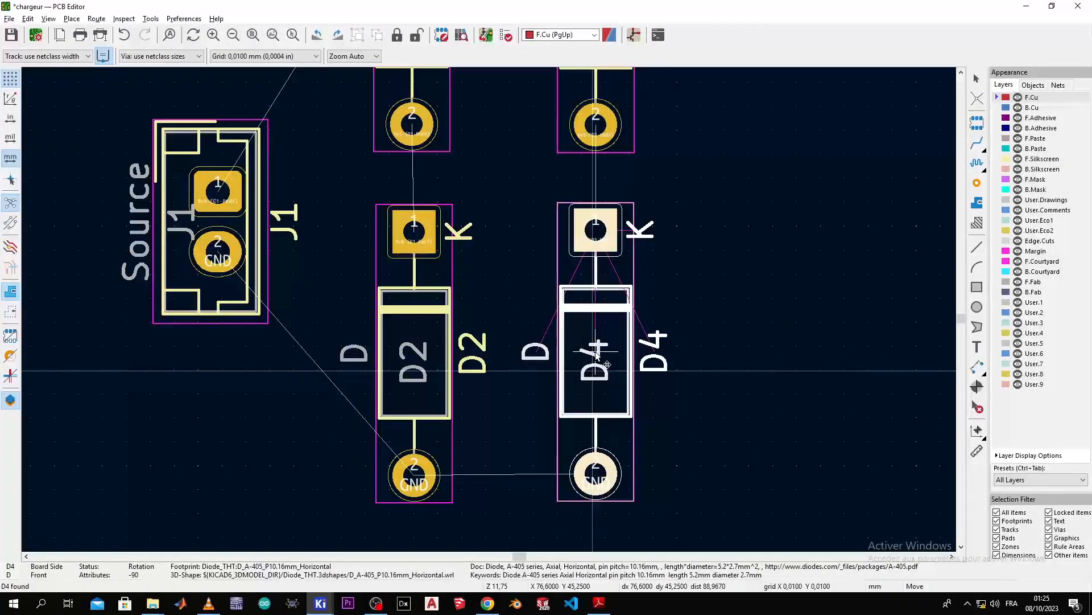
left_click(606, 366)
scroll(607, 366, "down", 5)
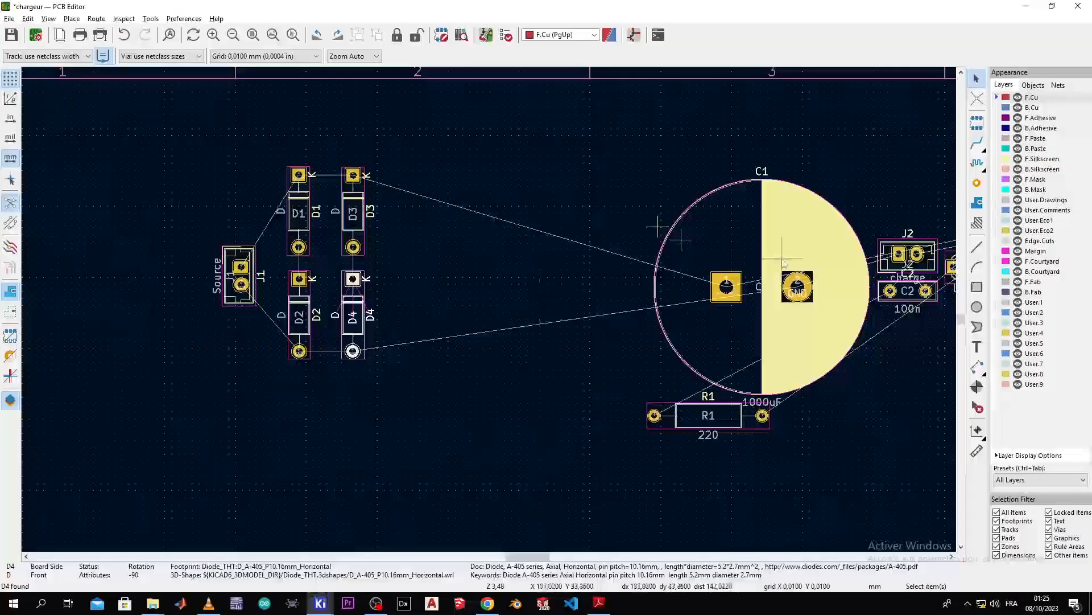
Move capacitor C1 next to diodes D3 and D4 and rotate it to -90° so its positive pad is on top
left_click_drag(782, 263, 539, 239)
right_click(515, 205)
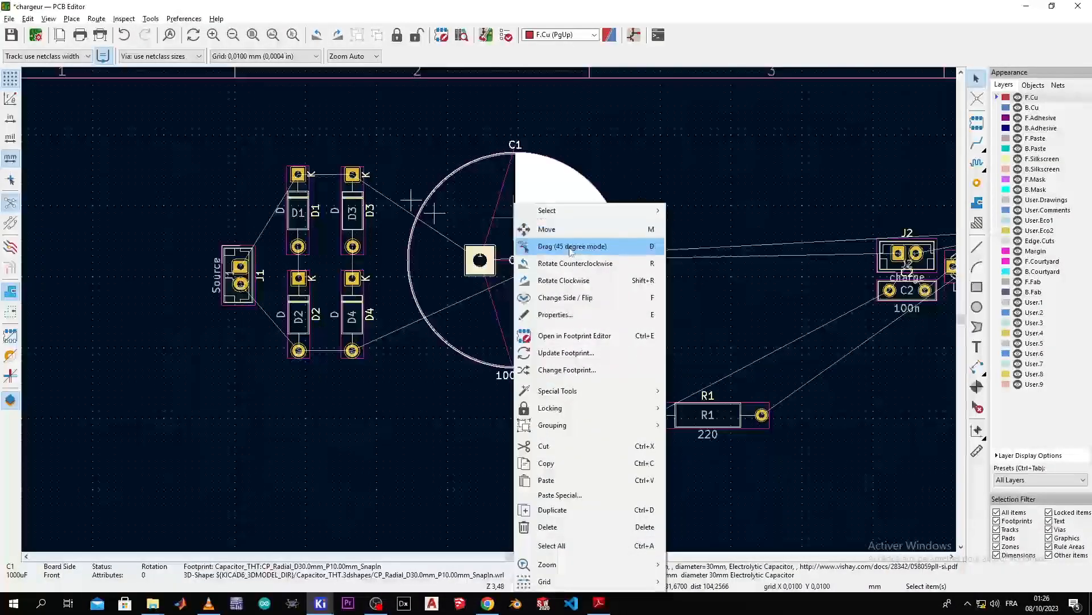
left_click(569, 280)
key("m")
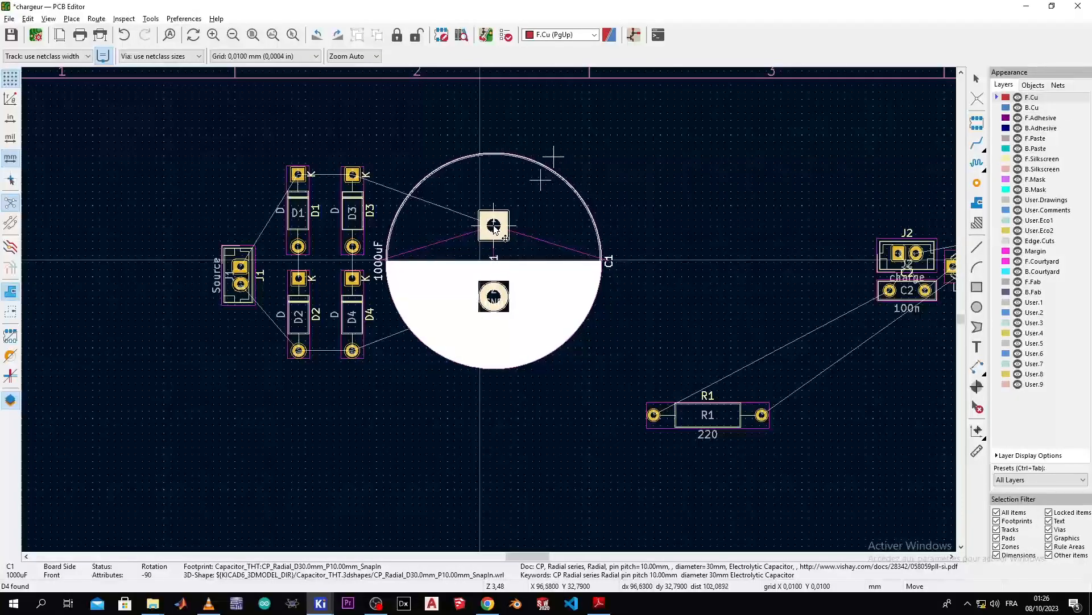
left_click(491, 233)
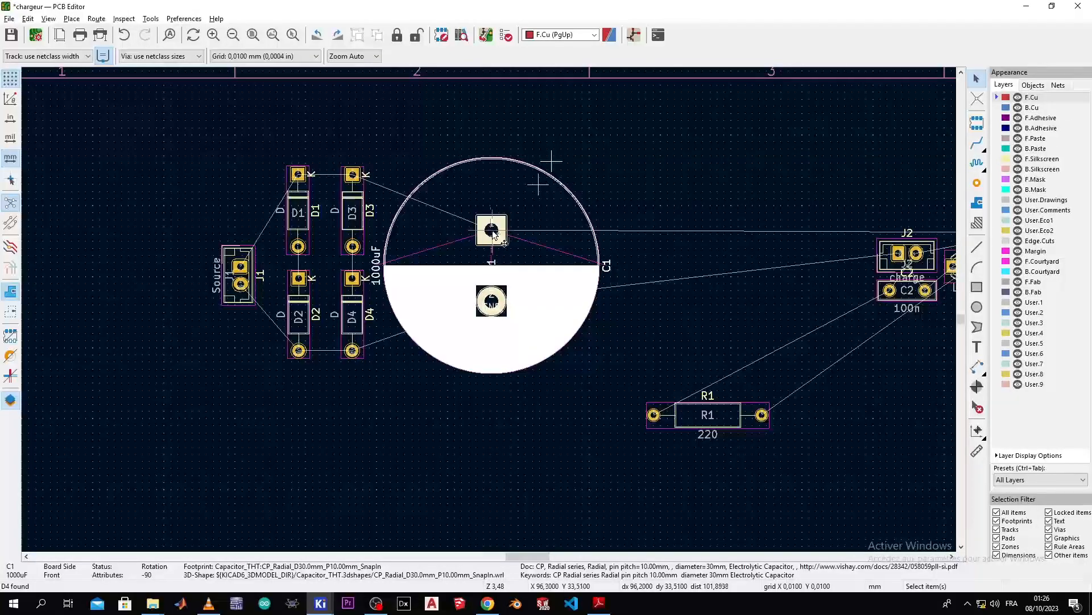
Select regulator U1 via the schematic and move its footprint beside the upper part of C1, opposite the diodes
key("alt+Tab")
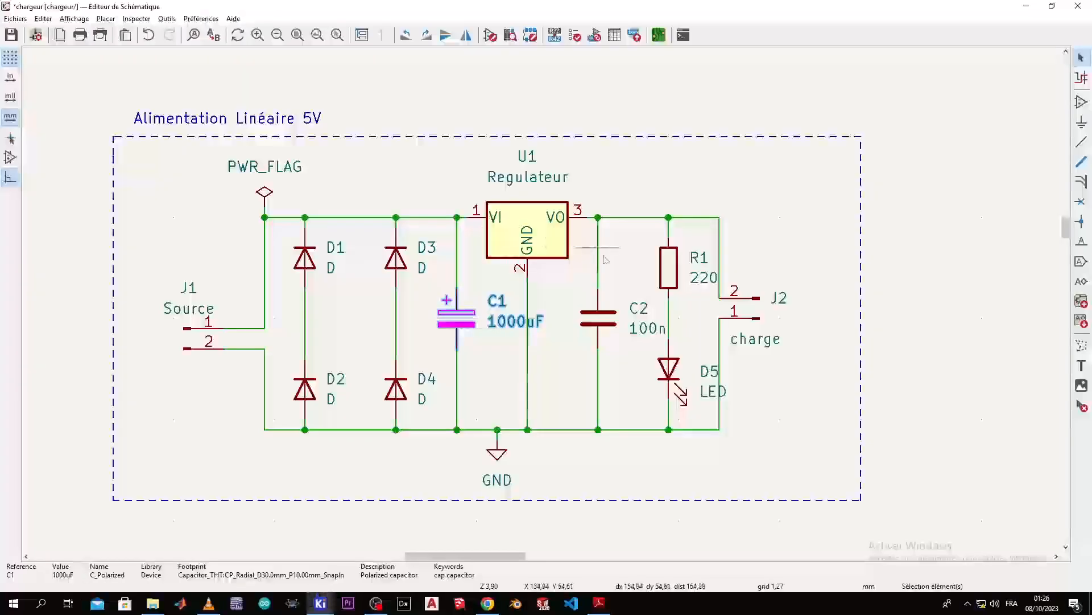
left_click(535, 257)
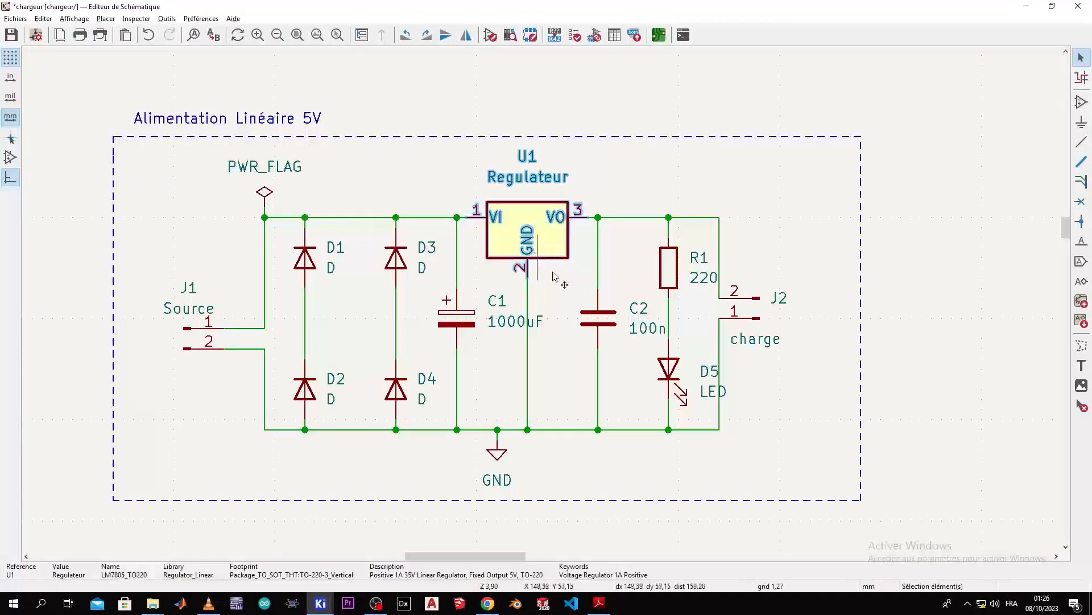
key("alt+Tab")
scroll(561, 296, "down", 4)
middle_click_drag(472, 350, 788, 310)
left_click_drag(754, 266, 416, 234)
scroll(416, 233, "up", 2)
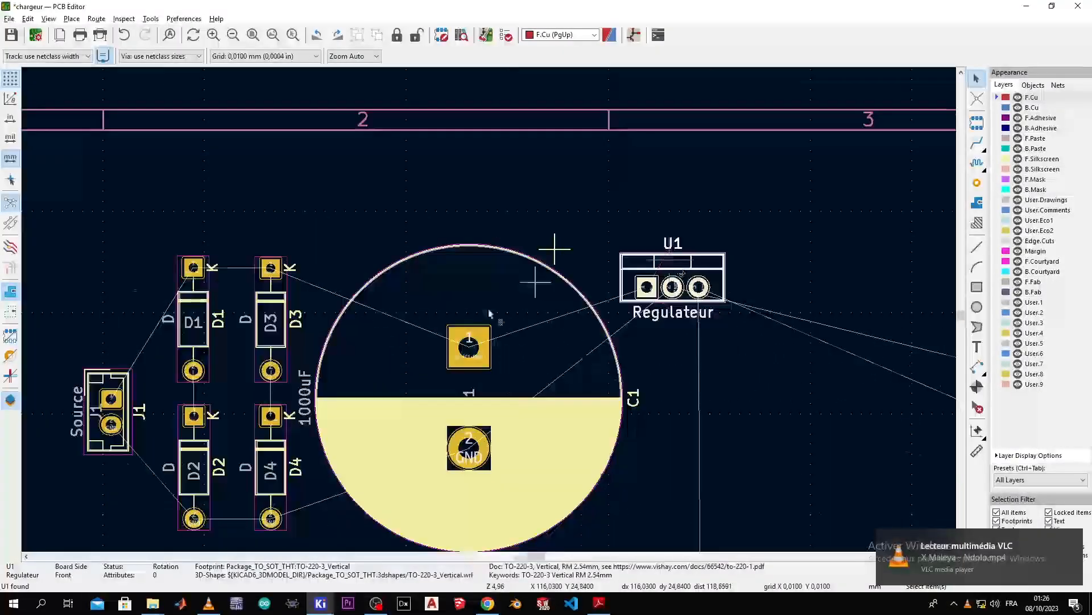
scroll(672, 260, "up", 6)
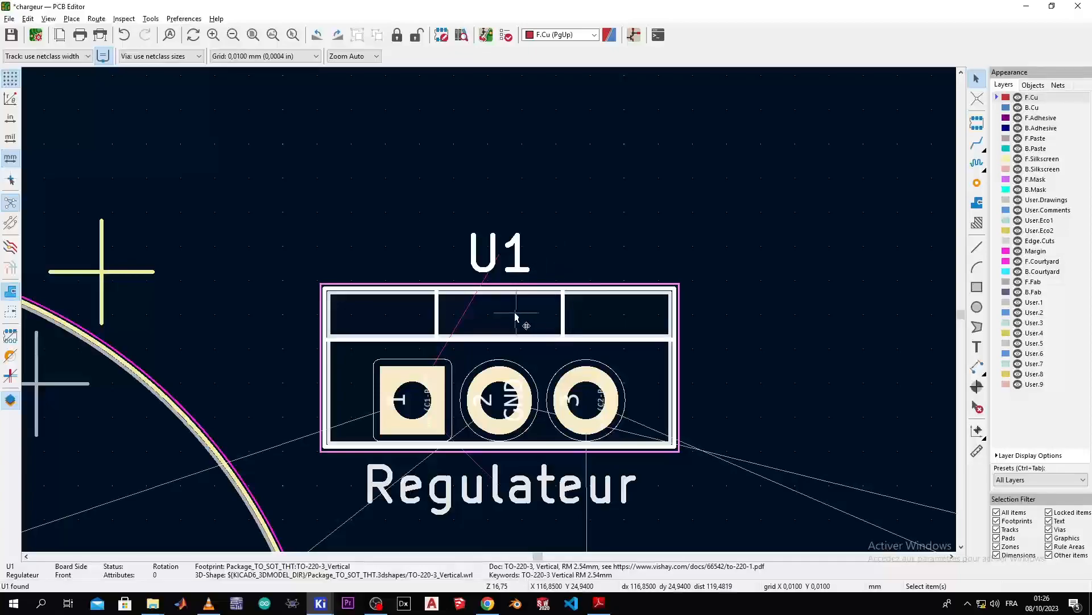
scroll(500, 267, "down", 3)
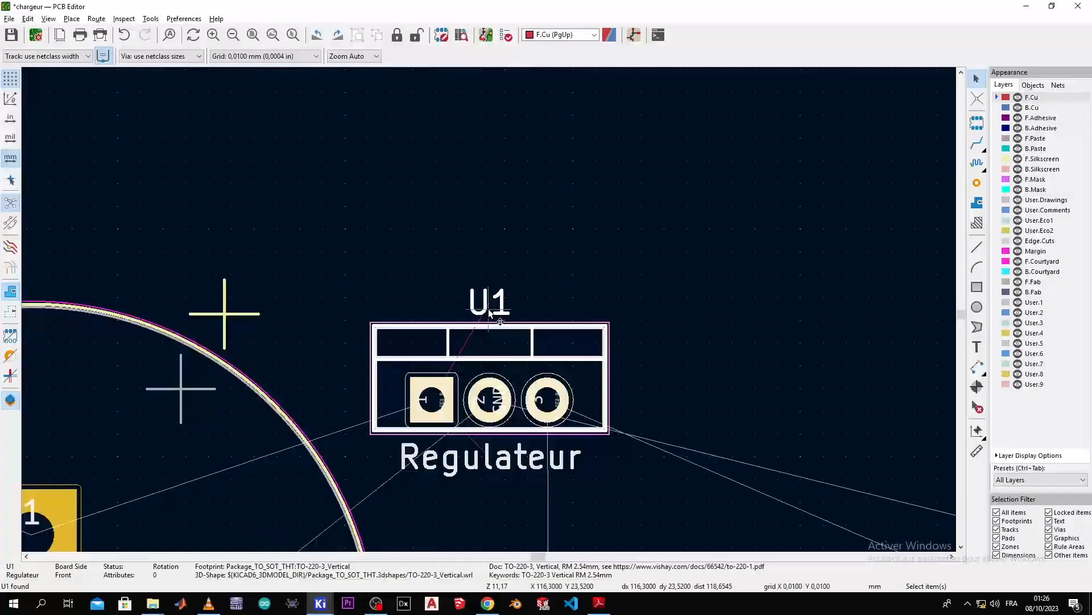
scroll(626, 274, "down", 2)
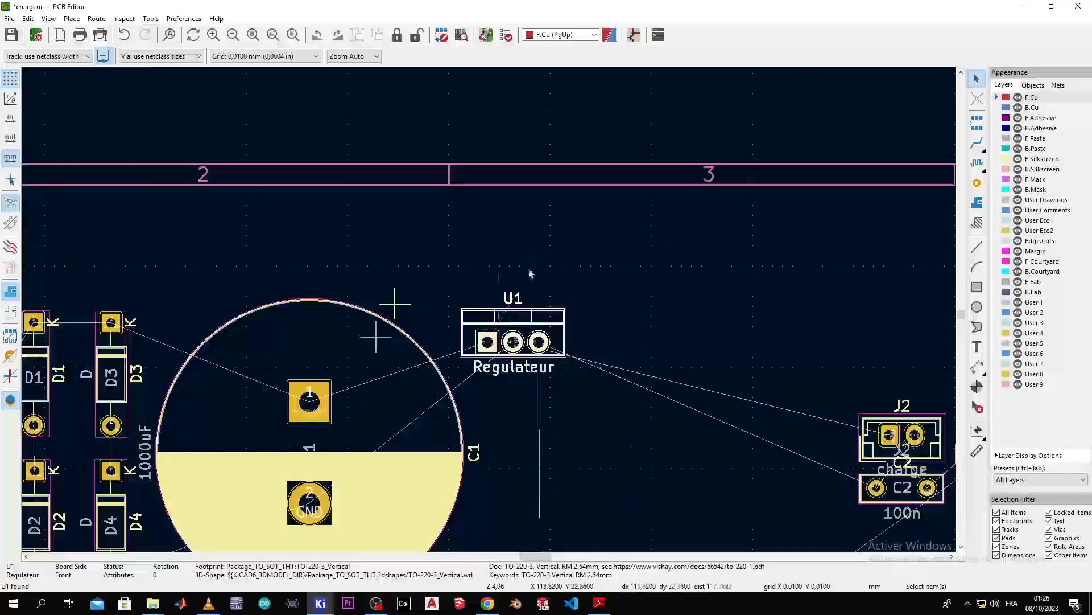
Select capacitor C2 via the schematic and move its footprint away from J2 to the area below regulator U1
middle_click_drag(518, 321, 561, 249)
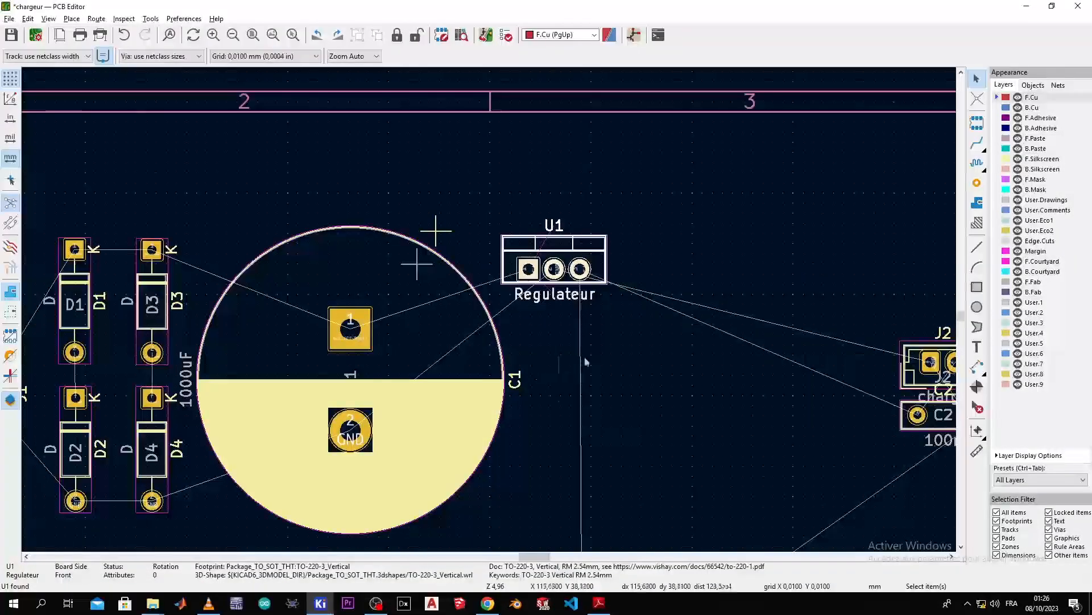
scroll(550, 331, "down", 2)
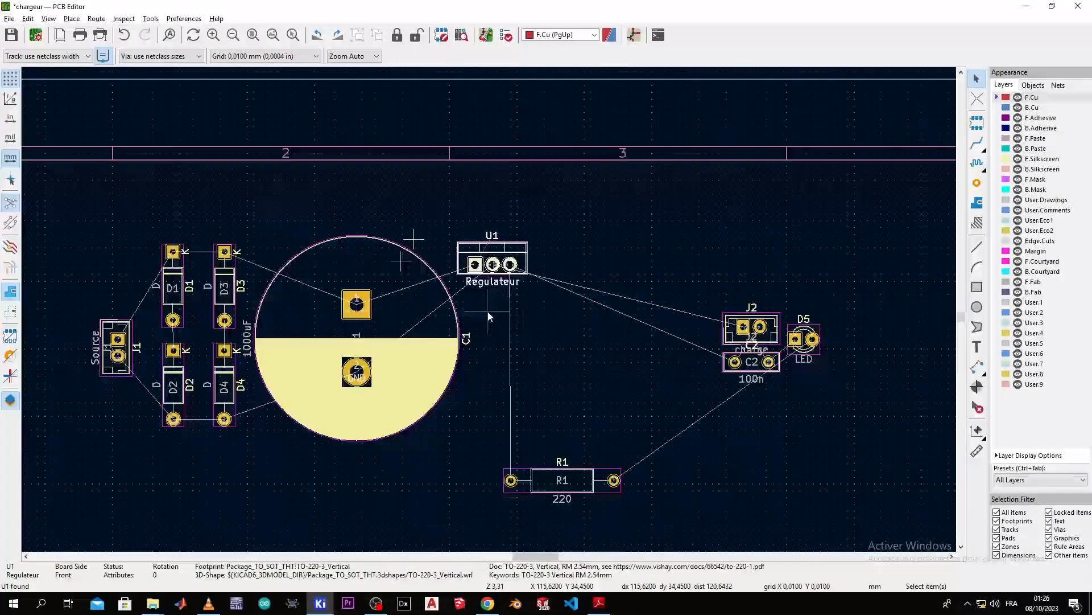
key("alt+Tab")
left_click(595, 324)
key("alt+Tab")
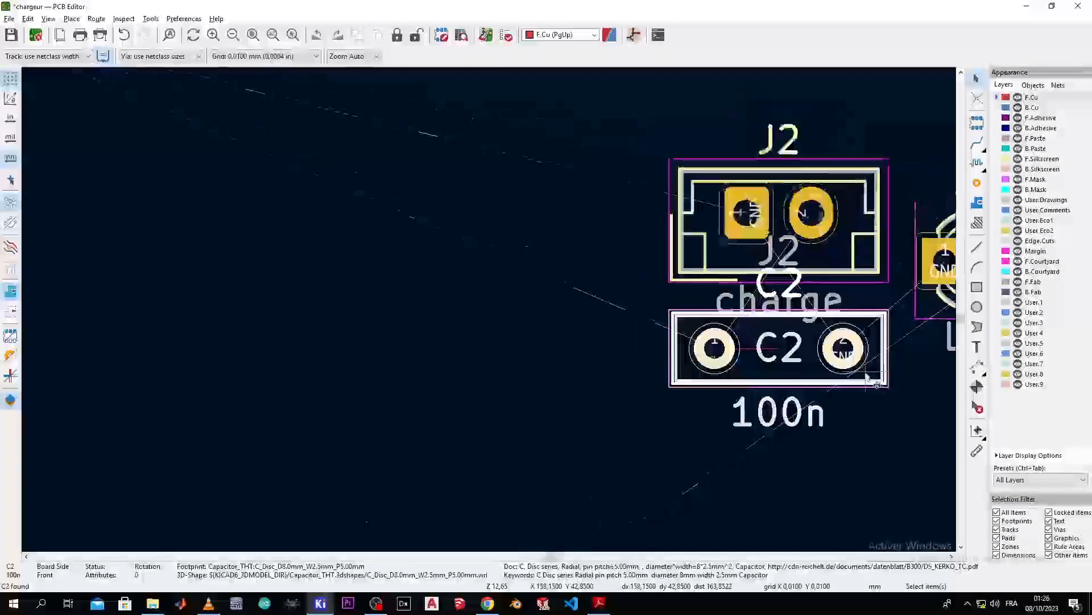
middle_click_drag(326, 333, 634, 306)
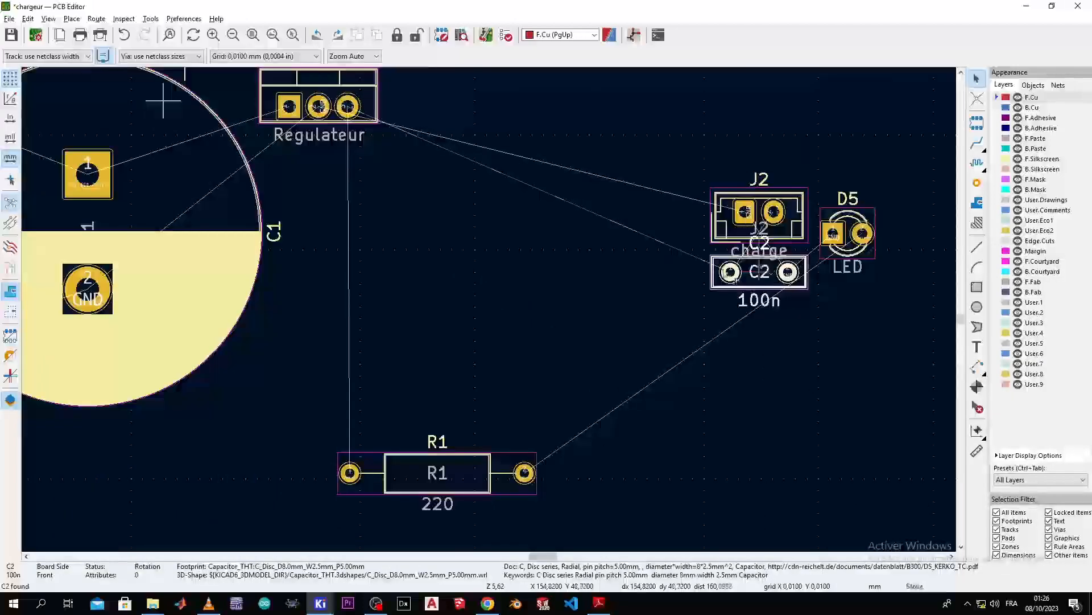
key("m")
left_click(426, 231)
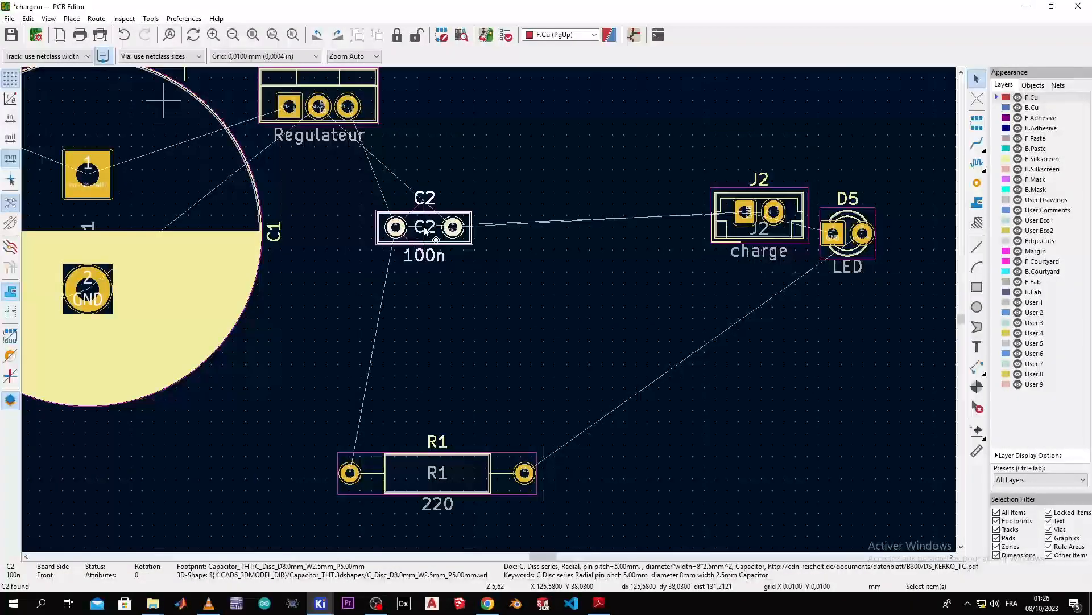
Rotate capacitor C2 to -90° and place it directly below U1, under the regulator's output pad
right_click(426, 231)
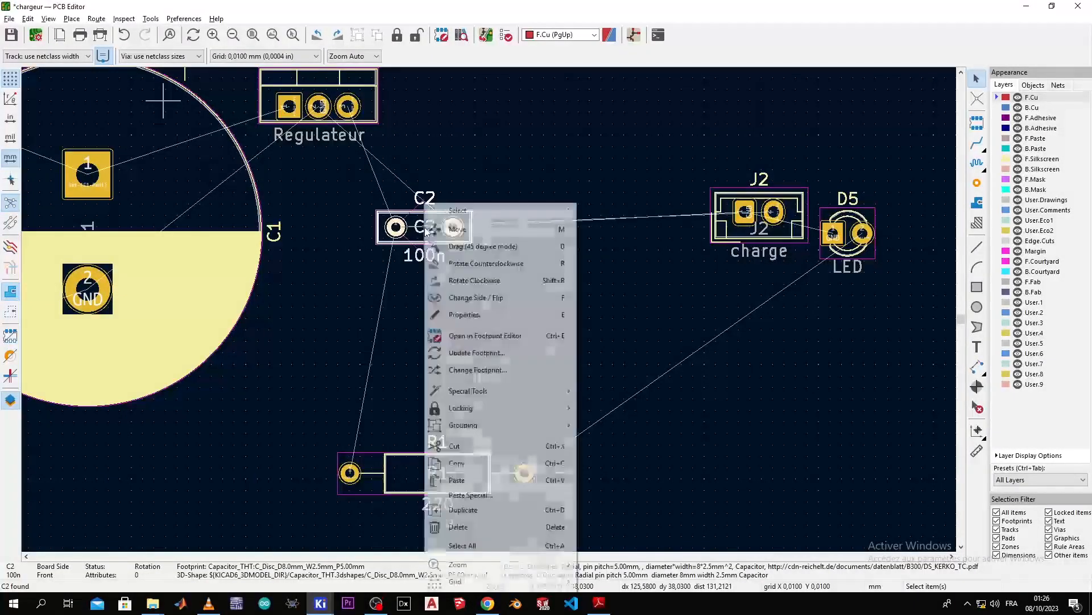
left_click(436, 279)
key("m")
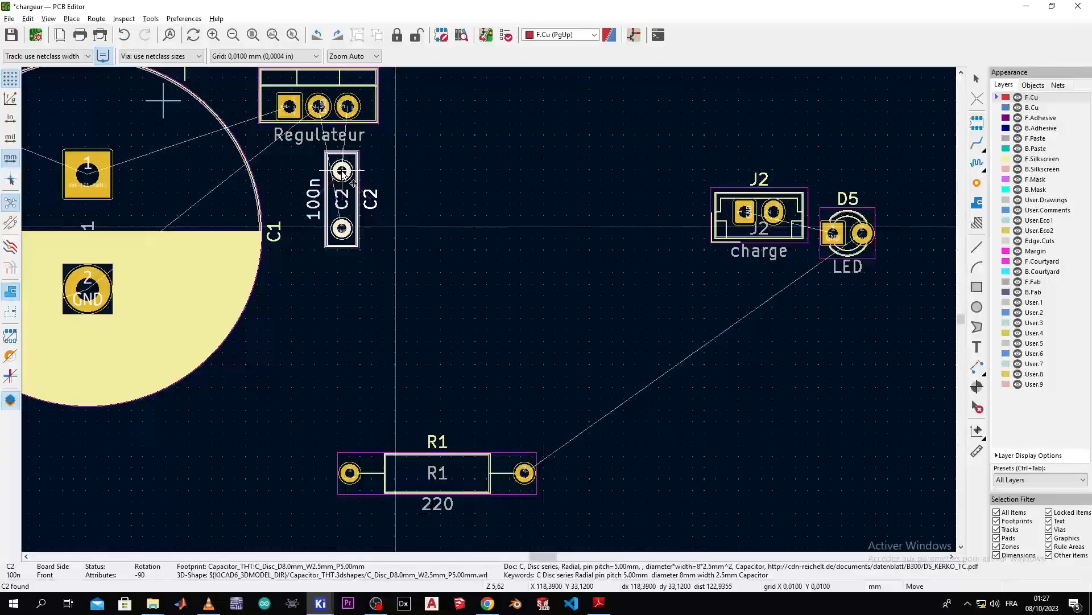
left_click(352, 183)
Select resistor R1 via the schematic and move its footprint up beside regulator U1, on the side facing J2
key("alt+Tab")
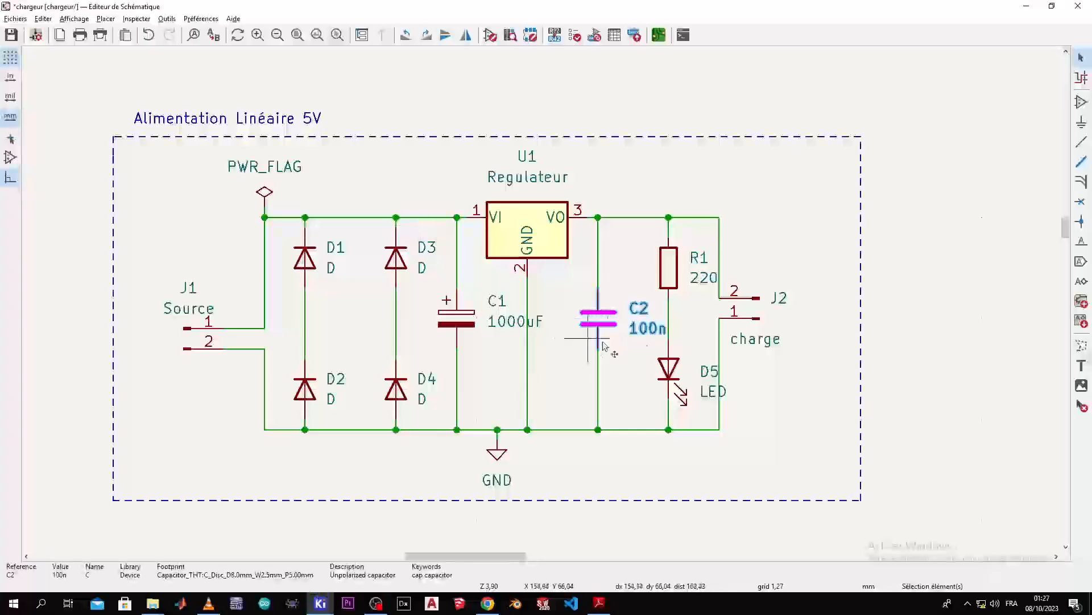
left_click(675, 292)
key("alt+Tab")
scroll(489, 309, "down", 3)
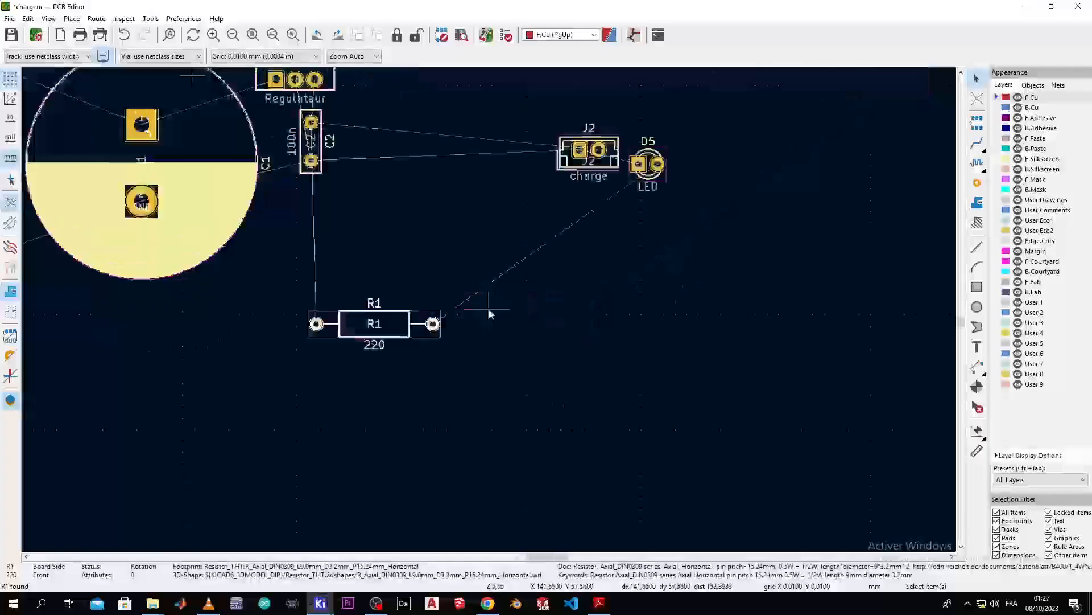
key("m")
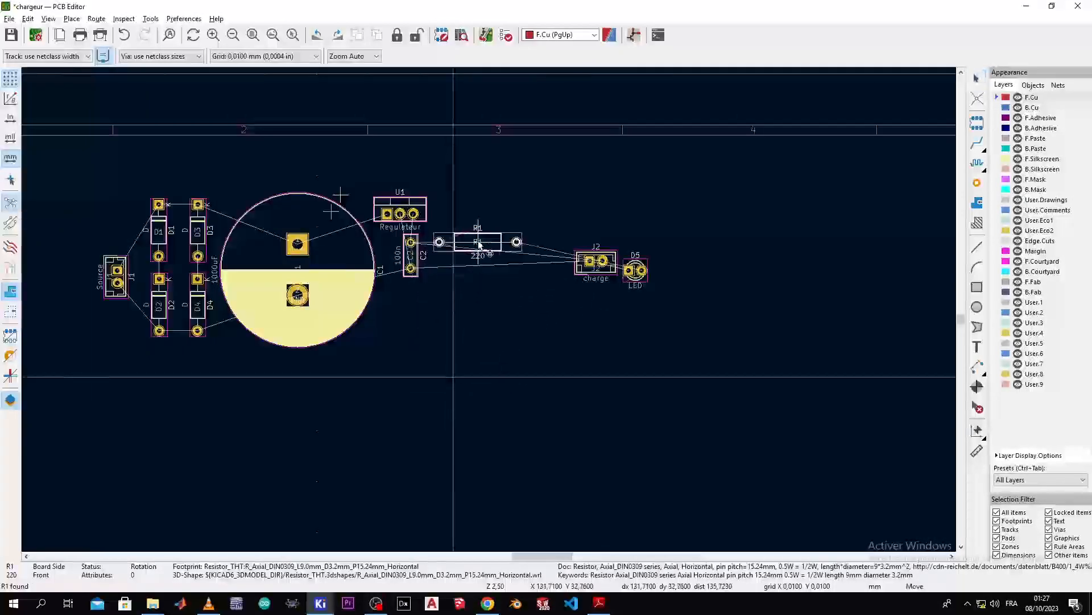
left_click(472, 224)
Rotate resistor R1 to -90° and place it close alongside U1 and C2, with its upper pad near U1's level
right_click(471, 204)
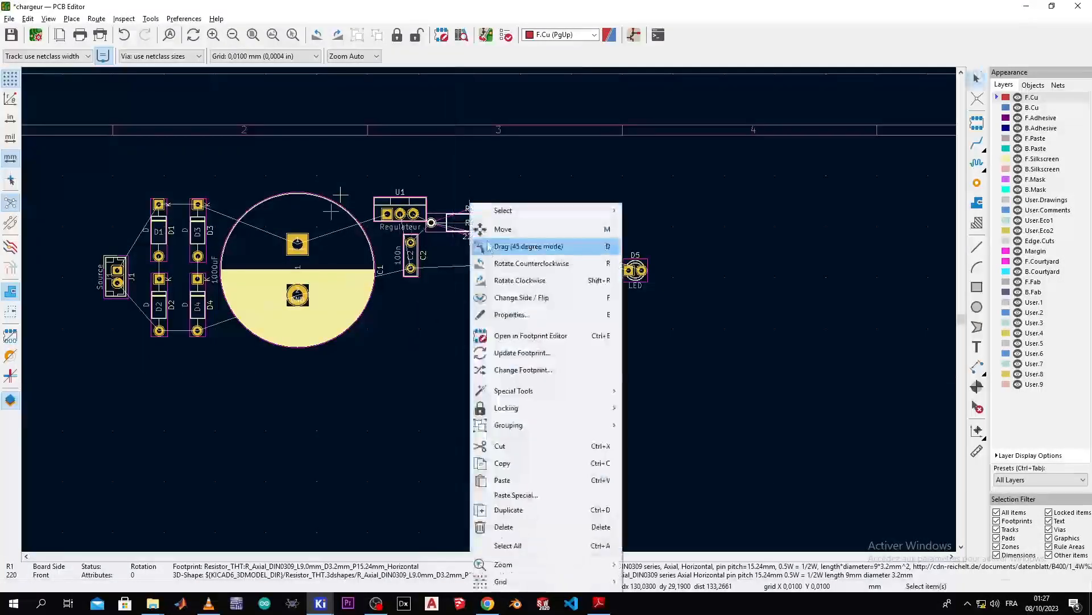
left_click(496, 281)
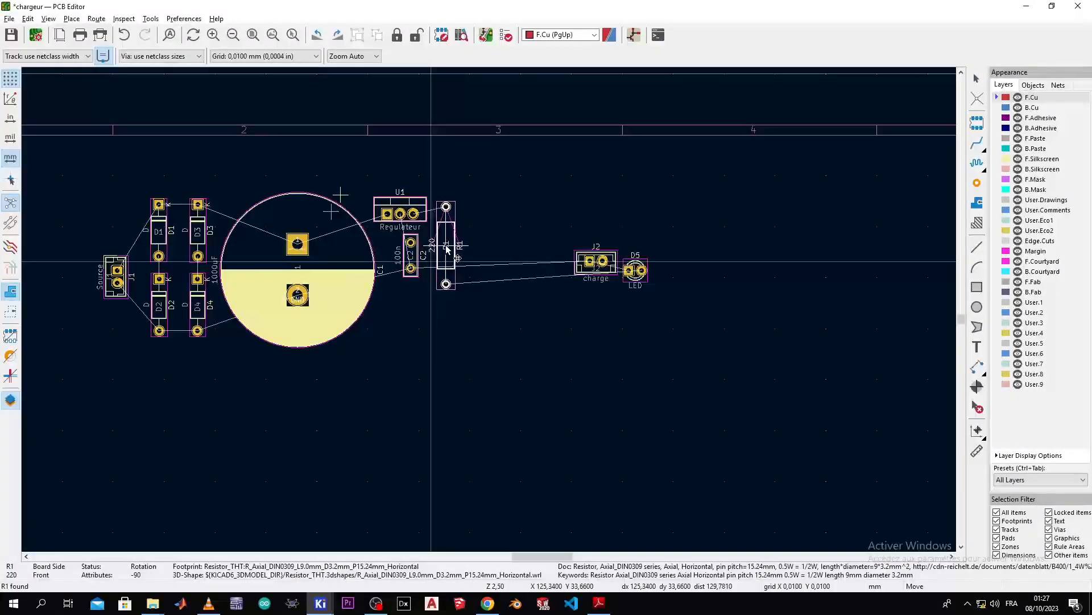
left_click(444, 246)
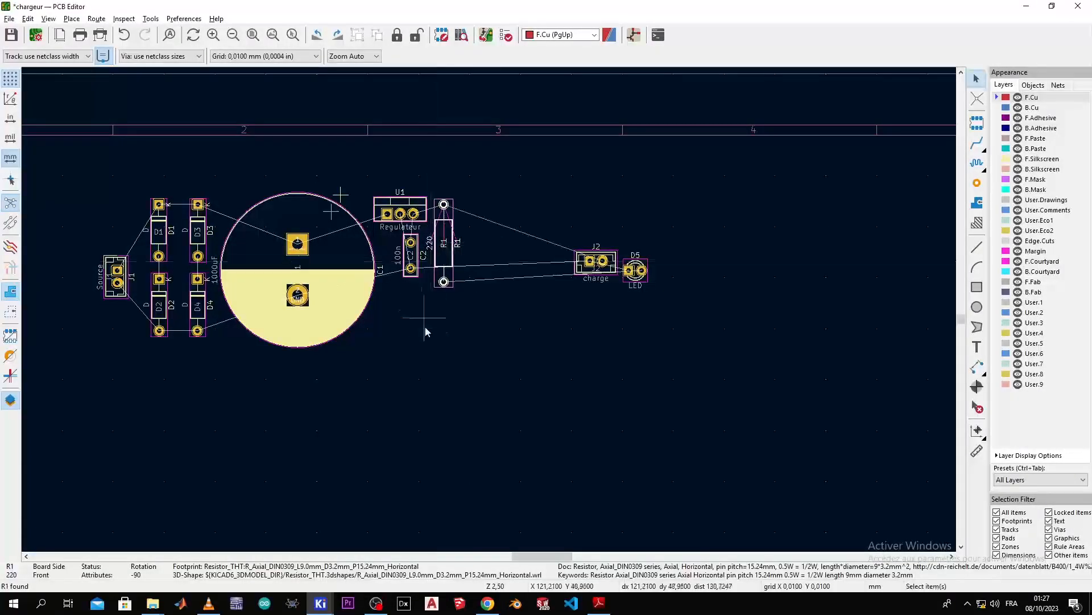
scroll(489, 309, "down", 2)
scroll(489, 309, "up", 2)
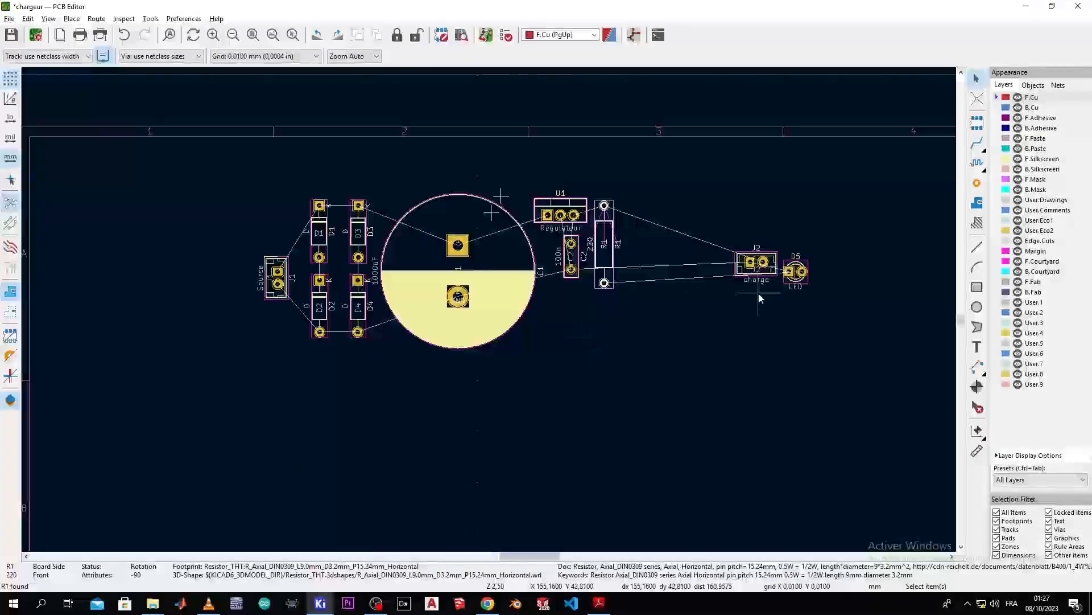
Move the LED D5 from beside connector J2 to just below capacitor C2, next to C1's edge
key("alt+Tab")
left_click(683, 377)
key("alt+Tab")
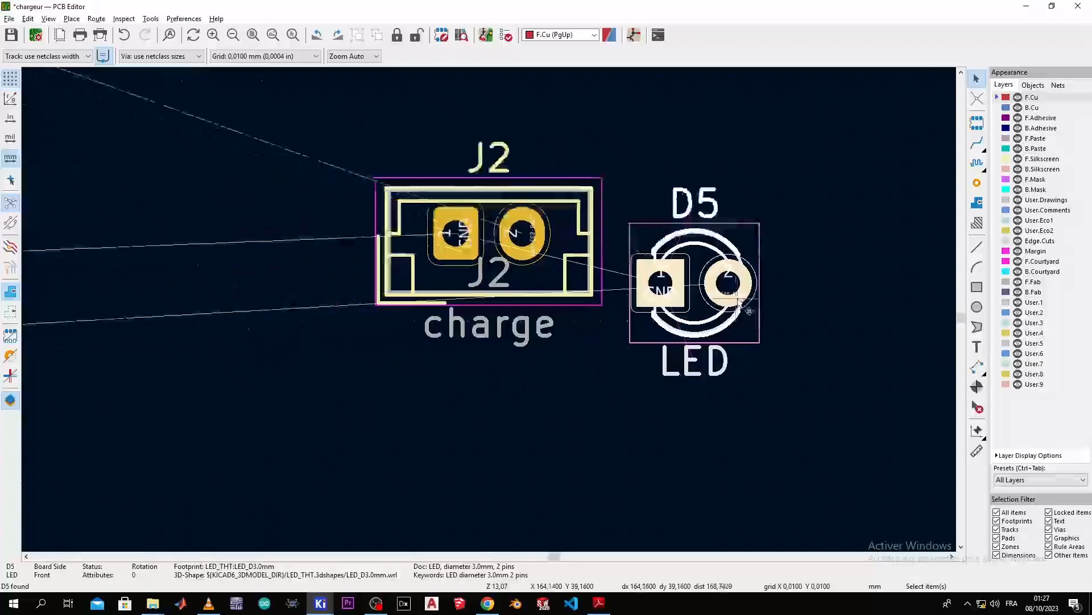
left_click_drag(738, 300, 278, 388)
middle_click_drag(454, 410, 919, 354)
scroll(707, 291, "down", 5)
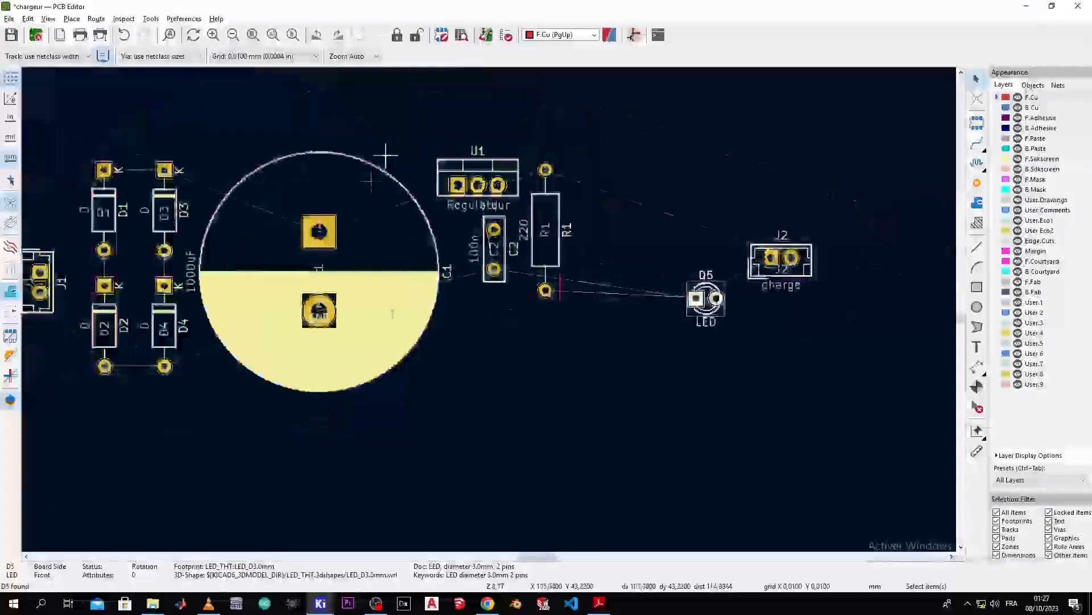
left_click_drag(706, 299, 525, 337)
scroll(525, 337, "up", 5)
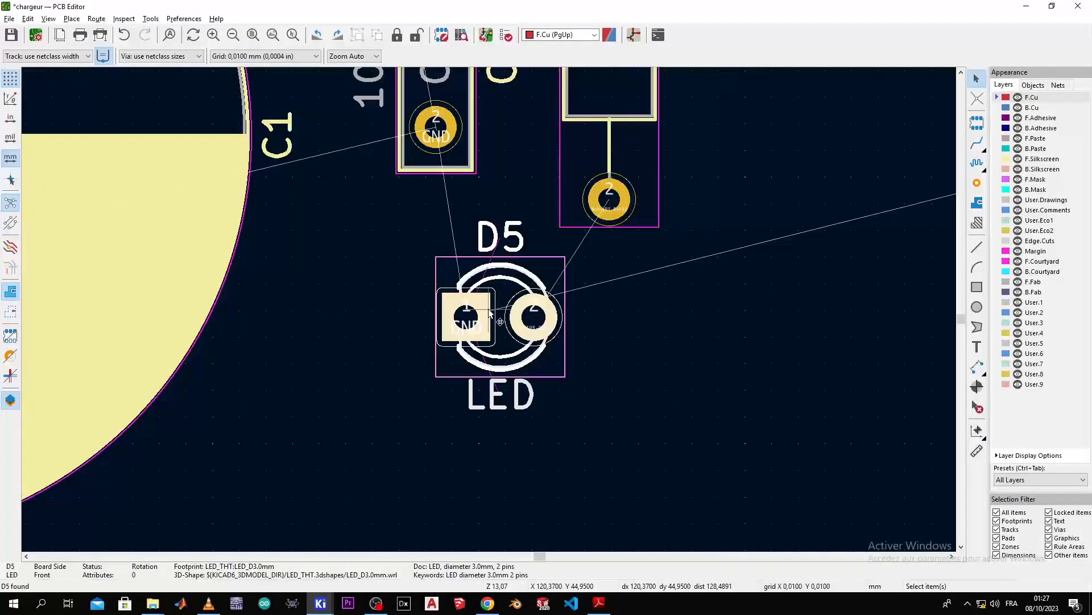
left_click_drag(515, 272, 363, 276)
left_click(362, 276)
scroll(548, 322, "down", 6)
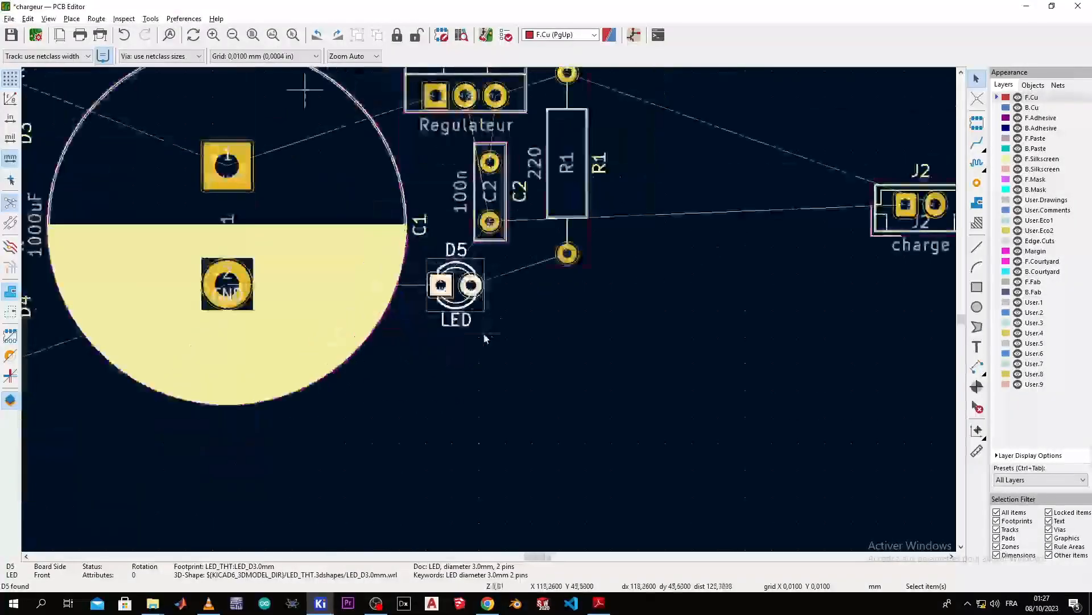
Rotate the charge connector J2 counterclockwise and place it just beside the upper half of resistor R1
scroll(676, 308, "up", 4)
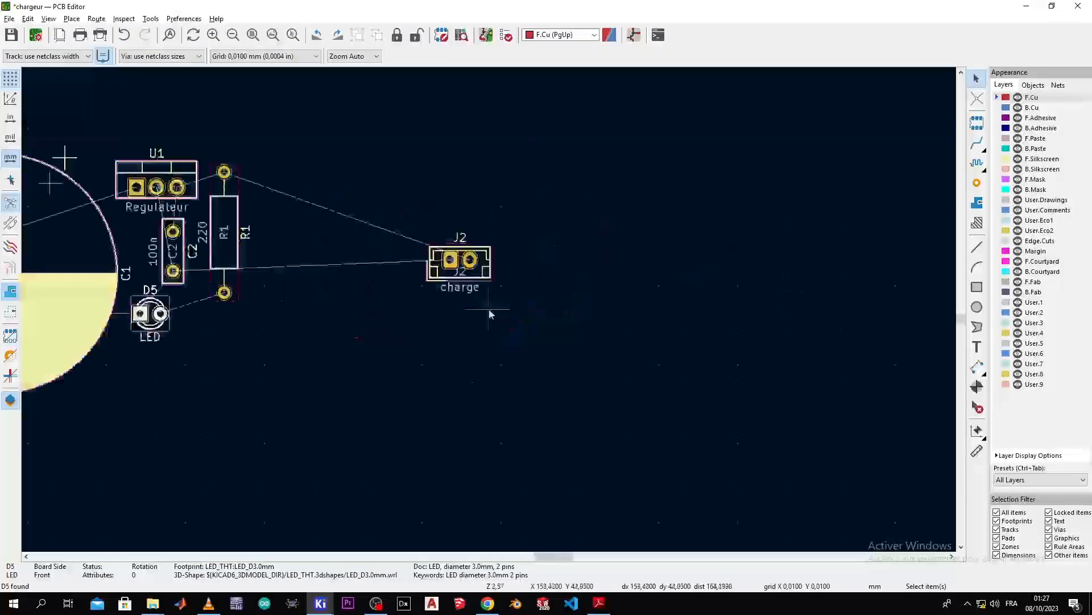
middle_click_drag(345, 288, 566, 302)
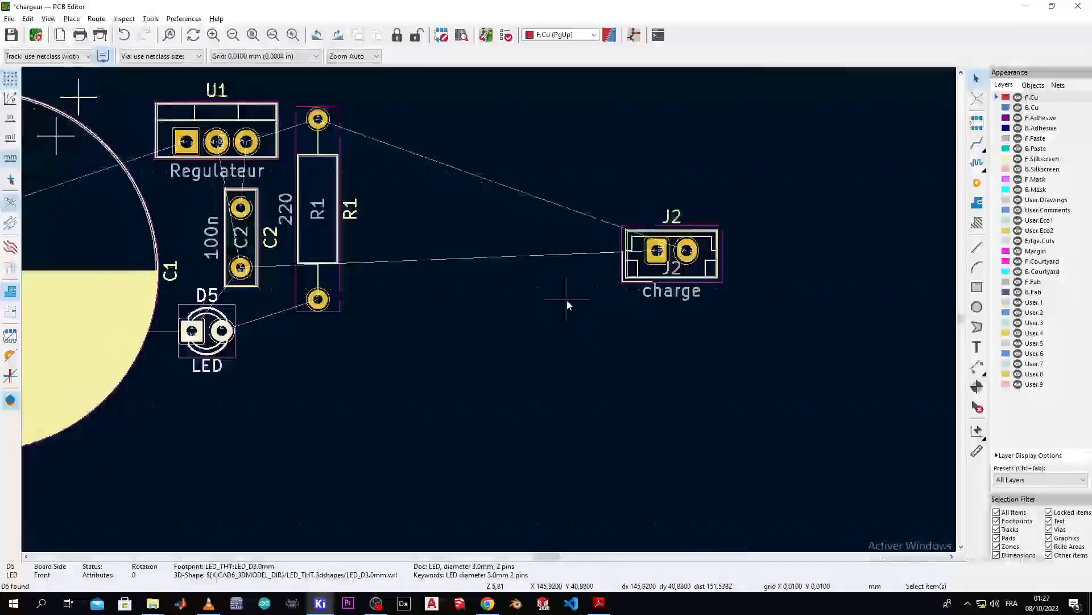
left_click(669, 241)
right_click(669, 241)
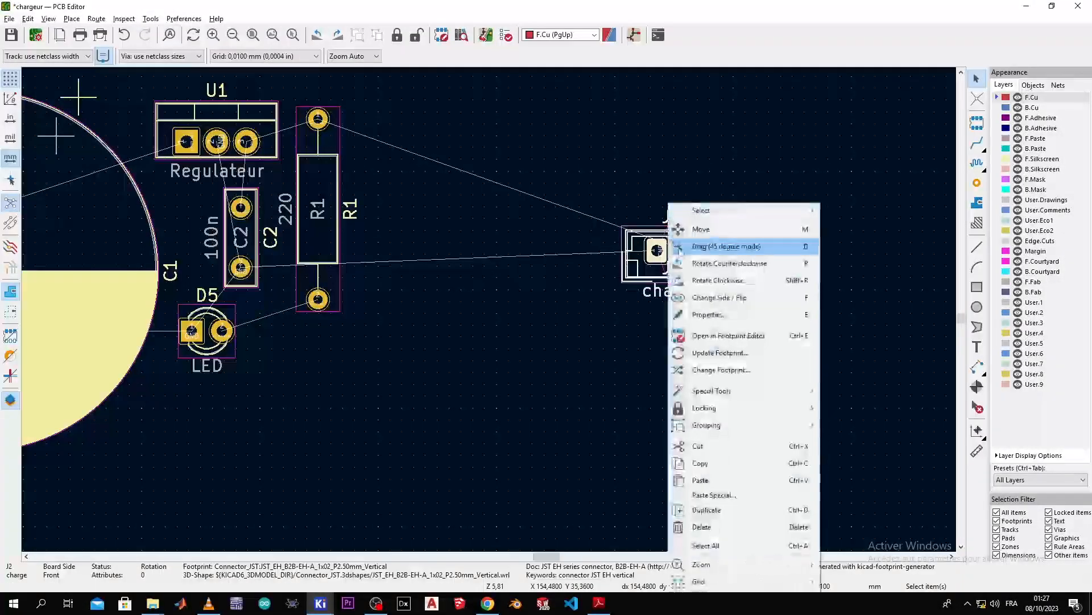
left_click(718, 262)
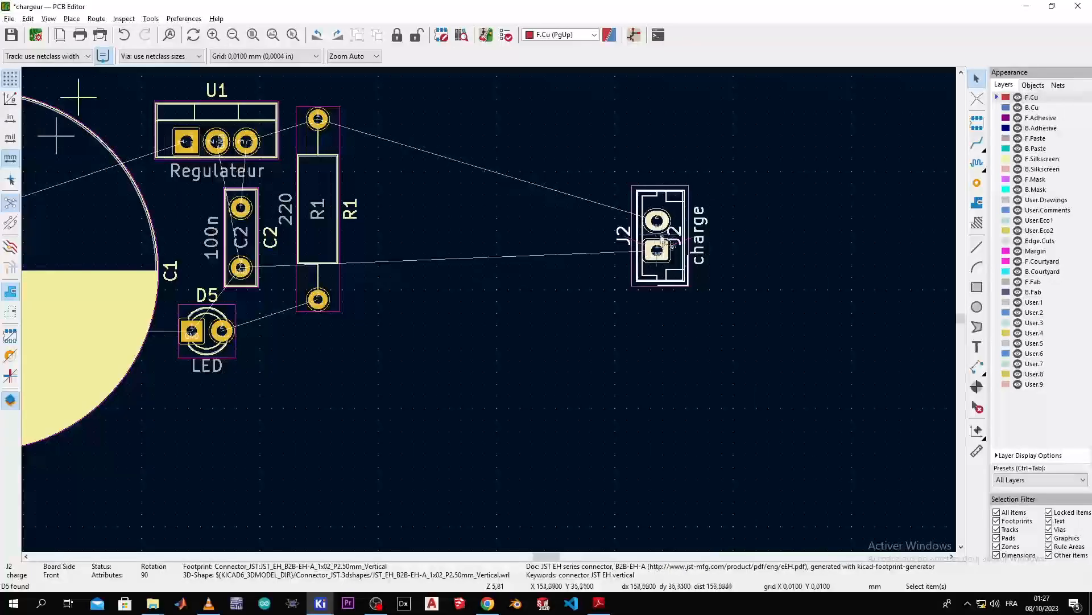
key("m")
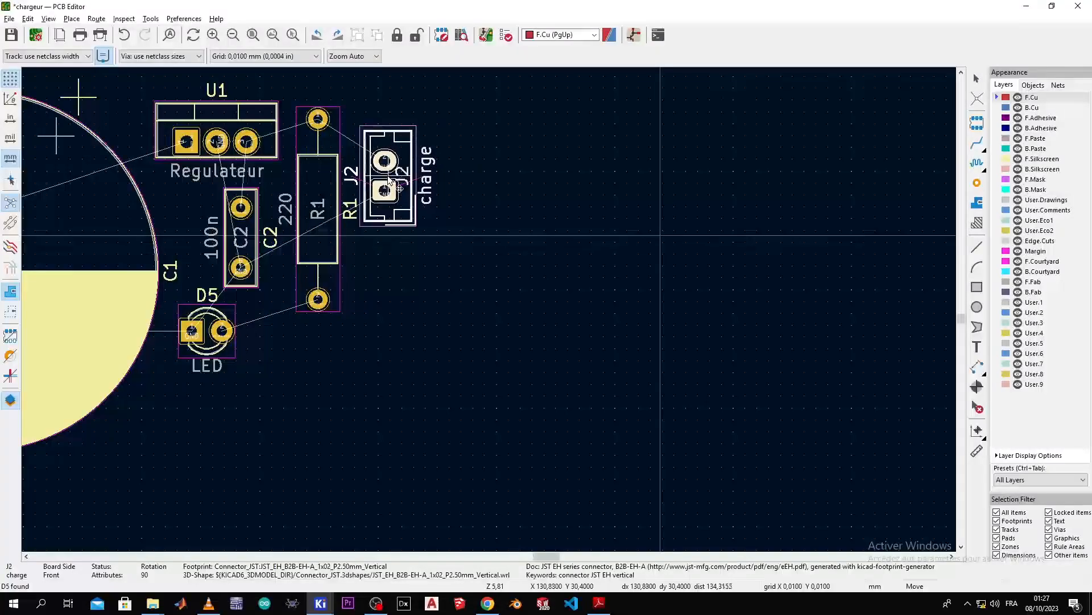
left_click(390, 180)
Add pre-defined track widths of 0.5, 0.8, 1 and 2 mm to the board setup
scroll(349, 285, "down", 4)
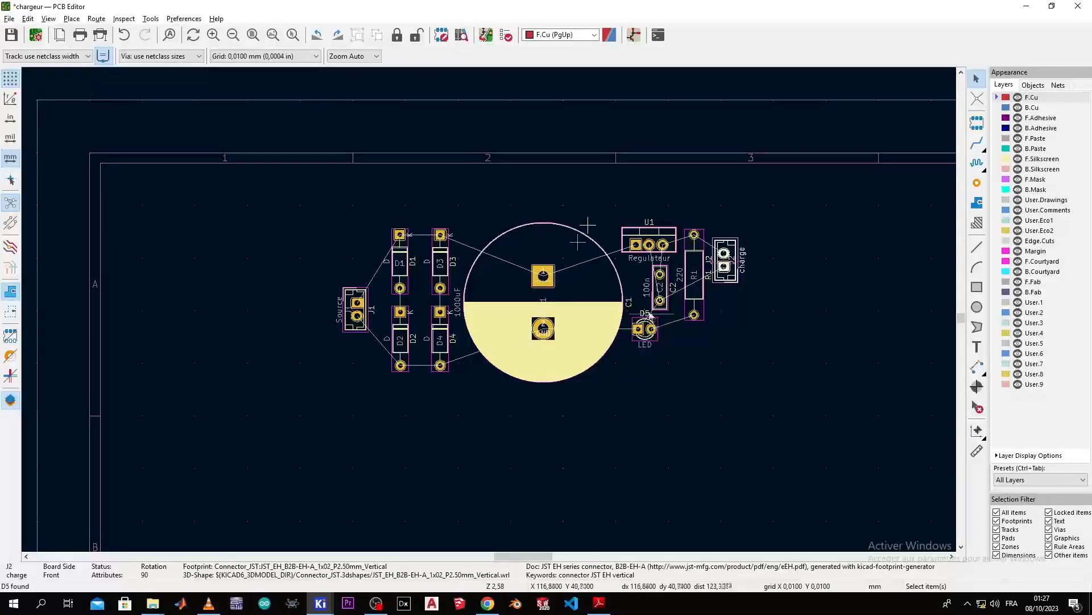
scroll(653, 319, "up", 3)
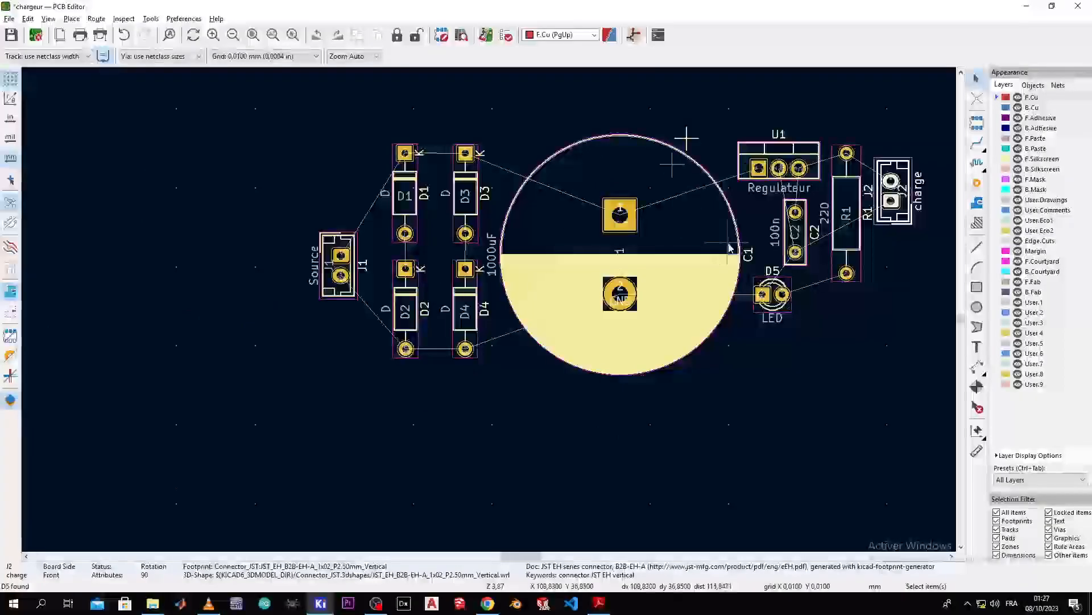
scroll(730, 246, "right", 3, "ctrl")
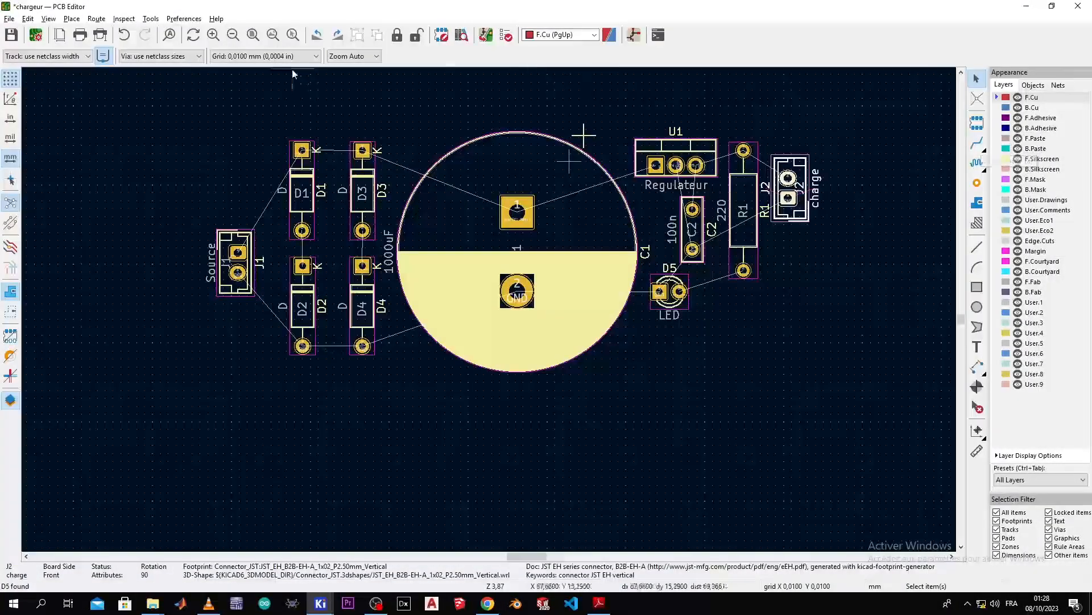
left_click(88, 56)
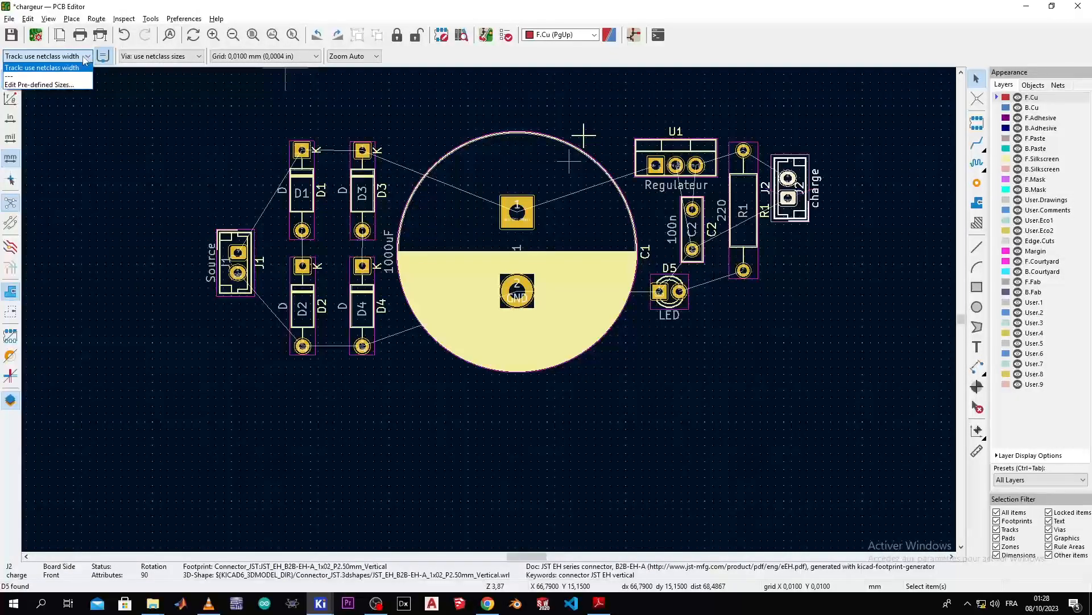
left_click(58, 84)
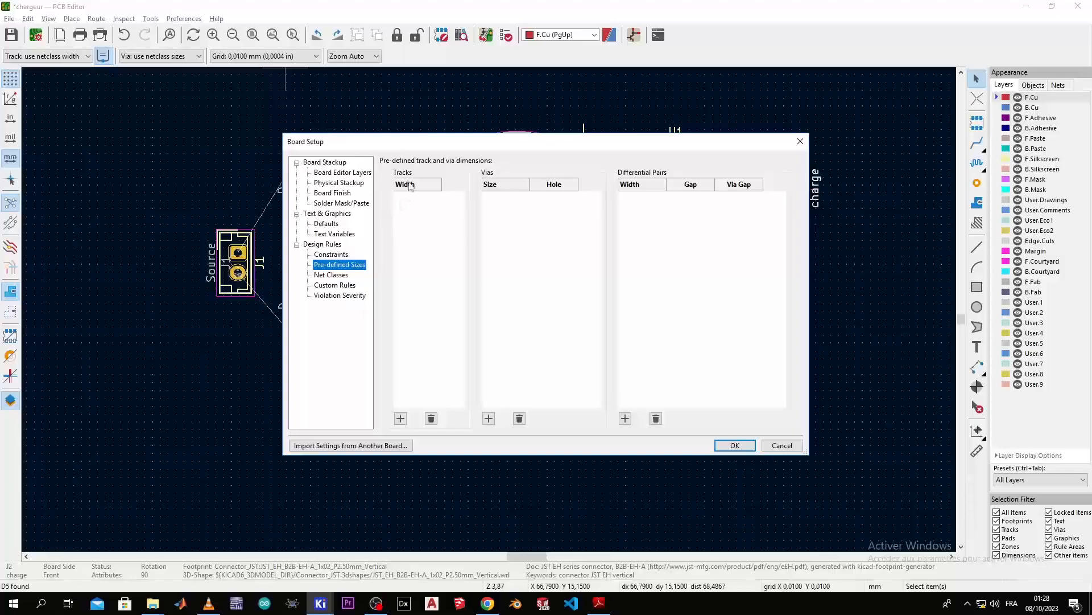
left_click(401, 419)
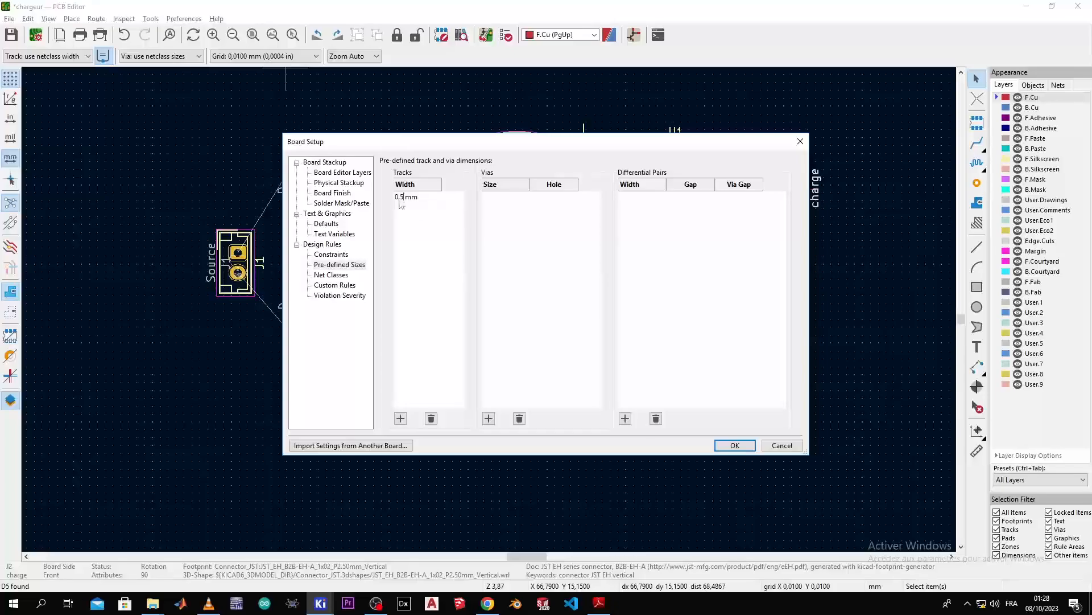
left_click(400, 418)
key("Return")
left_click(400, 418)
key("Return")
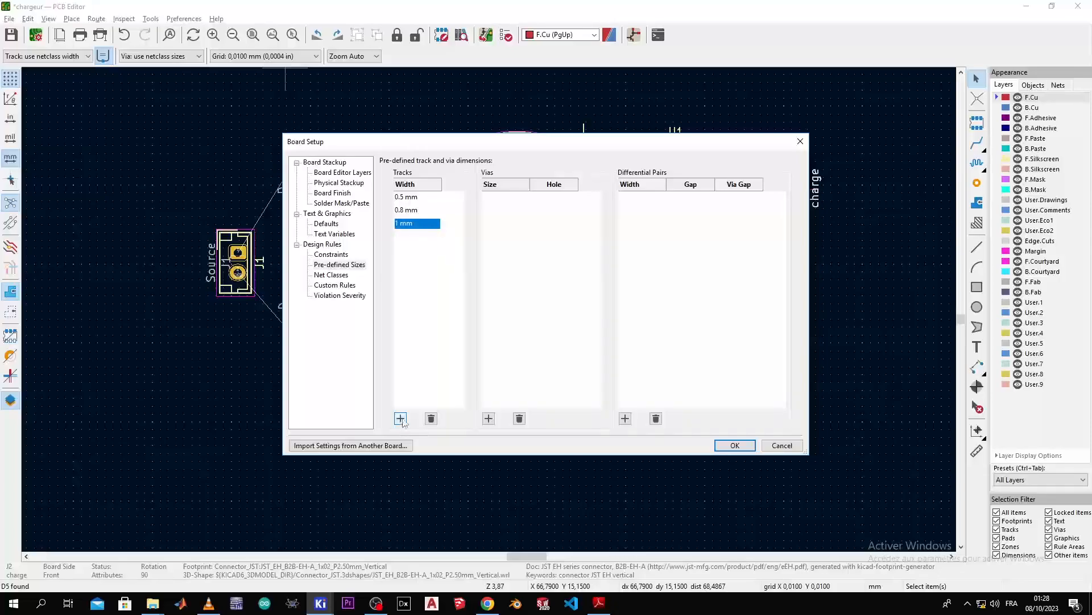
left_click(400, 418)
key("Return")
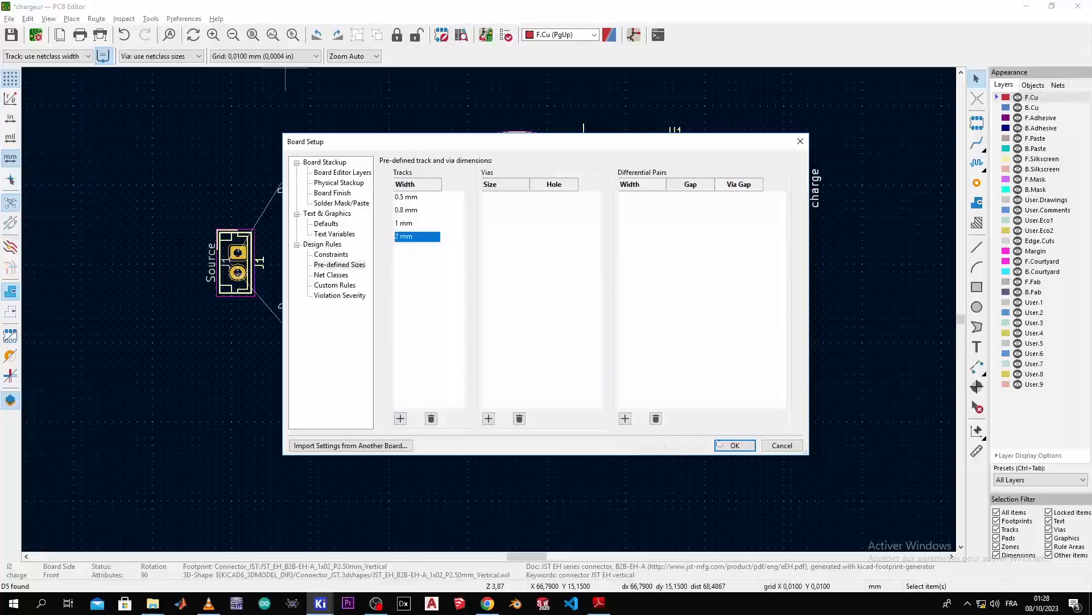
left_click(734, 446)
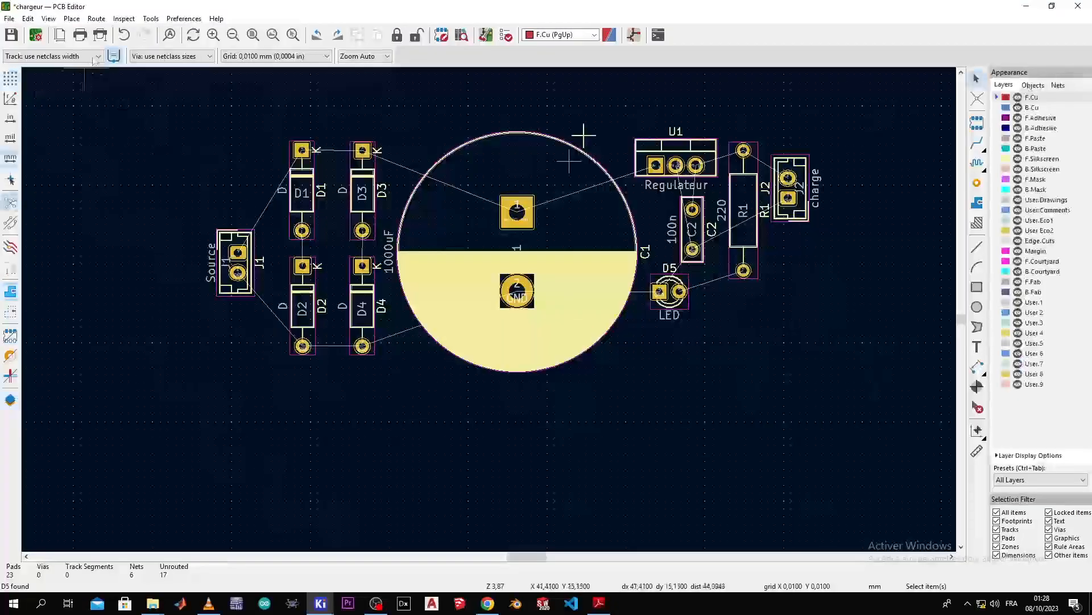
Set the track width to 1 mm and route an F.Cu track between the cathode pads of D1 and D3
left_click(100, 56)
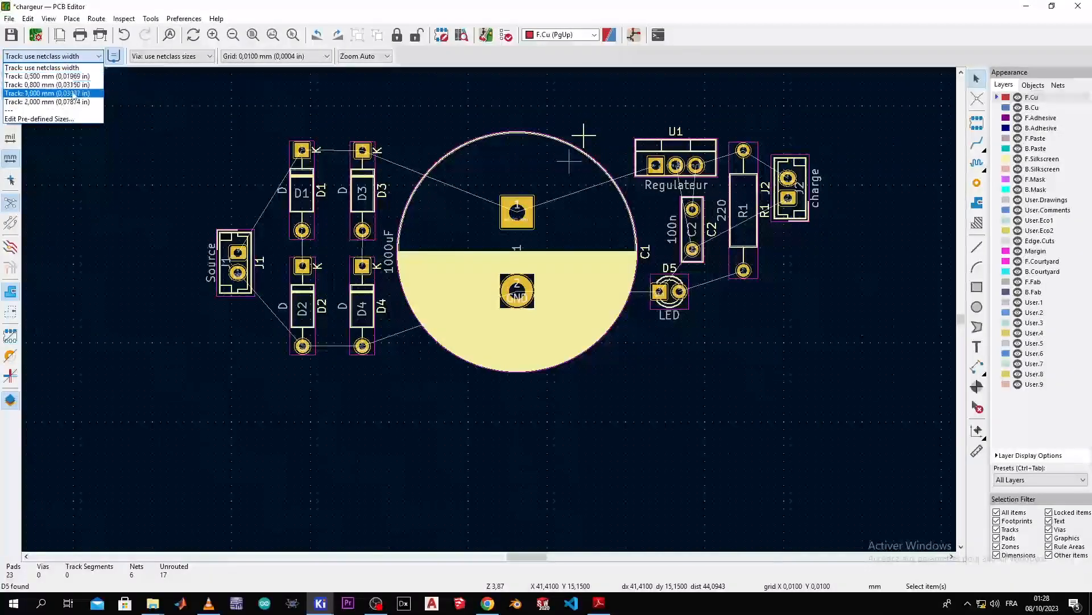
left_click(73, 93)
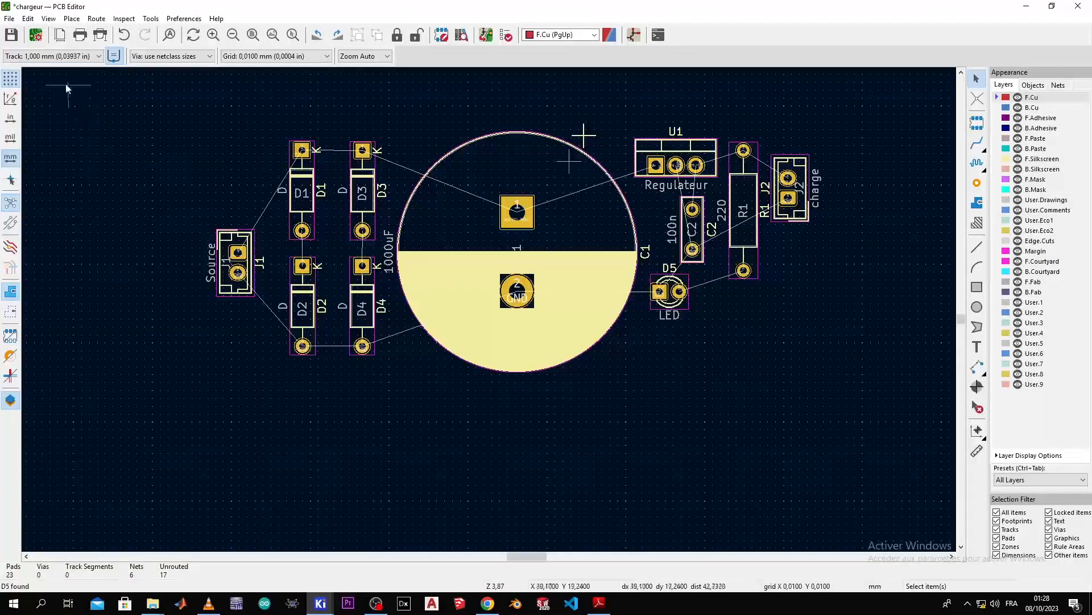
middle_click_drag(321, 200, 490, 312)
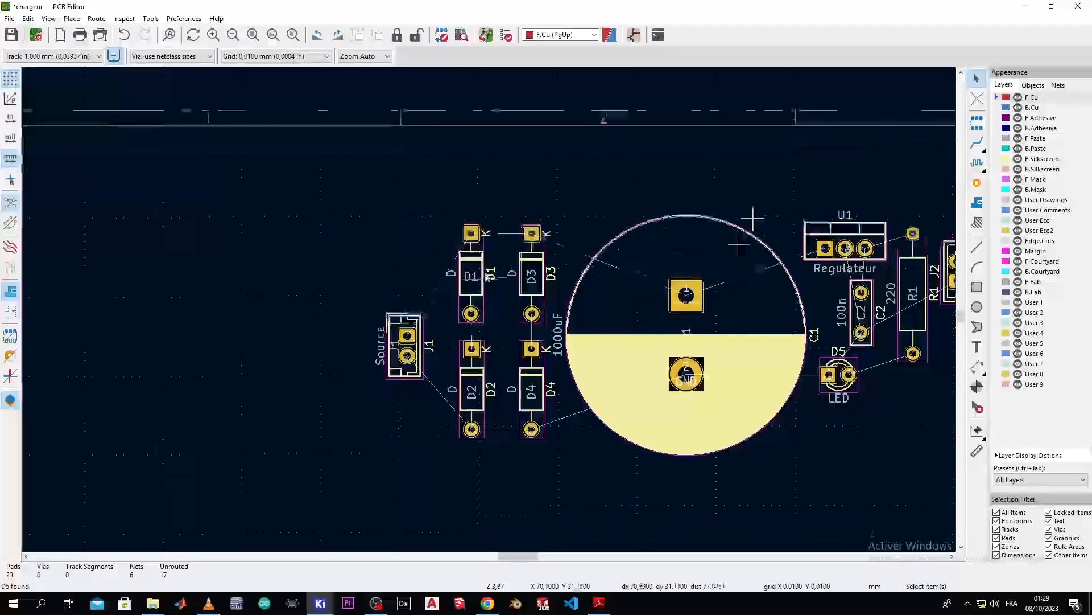
scroll(490, 313, "up", 4)
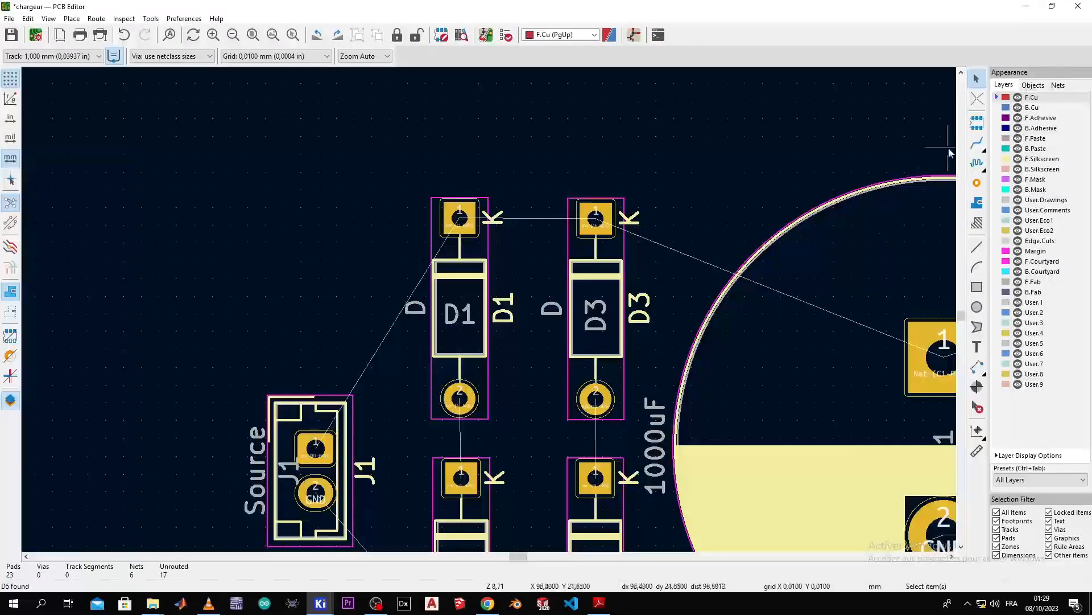
left_click(980, 146)
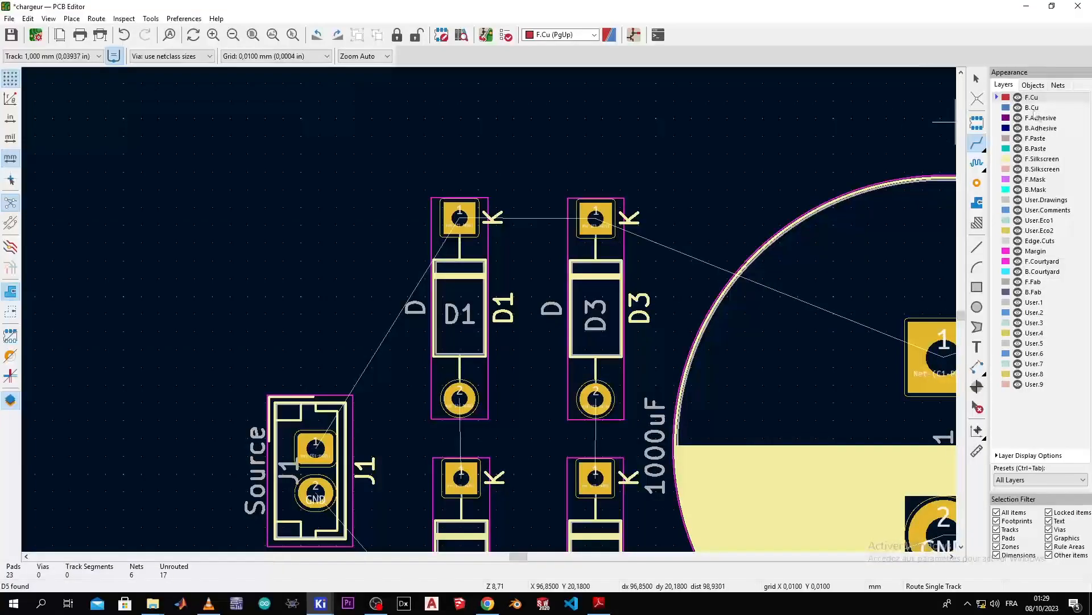
scroll(574, 169, "down", 5)
scroll(499, 299, "up", 4)
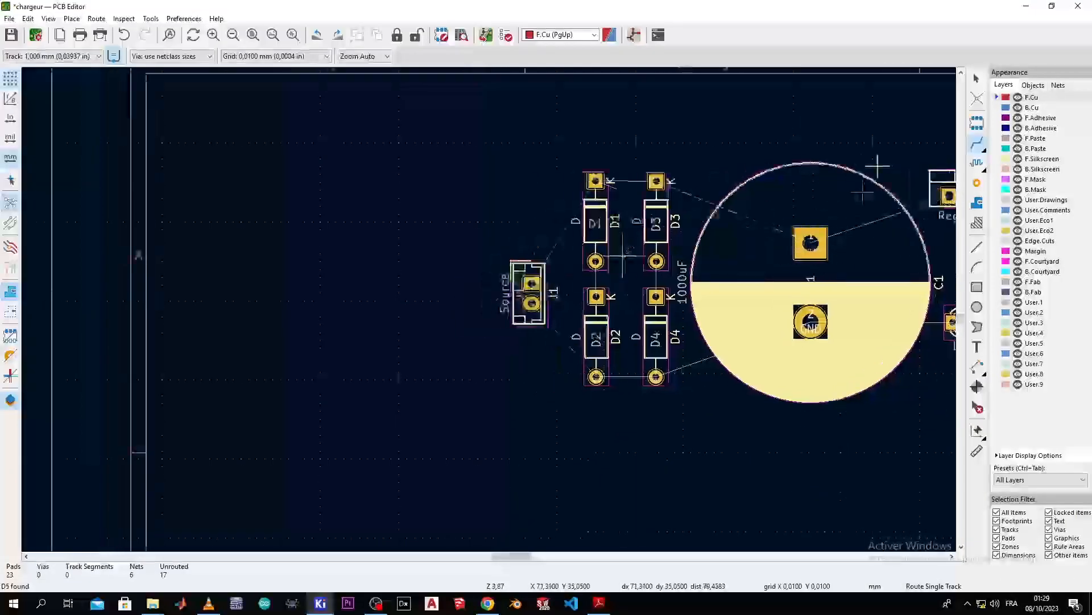
scroll(457, 193, "up", 3)
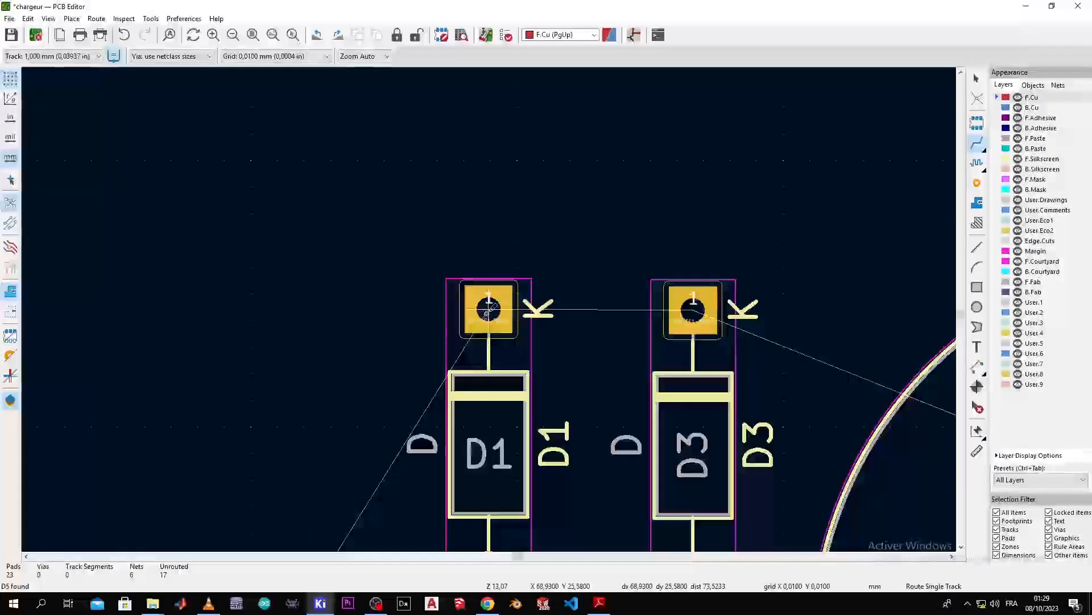
left_click(488, 309)
left_click(691, 311)
Route the GND track from D2 pad 2 through D4 pad 2 to C1 pad 2, and connect D3 pad 1 to C1 pad 1
scroll(654, 341, "down", 5)
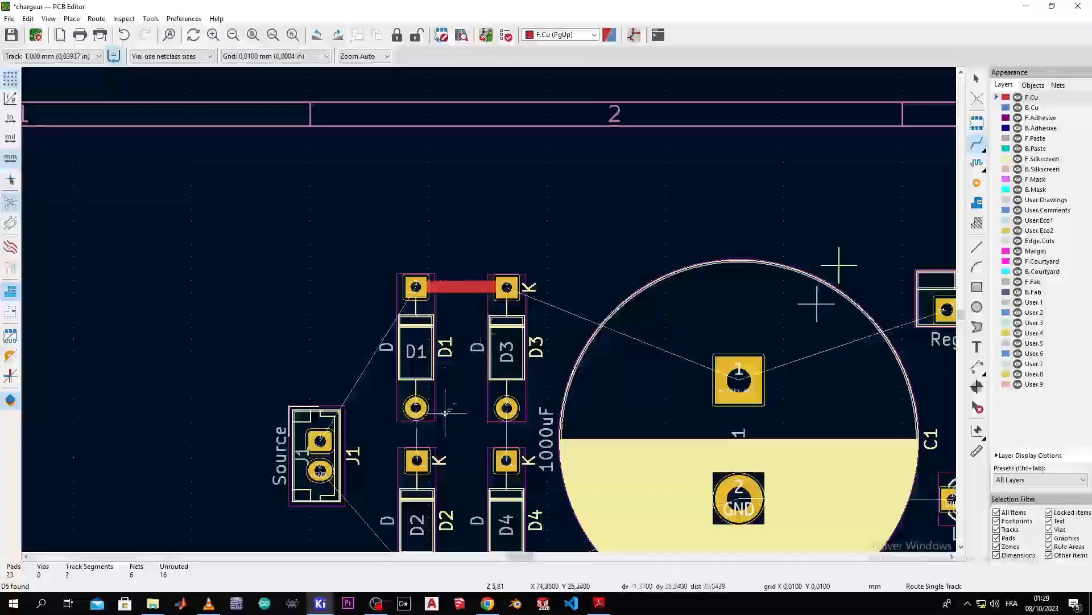
left_click(511, 378)
left_click(601, 378)
left_click(602, 378)
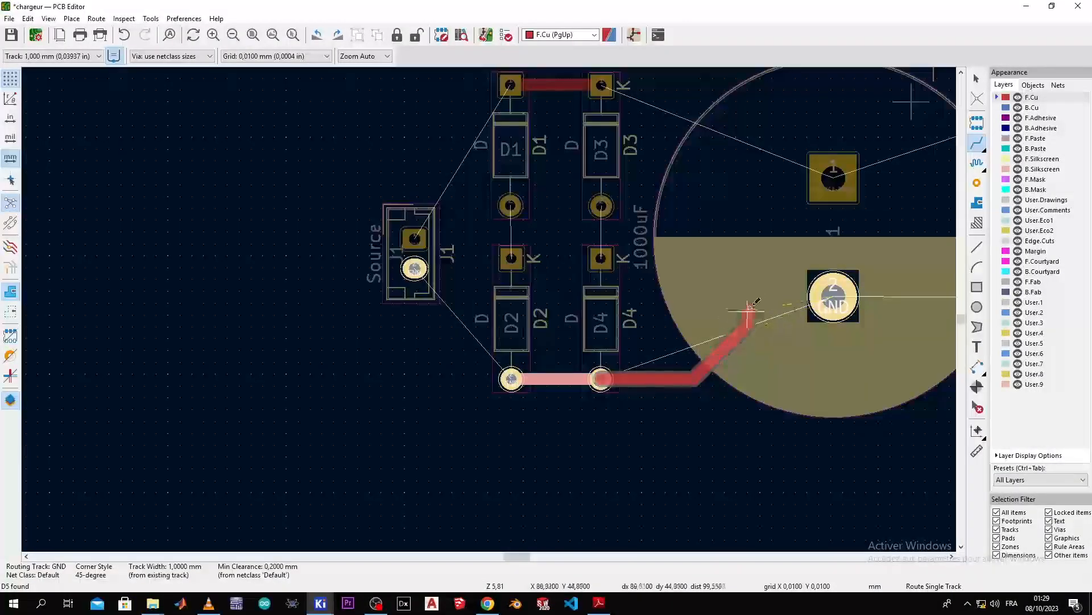
left_click(824, 296)
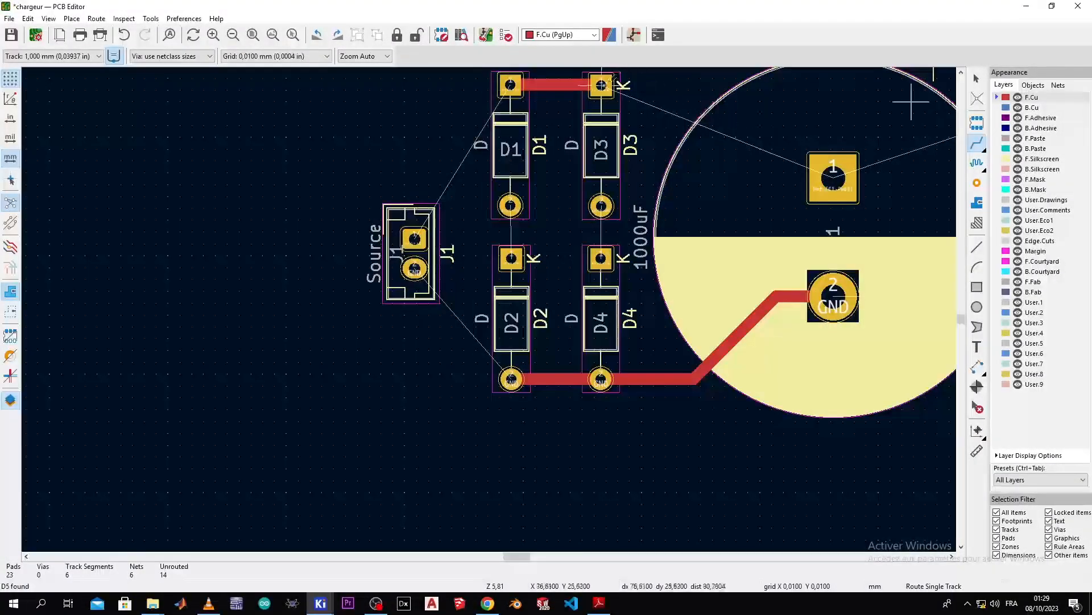
left_click(601, 85)
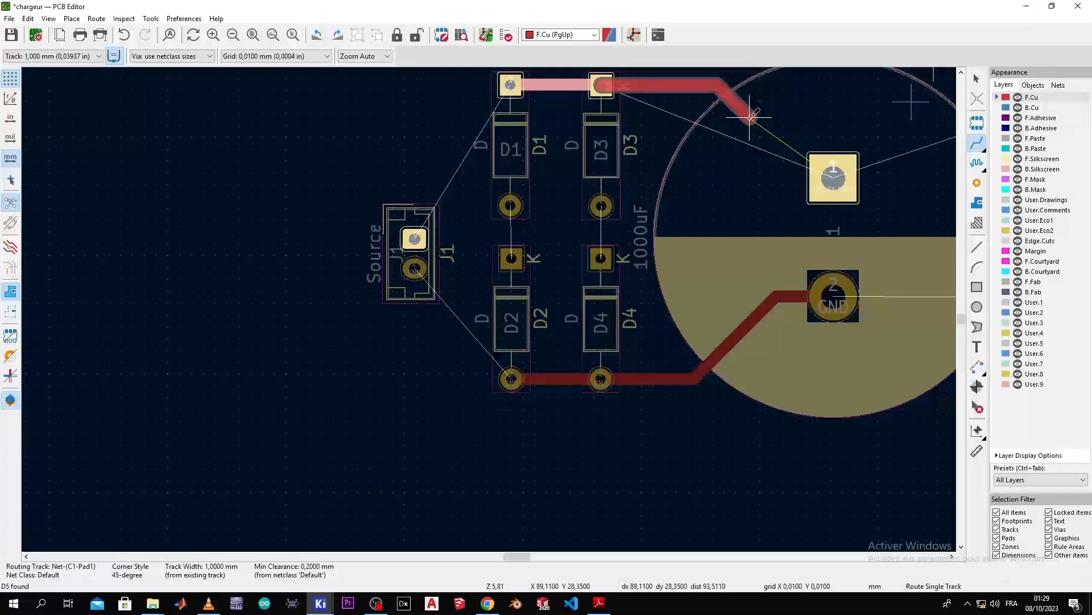
left_click(831, 181)
Route short tracks joining D2 pad 1 to D1 pad 2 and D3 pad 2 to D4 pad 1
scroll(756, 307, "down", 5)
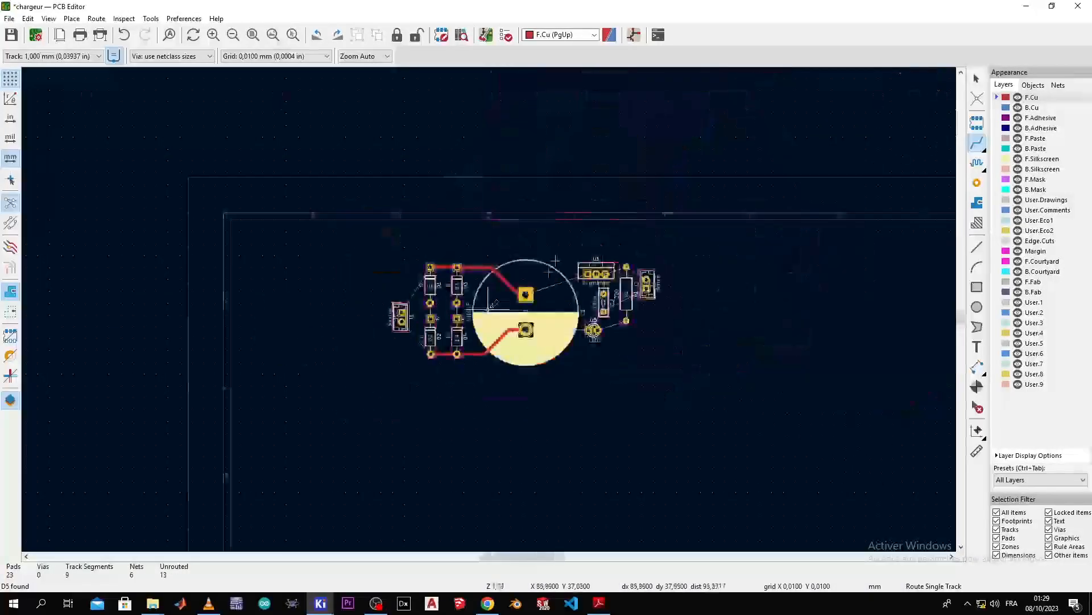
scroll(756, 302, "up", 5)
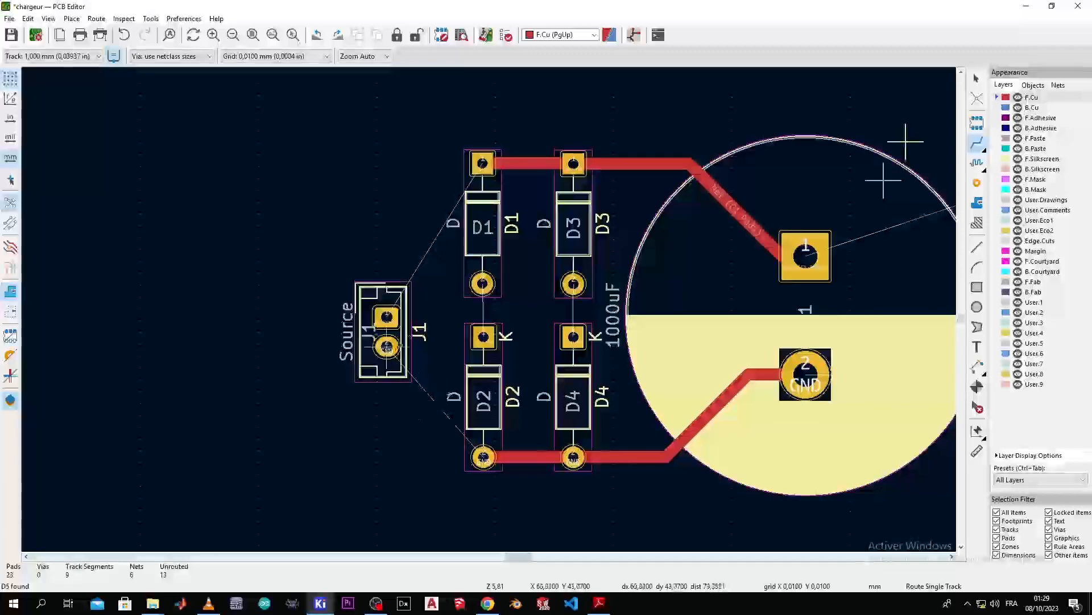
left_click(483, 334)
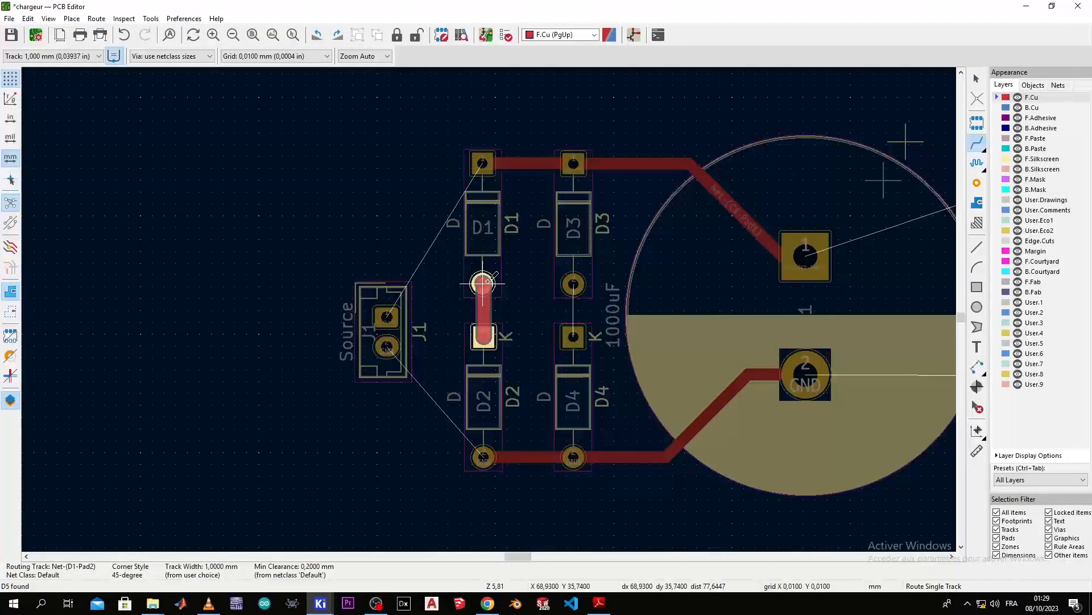
left_click(483, 283)
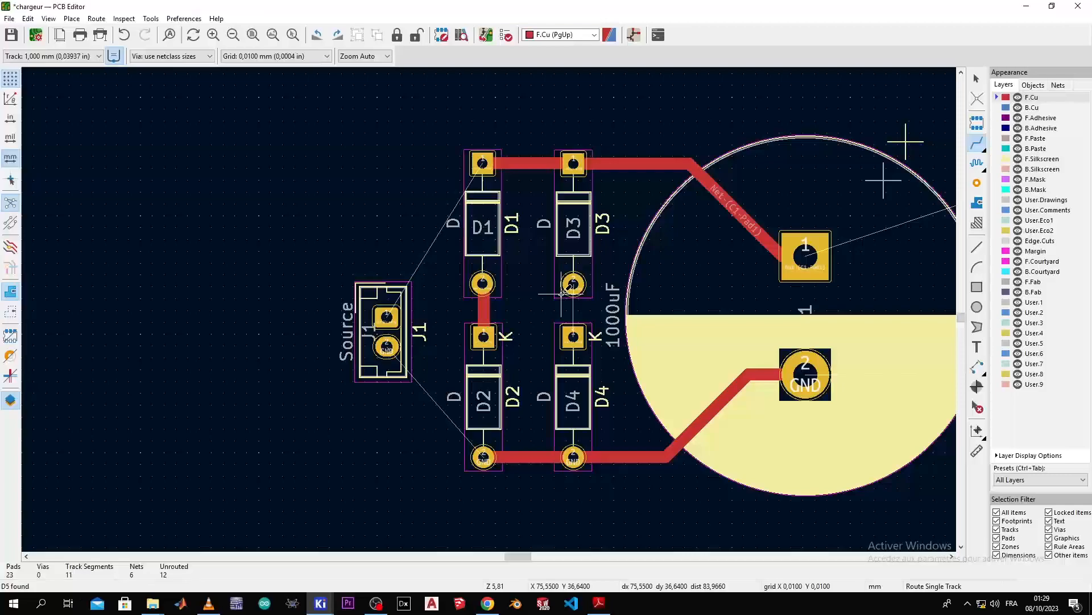
left_click(573, 284)
left_click(573, 335)
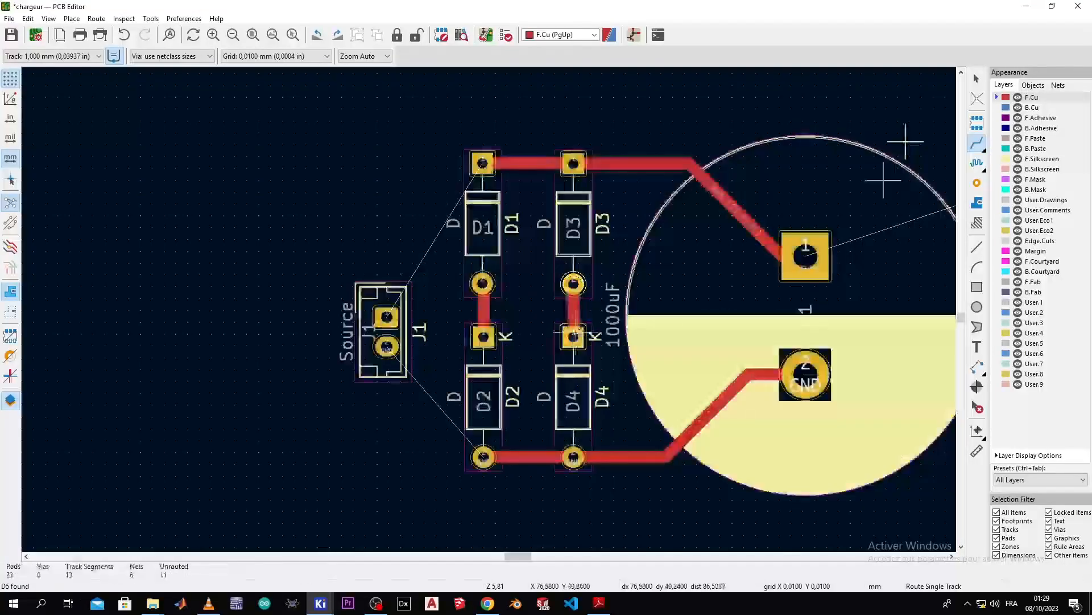
Route 1 mm tracks from D2 pad 2 to J1's GND pad and from J1 pad 1 to D1's cathode pad
left_click(484, 457)
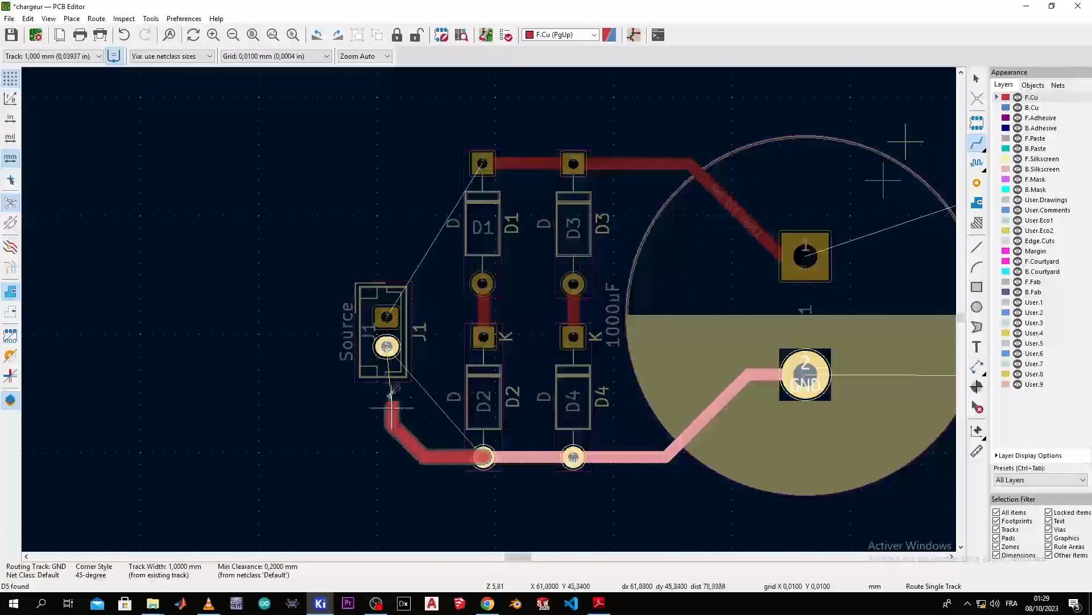
left_click(387, 346)
left_click(387, 316)
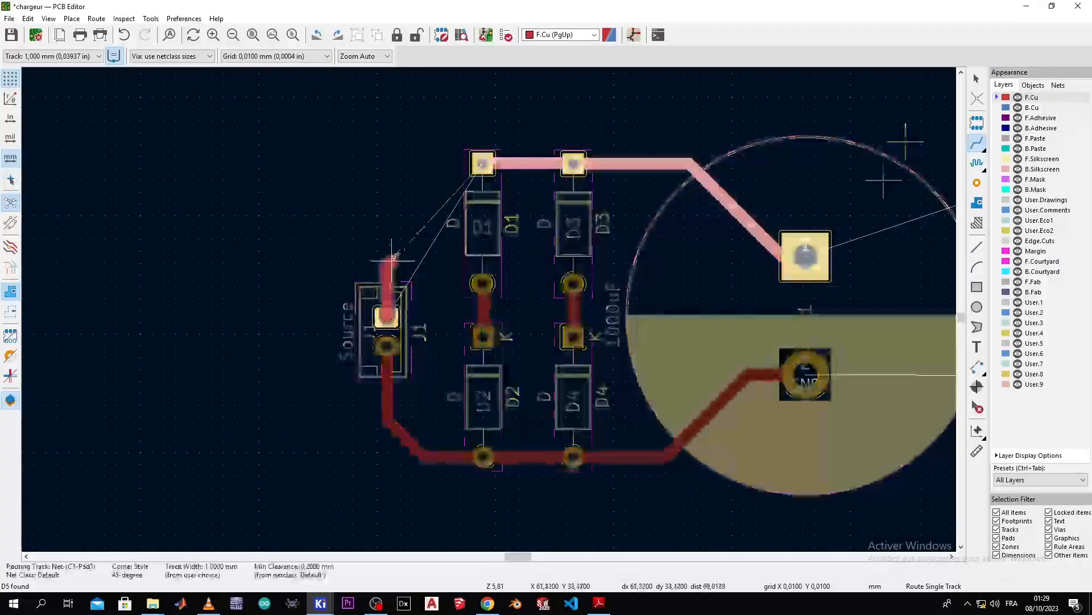
left_click(482, 164)
Route a 1 mm track joining U1 pad 1 to C1 pad 1
scroll(535, 184, "down", 5)
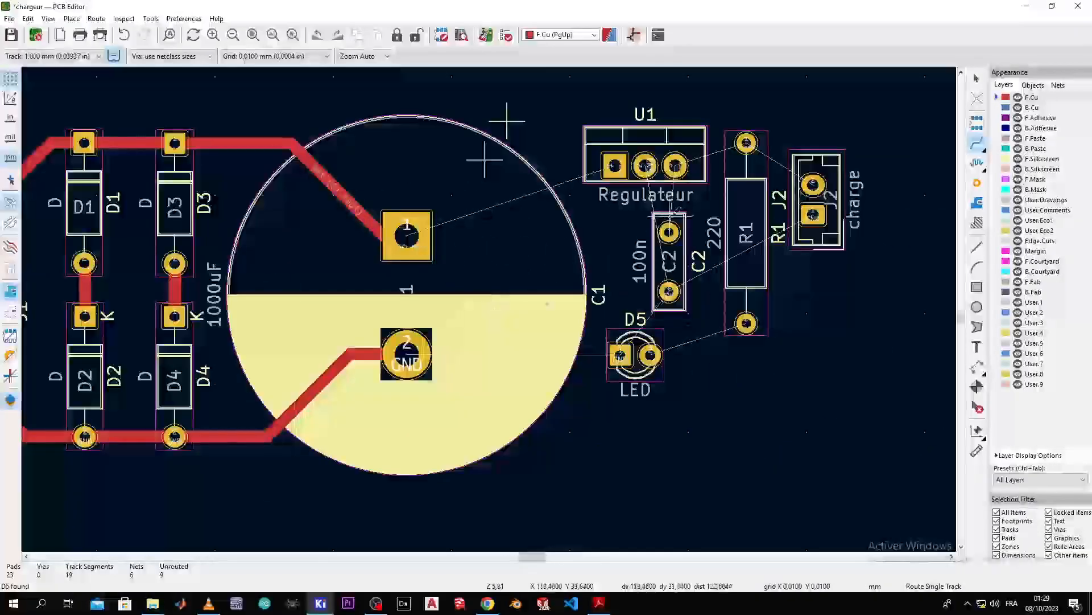
left_click(614, 165)
key("f")
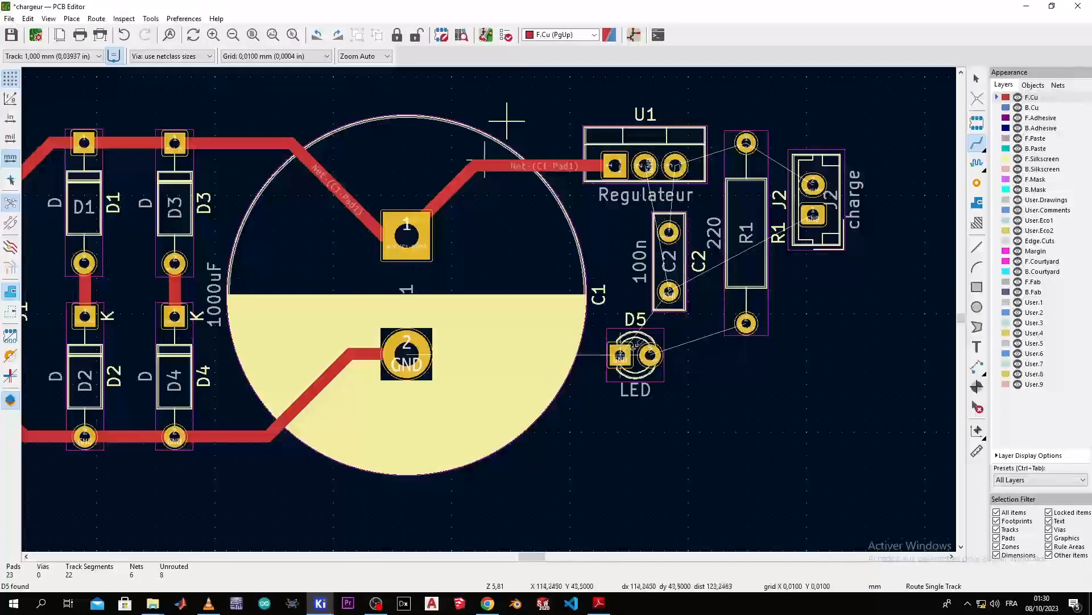
Route the GND net from C1 pad 2 to D5's square pad, on to C2's lower pad, and from there to U1's middle pad
left_click(621, 353)
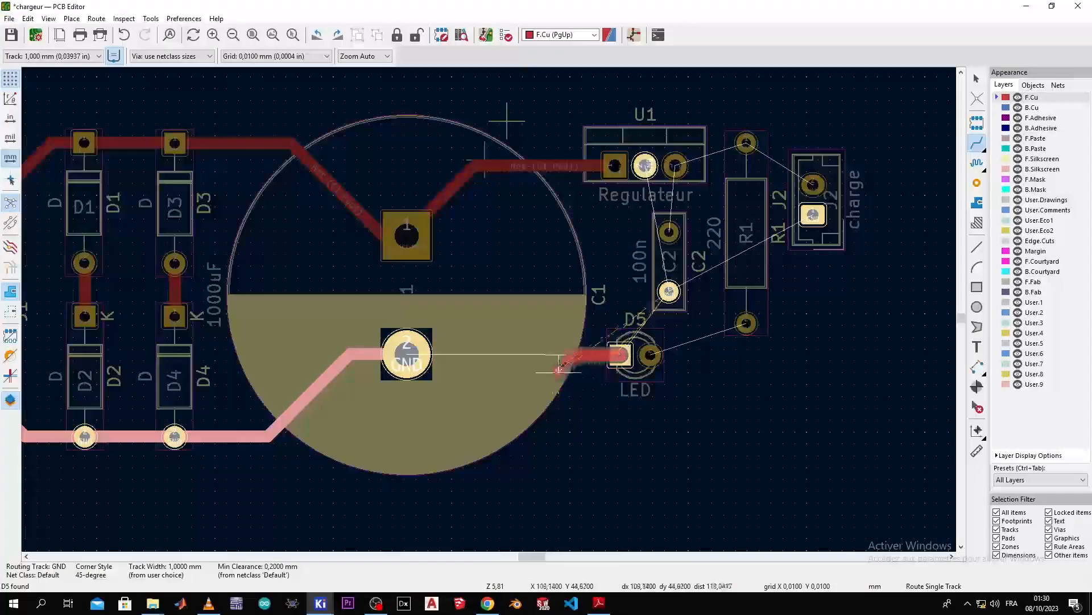
left_click(406, 354)
left_click(620, 354)
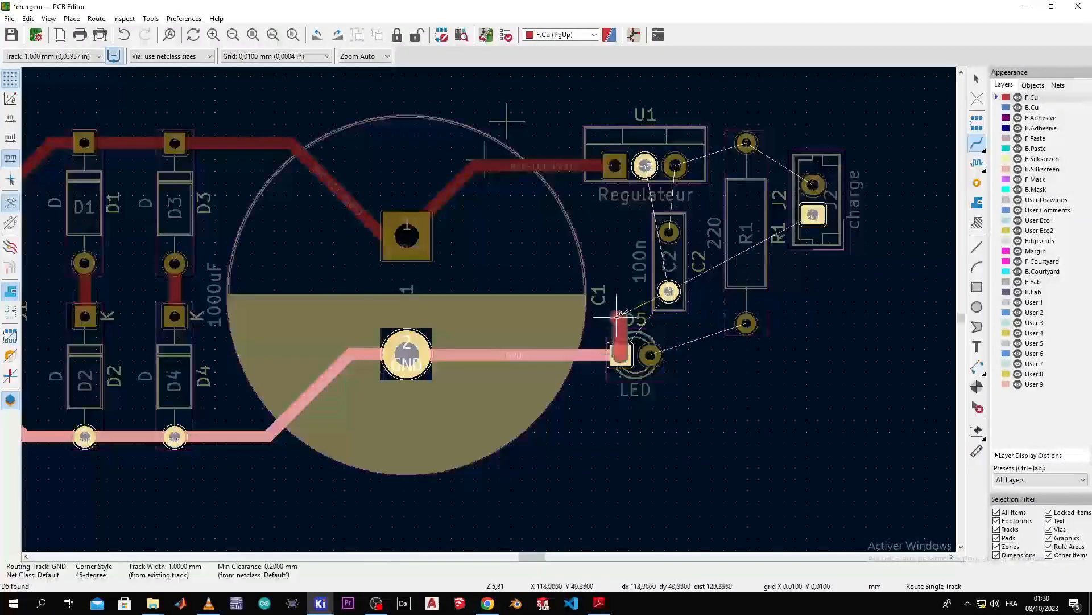
left_click(670, 291)
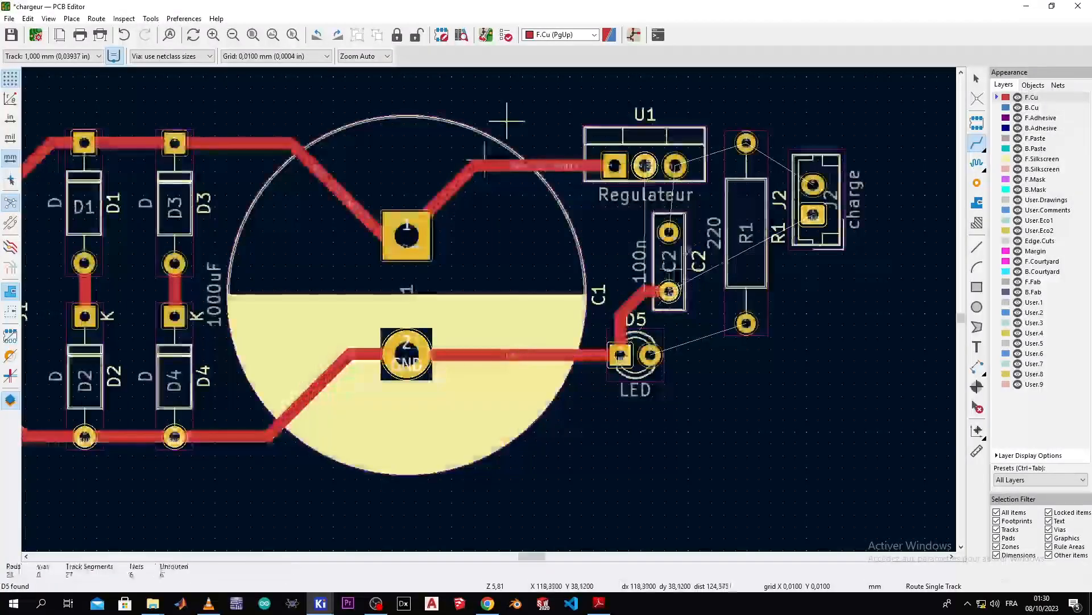
left_click(645, 165)
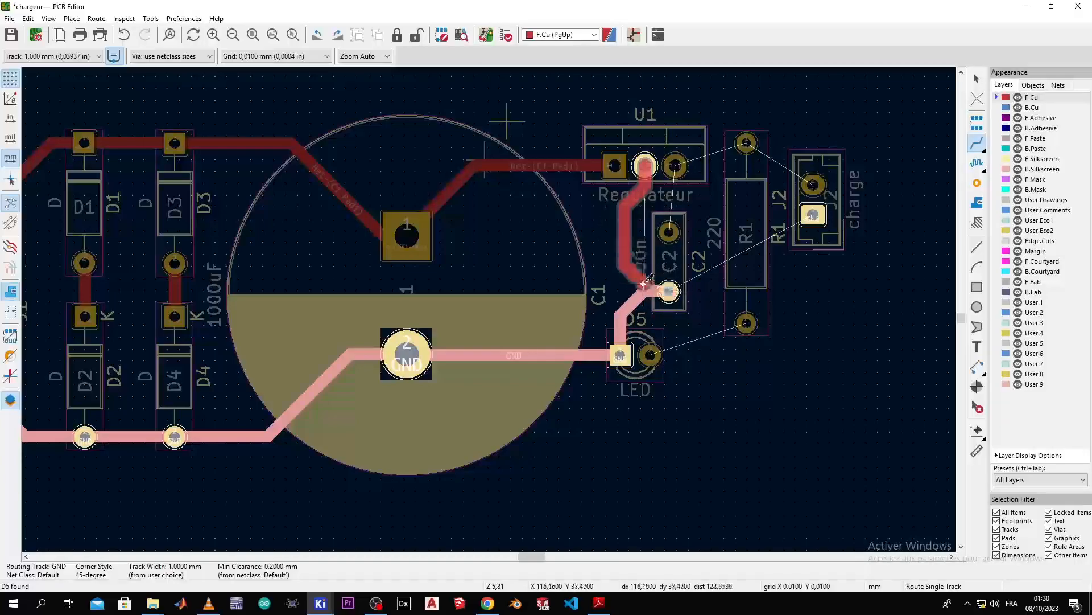
left_click(667, 291)
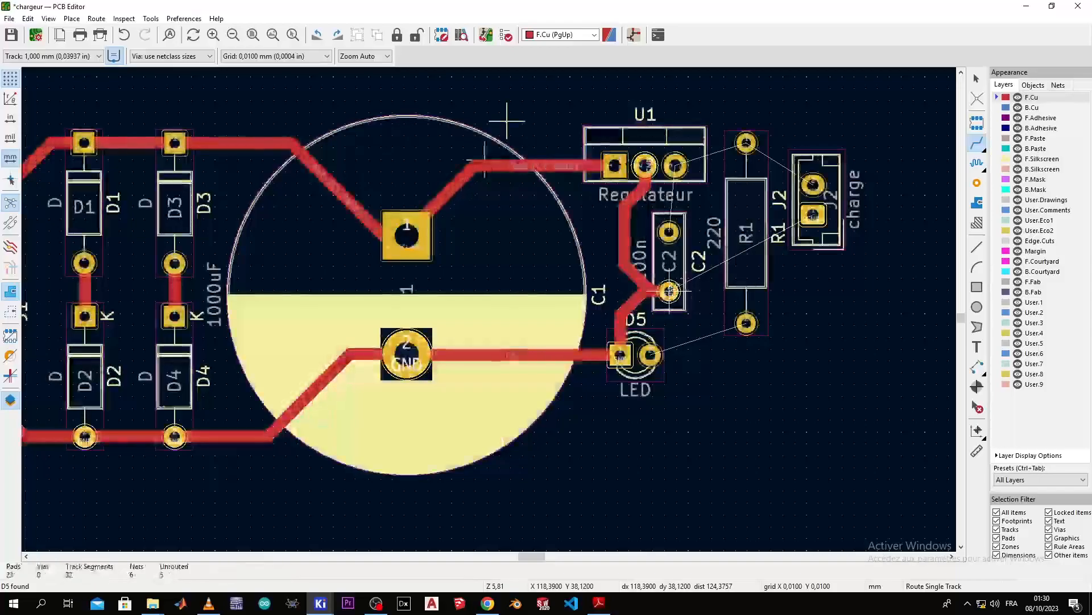
Route the regulator output from U1 pad 3 to C2's upper pad, and through R1's upper pad to J2's round pad
left_click(676, 165)
left_click(670, 231)
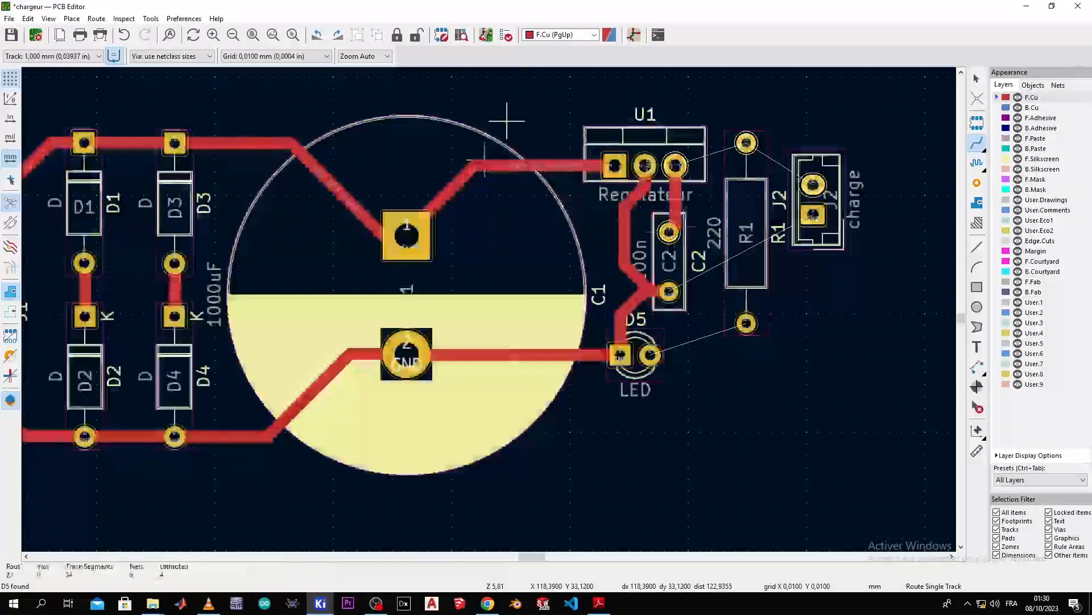
left_click(675, 165)
left_click(747, 142)
left_click(747, 143)
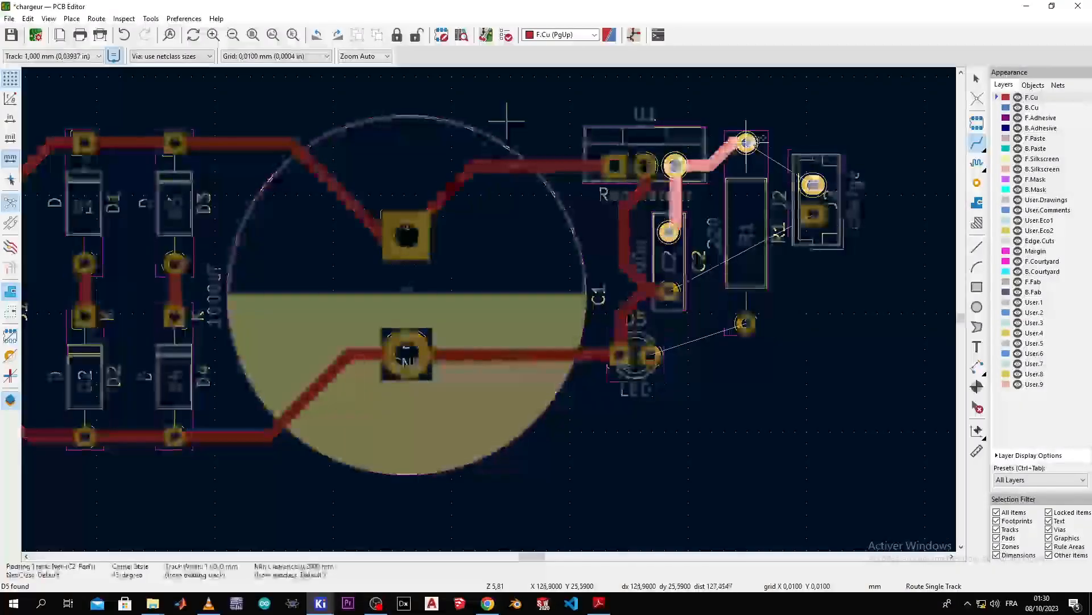
left_click(813, 184)
Route GND from J2's square pad to C2's lower pad, and connect R1's lower pad to D5 pad 2
left_click(813, 214)
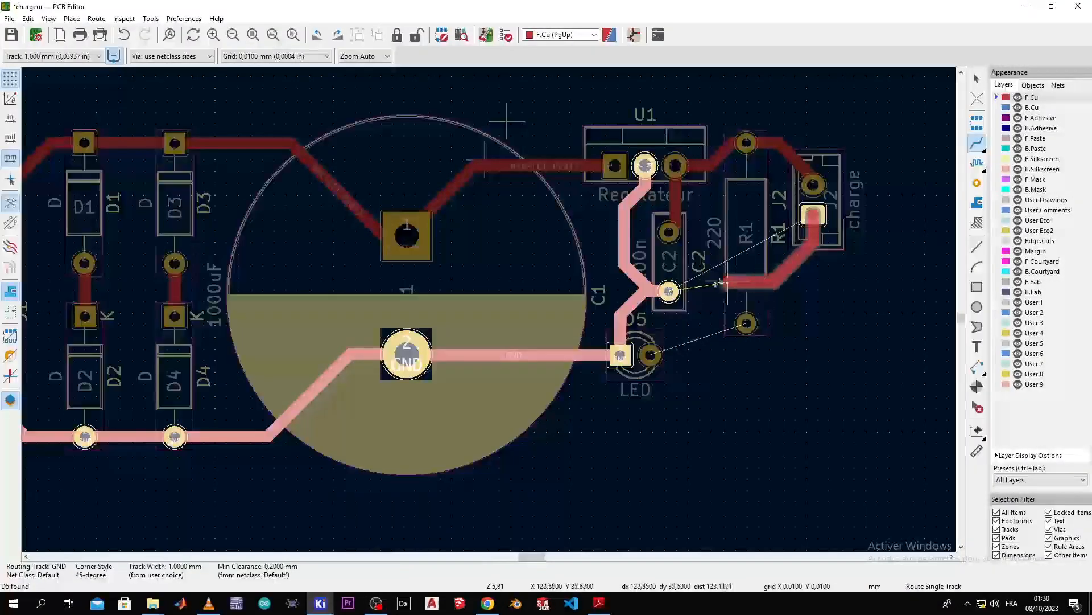
left_click(675, 292)
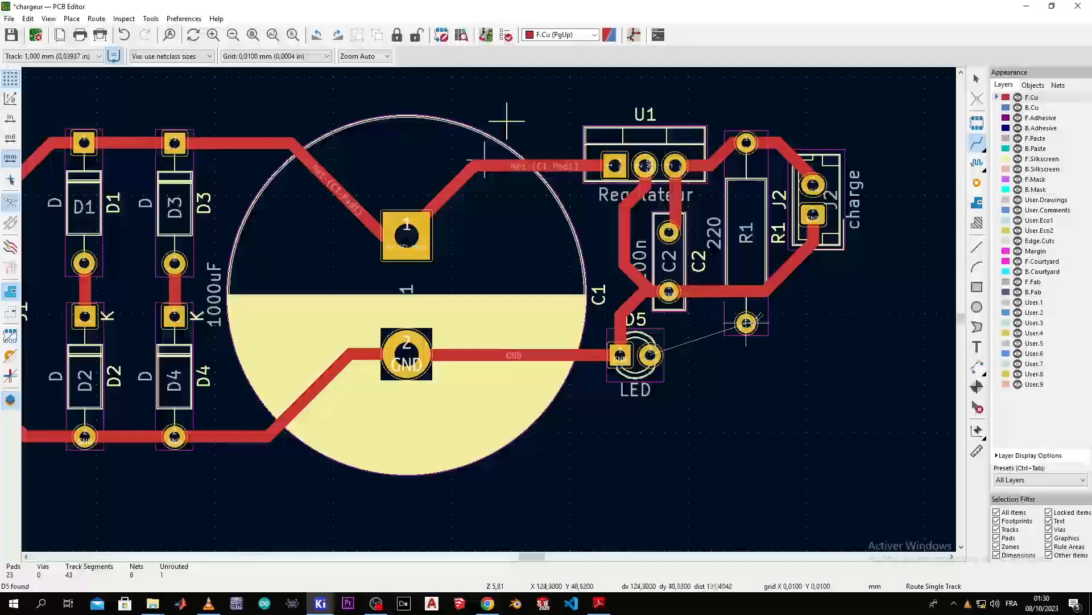
left_click(746, 323)
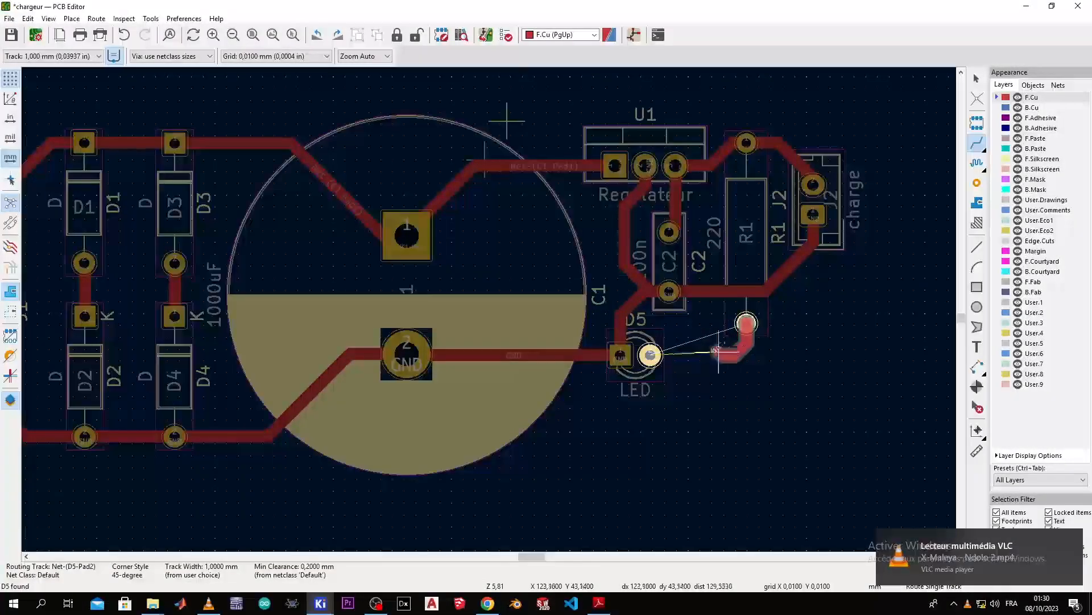
left_click(650, 355)
key("Home")
scroll(476, 305, "up", 6)
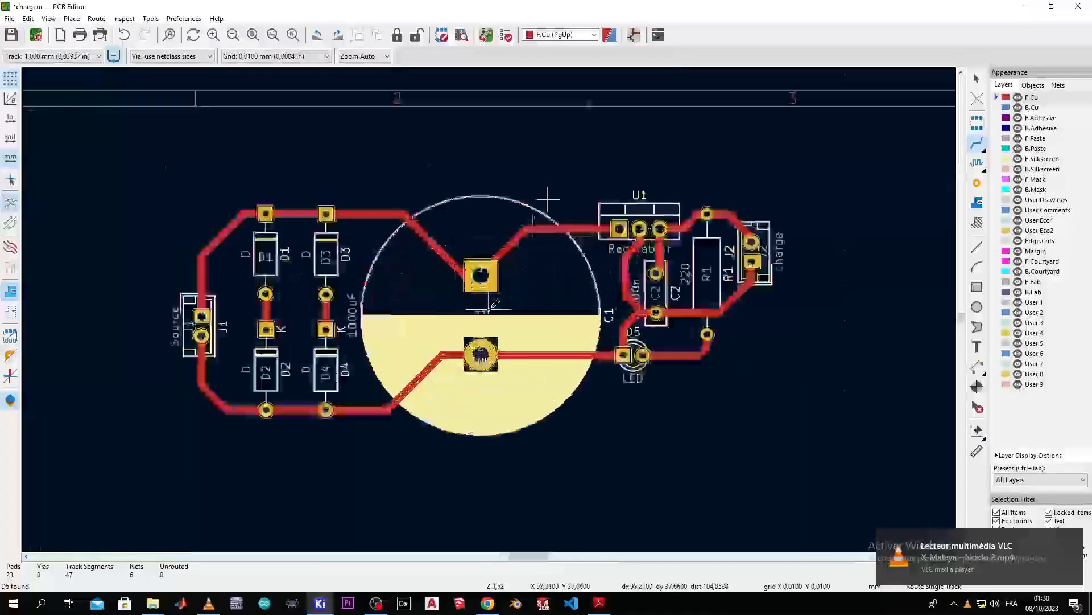
Make Edge.Cuts the active layer for drawing the board outline
scroll(494, 305, "down", 1)
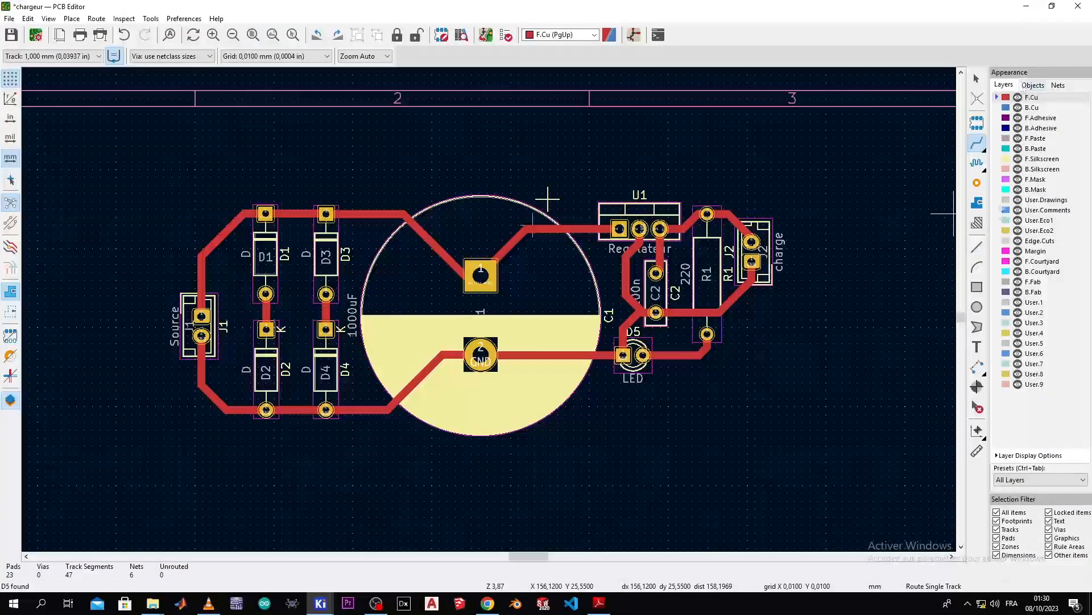
left_click(1001, 242)
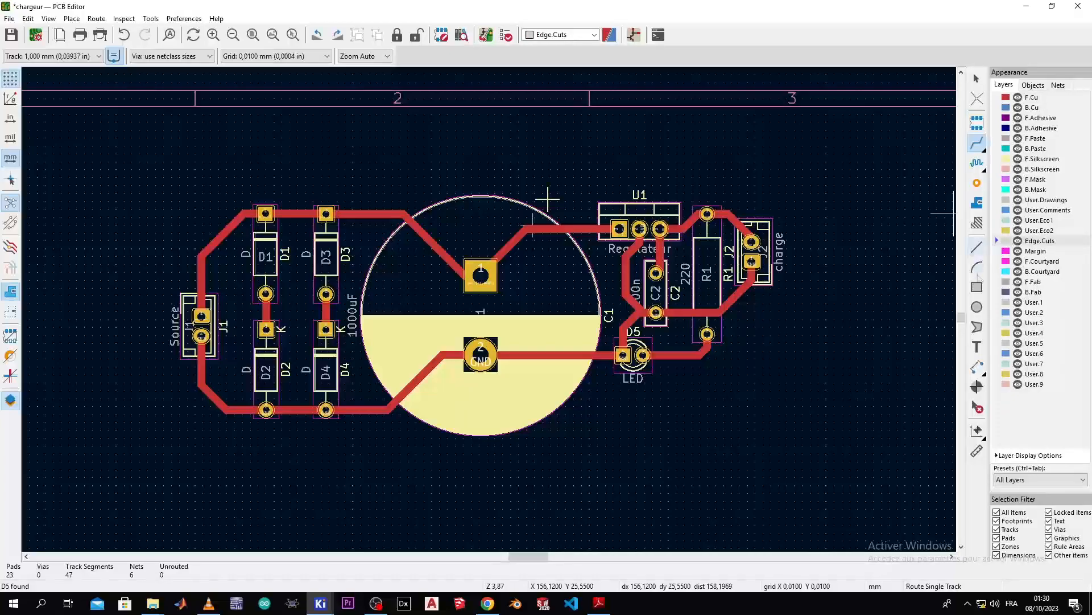
middle_click_drag(637, 244, 844, 178)
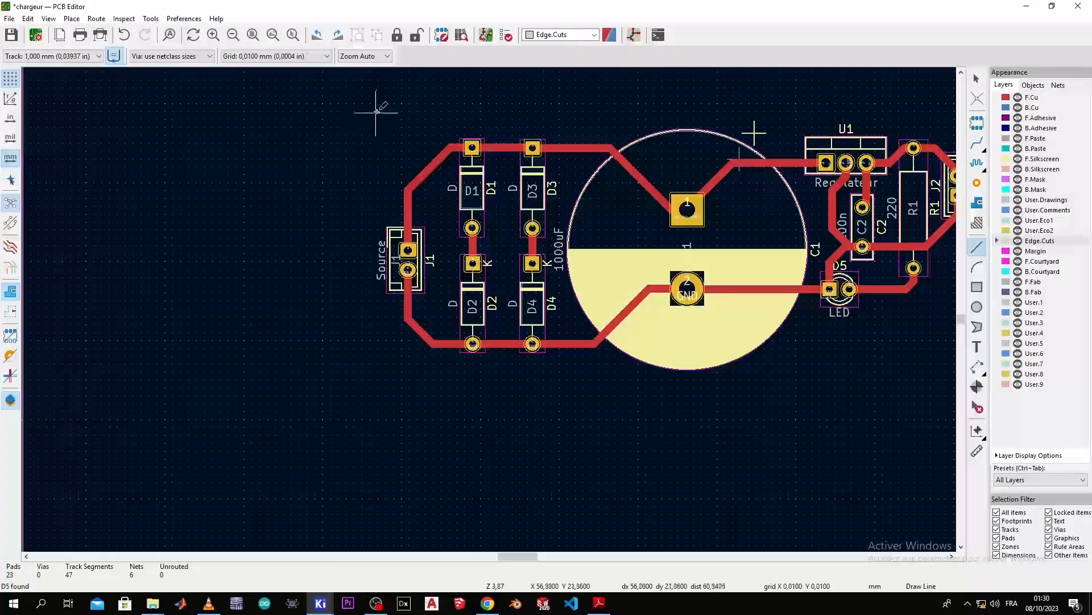
scroll(378, 107, "up", 3)
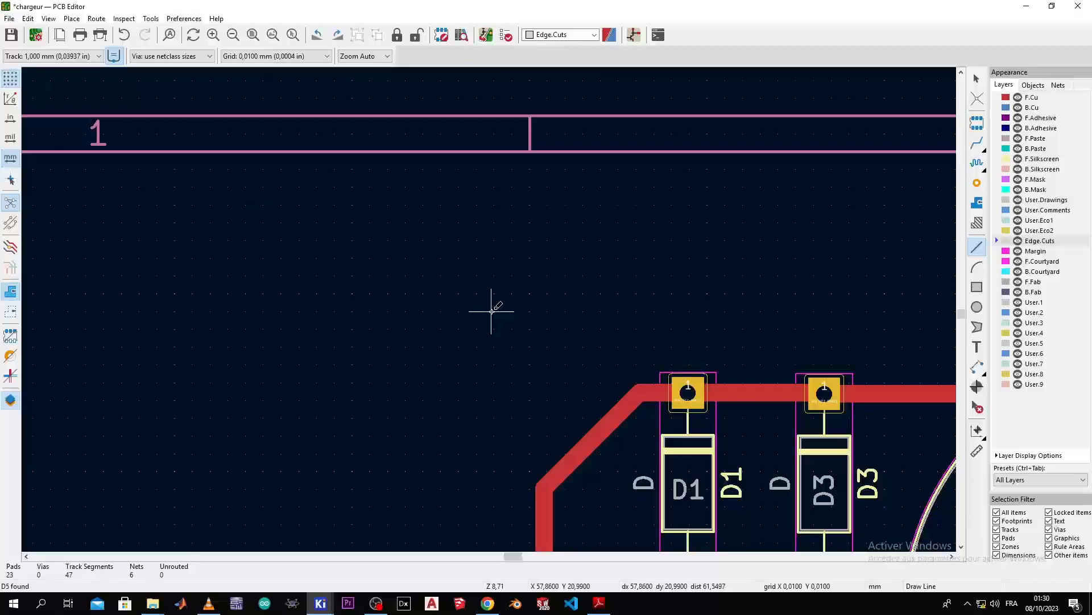
left_click(493, 309)
scroll(490, 293, "down", 5)
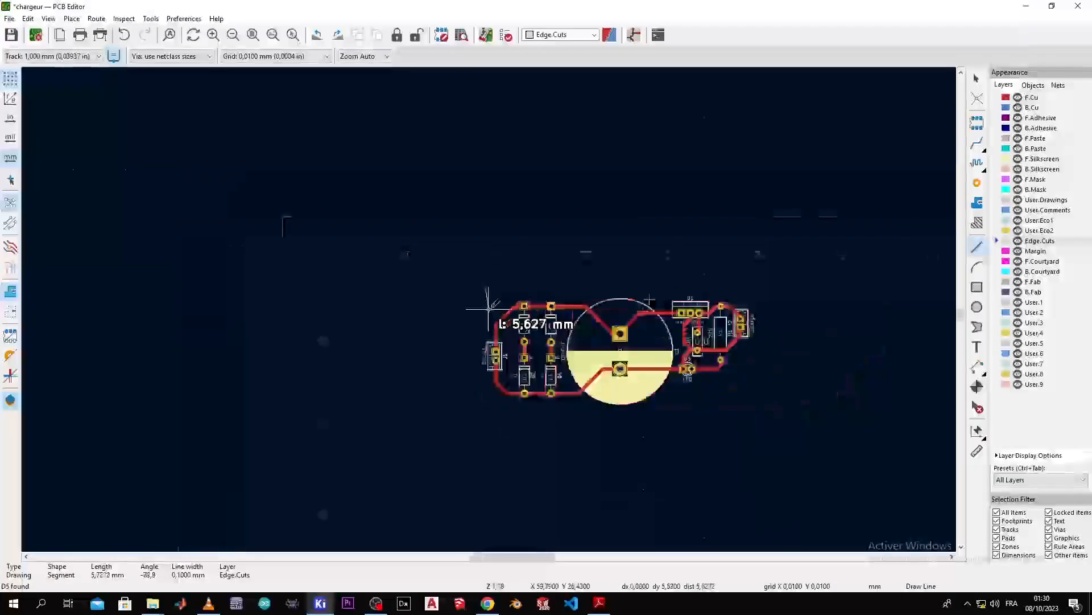
scroll(483, 386, "up", 4)
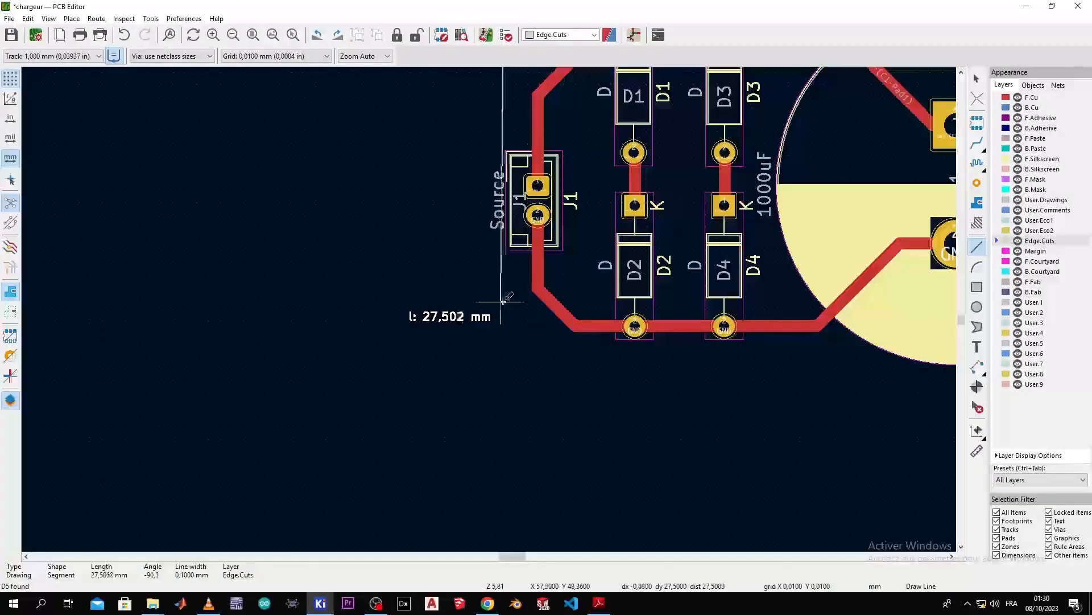
key("Escape")
scroll(507, 302, "down", 3)
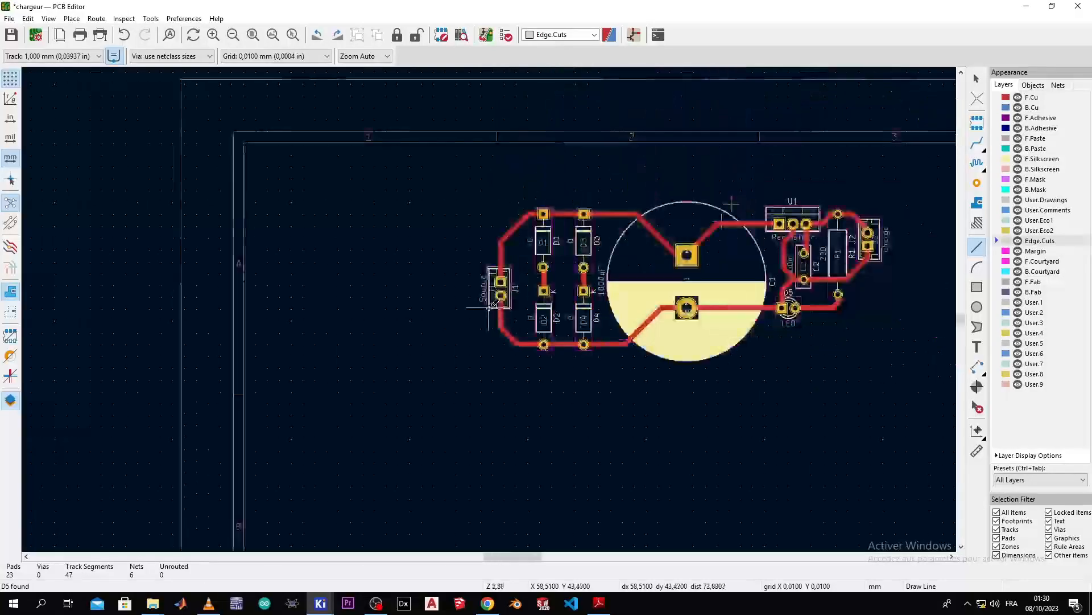
scroll(489, 307, "up", 3)
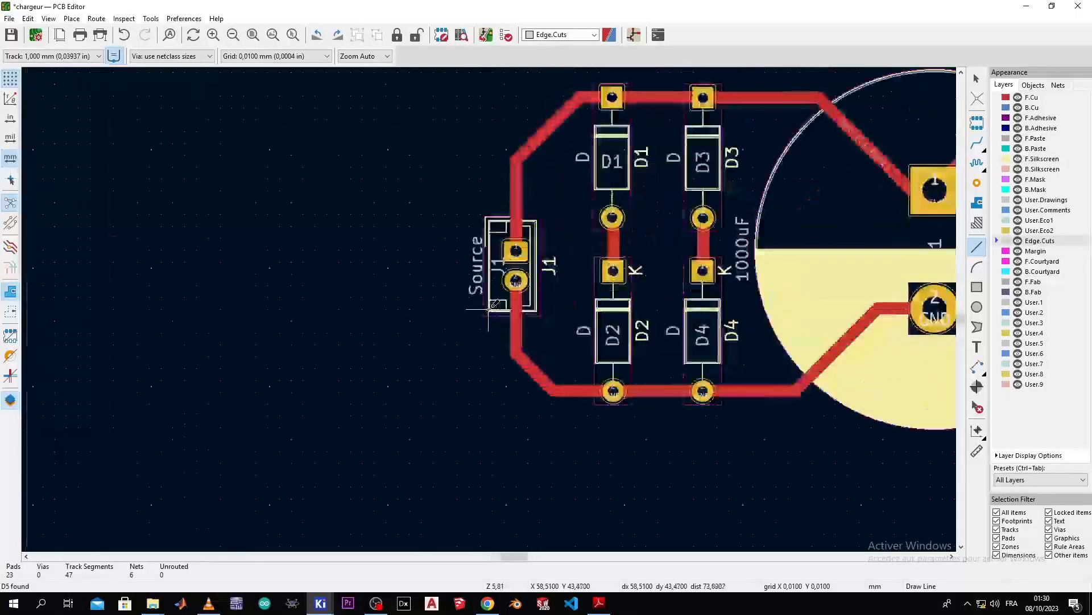
Try to outline the board around the circuit with connected straight lines on Edge.Cuts
left_click(456, 405)
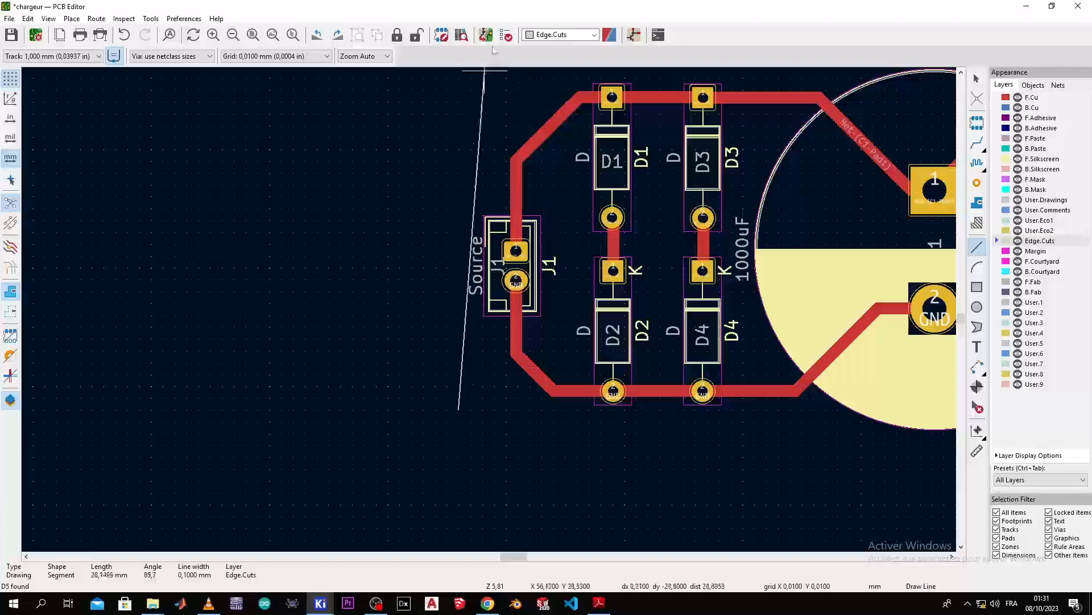
scroll(503, 74, "down", 2)
scroll(487, 297, "up", 3)
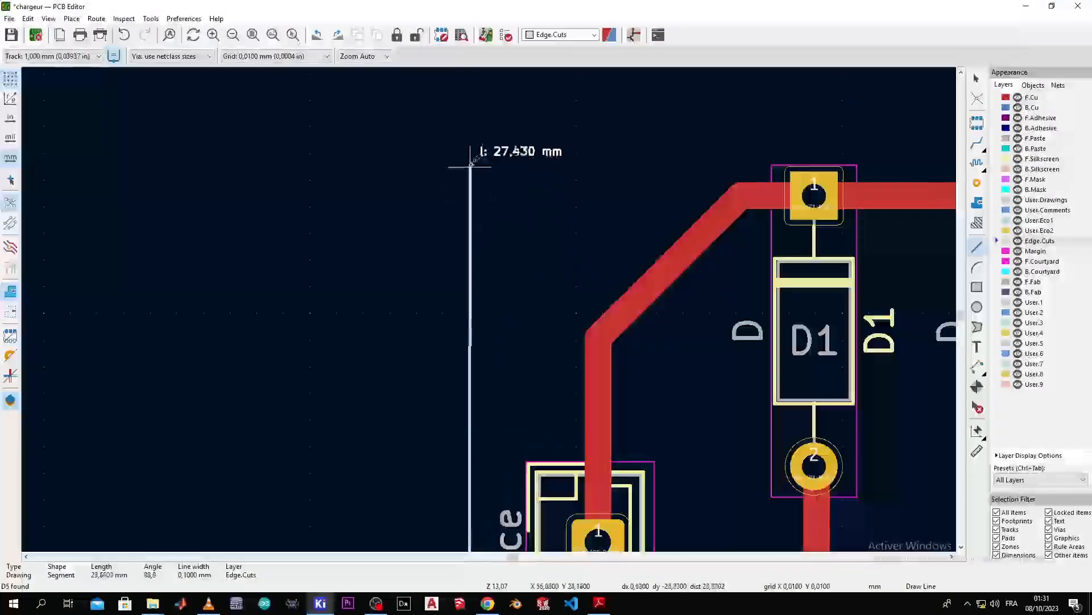
left_click(470, 99)
scroll(470, 99, "down", 8)
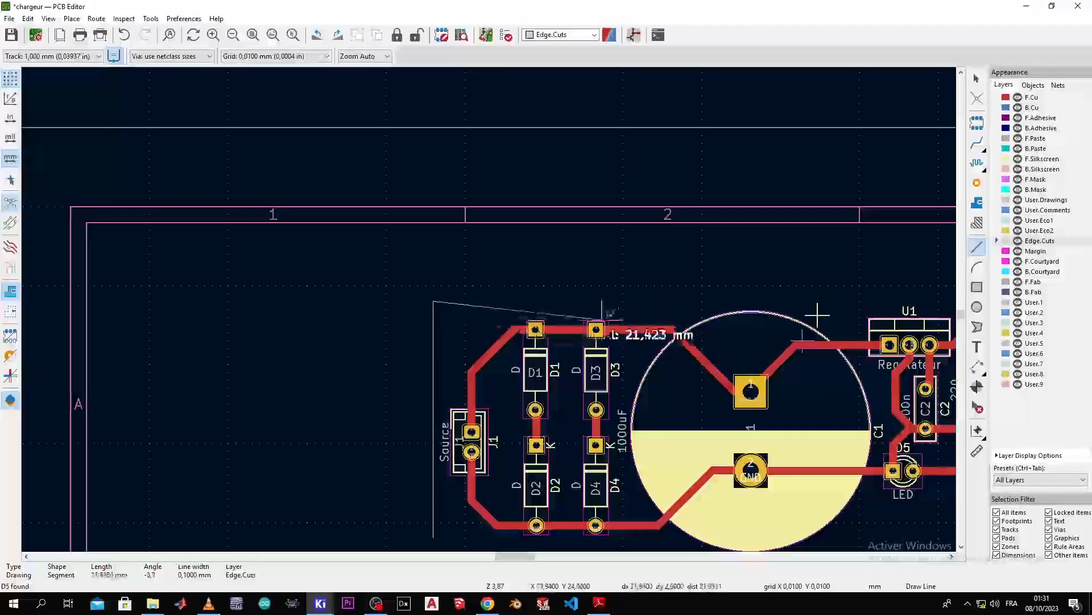
scroll(560, 320, "up", 3)
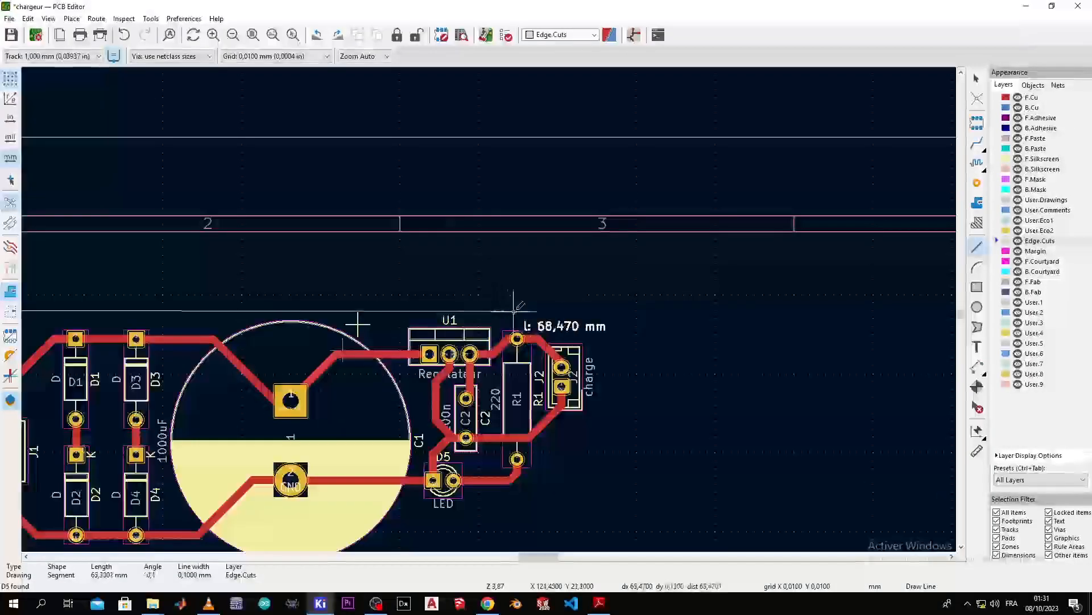
left_click(604, 310)
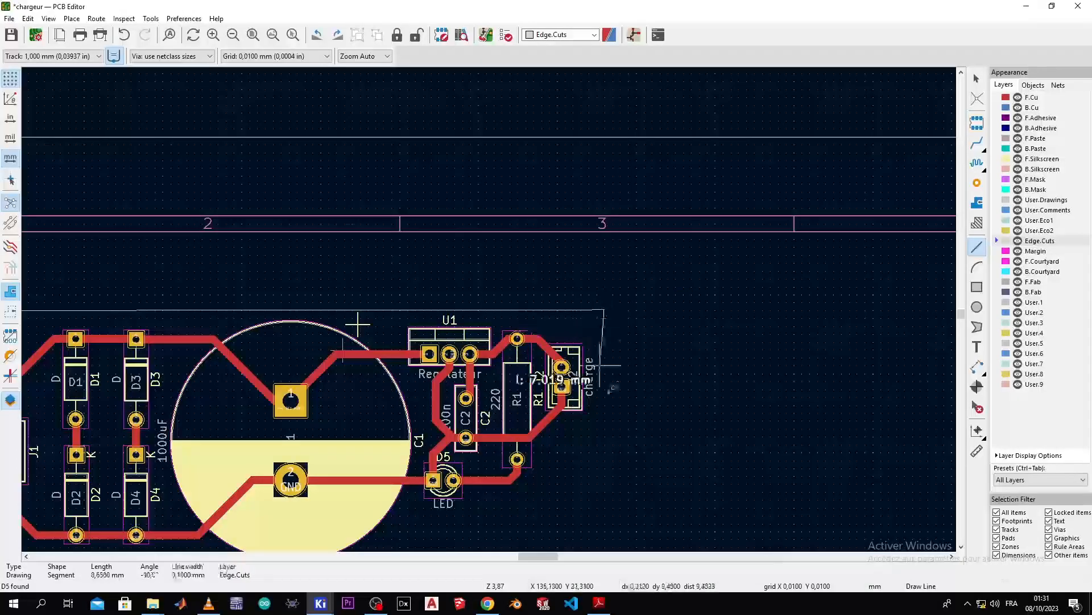
scroll(602, 505, "down", 4)
scroll(478, 370, "up", 4)
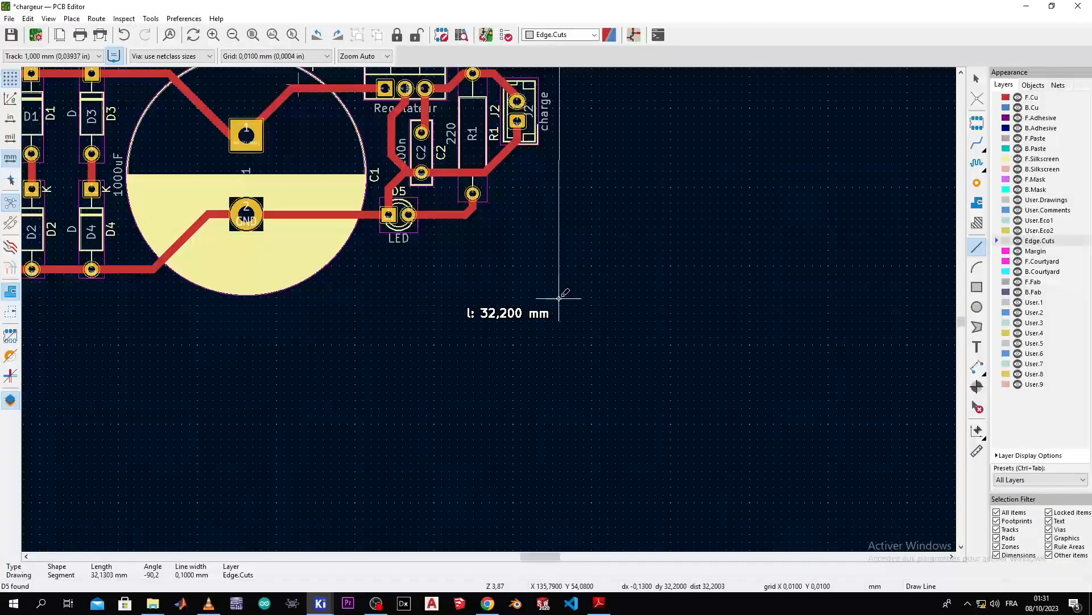
left_click(559, 296)
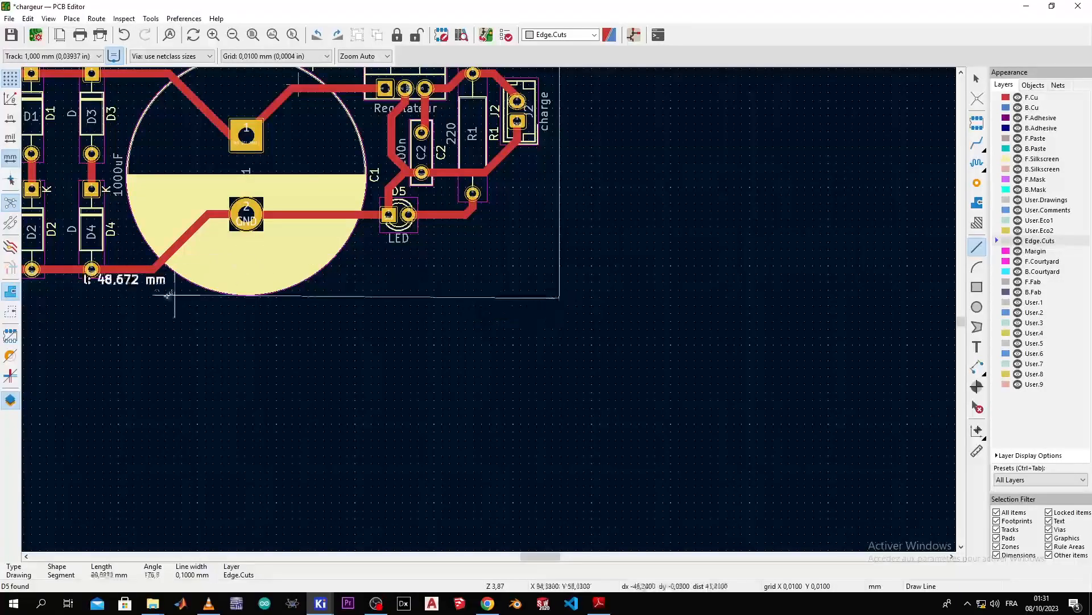
scroll(489, 293, "down", 4)
scroll(488, 296, "up", 5)
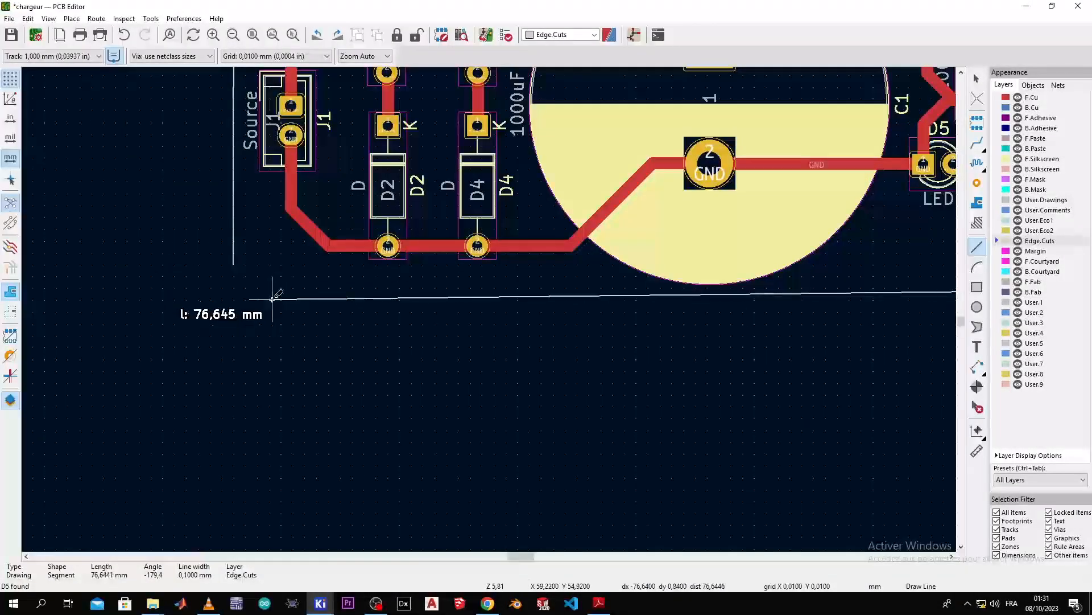
key("Escape")
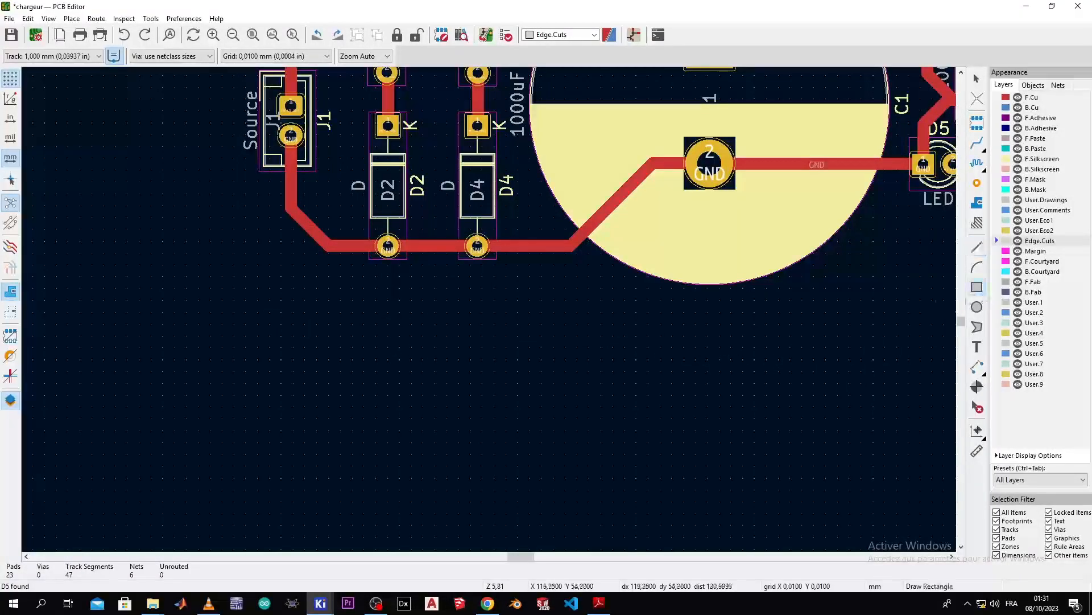
Draw a rectangular board outline about 78.7 by 35.9 mm around the whole circuit on Edge.Cuts
scroll(442, 265, "down", 4)
scroll(442, 265, "up", 3)
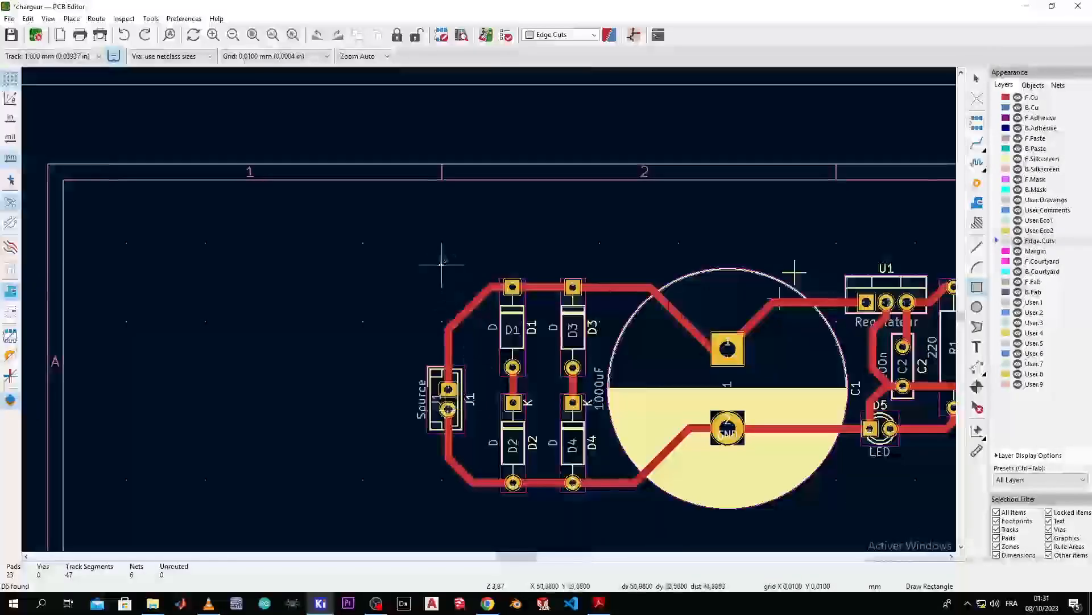
left_click(418, 241)
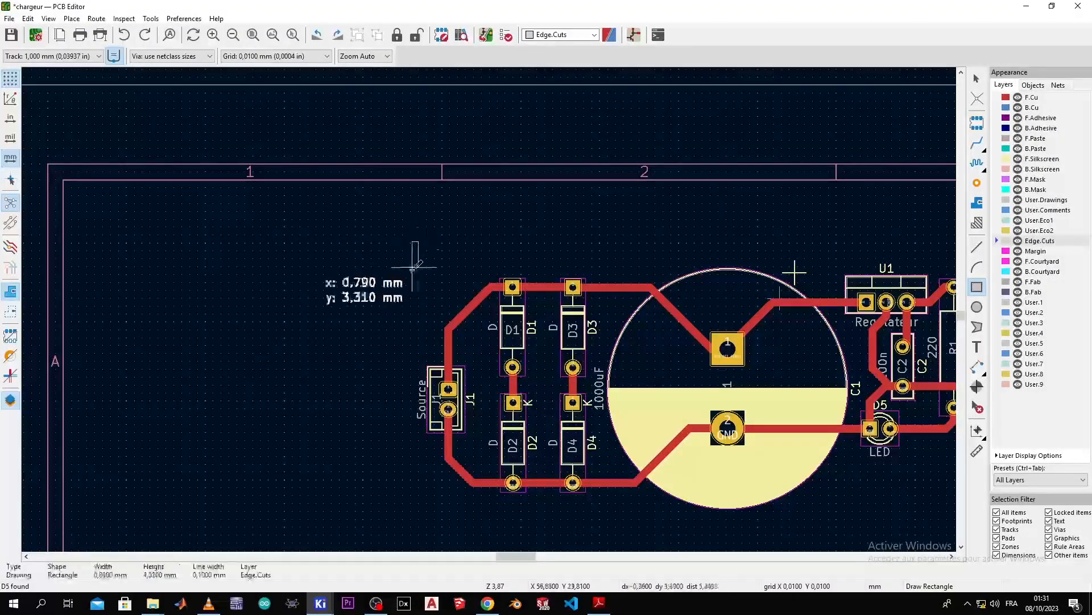
scroll(898, 523, "down", 2)
scroll(491, 306, "up", 2)
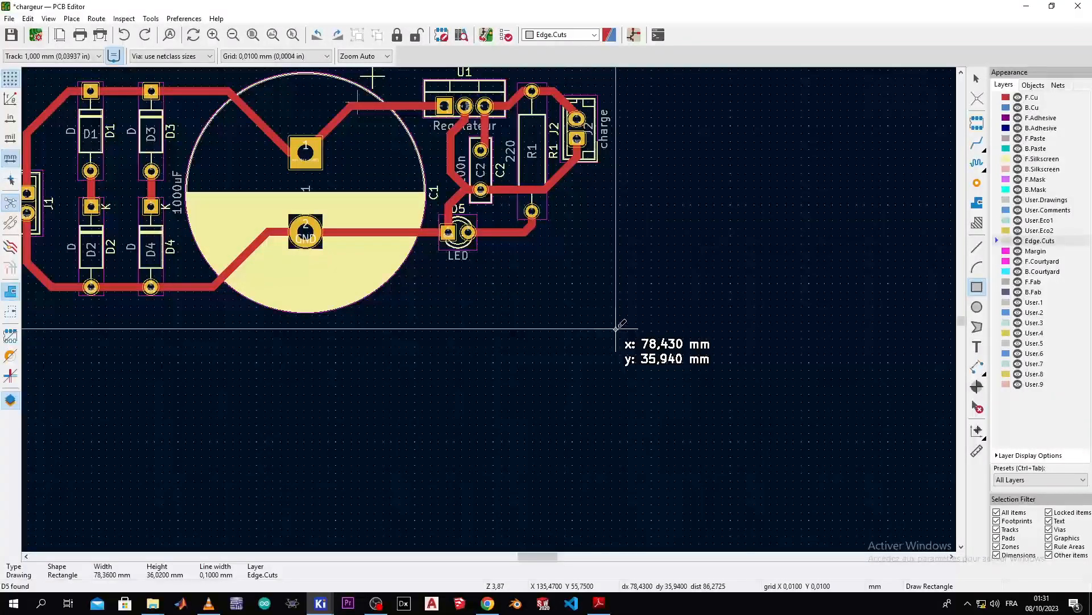
left_click(618, 328)
key("Escape")
scroll(537, 287, "down", 5)
scroll(487, 312, "up", 4)
middle_click_drag(487, 312, 654, 398)
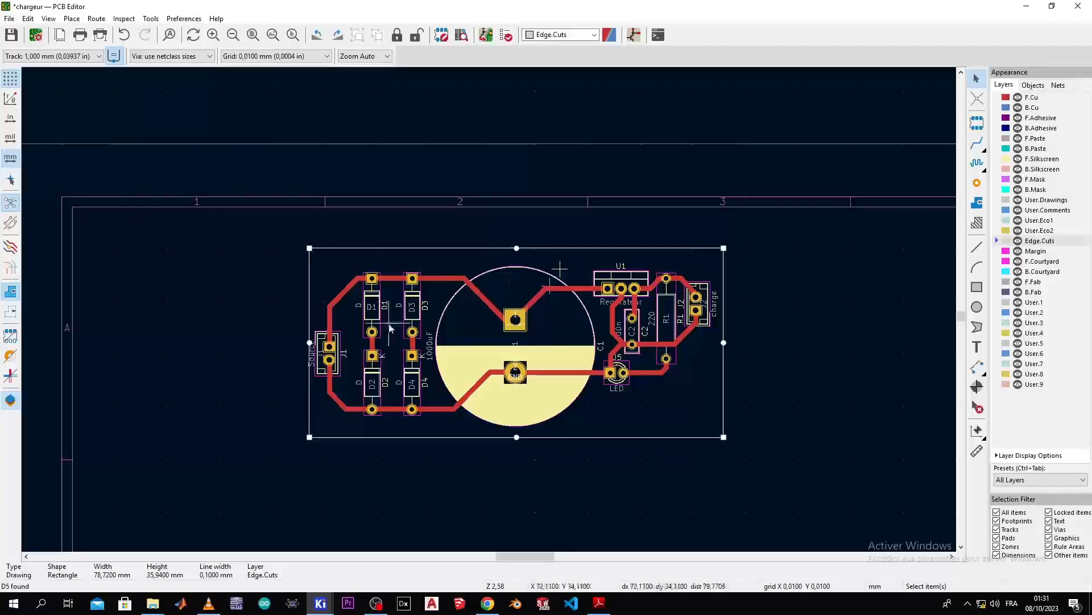
Move J1's Source value text inside the board outline, placing it beside the connector in line with the J1 reference
scroll(364, 336, "up", 5)
middle_click_drag(428, 313, 547, 209)
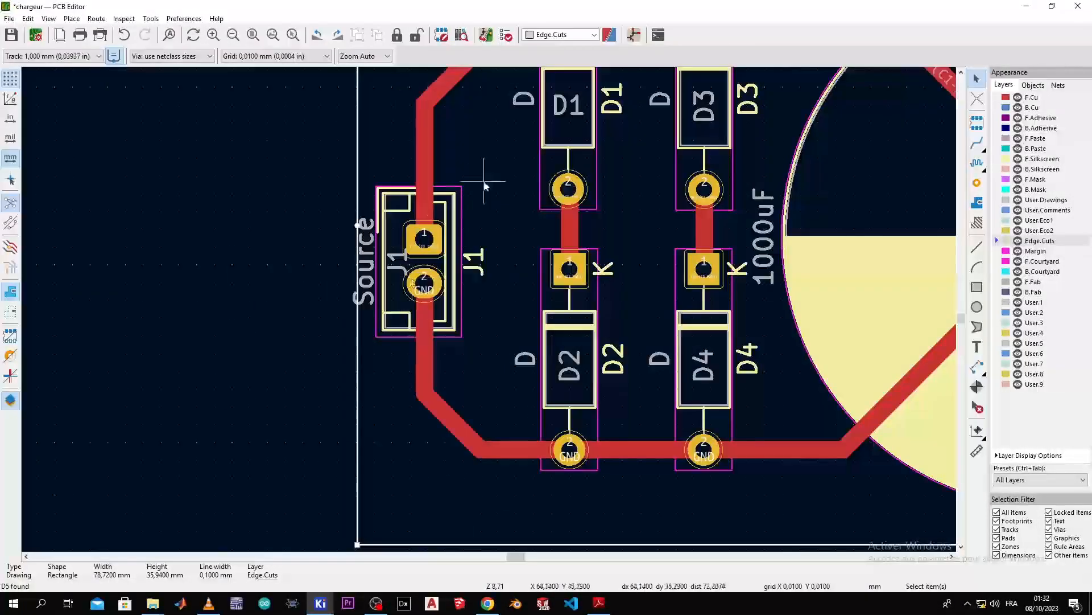
left_click(467, 238)
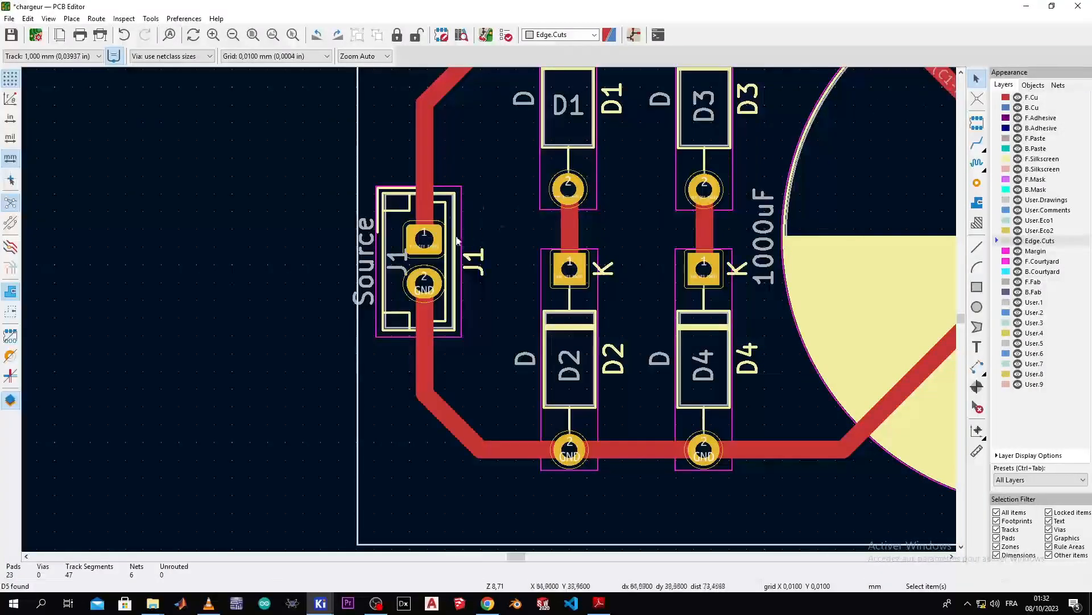
left_click(369, 268)
key("r")
key("m")
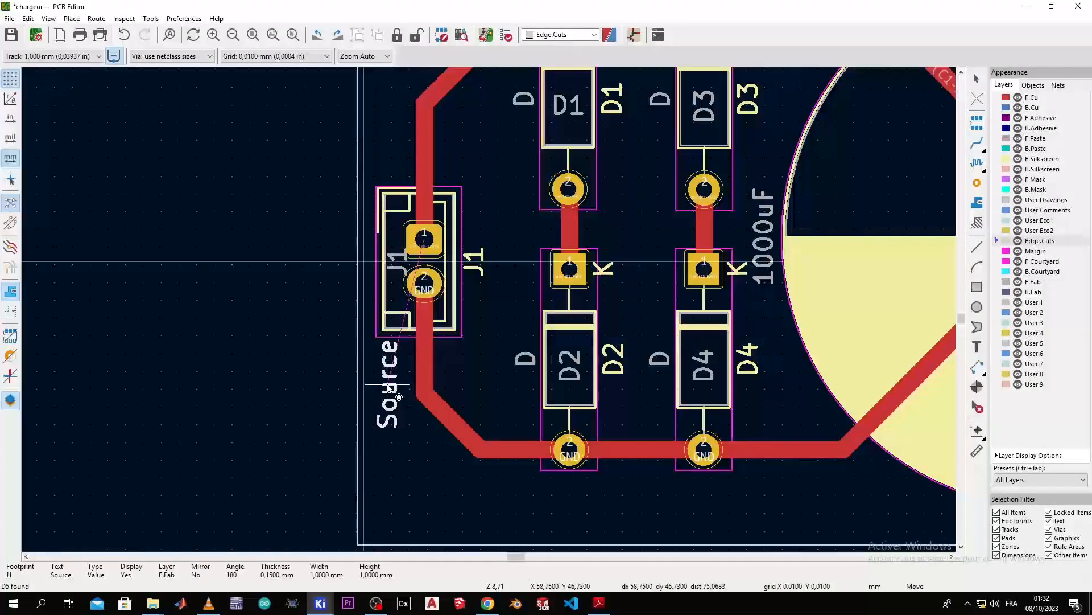
left_click(477, 198)
Examine the component labels and tracks across the outlined board, including the area around U1, C2, R1 and J2
scroll(477, 198, "down", 4)
scroll(490, 314, "up", 3)
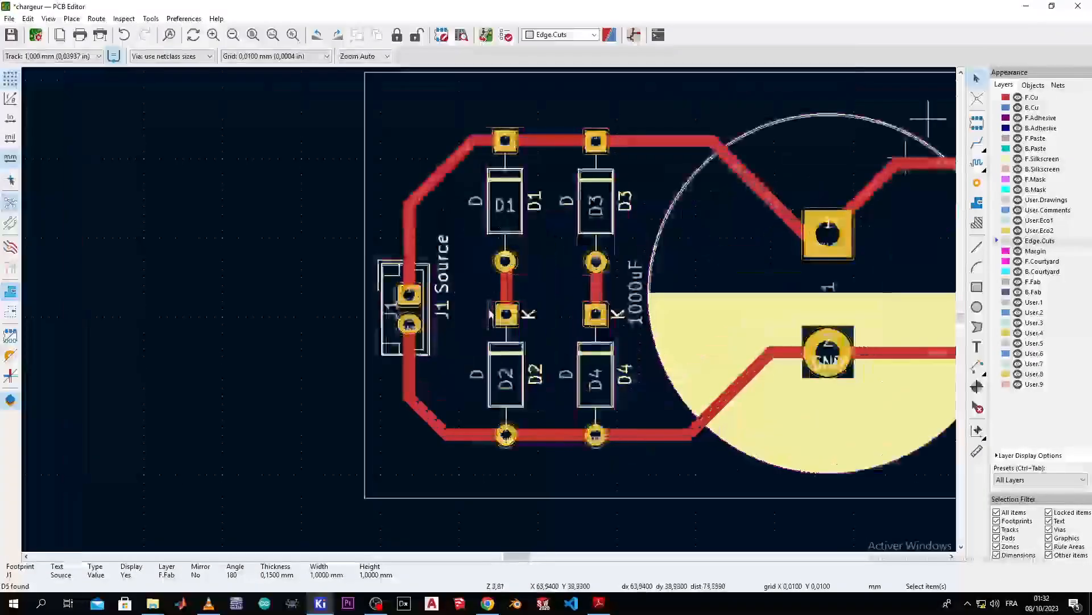
middle_click_drag(490, 314, 254, 359)
scroll(254, 359, "down", 2)
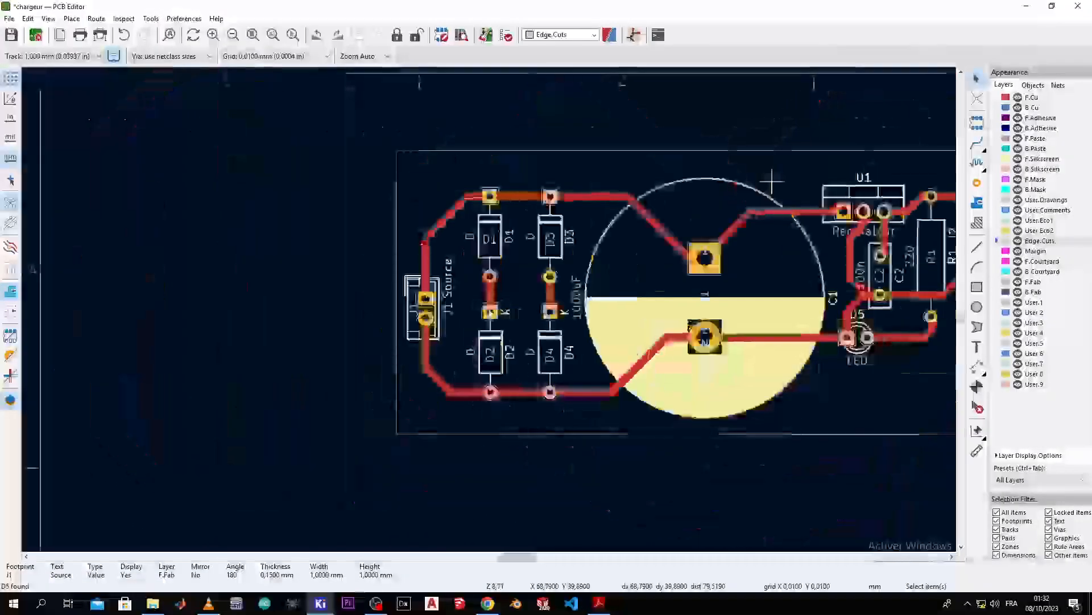
middle_click_drag(754, 355, 414, 392)
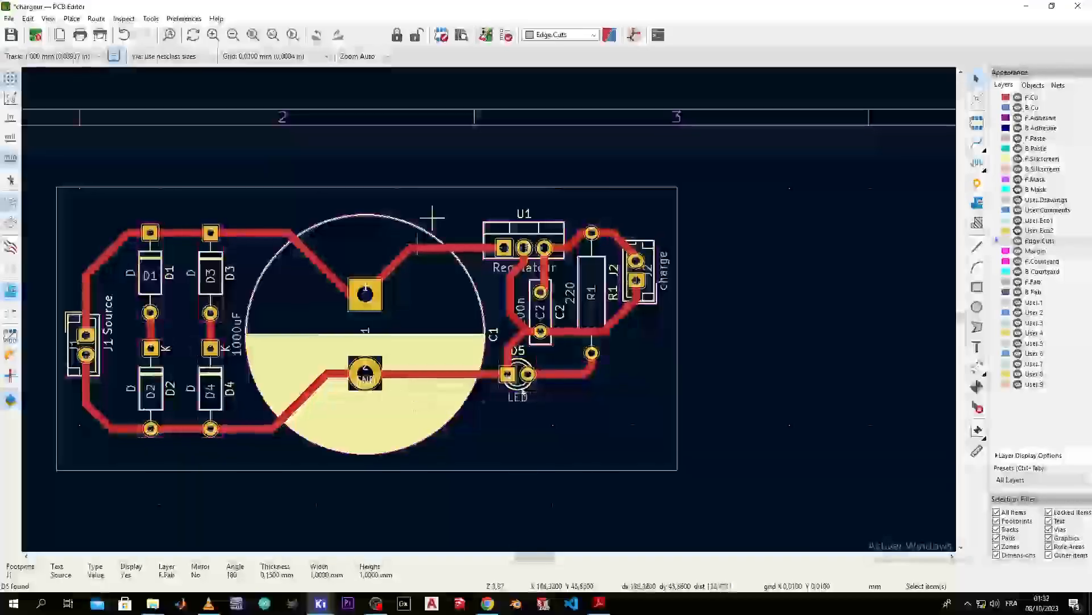
scroll(533, 383, "up", 4)
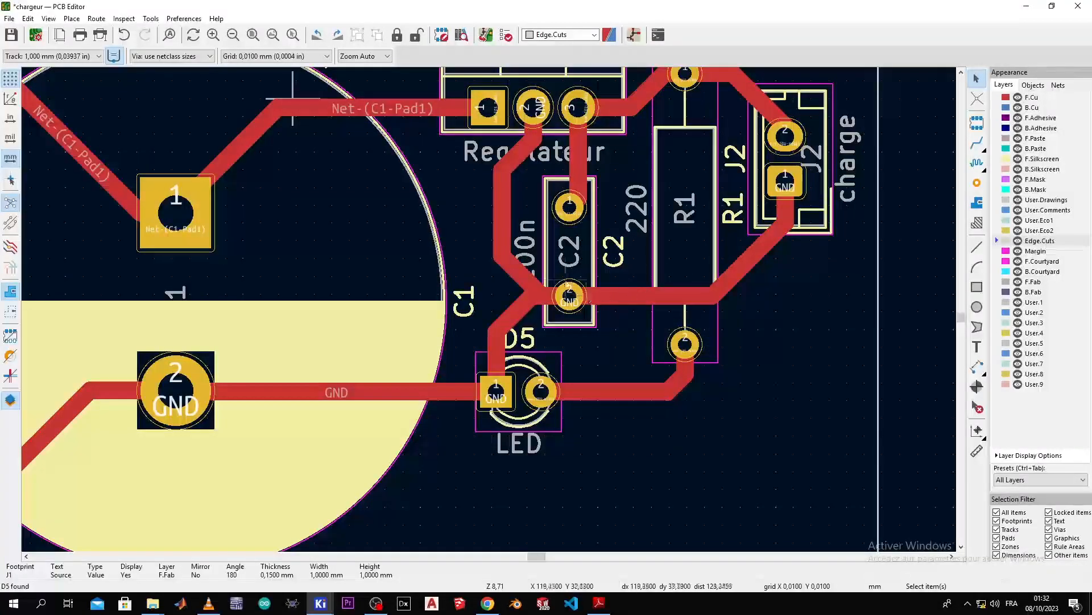
middle_click_drag(557, 252, 545, 363)
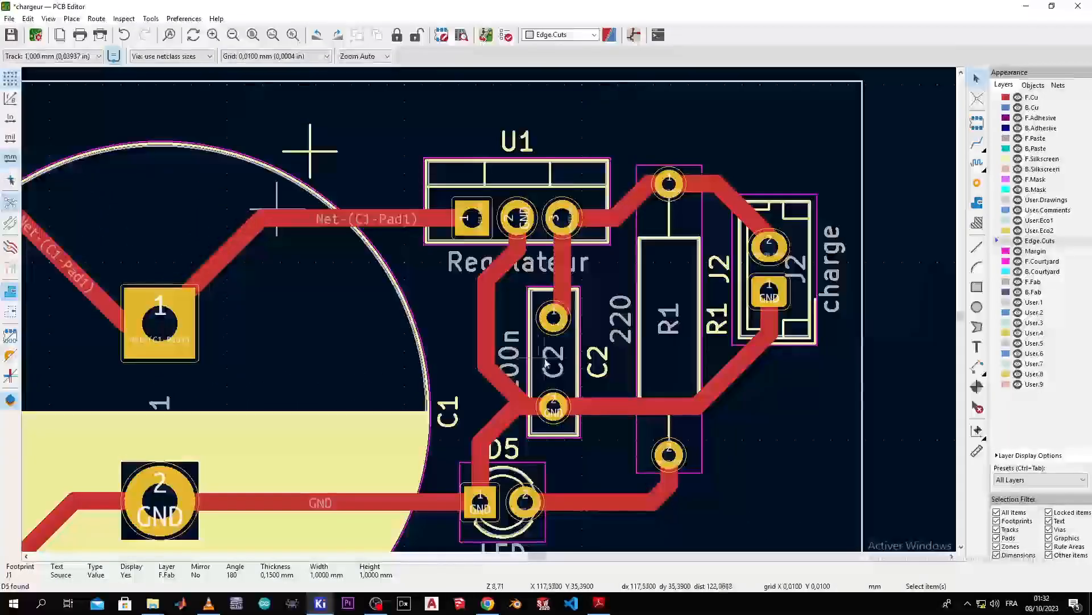
middle_click_drag(365, 260, 635, 240)
scroll(635, 240, "down", 3)
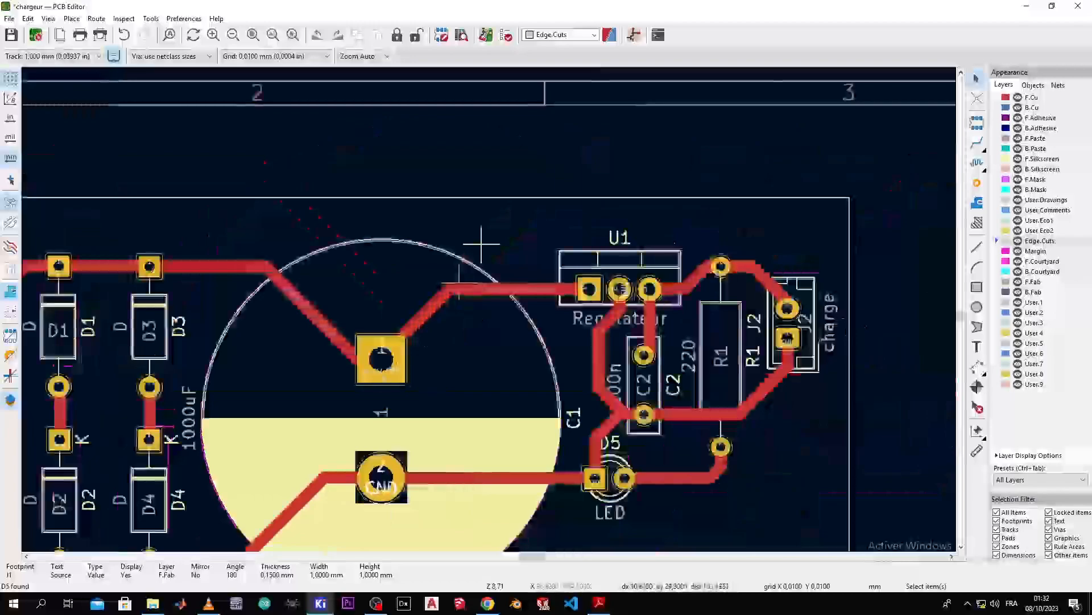
scroll(520, 277, "up", 1)
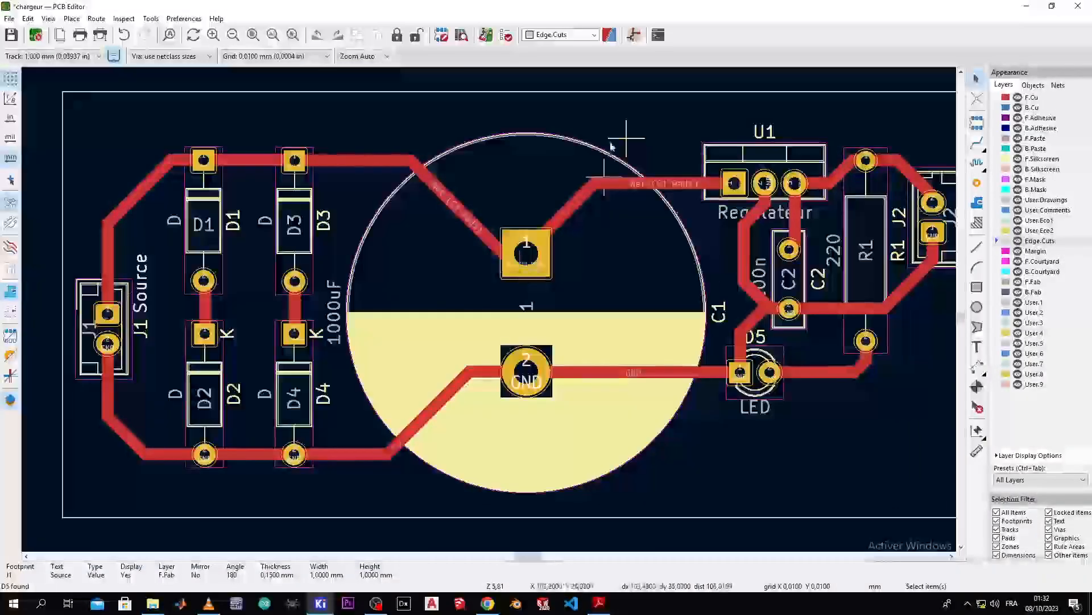
Run the design rules check on the board with zones refilled, and close the check
left_click(486, 34)
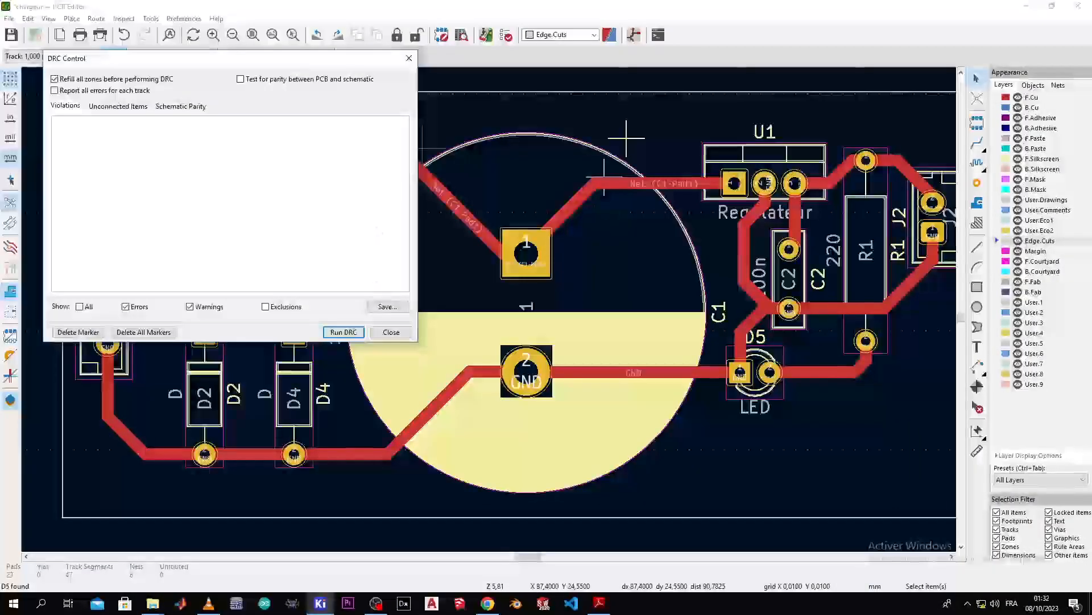
left_click(344, 331)
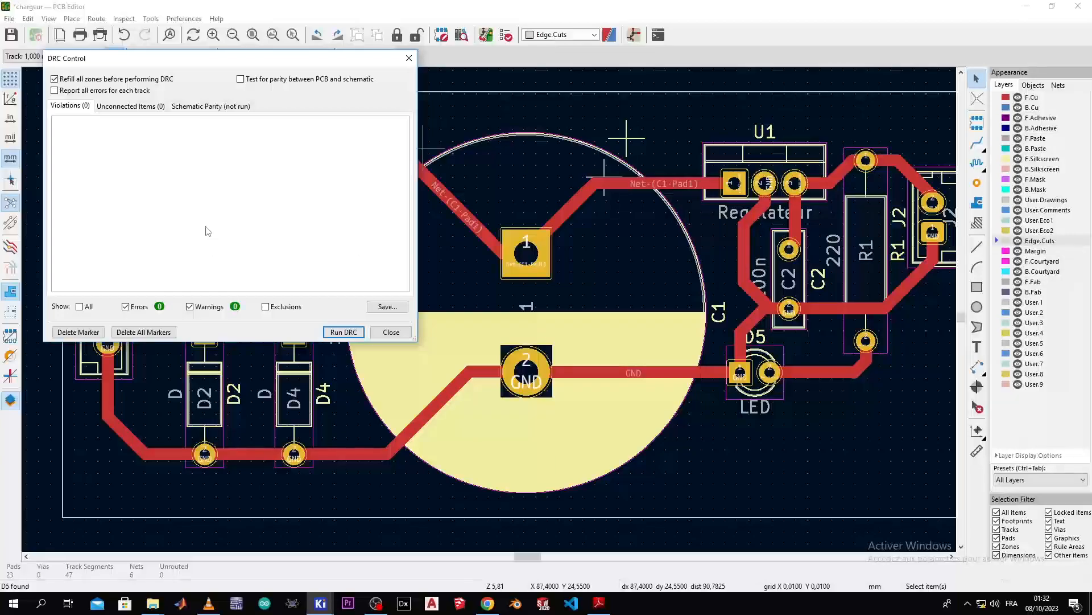
left_click(381, 337)
scroll(506, 305, "down", 4)
scroll(506, 306, "up", 2)
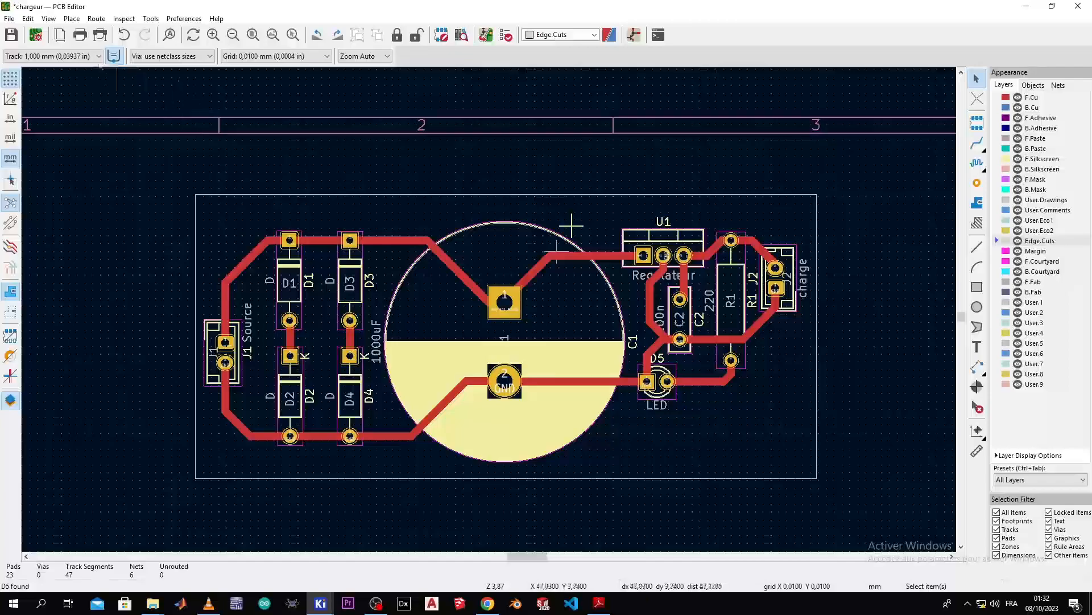
View the board in 3D, orbit it to inspect the components from an angle, and close the 3D view
left_click(49, 19)
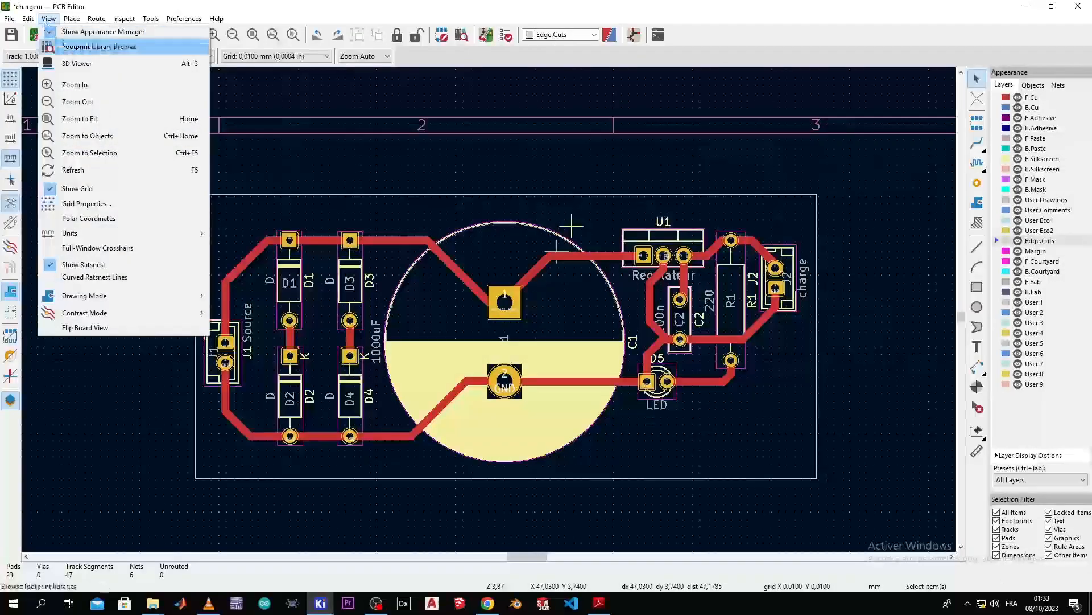
left_click(104, 63)
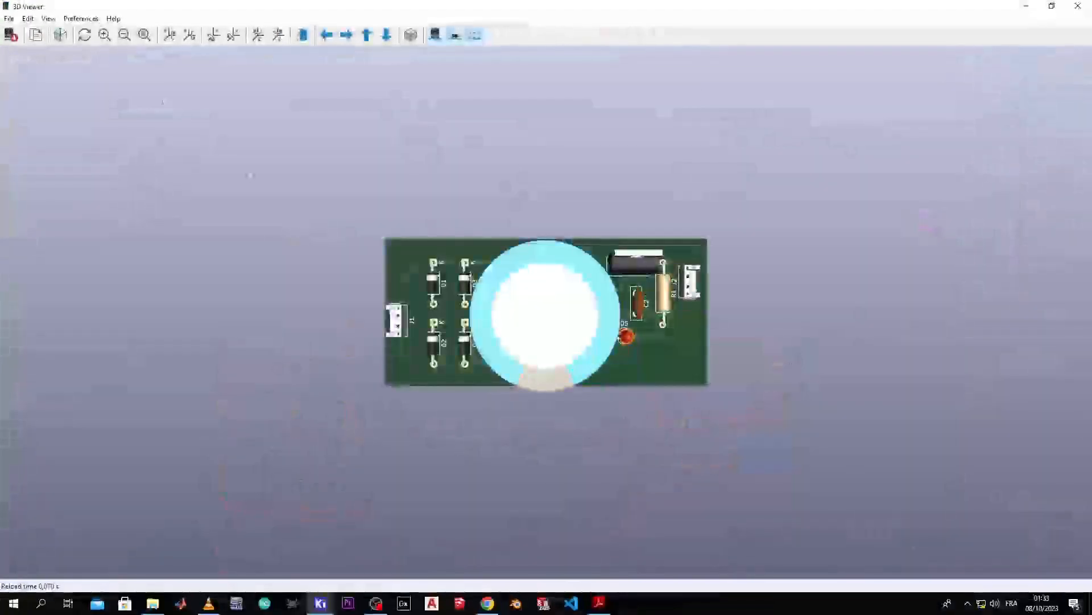
left_click_drag(407, 484, 399, 390)
left_click_drag(802, 451, 417, 374)
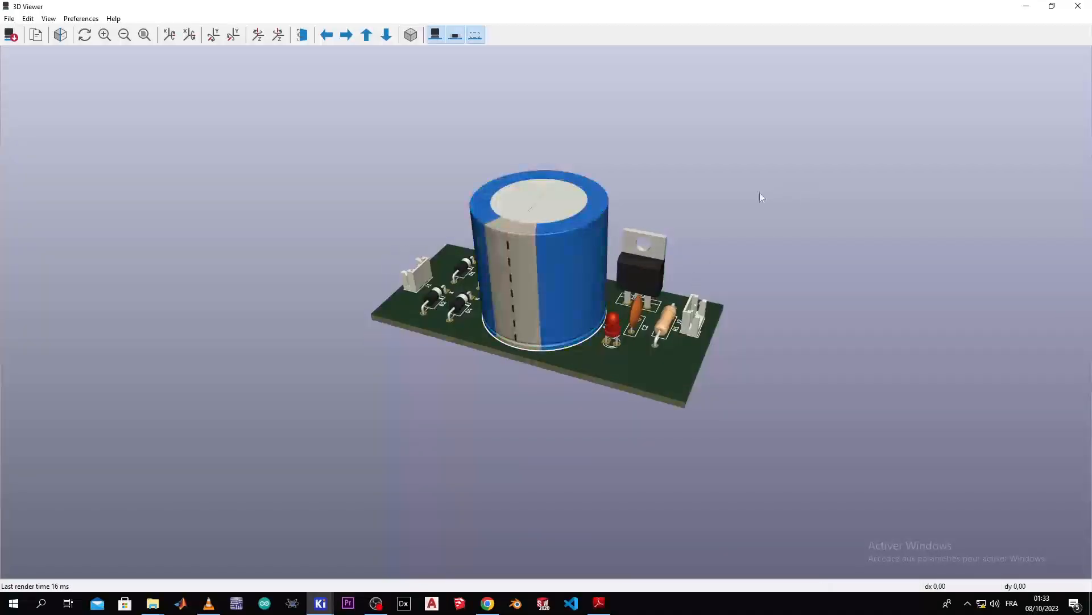
left_click(1078, 6)
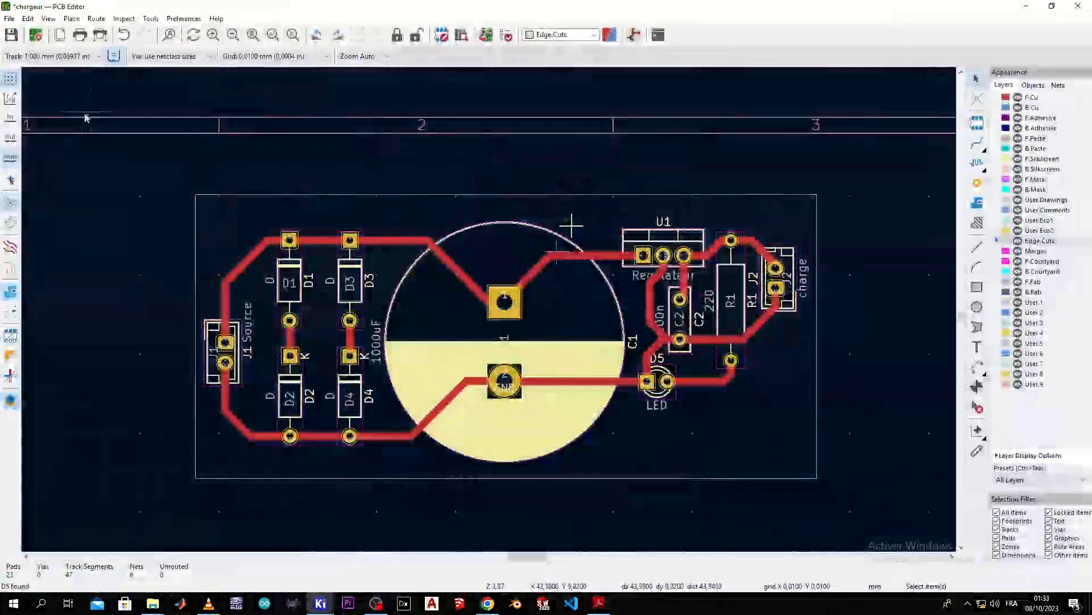
Export the board as the VRML file chargeur.wrl in the Formation folder with meter units, overwriting the existing file
left_click(9, 18)
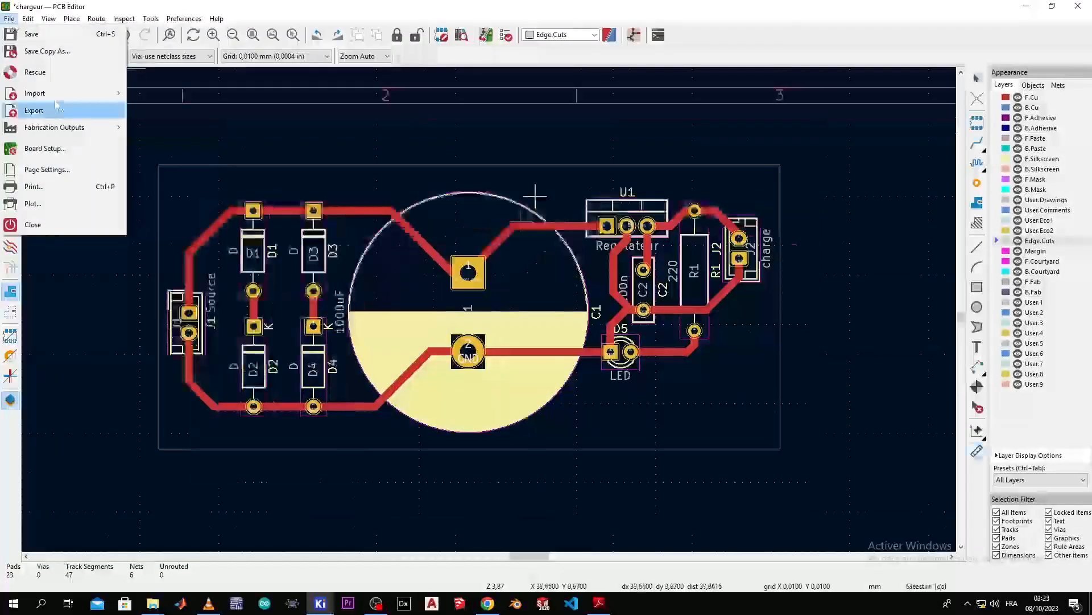
mouse_move(60, 98)
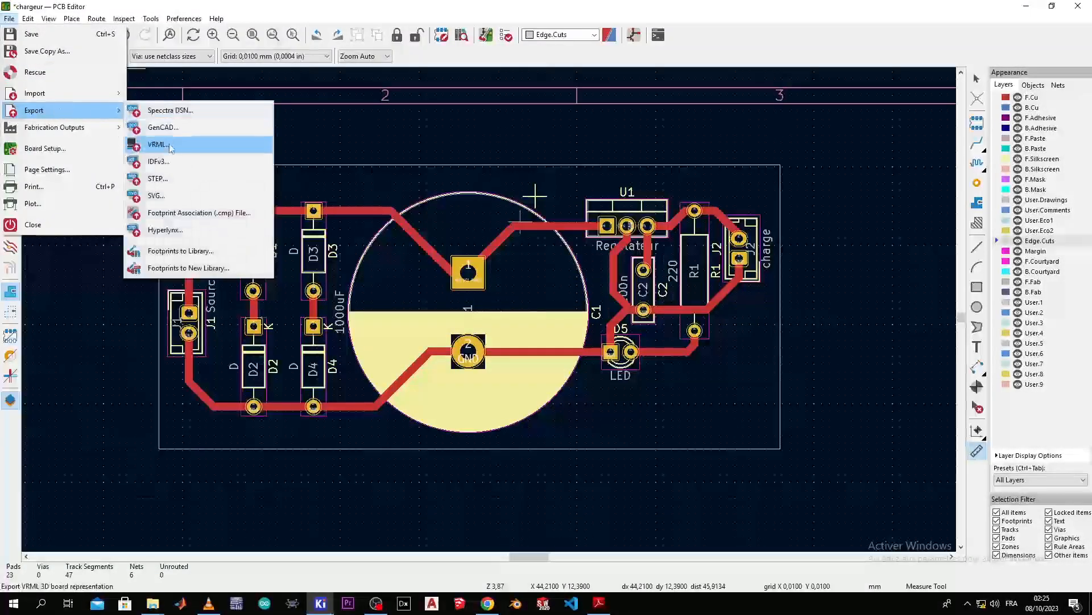
left_click(171, 146)
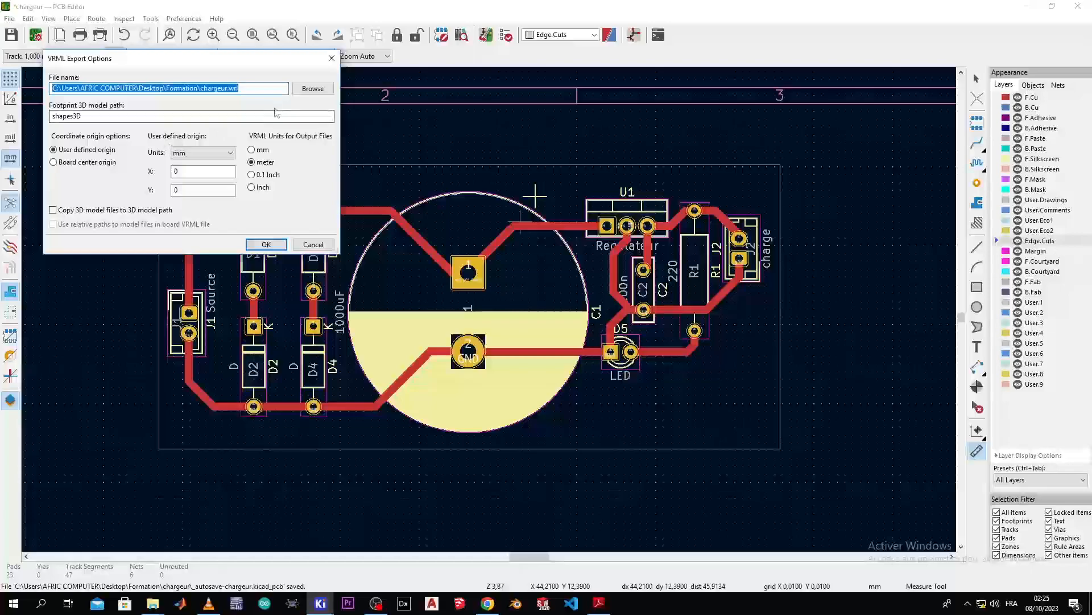
left_click(297, 89)
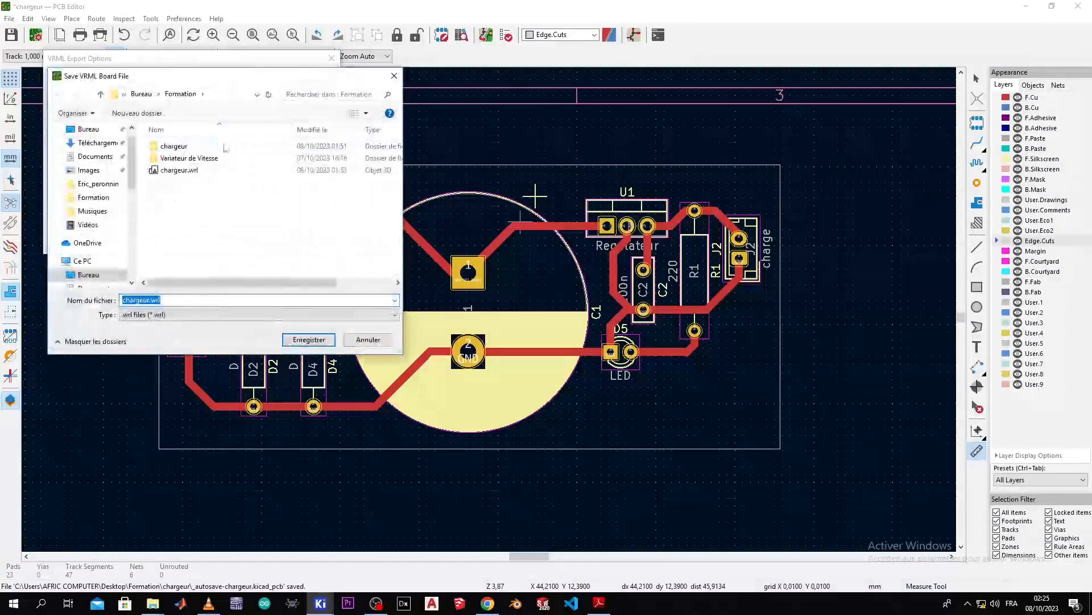
left_click(193, 172)
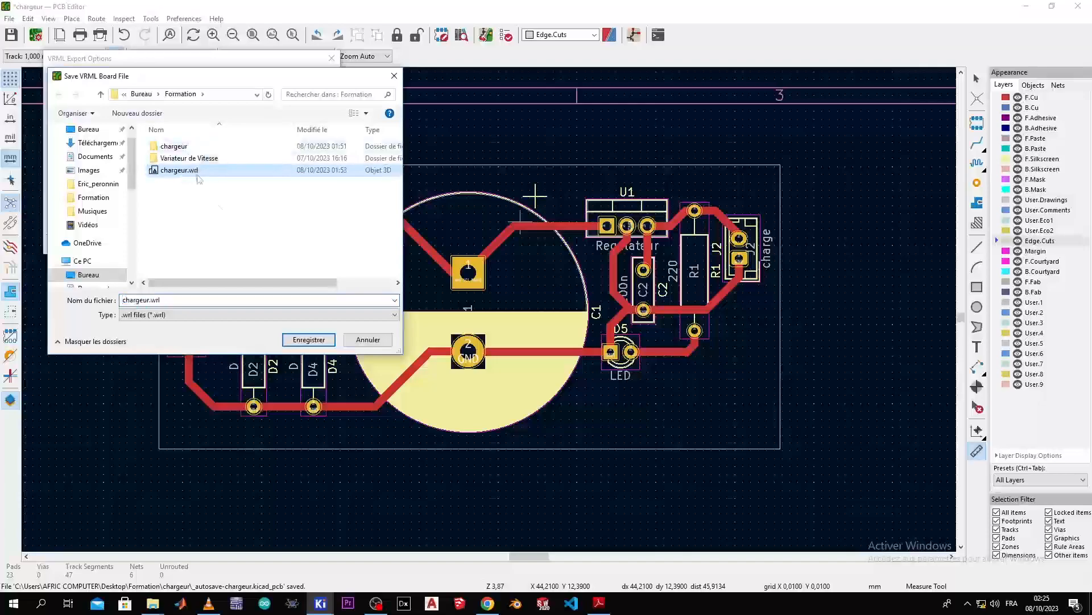
left_click(309, 339)
left_click(267, 244)
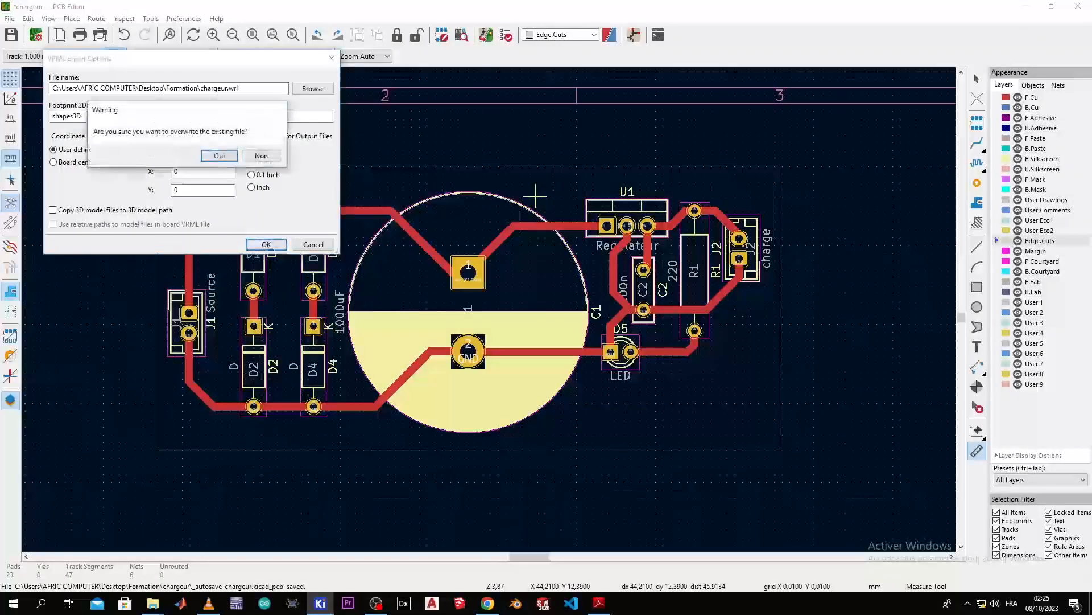
left_click(219, 155)
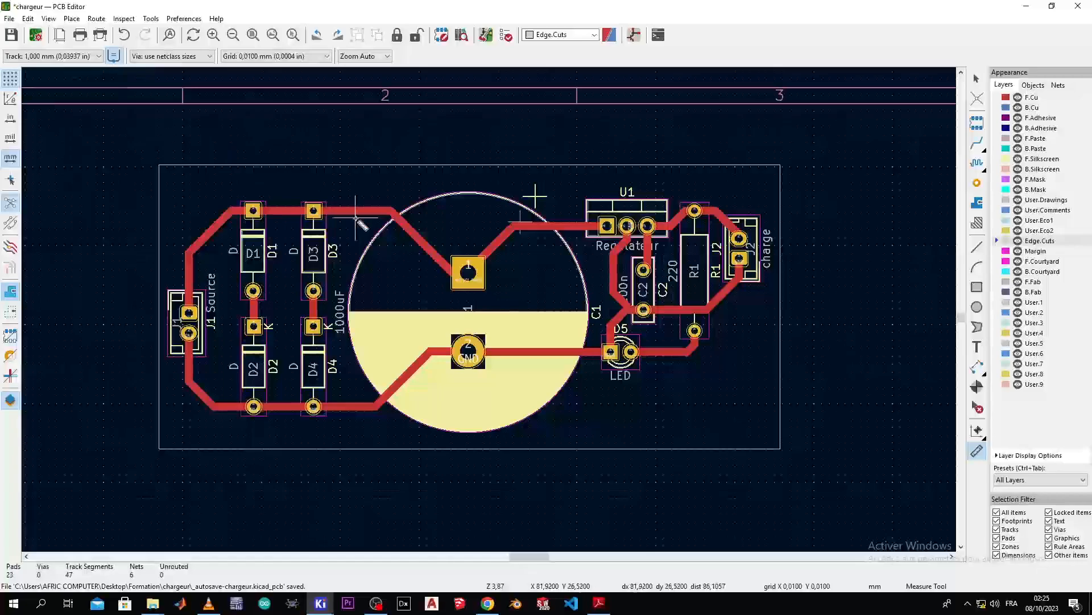
Switch to Blender and dismiss the splash screen to work in the default scene
left_click(516, 604)
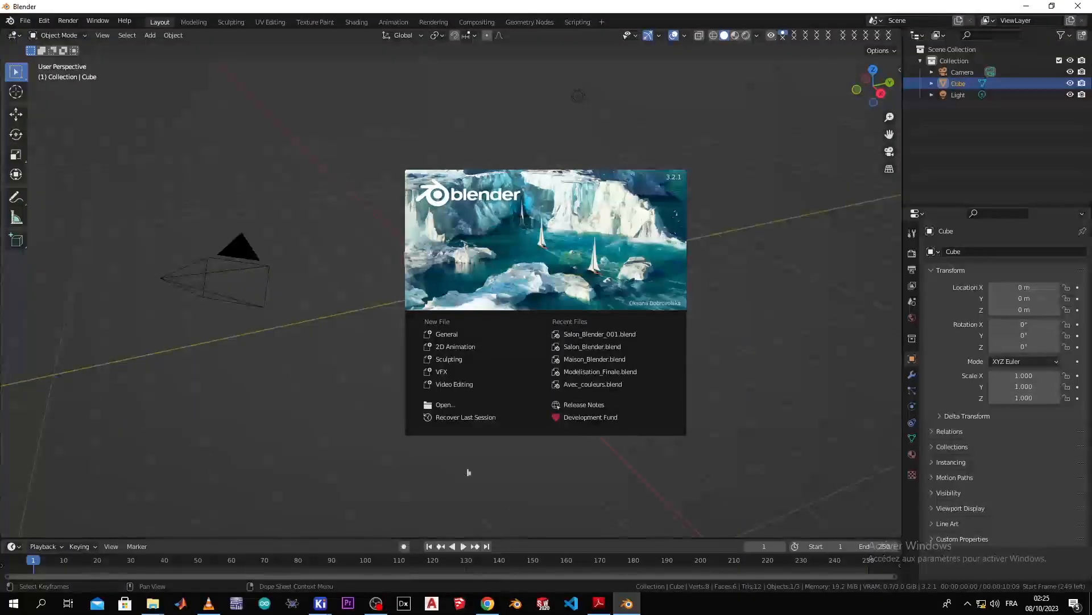
left_click(469, 471)
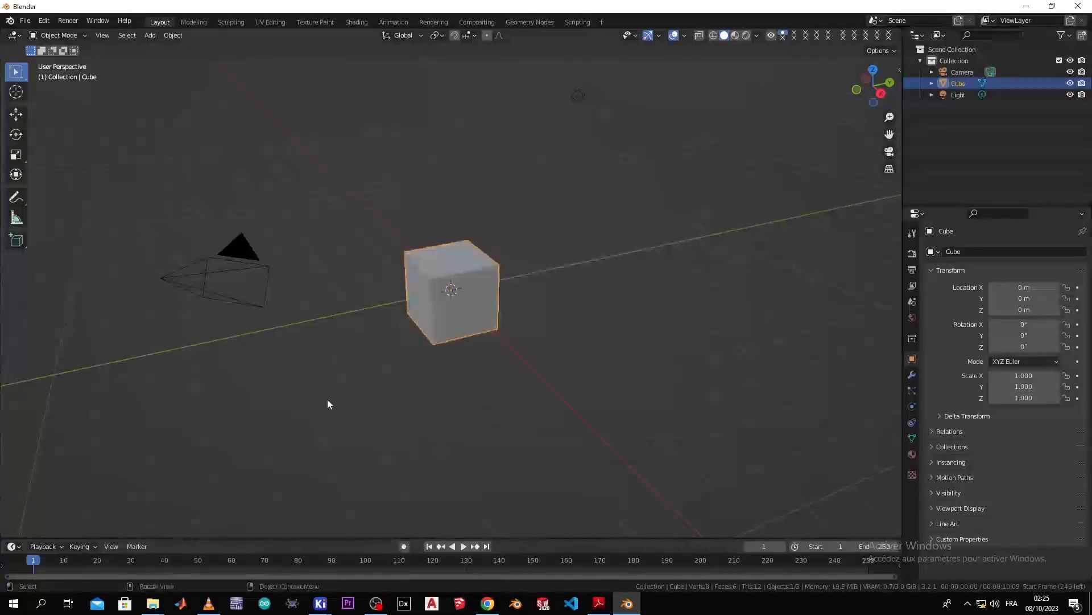
middle_click_drag(524, 402, 459, 398)
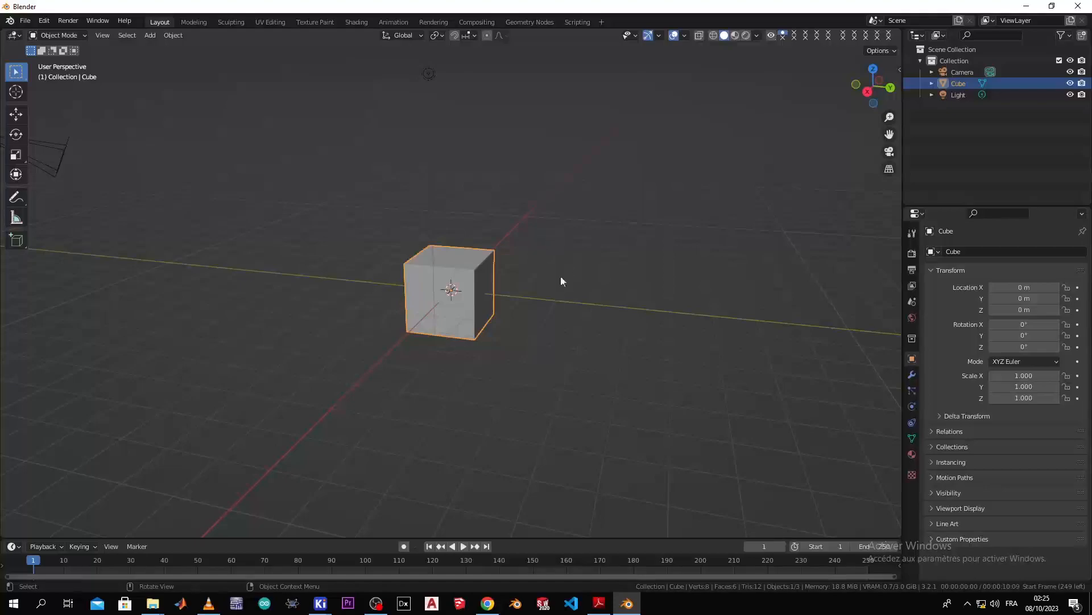
Set the scene's length unit to Millimeters
left_click(910, 302)
left_click(956, 317)
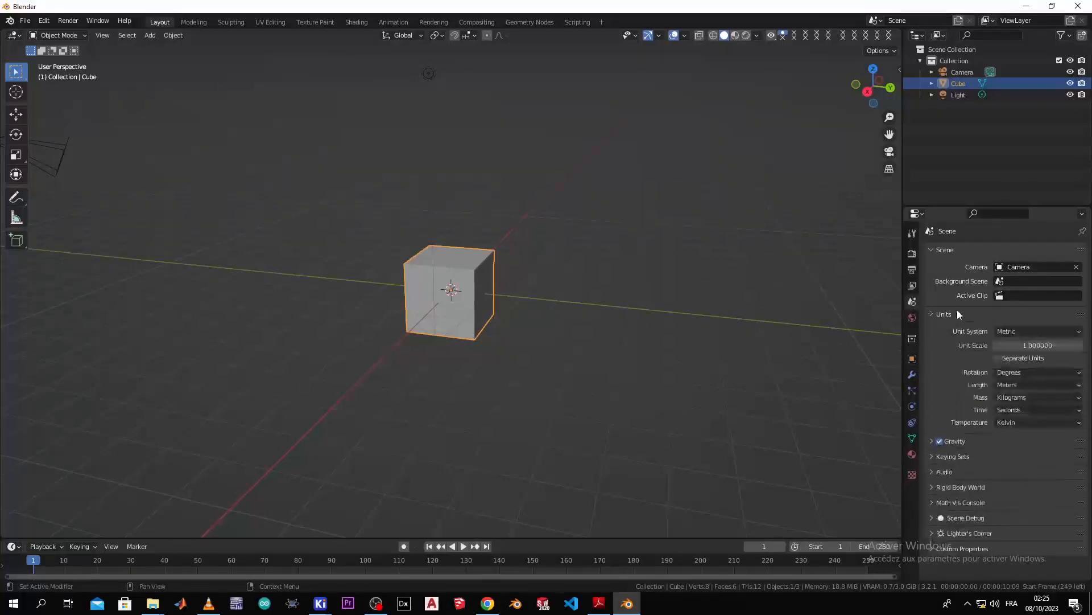
left_click(1023, 385)
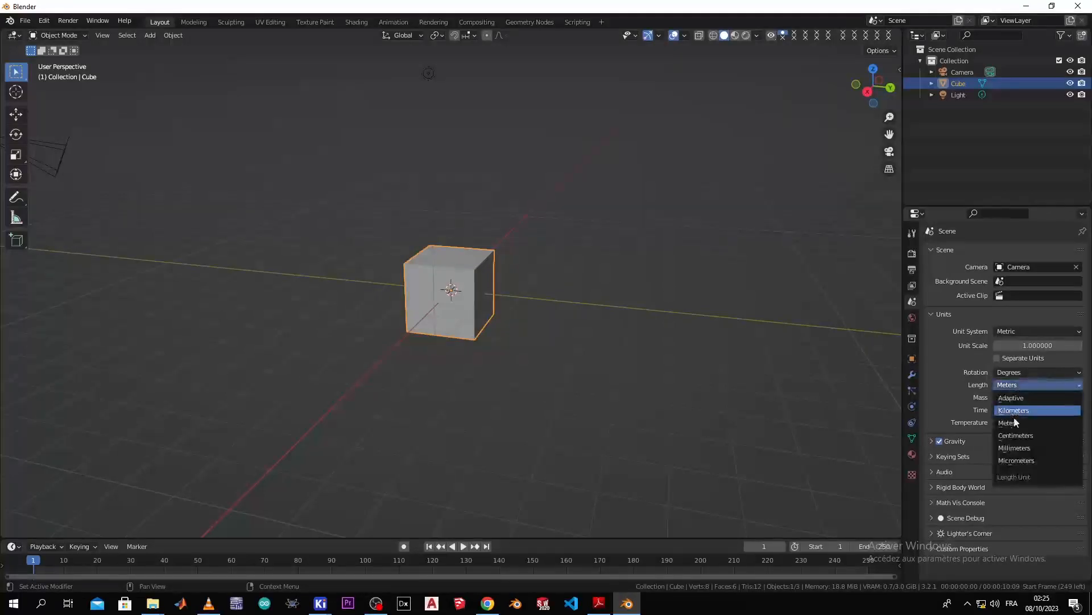
left_click(1022, 448)
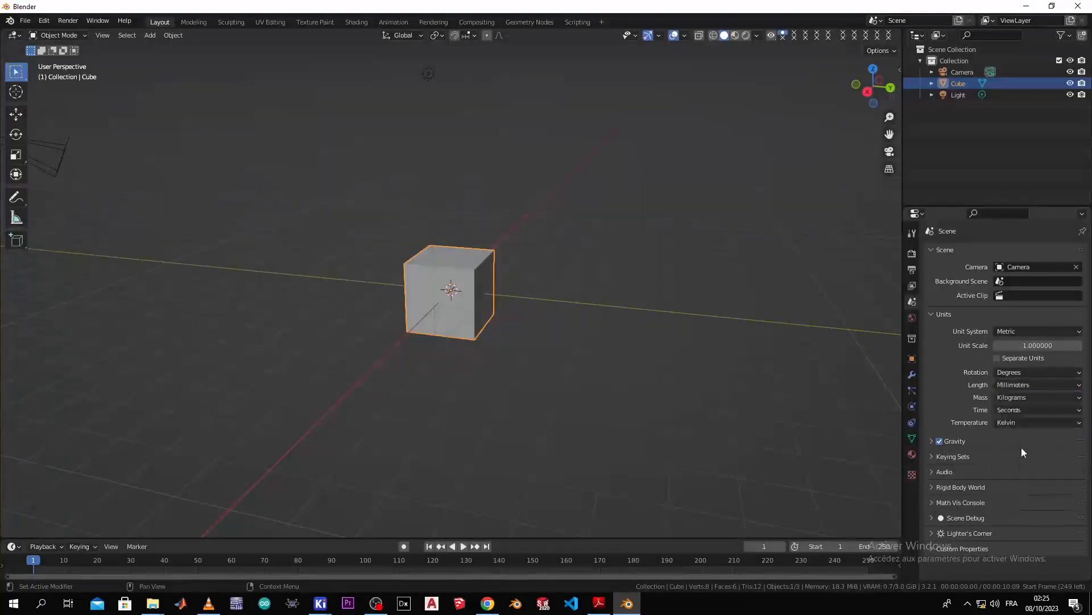
Select all the default objects in the scene (camera, cube and light) and delete them
left_click(663, 373)
left_click(438, 284)
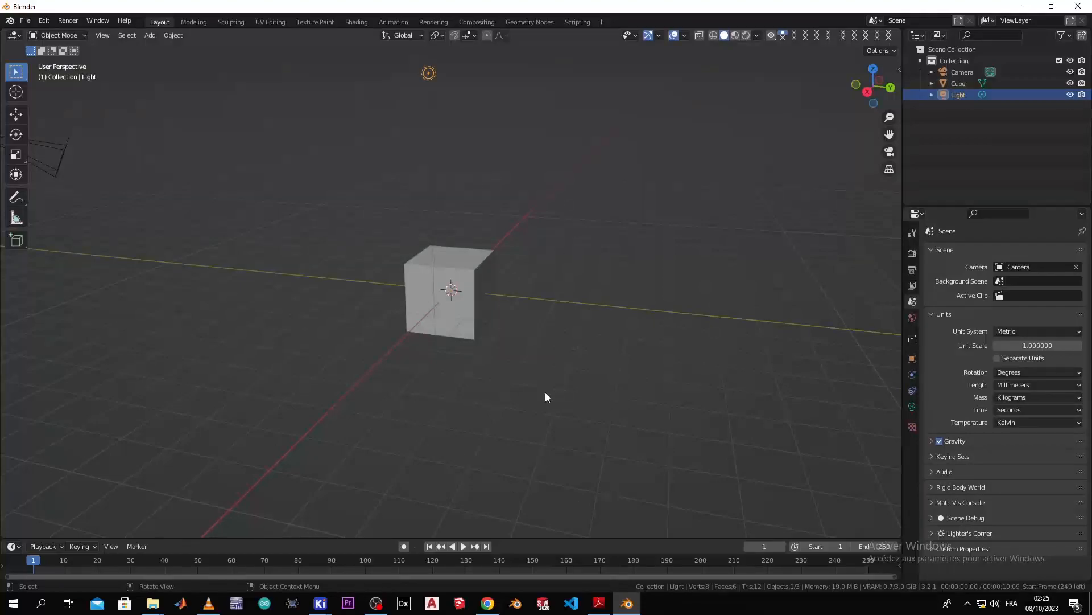
key("a")
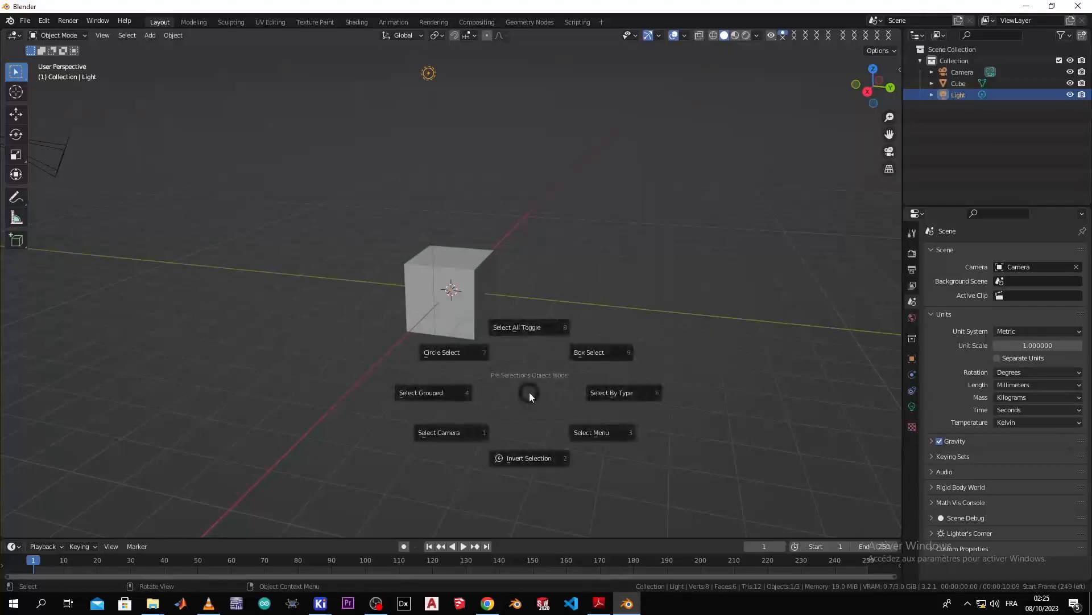
left_click(525, 327)
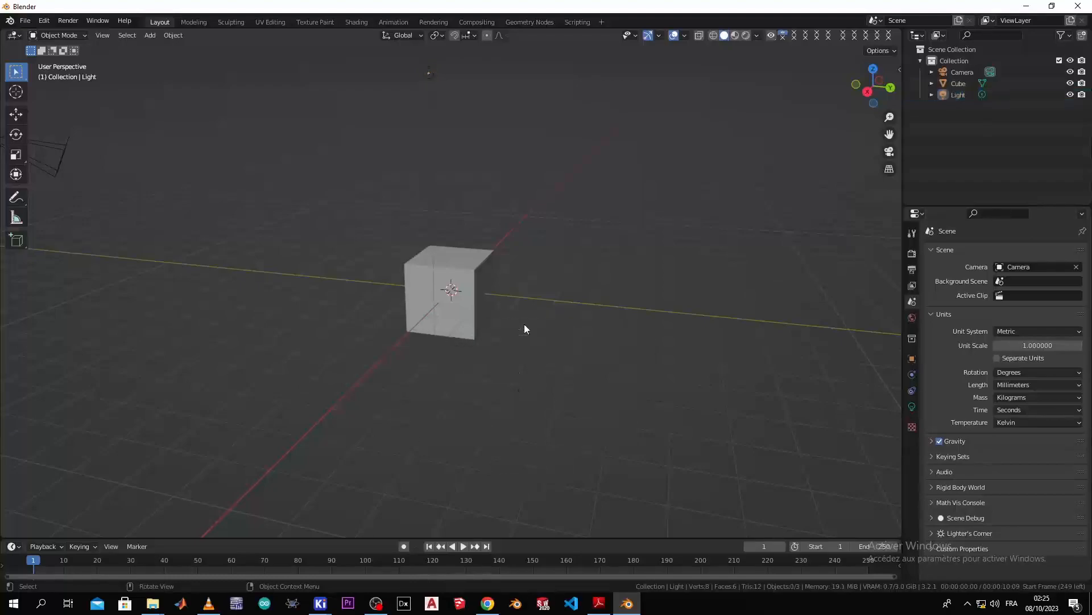
key("a")
left_click(511, 264)
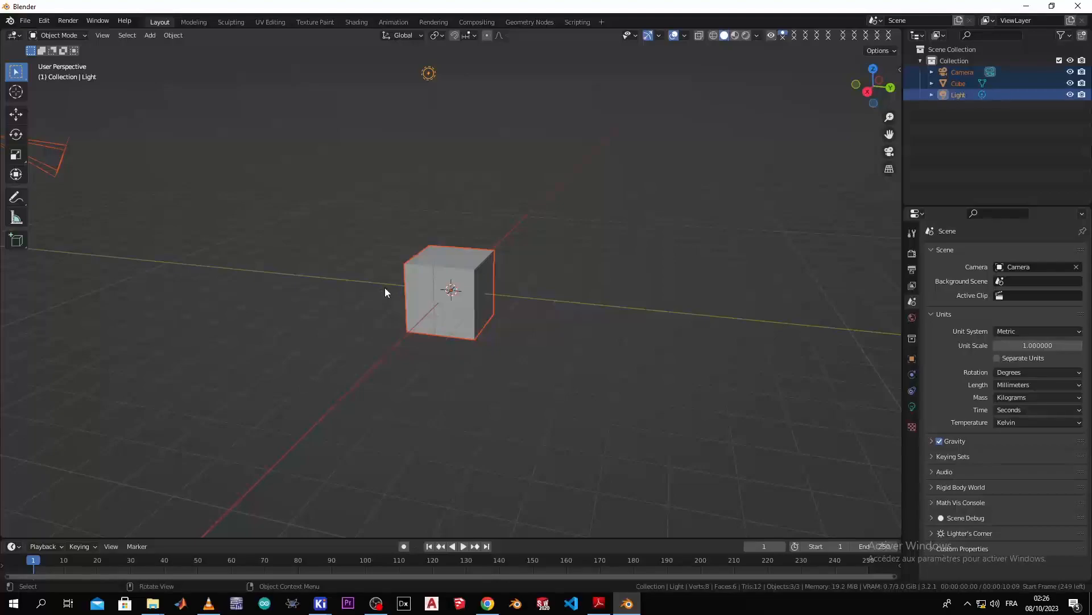
key("Delete")
mouse_move(390, 315)
middle_mouse_down()
mouse_move(295, 318)
mouse_move(309, 333)
mouse_move(381, 313)
middle_mouse_up()
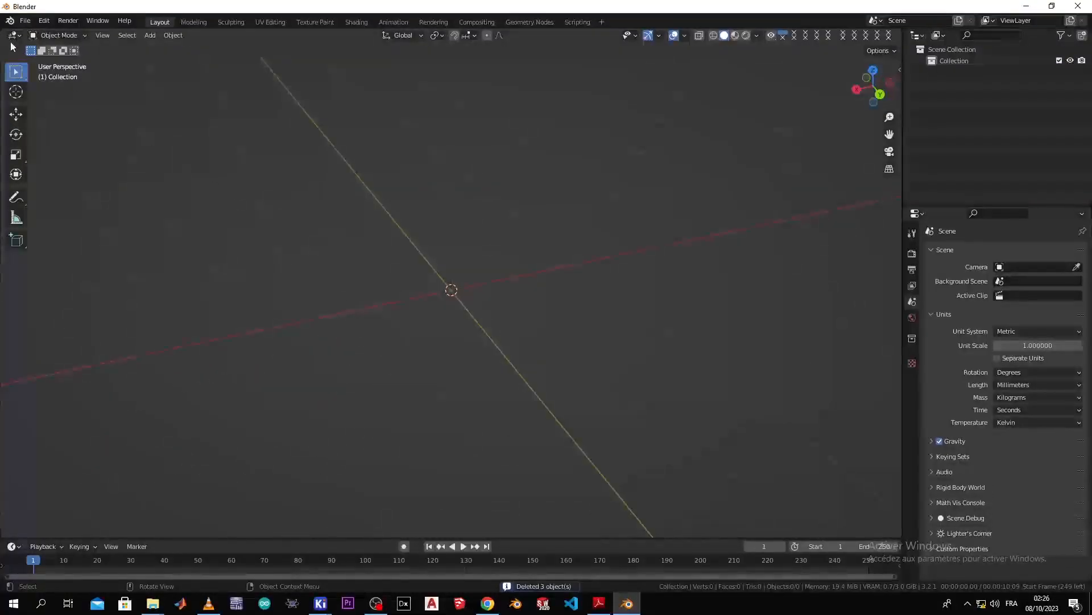
Import the exported board file chargeur.wrl from the Formation folder as an X3D/VRML model
left_click(25, 21)
mouse_move(53, 176)
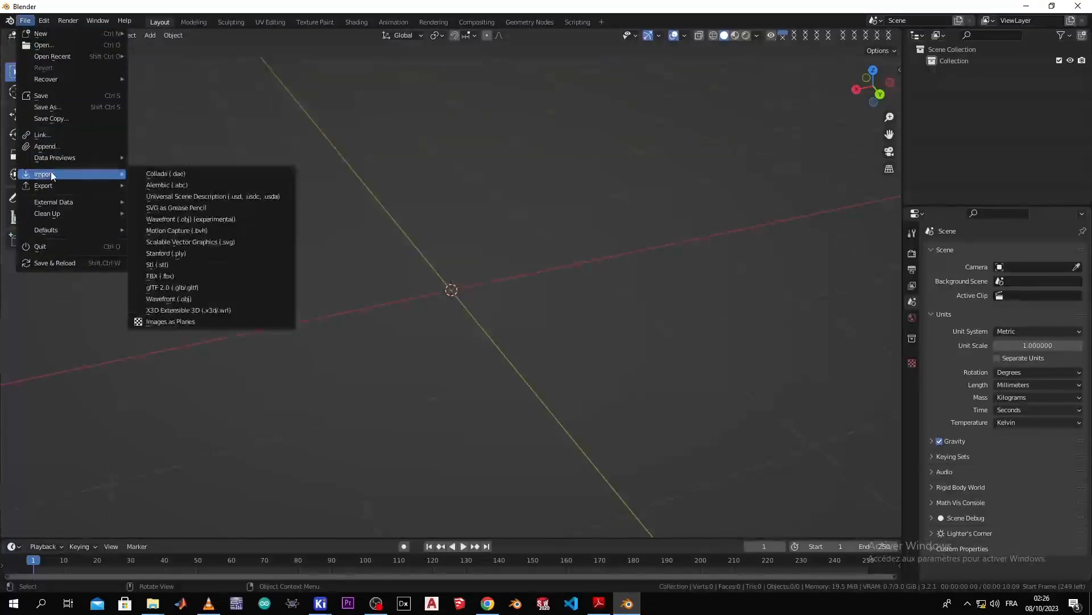
left_click(200, 311)
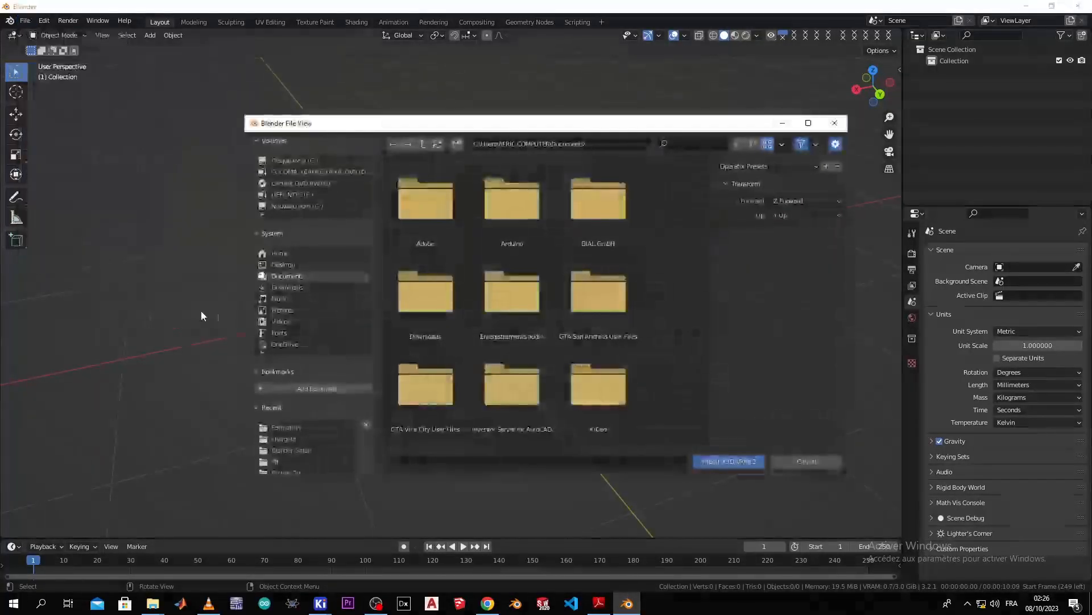
left_click(319, 265)
double_click(421, 282)
double_click(567, 229)
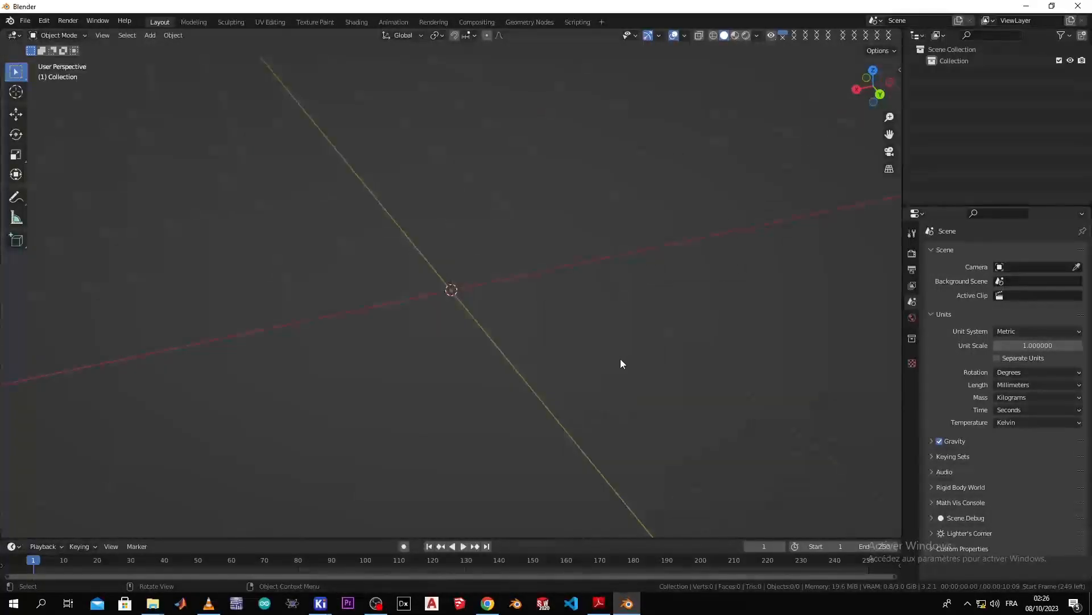
Rotate all the imported board parts 90 degrees about the X axis so the board lies flat
middle_click_drag(580, 341, 289, 380)
scroll(456, 325, "up", 6)
middle_click_drag(338, 354, 439, 288, "shift")
scroll(436, 282, "down", 2)
scroll(308, 276, "up", 1)
middle_click_drag(308, 271, 231, 293)
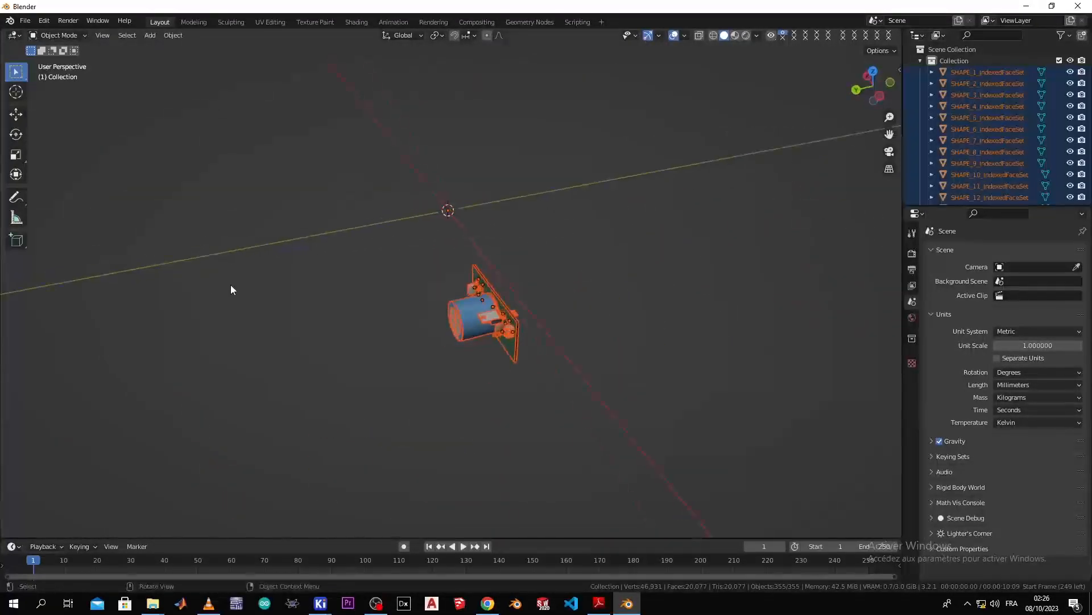
type("rx")
type("90")
key("Return")
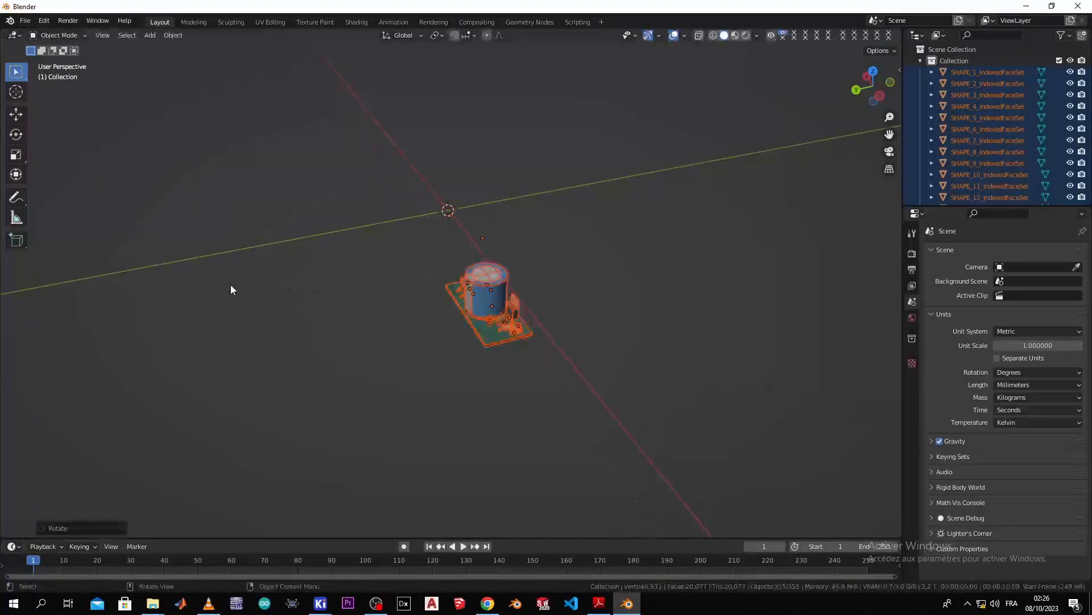
Try to join all the imported board parts into a single object
scroll(461, 384, "up", 4)
left_click(444, 409)
middle_click_drag(445, 411, 540, 402)
key("a")
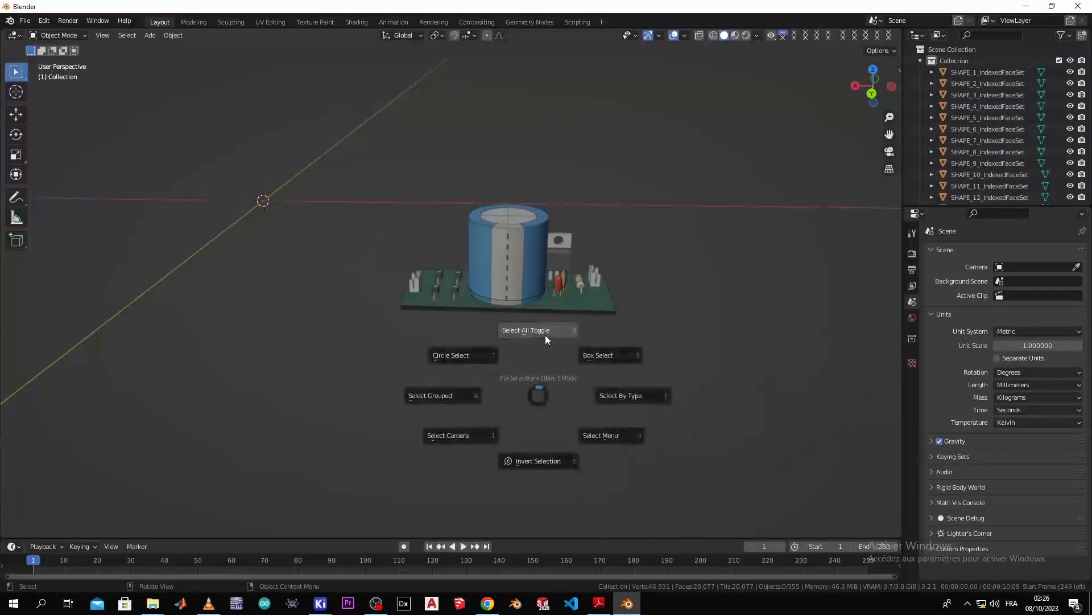
left_click(546, 336)
middle_click_drag(545, 339, 469, 345)
key("shift")
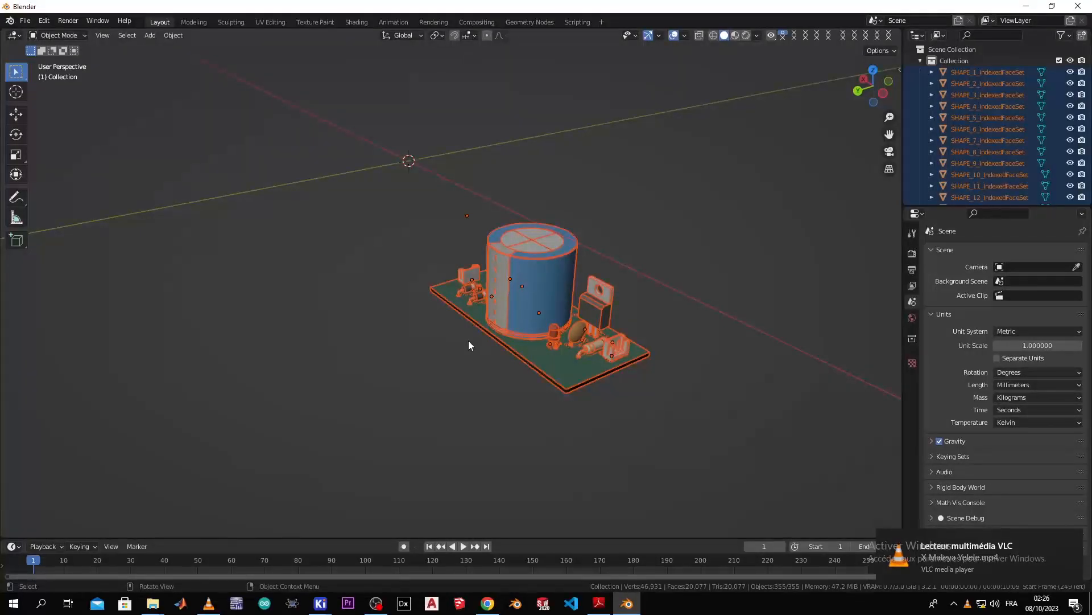
key("ctrl")
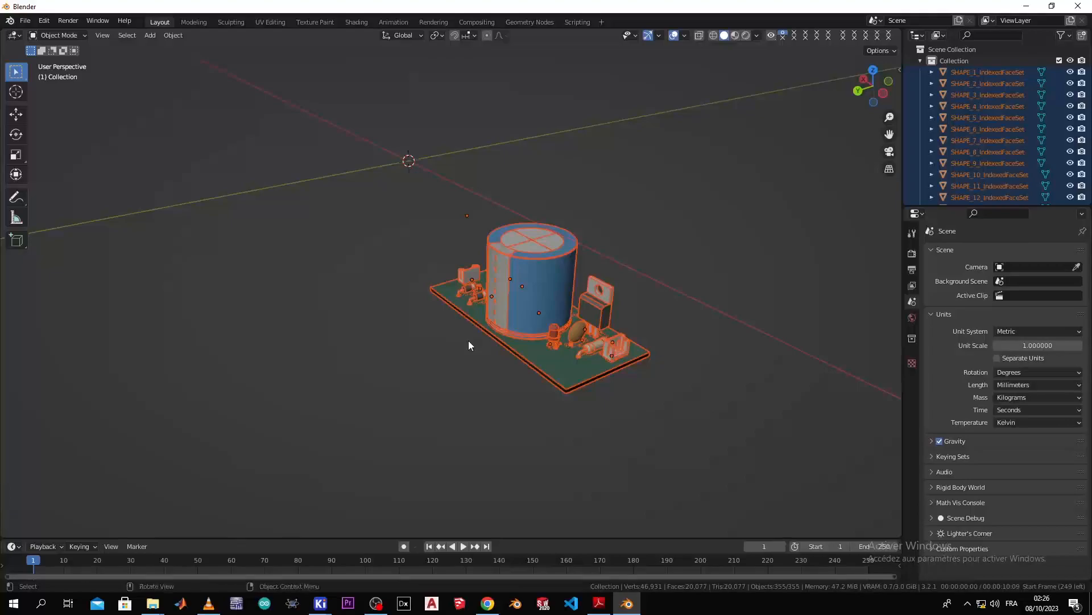
left_click(458, 359)
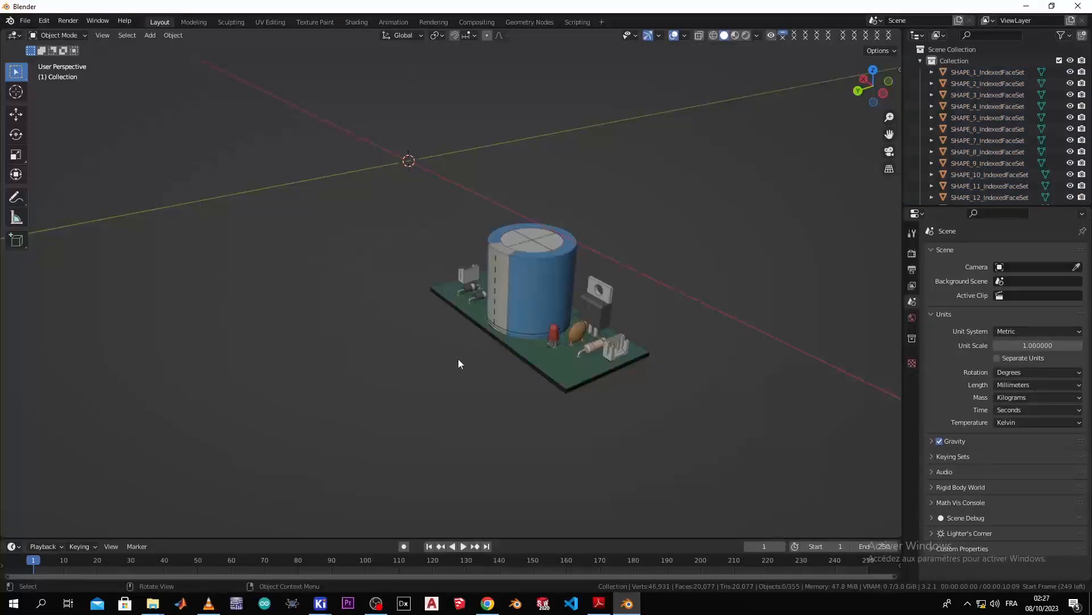
key("a")
left_click(469, 294)
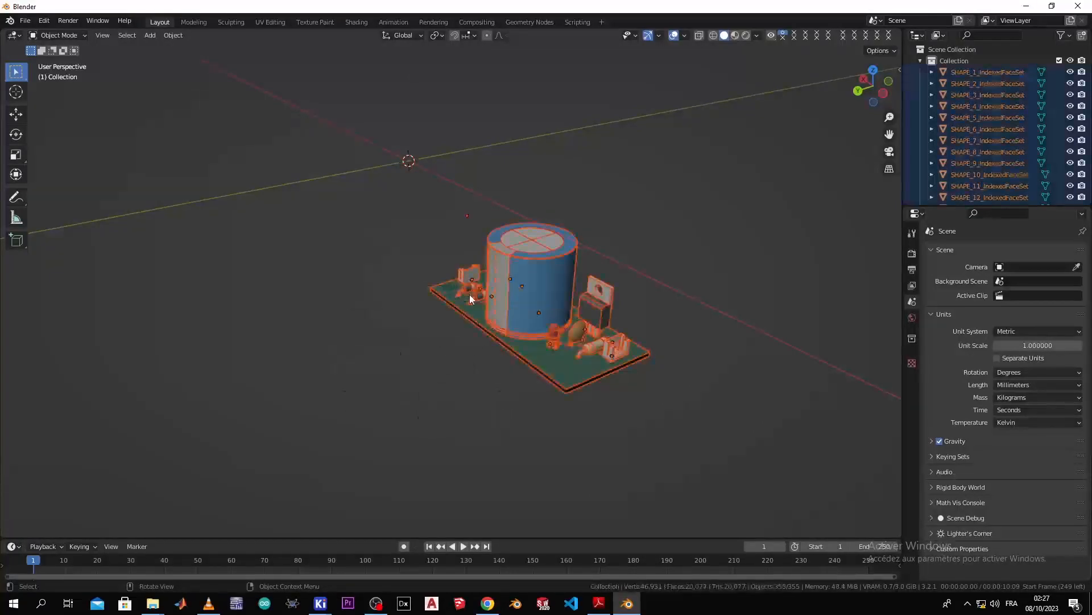
key("ctrl")
scroll(469, 295, "down", 5)
middle_click_drag(478, 295, 376, 325)
scroll(464, 340, "up", 3)
left_click(466, 419)
middle_click_drag(470, 412, 488, 378)
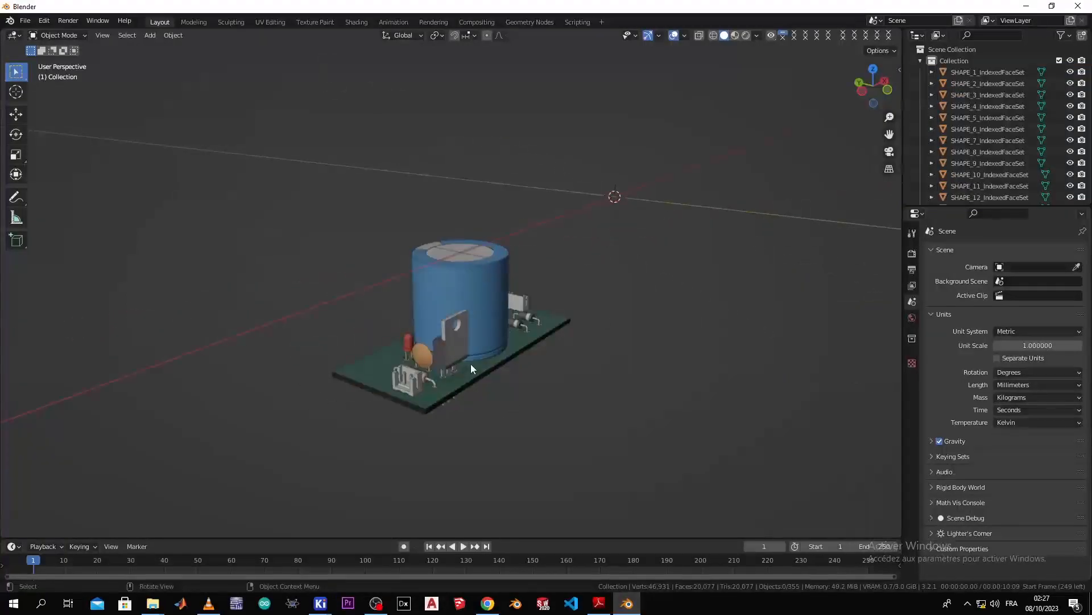
key("a")
left_click(465, 313)
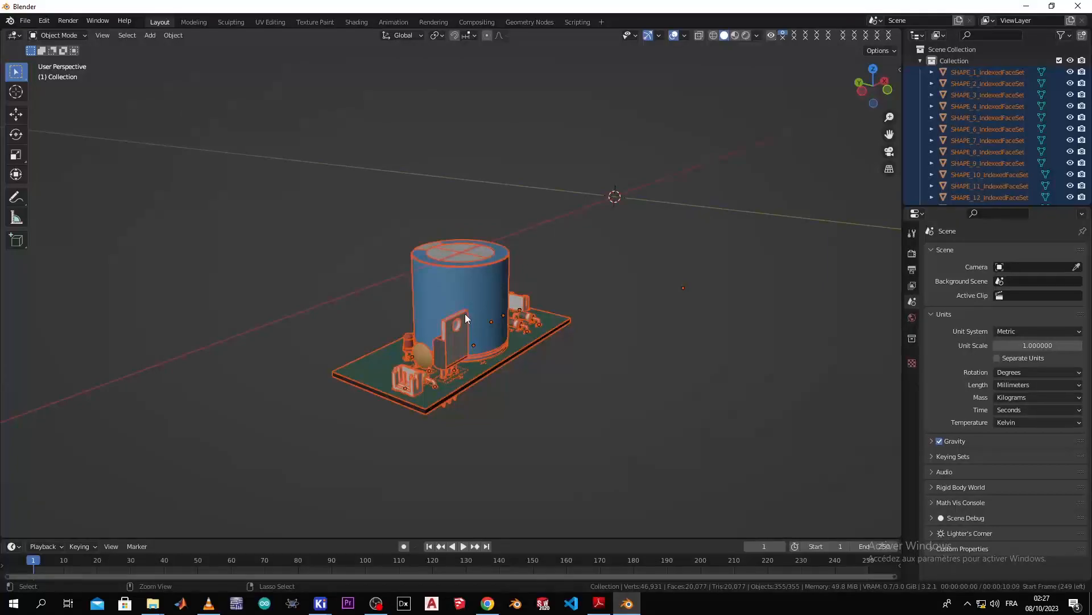
middle_click_drag(466, 313, 590, 332)
scroll(578, 328, "up", 3)
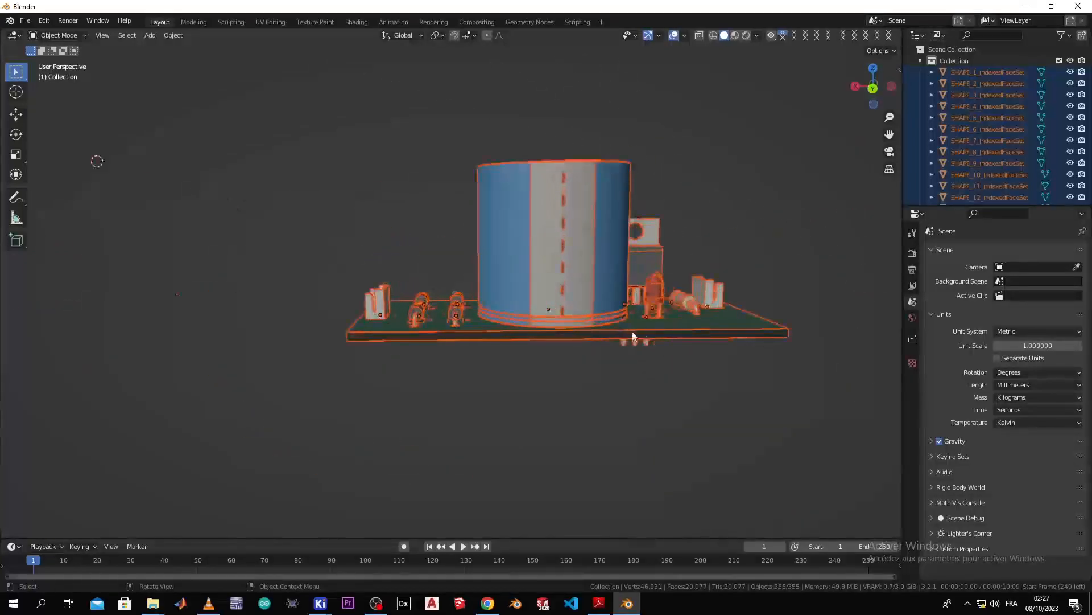
middle_click_drag(681, 334, 500, 370)
left_click(525, 358)
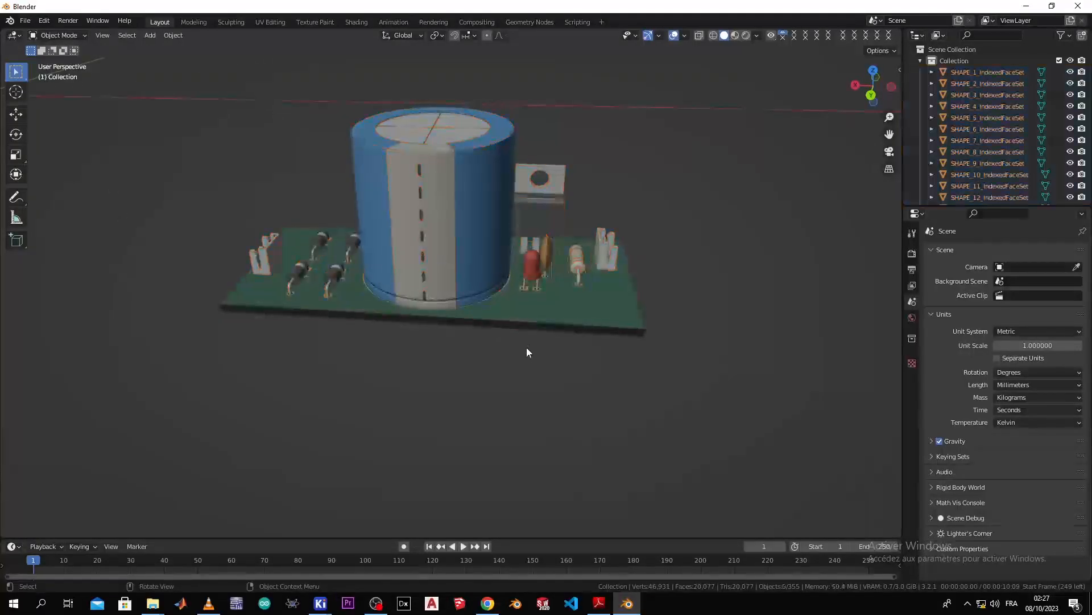
Make the large blue capacitor body the active object, select every board part and join them into one object
left_click(501, 250)
key("Tab")
key("Tab")
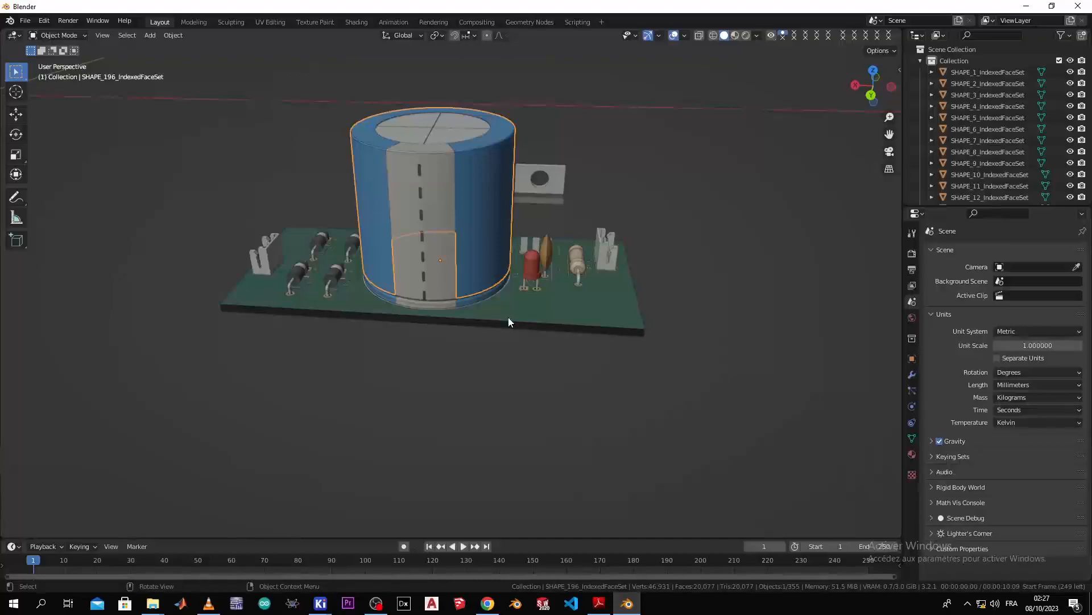
key("a")
left_click(518, 265)
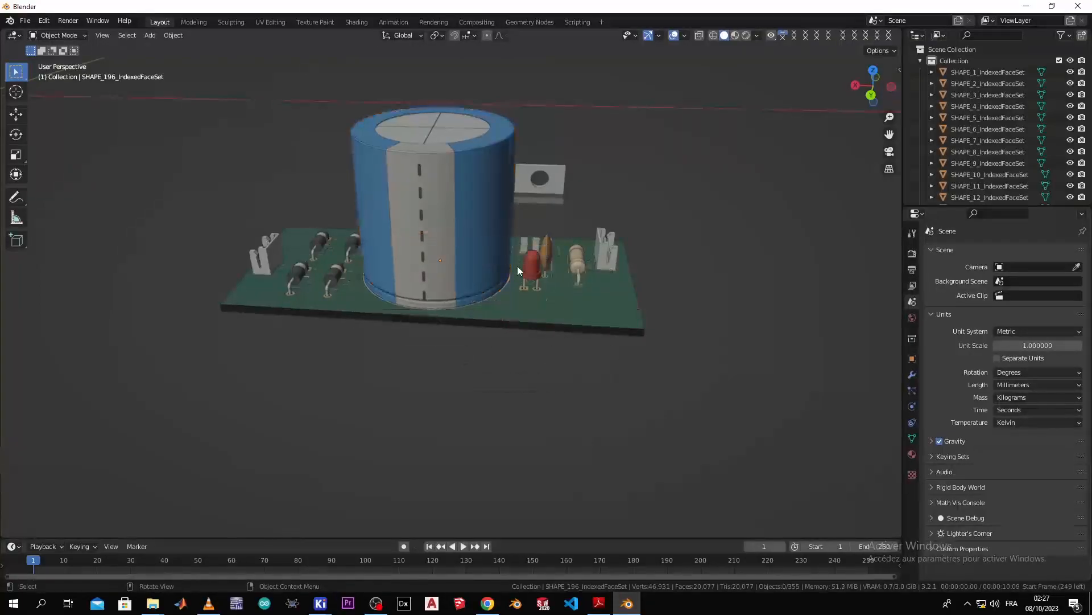
key("a")
left_click(513, 196)
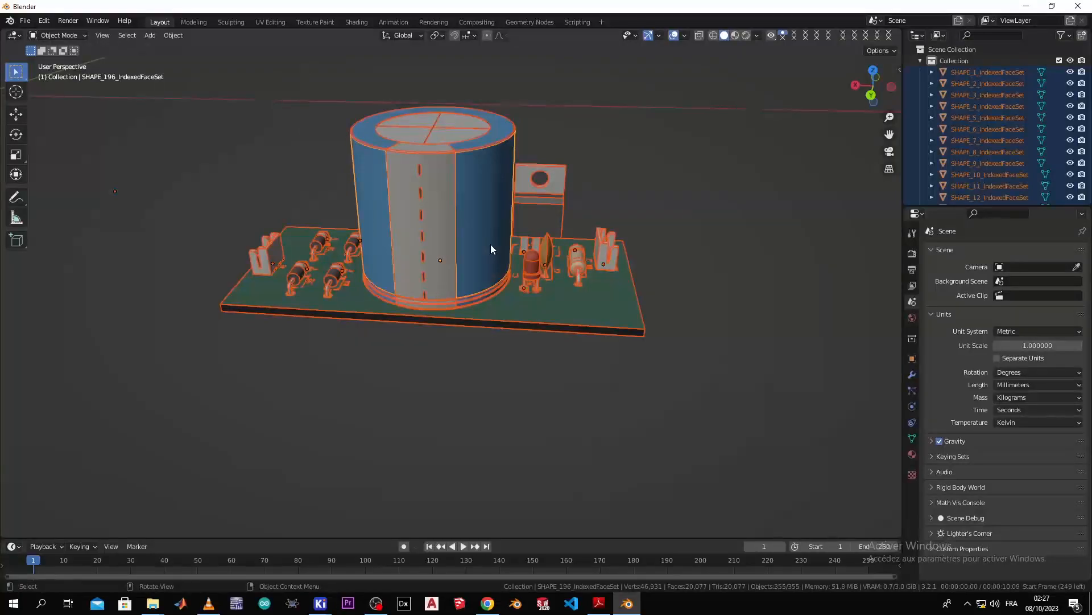
key("ctrl+j")
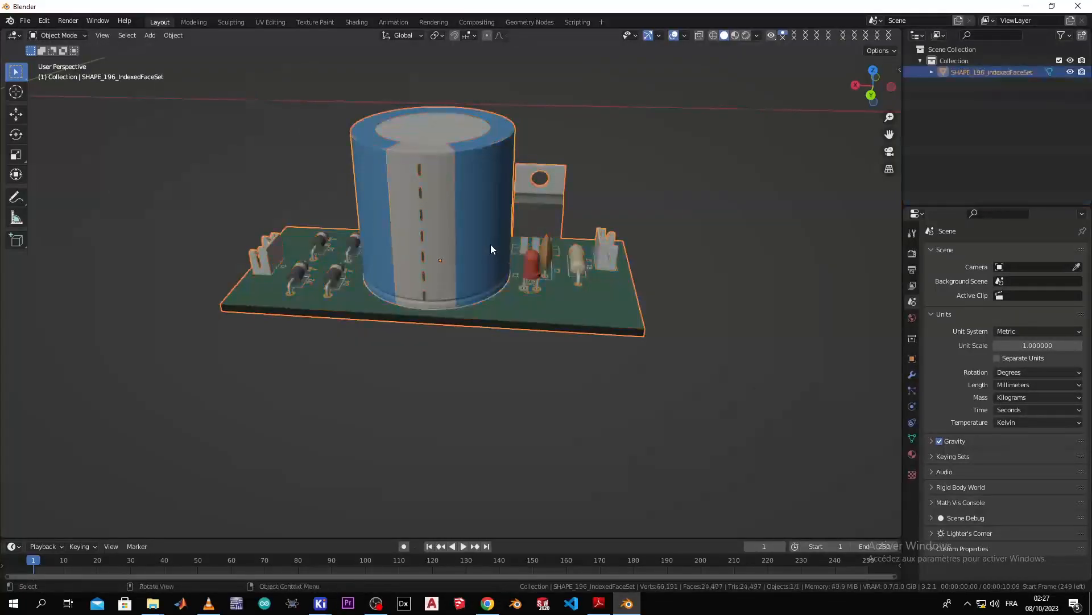
scroll(534, 236, "down", 3)
middle_click_drag(534, 235, 494, 243)
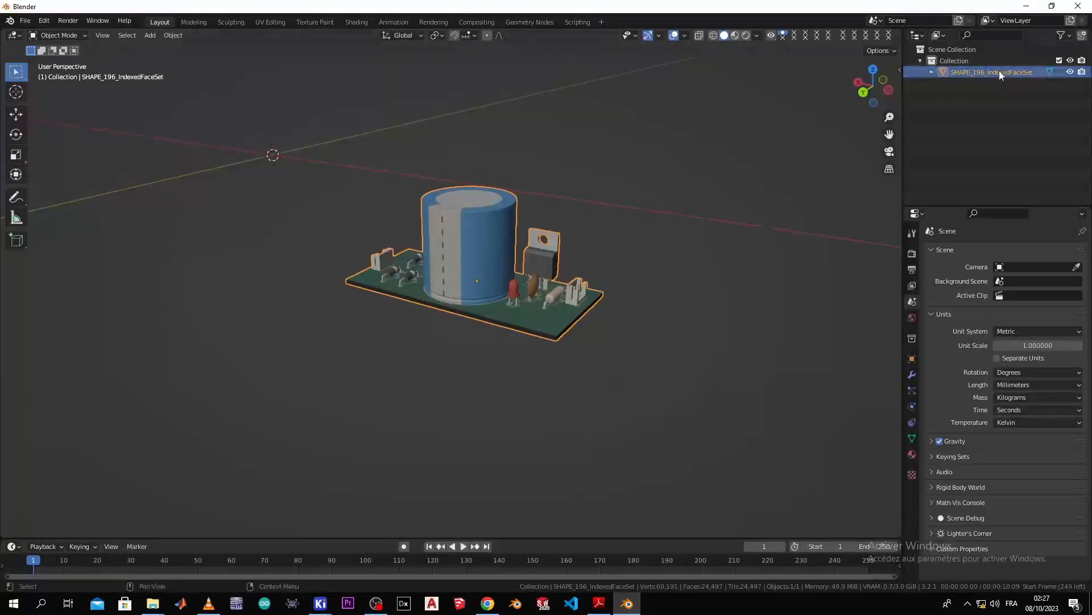
middle_click_drag(669, 251, 644, 313)
left_click(469, 367)
left_click(473, 223)
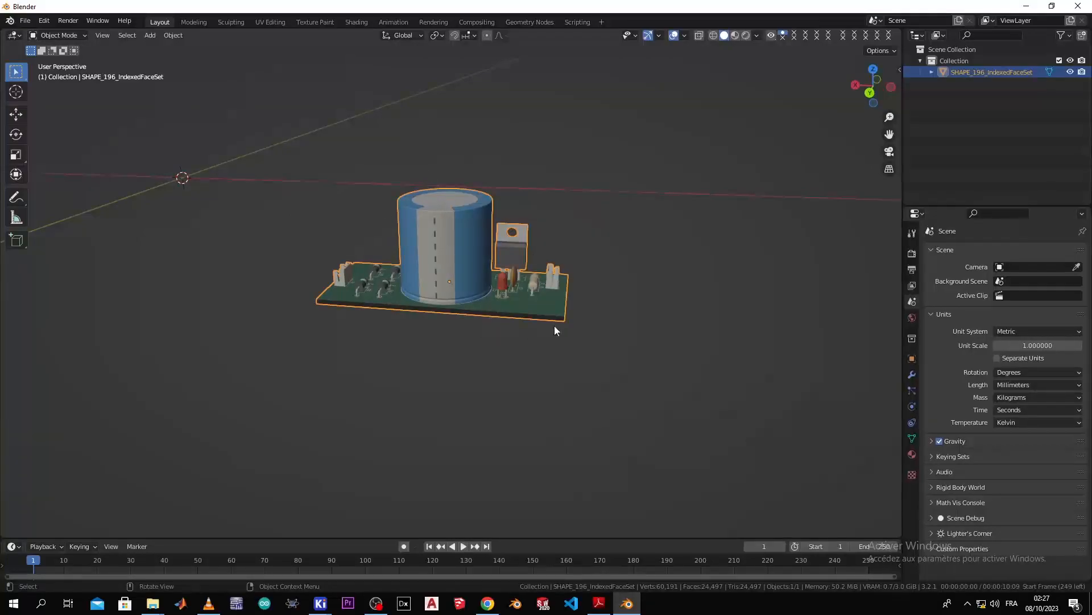
left_click(505, 361)
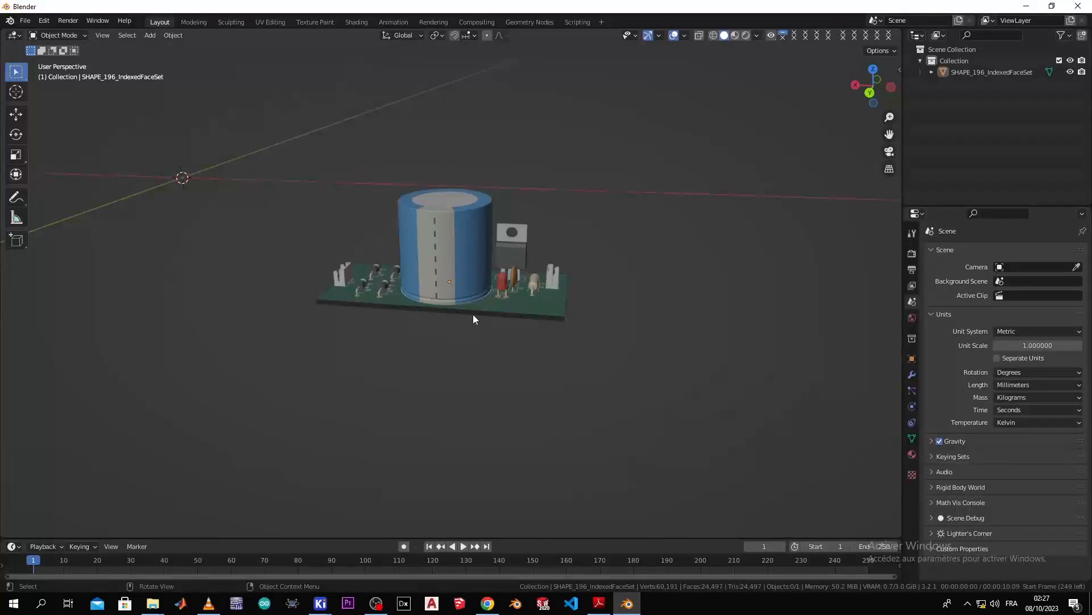
Set the joined board's origin to its geometry
left_click(459, 283)
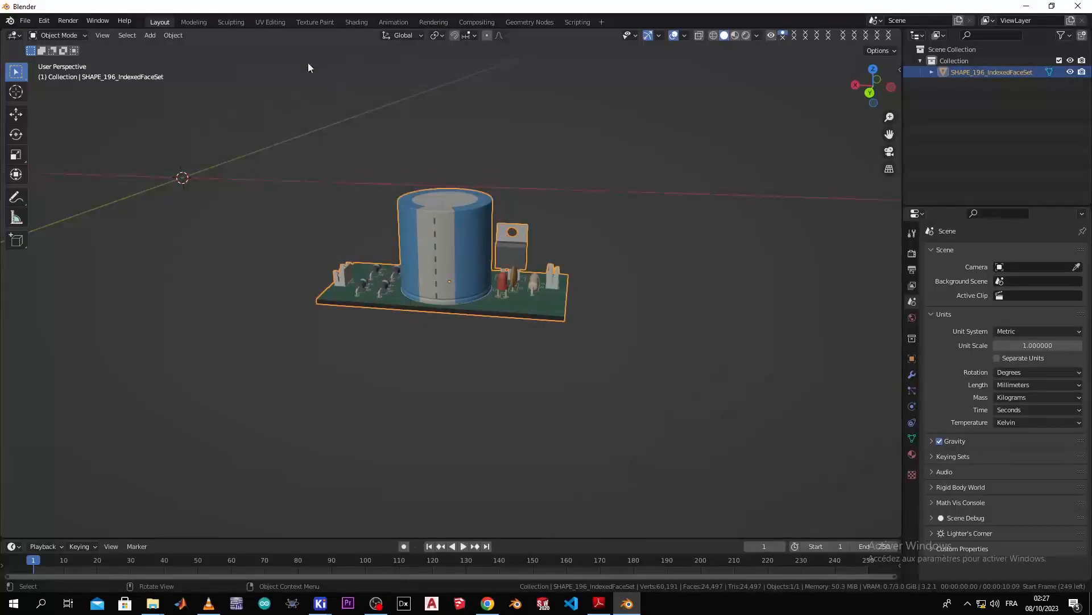
left_click(177, 35)
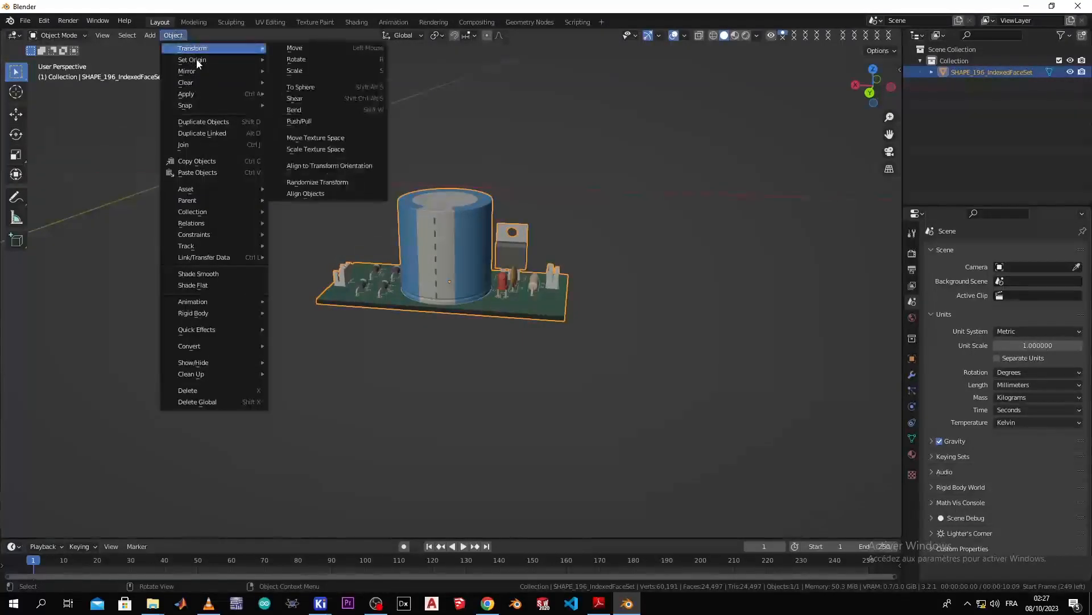
mouse_move(196, 60)
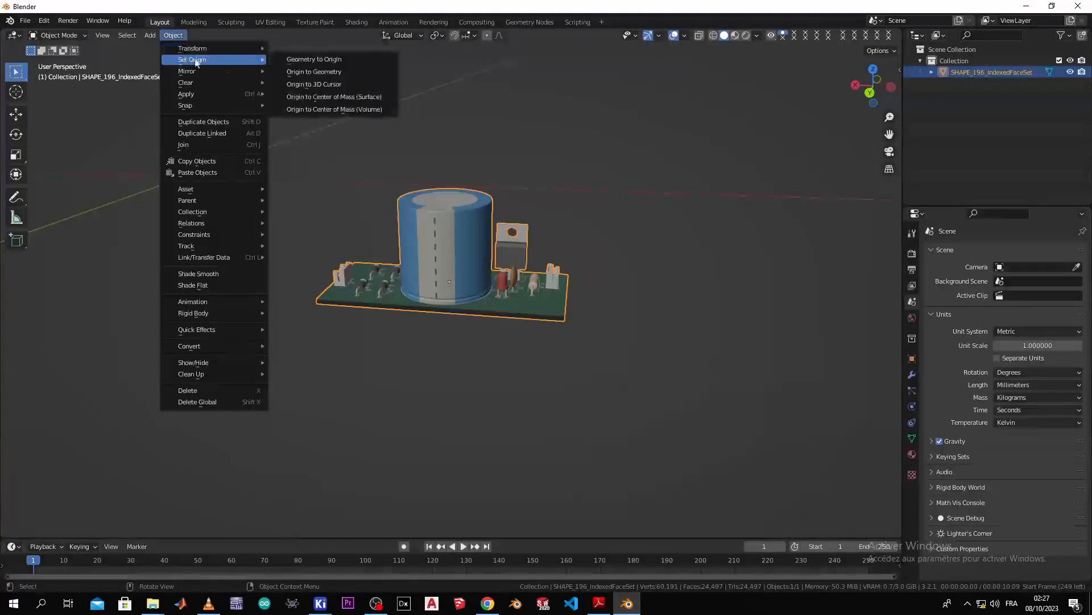
left_click(334, 74)
Raise the board along the Z axis until its plate sits at ground-plane level
middle_click_drag(590, 330, 451, 340)
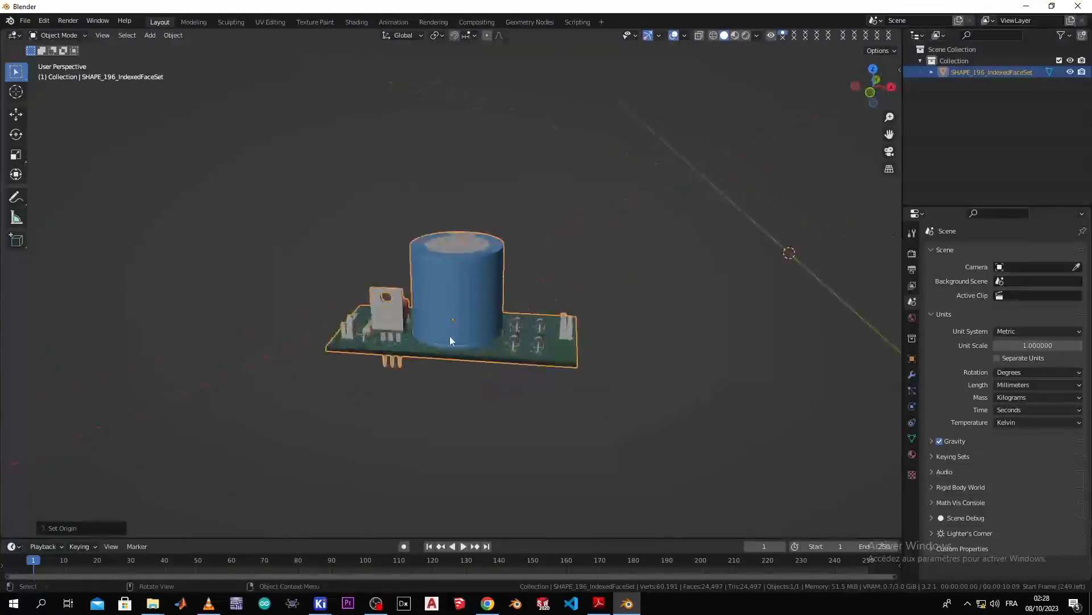
left_click(451, 337)
left_click(601, 329)
left_click(498, 340)
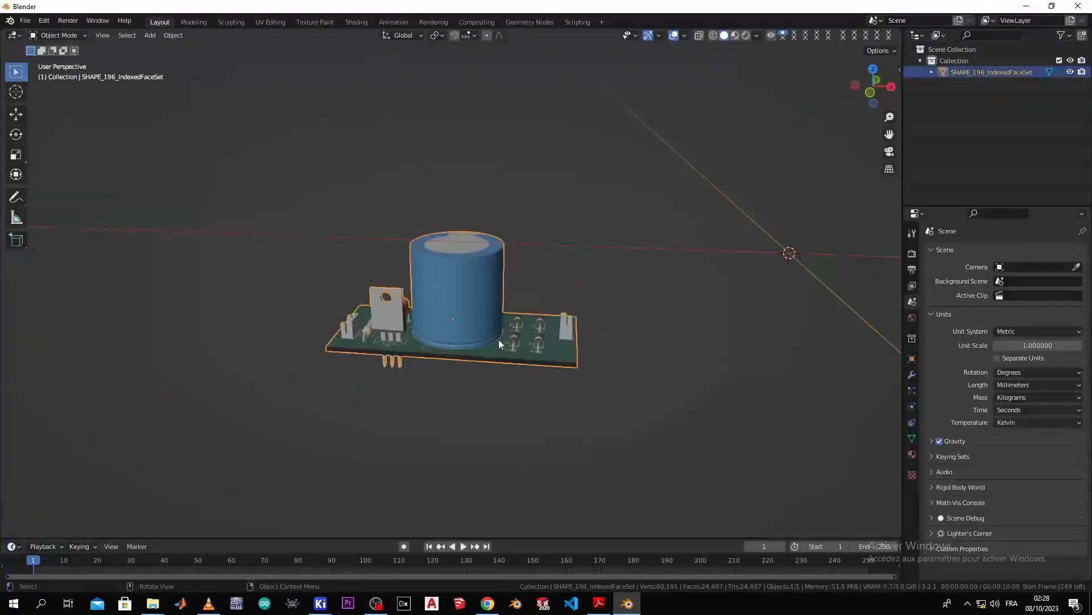
key("g")
key("z")
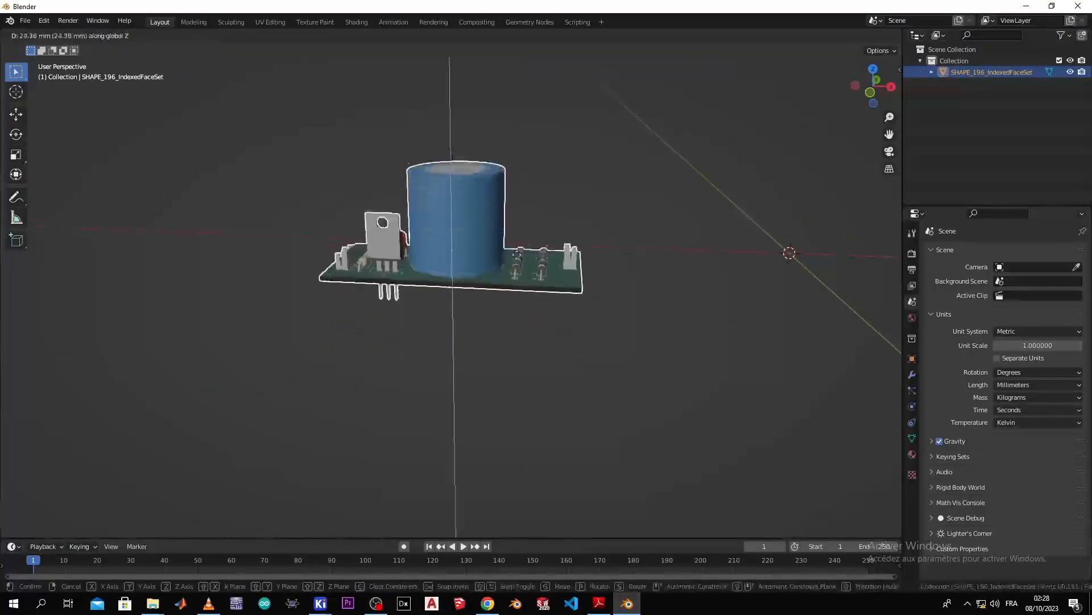
left_click(516, 246)
In the front view, move the board along the X axis to the centre of the scene
key("KP_1")
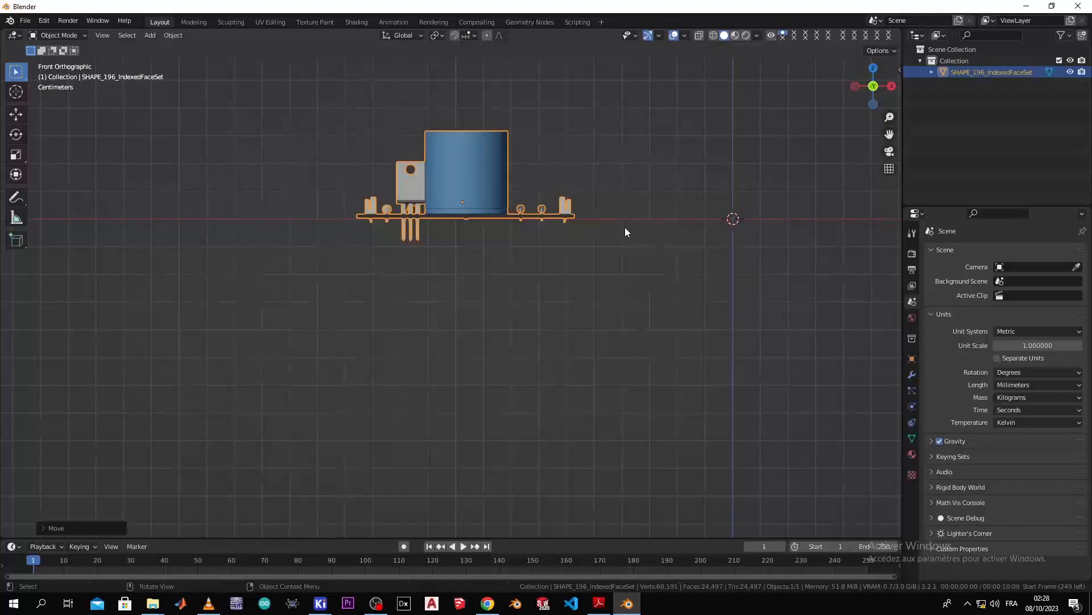
key("g")
key("x")
key("x")
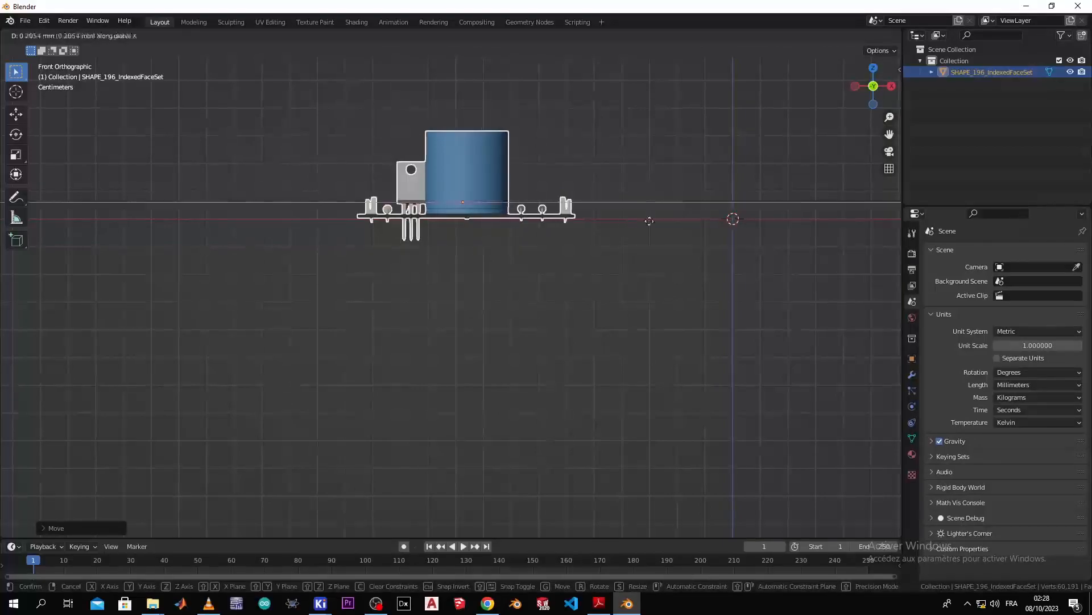
left_click(891, 212)
middle_click_drag(891, 212, 570, 356)
scroll(571, 351, "down", 3)
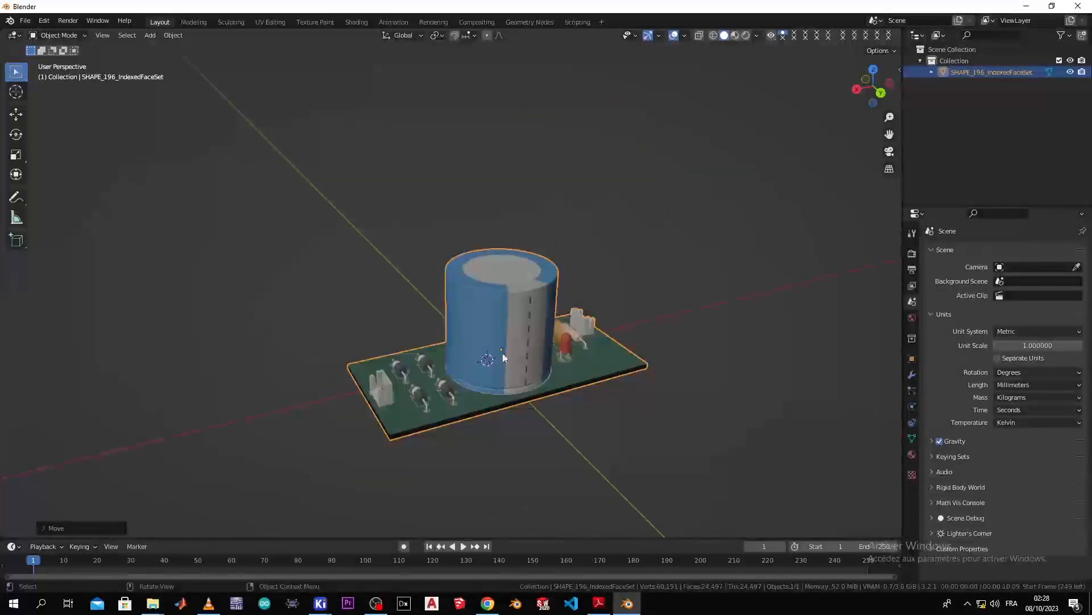
In the front view, raise the joined board along the Z axis by about 4.7 mm
left_click(414, 312)
scroll(435, 397, "up", 3)
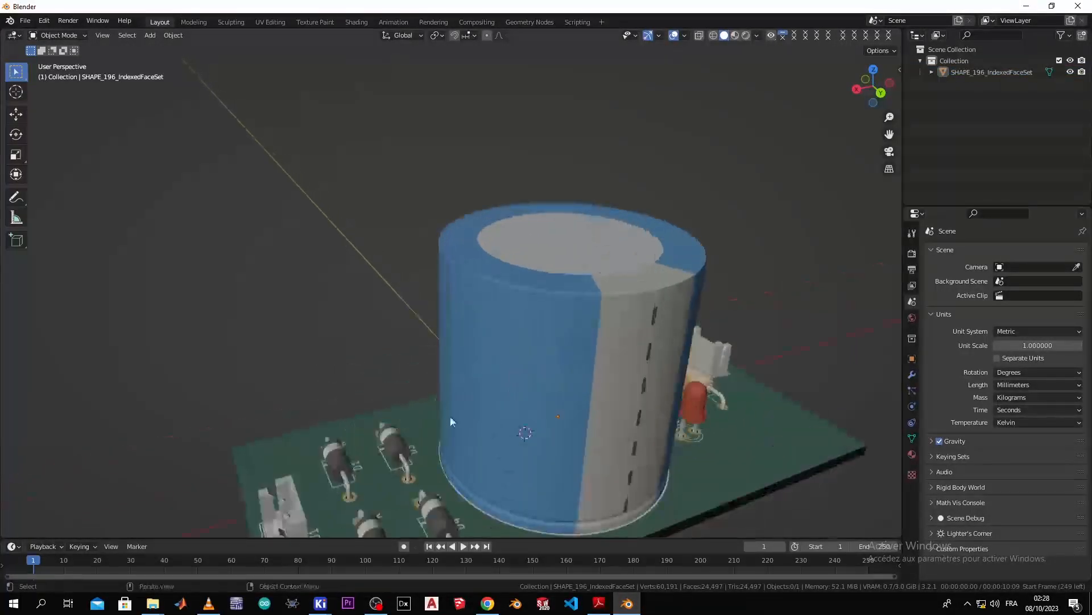
middle_click_drag(466, 439, 468, 329)
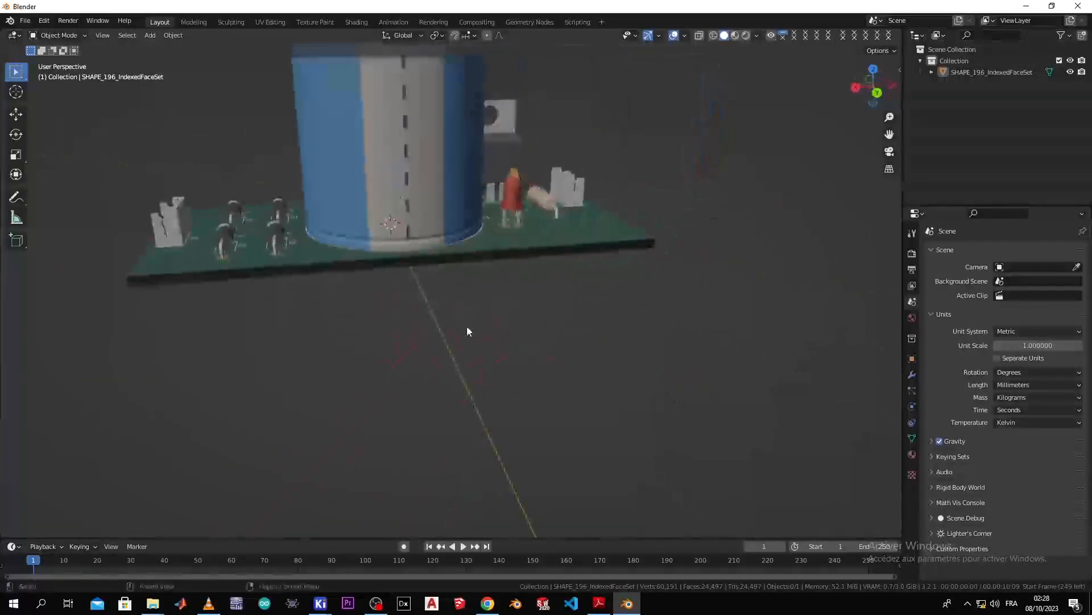
key("KP_1")
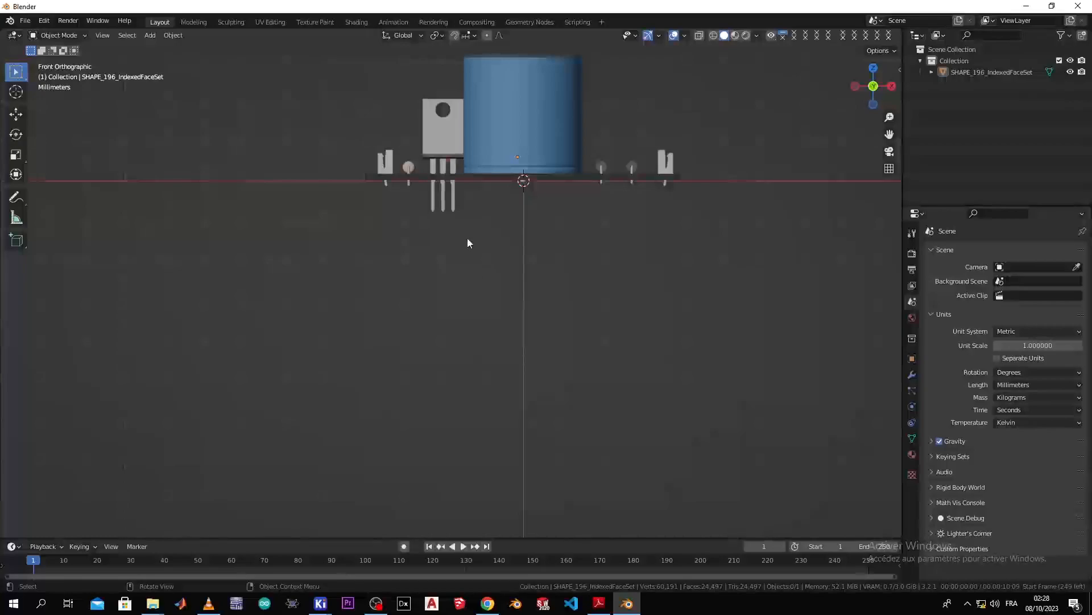
middle_click_drag(500, 205, 496, 353, "shift")
left_click(511, 317)
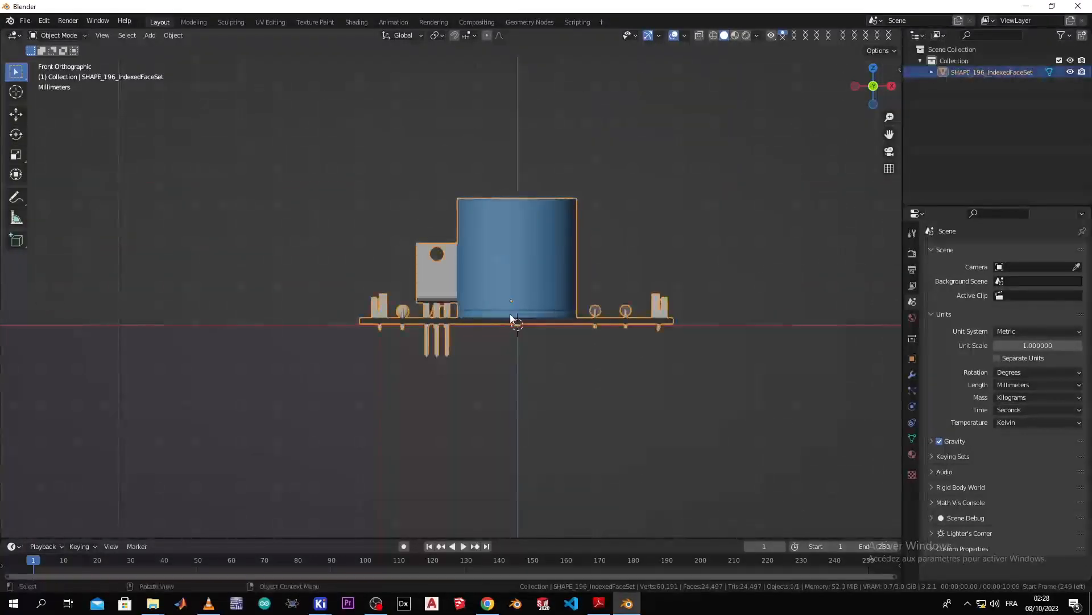
key("g")
key("z")
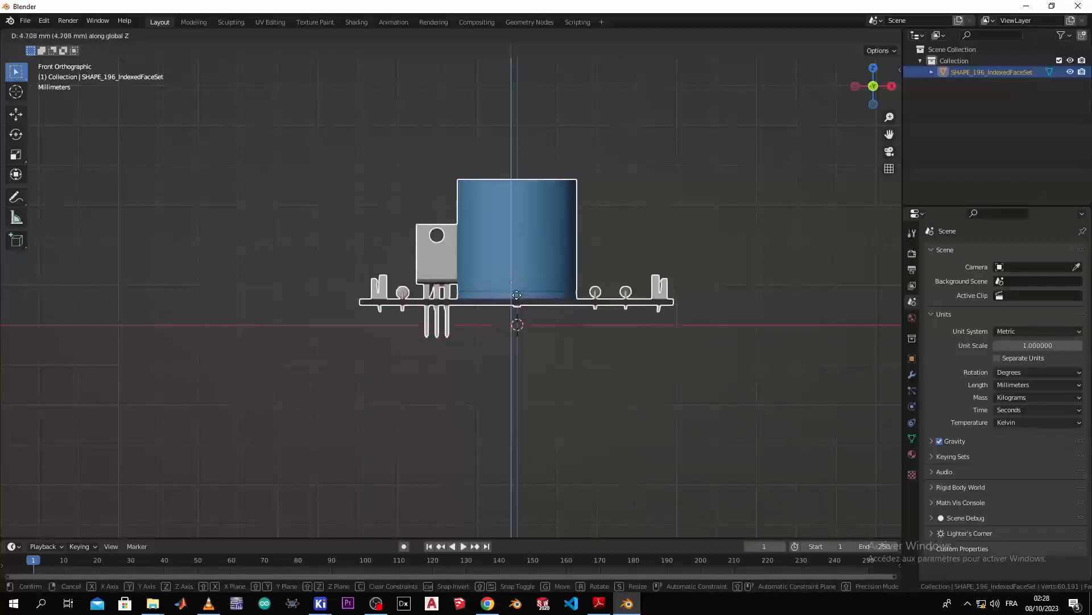
left_click(517, 295)
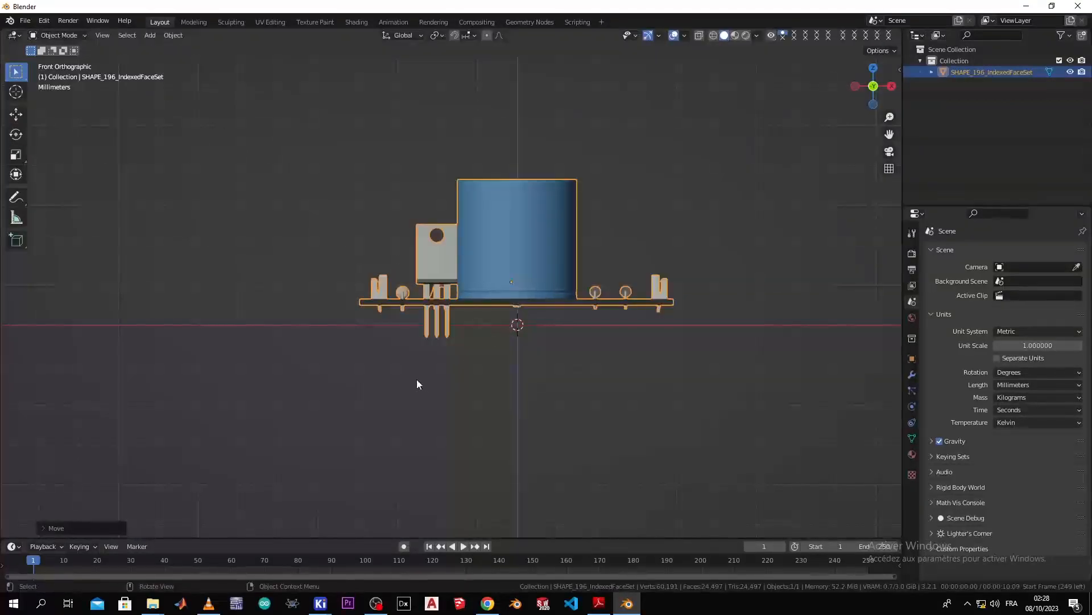
Add a mesh plane beneath the board and scale it down uniformly to about 0.06
middle_click_drag(419, 380, 527, 367, "shift")
middle_click_drag(471, 398, 583, 419)
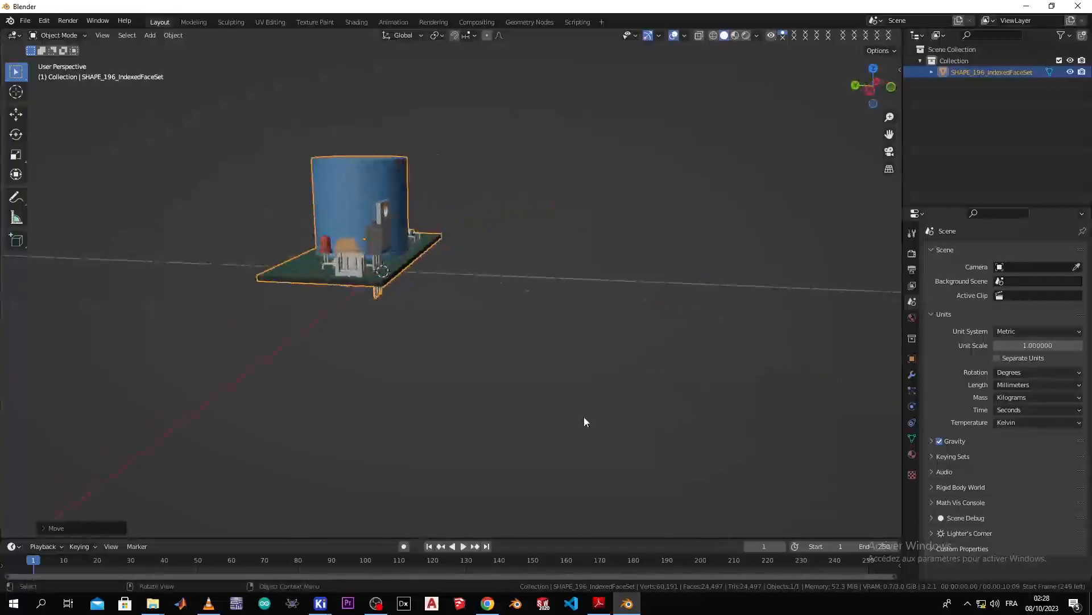
middle_click_drag(520, 432, 374, 409)
left_click(424, 426)
key("shift+a")
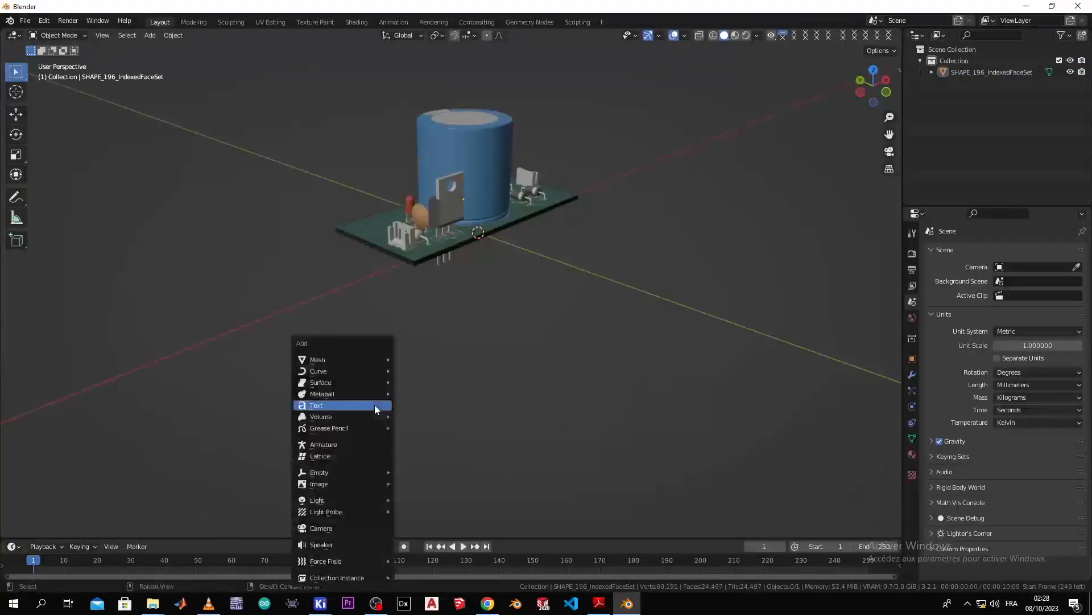
mouse_move(379, 359)
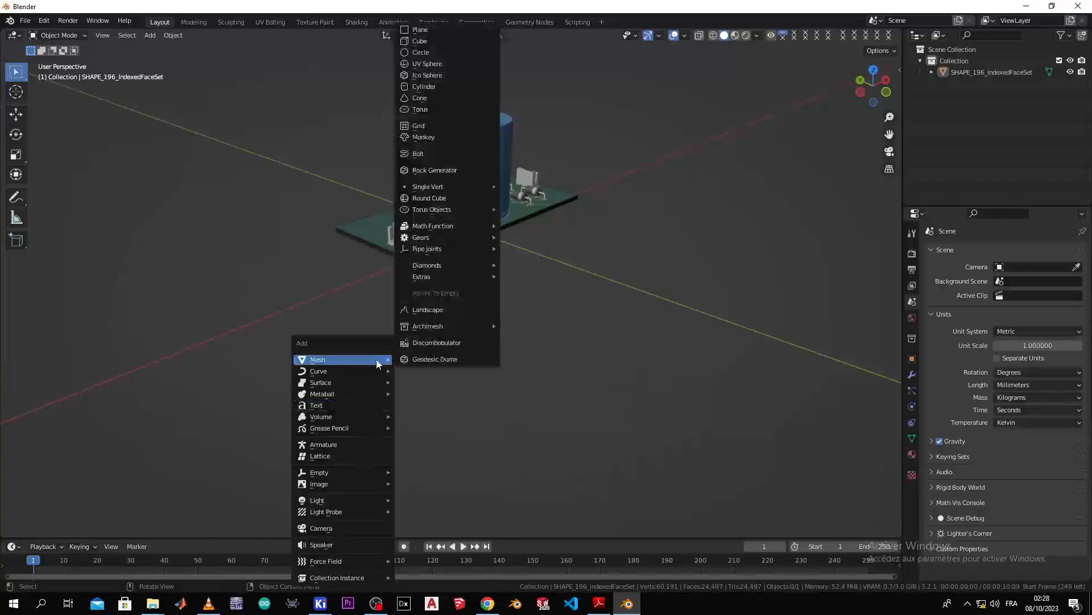
left_click(422, 31)
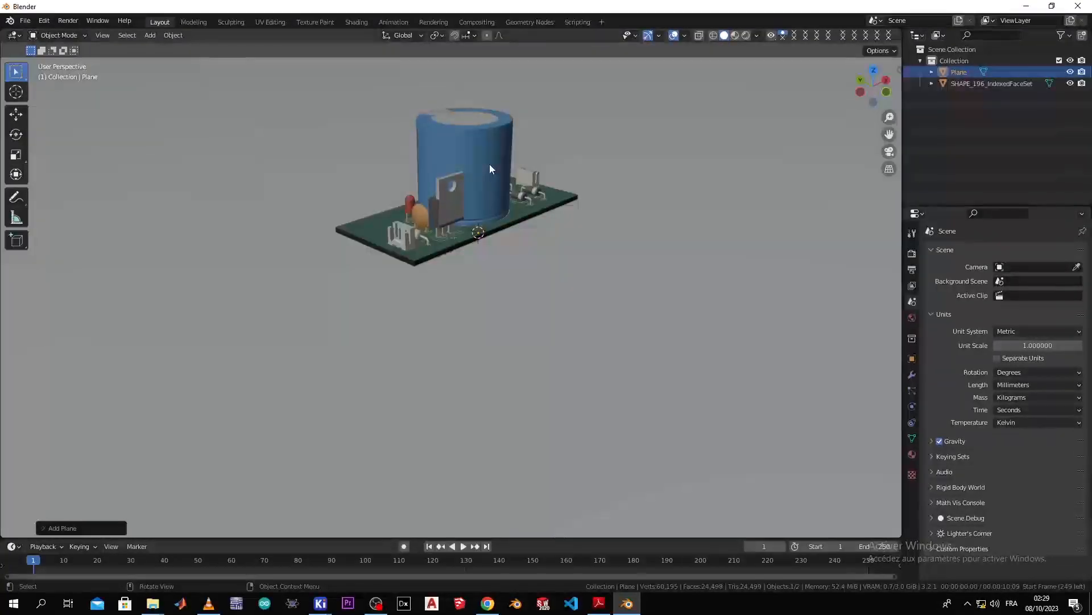
scroll(513, 182, "down", 5)
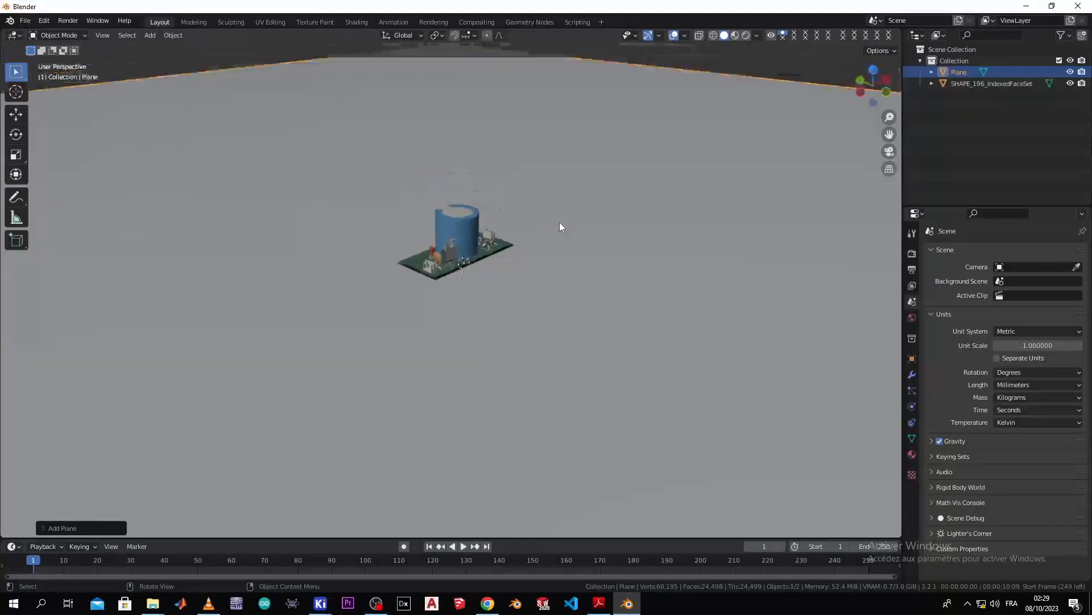
scroll(560, 226, "down", 3)
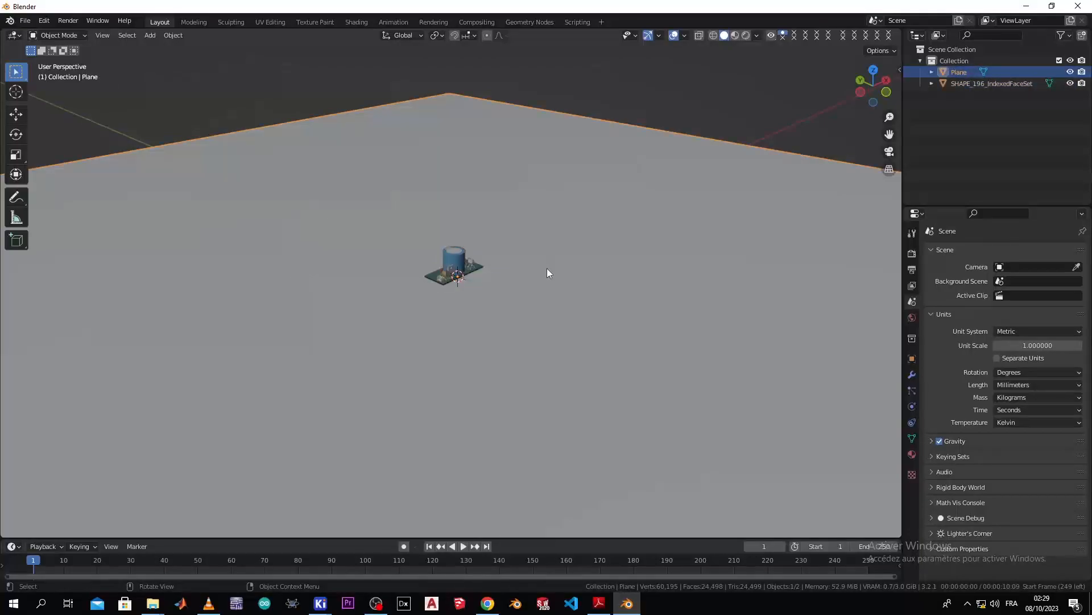
key("s")
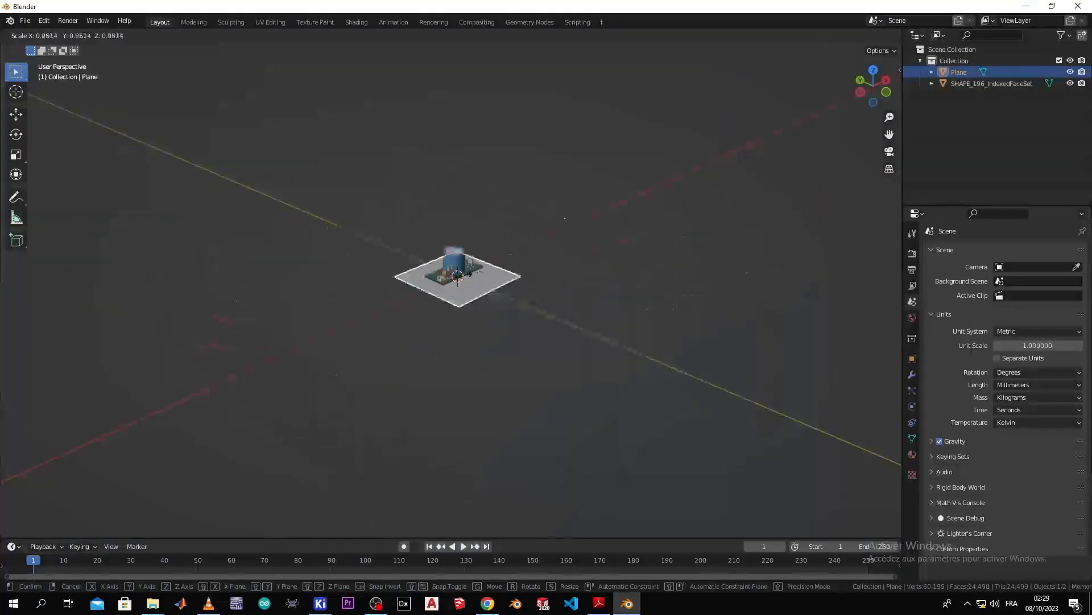
left_click(466, 275)
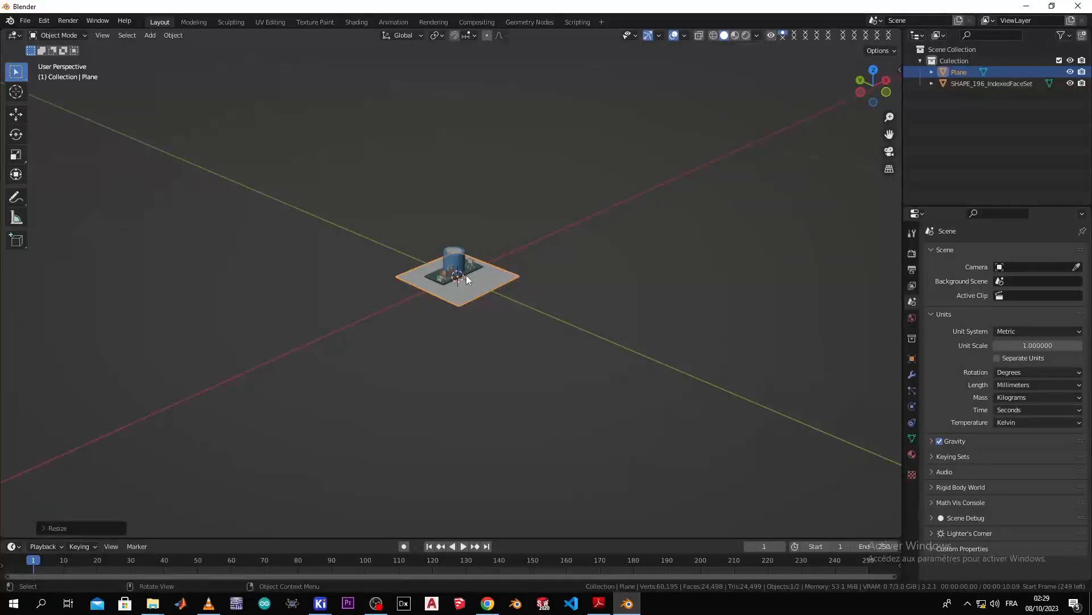
In the top view, shrink the plane along Y until it is slightly deeper than the board
key("KP_7")
scroll(493, 268, "up", 6)
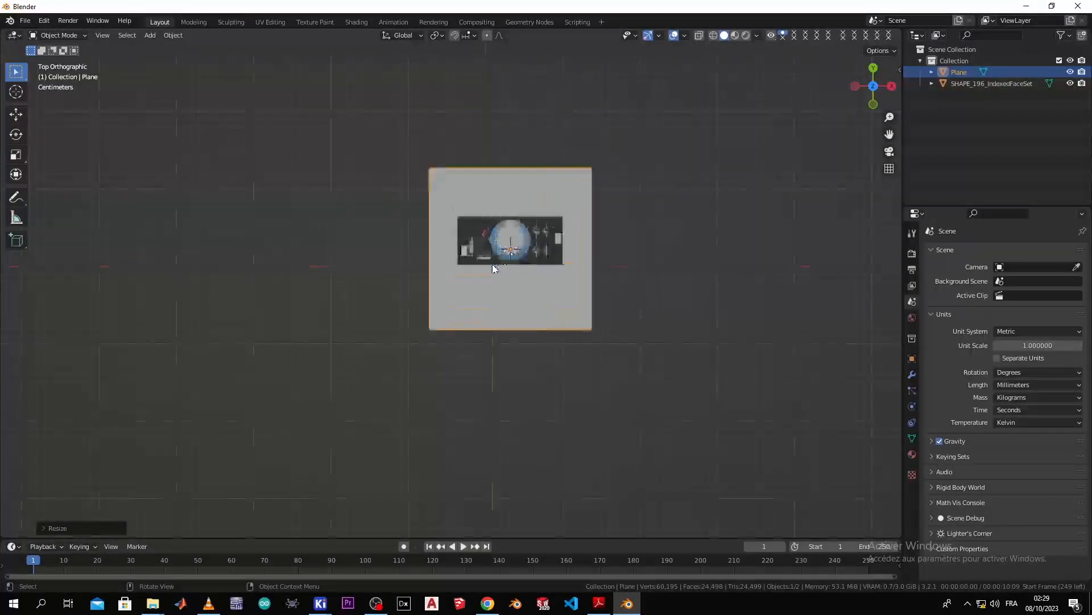
scroll(493, 267, "up", 4)
middle_click_drag(492, 264, 426, 343, "shift")
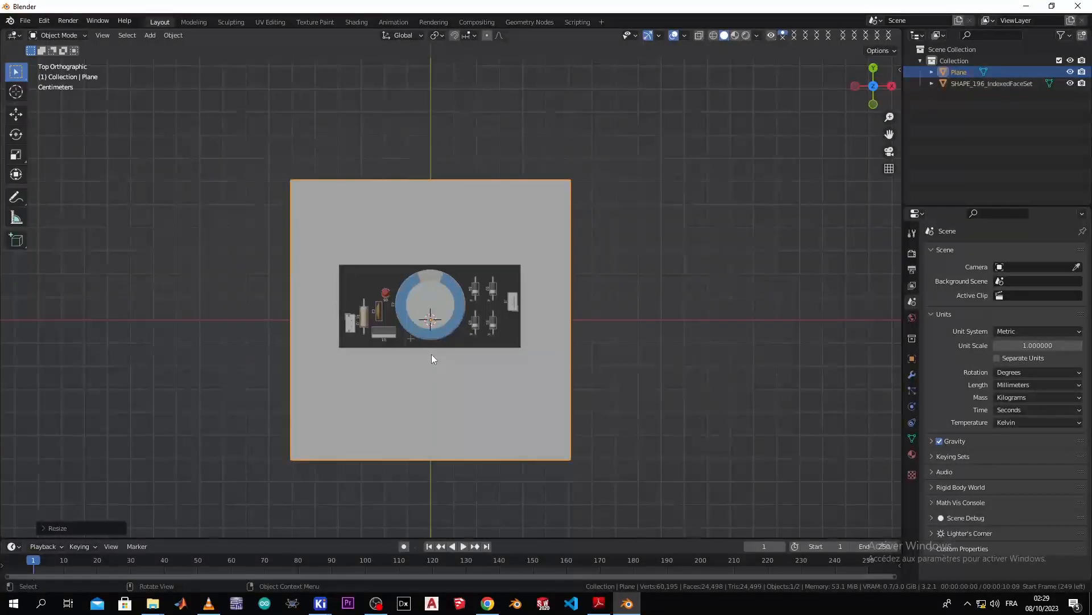
key("s")
key("y")
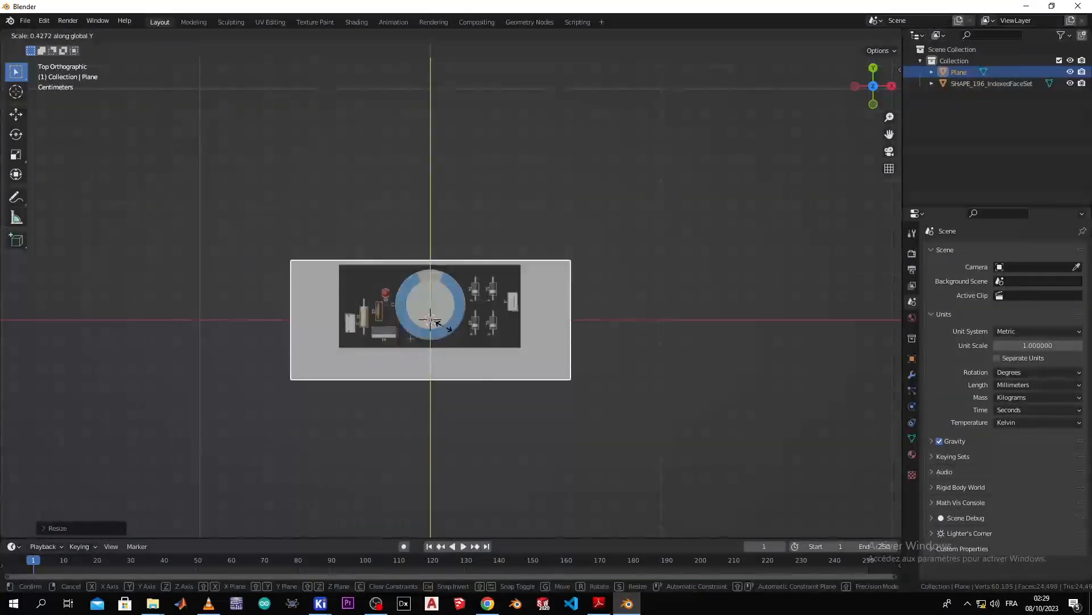
left_click(438, 323)
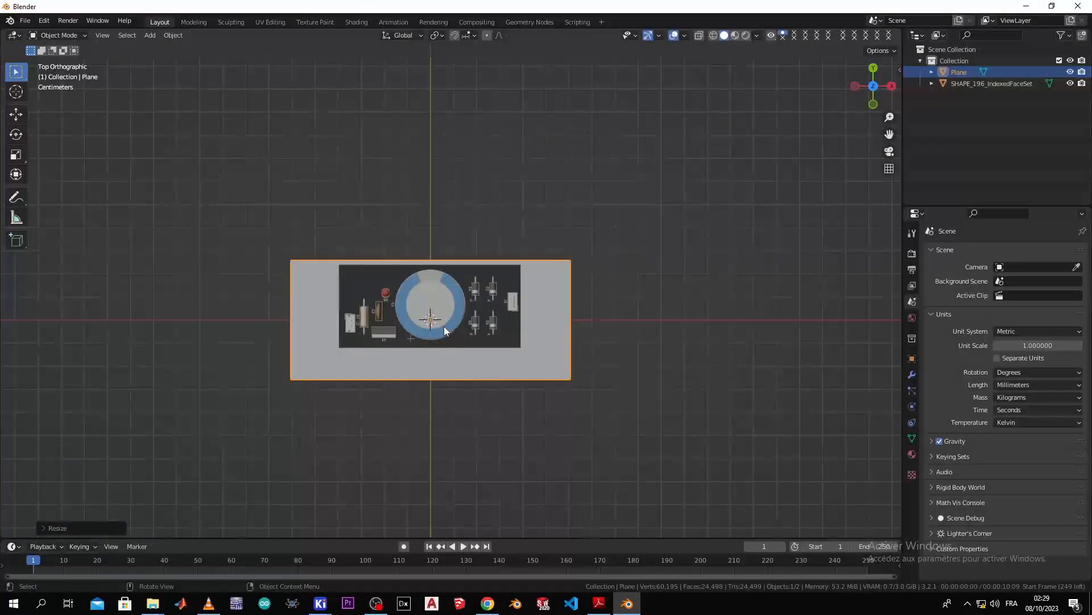
key("s")
key("y")
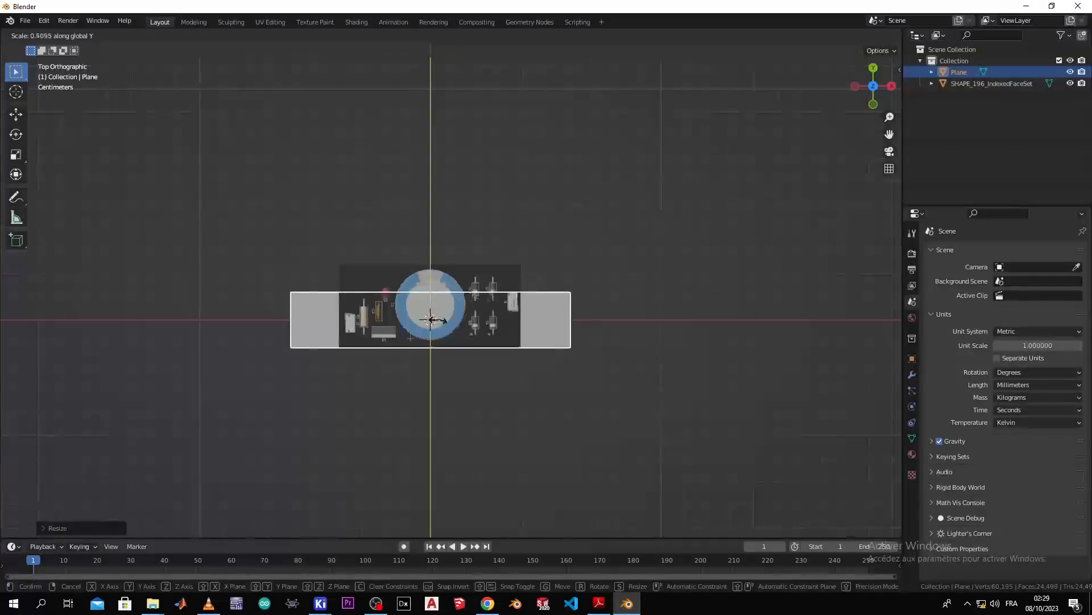
left_click(443, 320)
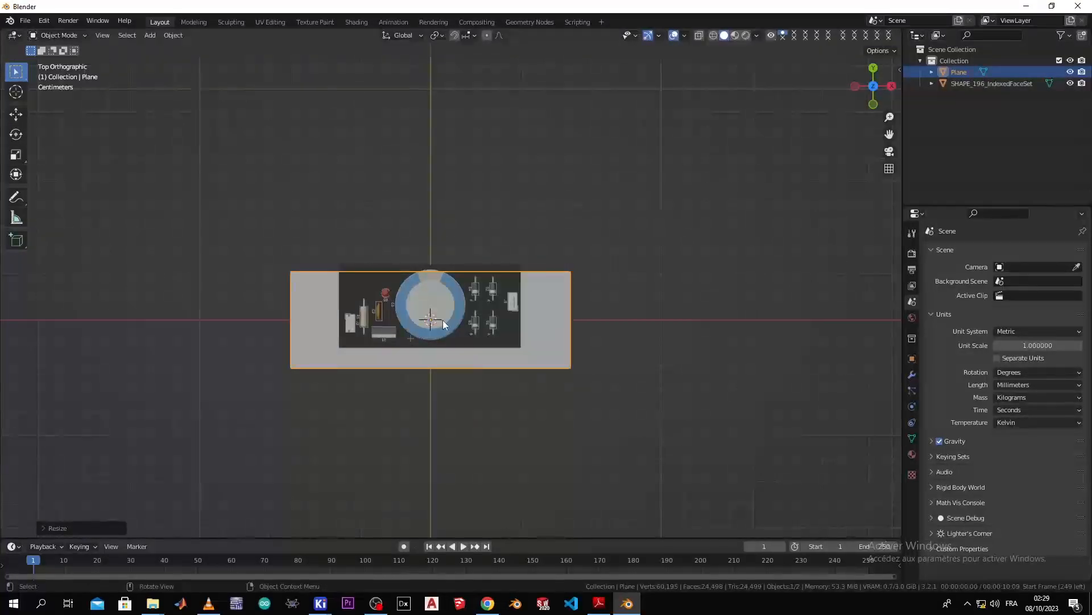
Move the plane about 5.4 mm along Y to centre it under the board and scale it to about 0.70 along X
key("g")
key("y")
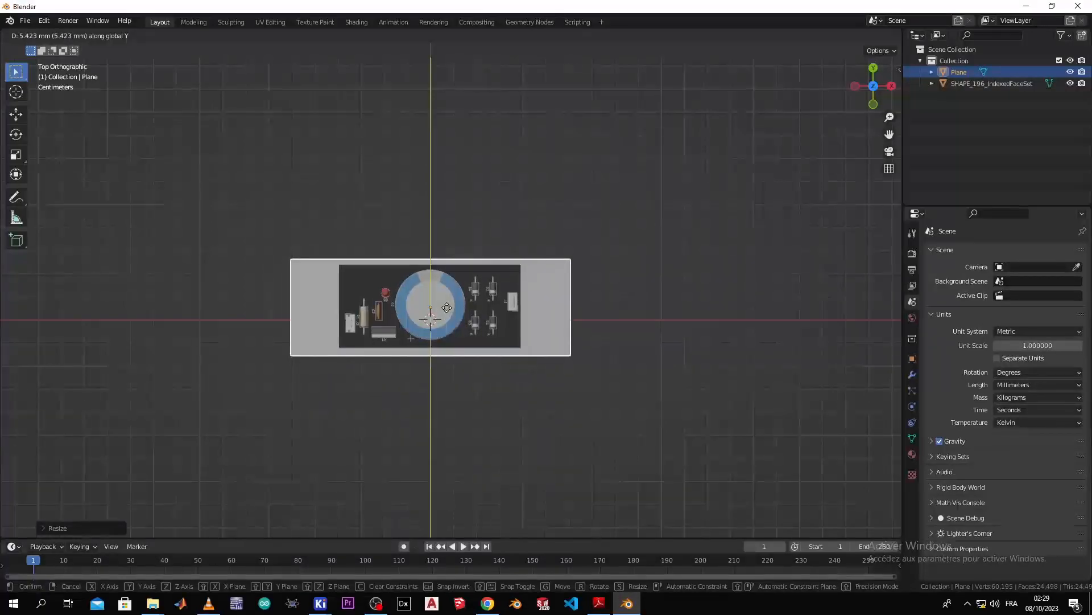
left_click(447, 307)
key("s")
key("x")
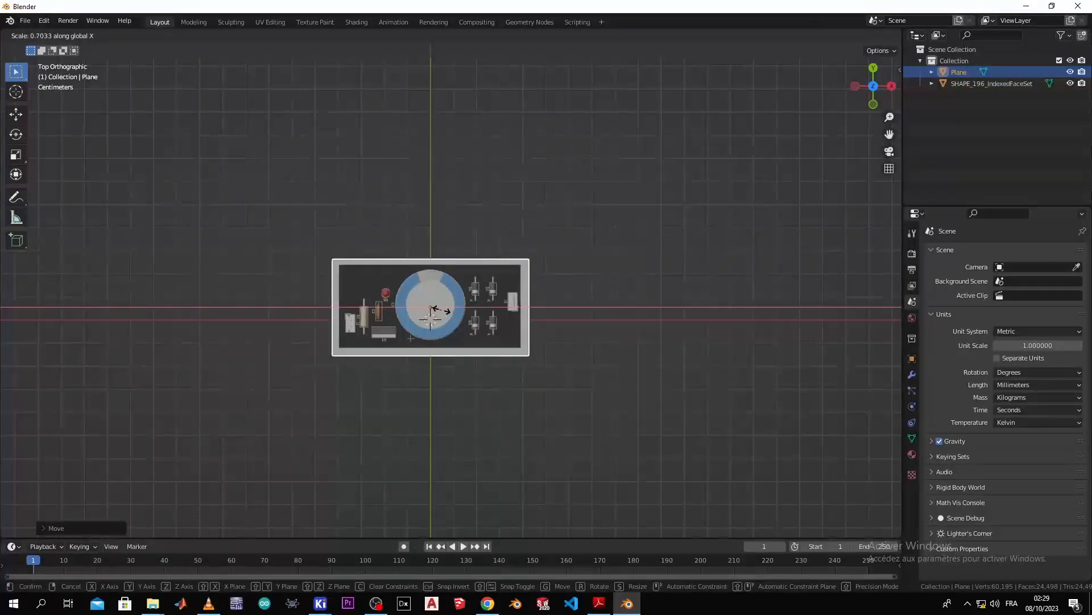
left_click(447, 327)
Nudge the plane along X and narrow it until its short edges lie just outside the board's ends
scroll(447, 326, "up", 4)
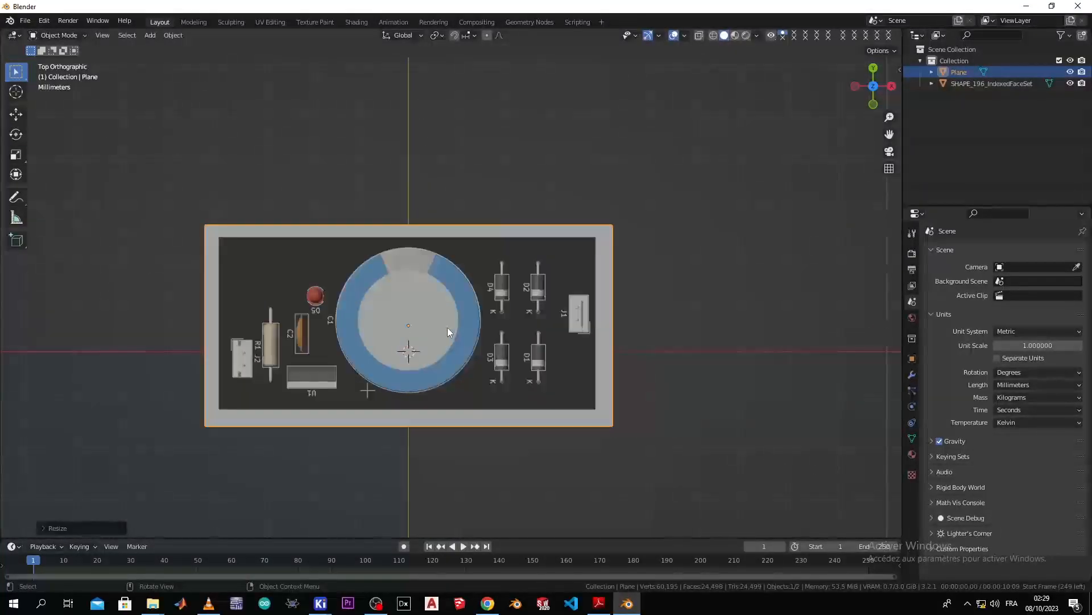
key("g")
key("x")
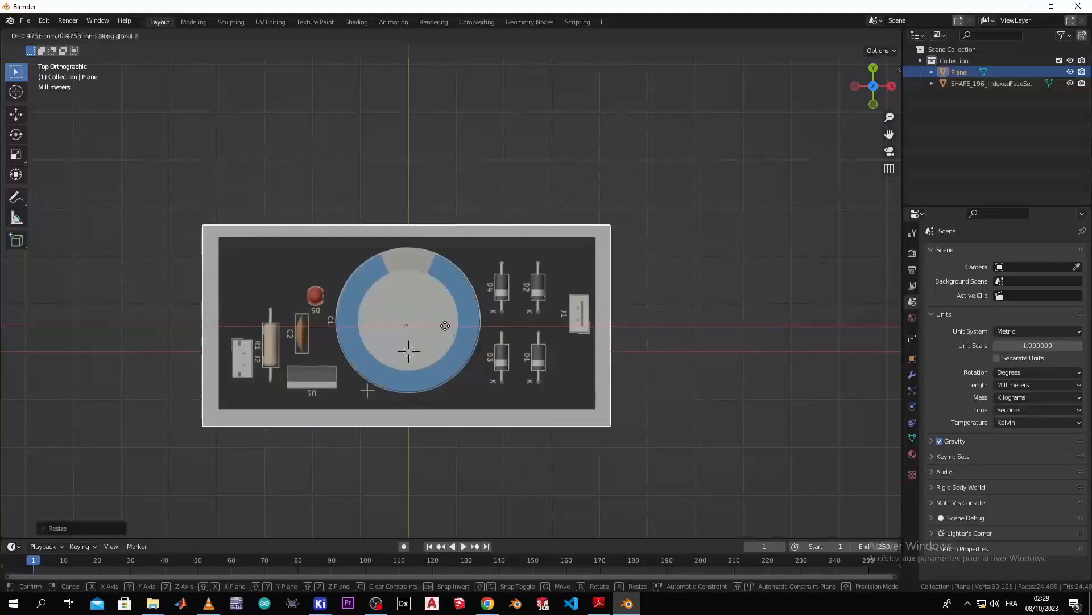
left_click(447, 325)
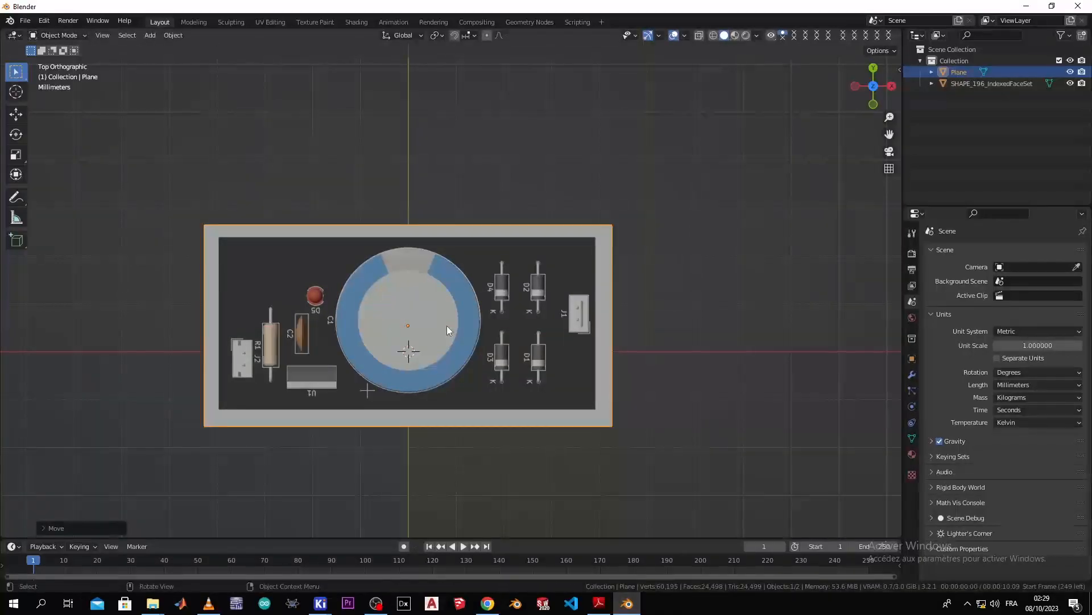
key("s")
key("x")
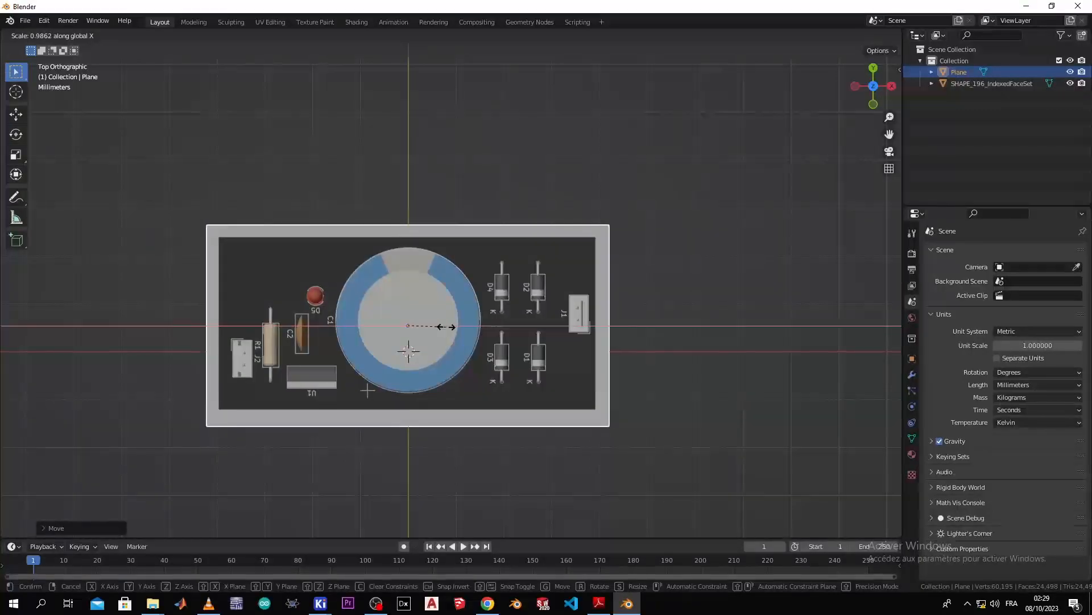
left_click(445, 327)
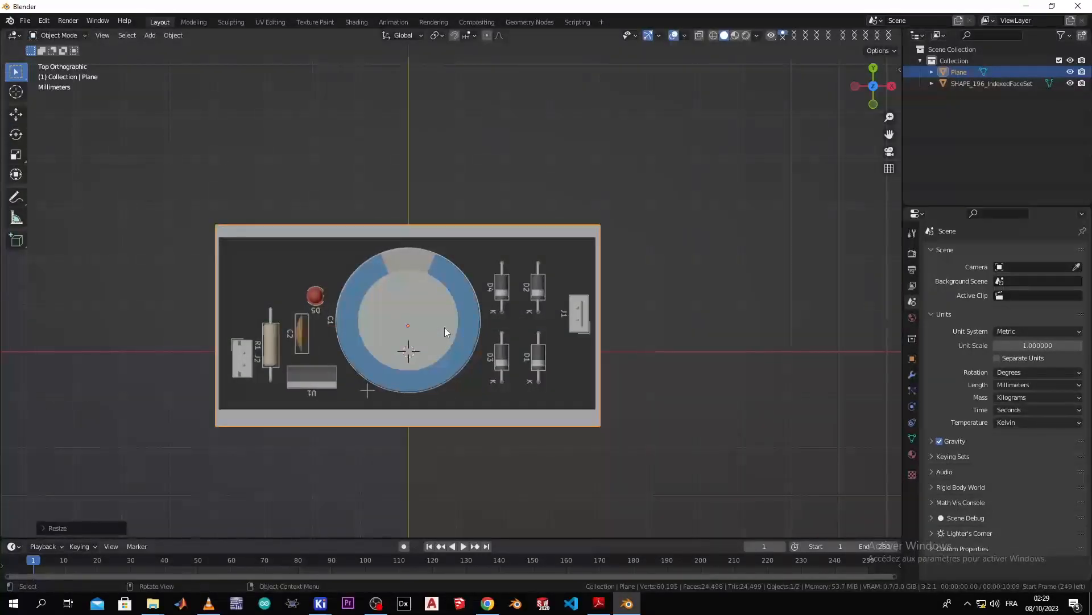
Widen the plane slightly along X and shift it to leave equal margins at both ends of the board
key("s")
key("x")
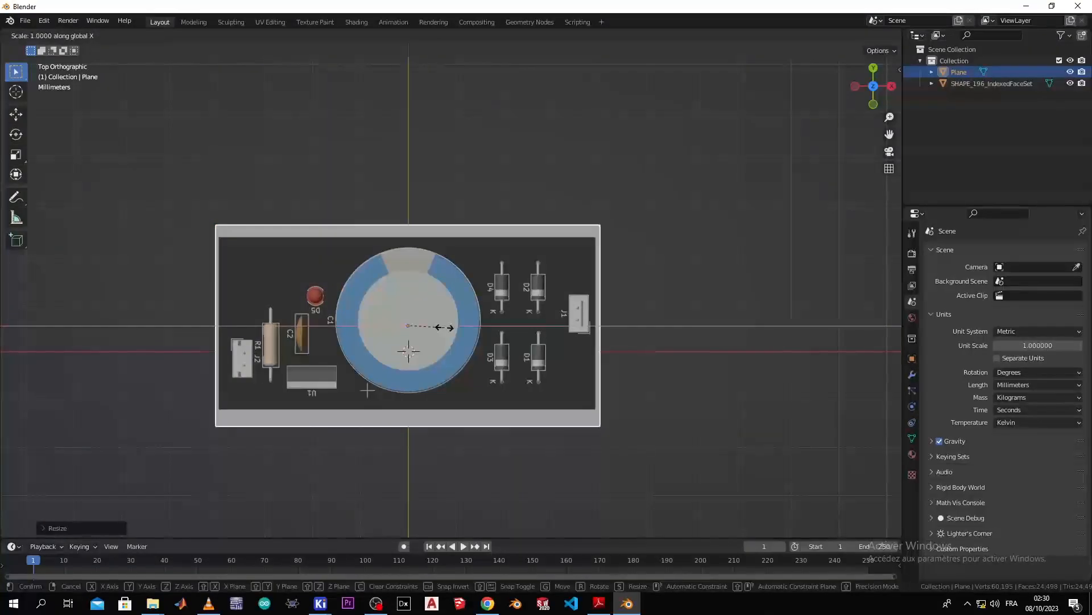
left_click(446, 328)
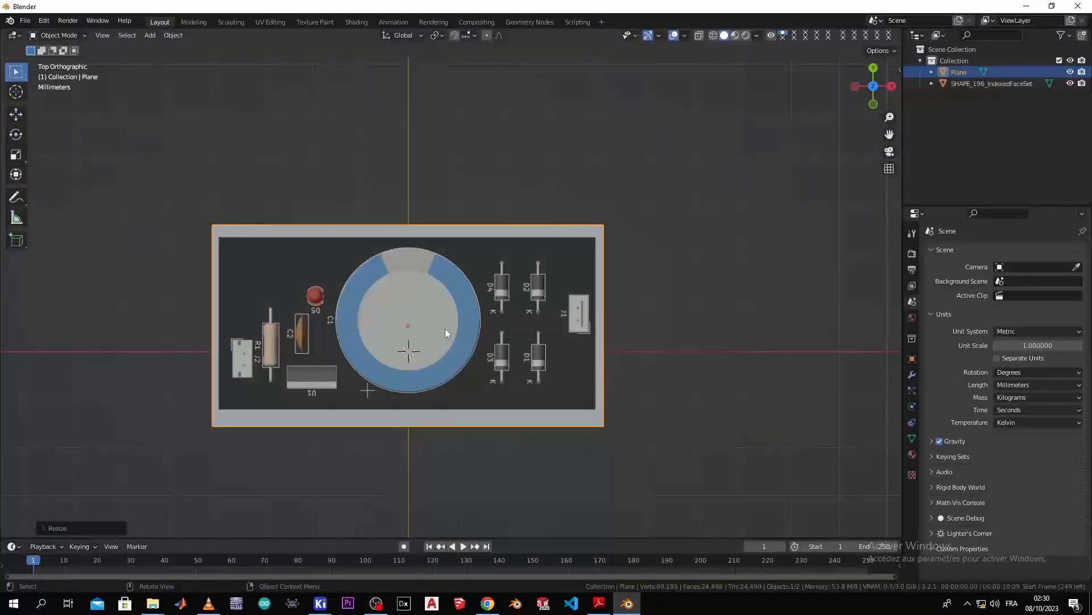
key("g")
key("x")
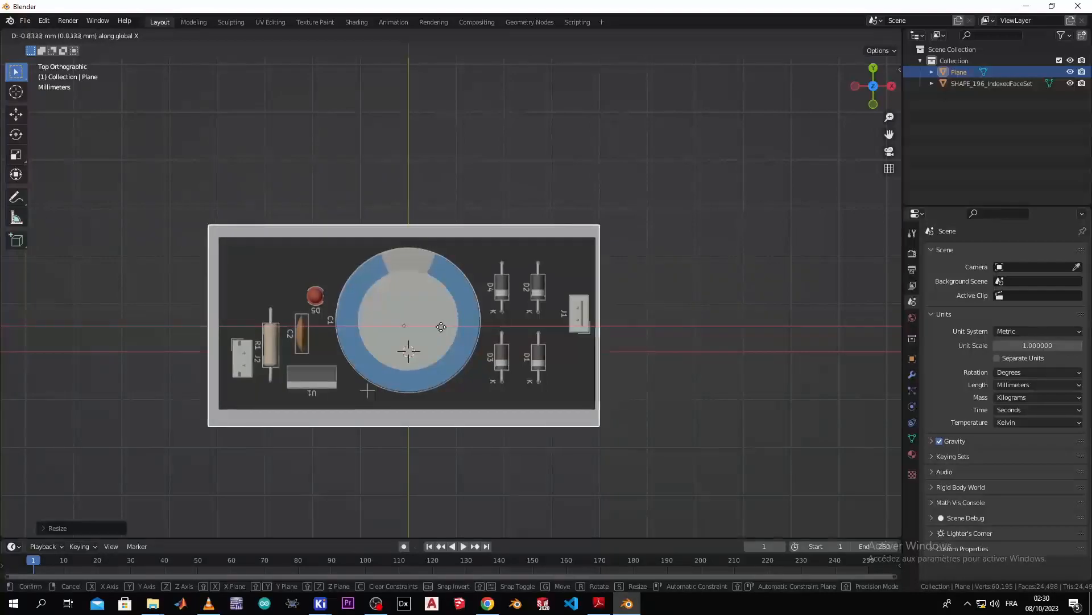
left_click(444, 328)
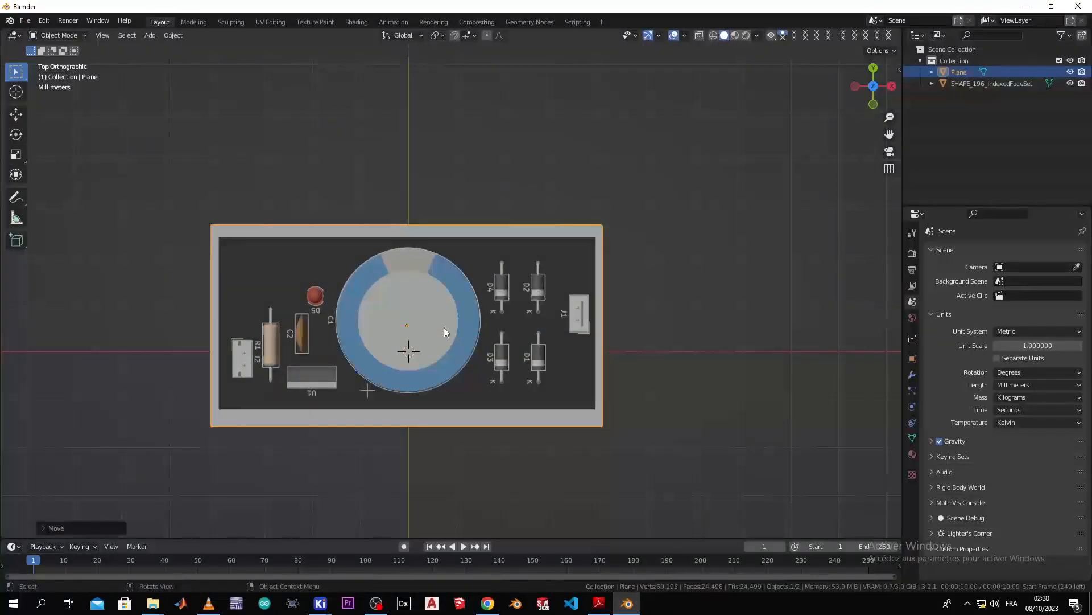
Scale the plane to about 0.9 along Y and move it about 0.5 mm along Y for even margins around the board
key("s")
key("y")
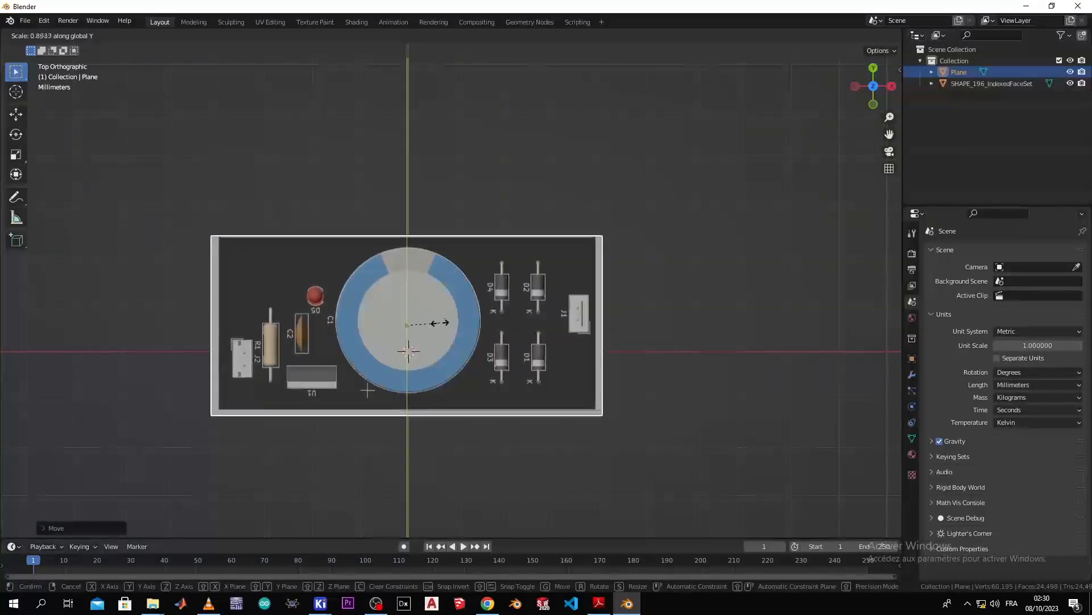
left_click(442, 323)
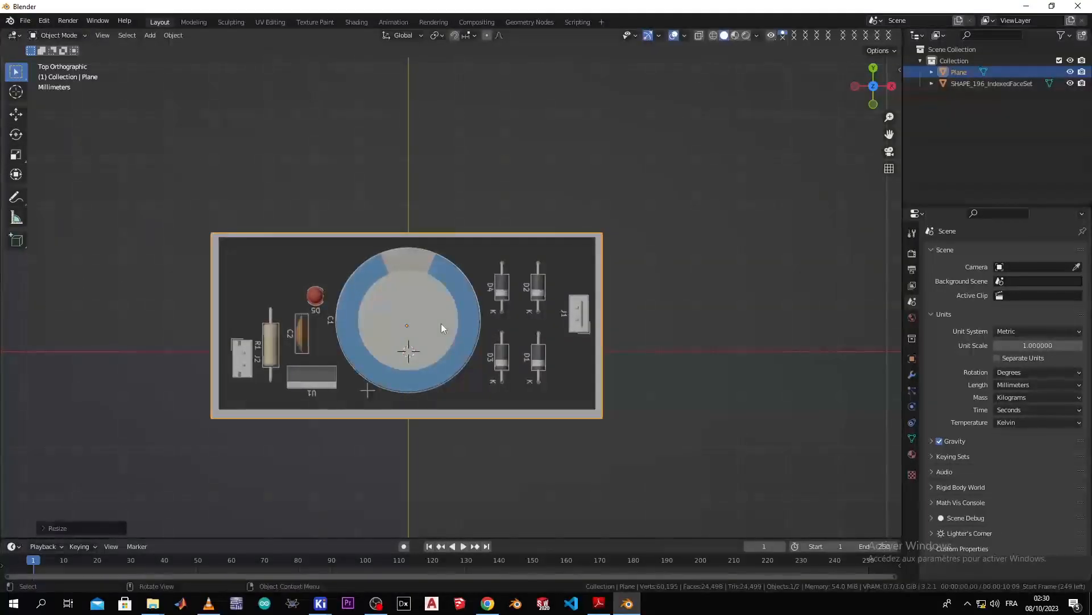
key("g")
key("y")
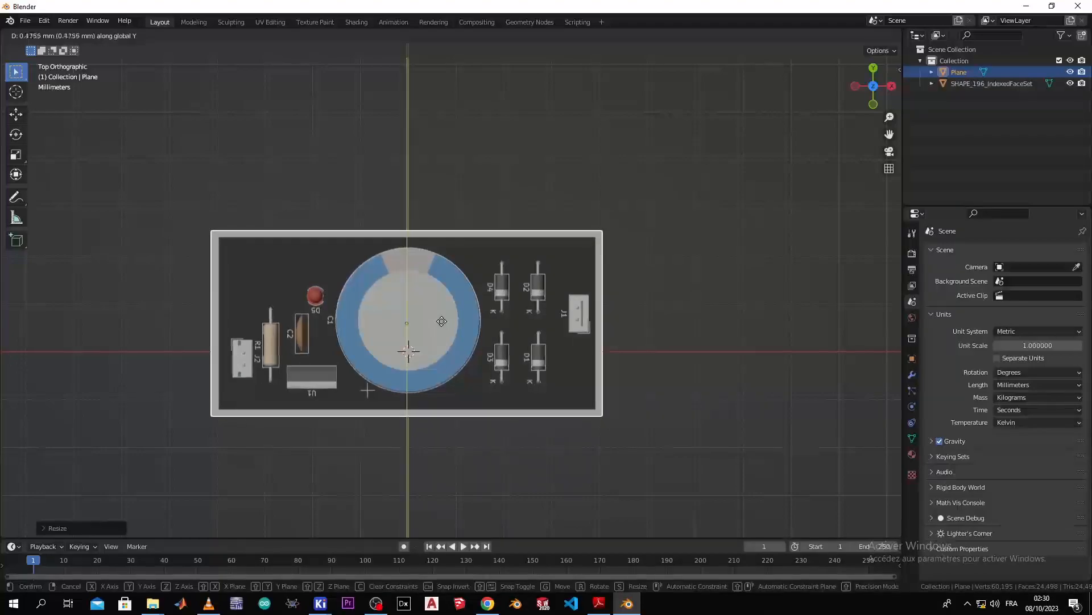
left_click(441, 320)
middle_click_drag(470, 444, 399, 312)
middle_click_drag(366, 391, 421, 434)
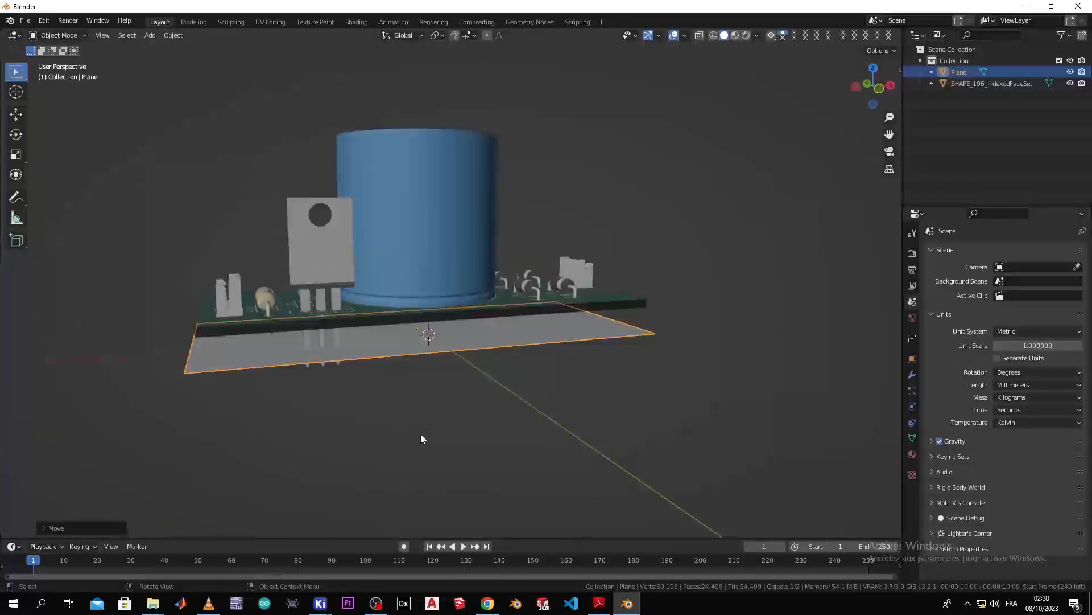
Extrude the whole plane about 1.3 mm upward into a thin base slab under the board
key("KP_1")
scroll(421, 389, "up", 3)
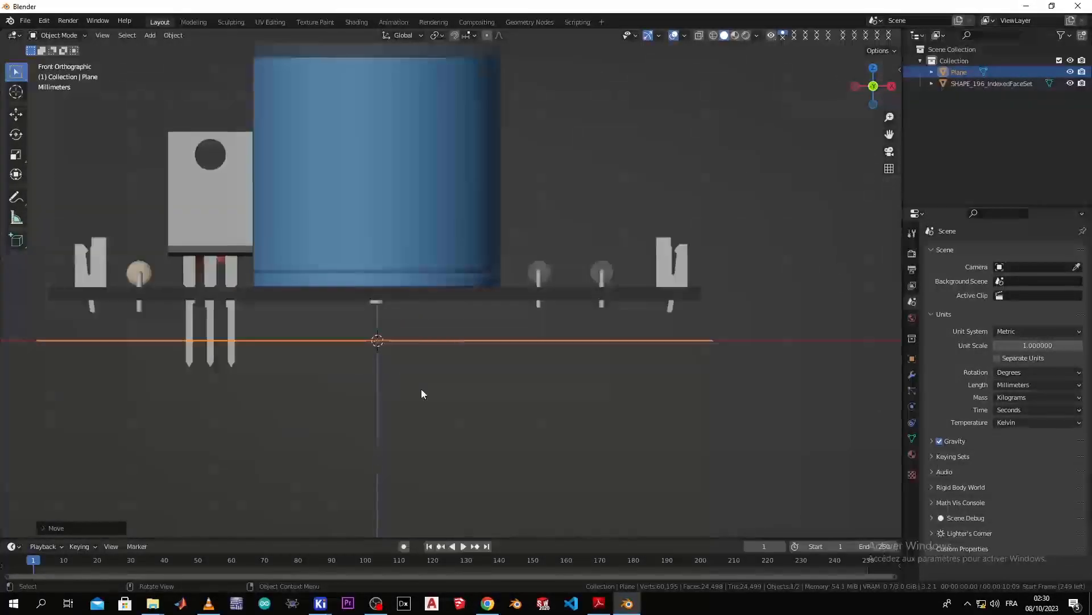
middle_click_drag(422, 390, 418, 397)
scroll(419, 397, "down", 3)
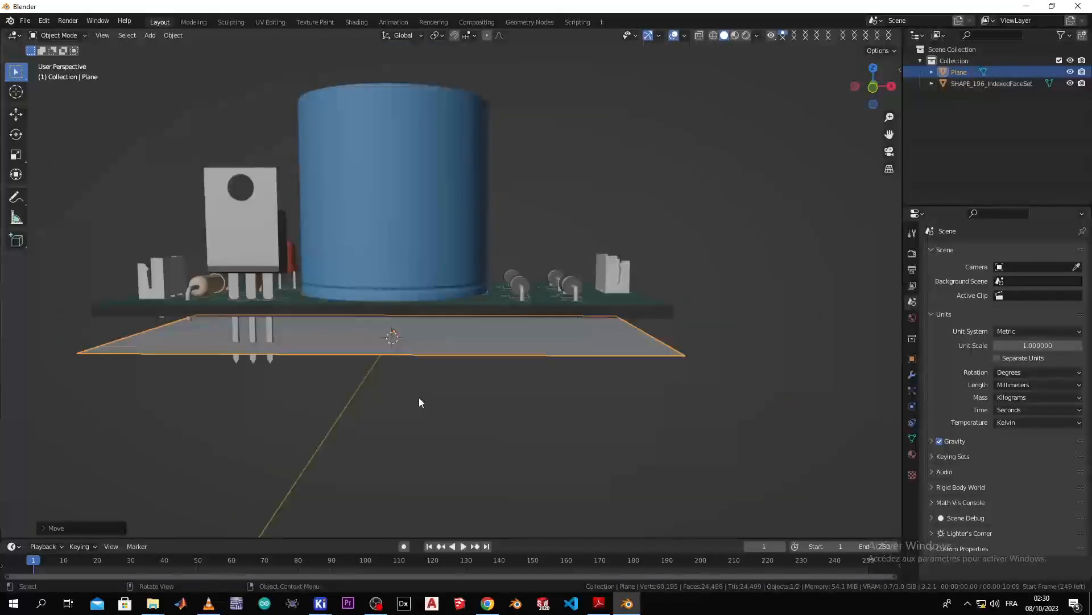
key("Tab")
middle_click_drag(419, 397, 381, 416)
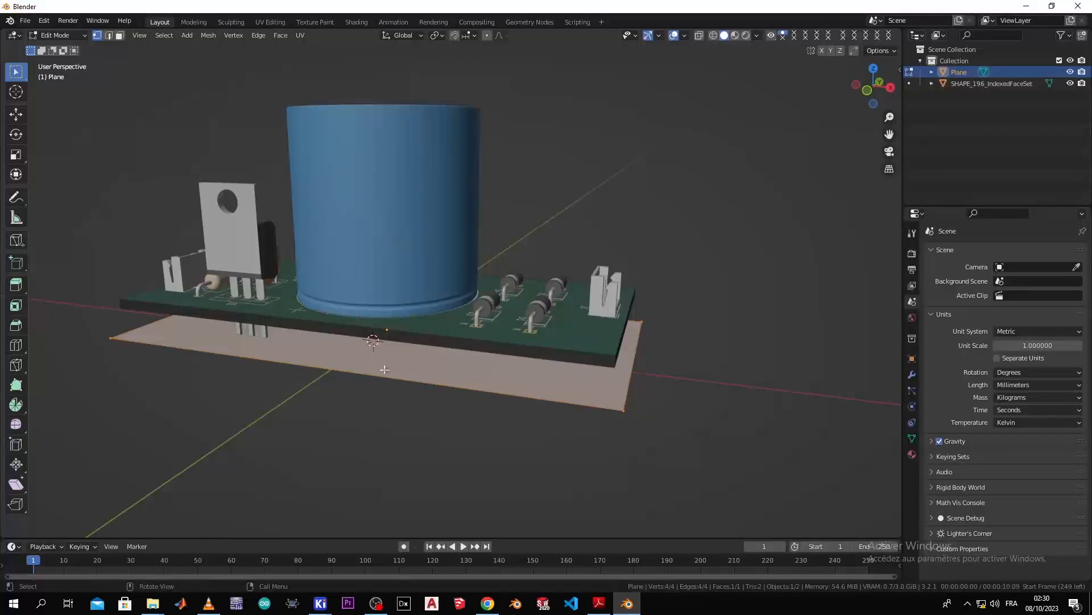
key("e")
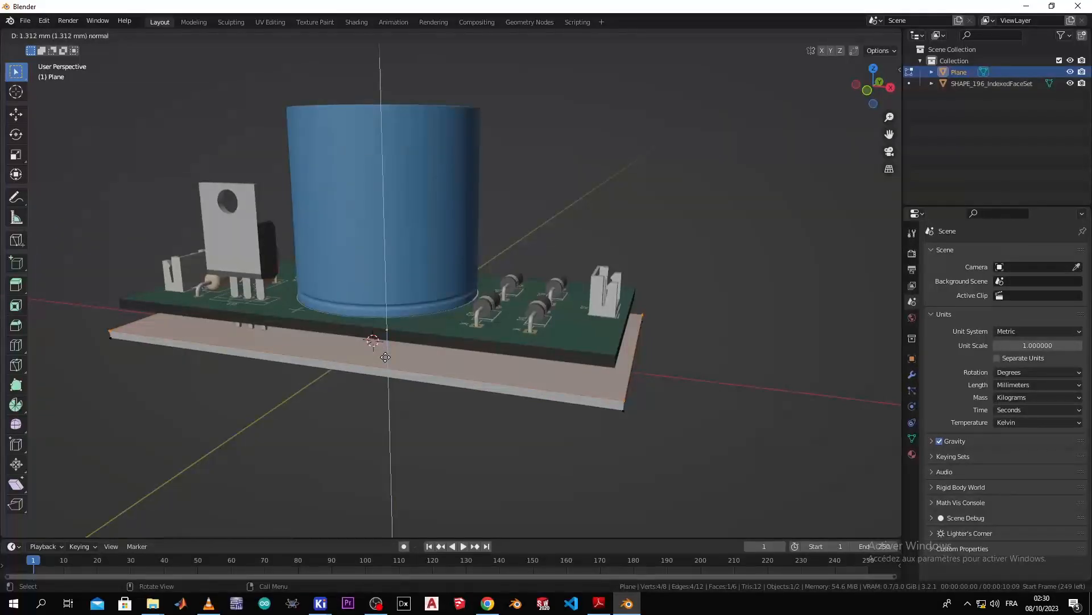
left_click(385, 357)
middle_click_drag(526, 500, 299, 394)
left_click(438, 482)
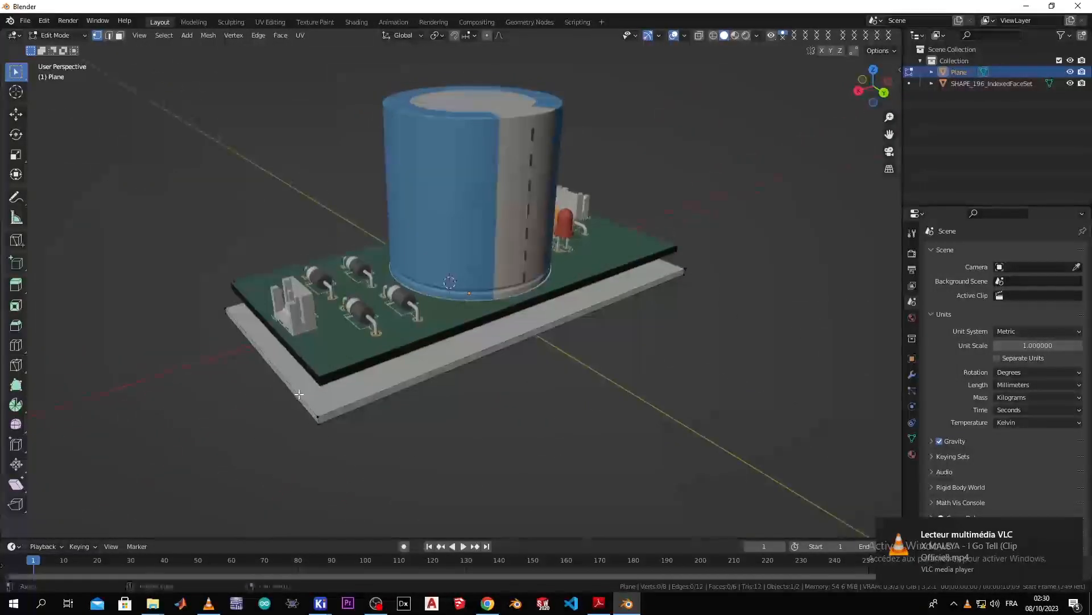
In a wireframe top view, add loop cuts to the slab along the board's +X and +Y edges, slid to about -0.97 and 0.92
key("KP_7")
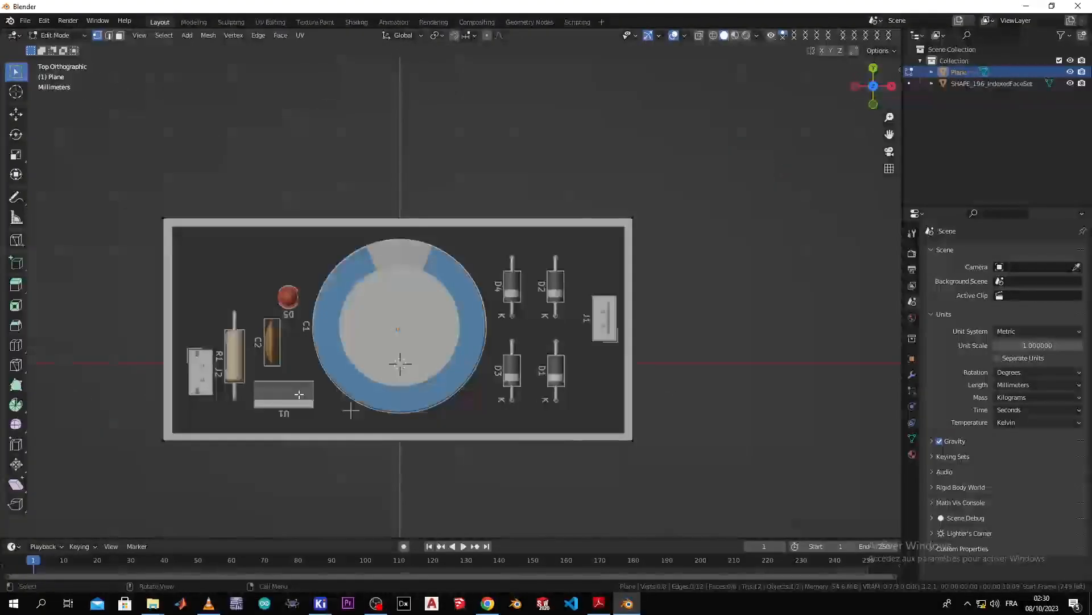
key("z")
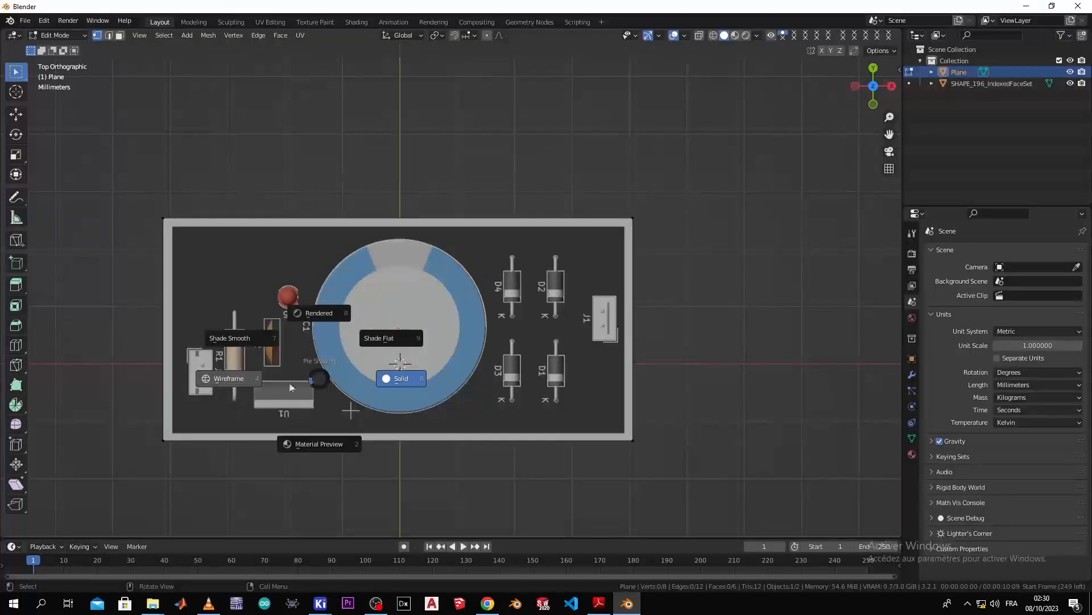
left_click(248, 380)
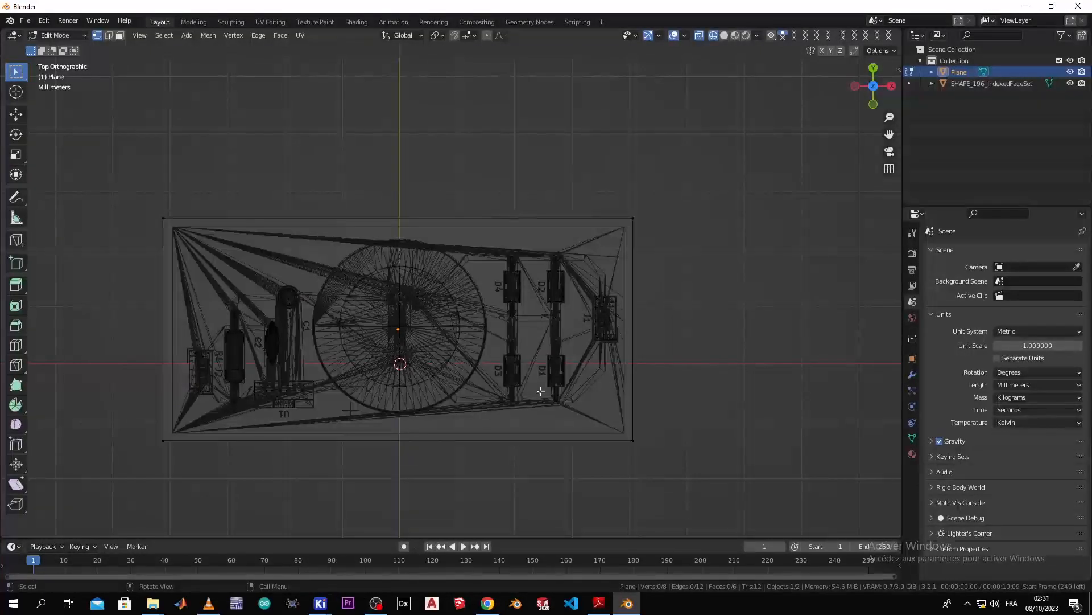
scroll(566, 388, "up", 1)
middle_click_drag(566, 388, 652, 311, "shift")
key("ctrl+r")
left_click(471, 146)
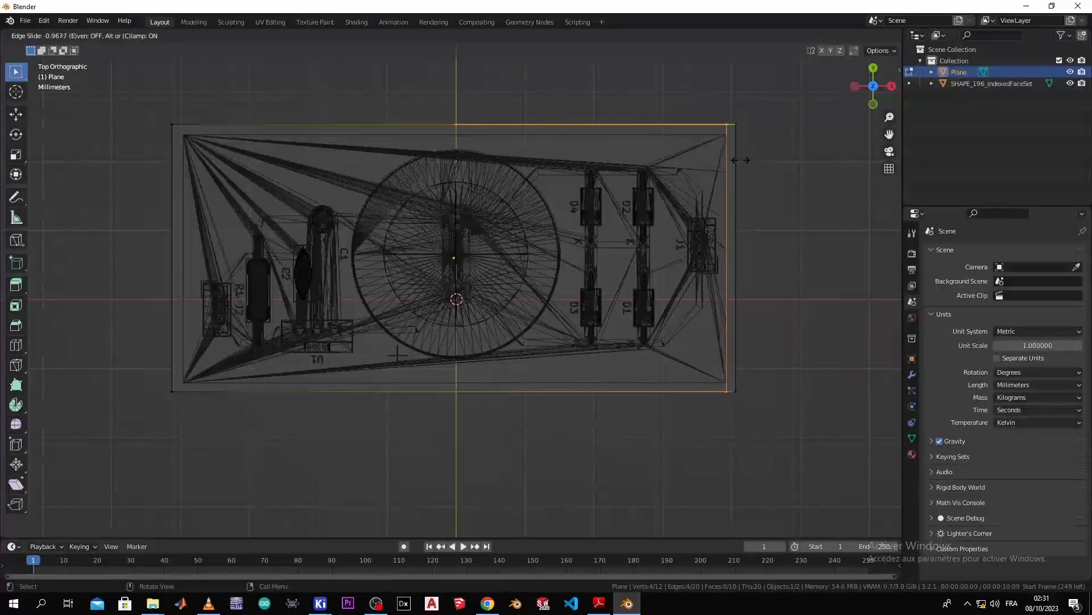
left_click(741, 160)
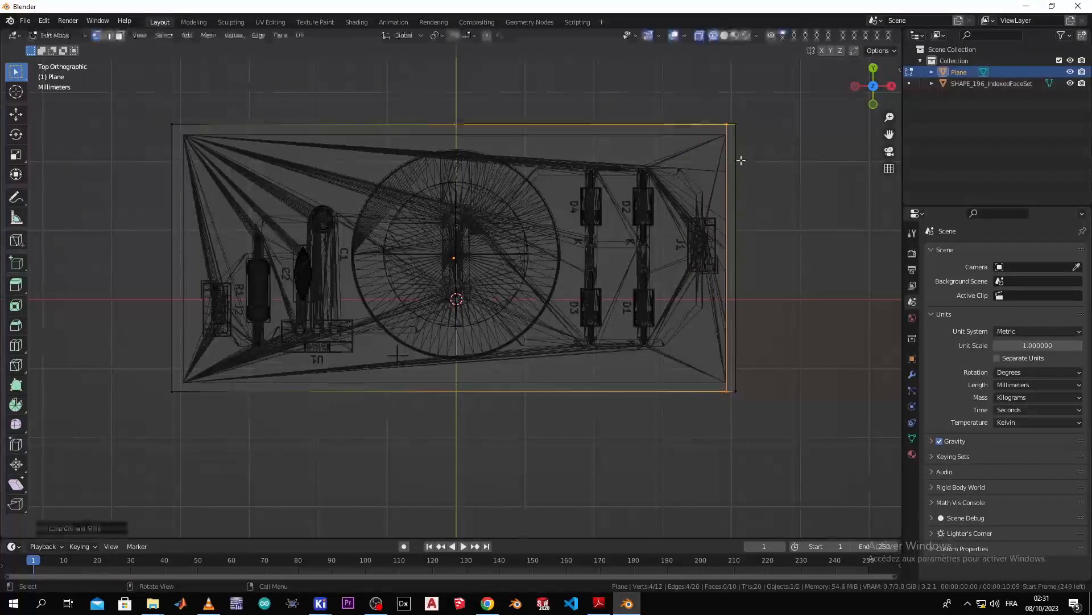
key("ctrl+r")
left_click(711, 153)
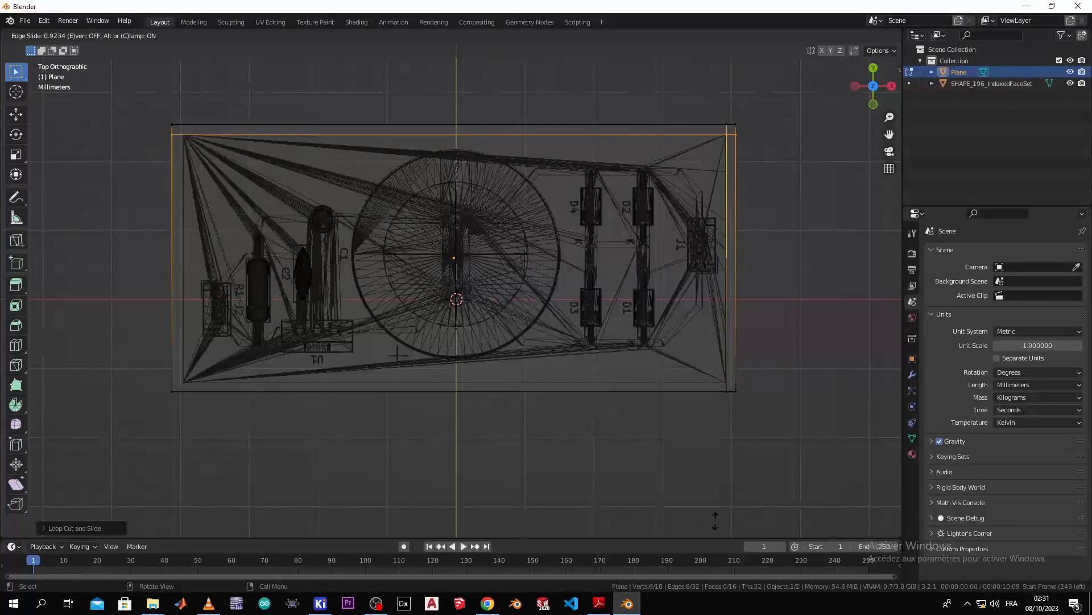
left_click(715, 519)
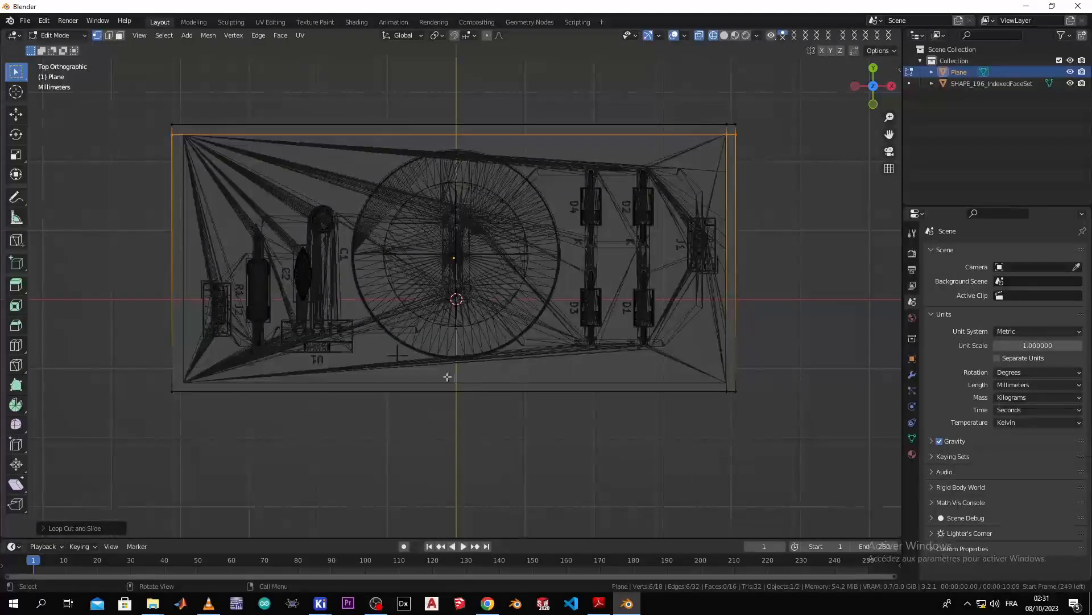
Add loop cuts along the board's -X edge, slid to about -0.96, and its -Y edge, and restore solid shading
key("ctrl+r")
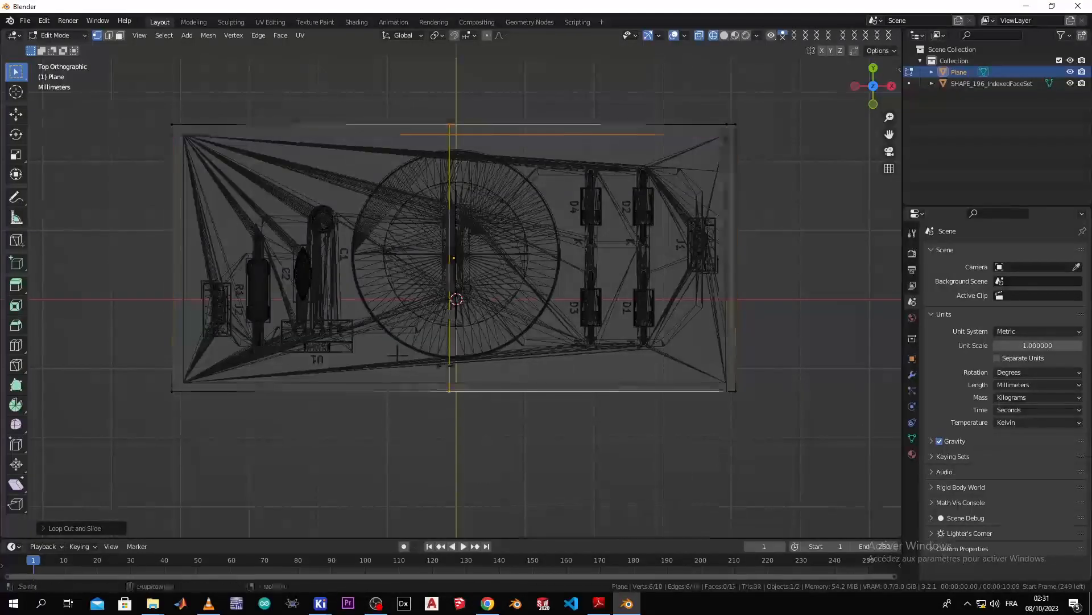
left_click(439, 362)
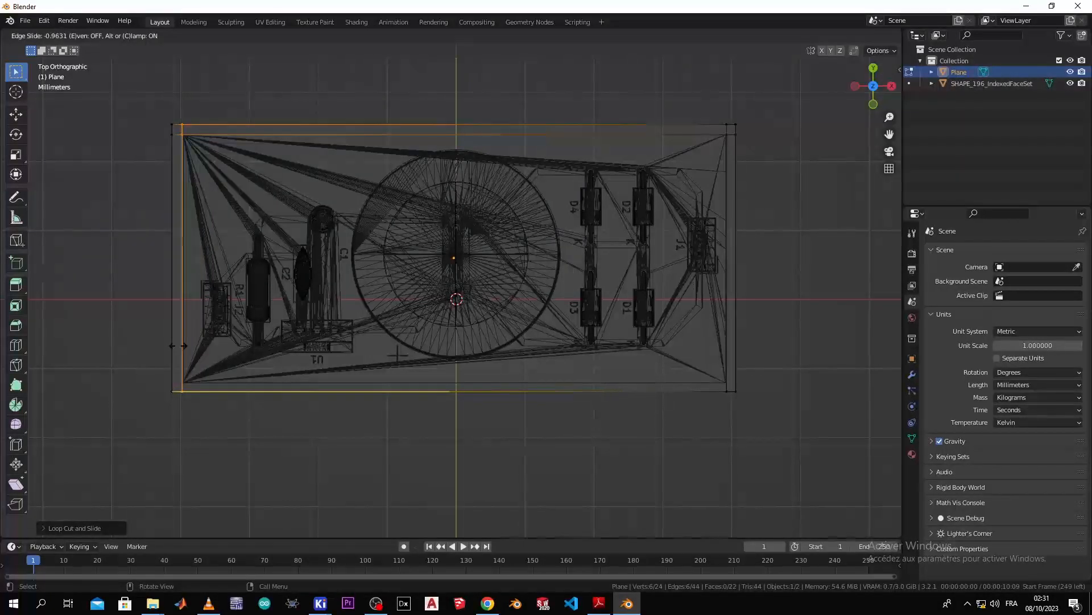
left_click(178, 346)
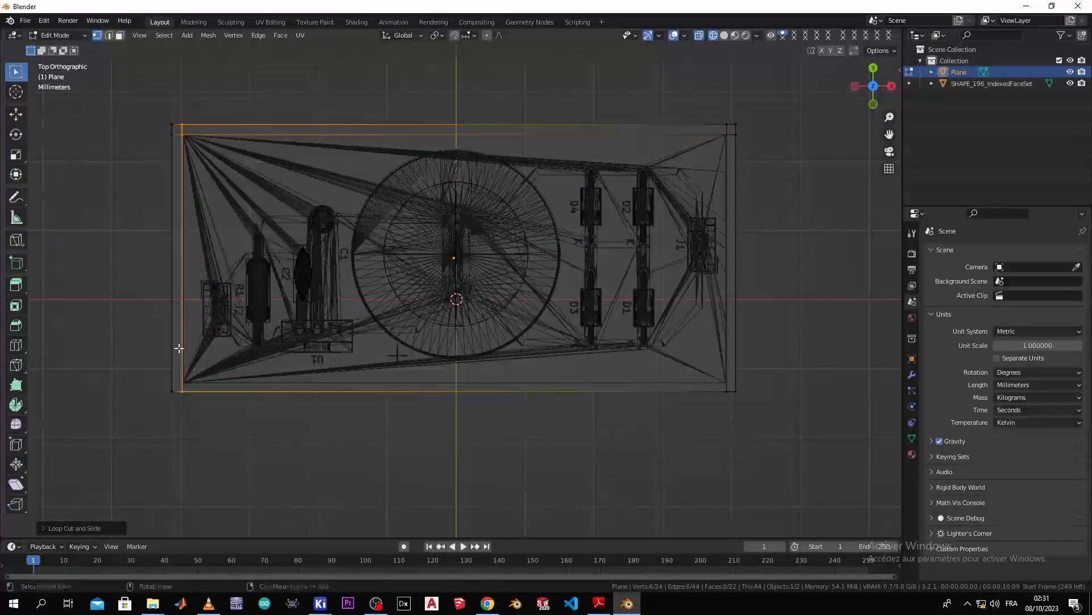
left_click(202, 319)
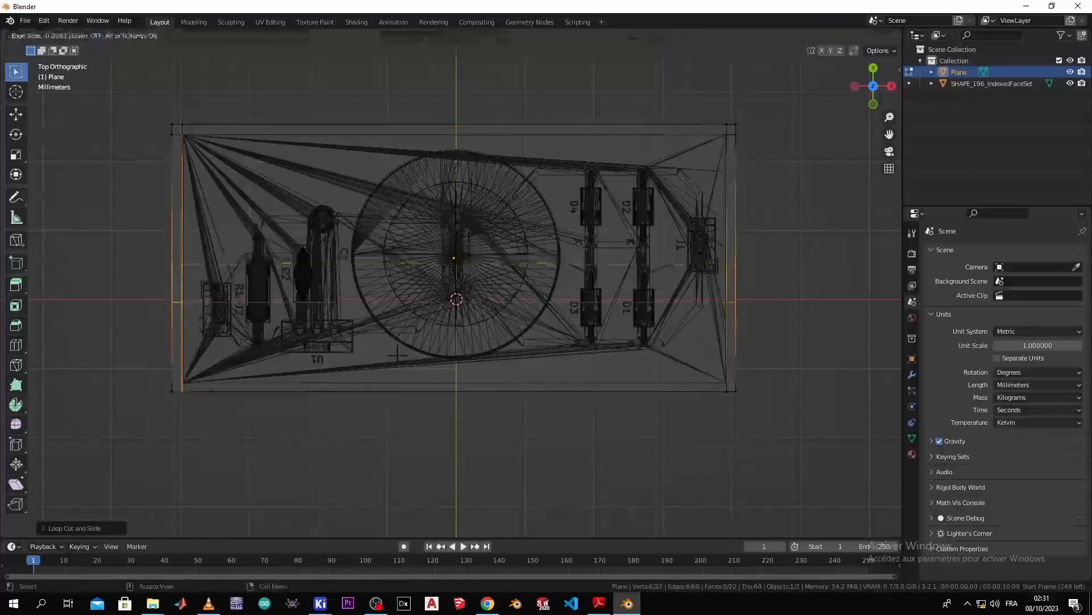
left_click(226, 441)
middle_click_drag(275, 479, 385, 447)
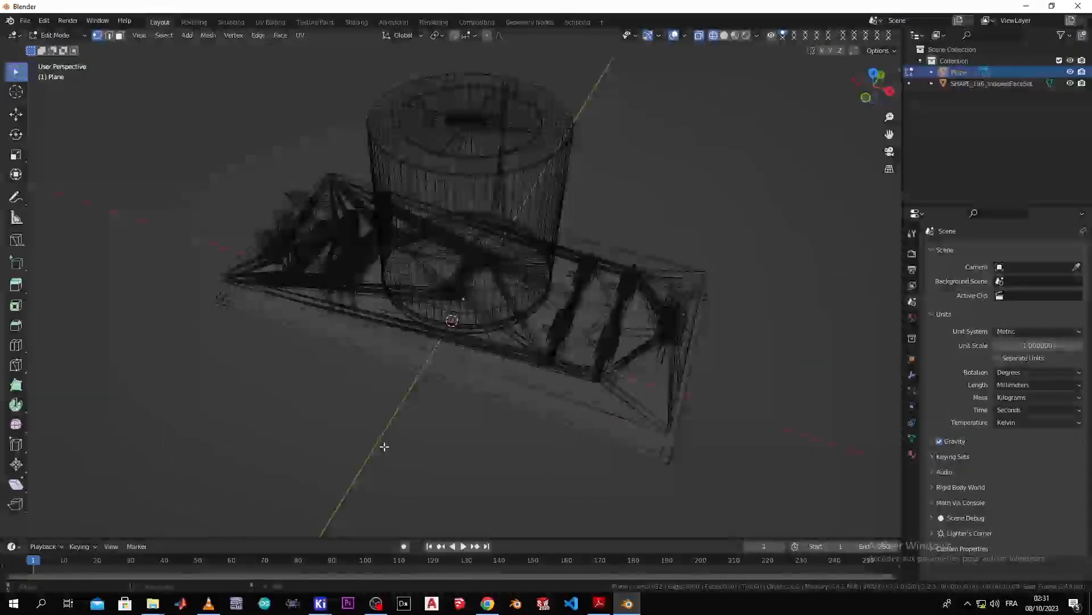
key("z")
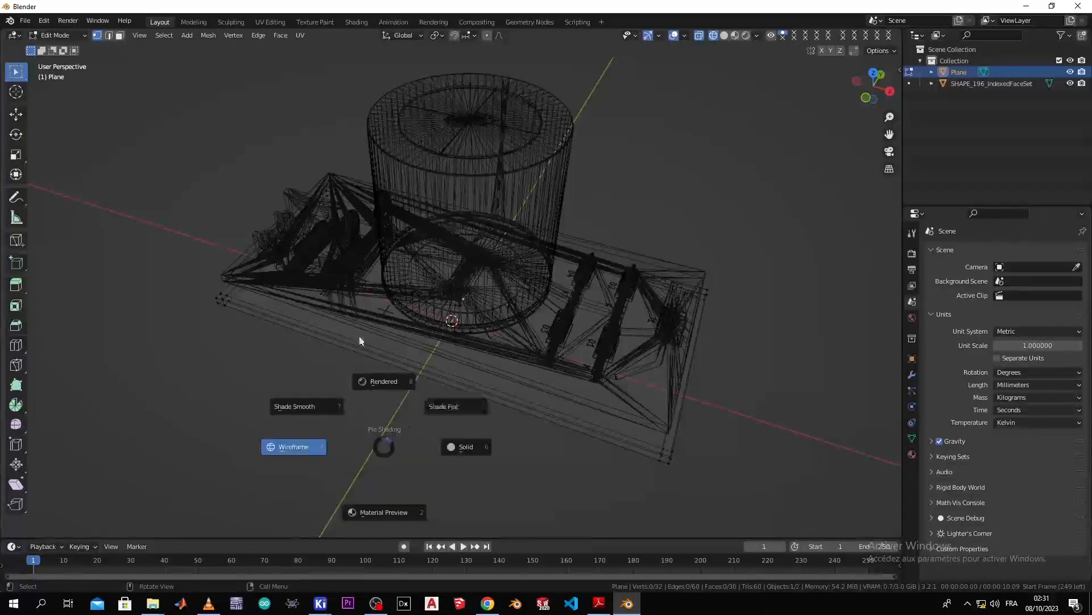
left_click(460, 460)
Select the slab's narrow top strip face at the +X end and show it in a wireframe right-side view
middle_click_drag(460, 461, 495, 462)
scroll(407, 477, "down", 3)
scroll(379, 427, "up", 3)
scroll(379, 427, "up", 2)
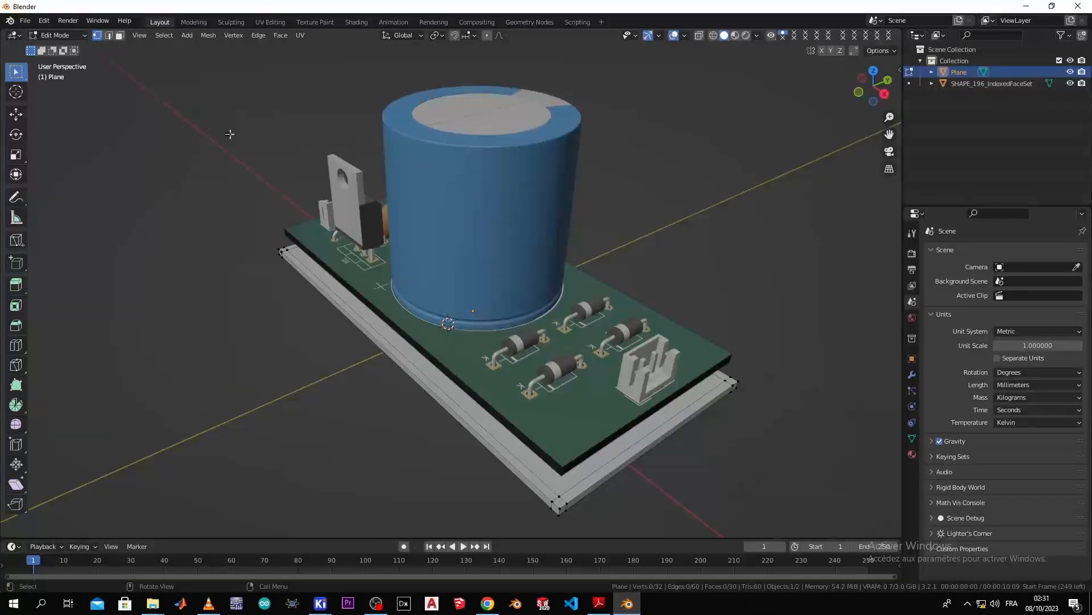
left_click(122, 38)
left_click(649, 438)
middle_click_drag(648, 439, 593, 412)
key("KP_3")
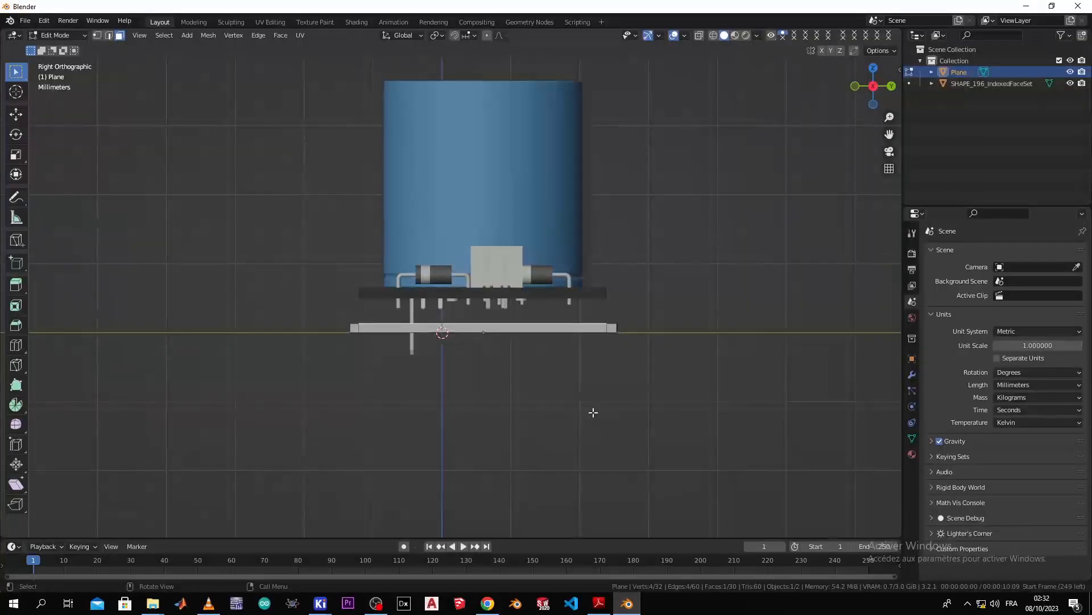
key("z")
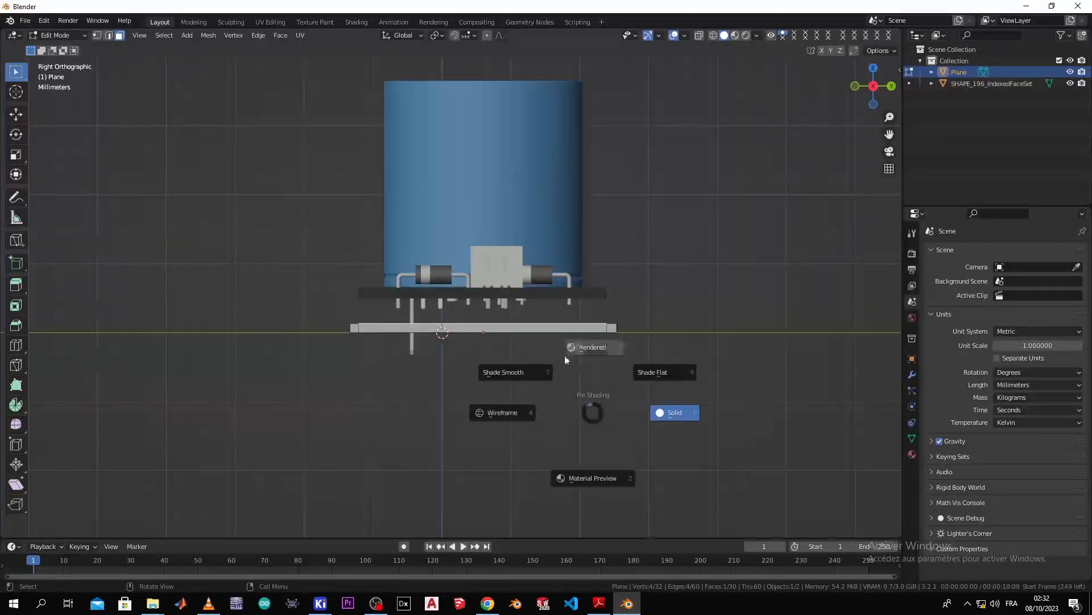
left_click(513, 420)
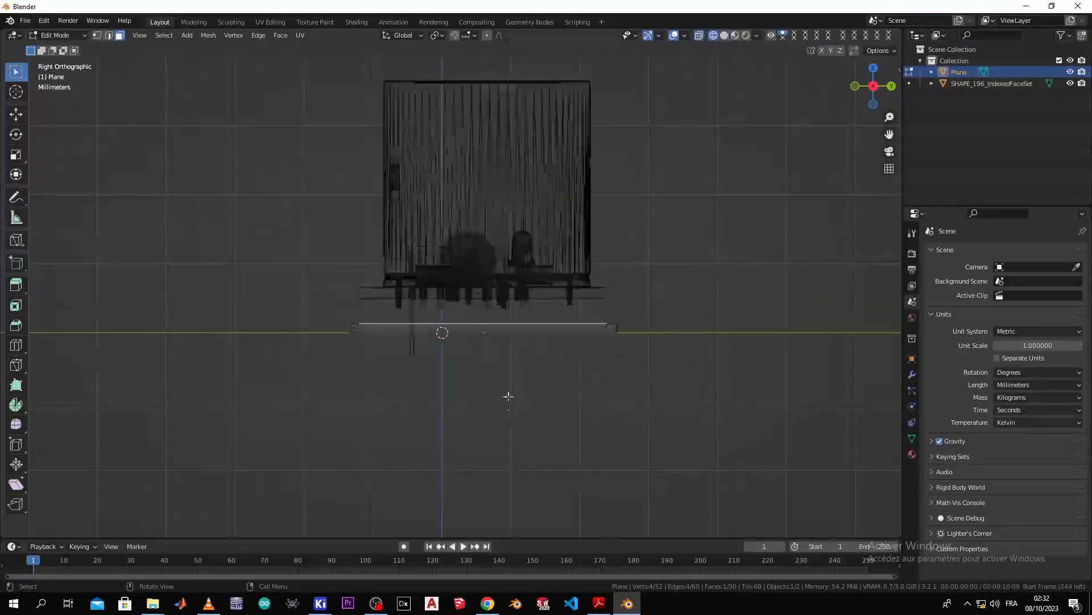
scroll(507, 378, "up", 8)
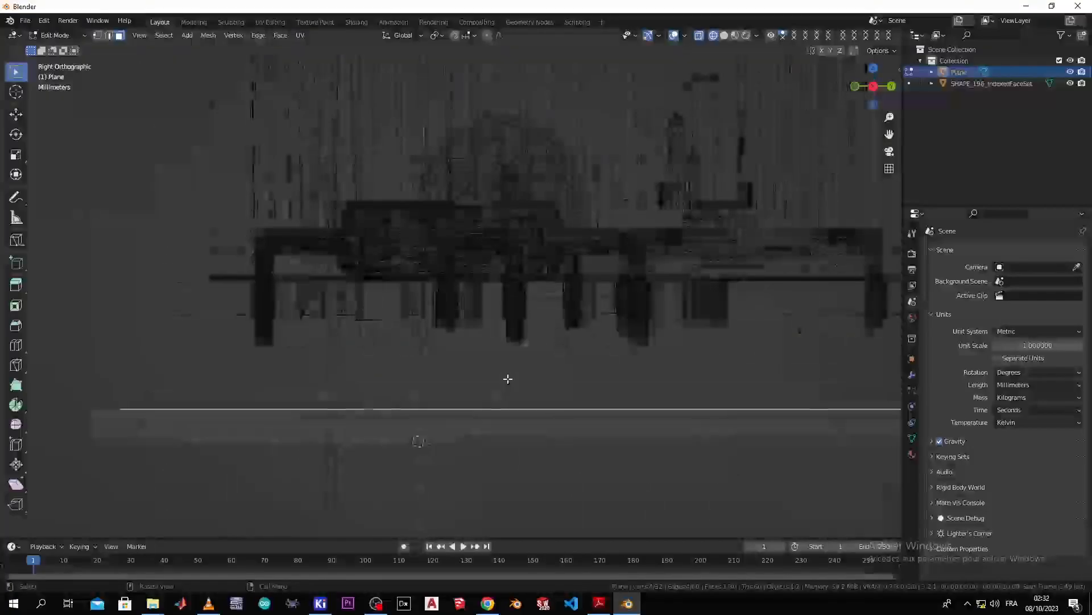
Try to extrude only the +X end strip about 6.4 mm upward
key("e")
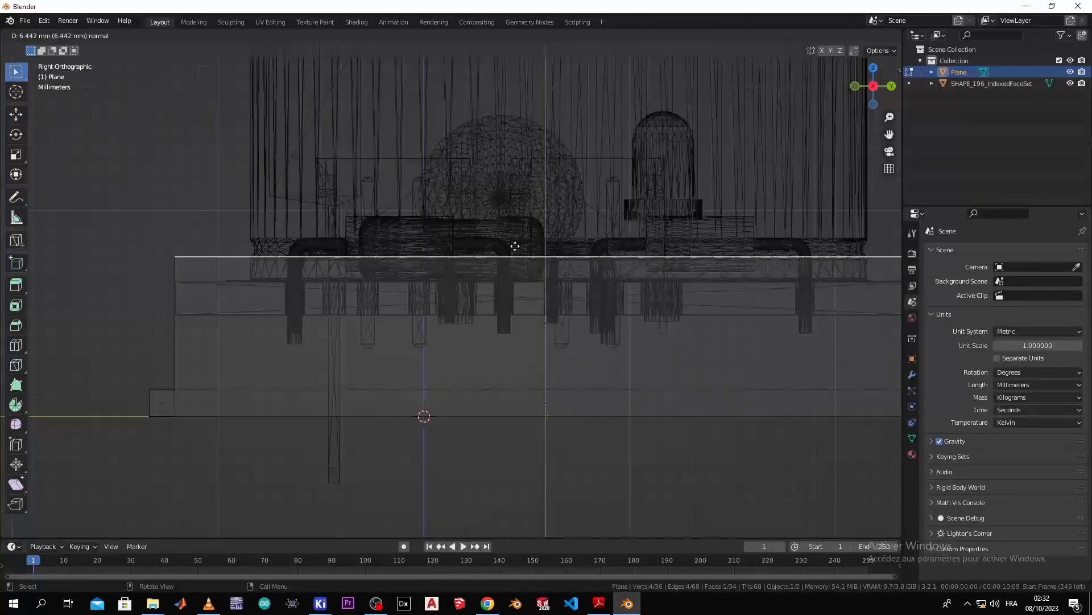
left_click(515, 246)
middle_click_drag(515, 246, 374, 351)
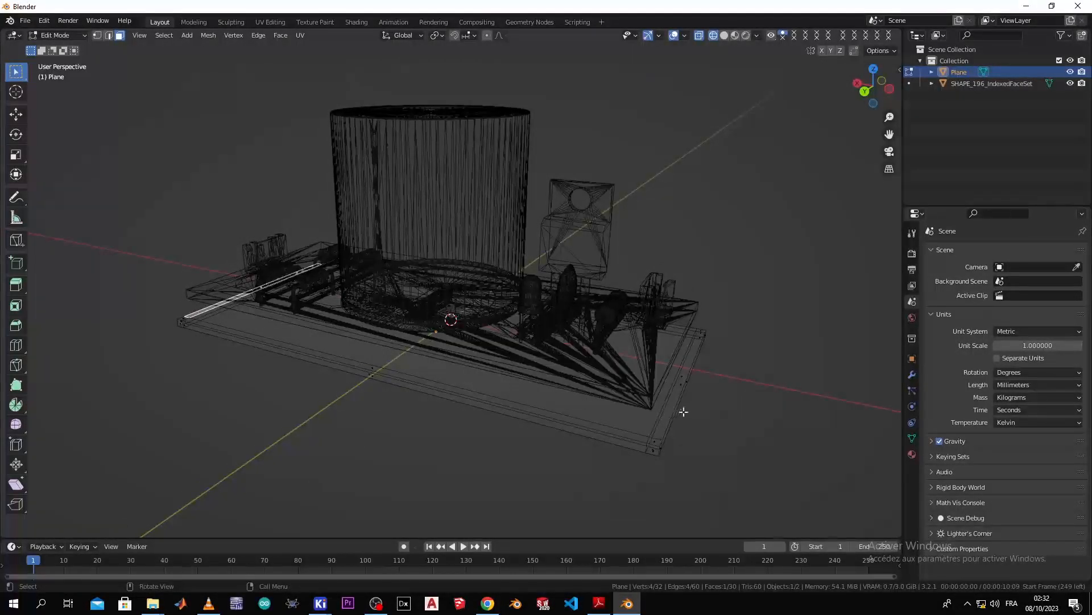
Add the -X end strip to the selection, extrude both strips about 6.3 mm upward into end walls, and restore solid shading
left_click(683, 378, "shift")
middle_click_drag(683, 377, 820, 429)
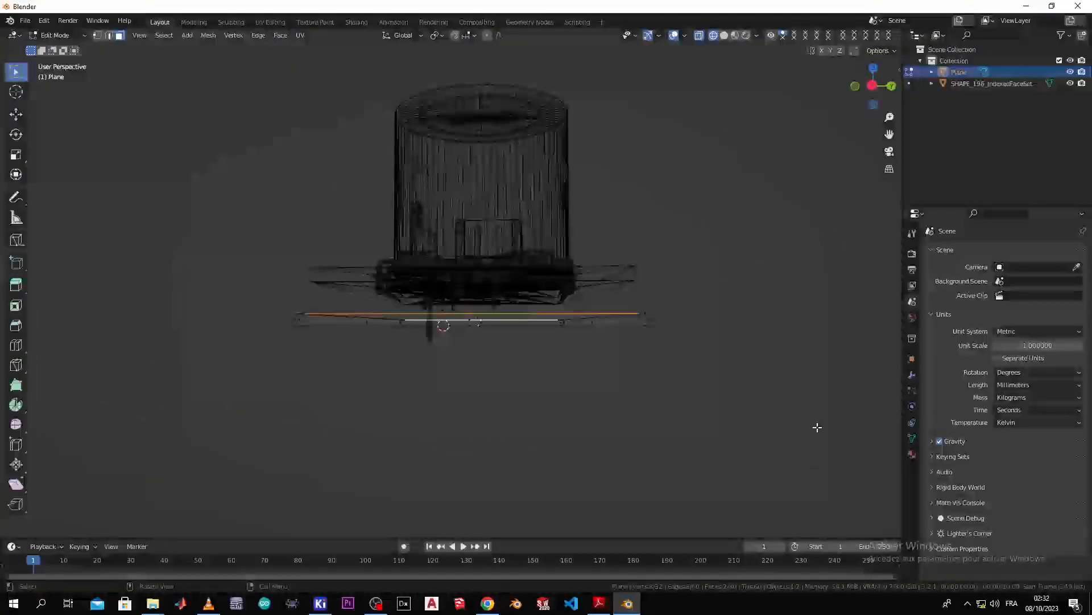
key("KP_3")
scroll(643, 355, "up", 6)
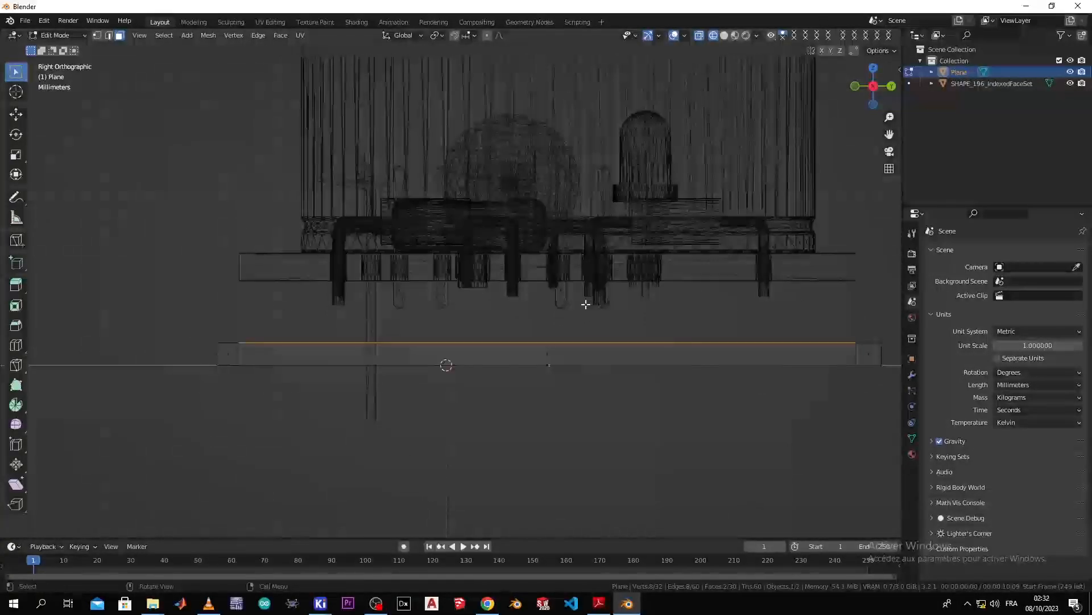
key("e")
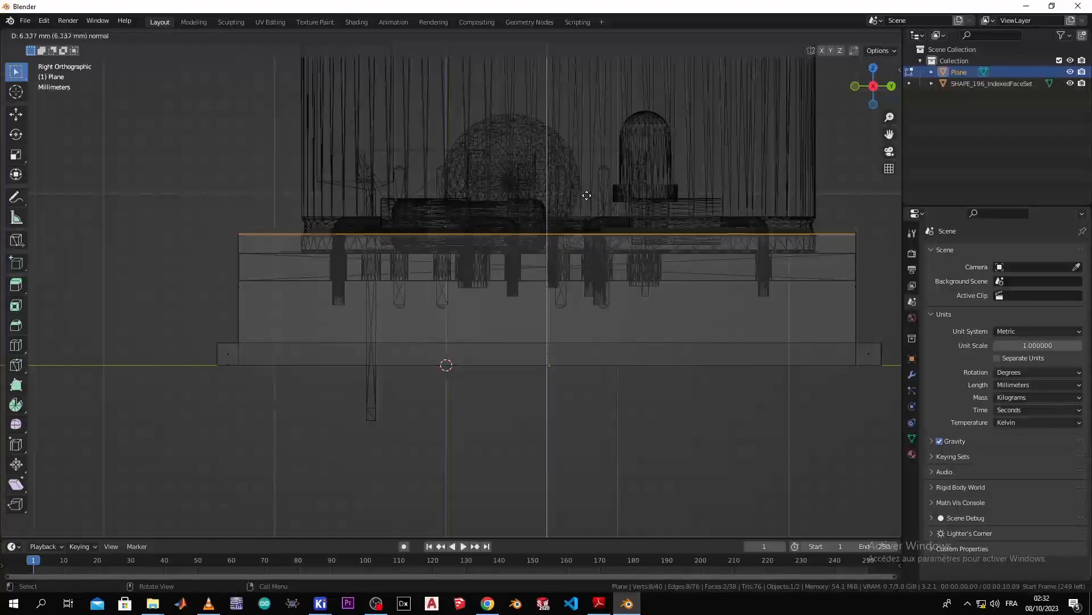
left_click(587, 193)
middle_click_drag(667, 273, 564, 374)
key("z")
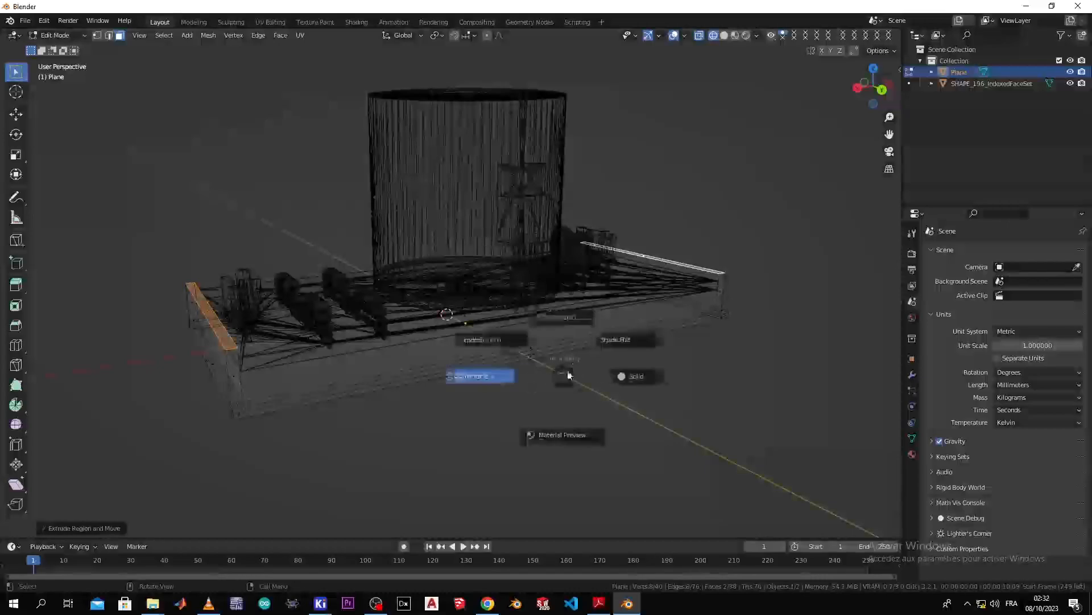
left_click(641, 380)
Add a horizontal loop cut around the +X end wall and slide it to -1.0, level with the wall's top edge
middle_click_drag(563, 404, 459, 420)
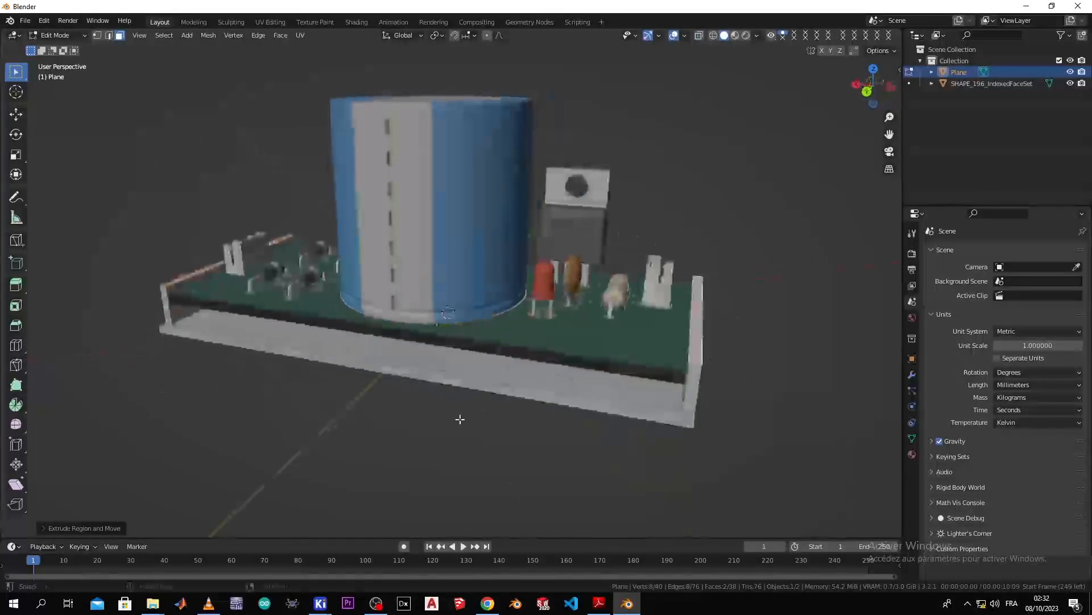
scroll(452, 415, "up", 6)
middle_click_drag(396, 362, 454, 339)
scroll(361, 313, "down", 2)
scroll(496, 342, "up", 3)
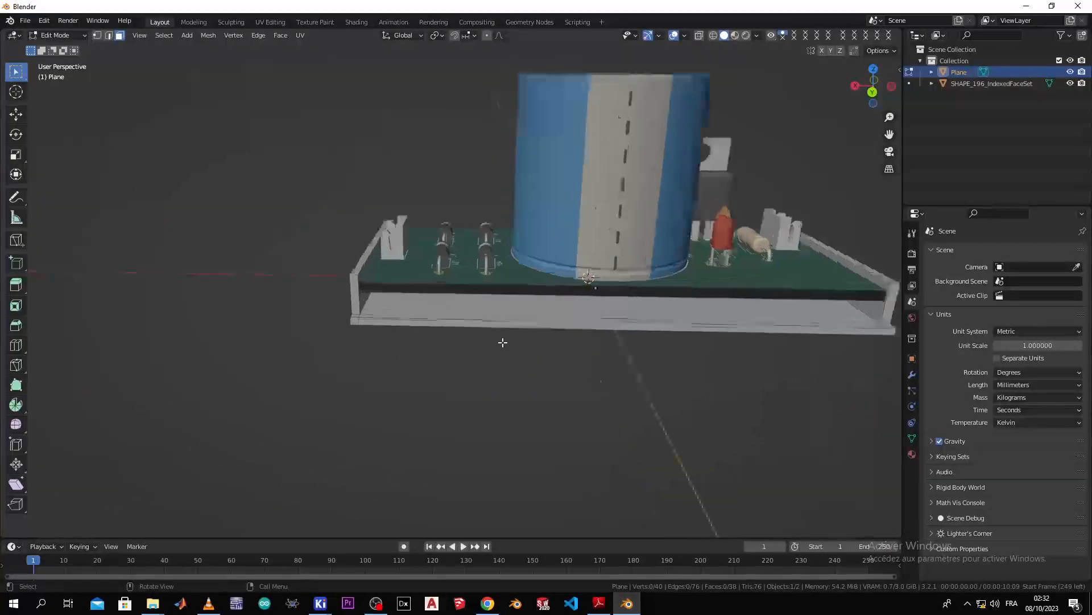
key("ctrl+r")
left_click(306, 287)
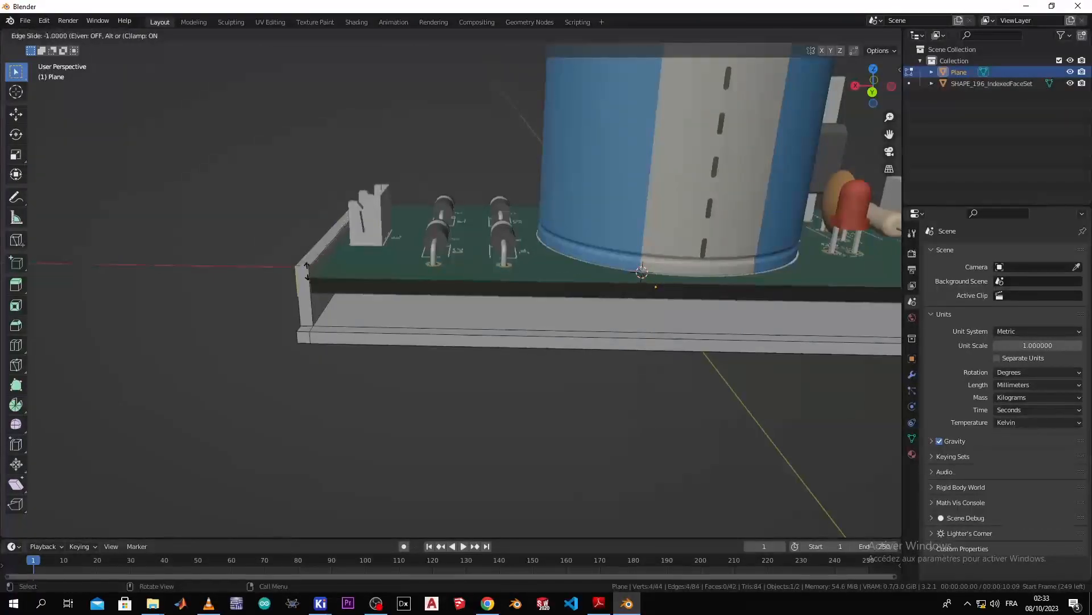
left_click(308, 272)
Move the new edge loop on the +X end wall 1 mm down along Z from its top edge
key("g")
type("z3")
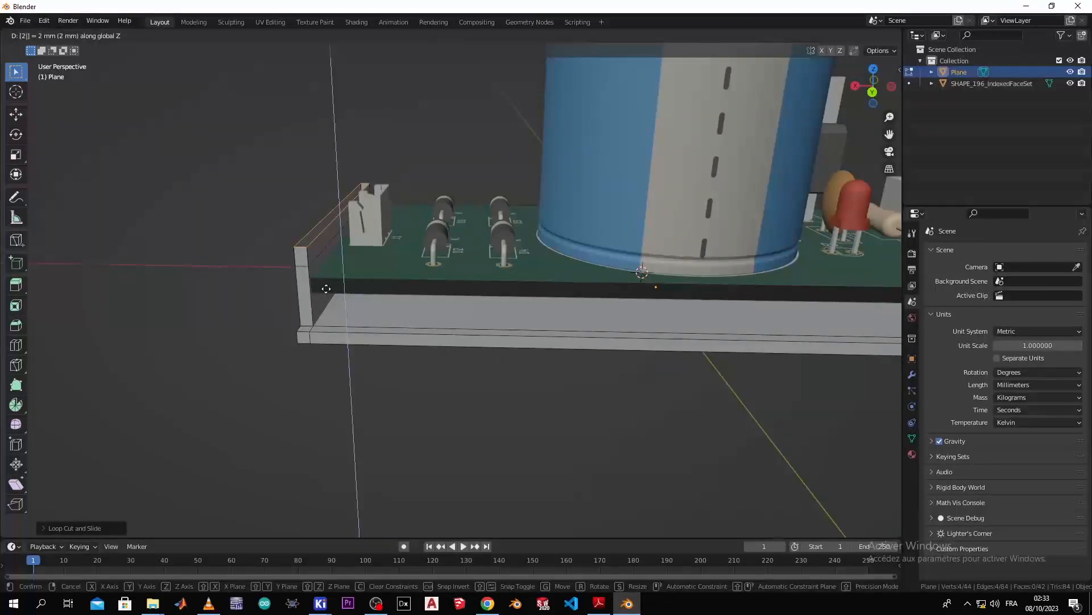
key("BackSpace")
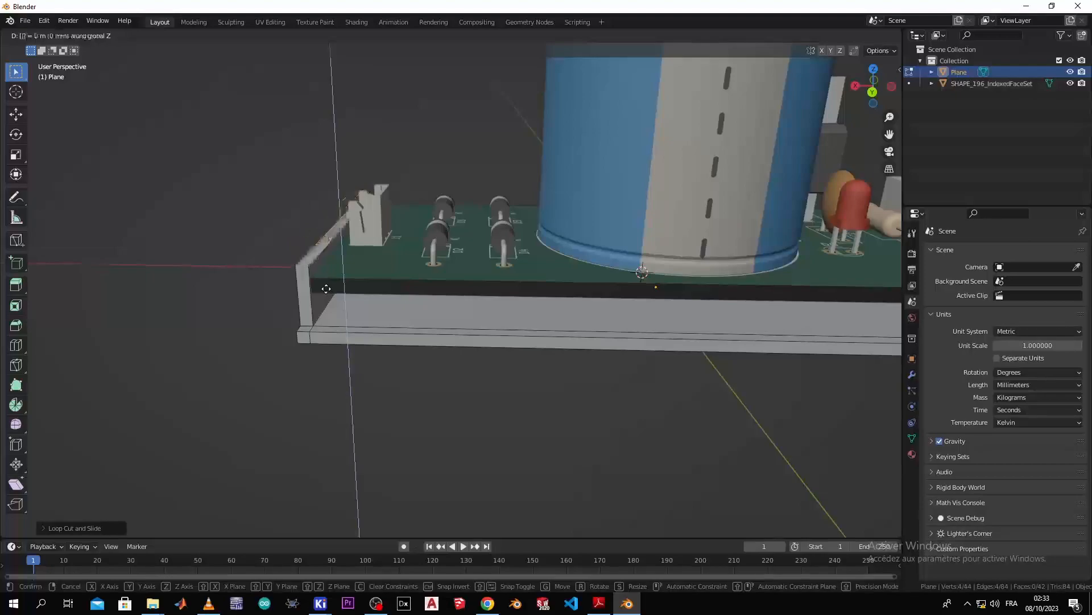
type("1")
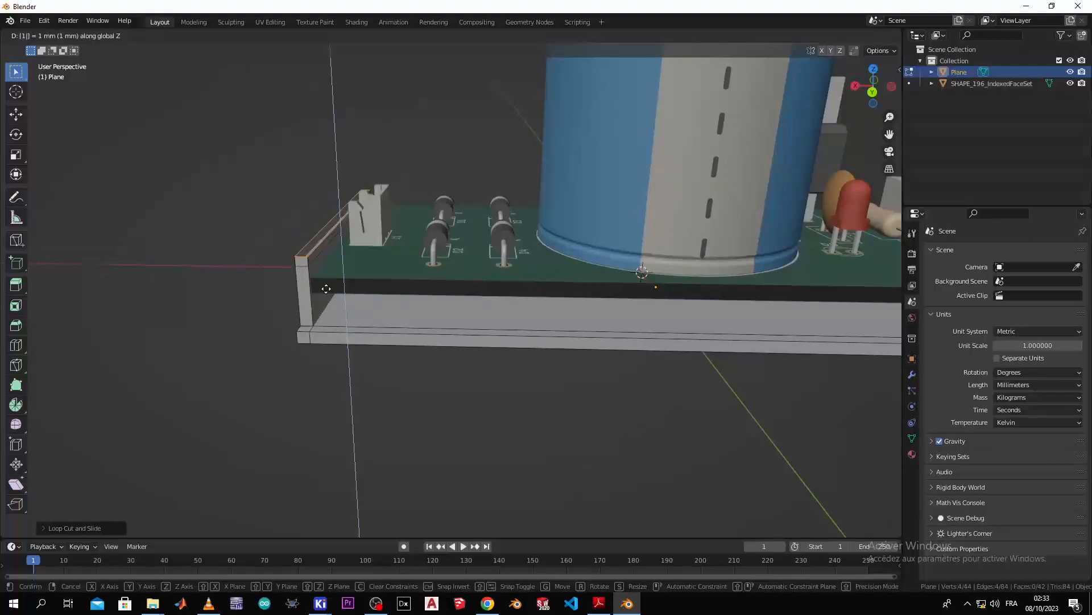
key("minus")
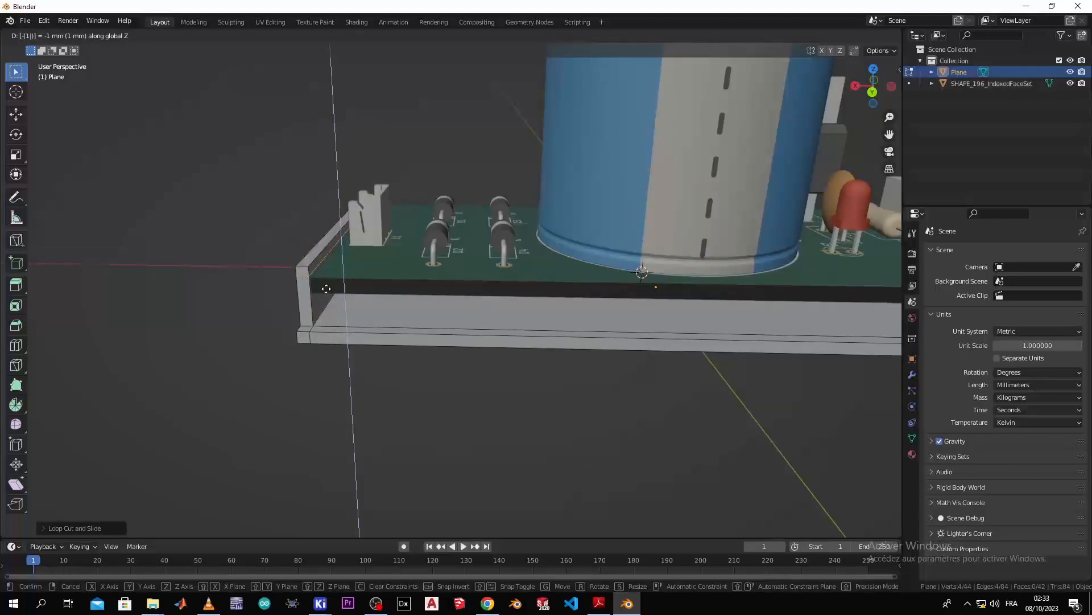
key("Return")
Add a loop cut at the top edge of the -X end wall and move it 1 mm down along Z
middle_click_drag(326, 288, 731, 278)
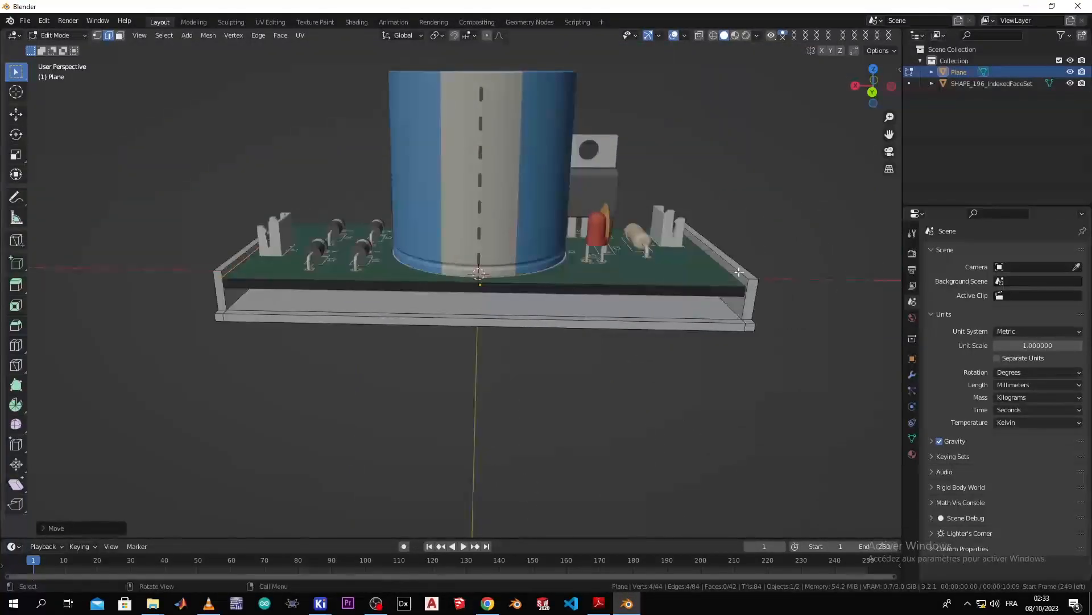
key("ctrl+r")
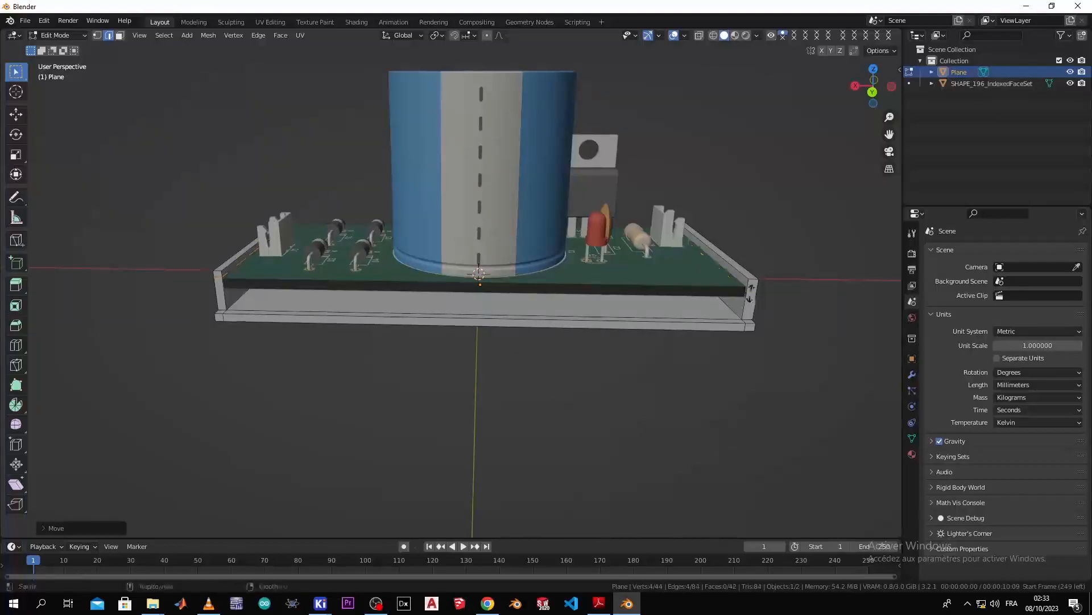
left_click(749, 291)
left_click(759, 256)
scroll(739, 292, "up", 5)
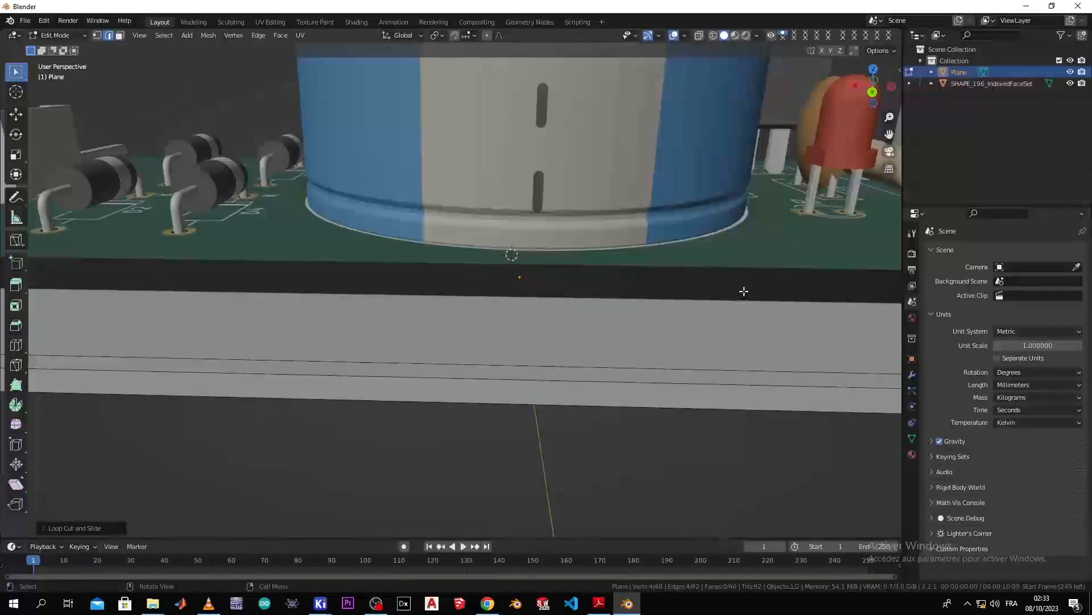
scroll(560, 290, "up", 2)
scroll(561, 290, "down", 5)
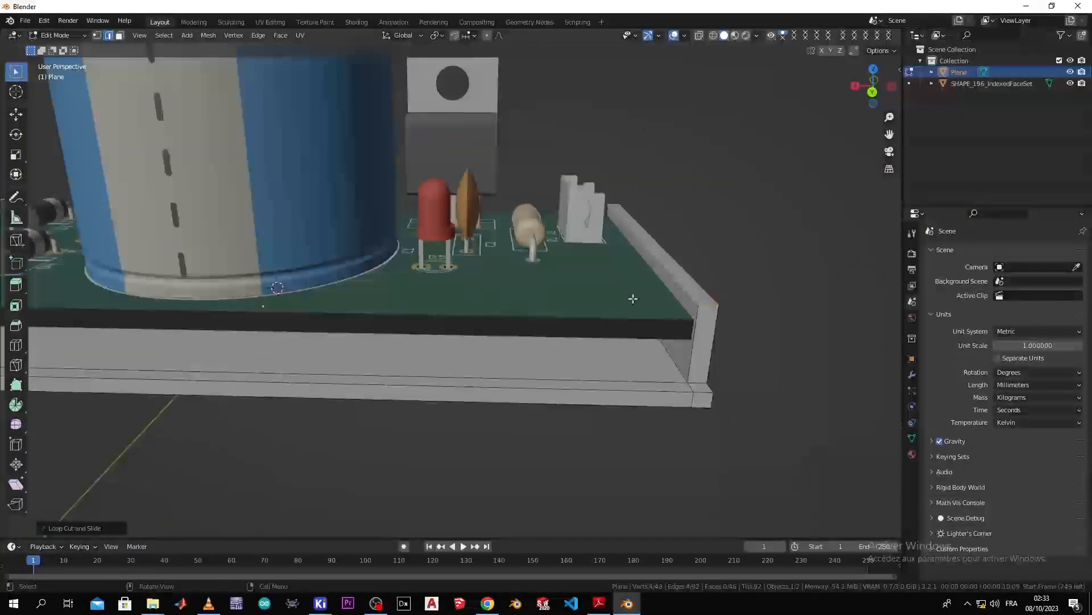
key("g")
key("z")
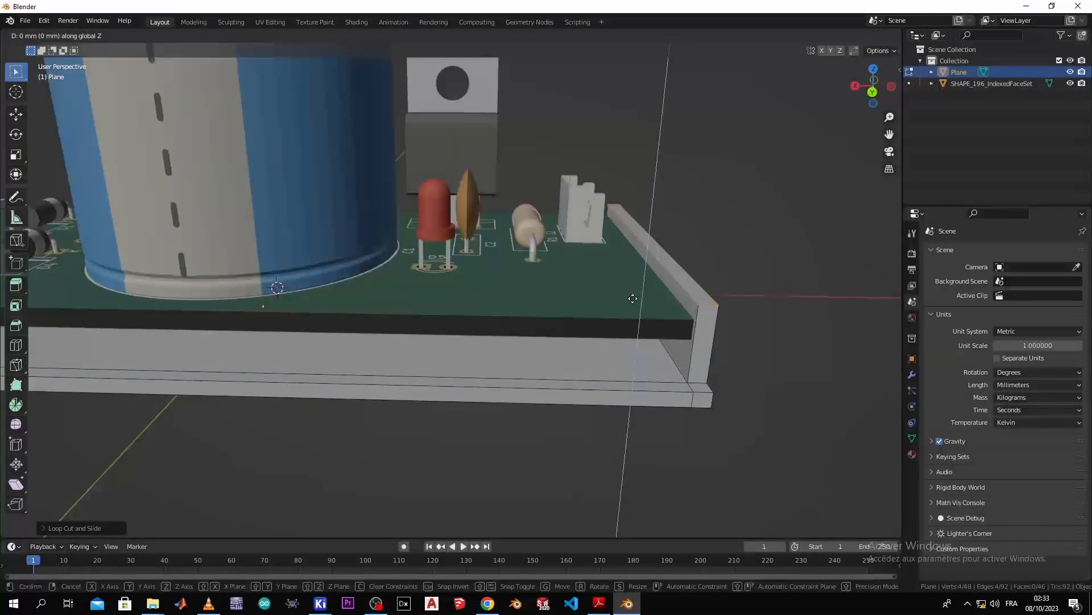
left_click(633, 298)
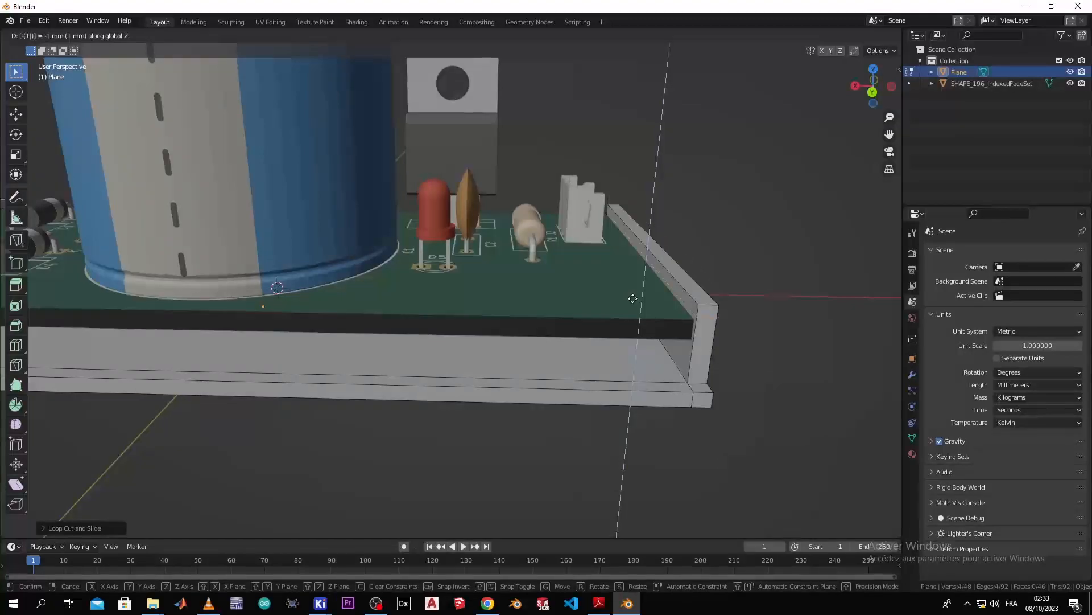
Select the inward-facing top band faces of both end walls and try a common region extrusion on them
scroll(620, 288, "down", 3)
scroll(495, 307, "up", 2)
middle_click_drag(519, 276, 669, 319, "shift")
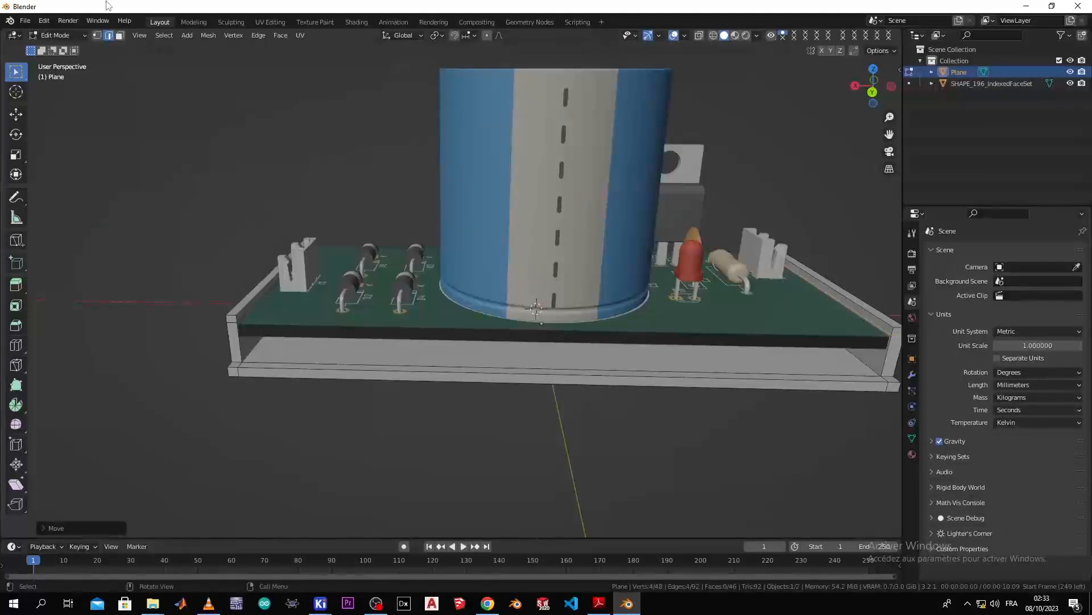
left_click(119, 36)
scroll(259, 283, "up", 1)
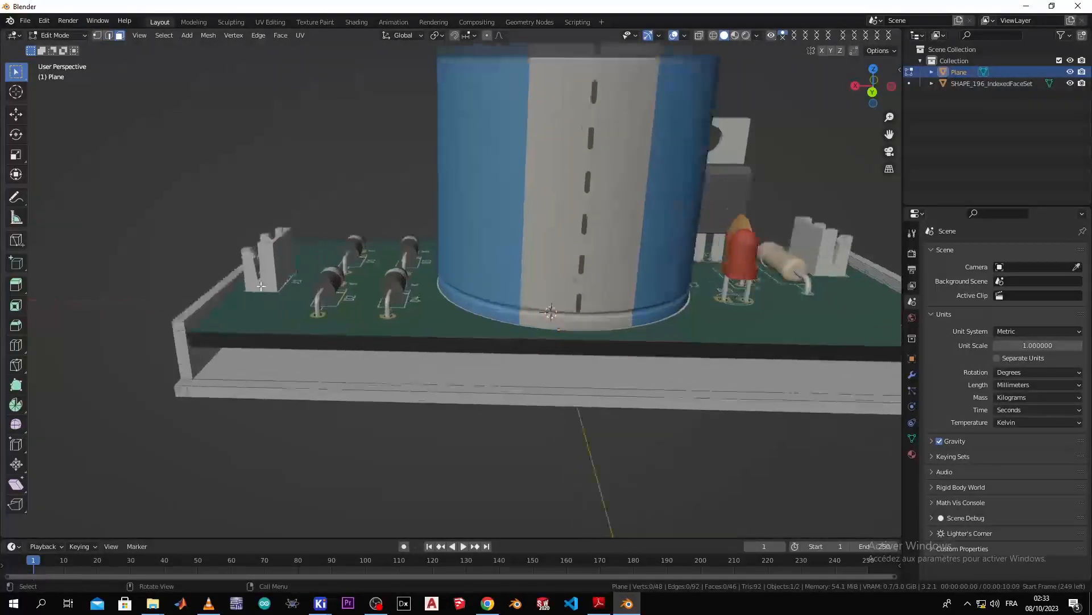
left_click(230, 296)
middle_click_drag(816, 365, 701, 328, "shift")
left_click(750, 307, "shift")
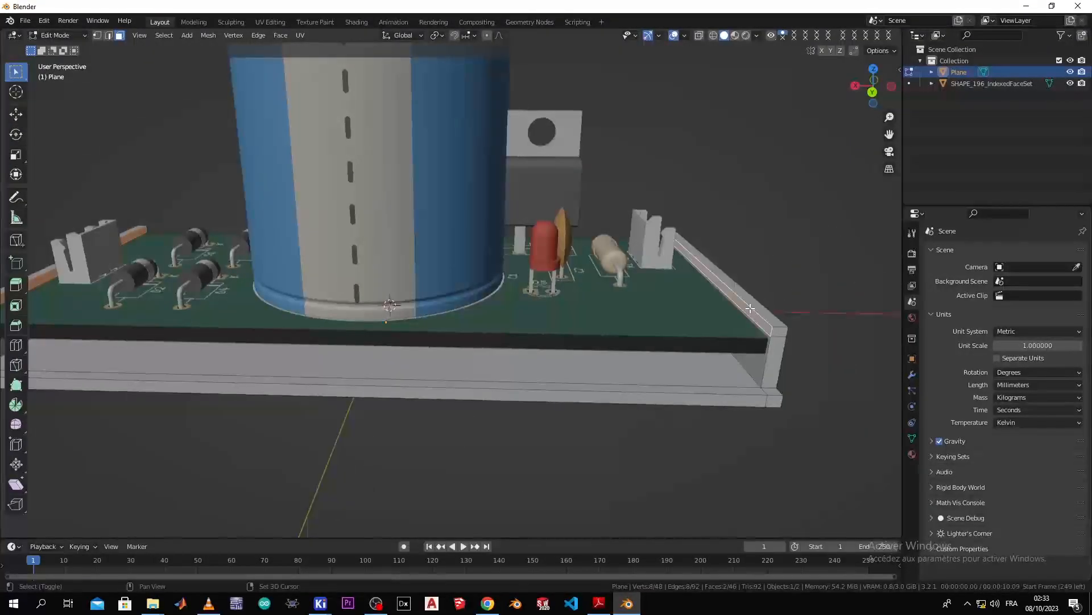
scroll(581, 360, "down", 3)
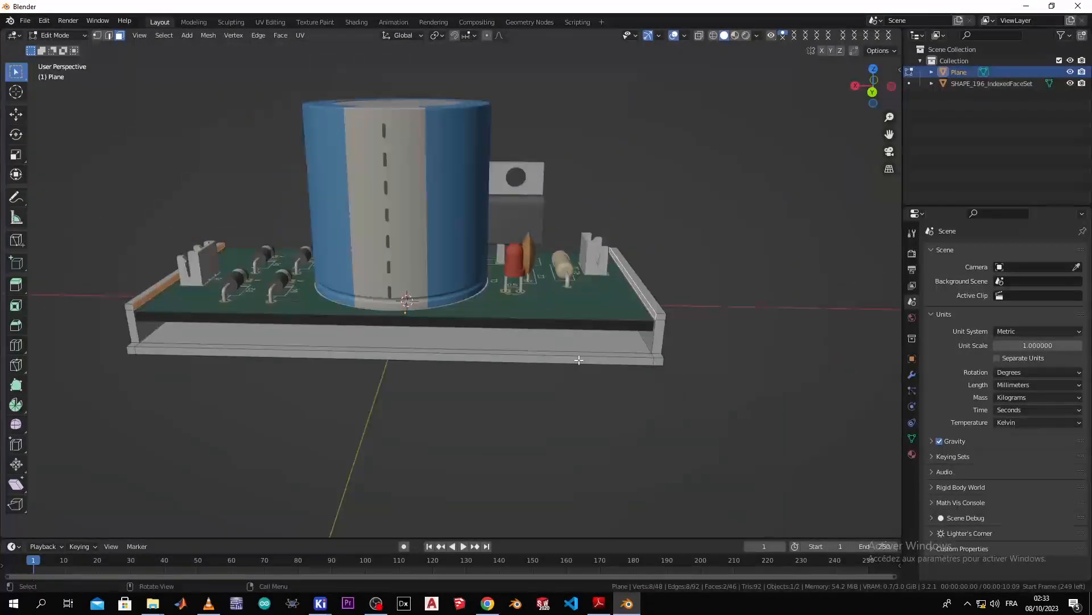
key("e")
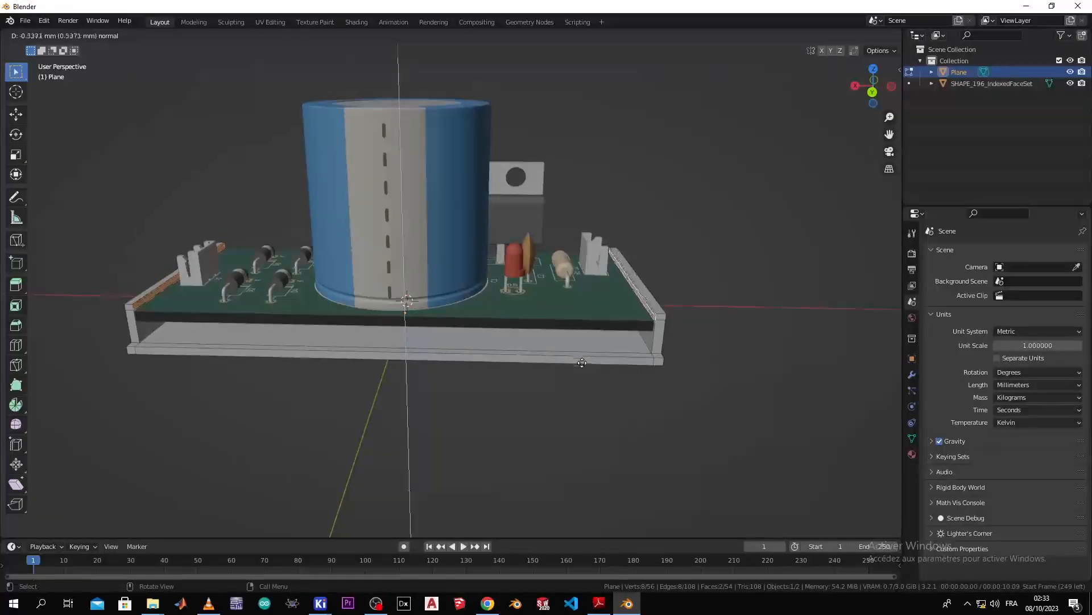
left_click(585, 365)
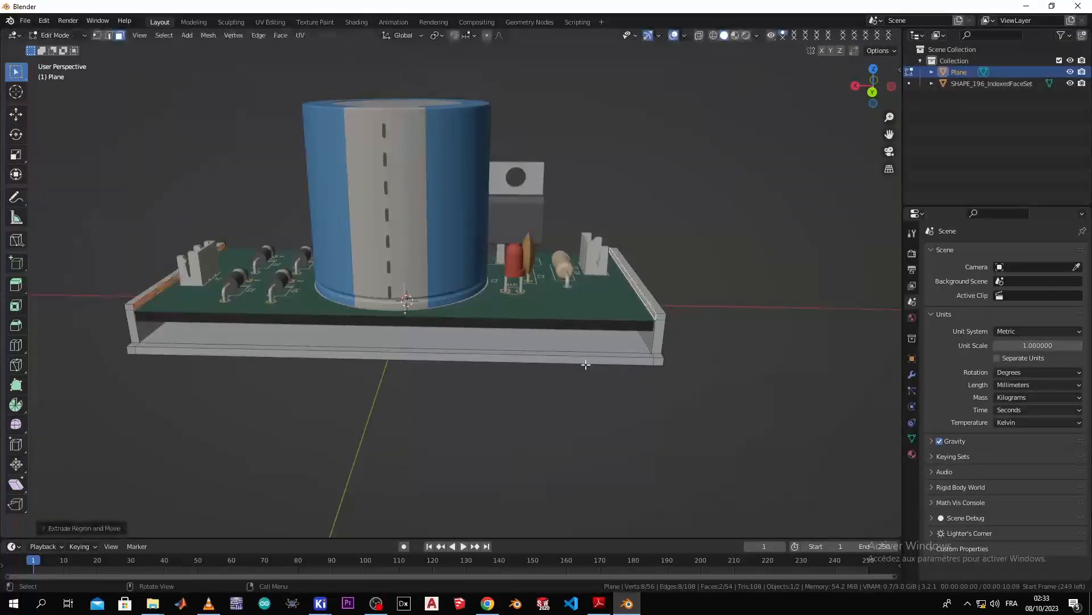
Extrude the two band faces inward with Extrude Individual Faces, forming ledges over both ends of the board
right_click(600, 336)
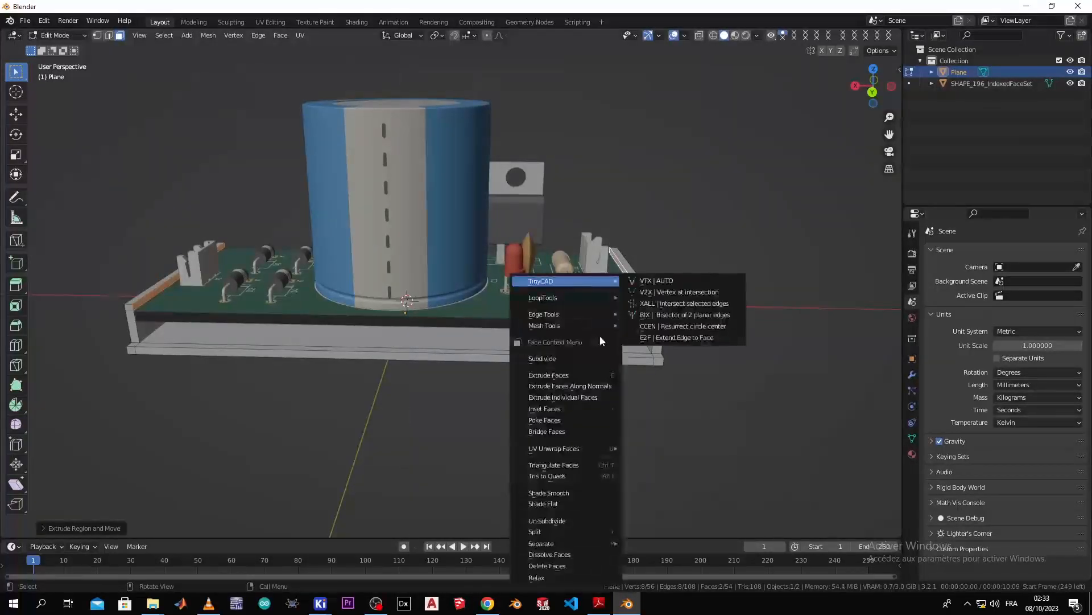
left_click(583, 398)
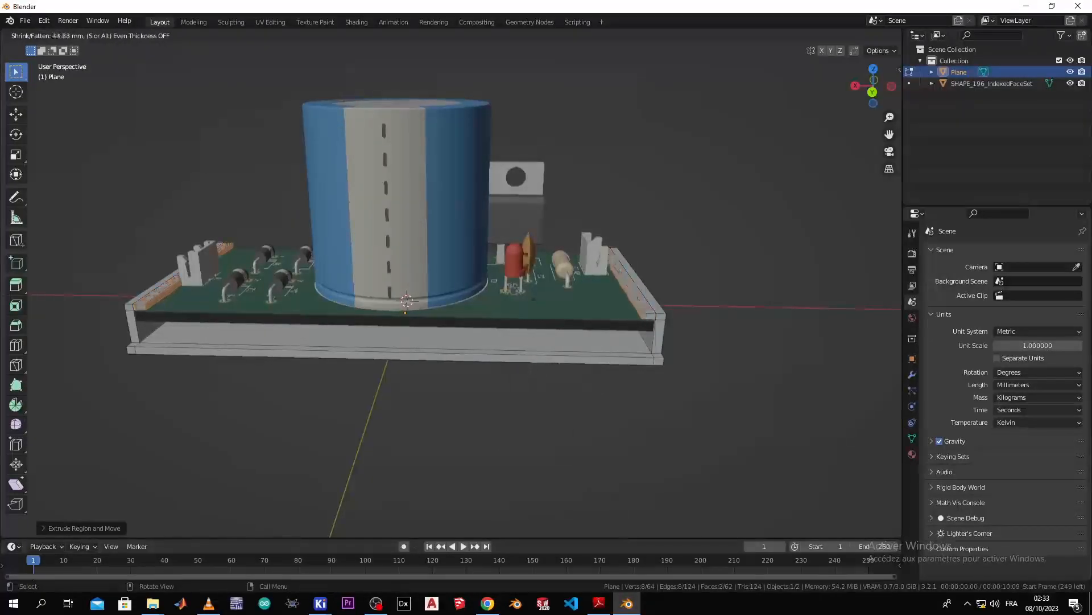
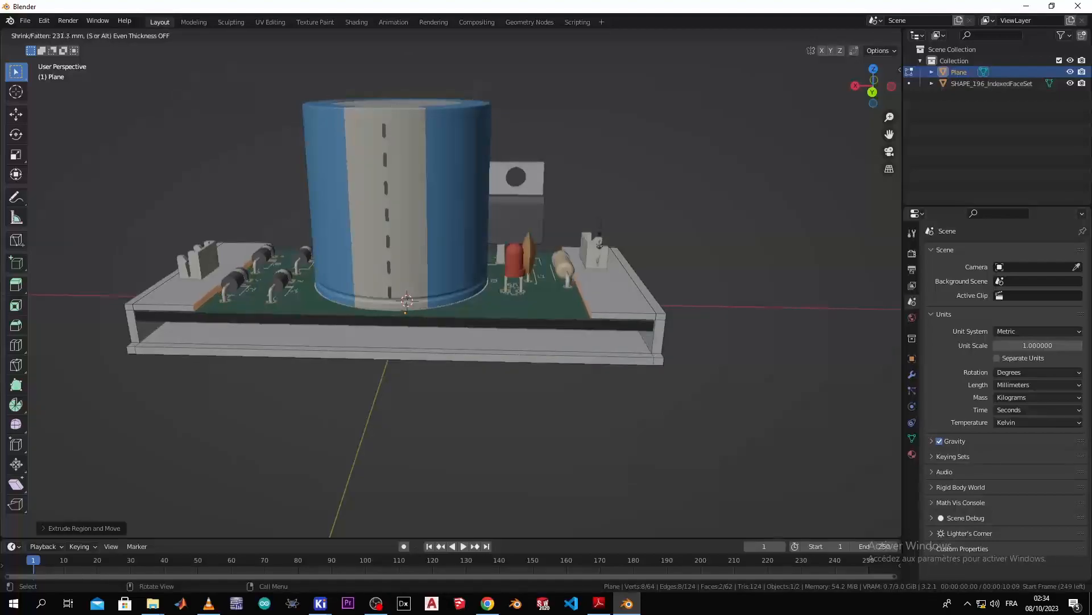
left_click(601, 296)
middle_click_drag(598, 298, 545, 357)
left_click(488, 413)
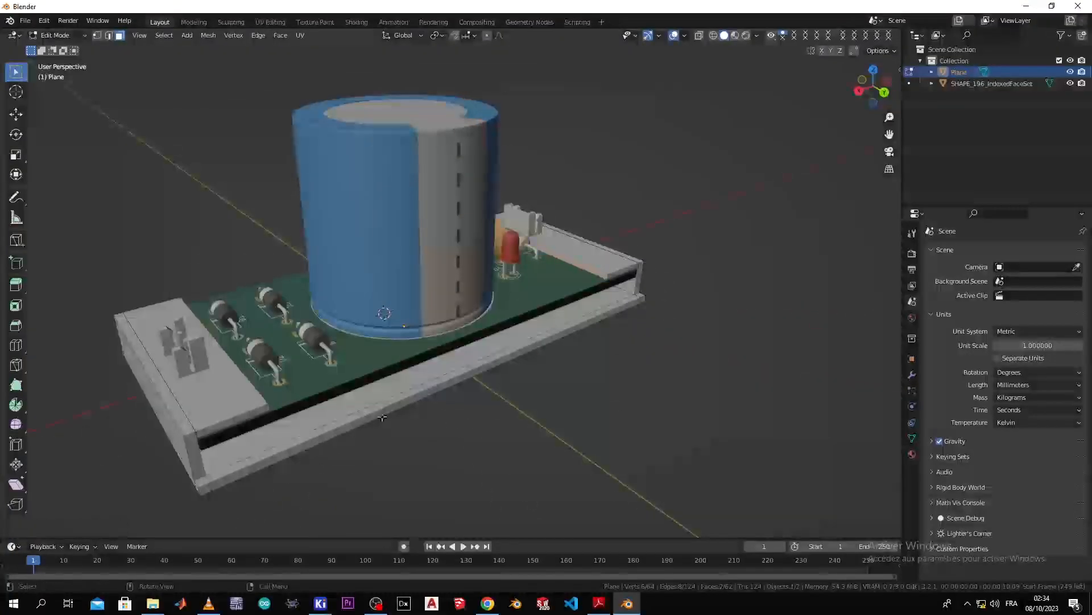
Select the narrow top strip along the slab's +Y long edge together with its two corner faces
scroll(305, 392, "up", 3)
middle_click_drag(271, 385, 552, 234, "shift")
scroll(509, 244, "down", 4)
middle_click_drag(419, 216, 516, 278)
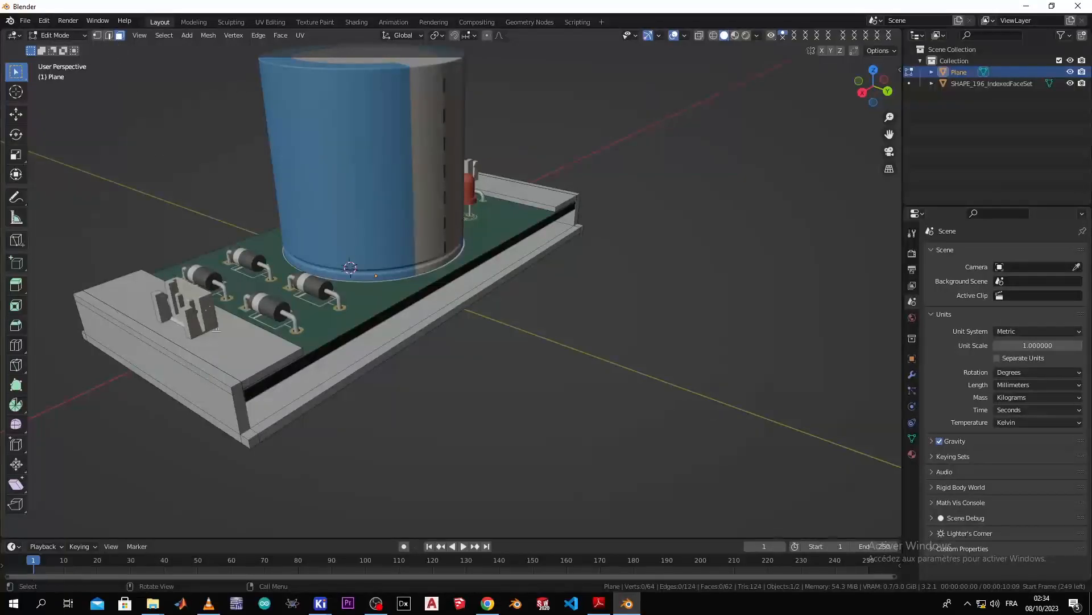
left_click(276, 421, "shift")
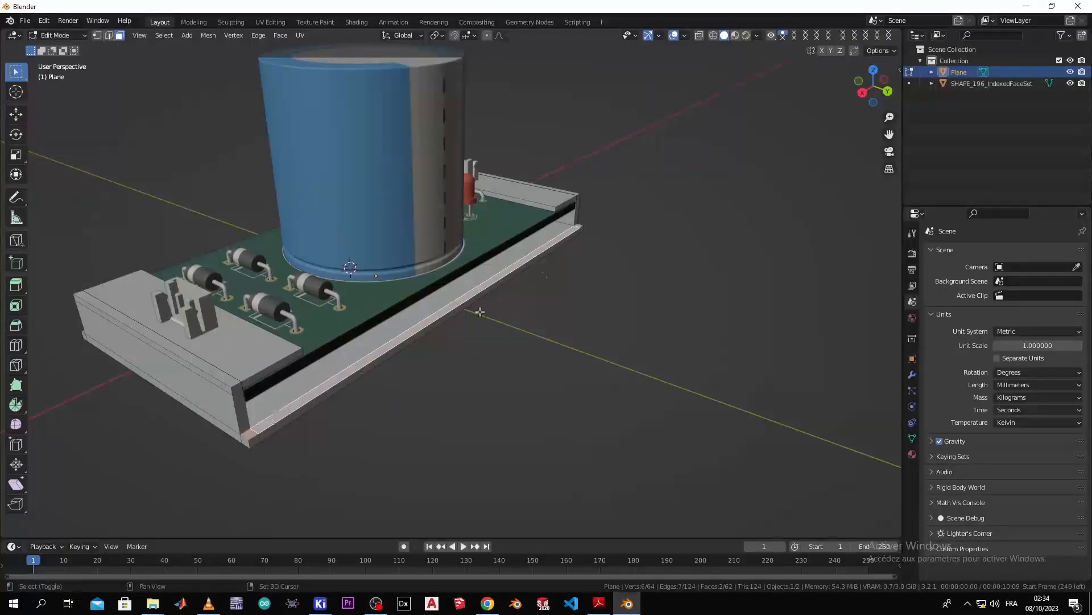
middle_click_drag(583, 226, 530, 312)
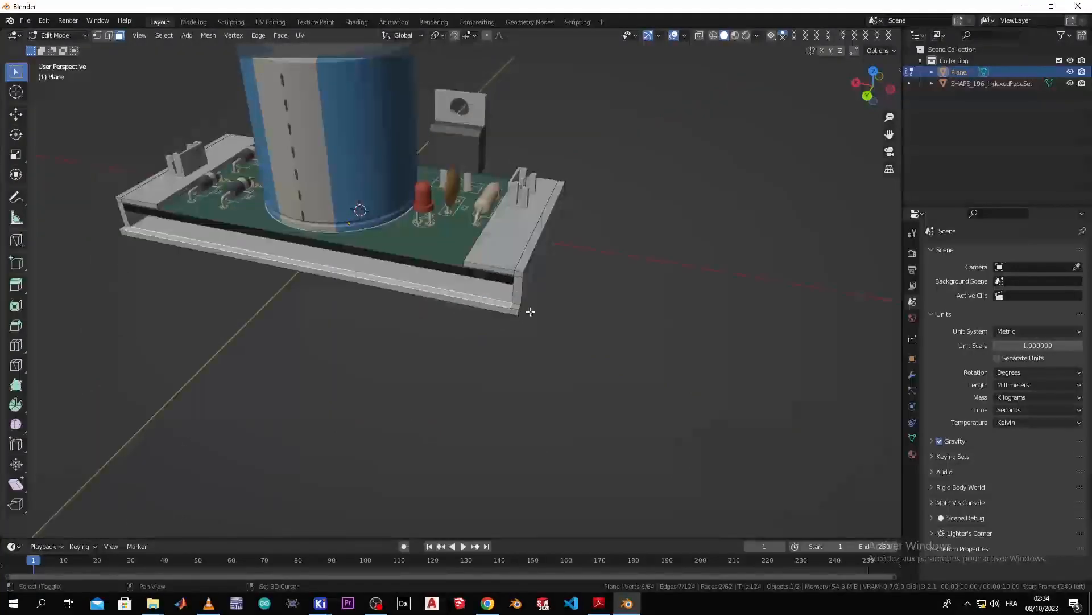
left_click(517, 305, "shift")
Add the narrow top strip along the slab's -Y long edge and its two corner faces to the selection
middle_click_drag(578, 285, 355, 282)
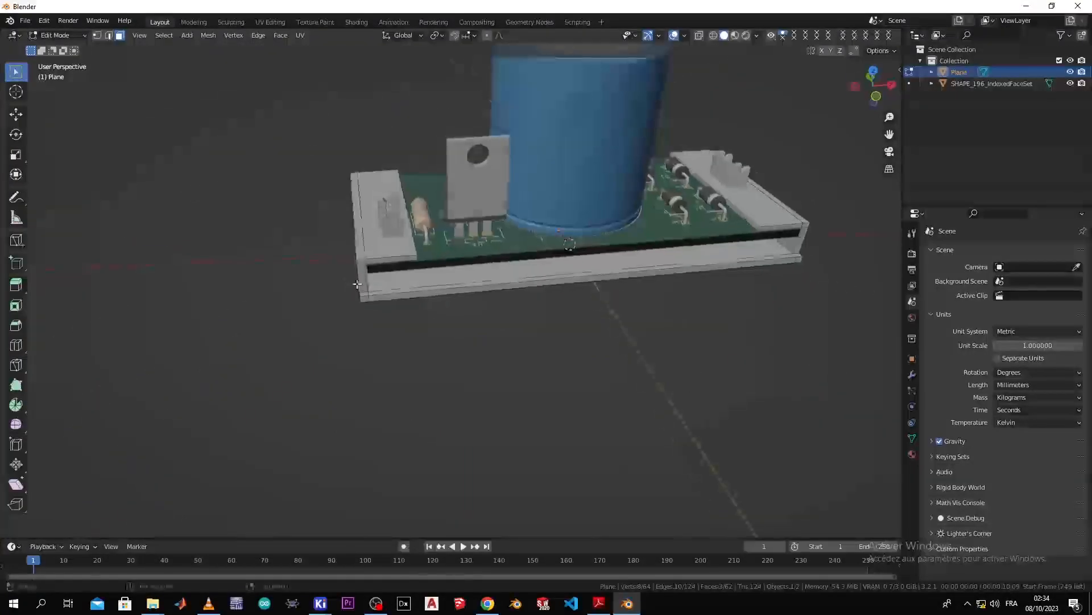
left_click(385, 294, "shift")
middle_click_drag(743, 257, 385, 317, "shift")
scroll(362, 325, "up", 4)
middle_click_drag(243, 328, 424, 298, "shift")
left_click(424, 299, "shift")
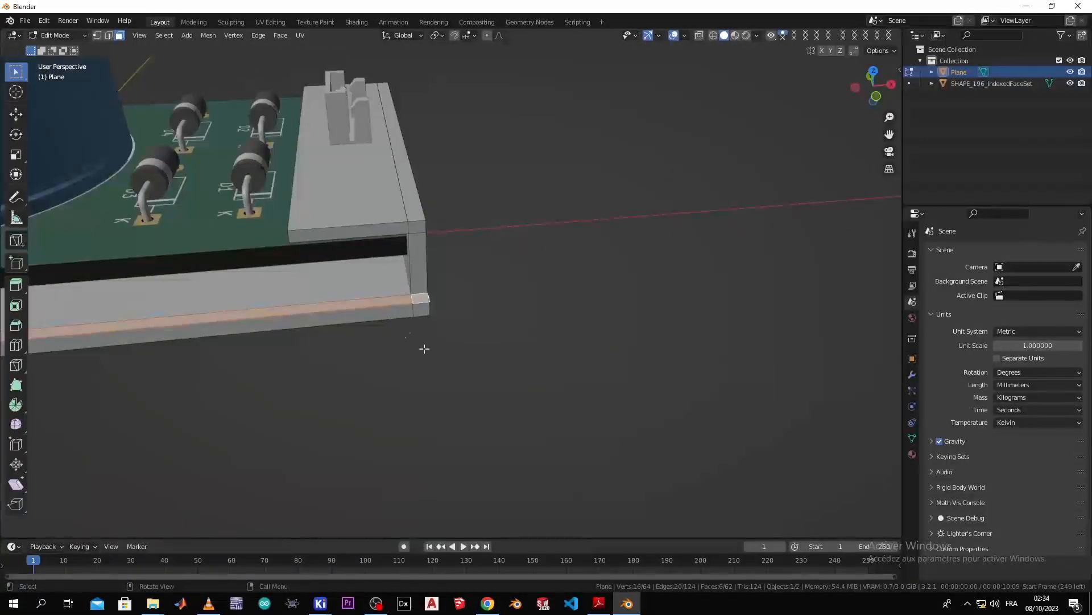
Extrude the selected strips about 6.3 mm upward in a wireframe front view, level with the end walls, and restore solid shading
key("KP_1")
middle_click_drag(447, 266, 951, 342, "shift")
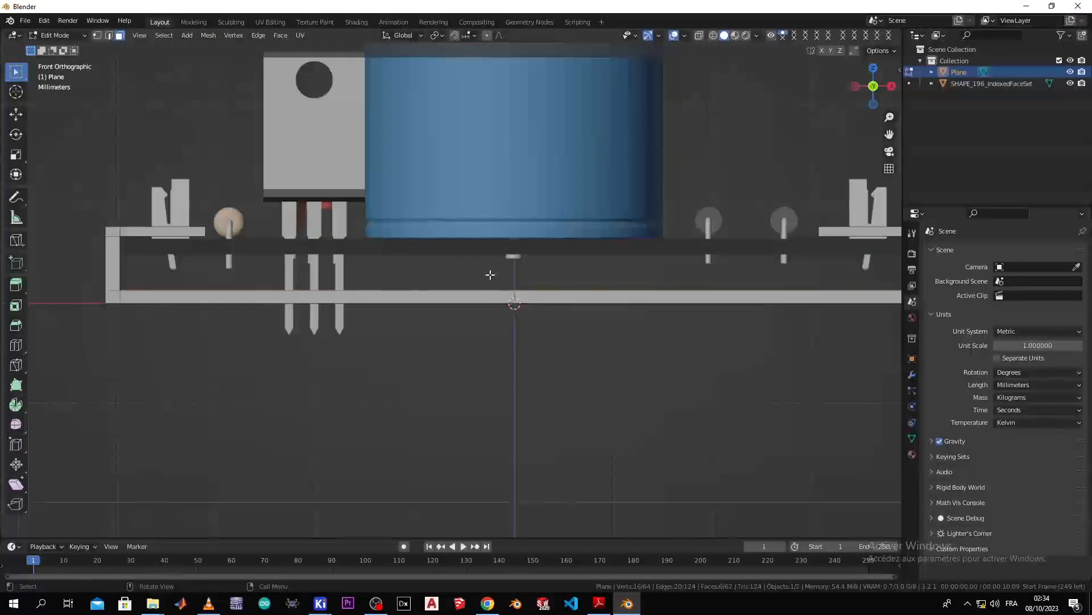
key("z")
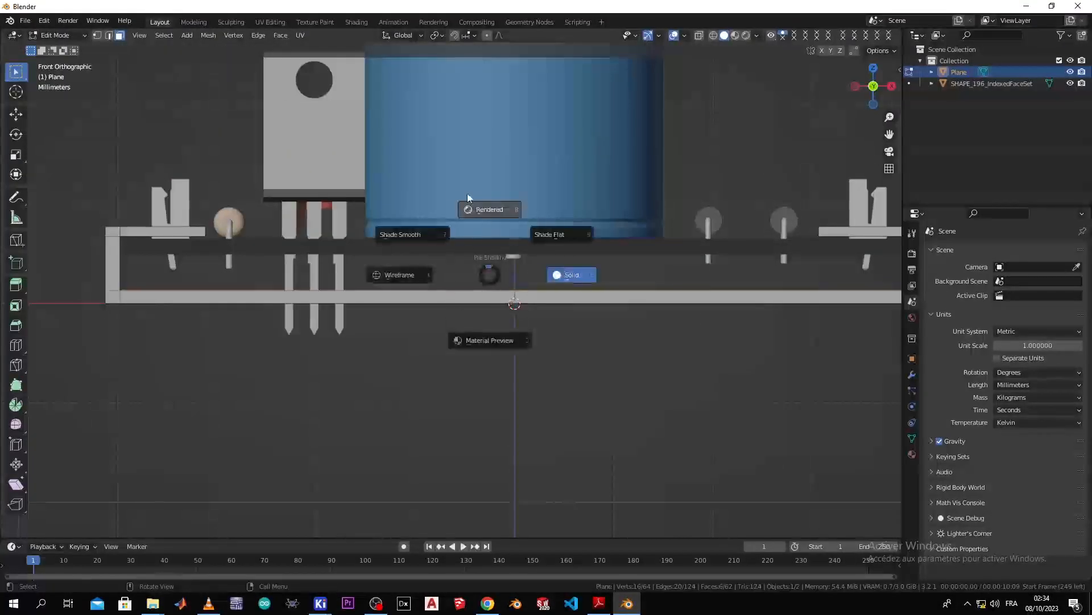
left_click(423, 274)
middle_click_drag(320, 262, 559, 276, "shift")
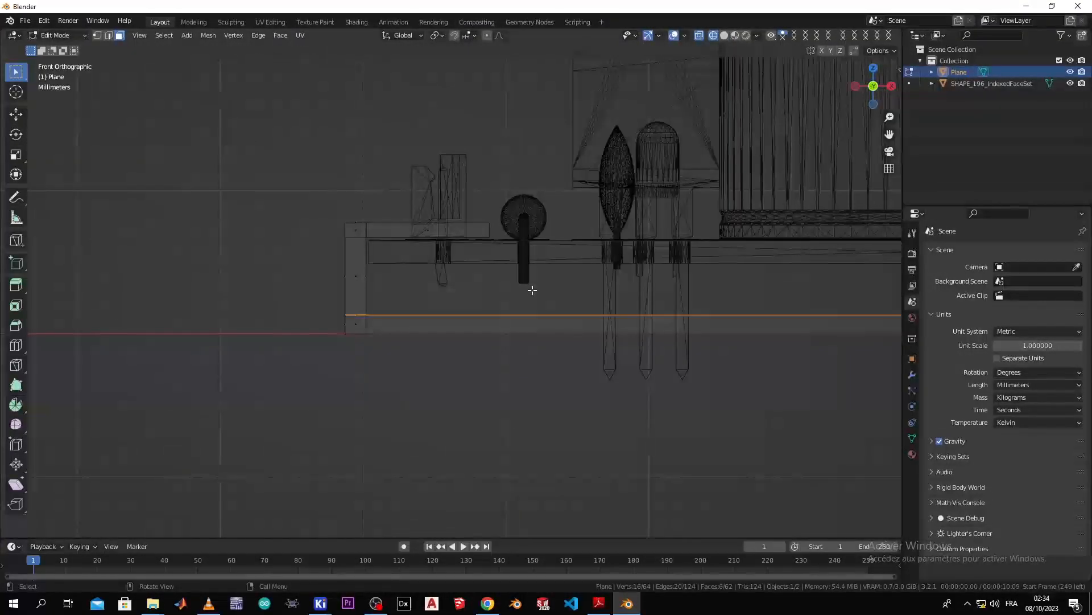
key("e")
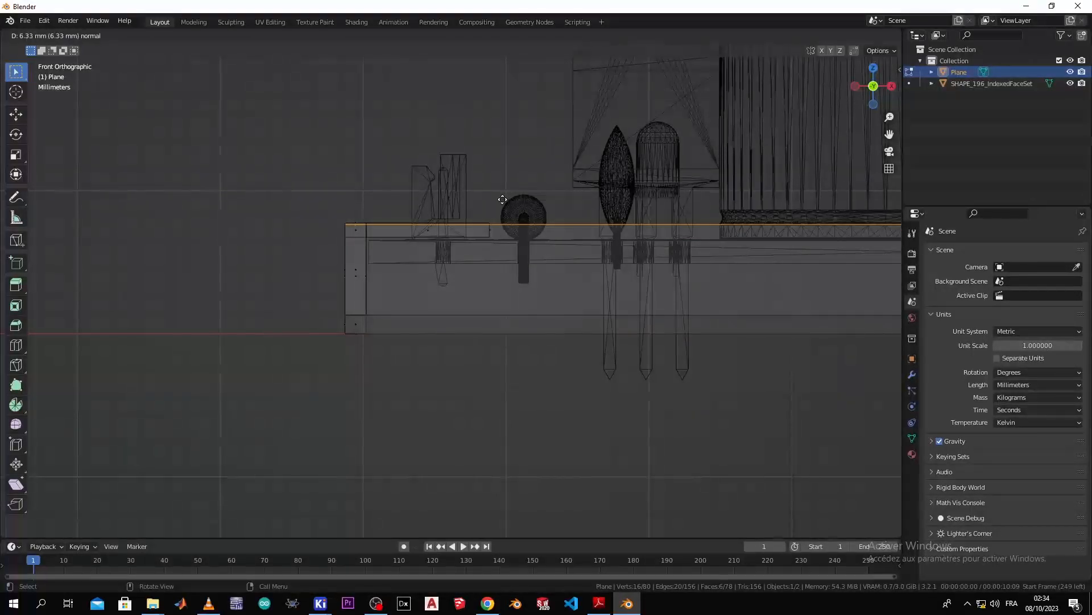
left_click(503, 198)
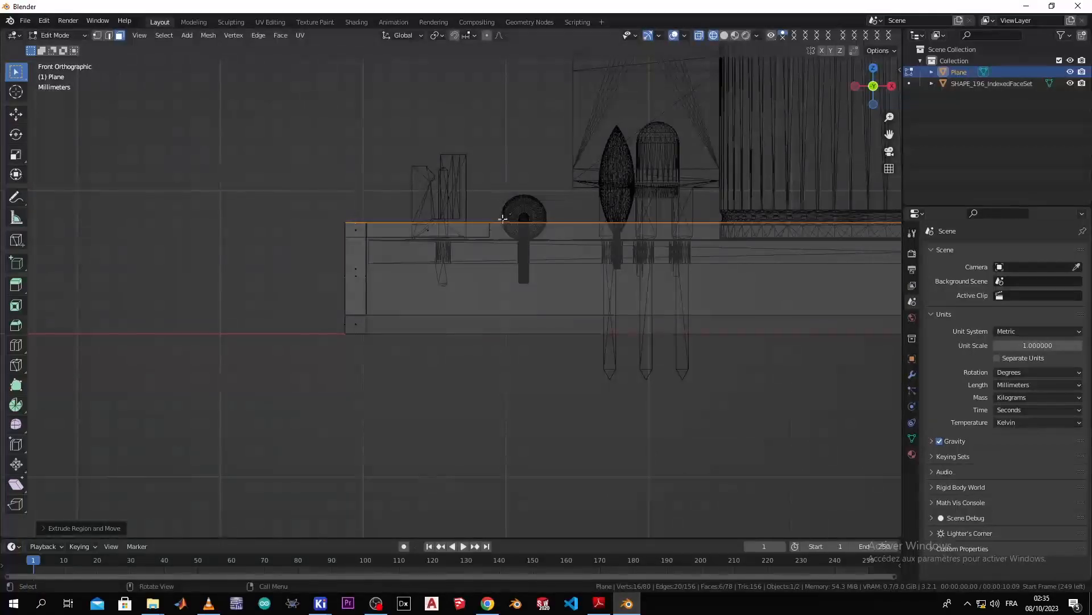
left_click(424, 437)
mouse_move(415, 393)
middle_mouse_down()
mouse_move(434, 414)
mouse_move(558, 434)
mouse_move(624, 420)
mouse_move(558, 436)
mouse_move(469, 419)
mouse_move(469, 394)
mouse_move(571, 425)
mouse_move(407, 383)
mouse_move(420, 349)
mouse_move(495, 334)
mouse_move(477, 323)
middle_mouse_up()
key("z")
left_click(502, 401)
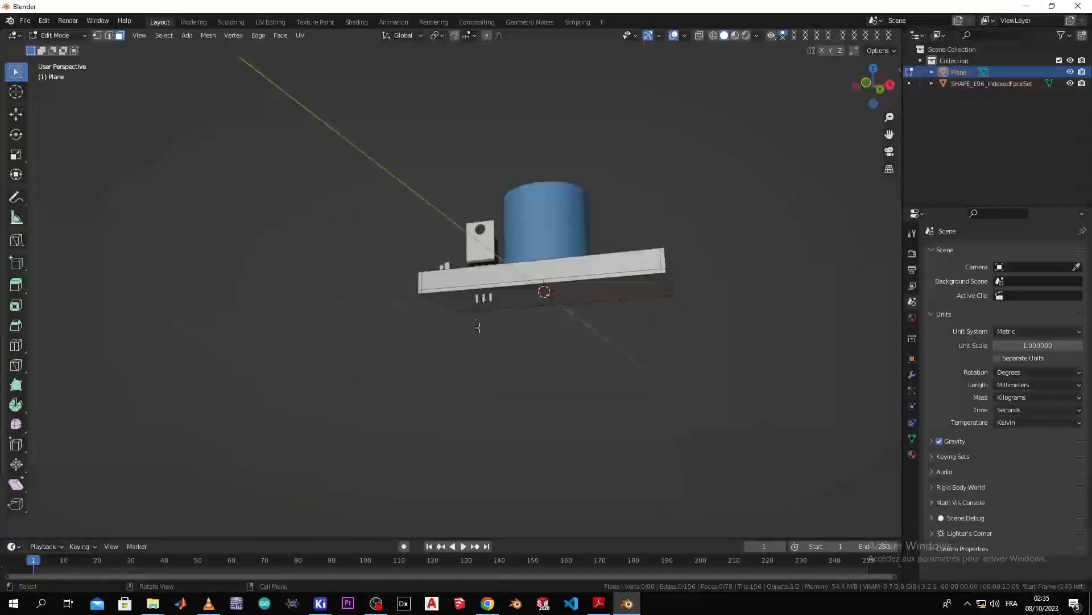
Examine the enclosure around the board from below and from all sides, including in Object Mode
scroll(565, 312, "up", 5)
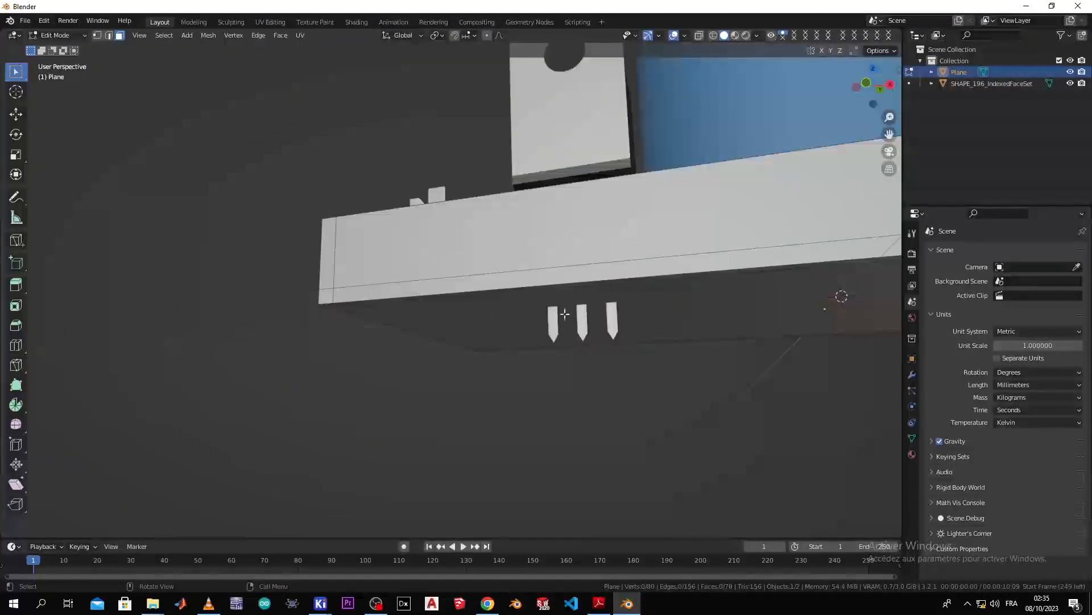
middle_click_drag(630, 293, 395, 397)
scroll(500, 357, "up", 3)
scroll(512, 350, "down", 5)
scroll(370, 384, "up", 4)
scroll(346, 372, "down", 4)
middle_click_drag(347, 372, 615, 335)
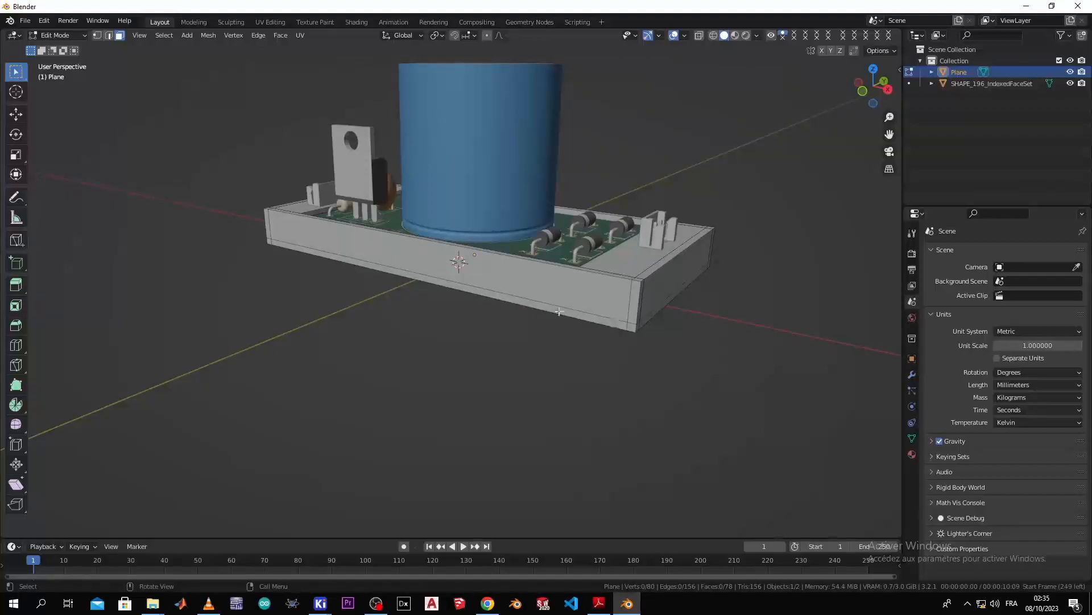
key("Tab")
middle_click_drag(537, 320, 787, 340)
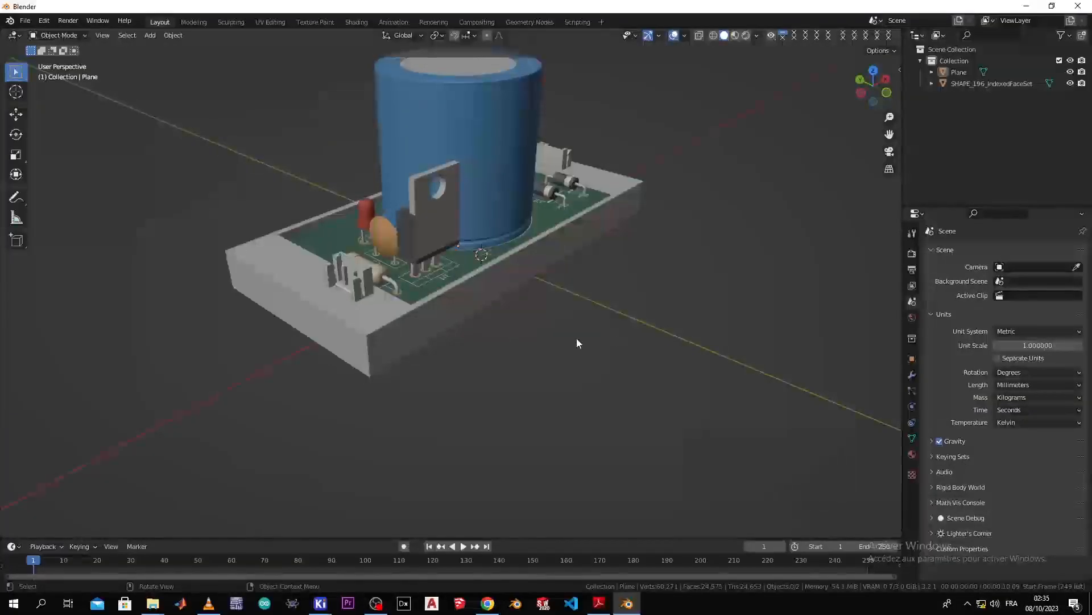
In Edit Mode, add a loop cut at the inner edge of the +X end ledge and move it 1 mm along X
key("Tab")
mouse_move(537, 336)
middle_mouse_down()
mouse_move(410, 347)
mouse_move(500, 319)
mouse_move(555, 339)
mouse_move(434, 359)
mouse_move(390, 334)
mouse_move(434, 337)
mouse_move(572, 309)
mouse_move(580, 373)
mouse_move(541, 344)
mouse_move(571, 361)
mouse_move(631, 330)
mouse_move(535, 348)
middle_mouse_up()
scroll(634, 324, "up", 3)
key("ctrl+r")
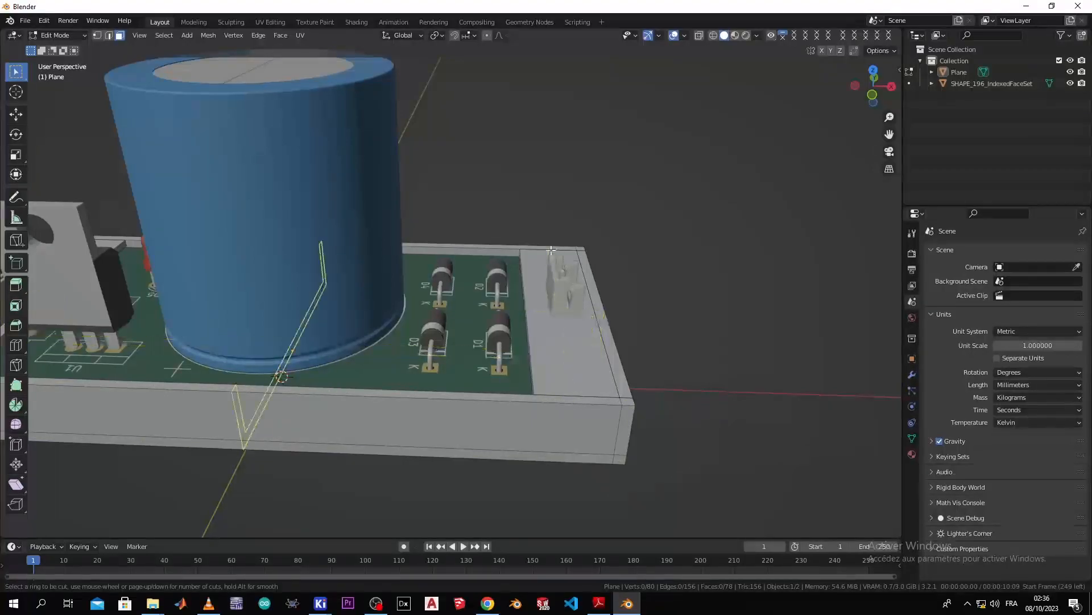
left_click_drag(550, 261, 508, 275)
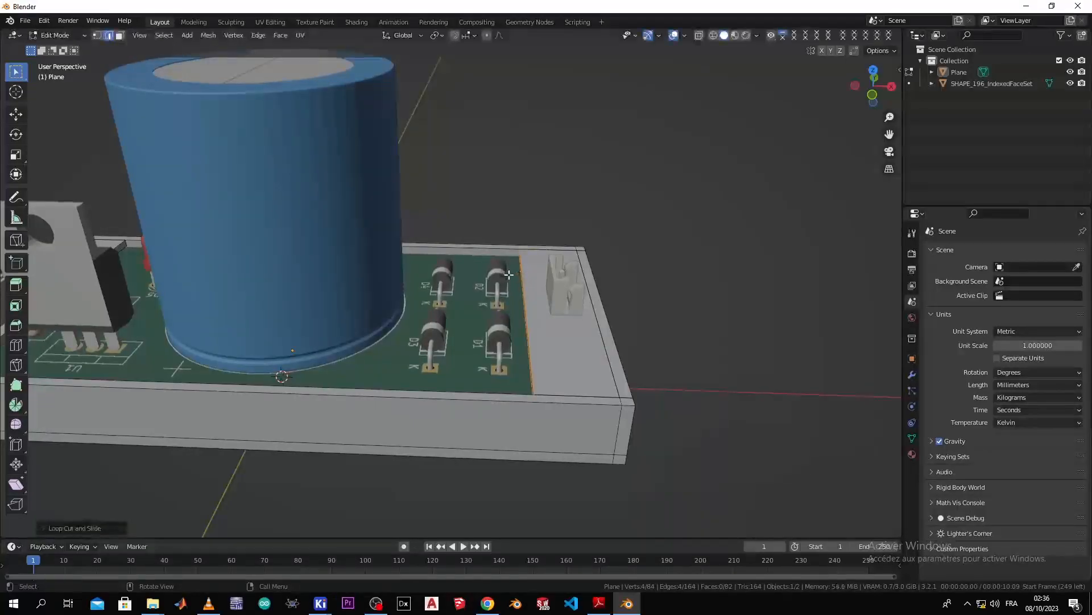
key("g")
key("x")
key("1")
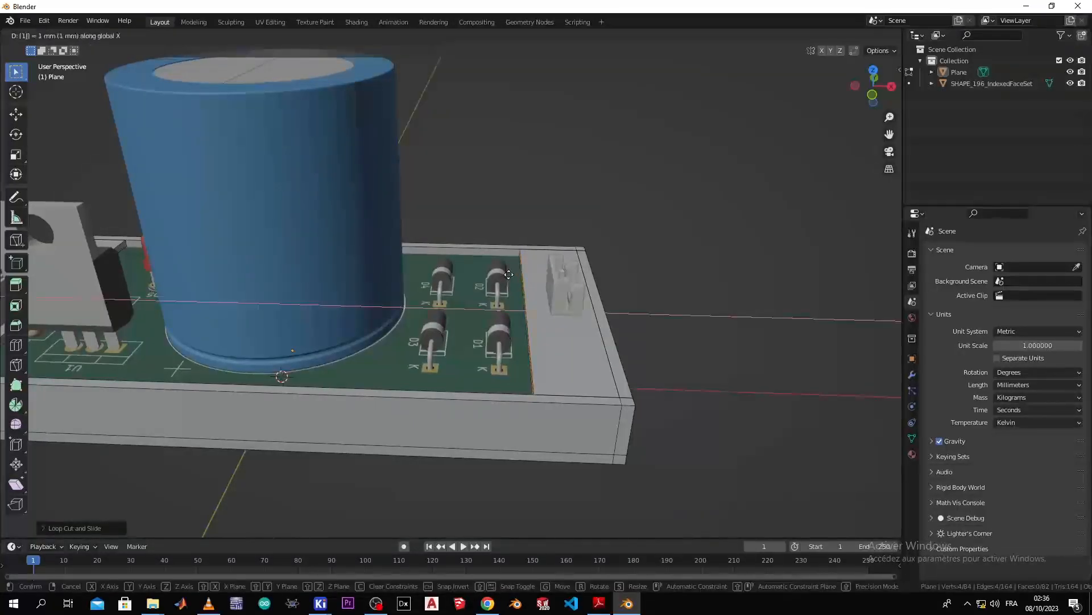
key("Return")
Try to extrude the 1 mm wide strip at the inner edge of the +X ledge upward
scroll(553, 301, "up", 3)
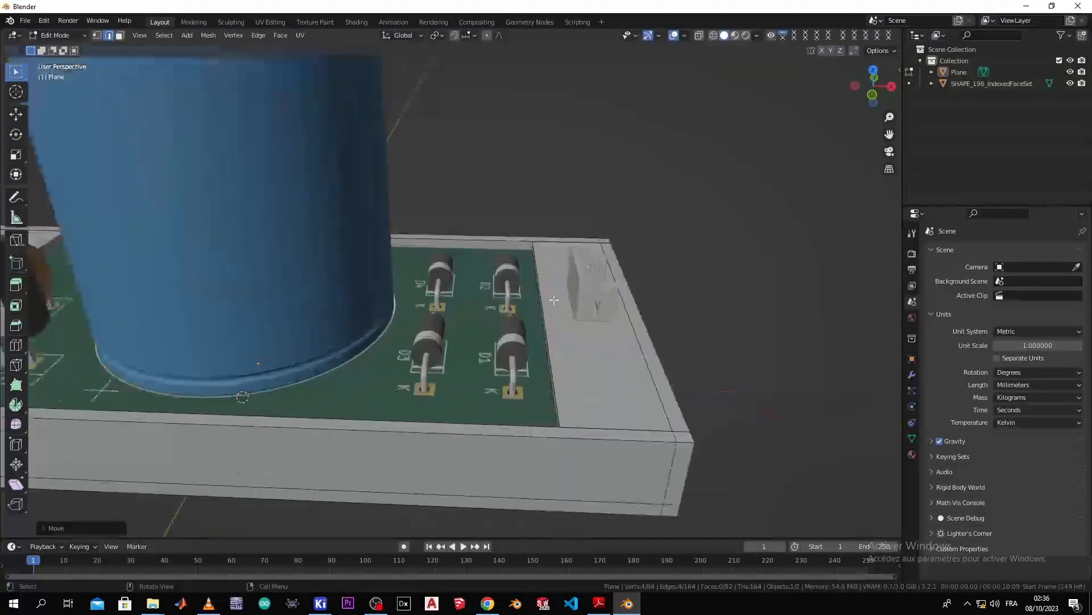
middle_click_drag(553, 300, 503, 271, "shift")
left_click(518, 278)
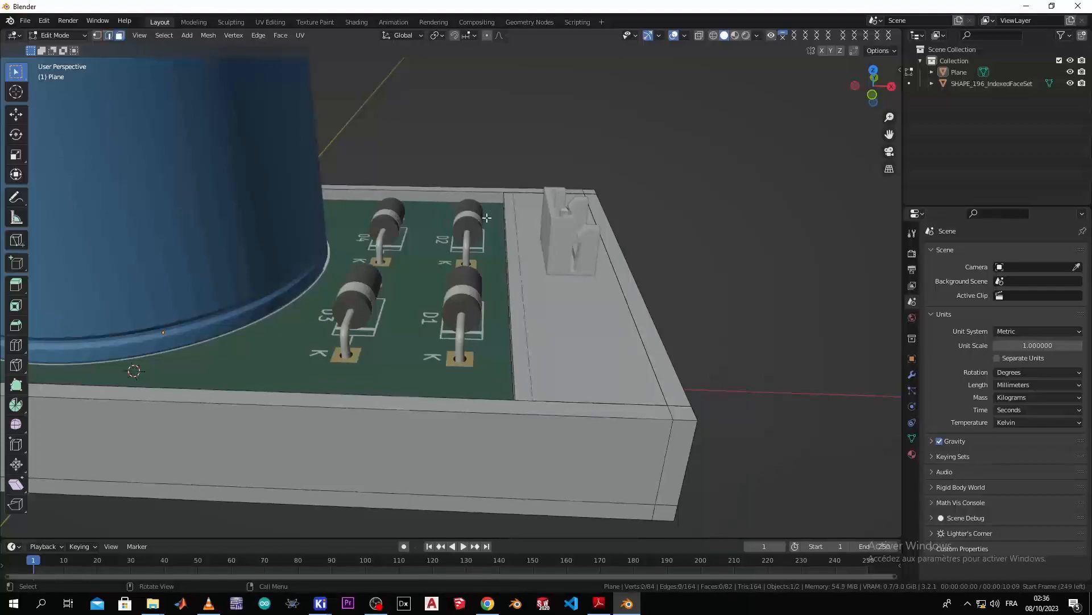
left_click(513, 276)
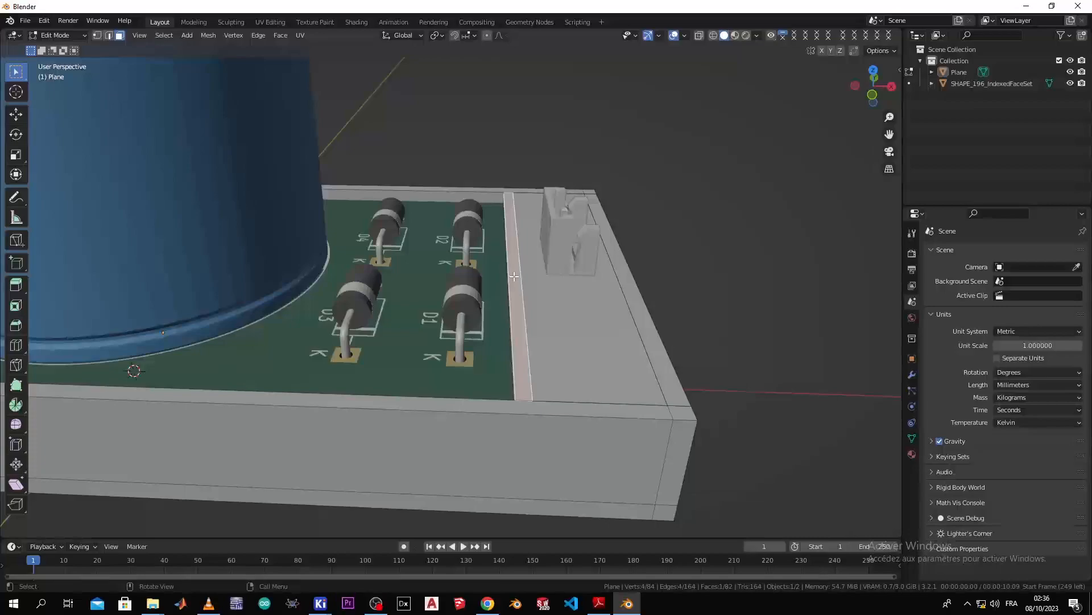
key("e")
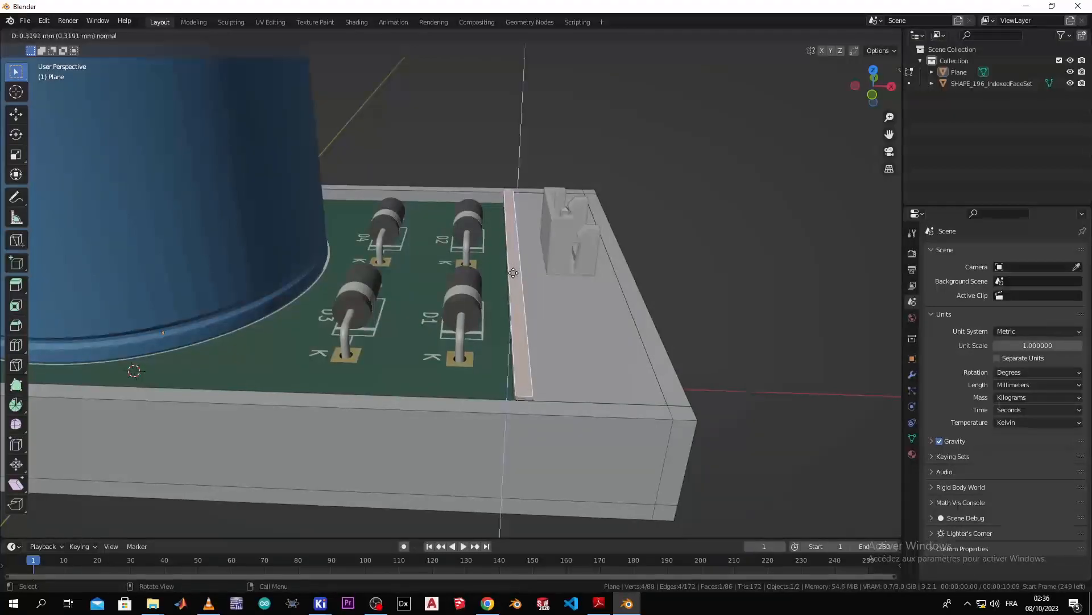
left_click(514, 273)
Add a loop cut at the inner edge of the -X end ledge and move it -1 mm along X
middle_click_drag(514, 274, 421, 209)
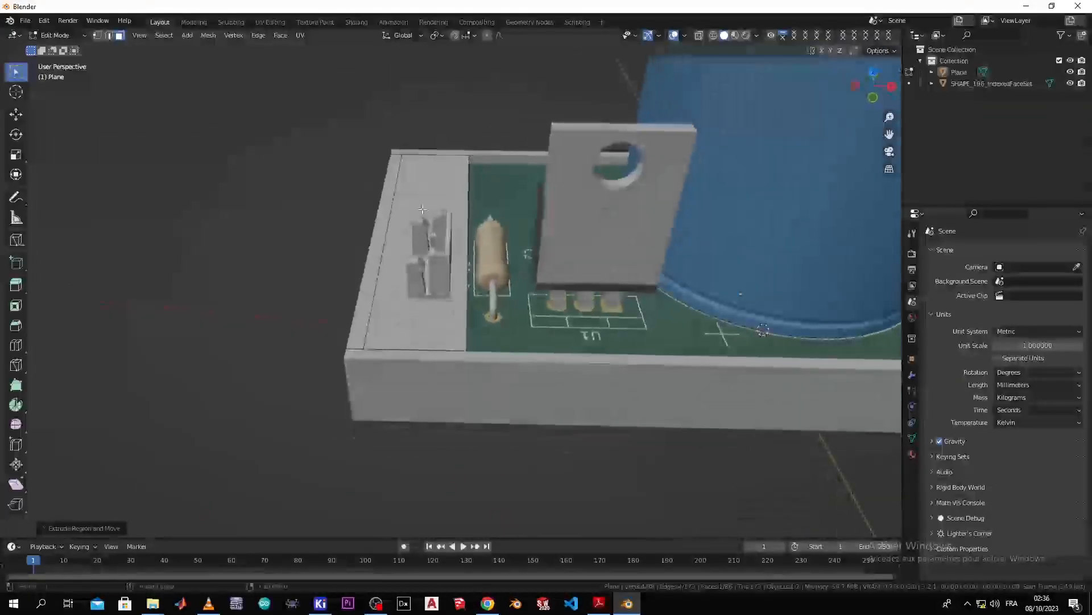
scroll(421, 208, "up", 5)
key("ctrl+r")
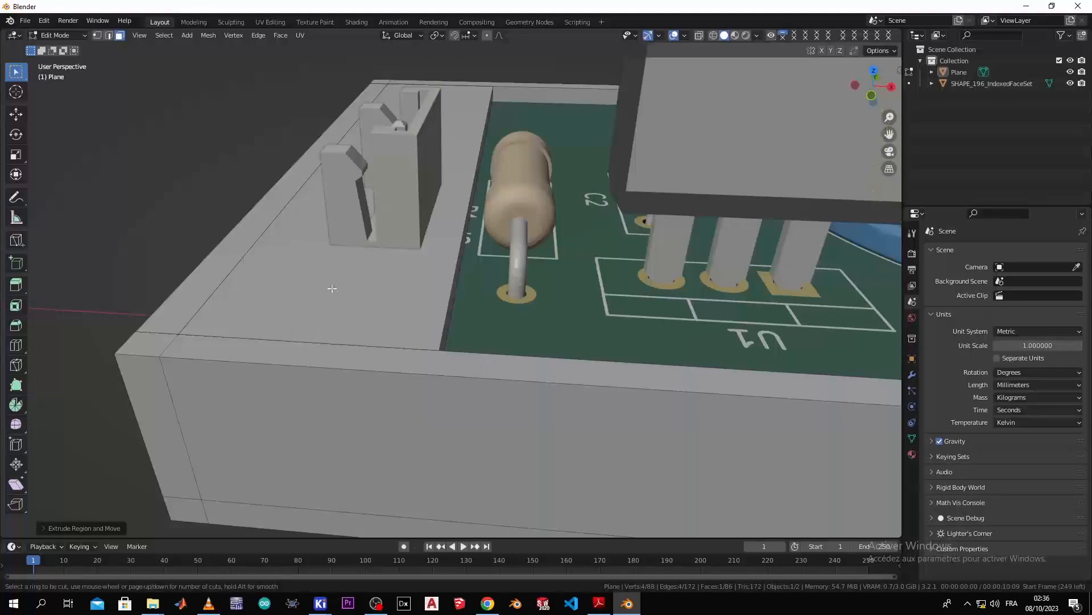
left_click(280, 342)
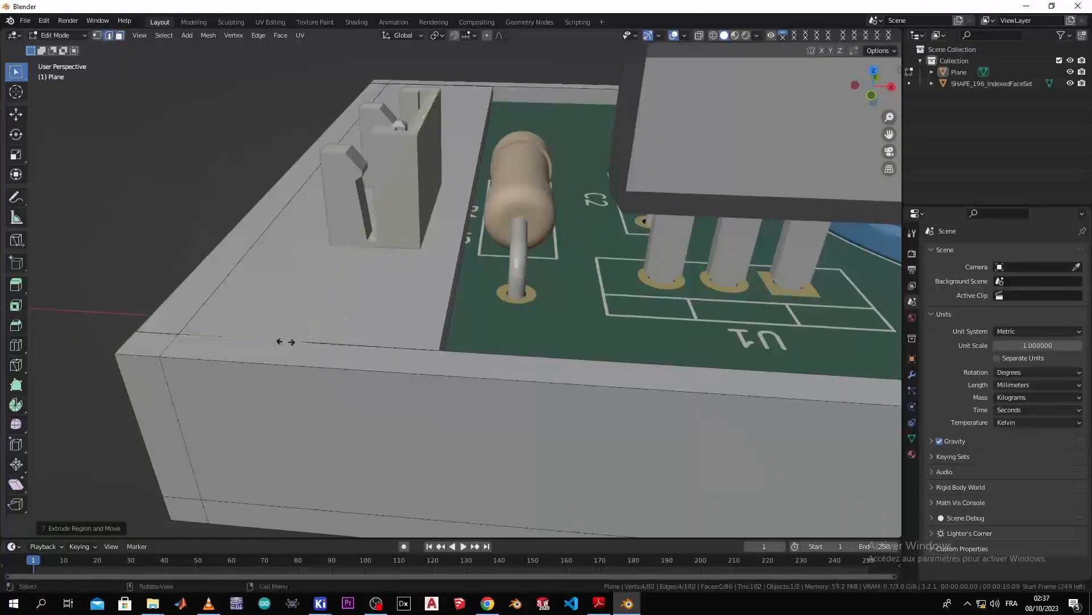
left_click(451, 340)
key("g")
key("x")
key("1")
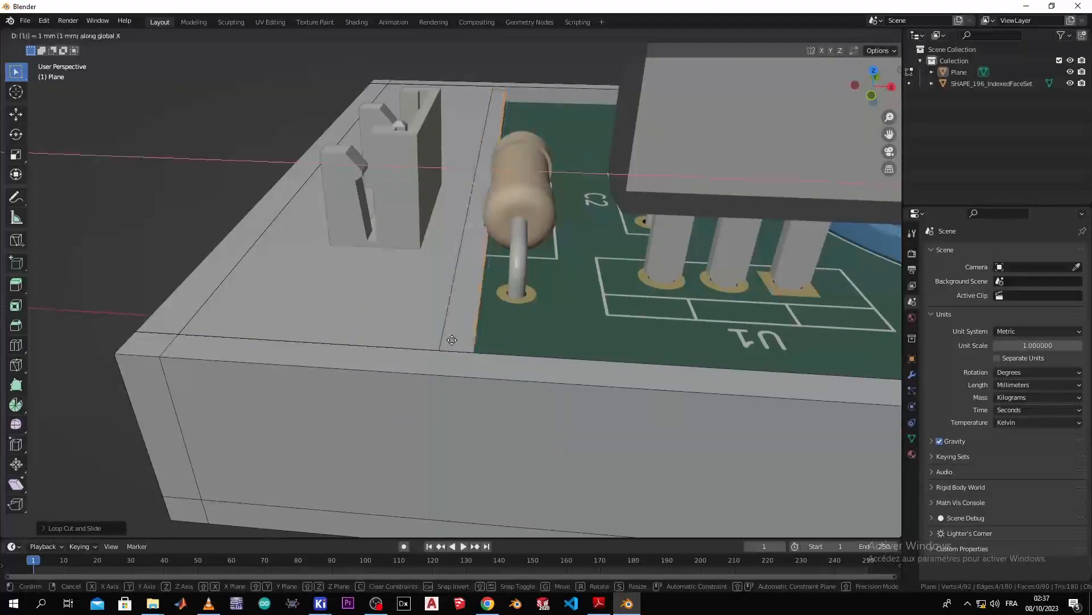
key("minus")
key("Return")
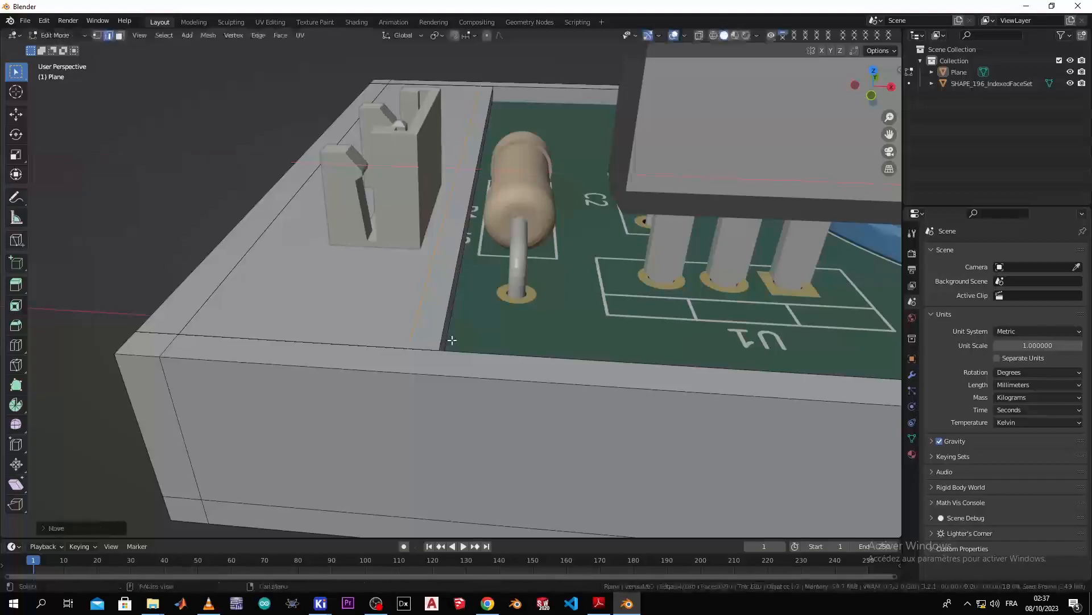
Switch to face selection and select the 1 mm wide strips at the inner edges of both end ledges
scroll(560, 331, "down", 3)
middle_click_drag(668, 321, 446, 293)
middle_click_drag(705, 283, 679, 288)
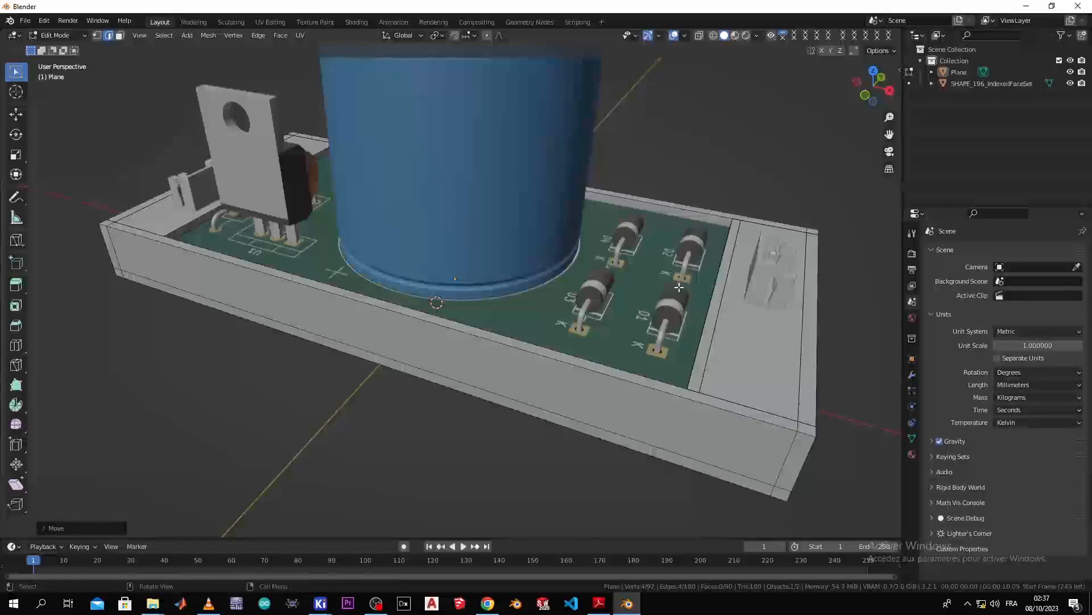
left_click(120, 37)
middle_click_drag(718, 313, 788, 336)
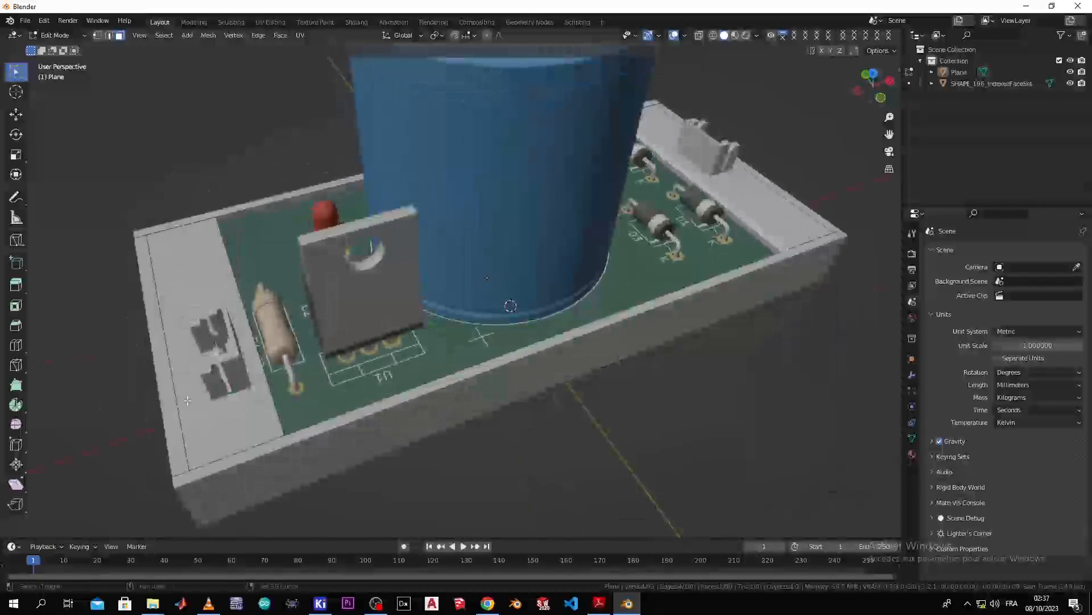
middle_click_drag(264, 388, 386, 357)
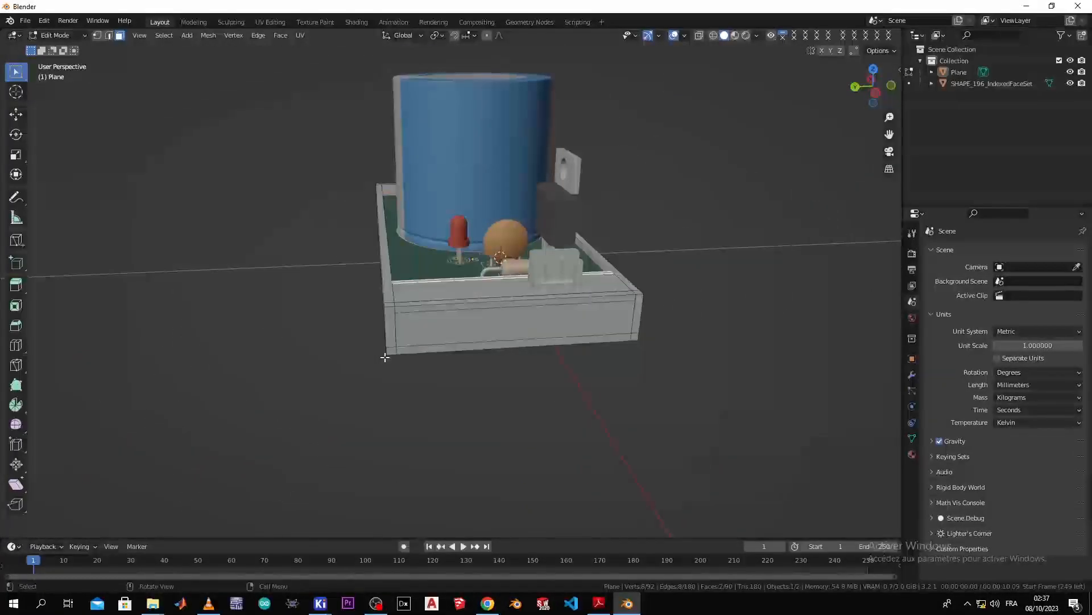
Try to extrude both selected ledge strips upward in the left orthographic view
key("KP_3")
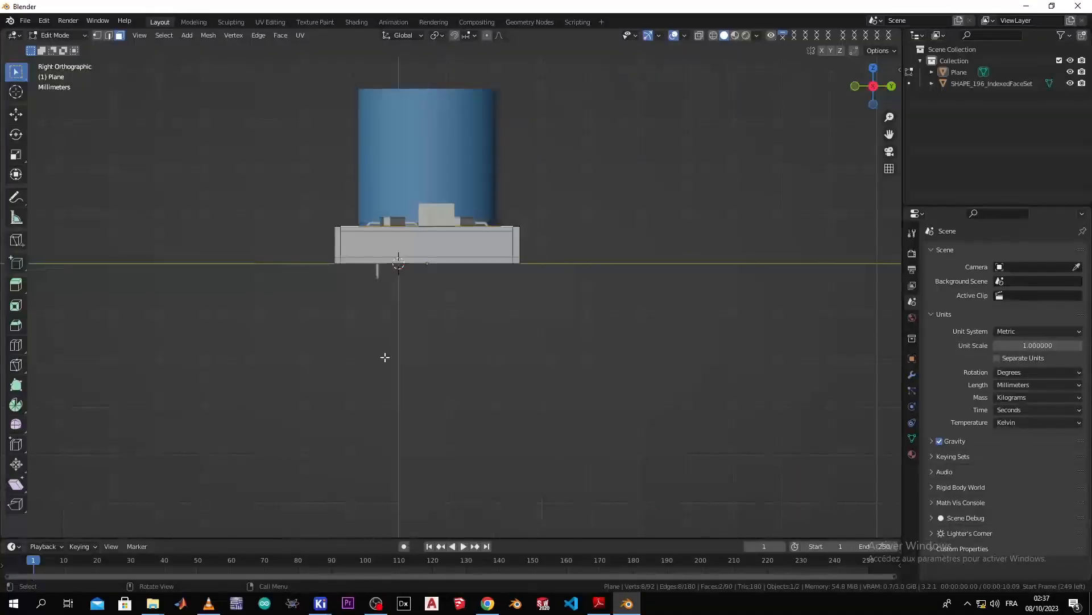
key("ctrl+KP_3")
scroll(403, 309, "up", 1)
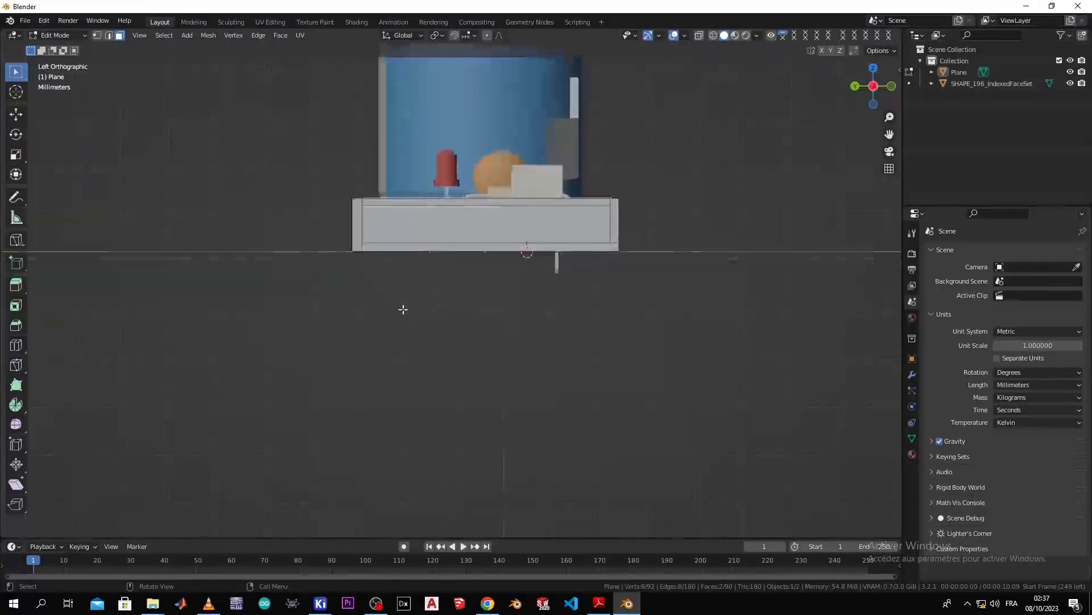
scroll(434, 260, "up", 1)
middle_click_drag(434, 261, 416, 416, "shift")
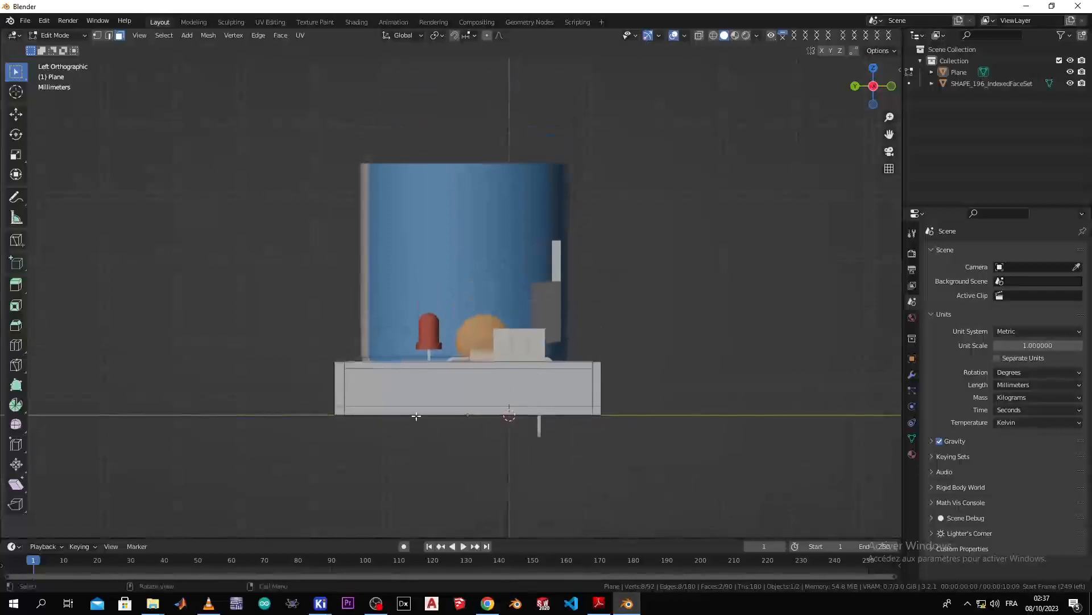
key("e")
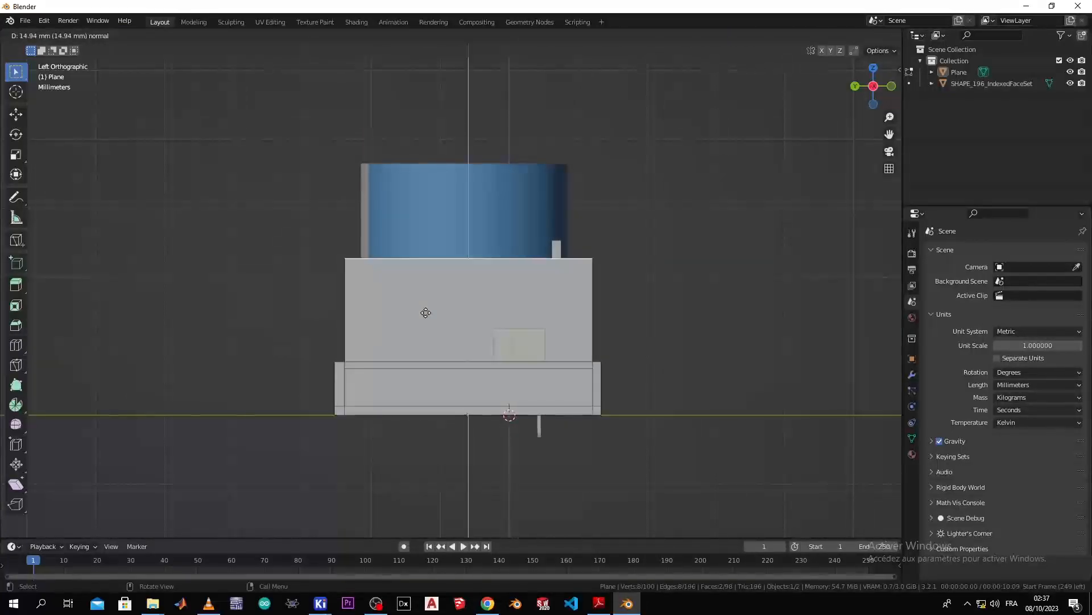
key("z")
key("Escape")
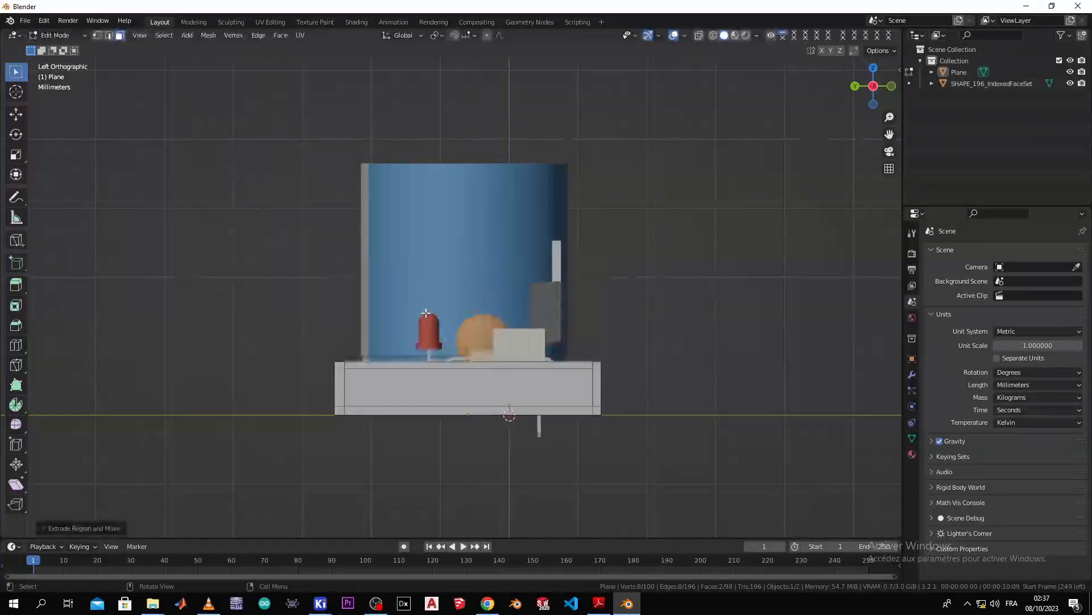
Extrude both ledge strips about 17.6 mm upward in wireframe shading to form inner end walls
key("z")
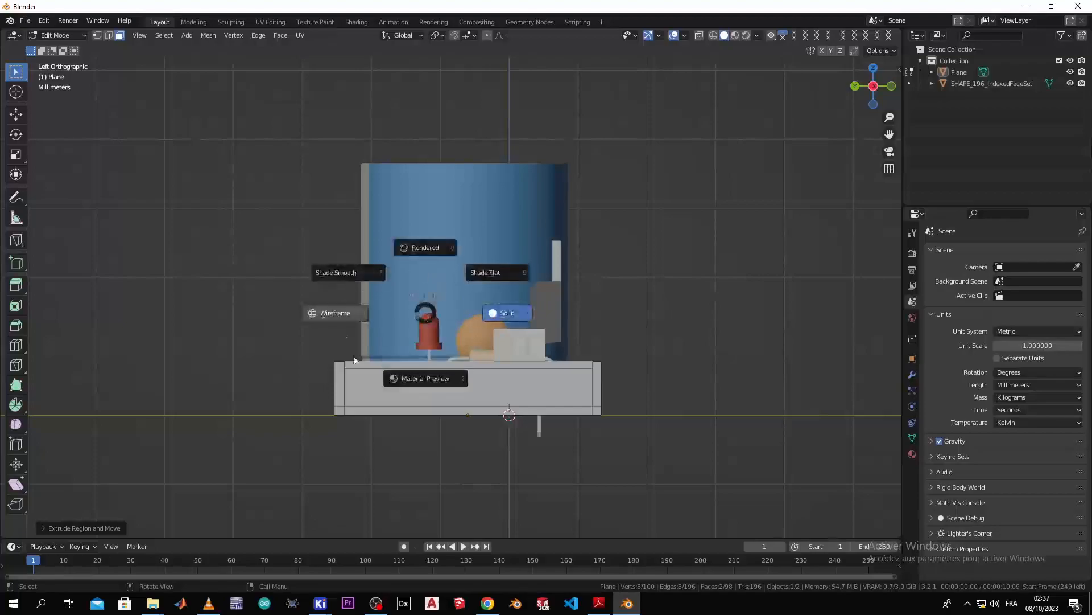
left_click(313, 315)
scroll(442, 319, "up", 4)
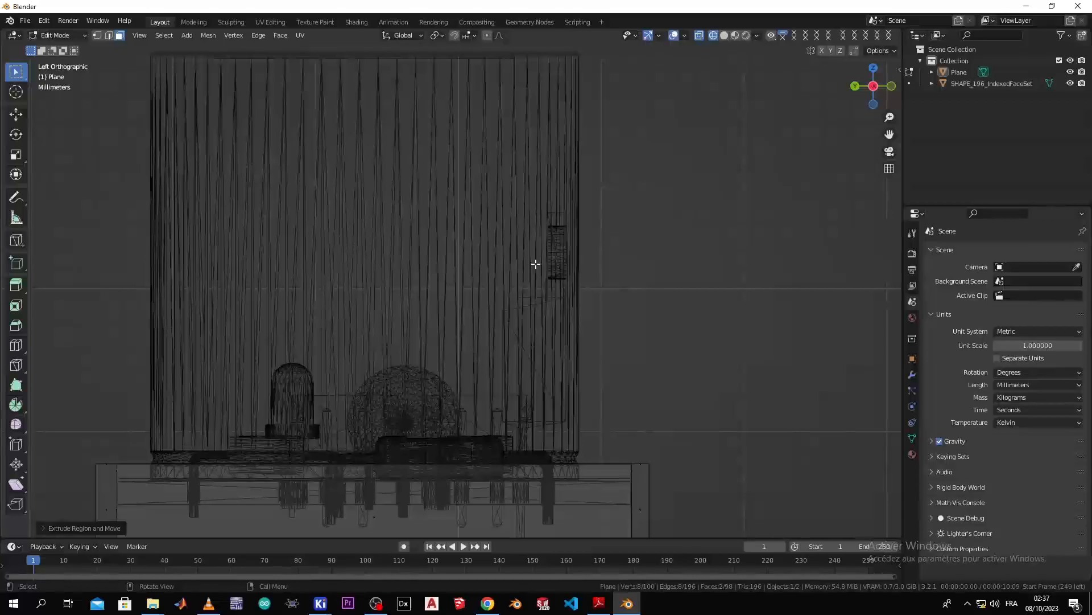
key("e")
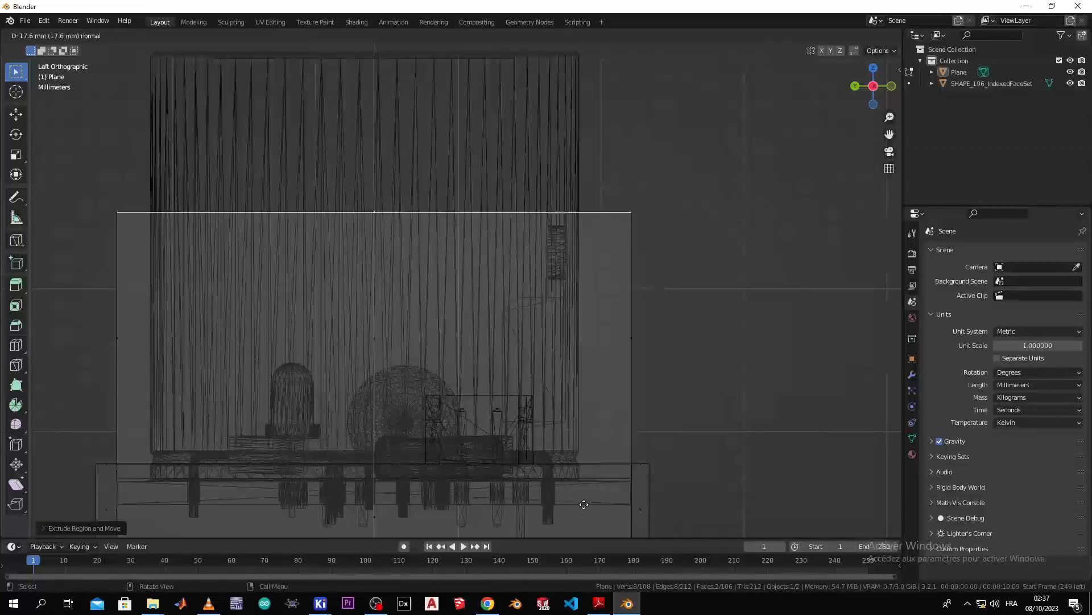
left_click(584, 505)
scroll(572, 474, "up", 5)
scroll(572, 474, "down", 5)
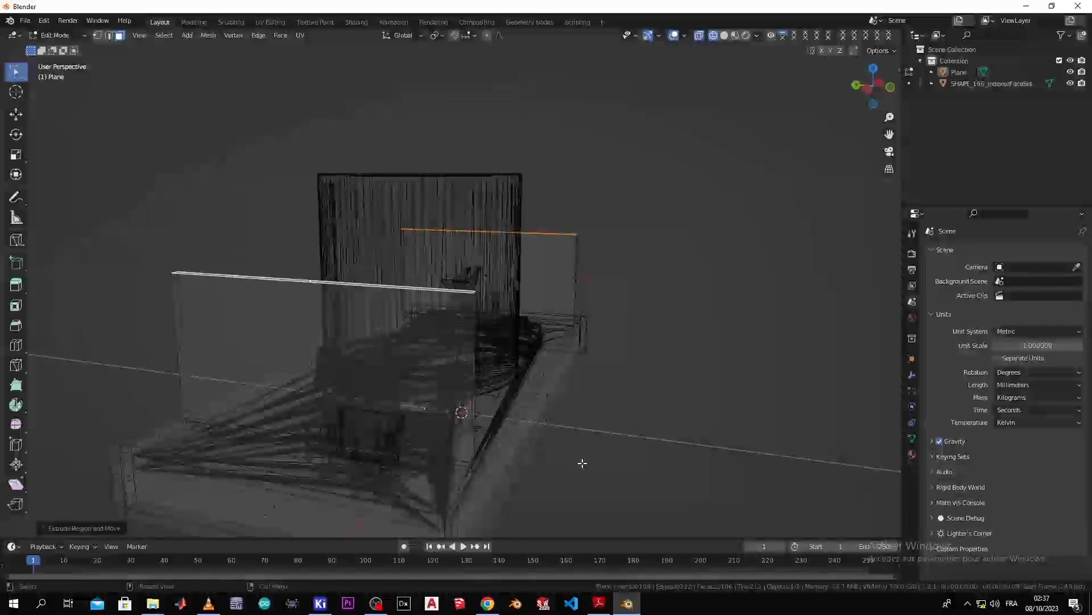
Extrude the tops of both inner end walls another 1 mm upward and restore solid shading
key("e")
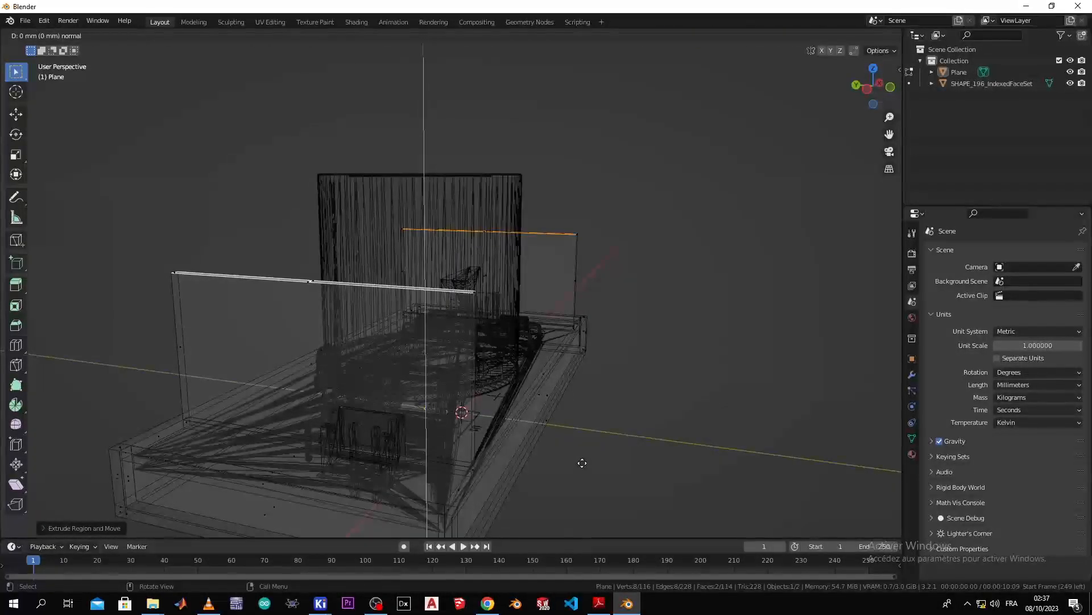
type("1")
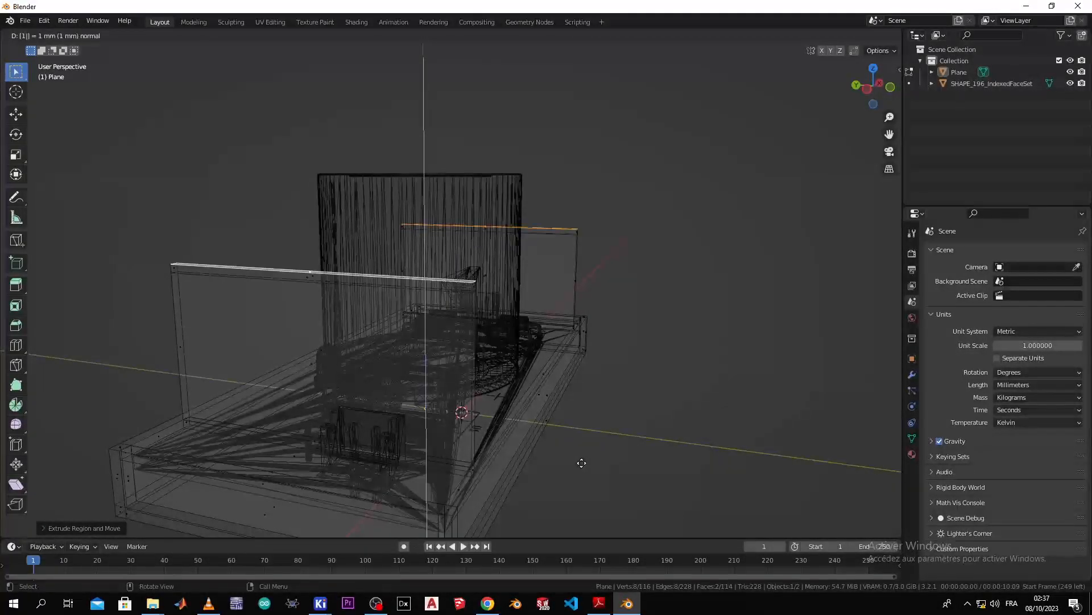
key("Return")
middle_click_drag(582, 463, 546, 455)
key("z")
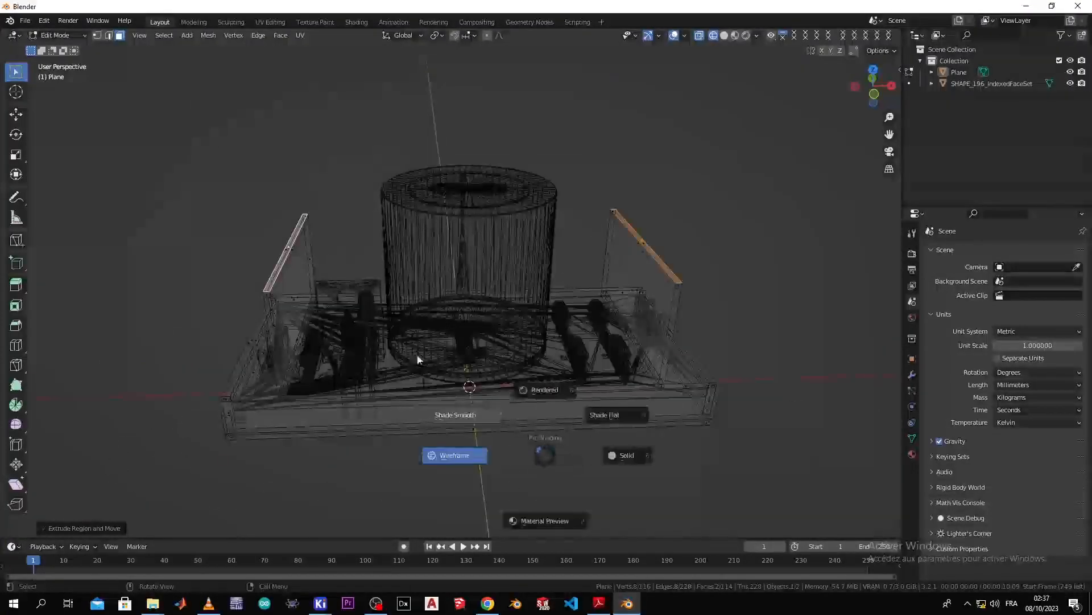
left_click(624, 468)
mouse_move(624, 468)
middle_mouse_down()
mouse_move(520, 458)
mouse_move(704, 455)
mouse_move(601, 464)
mouse_move(589, 443)
mouse_move(614, 458)
middle_mouse_up()
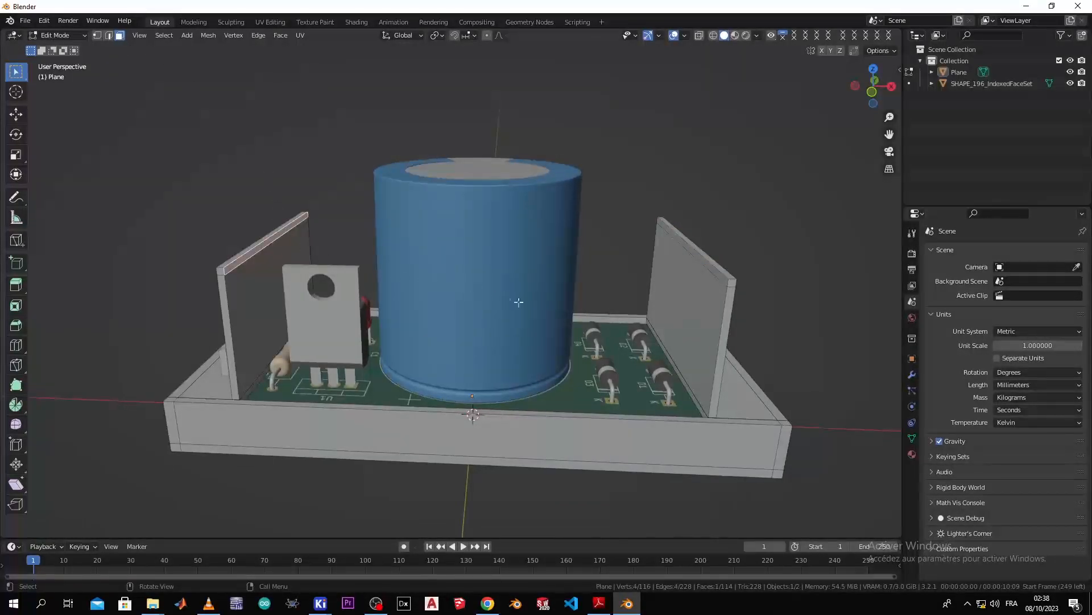
Try to extrude the 1 mm high inner top faces of both end walls along their normals toward the capacitor
left_click(712, 272, "shift")
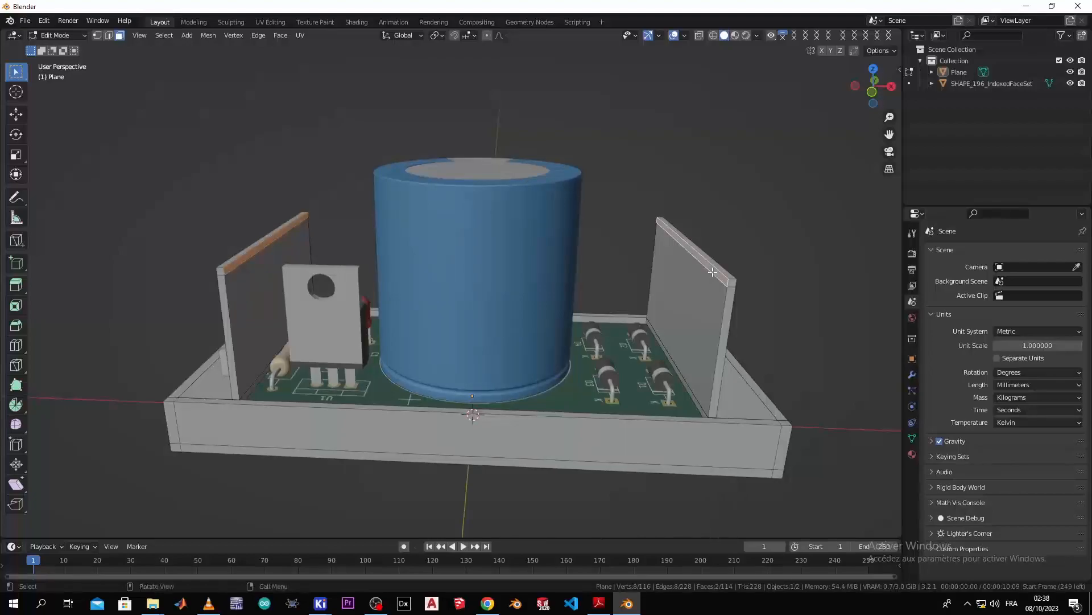
right_click(712, 272)
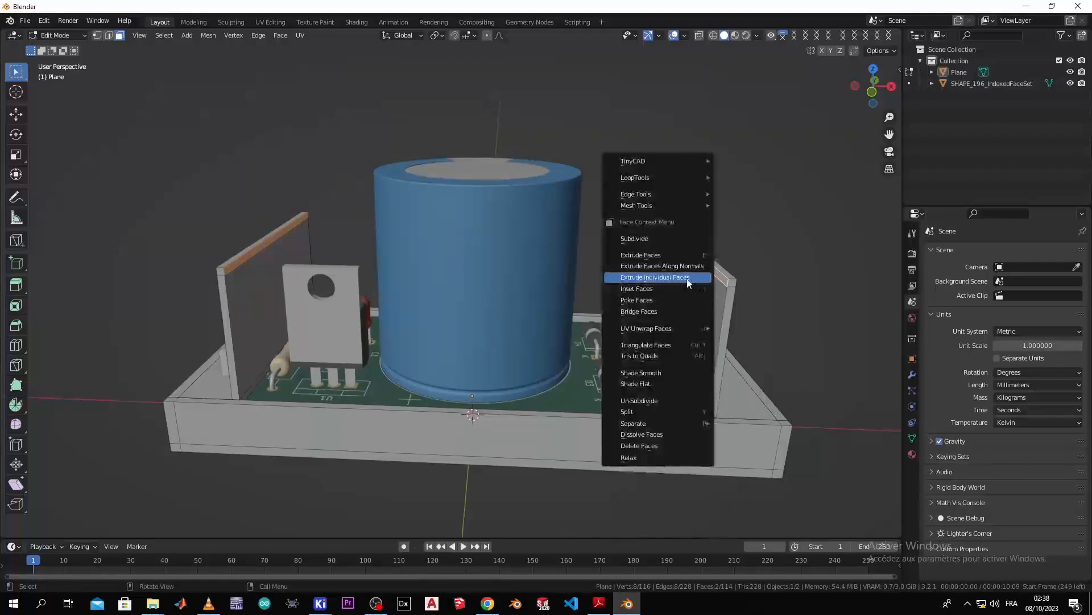
left_click(687, 278)
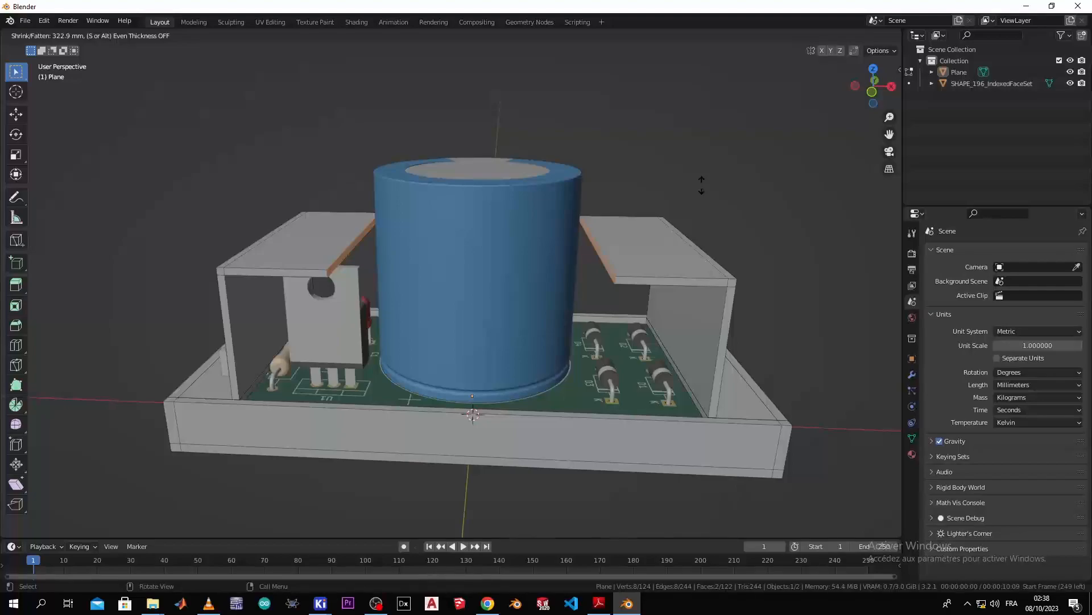
key("Escape")
Undo the inner end wall extrusions, back to the two flat selected ledge strips
key("ctrl+z")
key("ctrl+z")
key("ctrl+z")
key("ctrl+z")
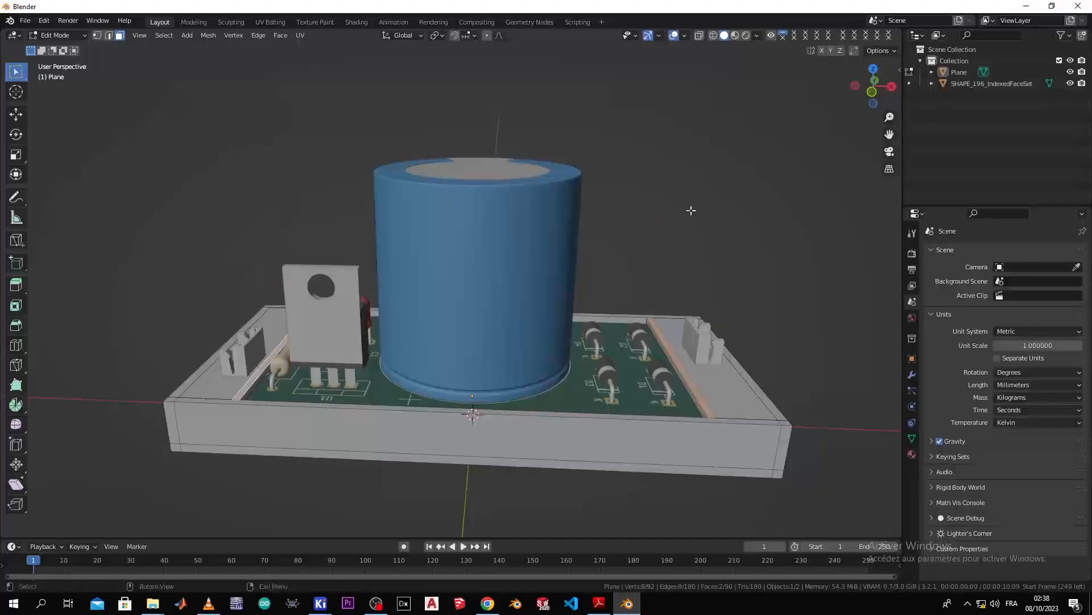
Try to place a loop cut across the end block beside the connector next to the resistor
middle_click_drag(689, 219, 395, 283)
scroll(439, 214, "up", 5)
scroll(408, 288, "up", 4)
scroll(407, 288, "down", 3)
scroll(396, 283, "up", 4)
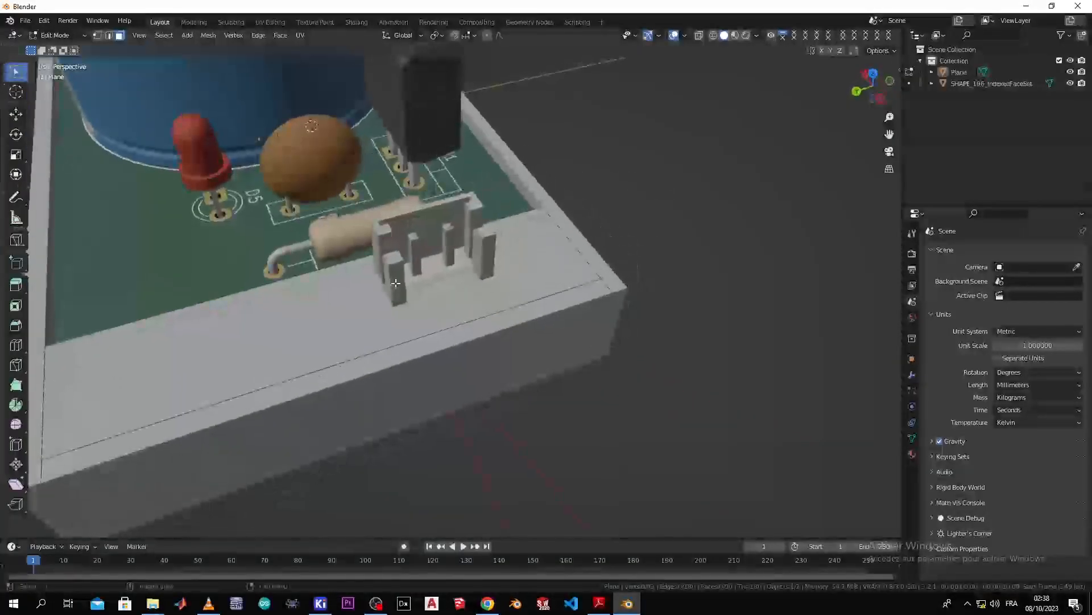
key("ctrl+r")
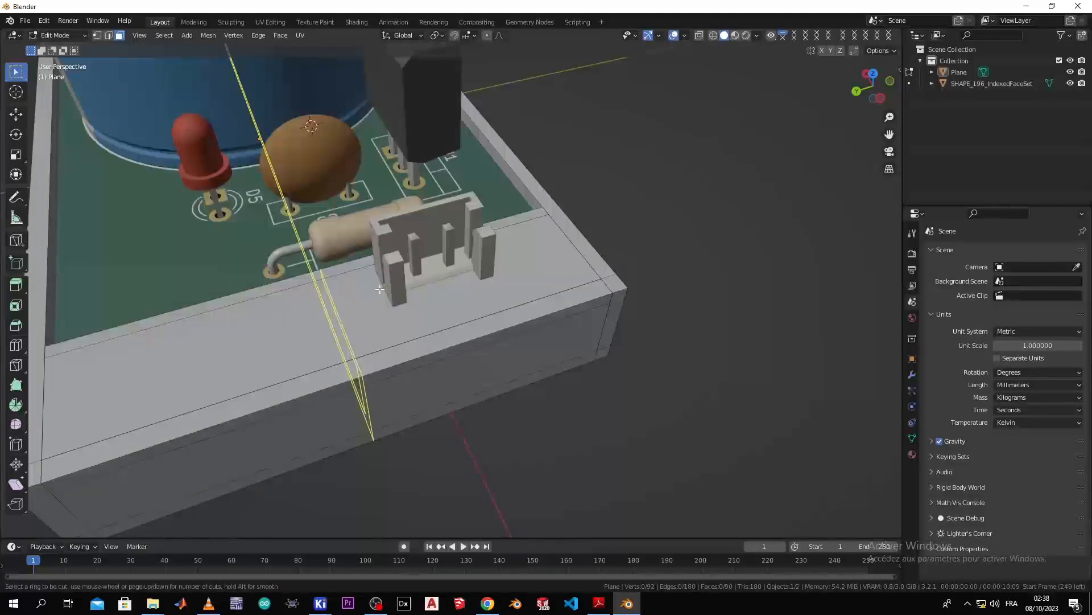
left_click(380, 287)
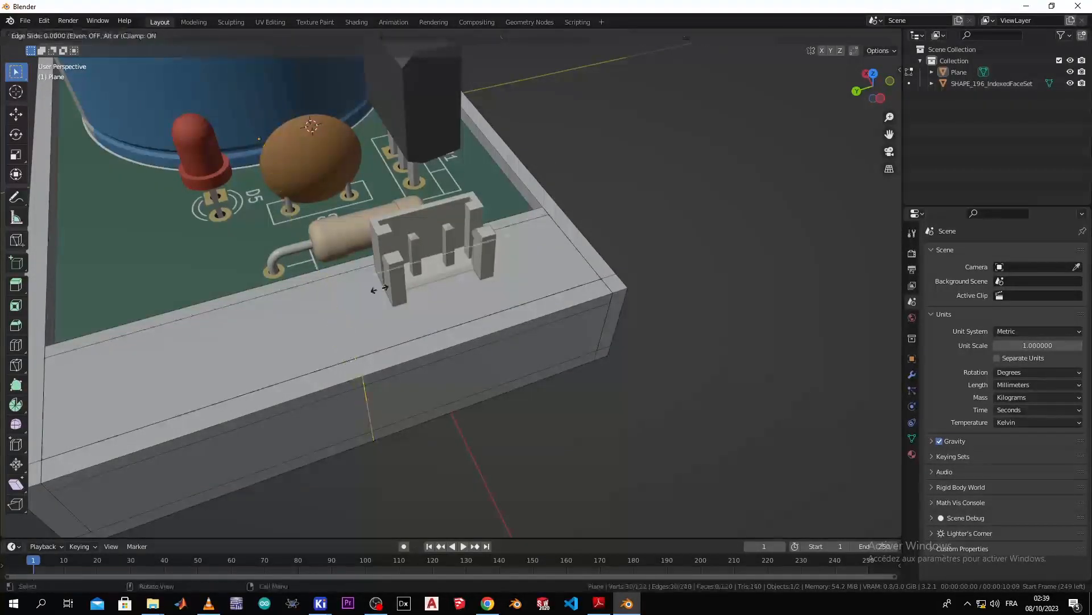
left_click(431, 275)
key("ctrl+z")
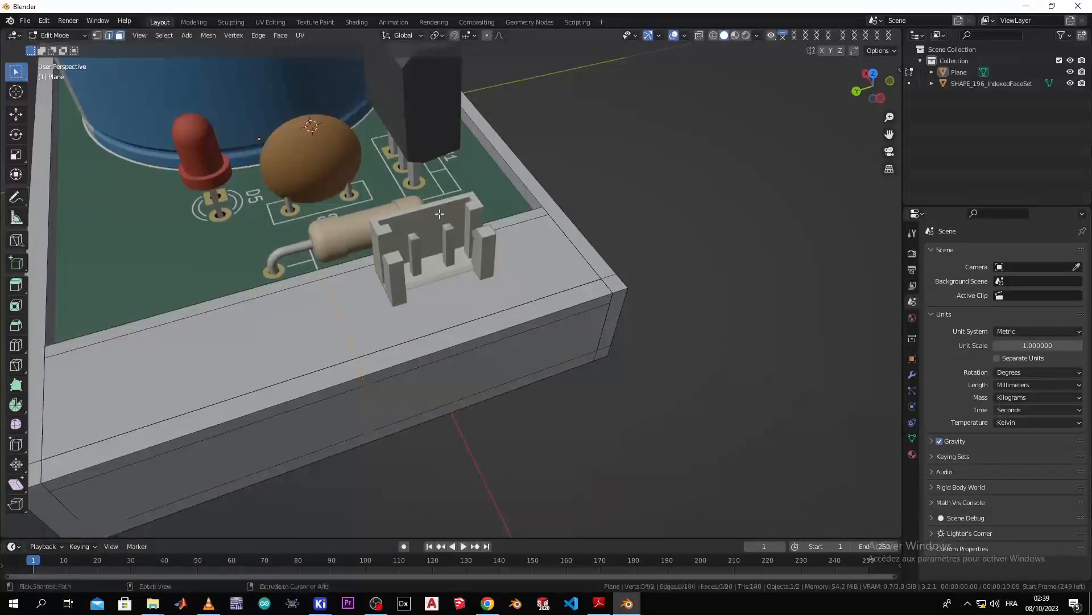
Turn on snapping with Vertex as the snap target
middle_click_drag(441, 202, 421, 140)
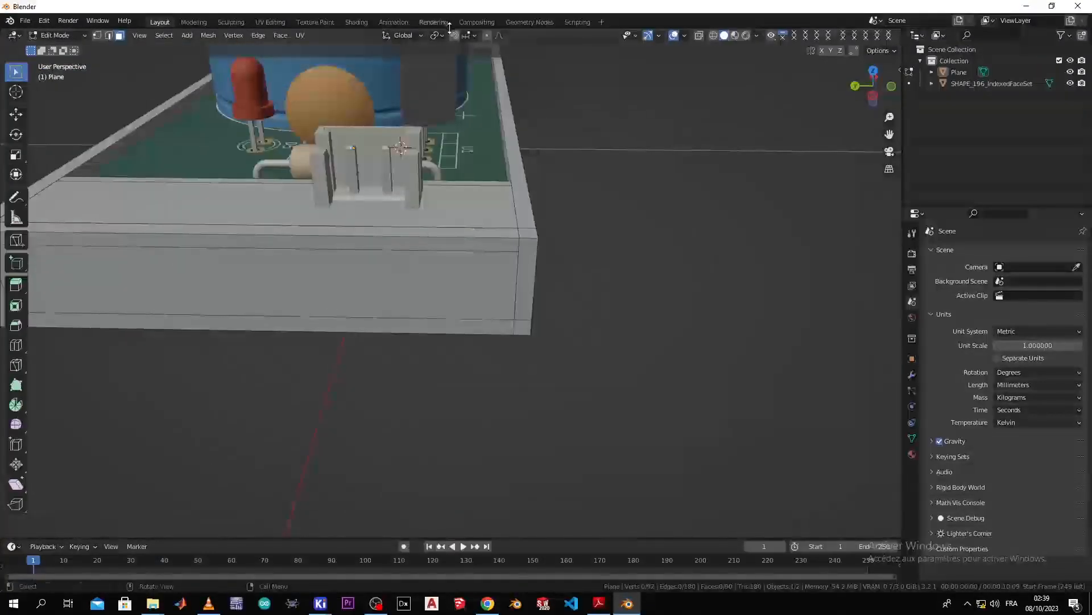
left_click(476, 33)
left_click(466, 80)
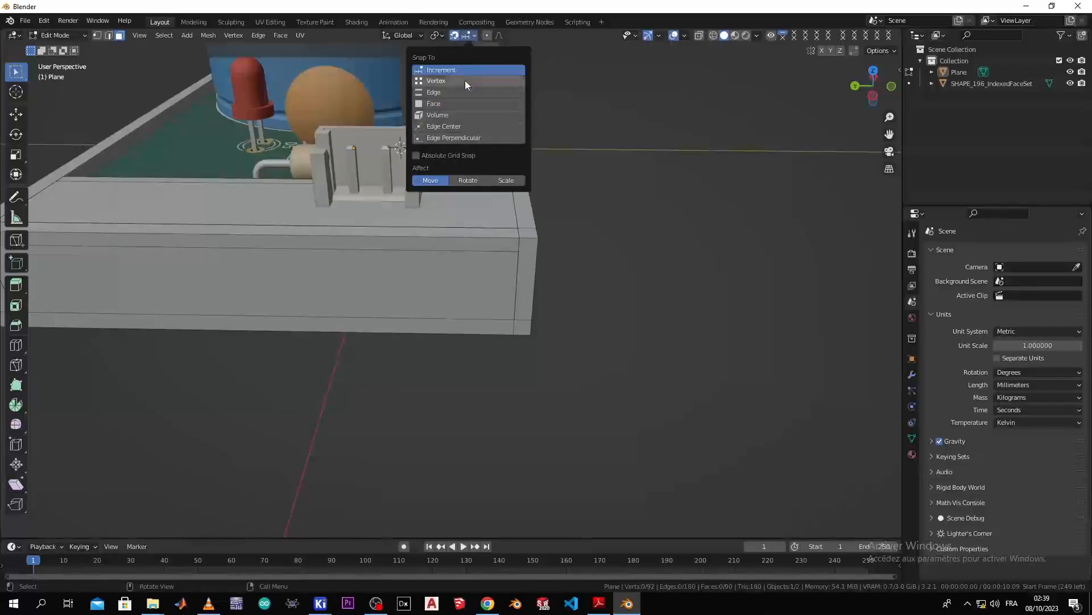
left_click(376, 323)
middle_click_drag(360, 263, 403, 259)
left_click(687, 228)
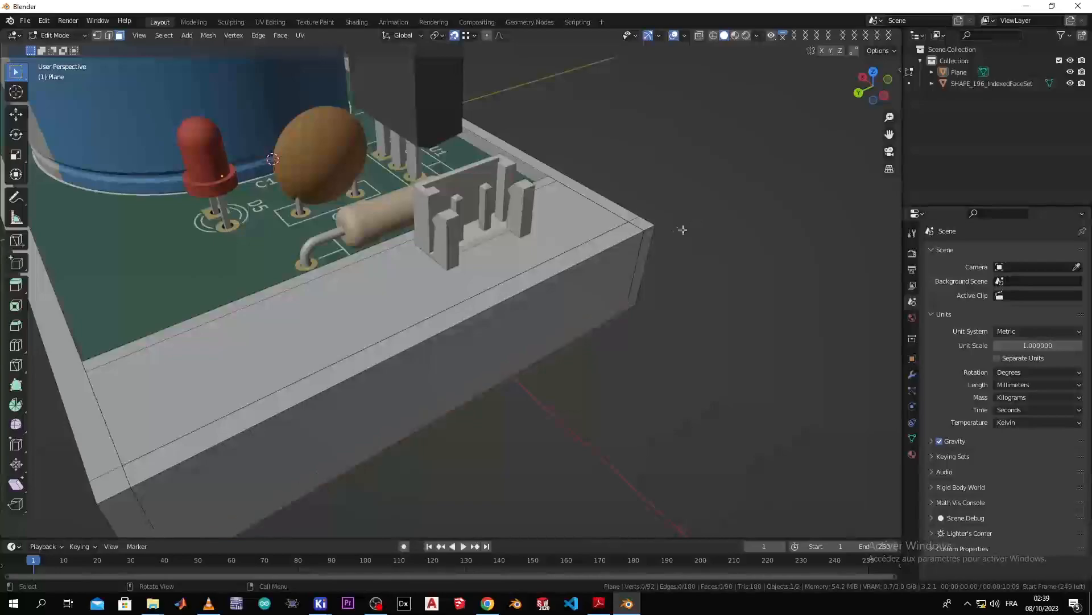
Add two loop cuts across the enclosure, snapped to the two sides of the connector next to the resistor
middle_click_drag(632, 253, 573, 268)
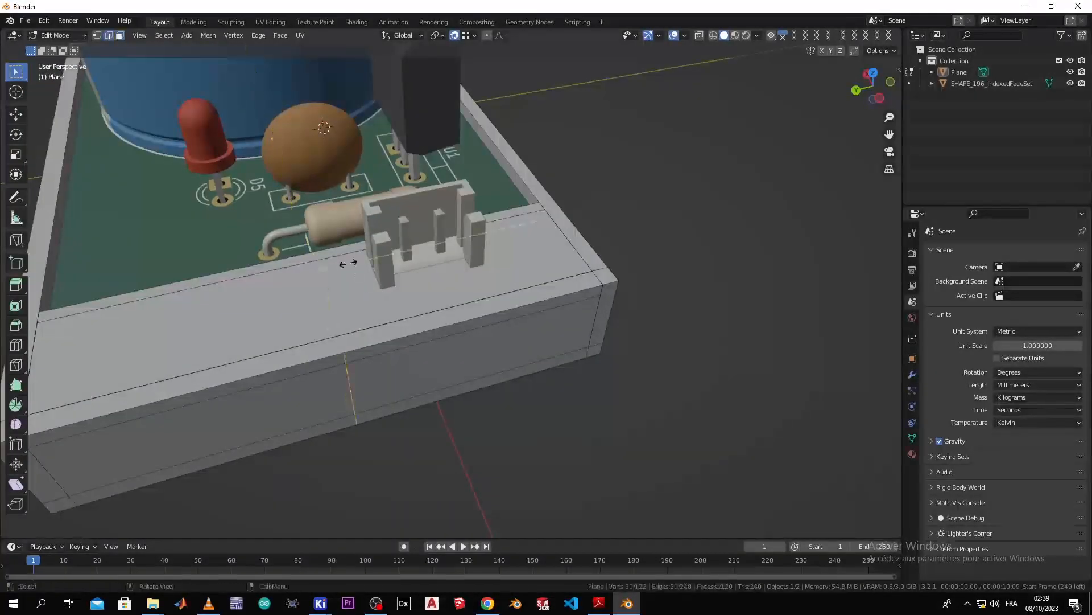
left_click(372, 263)
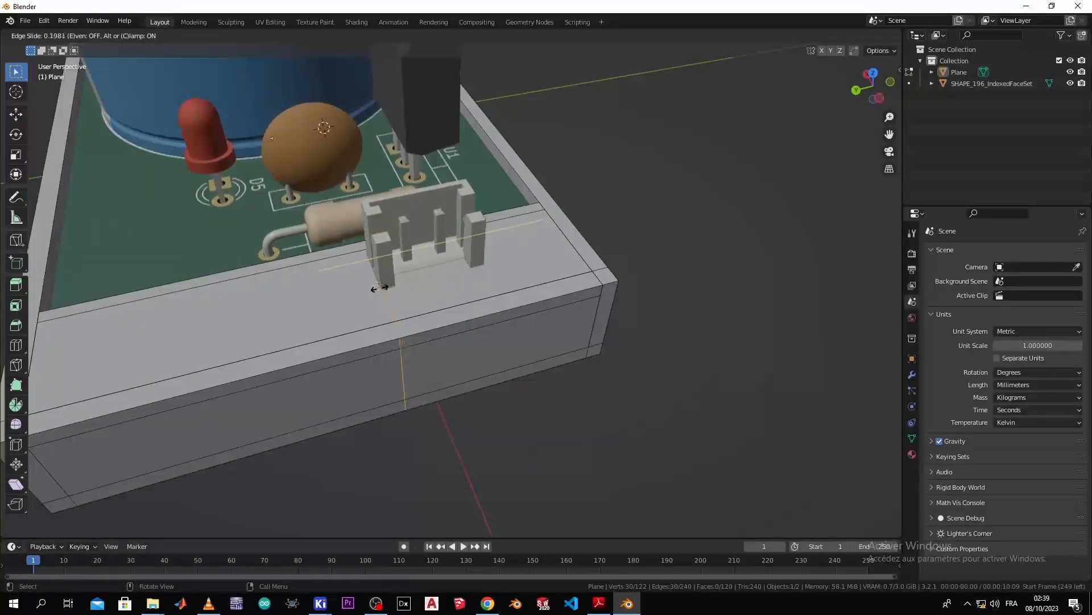
left_click(378, 288)
key("ctrl+r")
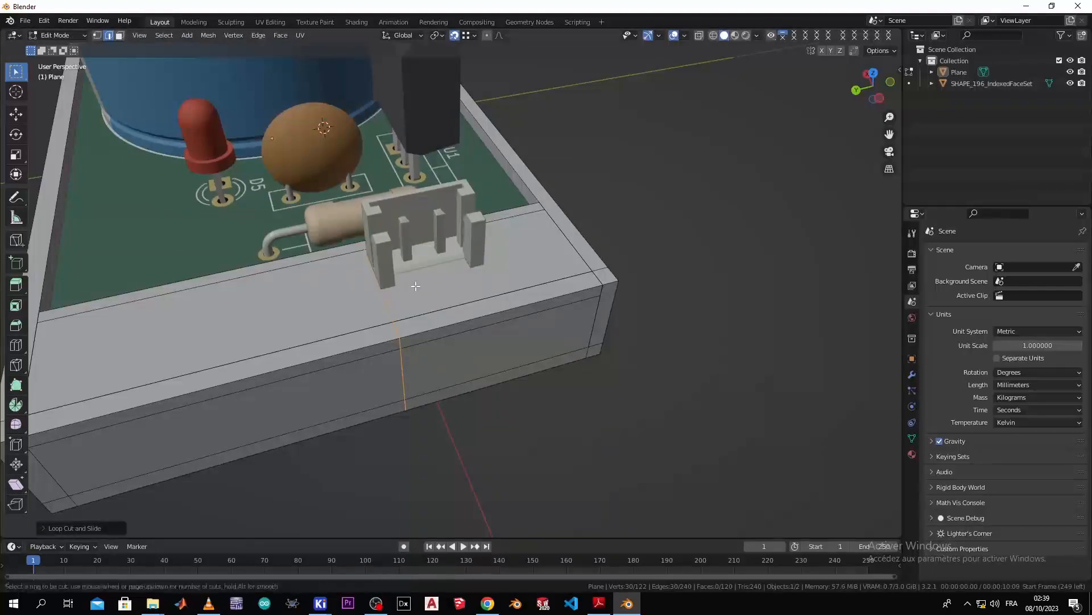
left_click(439, 312)
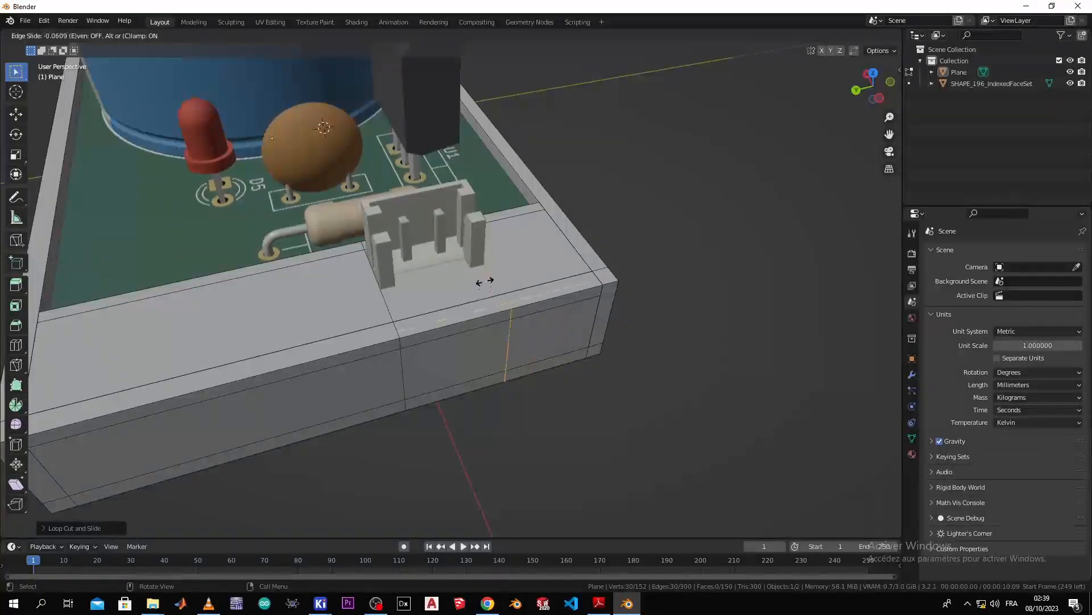
left_click(481, 262)
Add two lengthwise loop cuts along the end ledge, aligned with the front and back of the same connector
middle_click_drag(531, 313, 608, 305)
key("ctrl+r")
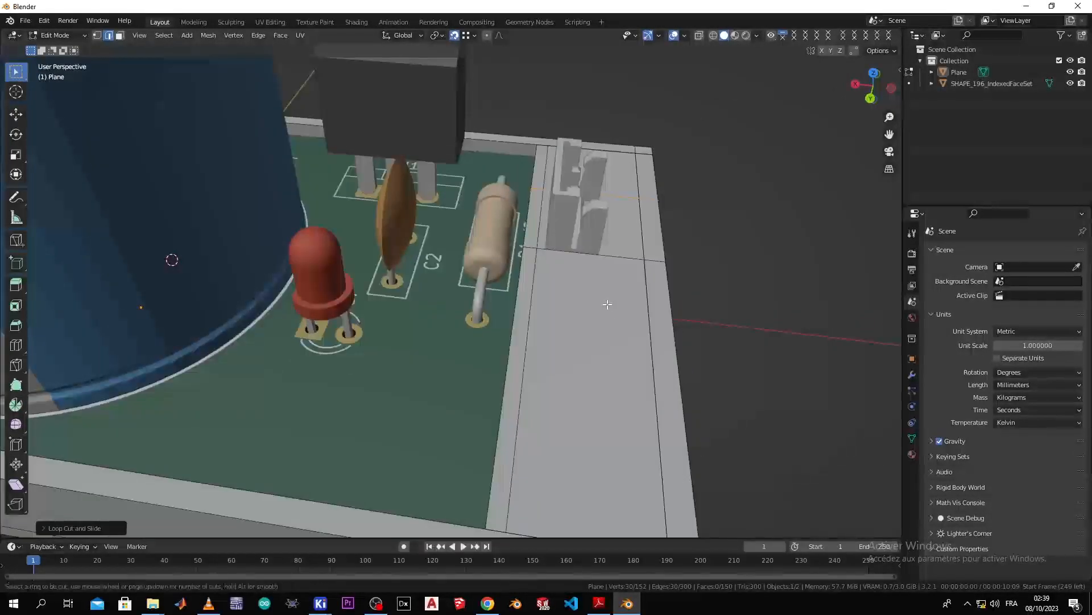
left_click(600, 248)
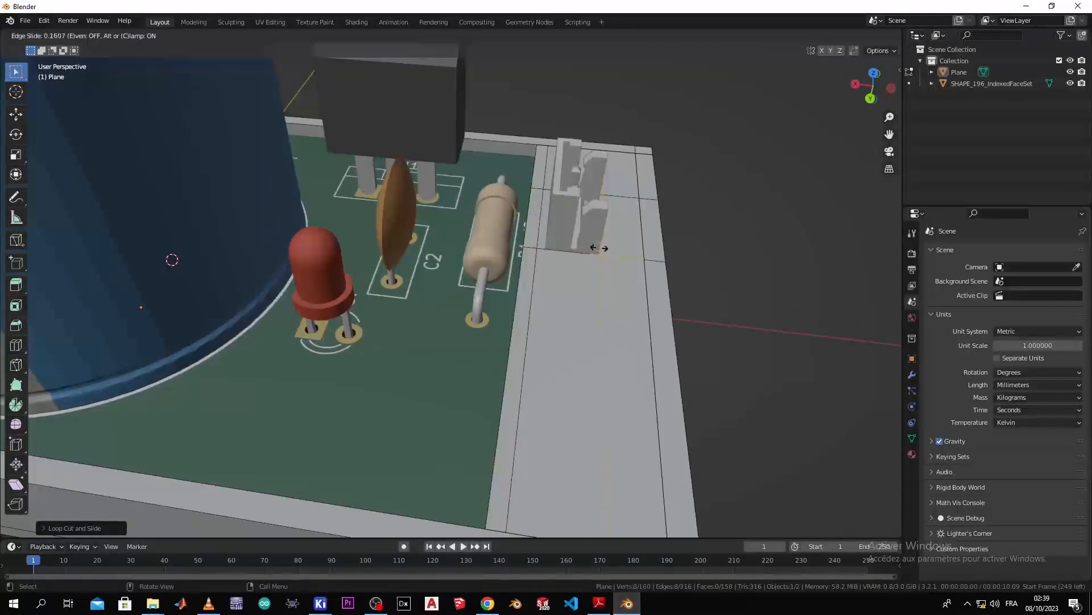
left_click(598, 248)
key("ctrl+r")
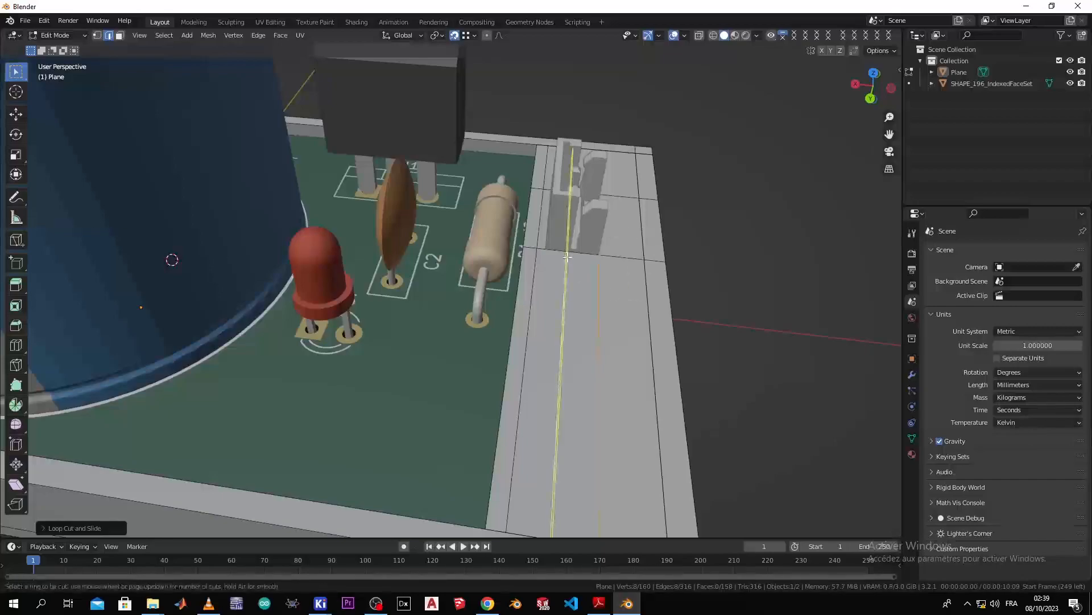
left_click(558, 263)
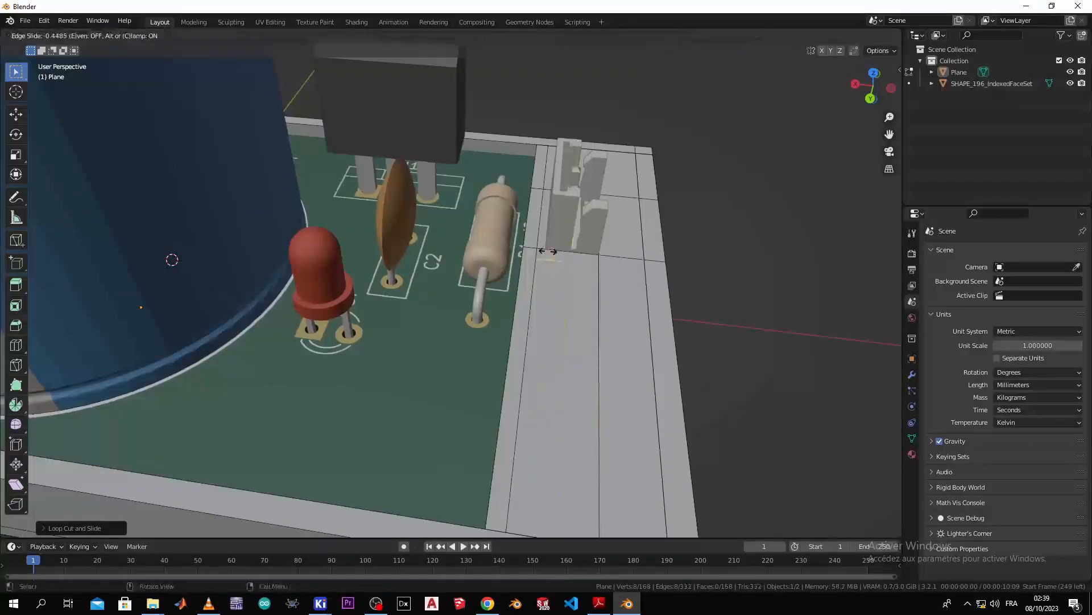
left_click(545, 242)
Delete the ledge's top face inside the connector footprint outlined by the loop cuts
middle_click_drag(546, 242, 489, 270)
scroll(404, 261, "up", 3)
scroll(402, 258, "down", 2)
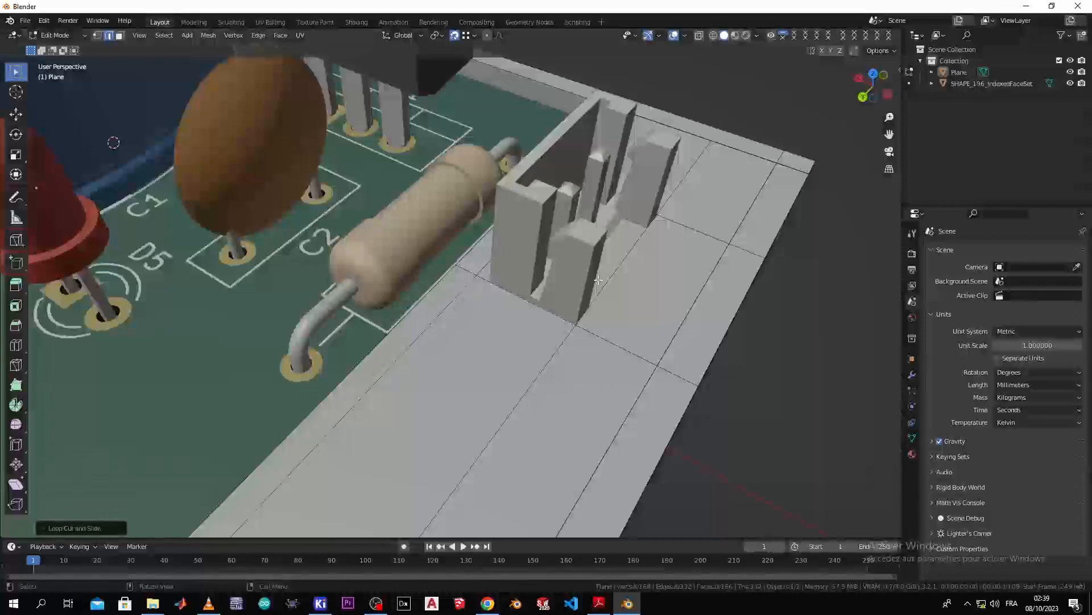
key("3")
left_click(614, 259)
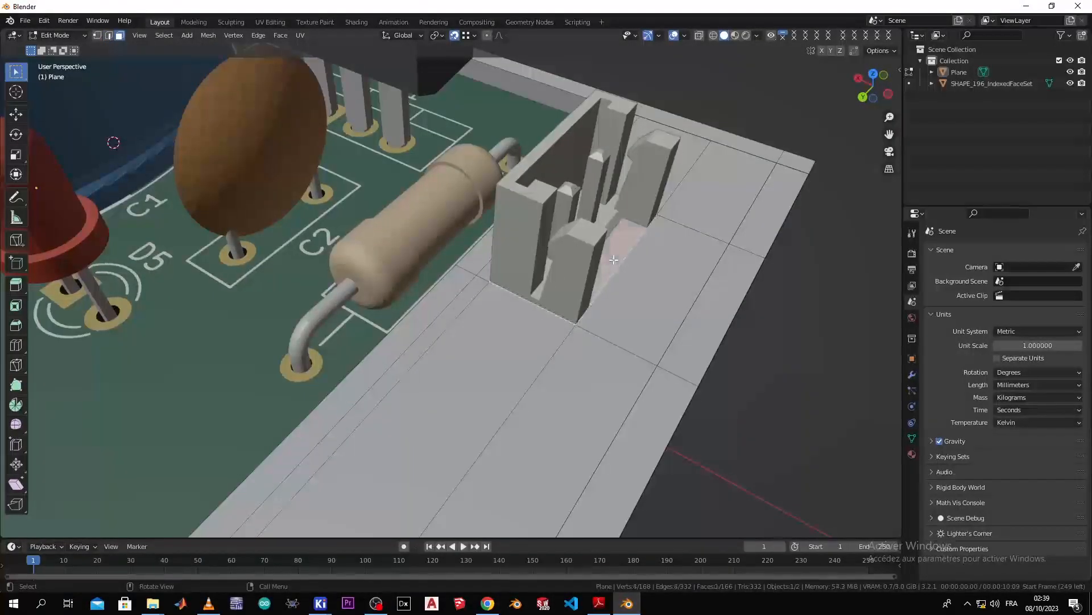
middle_click_drag(614, 259, 574, 262)
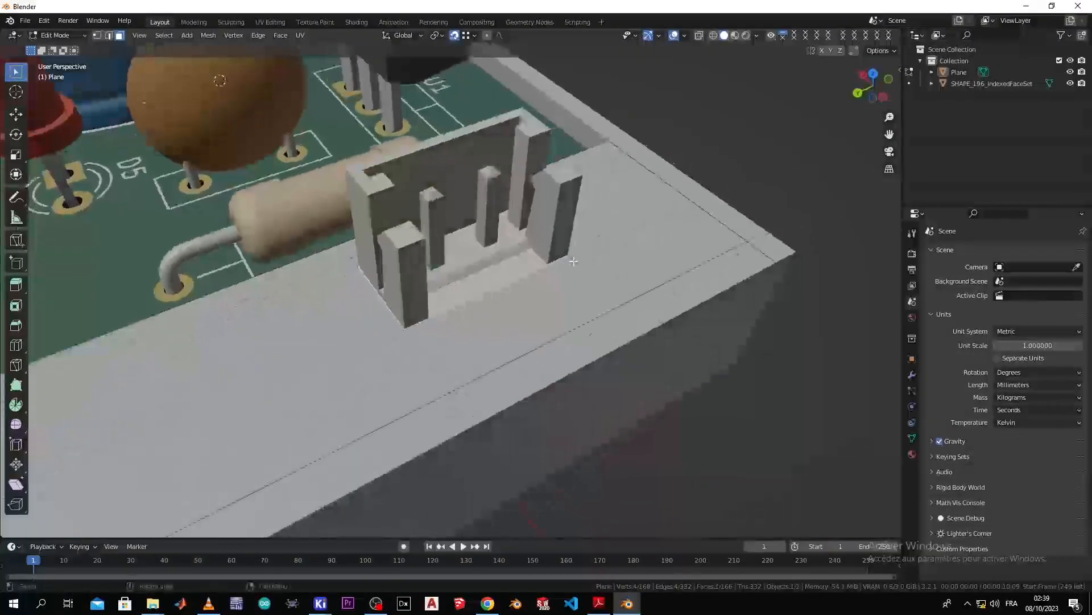
key("x")
left_click(655, 222)
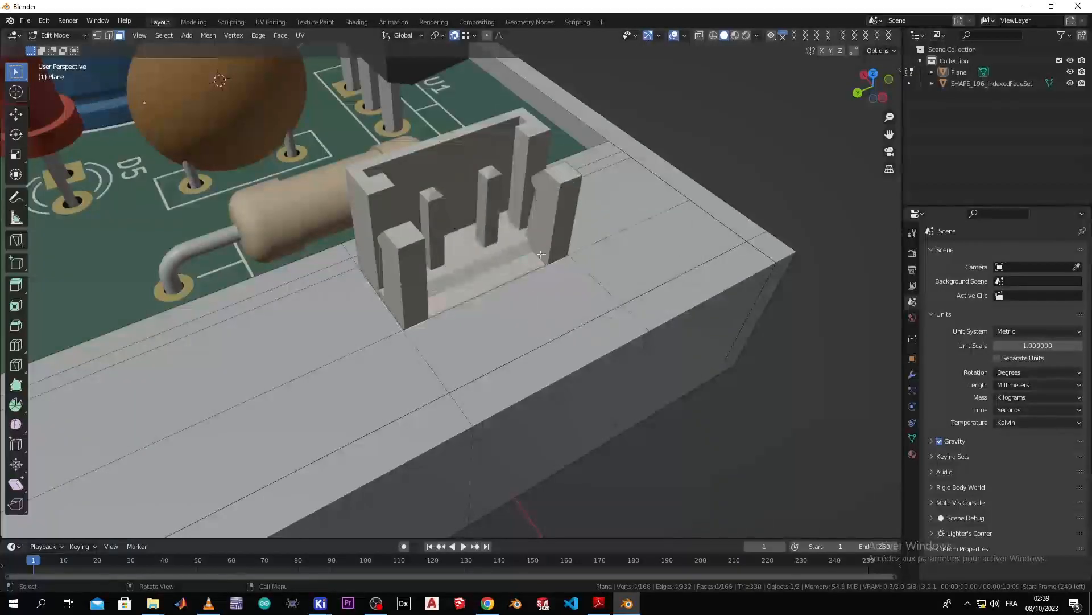
Isolate the enclosure in local view and delete the face beneath the connector opening
middle_click_drag(543, 254, 431, 290)
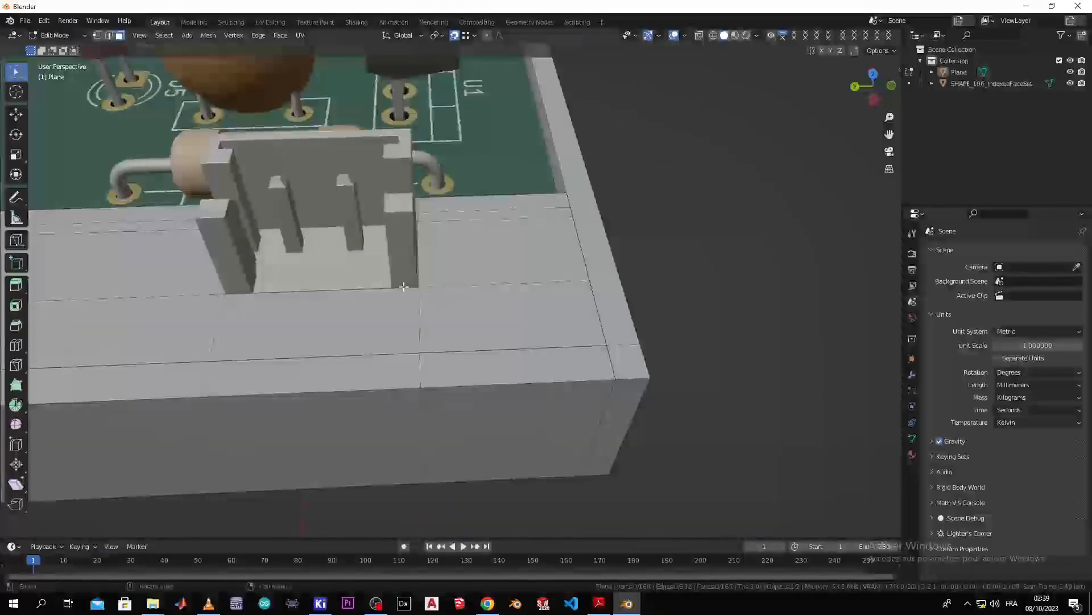
key("z")
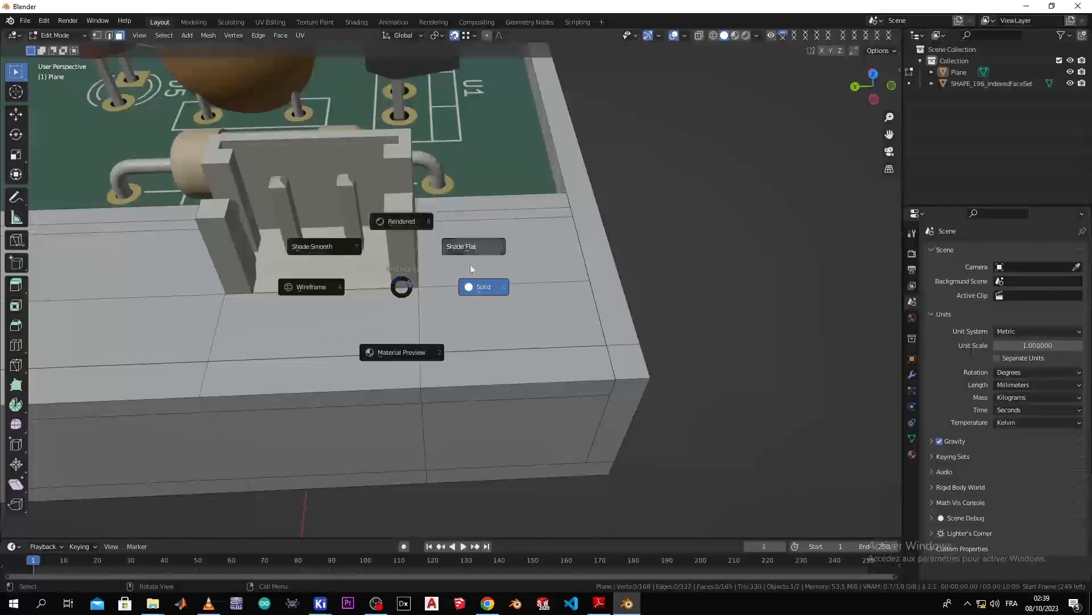
left_click(330, 287)
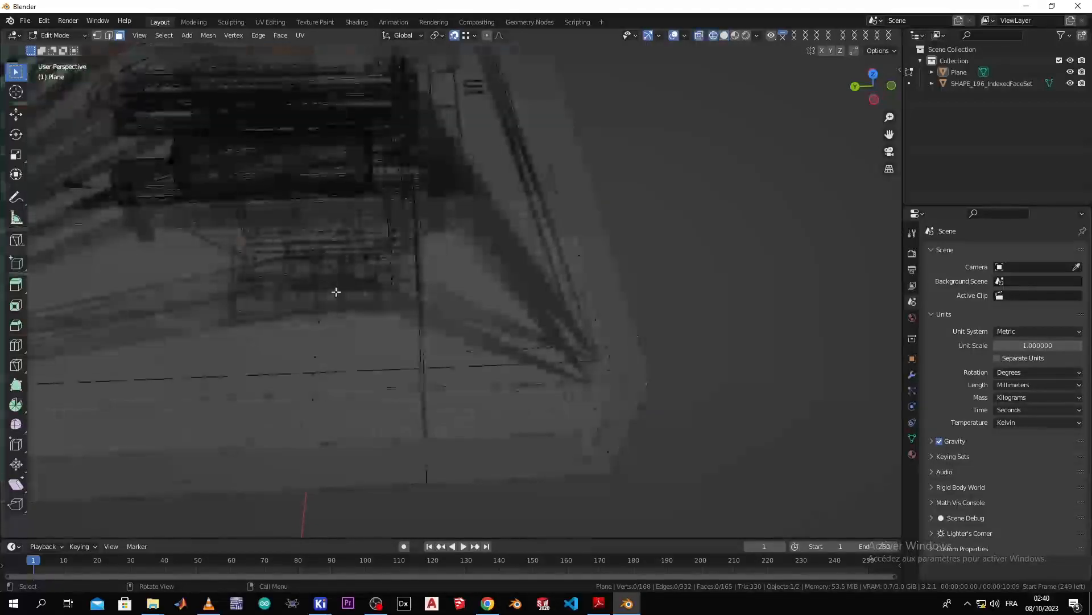
left_click(369, 345)
mouse_move(369, 345)
middle_mouse_down()
mouse_move(369, 310)
mouse_move(381, 315)
middle_mouse_up()
key("z")
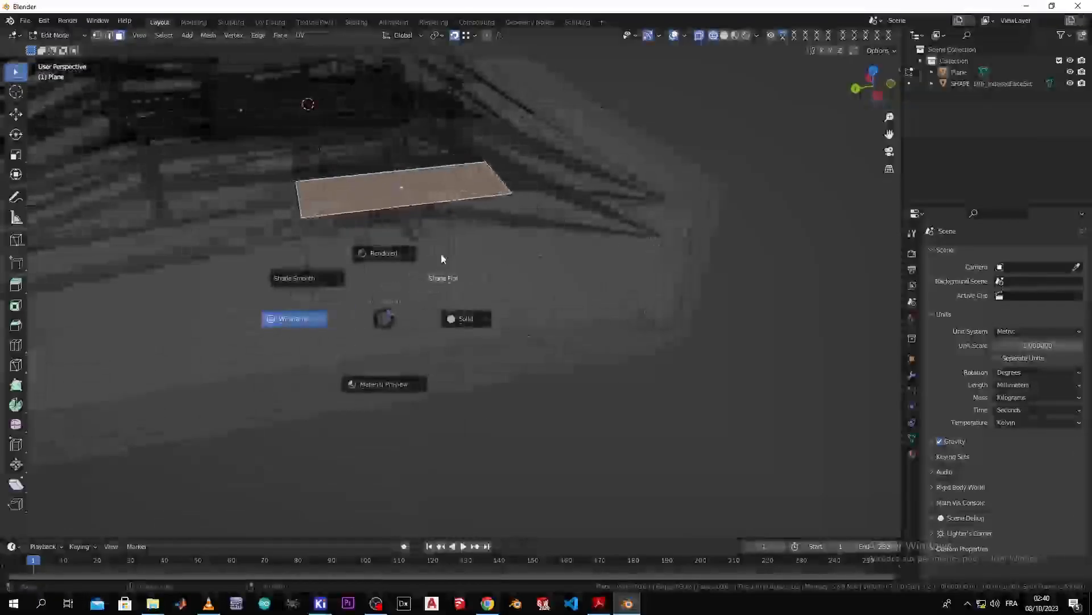
left_click(452, 318)
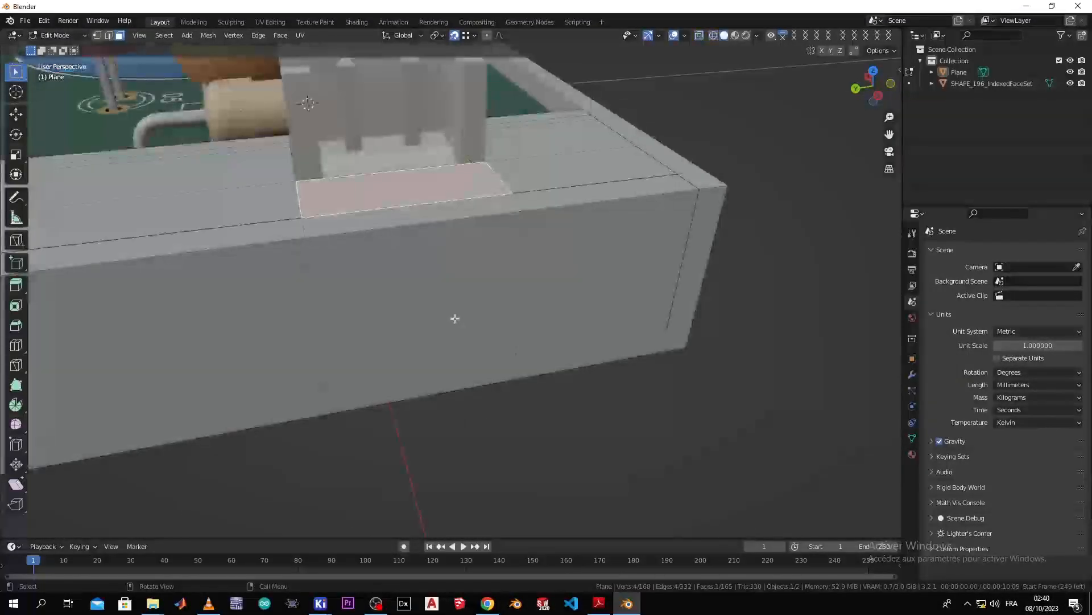
key("KP_Divide")
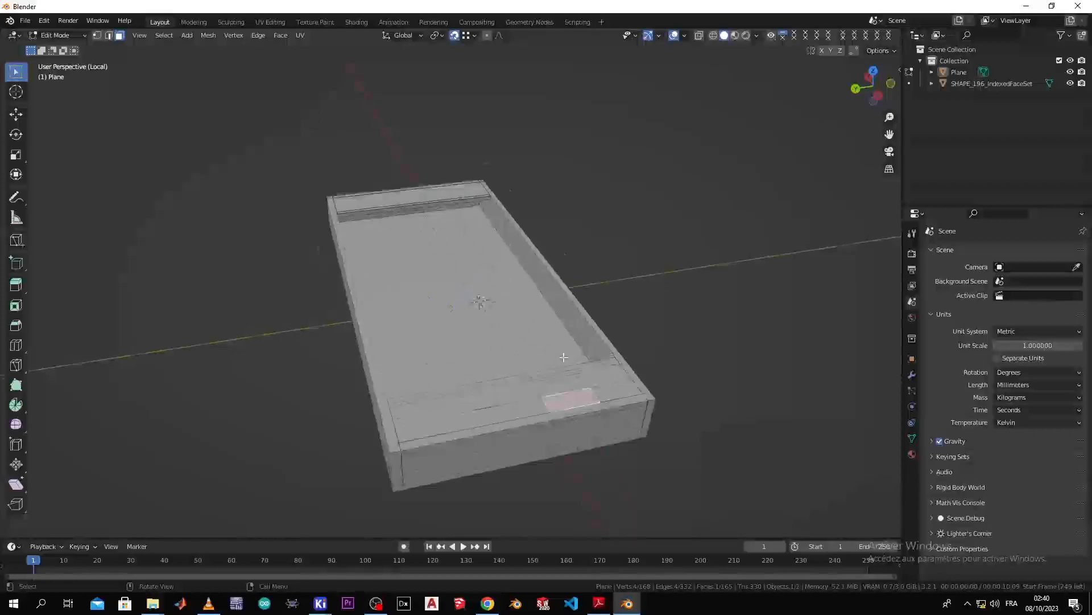
middle_click_drag(563, 359, 527, 362)
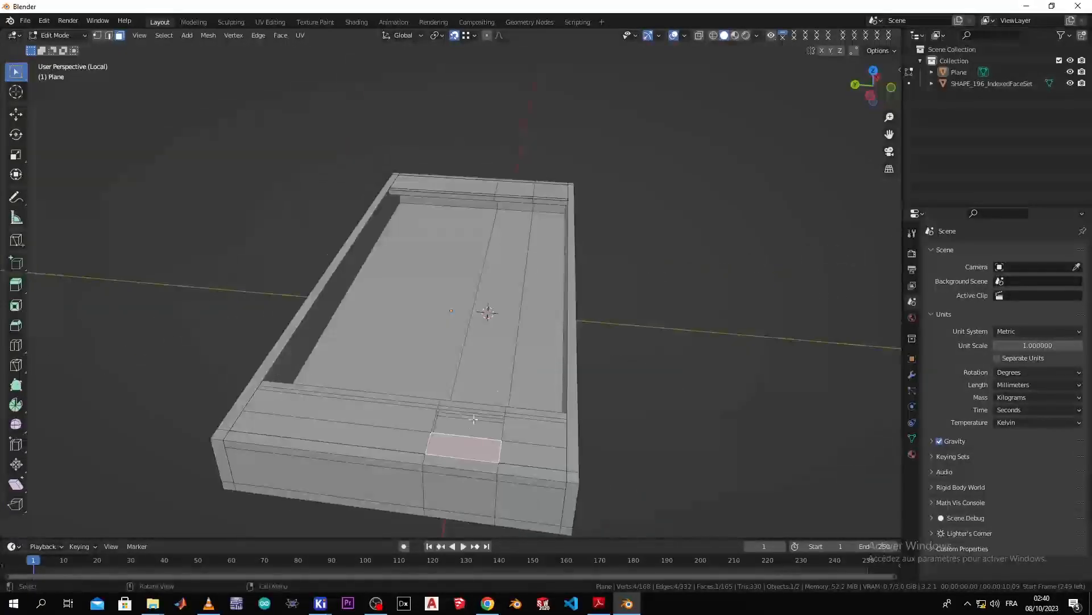
middle_click_drag(479, 413, 384, 470)
key("x")
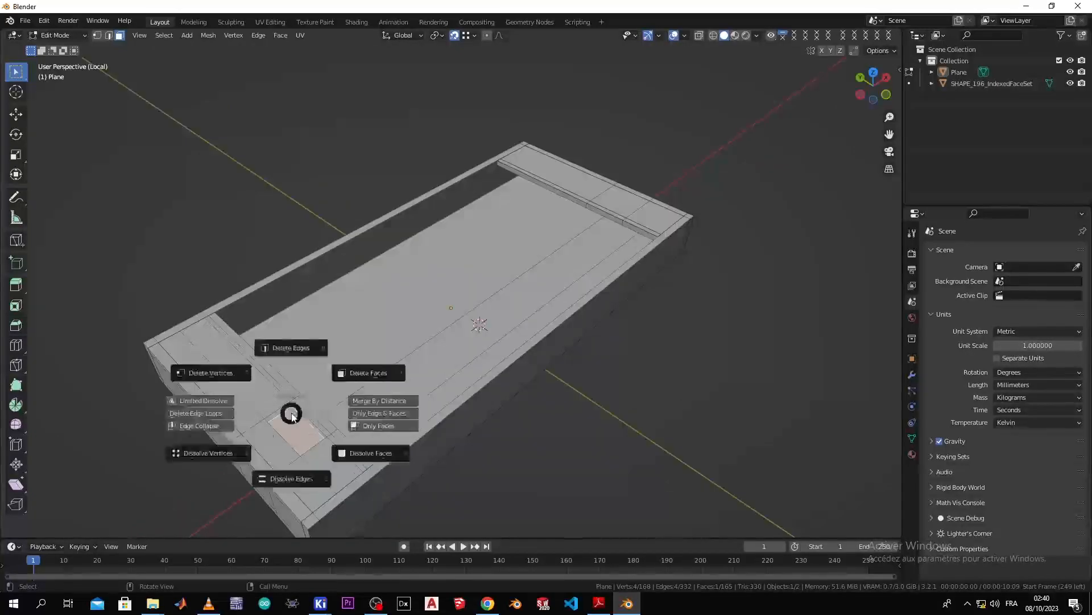
left_click(369, 373)
Fill the first two inner side walls of the connector opening with faces between its upper and lower edges
middle_click_drag(364, 375, 417, 329)
scroll(295, 313, "up", 1)
middle_click_drag(324, 329, 285, 351)
scroll(319, 361, "up", 2)
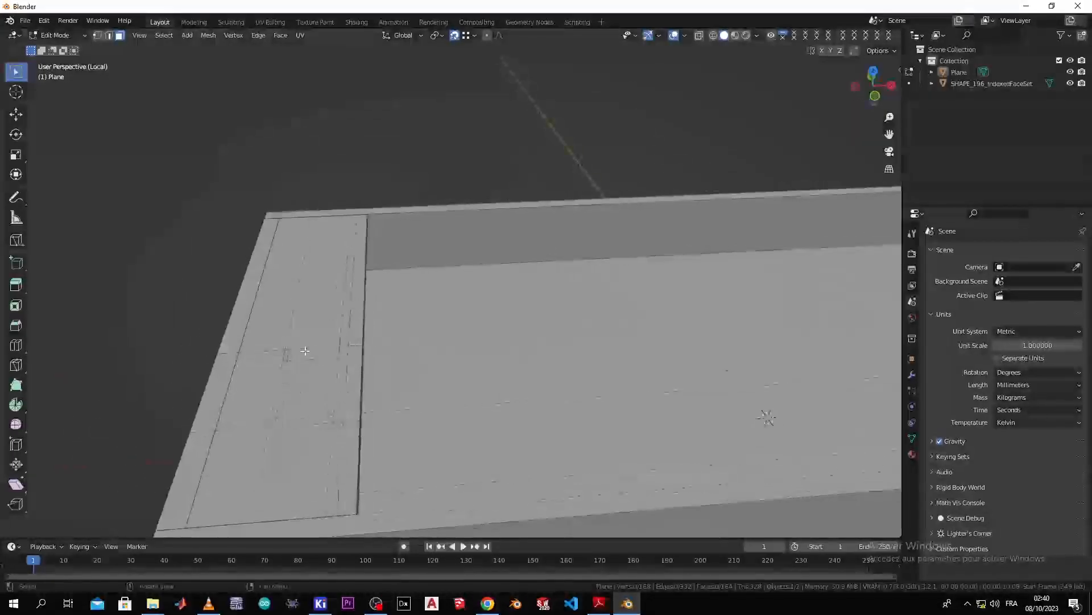
left_click(310, 357)
key("2")
left_click(312, 357)
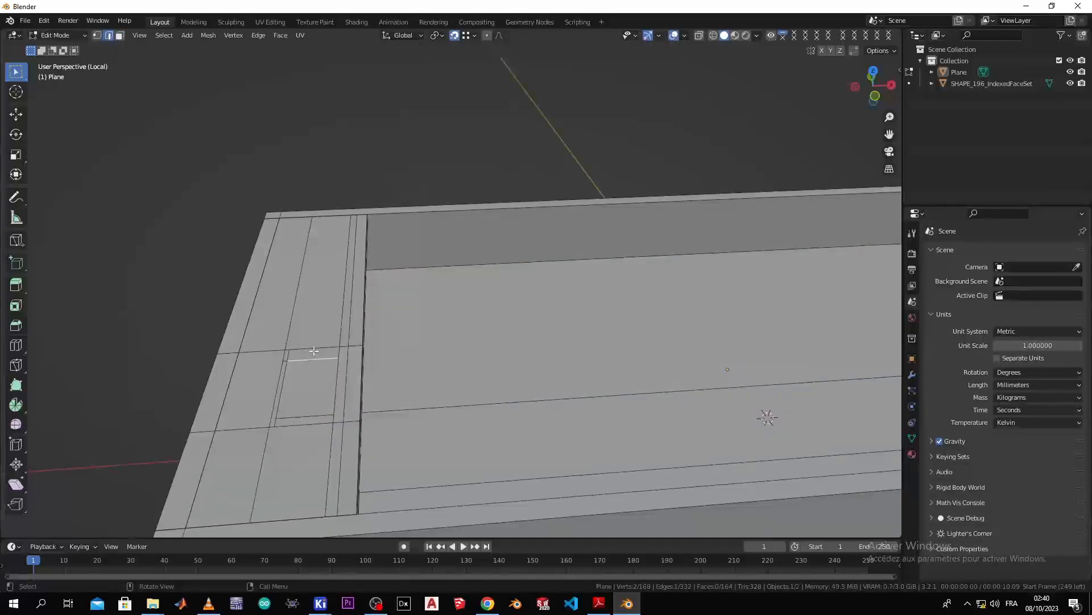
key("f")
middle_click_drag(317, 344, 240, 321)
left_click(226, 305)
key("f")
Fill the remaining two inner side walls of the connector opening and leave local view
middle_click_drag(225, 303, 416, 407)
left_click(509, 401)
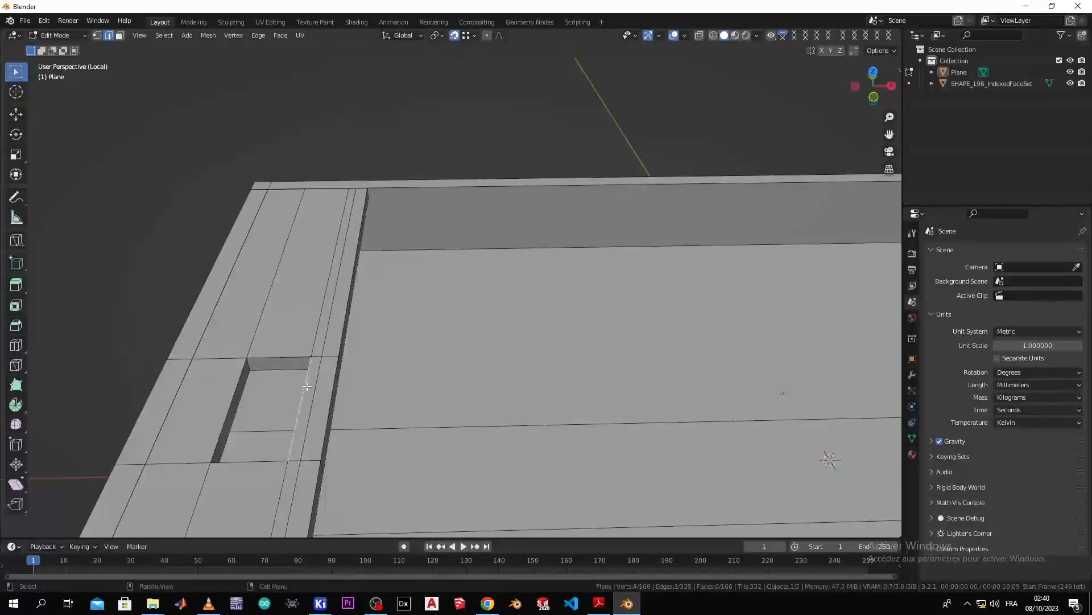
key("f")
middle_click_drag(306, 386, 565, 291)
left_click(555, 277)
left_click(561, 266, "shift")
middle_click_drag(560, 289, 323, 387)
key("KP_Divide")
key("KP_Divide")
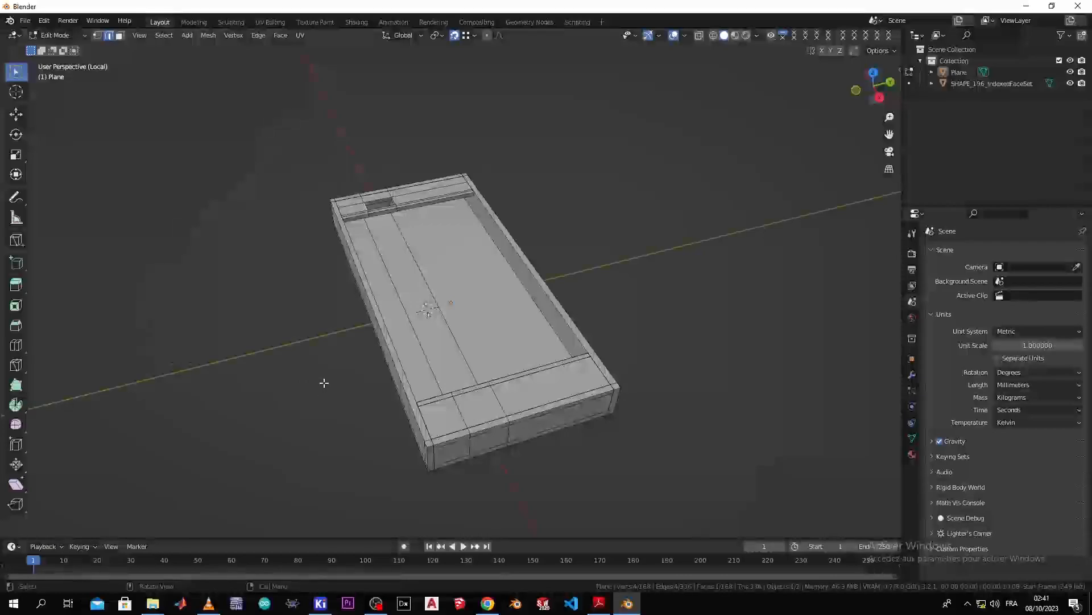
key("slash")
Try a loop cut across the opposite end block at the outer corner of the connector near the diodes
middle_click_drag(472, 364, 613, 419)
middle_click_drag(507, 436, 585, 403)
scroll(598, 402, "up", 3)
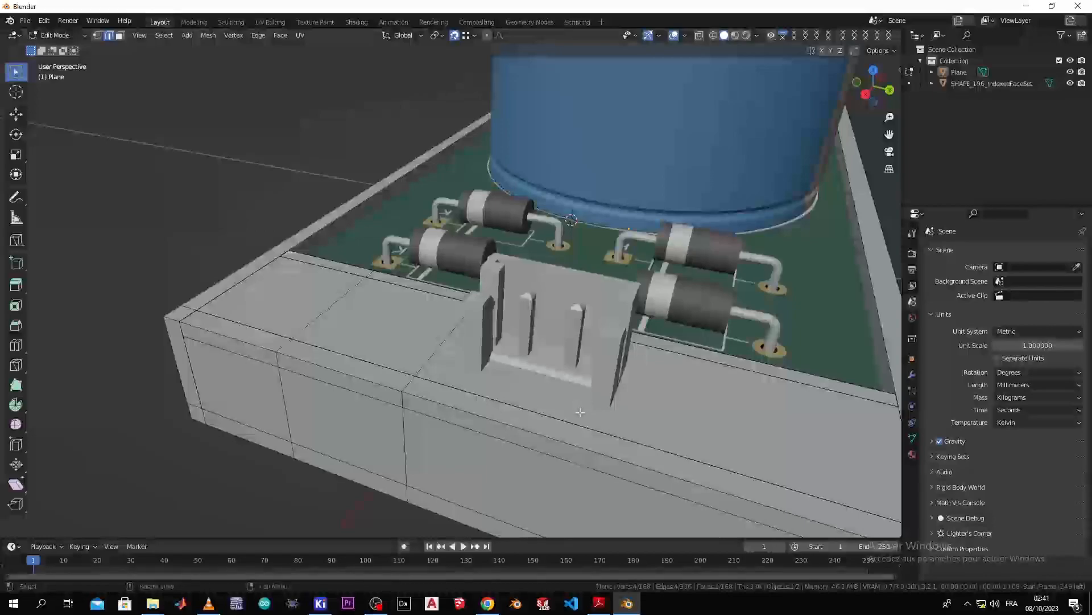
key("ctrl+r")
left_click(585, 414)
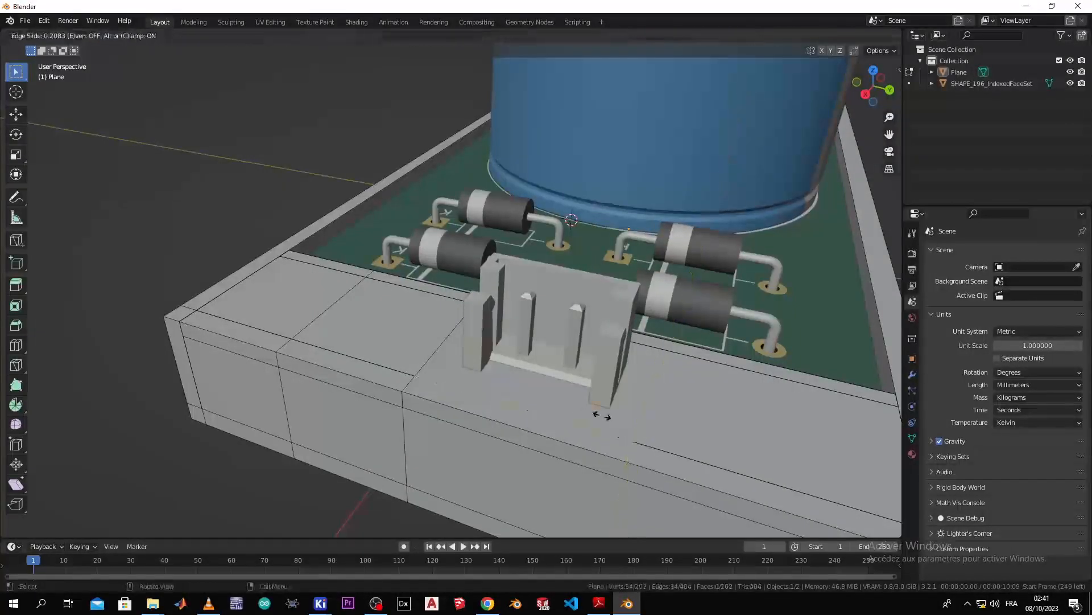
left_click(607, 405)
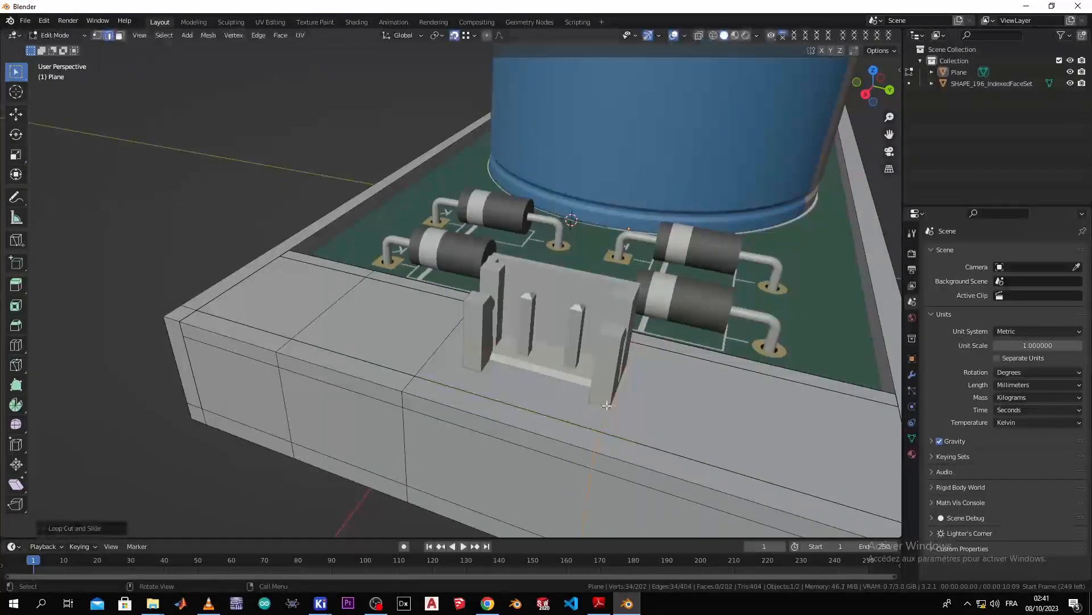
key("ctrl+z")
Add a loop cut across the enclosure, snapped to the side of the connector near the four diodes
key("ctrl+r")
left_click(613, 411)
left_click(608, 410)
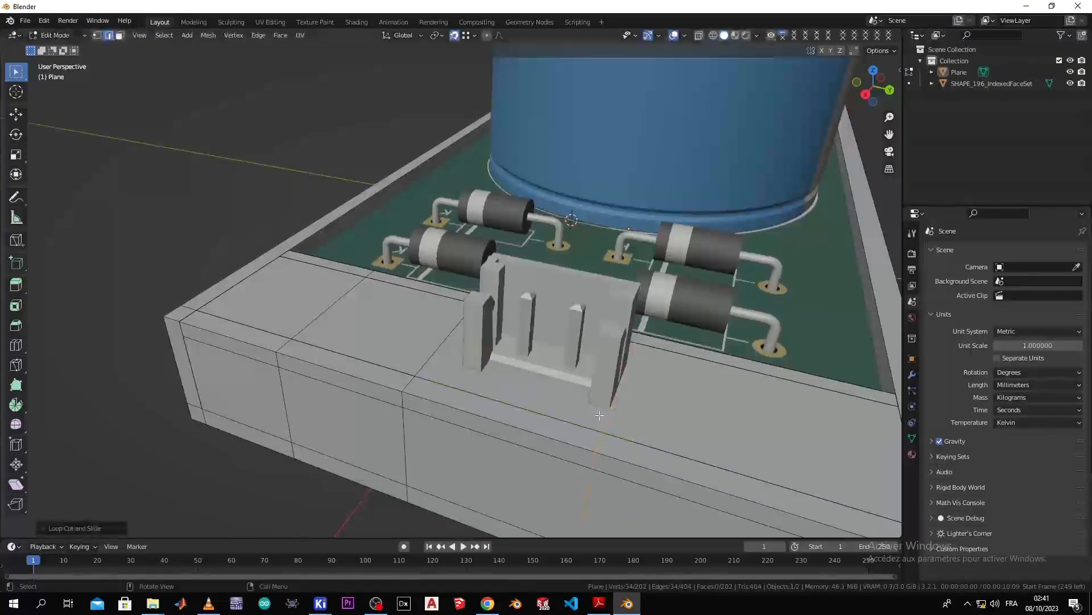
Add a loop cut across the enclosure, snapped to the opposite side of the connector near the diodes
key("ctrl+r")
left_click(464, 393)
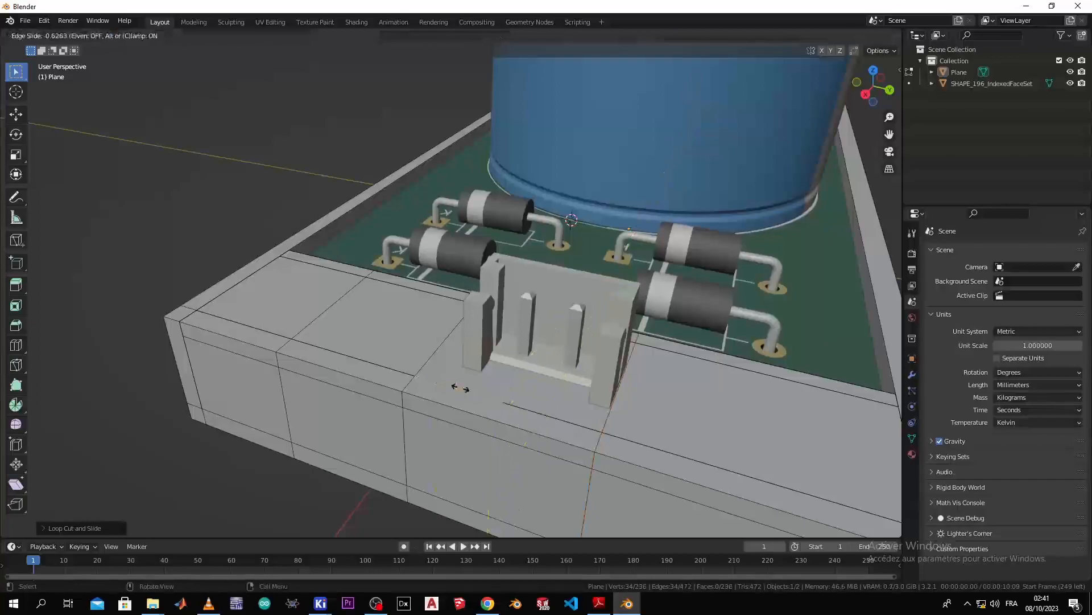
left_click(465, 369)
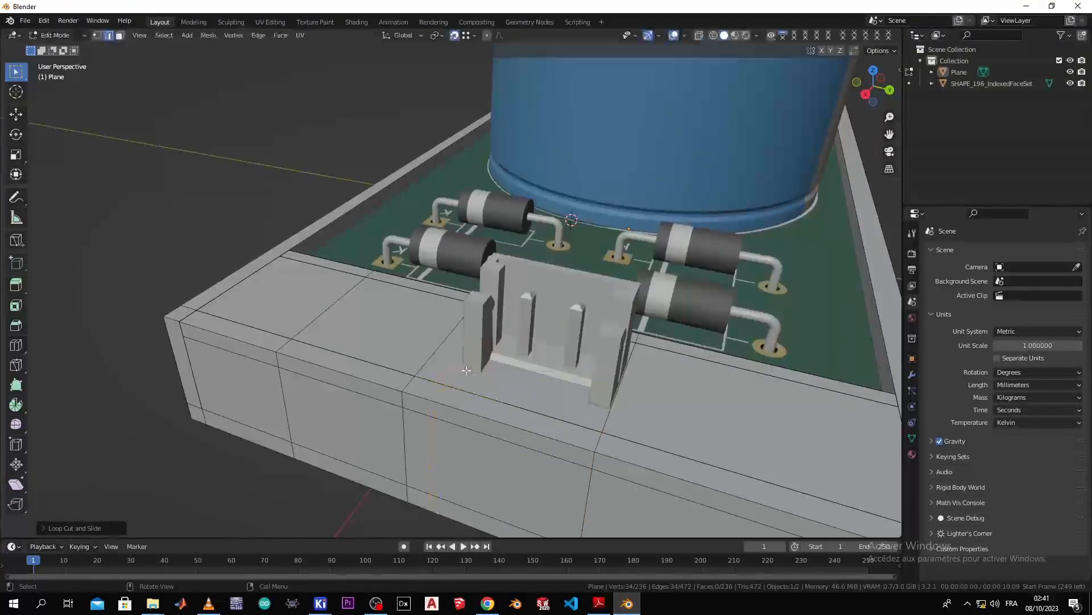
Add two loop cuts along the end block, snapped to the back and front of the connector near the diodes
middle_click_drag(510, 404, 680, 424)
middle_click_drag(691, 294, 569, 353)
scroll(512, 370, "up", 5)
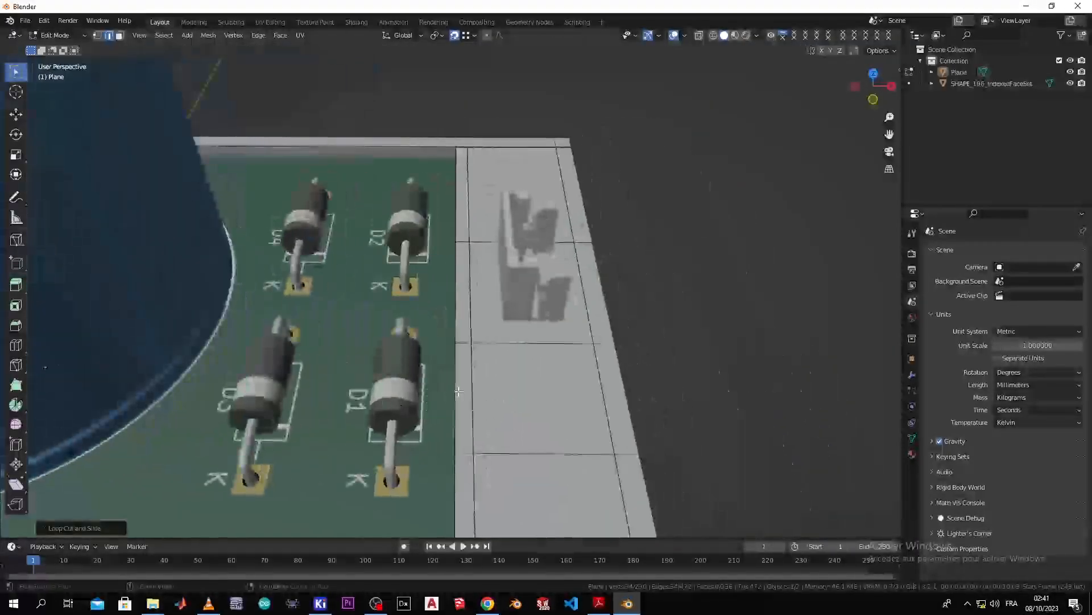
key("ctrl+r")
left_click(500, 336)
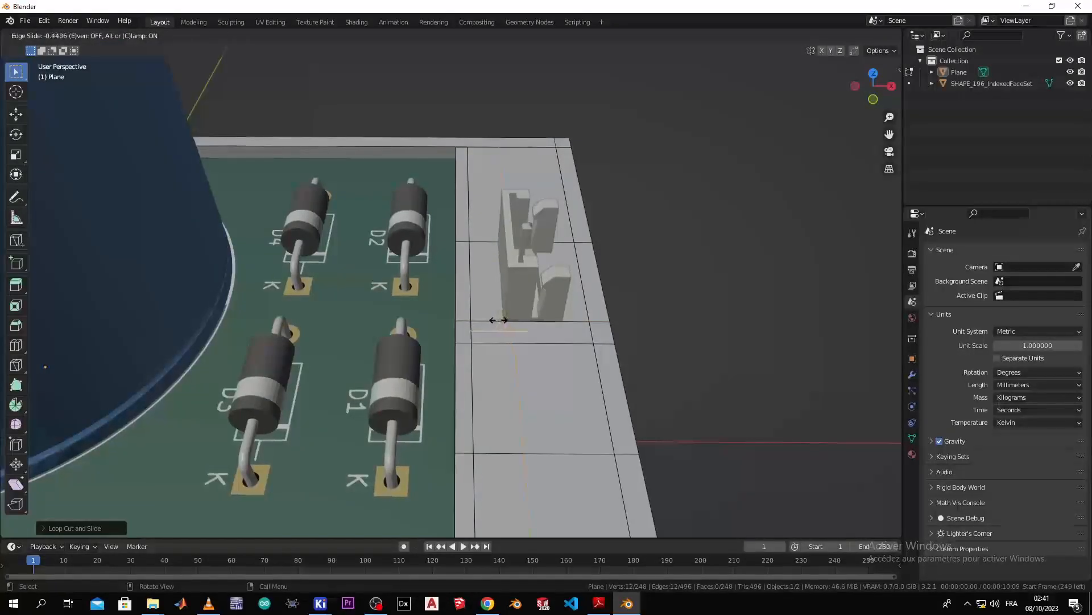
left_click(501, 318)
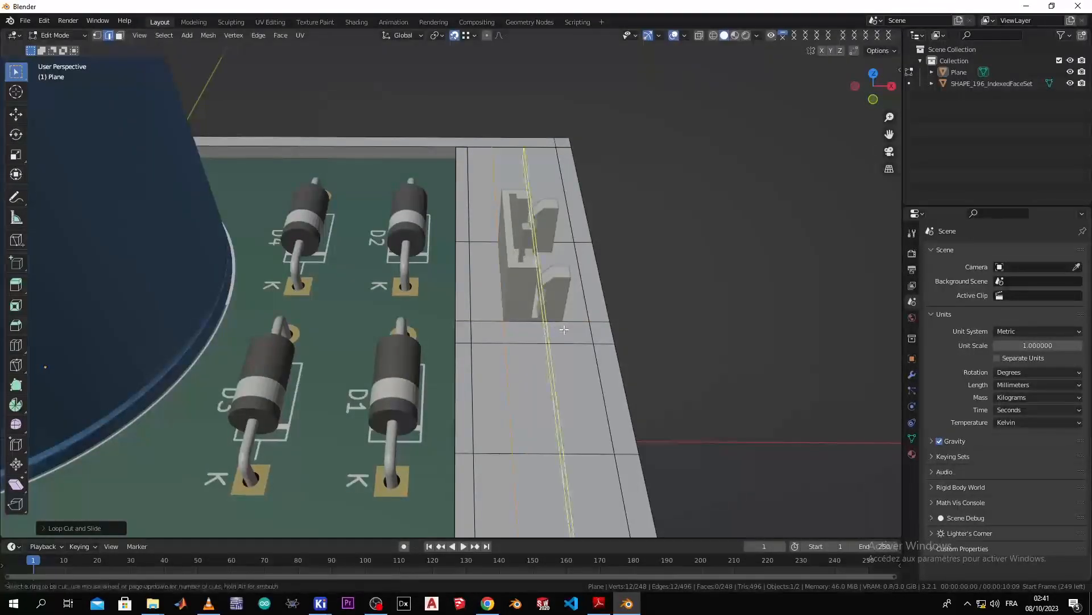
left_click(563, 321)
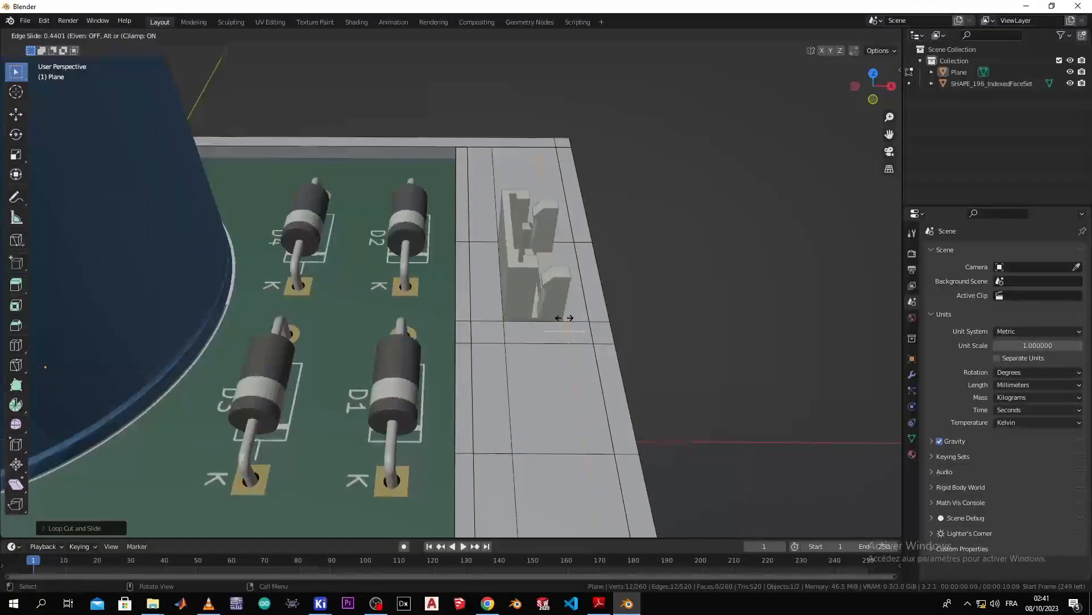
left_click(557, 319)
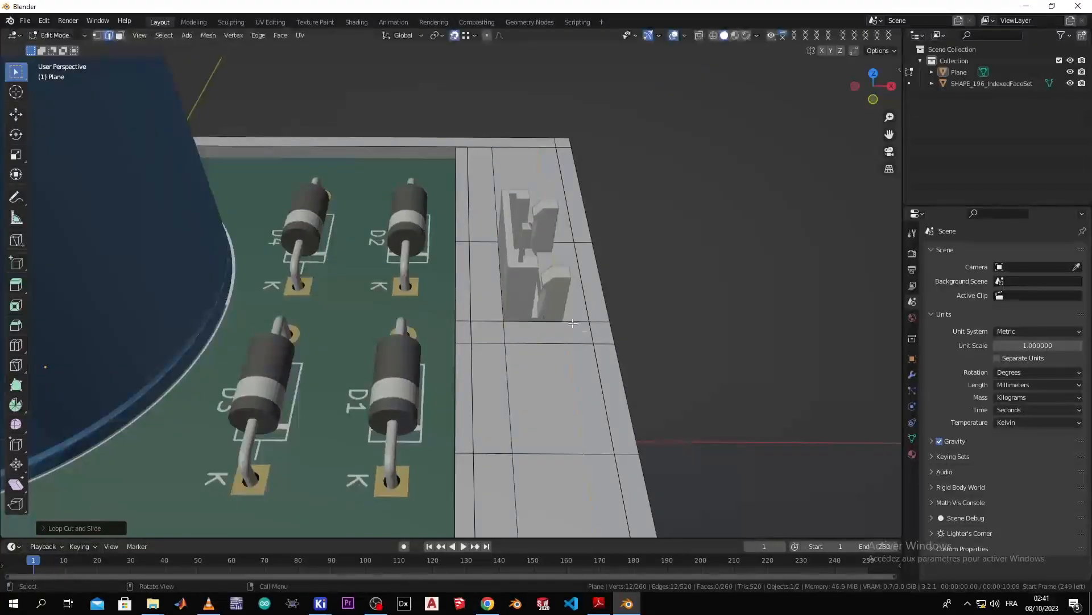
middle_click_drag(520, 377, 426, 373)
key("ctrl+r")
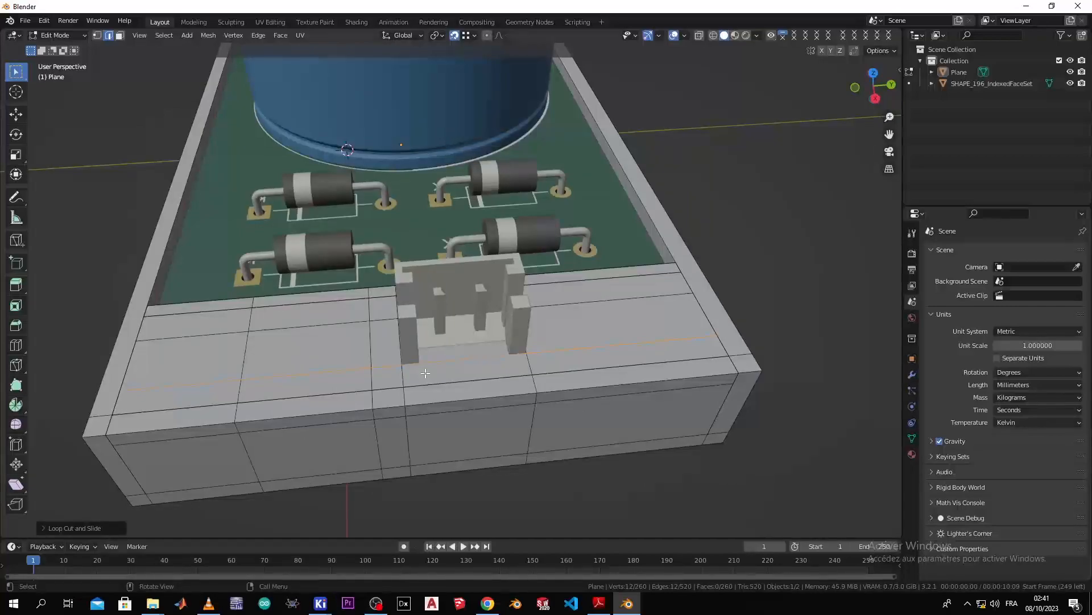
Isolate the enclosure in local view and delete the upper face of the end block within the connector outline
key("KP_Divide")
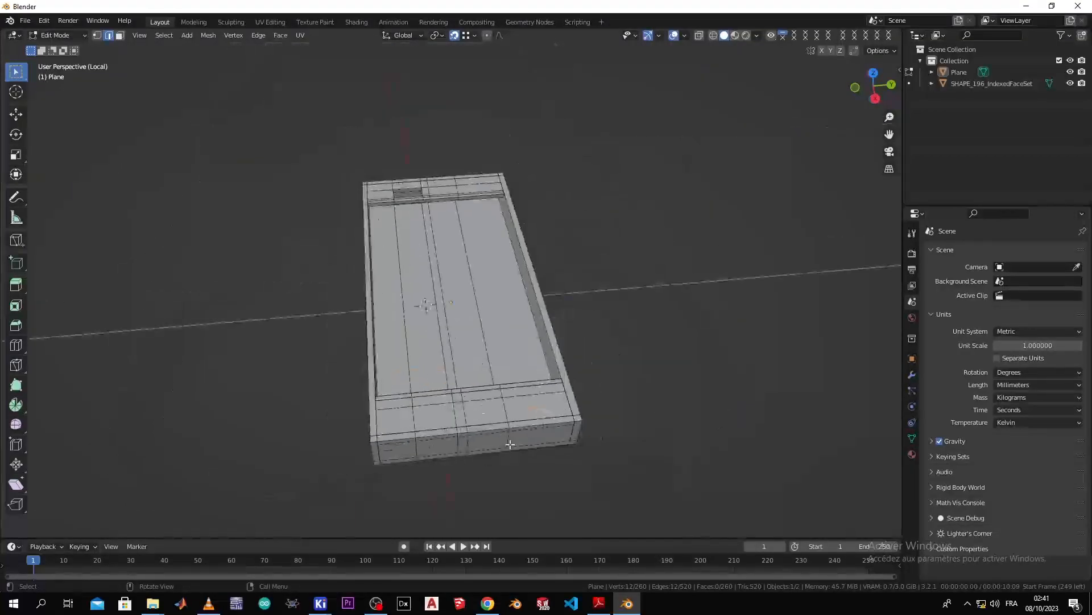
scroll(479, 394, "up", 4)
middle_click_drag(479, 393, 455, 298)
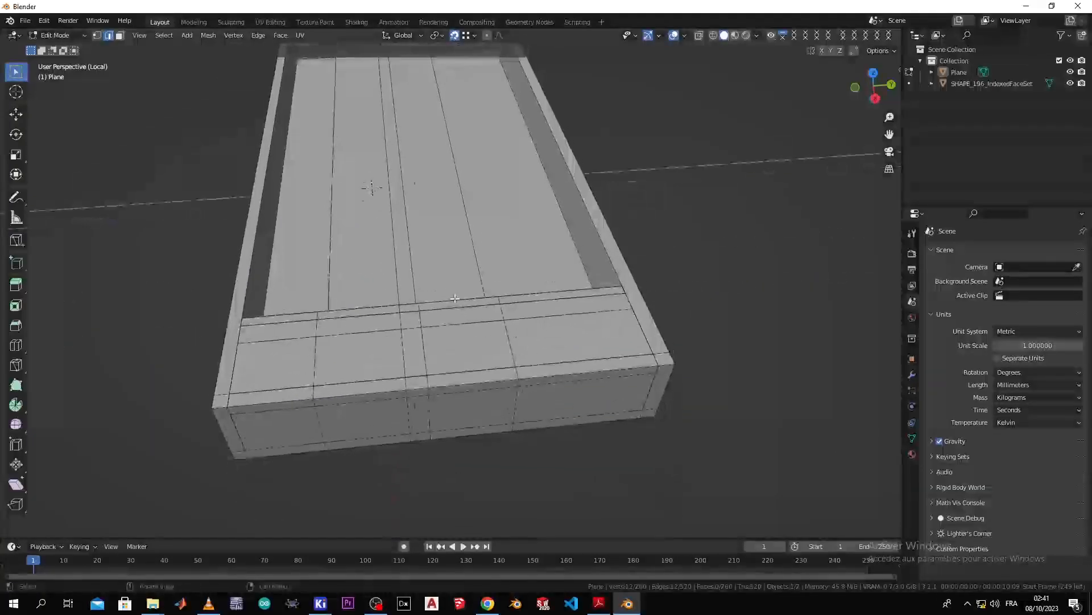
key("KP_Divide")
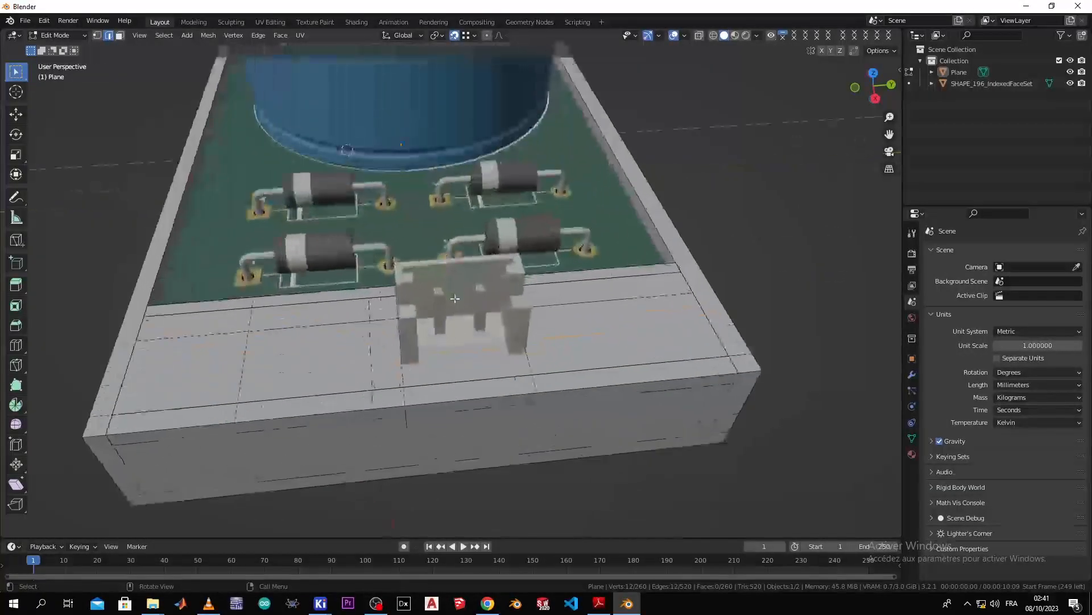
key("KP_Divide")
scroll(455, 298, "up", 5)
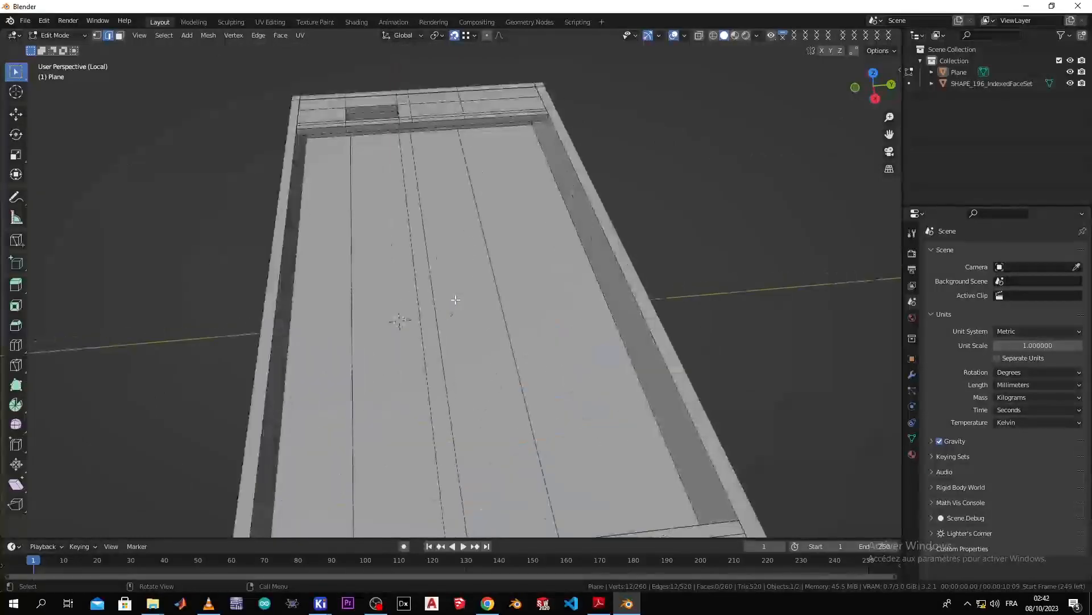
scroll(488, 326, "down", 5)
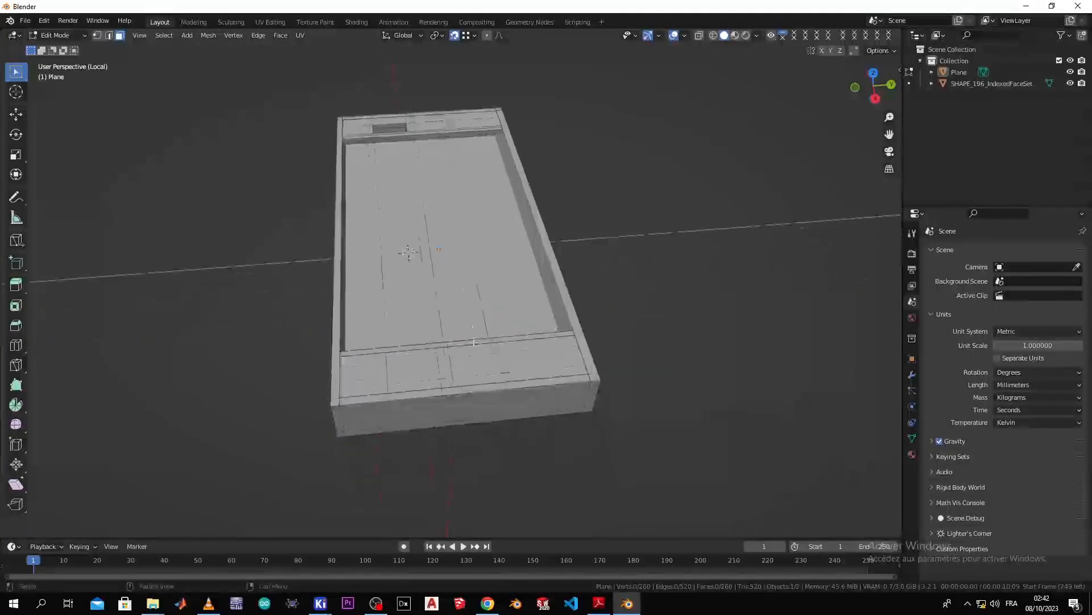
left_click(476, 364)
key("x")
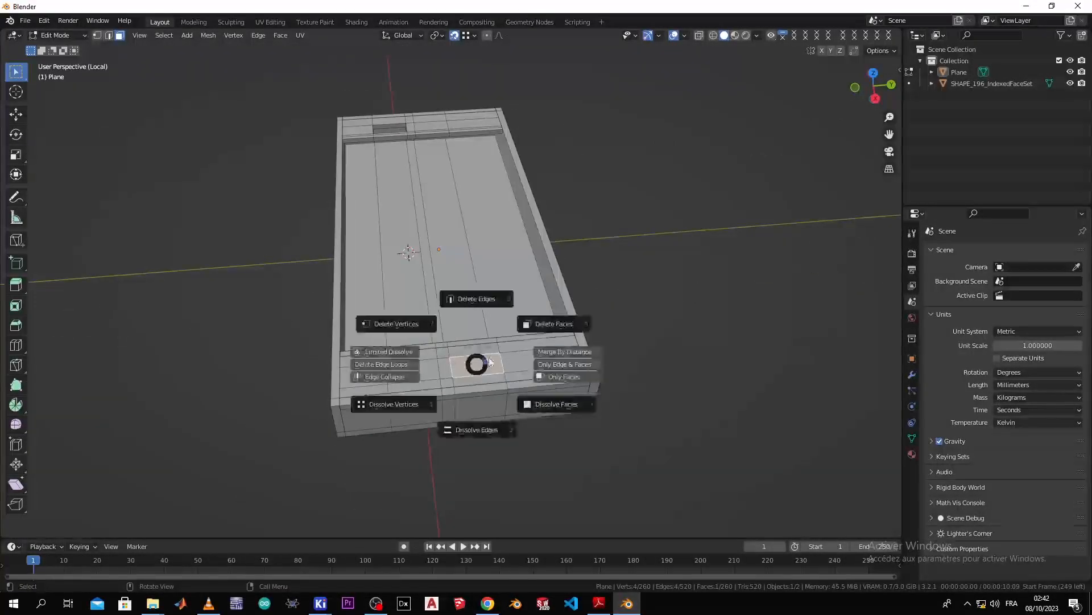
left_click(525, 334)
Delete the lower face beneath the new connector opening so it passes through the end block
scroll(514, 351, "up", 2)
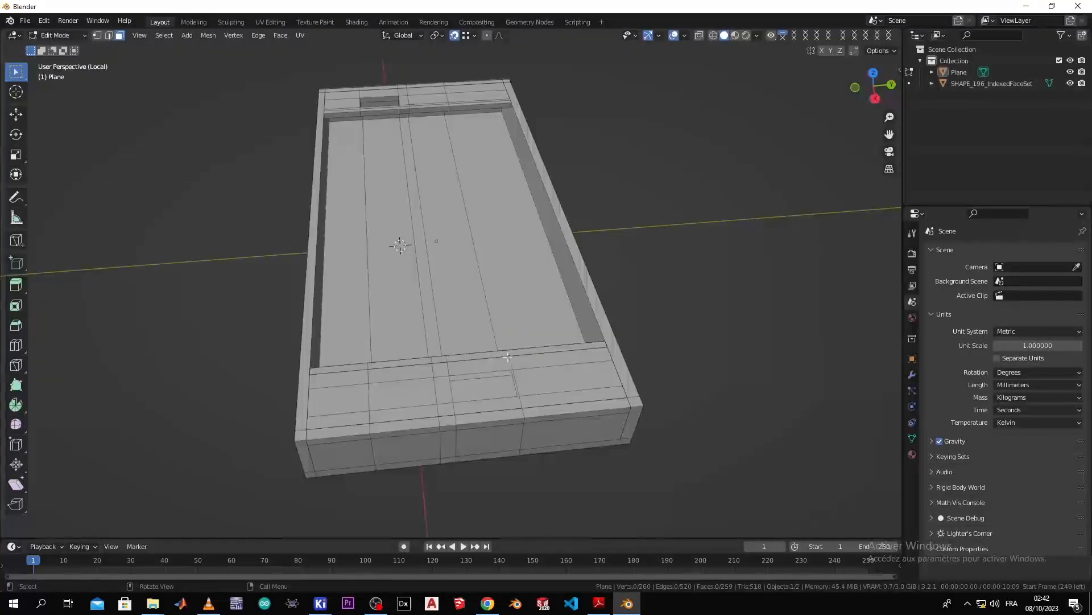
left_click(489, 388)
key("x")
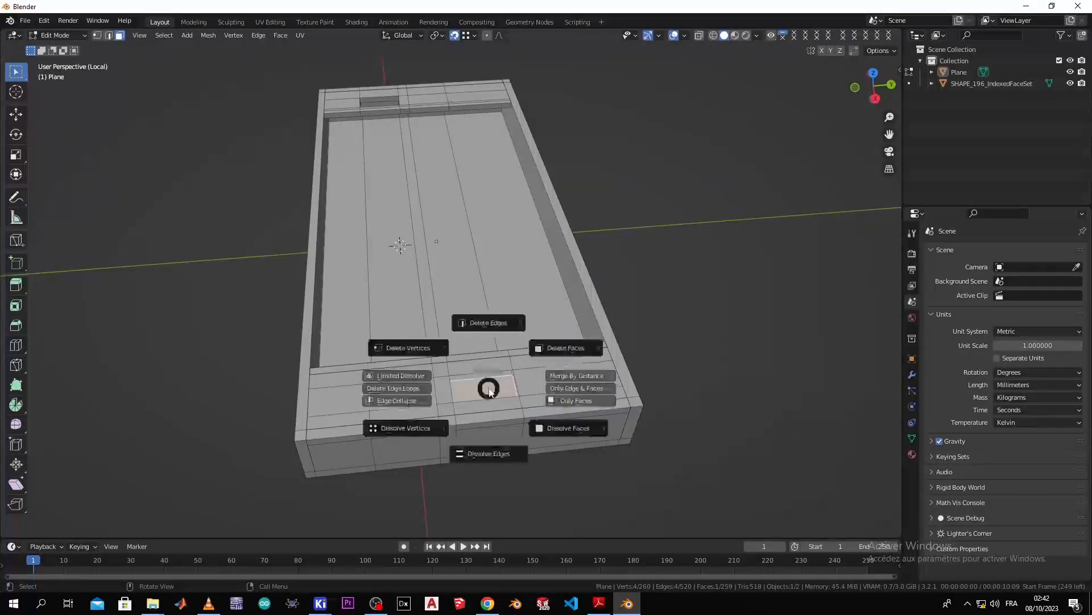
left_click(544, 343)
Fill two inner side walls of the new connector opening with faces between its upper and lower edges
middle_click_drag(543, 343, 443, 393)
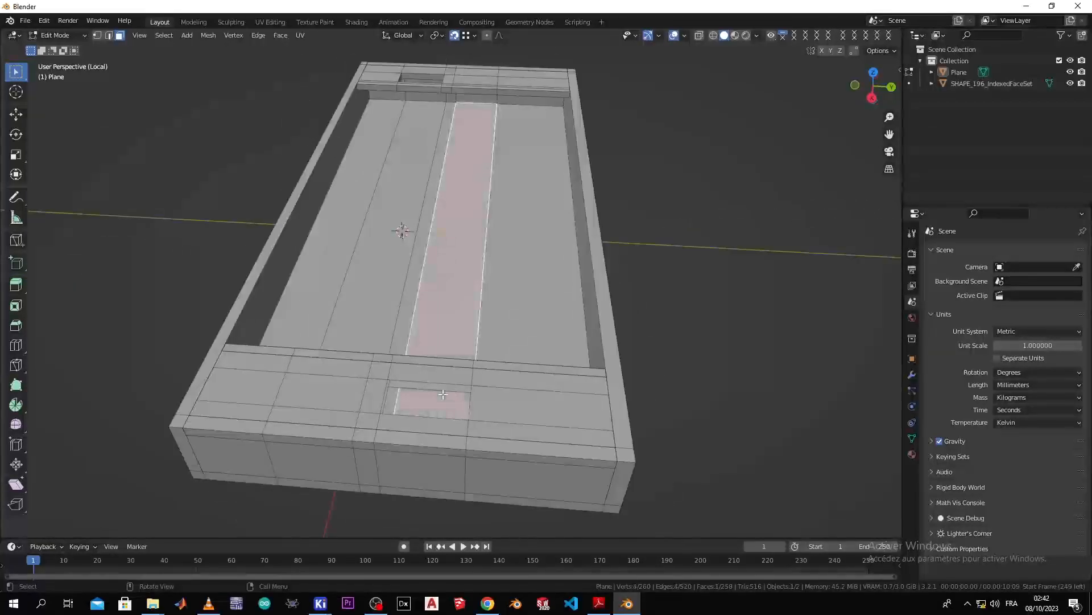
key("2")
left_click(448, 389)
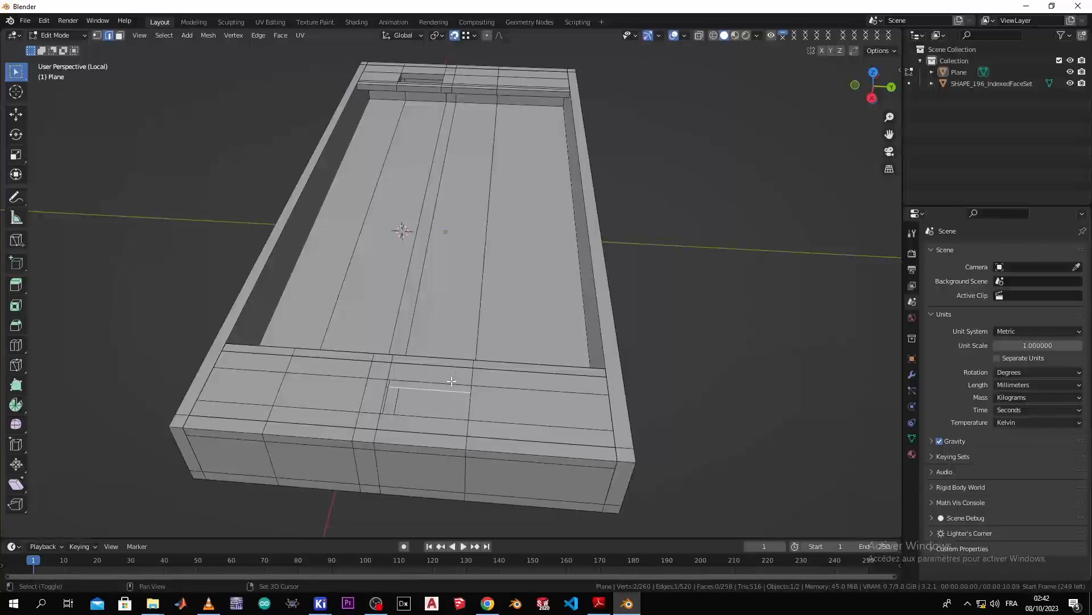
left_click(450, 384, "shift")
key("f")
middle_click_drag(449, 383, 409, 347)
left_click(344, 316)
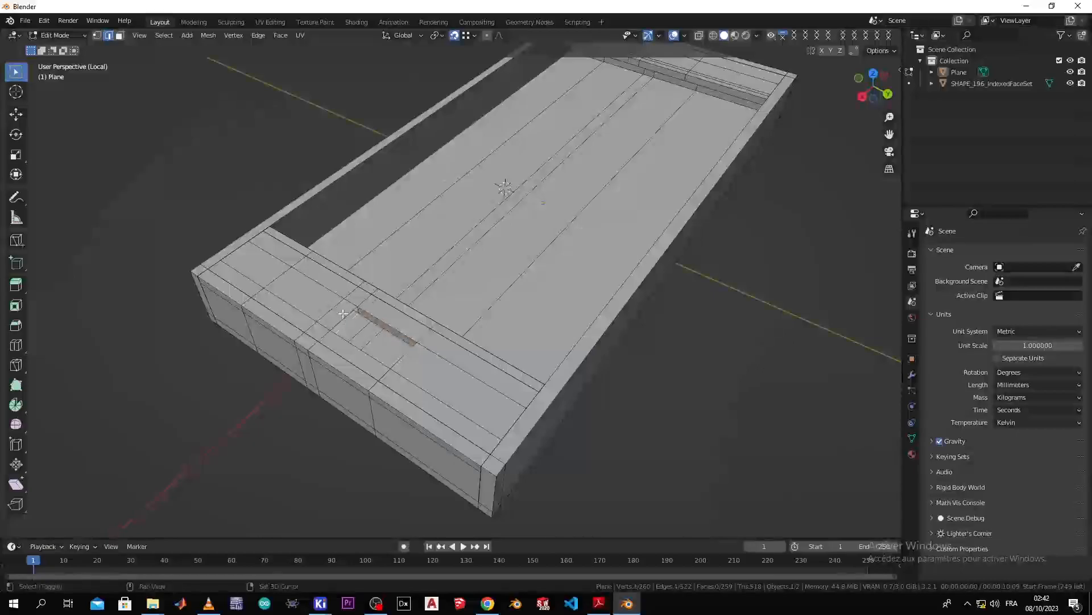
key("f")
Try to fill the third inner side wall of the new connector opening, then undo the face
middle_click_drag(343, 313, 477, 245)
scroll(423, 342, "up", 5)
scroll(476, 245, "down", 5)
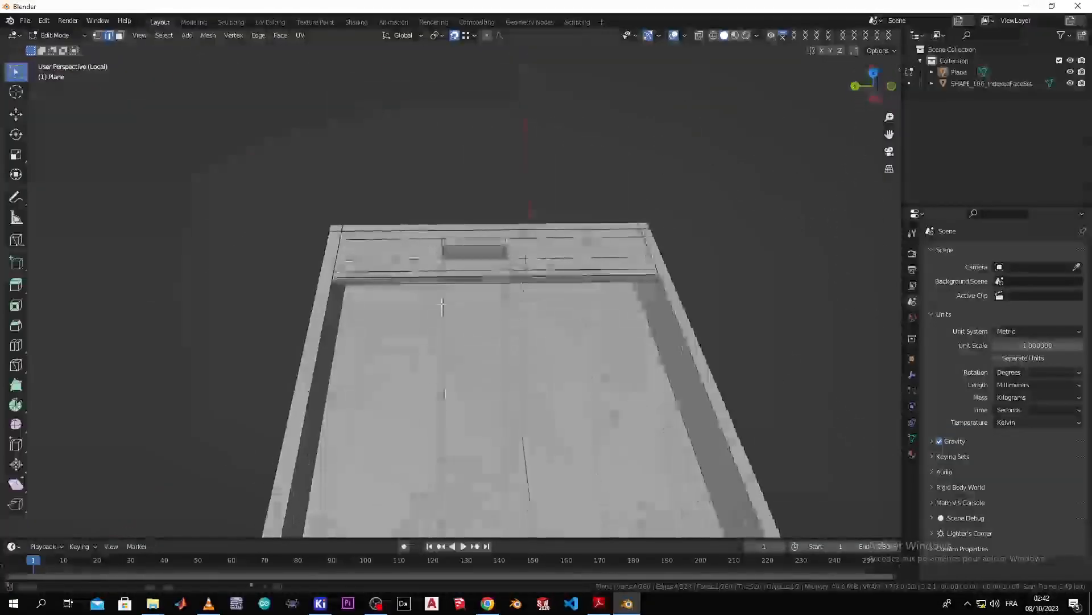
left_click(481, 235, "shift")
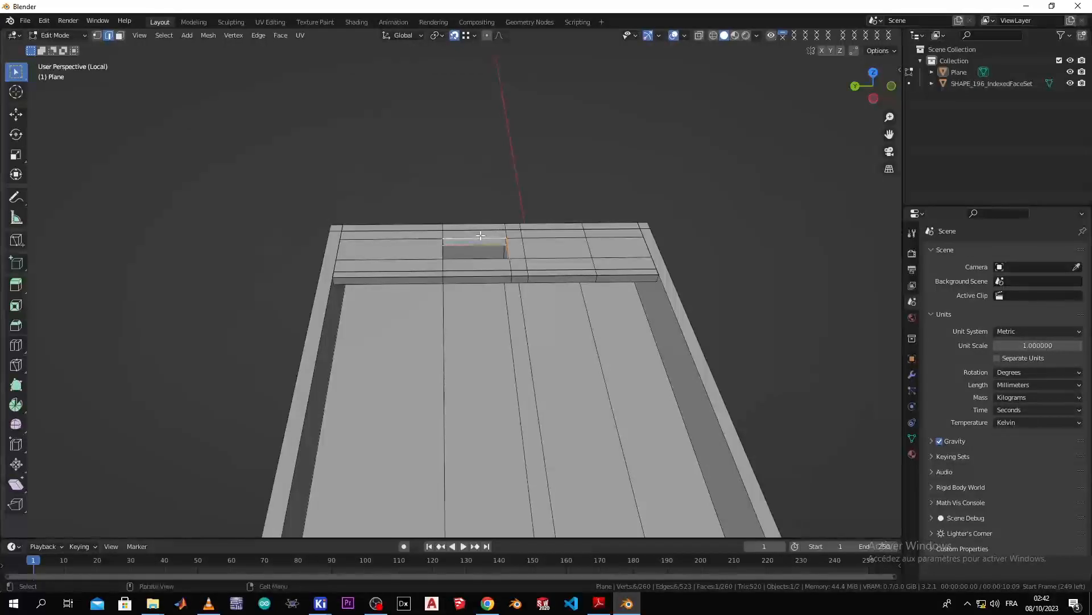
key("f")
key("ctrl+z")
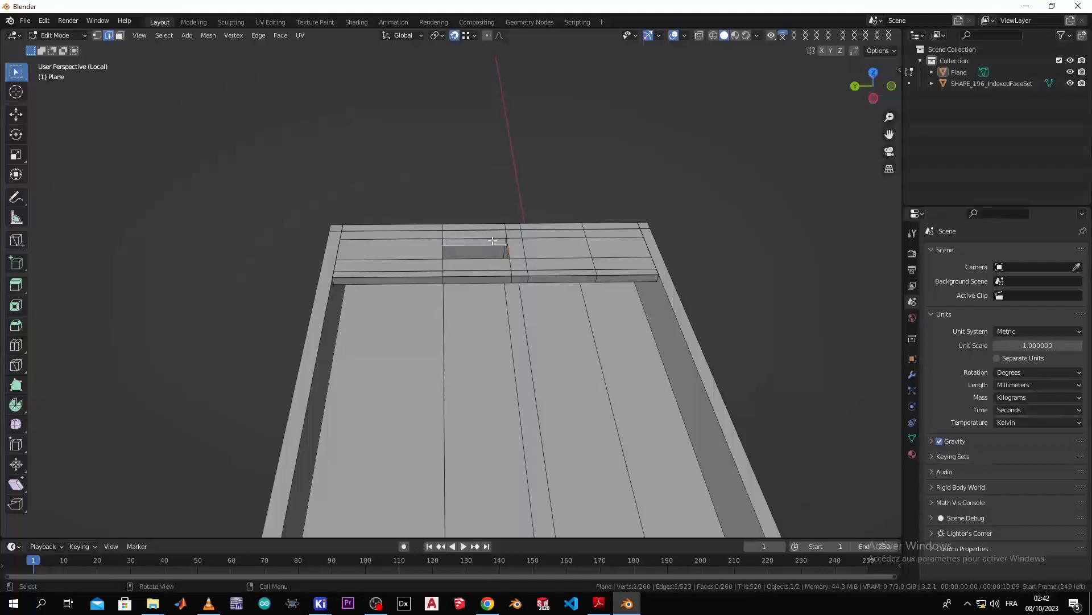
Fill the last two inner side walls of the new connector opening and leave local view
key("f")
middle_click_drag(495, 238, 411, 245)
left_click(412, 241, "shift")
scroll(412, 245, "down", 5)
middle_click_drag(412, 245, 436, 290)
left_click(466, 231)
scroll(417, 327, "up", 3)
key("KP_Divide")
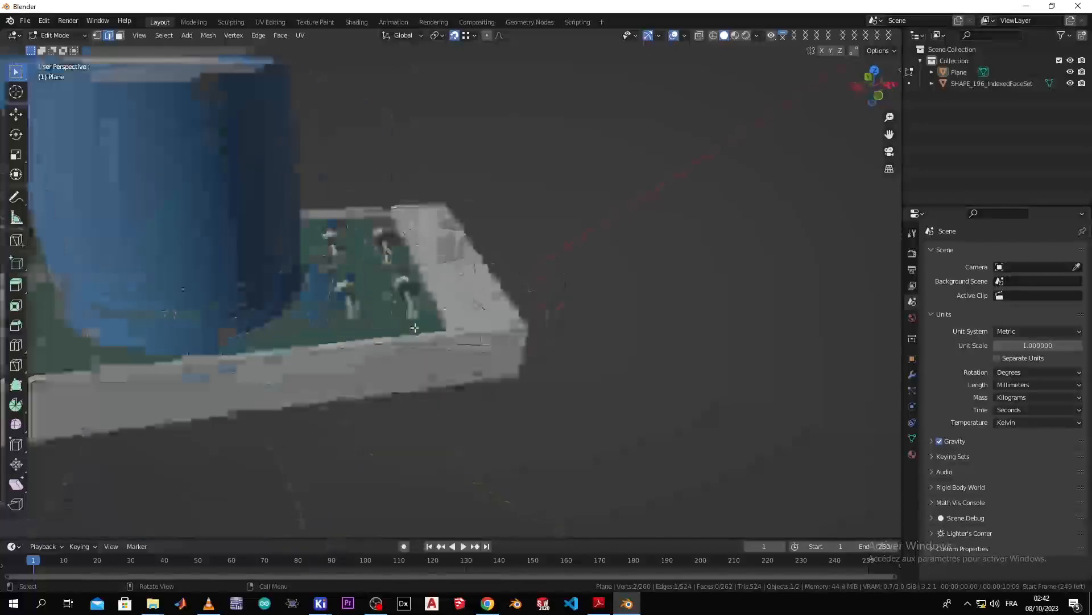
Return to object mode and give the enclosure a new material with a blue base color
middle_click_drag(454, 305, 501, 373)
scroll(433, 295, "up", 4)
key("Tab")
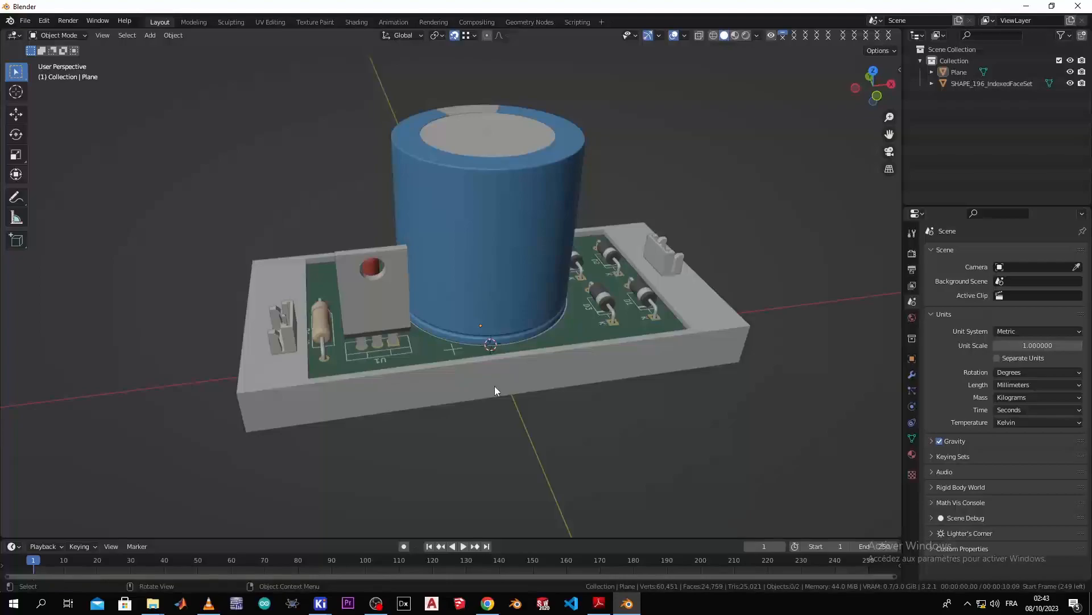
left_click(495, 387)
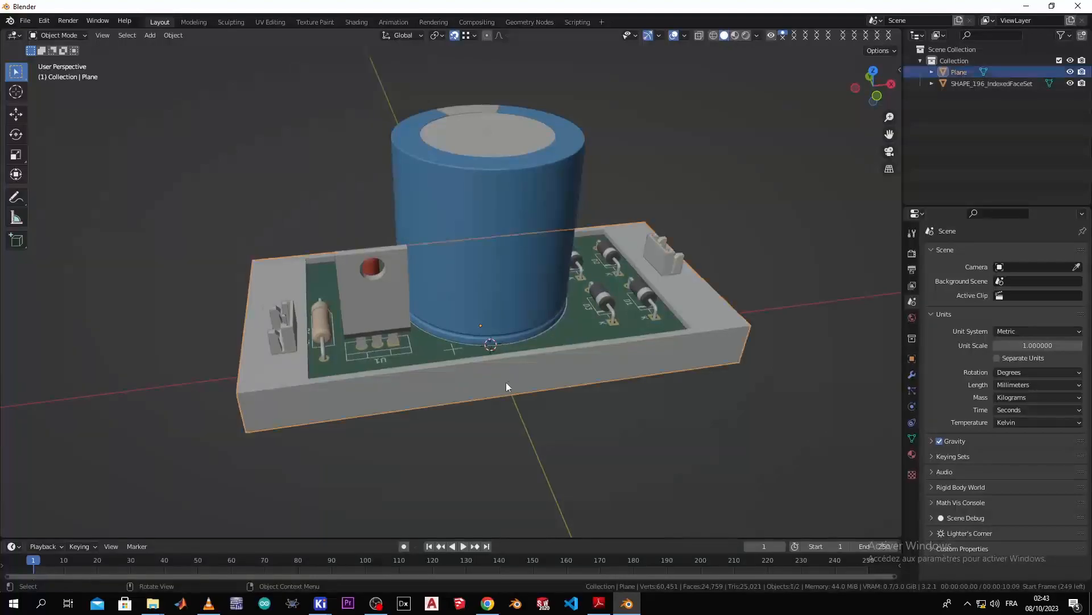
left_click(911, 455)
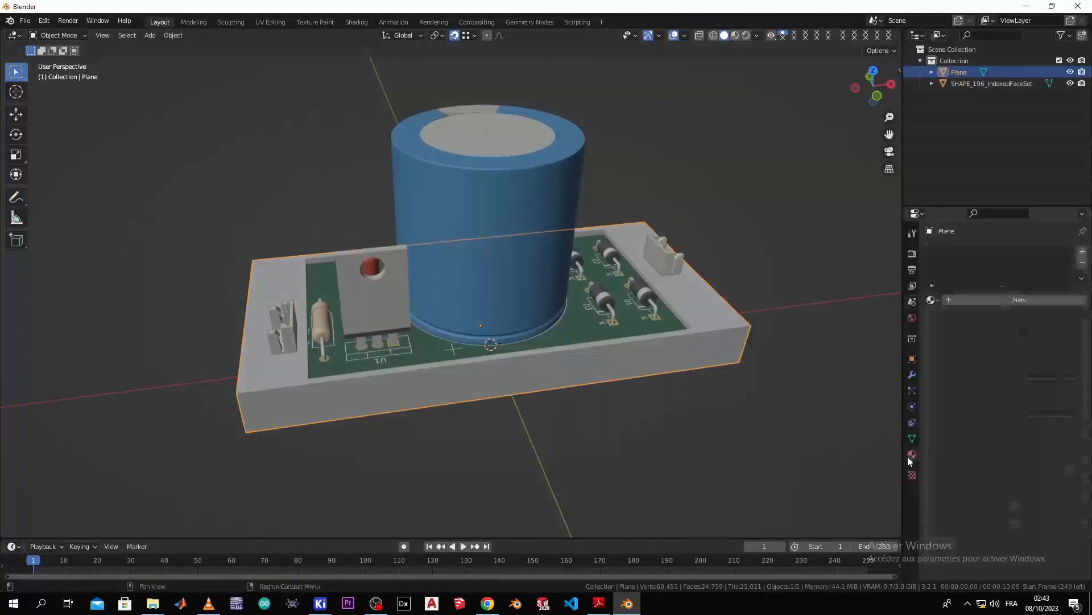
left_click(999, 303)
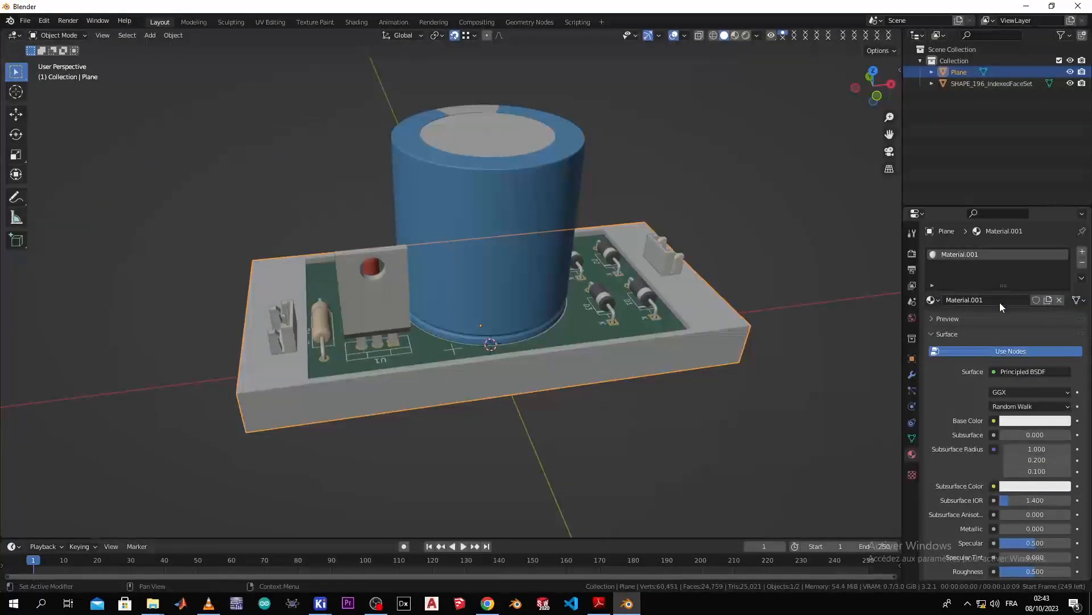
left_click(1041, 422)
left_click(1044, 290)
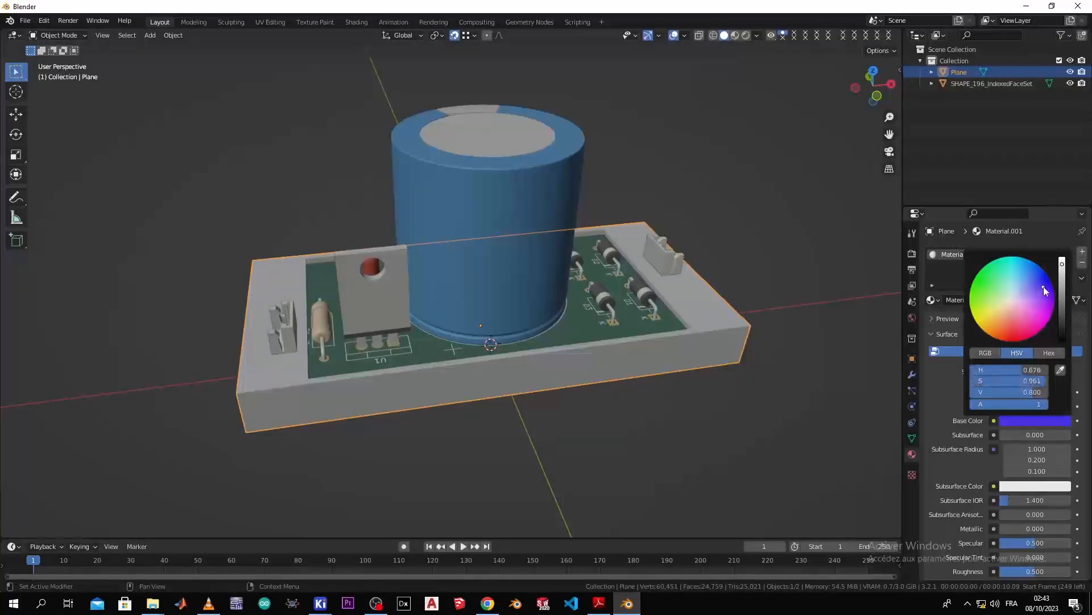
left_click(819, 296)
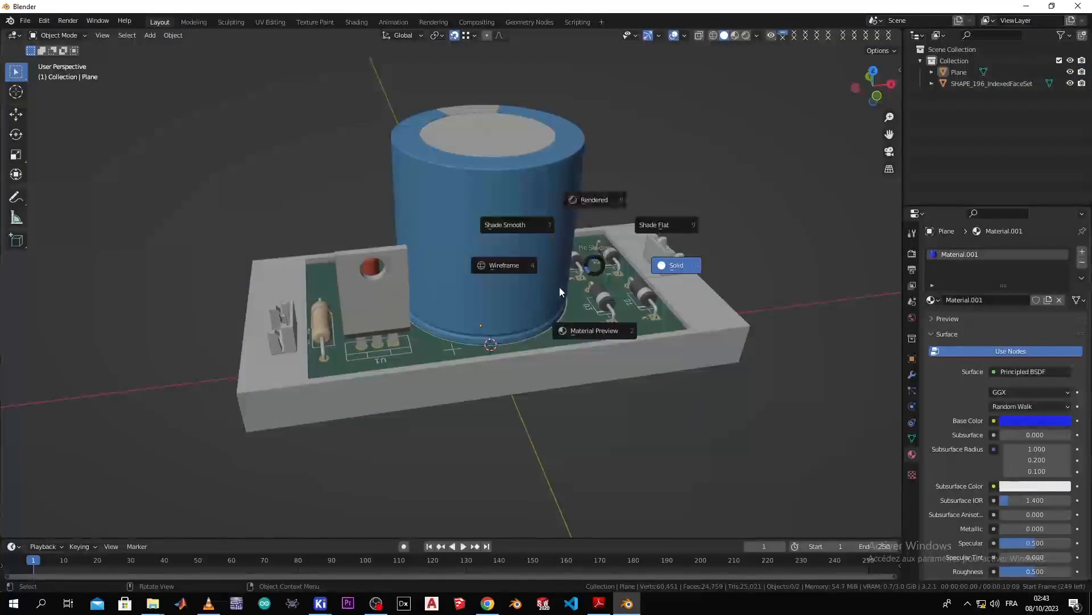
Switch the viewport to rendered shading and add a point light to the scene
left_click(603, 210)
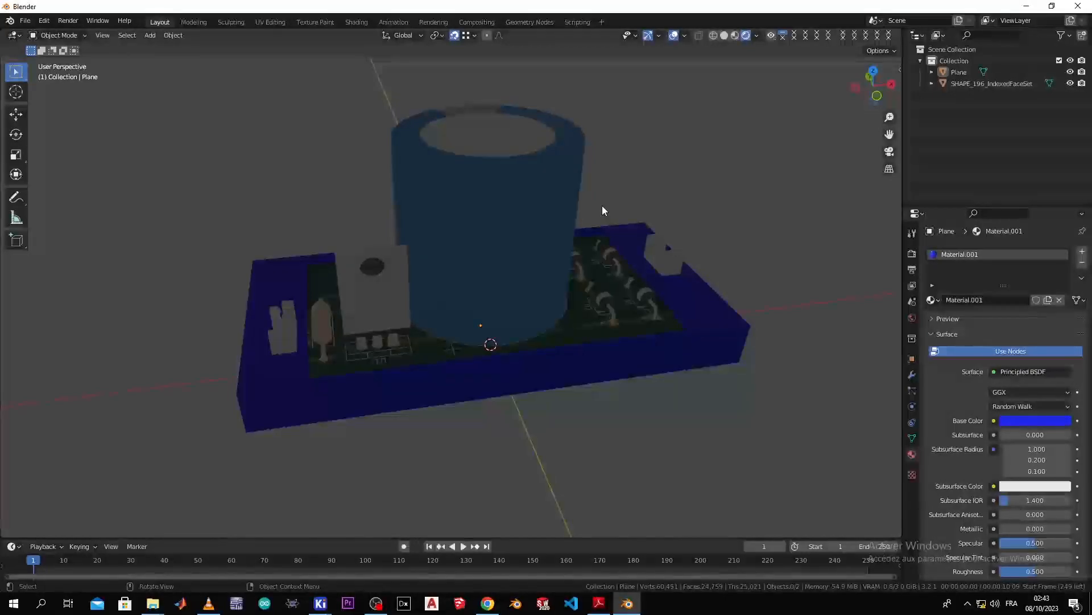
middle_click_drag(602, 206, 561, 272)
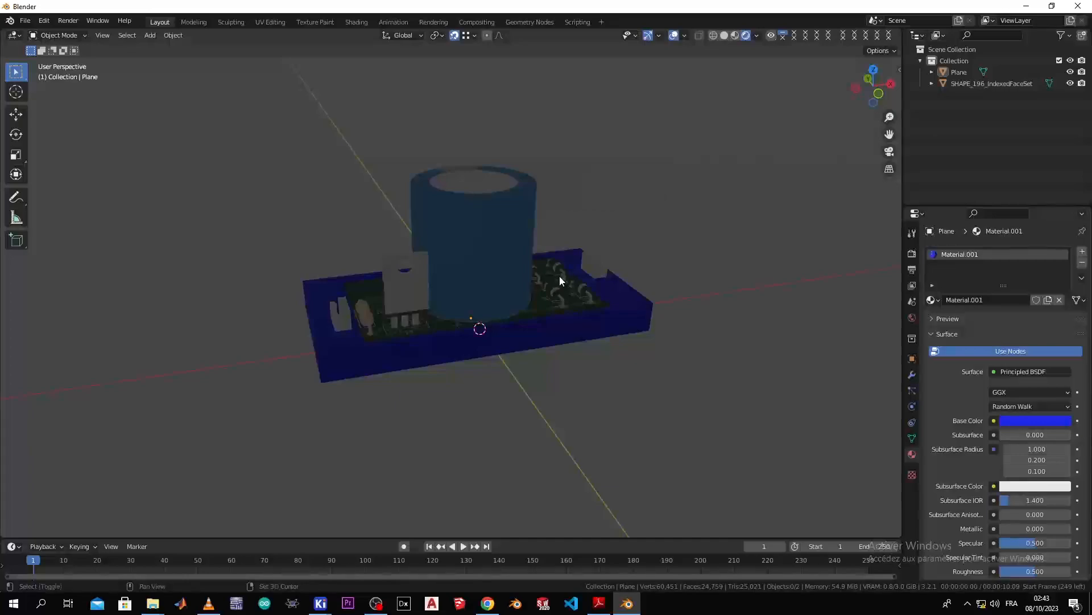
key("shift+a")
mouse_move(541, 426)
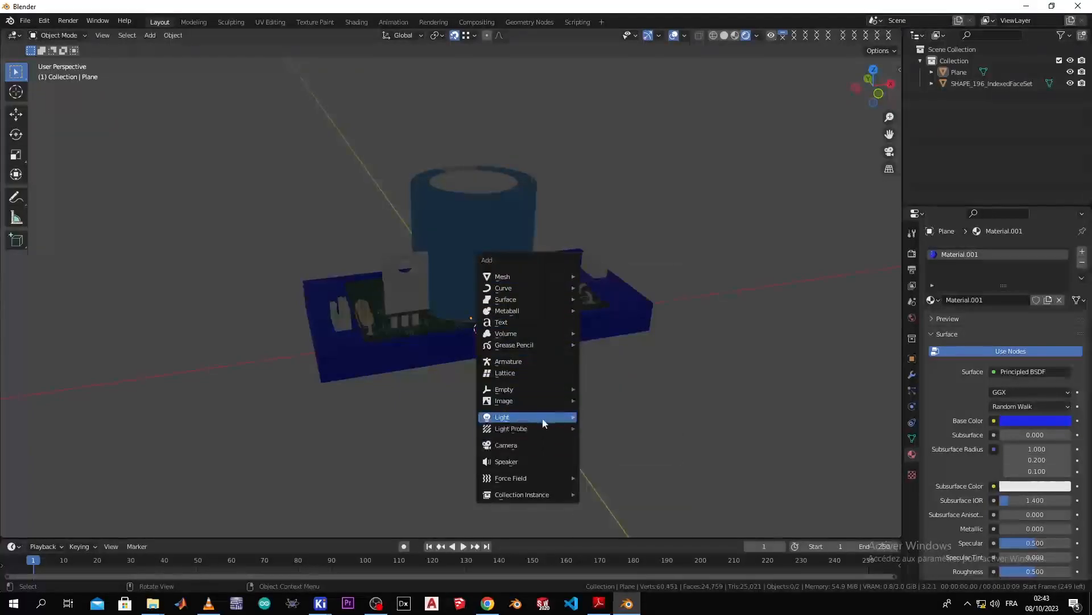
left_click(595, 419)
Move the point light straight up along Z, well above the capacitor
middle_click_drag(593, 420, 502, 395)
key("g")
key("z")
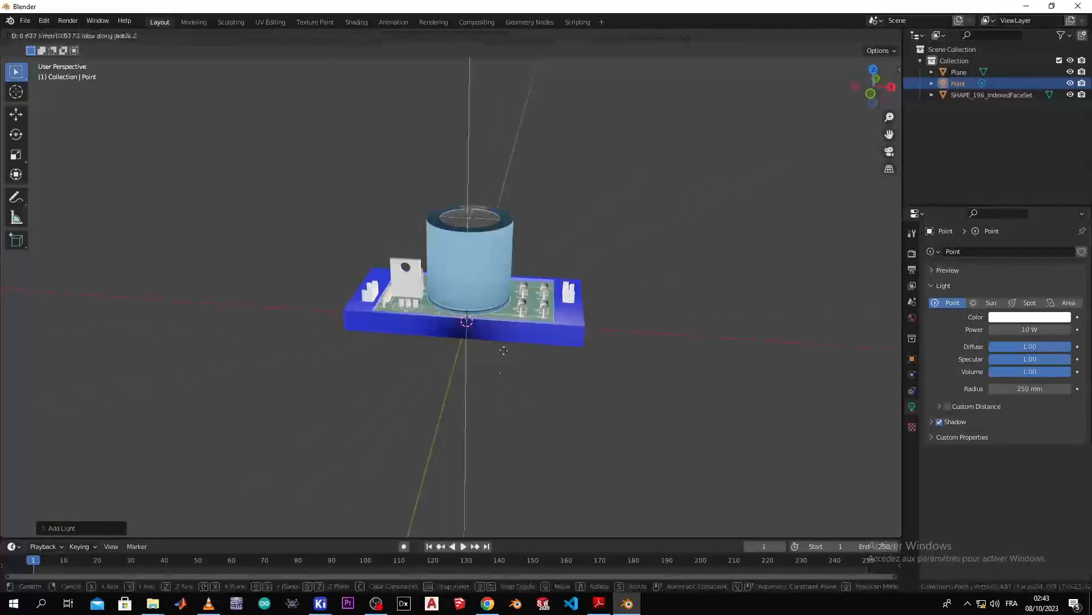
left_click(486, 163)
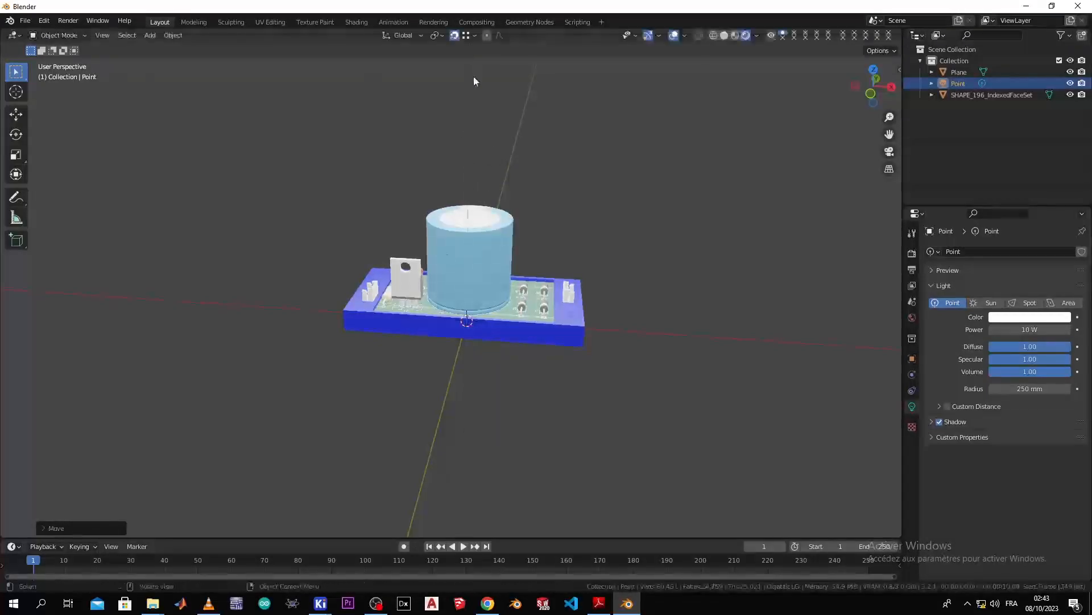
Examine the lit circuit board in its blue enclosure from several sides in the rendered view
middle_click_drag(495, 186, 447, 197)
scroll(473, 190, "down", 3)
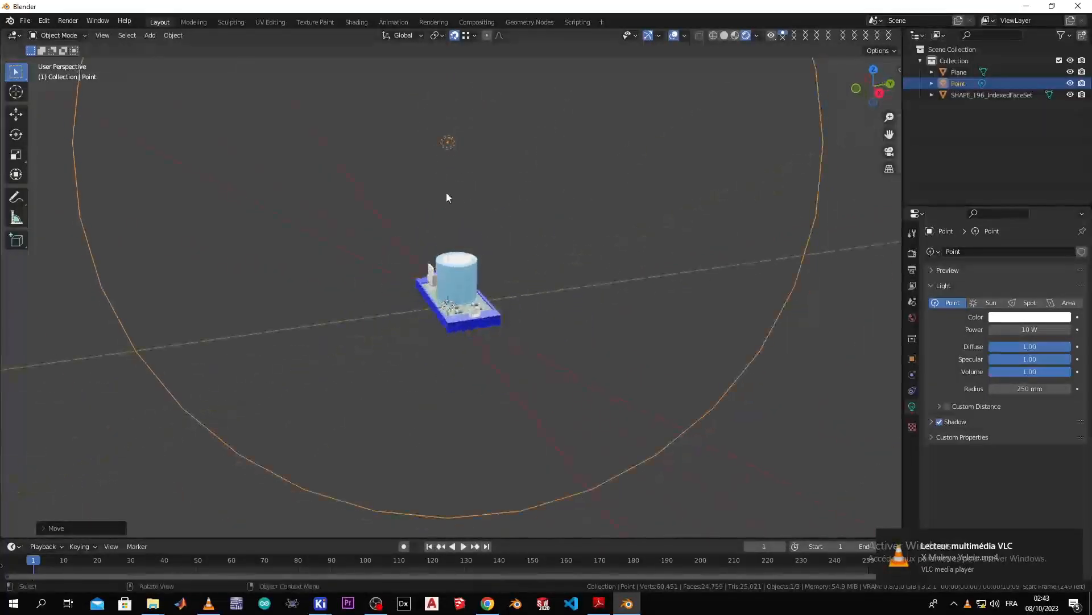
key("s")
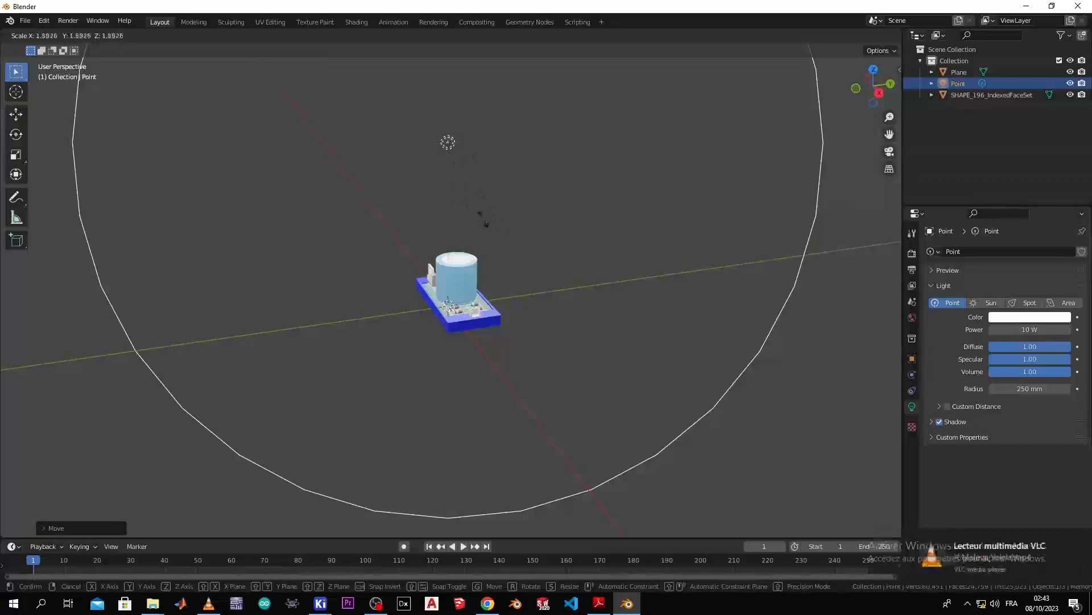
right_click(520, 204)
scroll(495, 254, "down", 3)
middle_click_drag(494, 252, 359, 306)
scroll(388, 259, "up", 8)
middle_click_drag(501, 339, 362, 339)
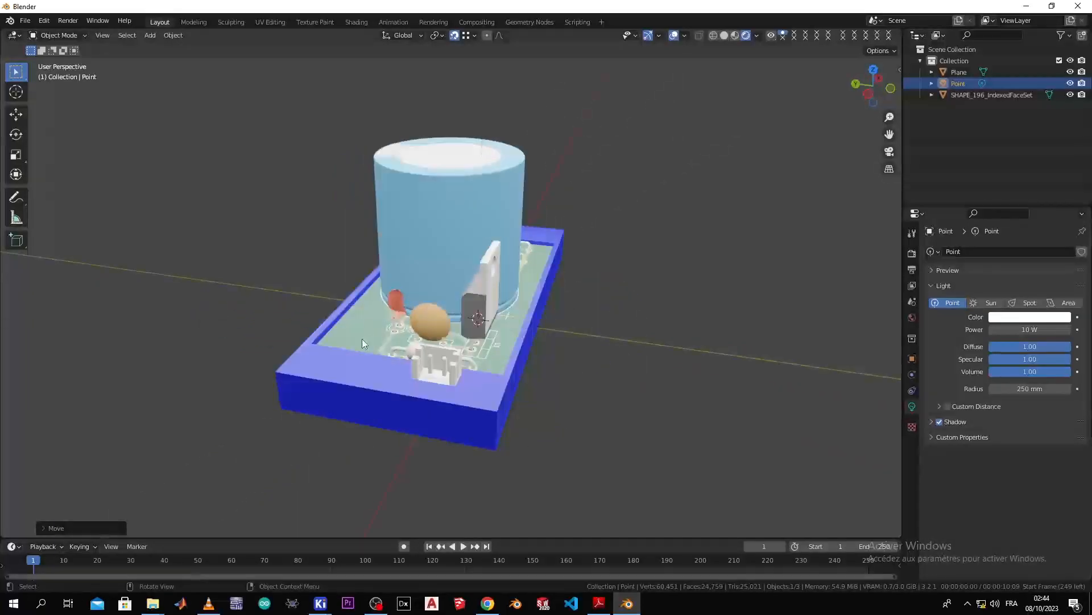
middle_click_drag(361, 339, 428, 411)
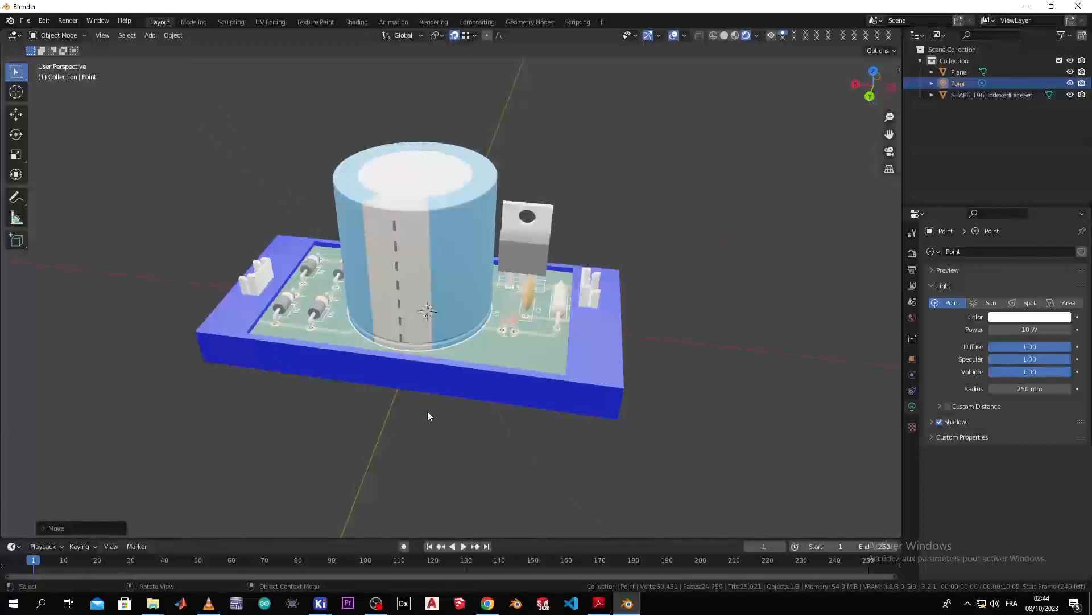